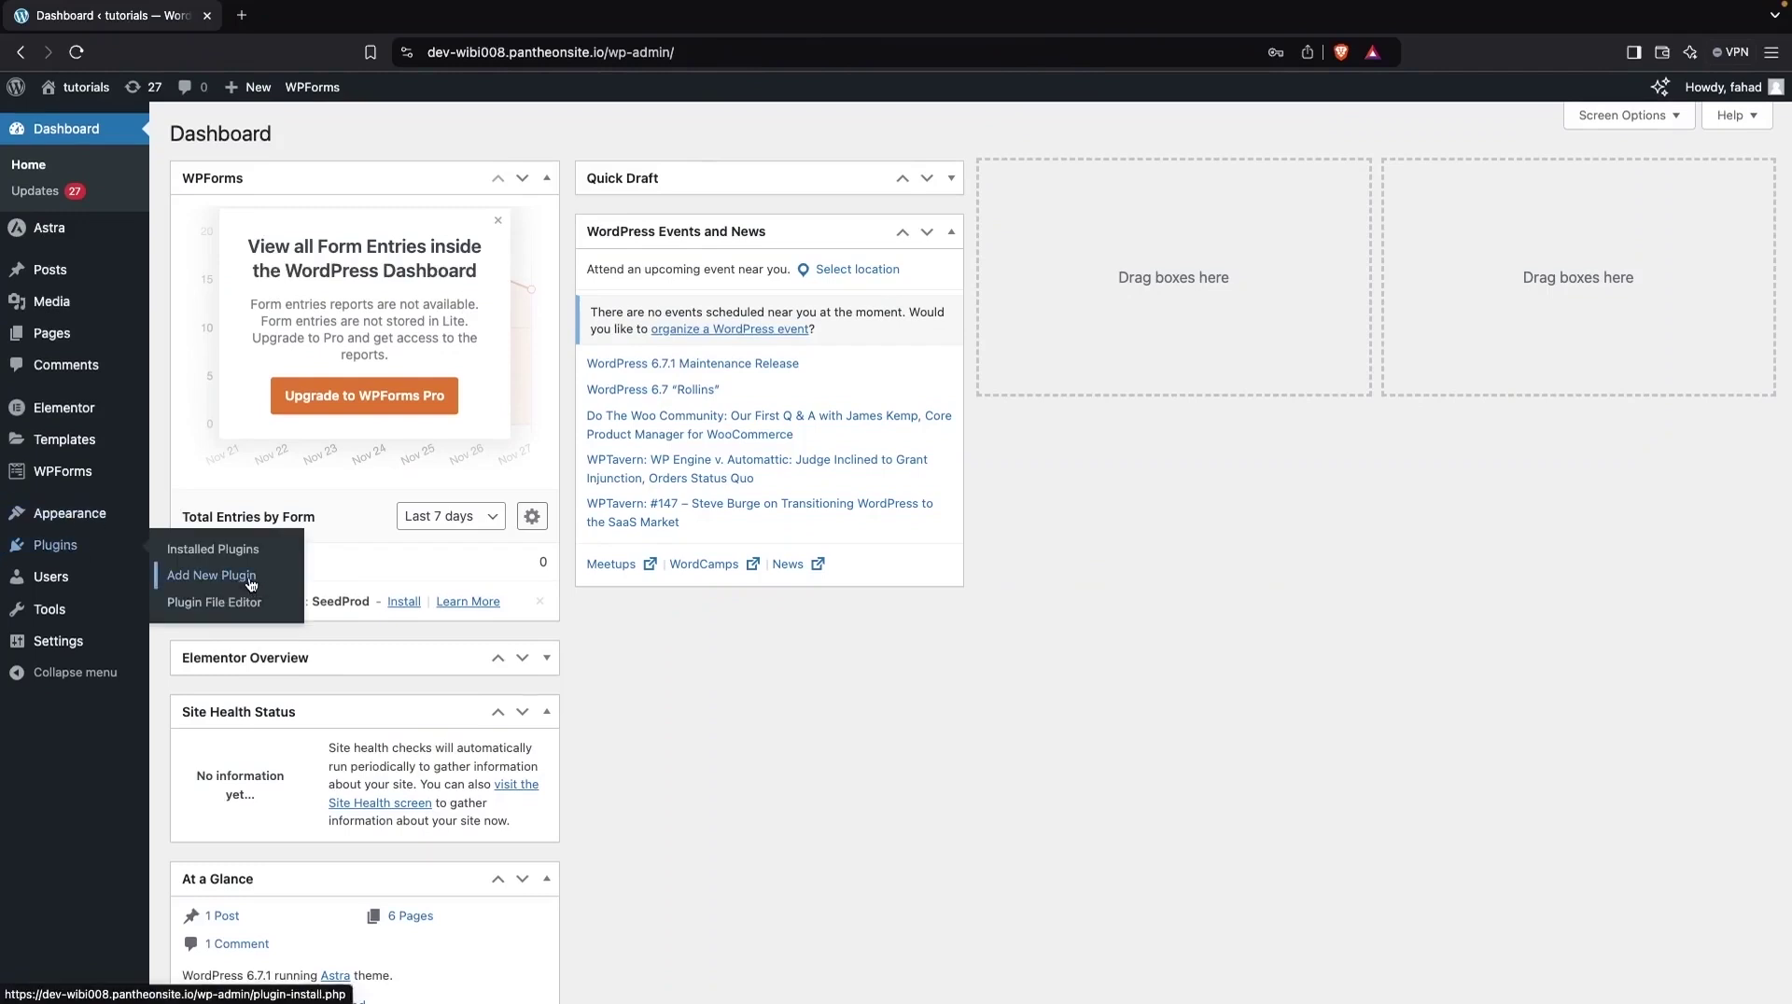
Search the plugin directory for "elements", then install and activate the ElementsKit Elementor addons plugin.
{"action": "left_click", "coordinate": [294, 578]}
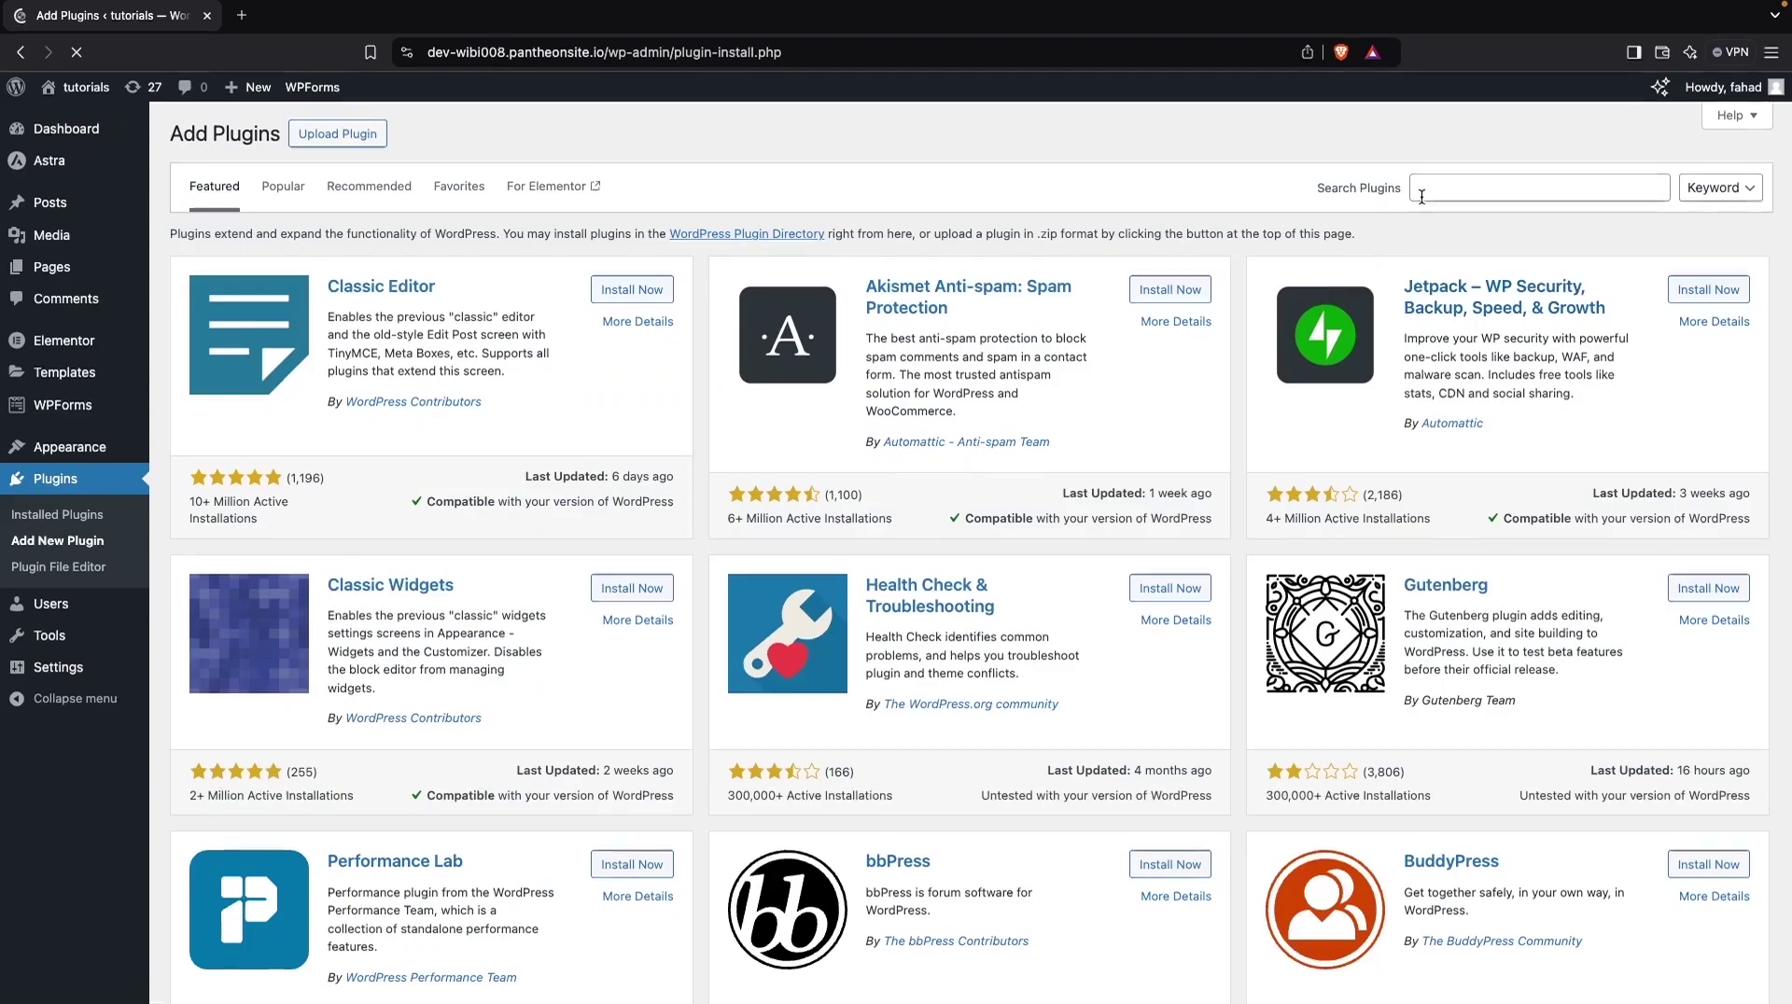
{"action": "left_click", "coordinate": [1454, 188]}
{"action": "type", "text": "ekele"}
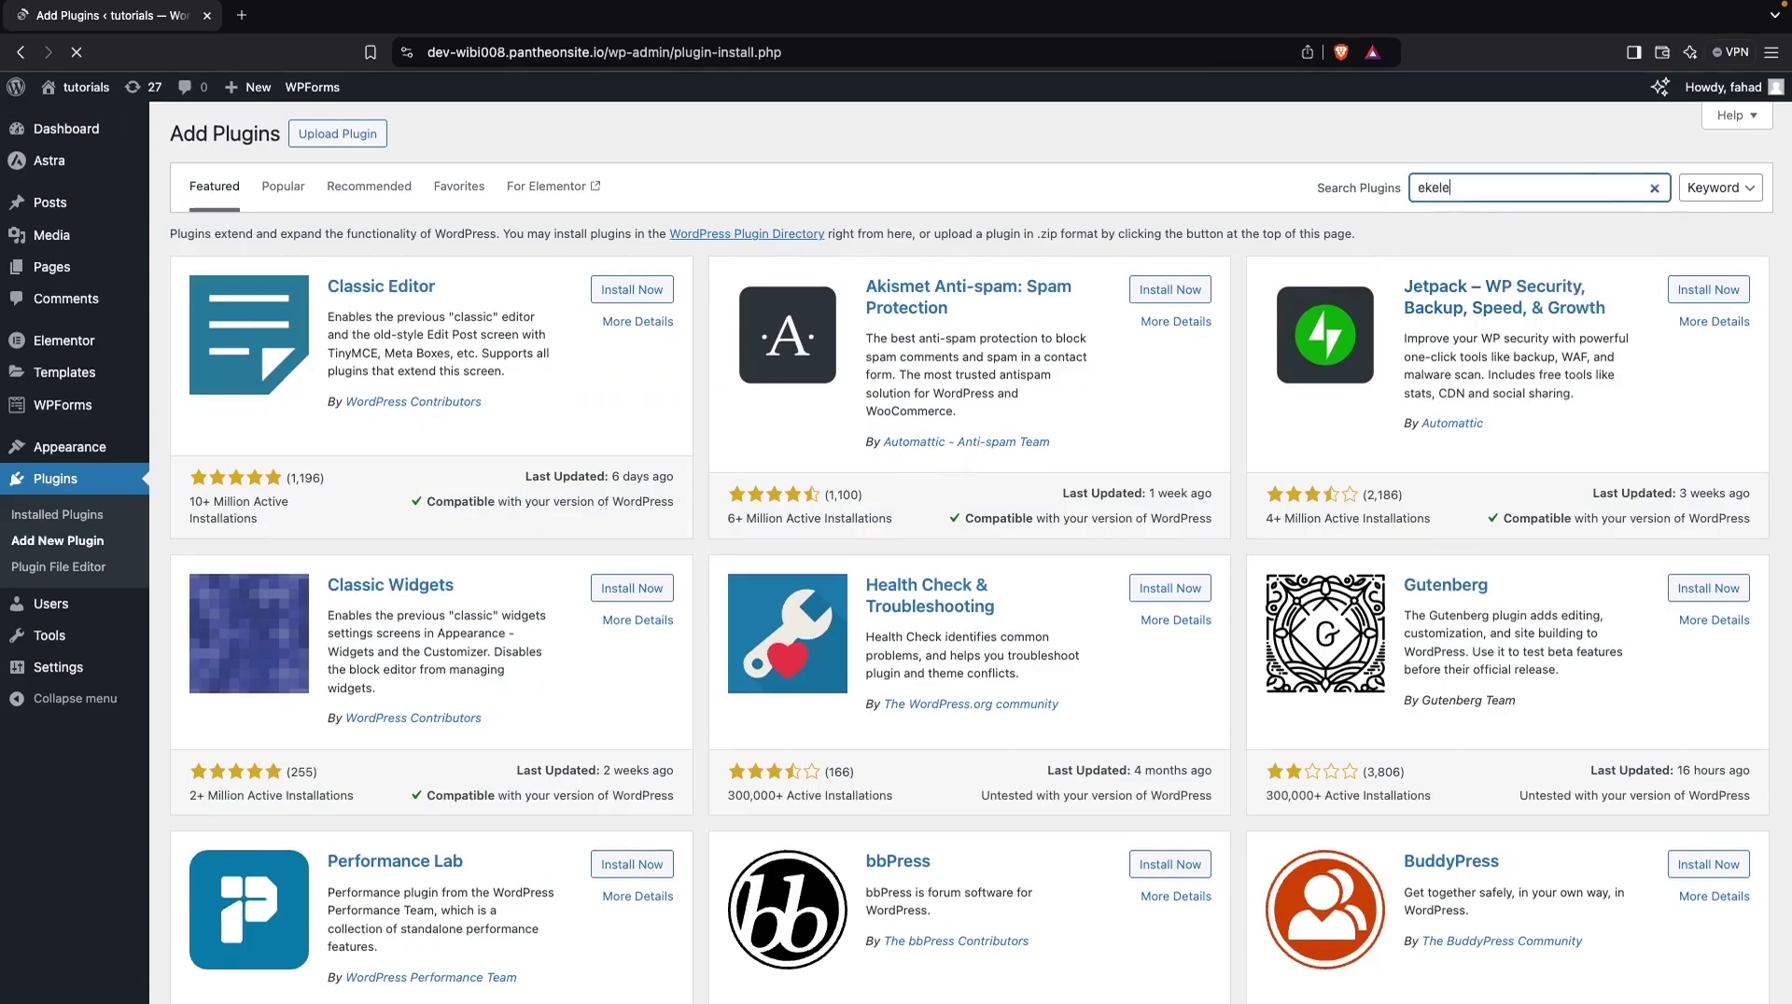
{"action": "key", "text": "BackSpace"}
{"action": "key", "text": "BackSpace"}
{"action": "key", "text": "BackSpace"}
{"action": "key", "text": "BackSpace"}
{"action": "type", "text": "lements"}
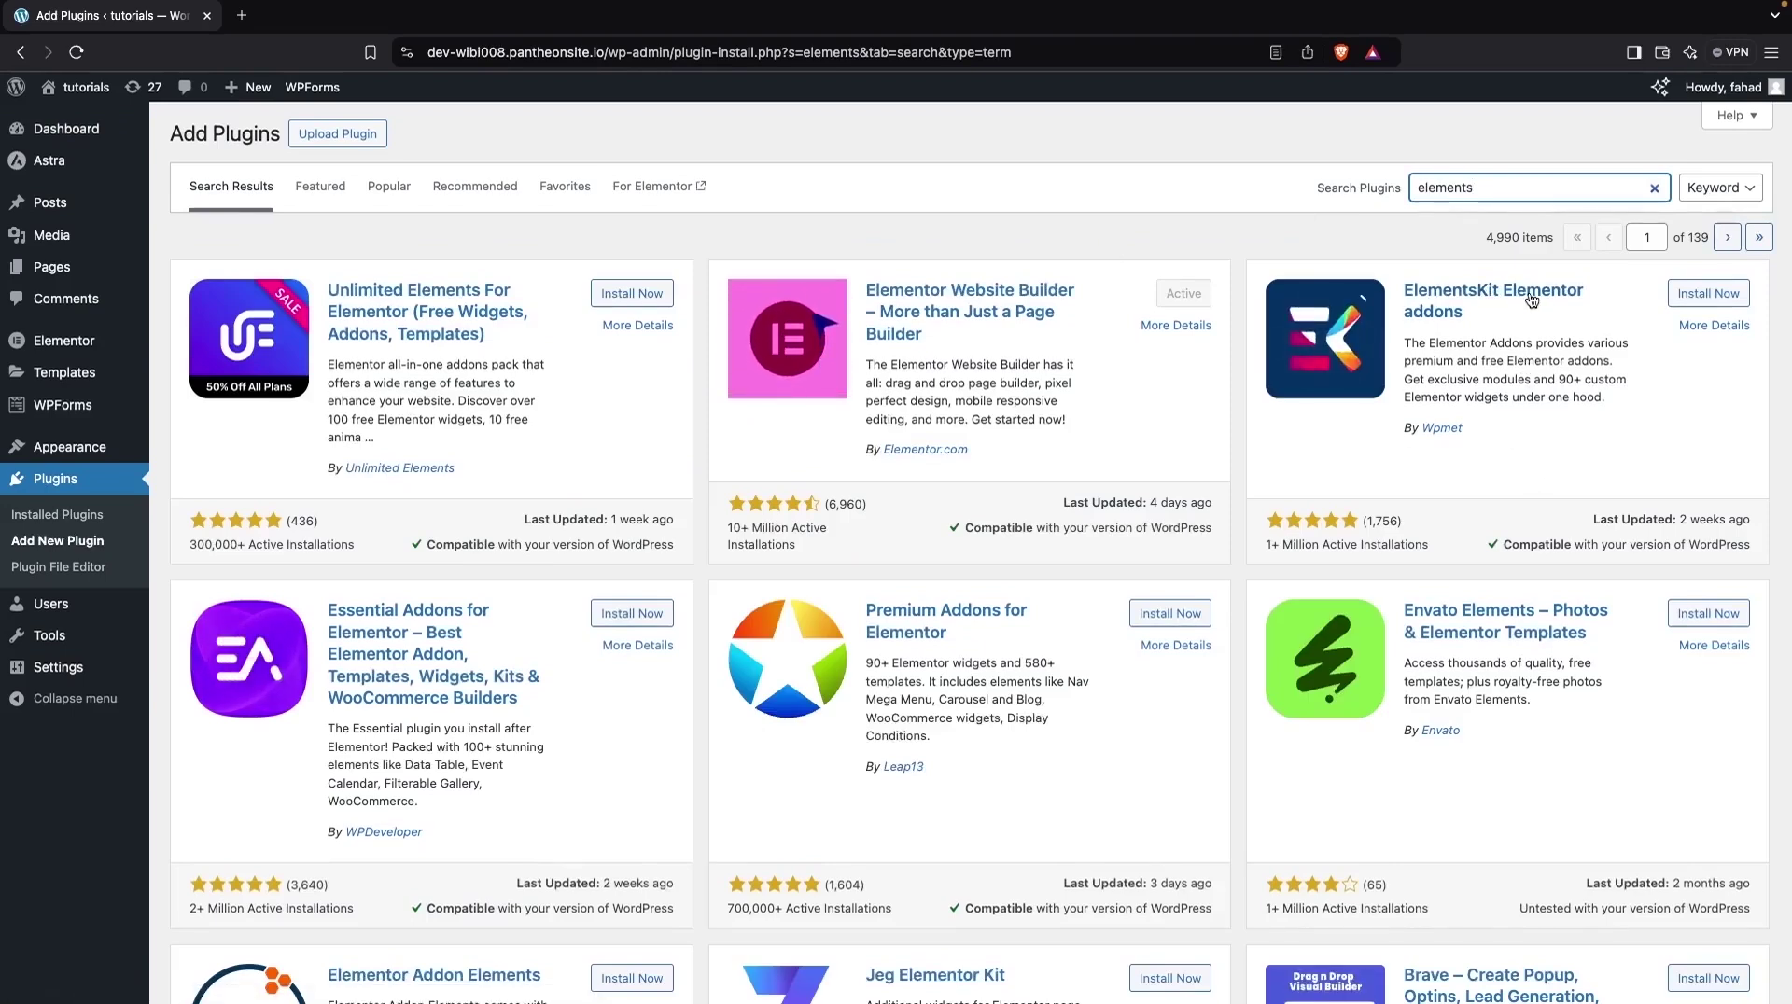
{"action": "left_click", "coordinate": [1708, 294]}
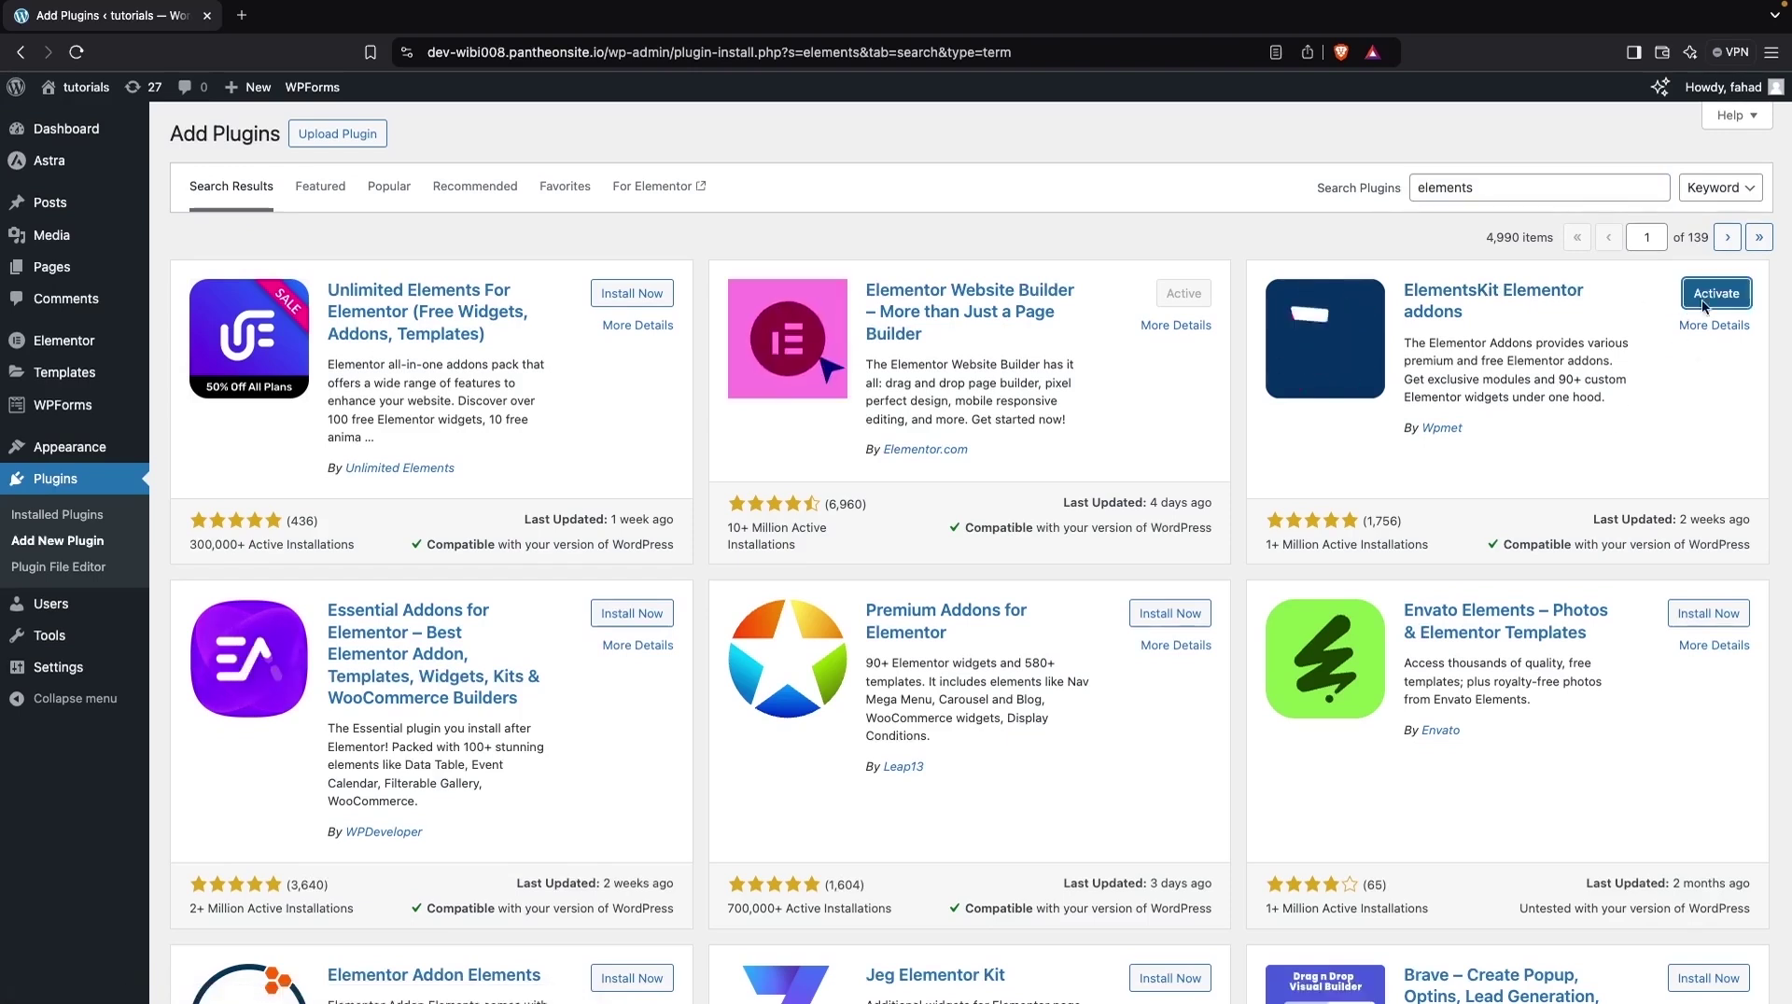
{"action": "left_click", "coordinate": [1703, 294]}
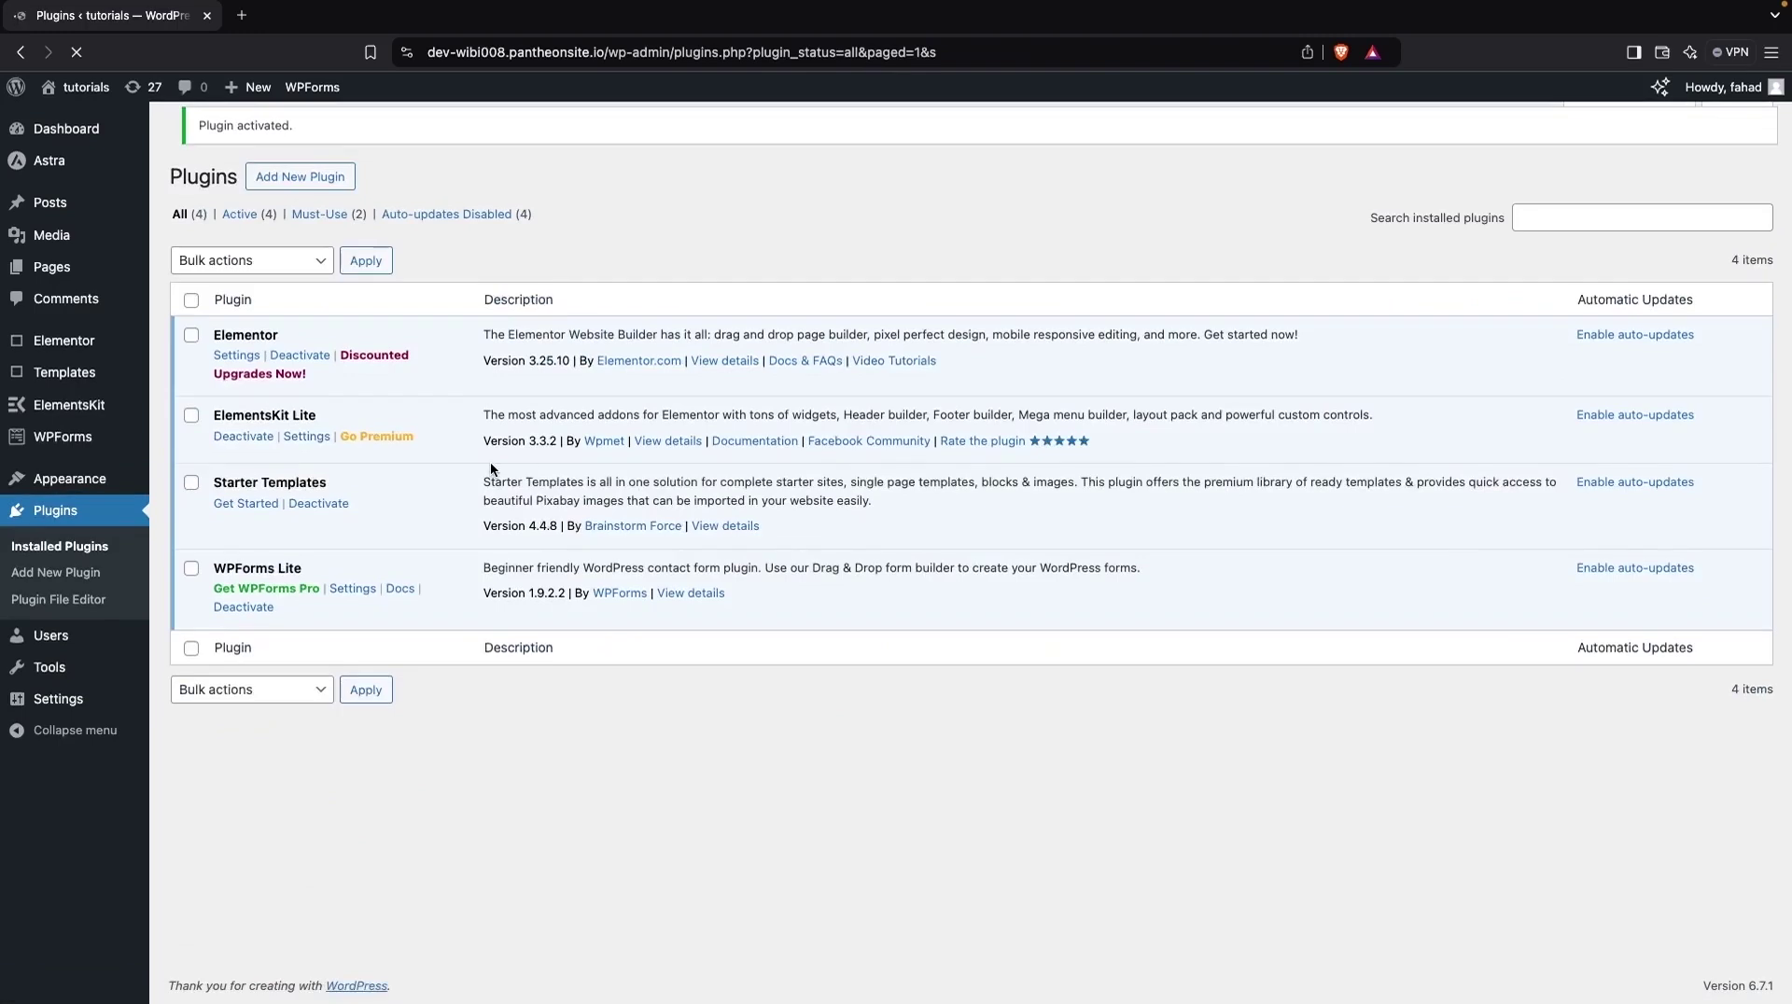
Open ElementsKit's Header Footer section and accept the Basic configuration with its default modules and widgets in the setup wizard.
{"action": "mouse_move", "coordinate": [97, 416]}
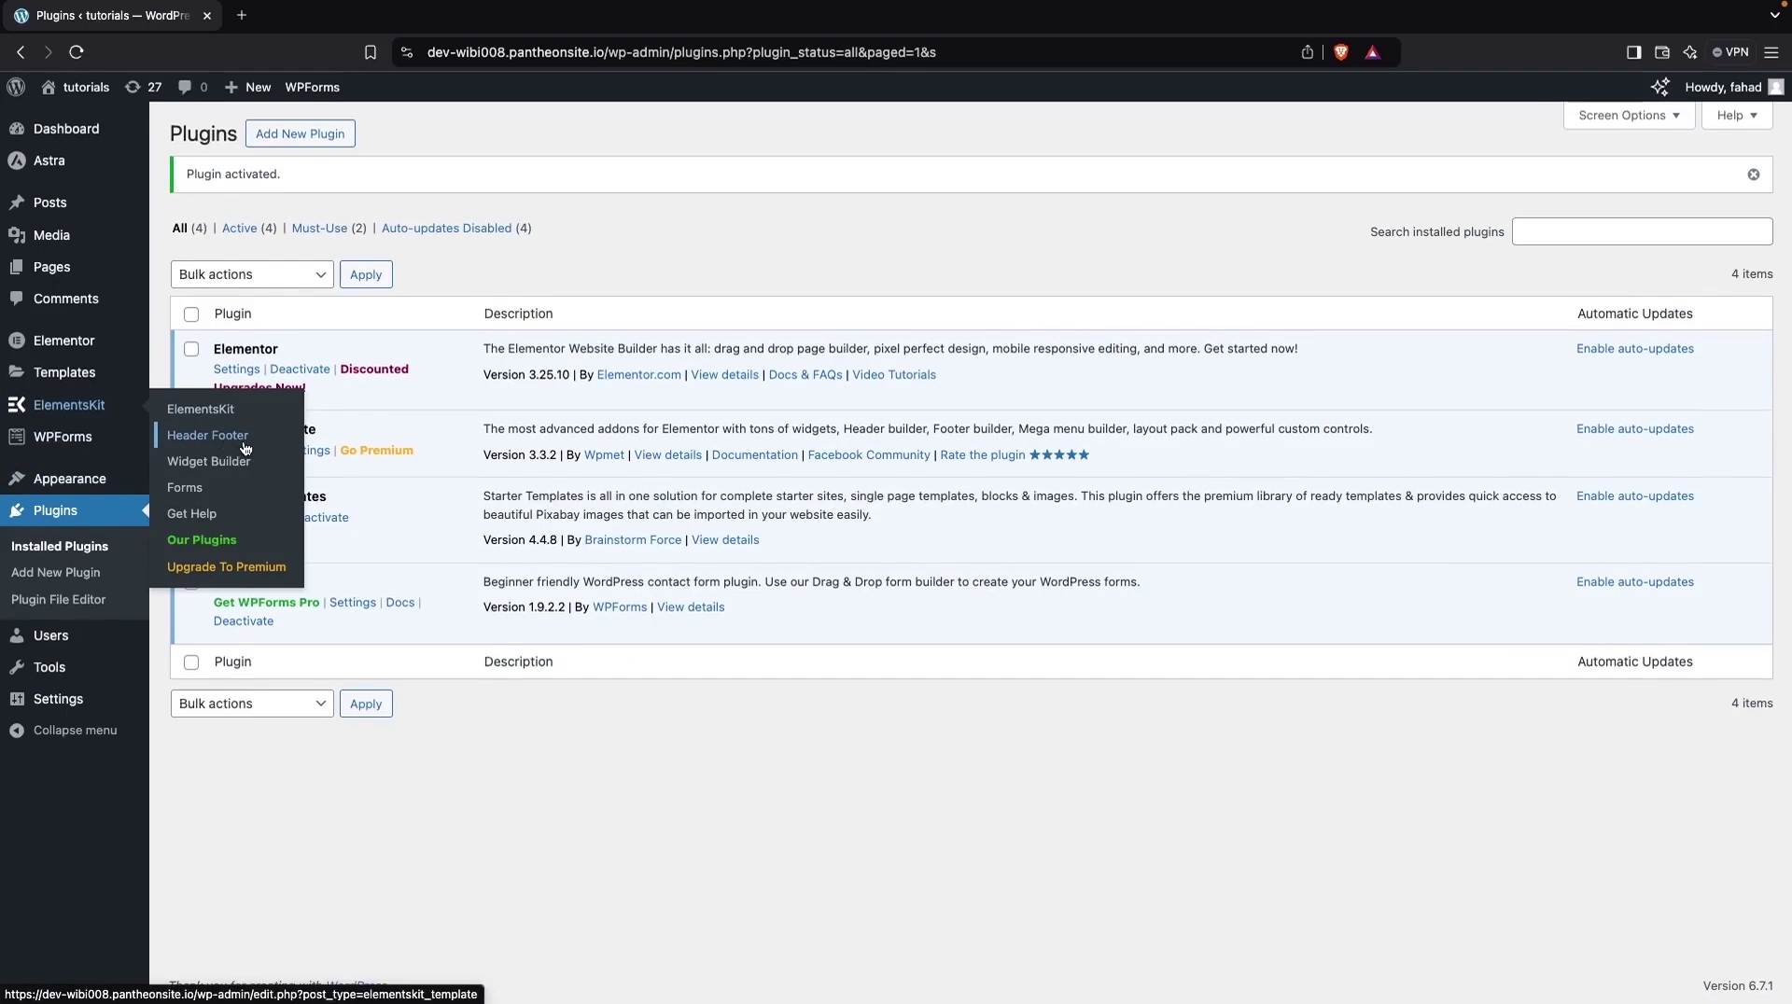
{"action": "left_click", "coordinate": [282, 441]}
{"action": "scroll", "coordinate": [461, 532], "scroll_direction": "down", "scroll_amount": 5}
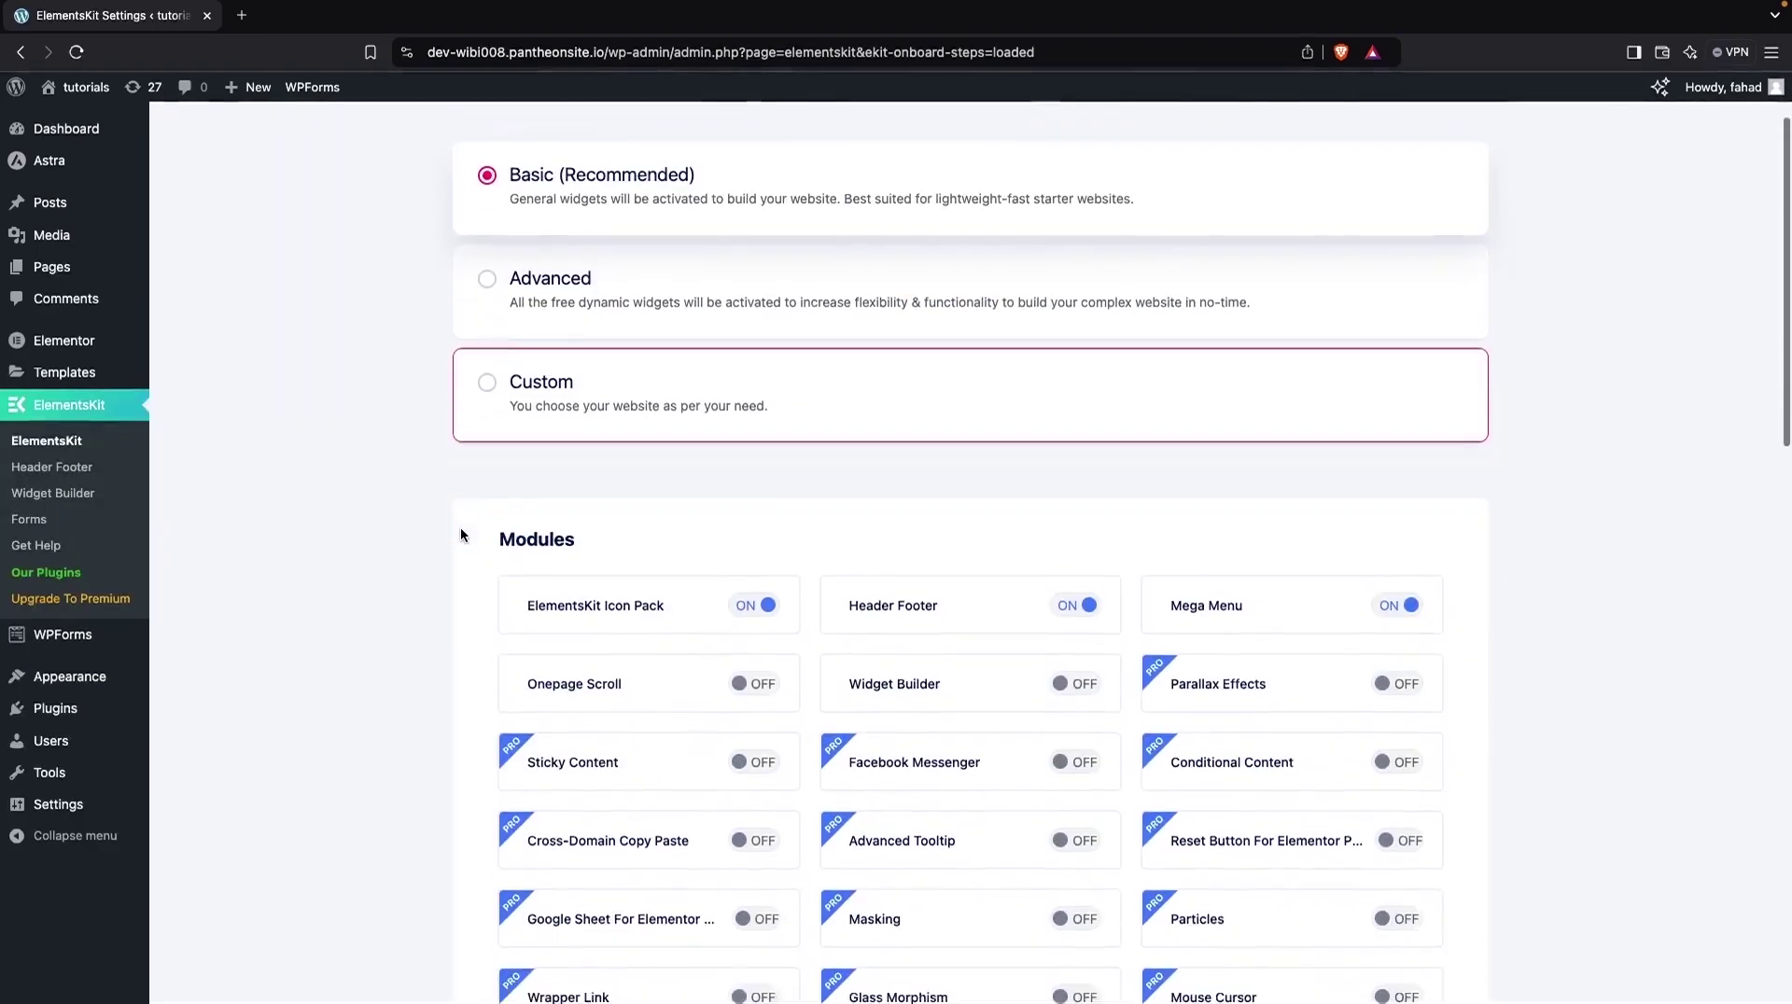
{"action": "scroll", "coordinate": [461, 526], "scroll_direction": "down", "scroll_amount": 2}
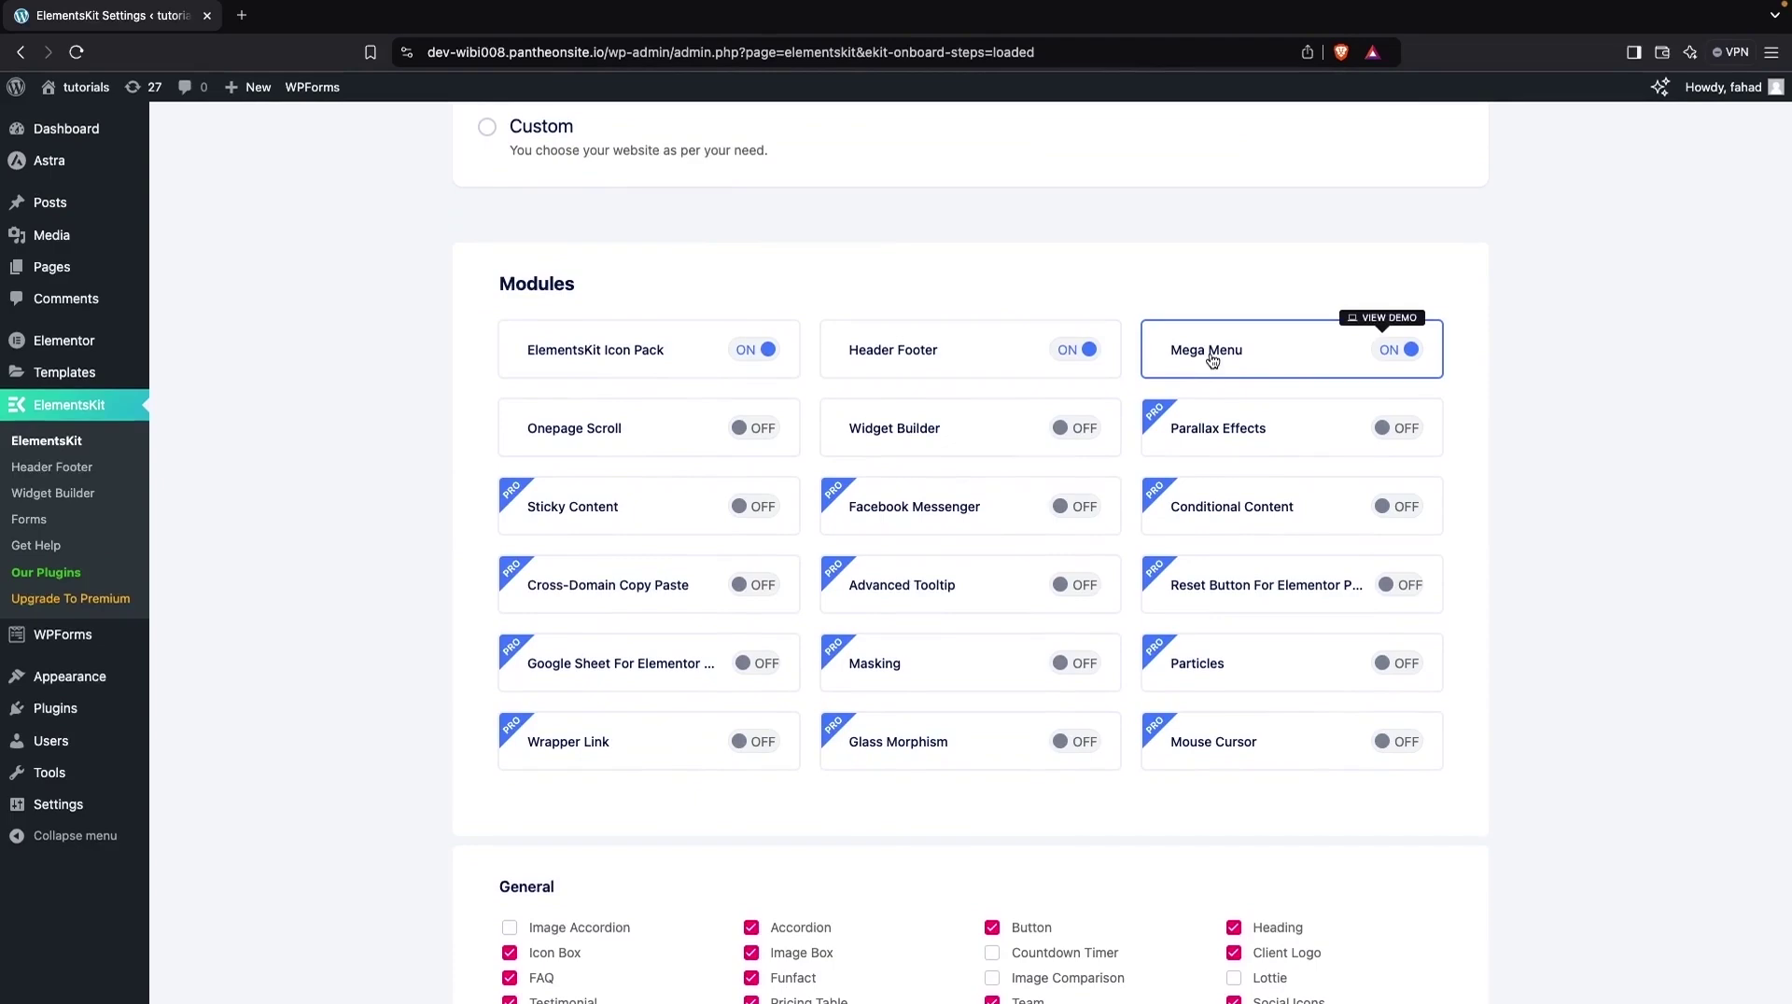
{"action": "scroll", "coordinate": [640, 696], "scroll_direction": "down", "scroll_amount": 7}
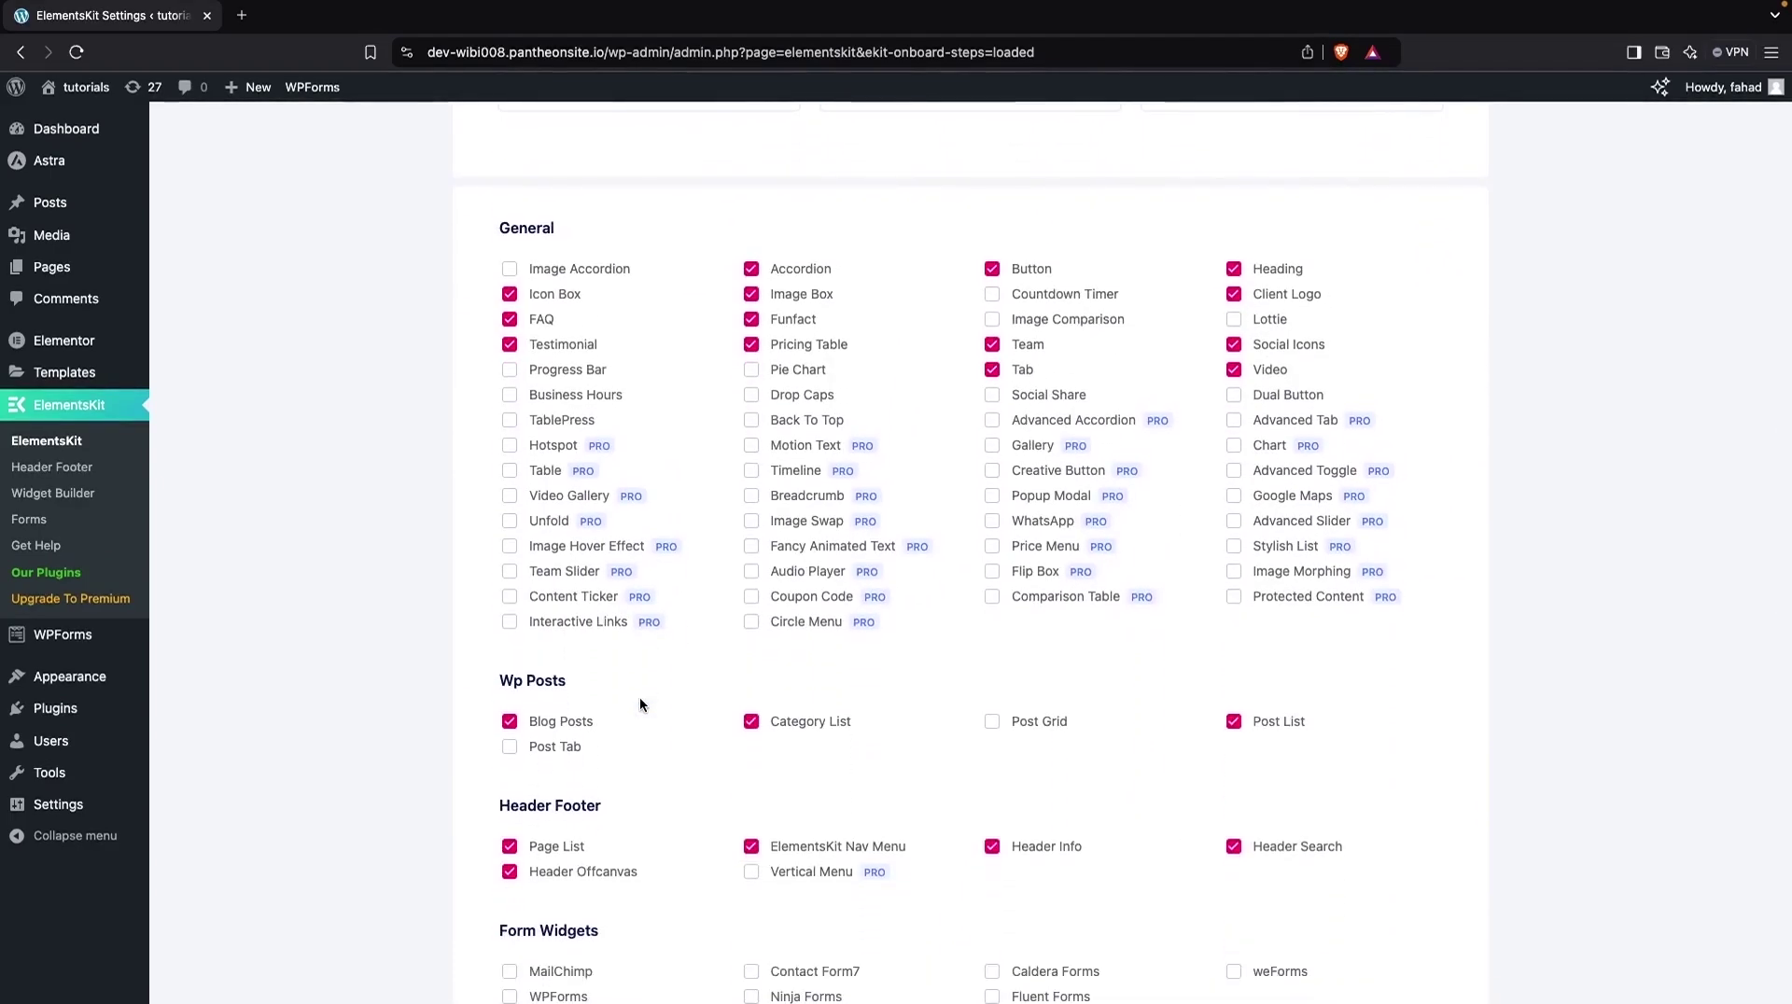
{"action": "scroll", "coordinate": [590, 659], "scroll_direction": "down", "scroll_amount": 1}
{"action": "scroll", "coordinate": [590, 659], "scroll_direction": "down", "scroll_amount": 2}
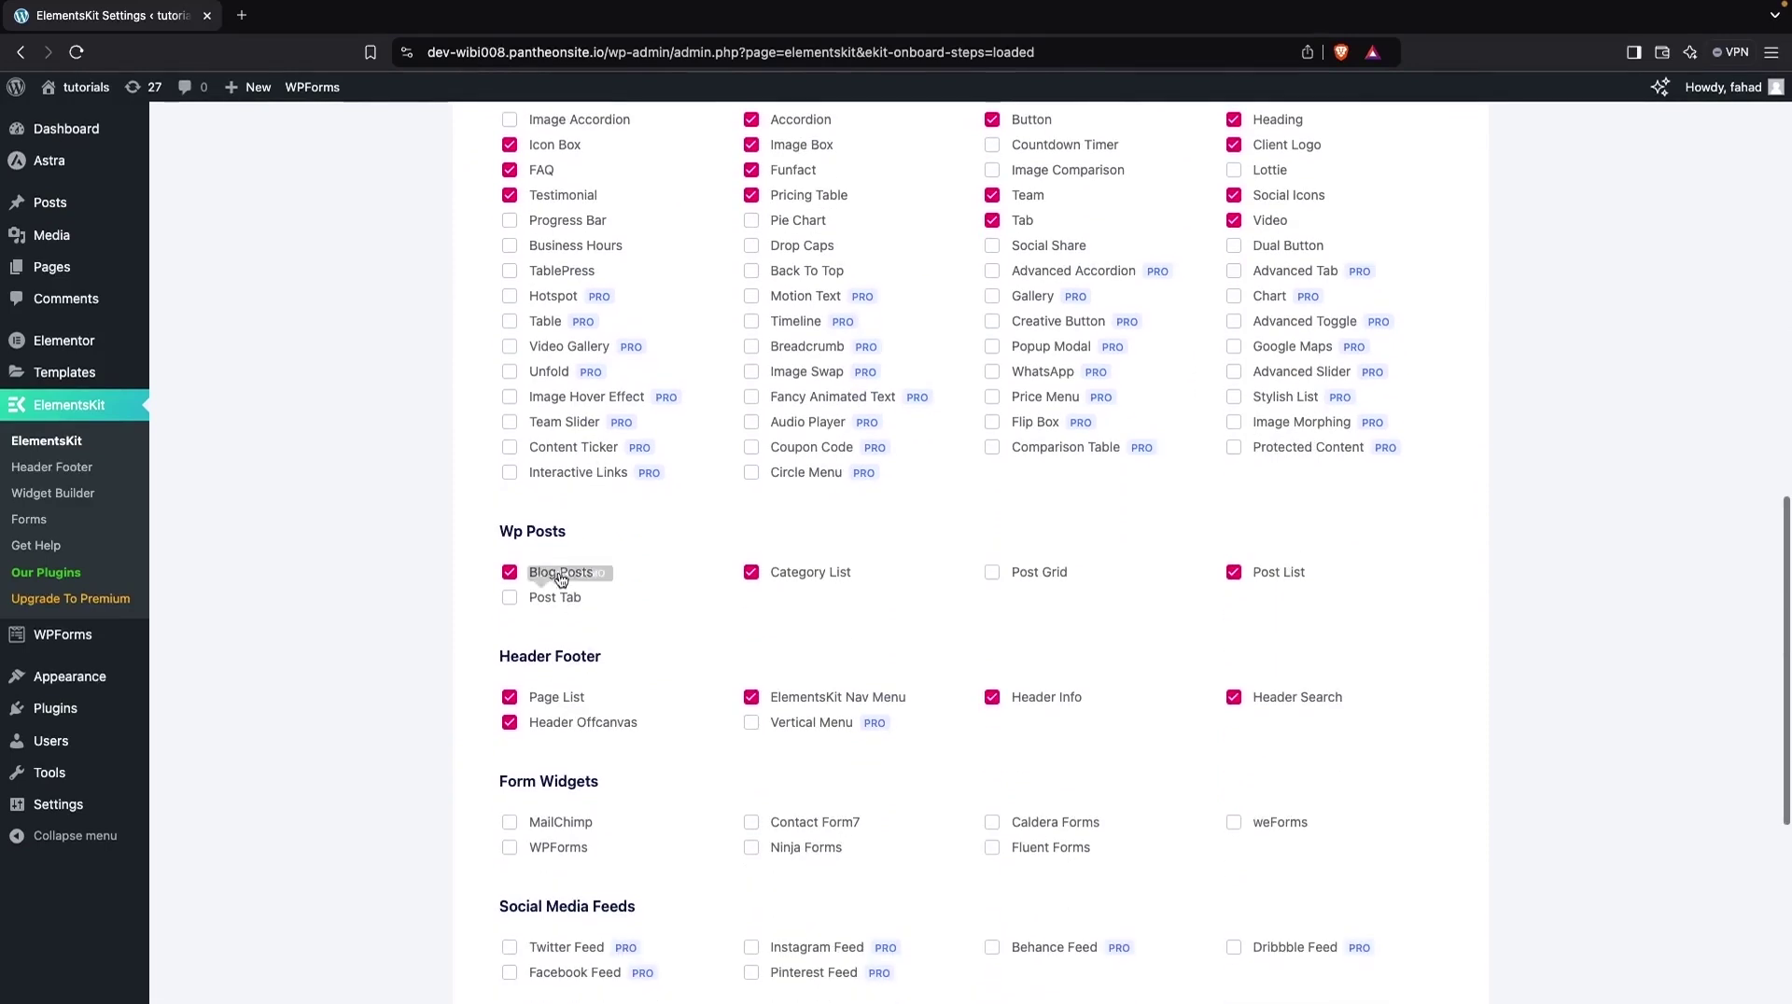
{"action": "scroll", "coordinate": [607, 644], "scroll_direction": "down", "scroll_amount": 1}
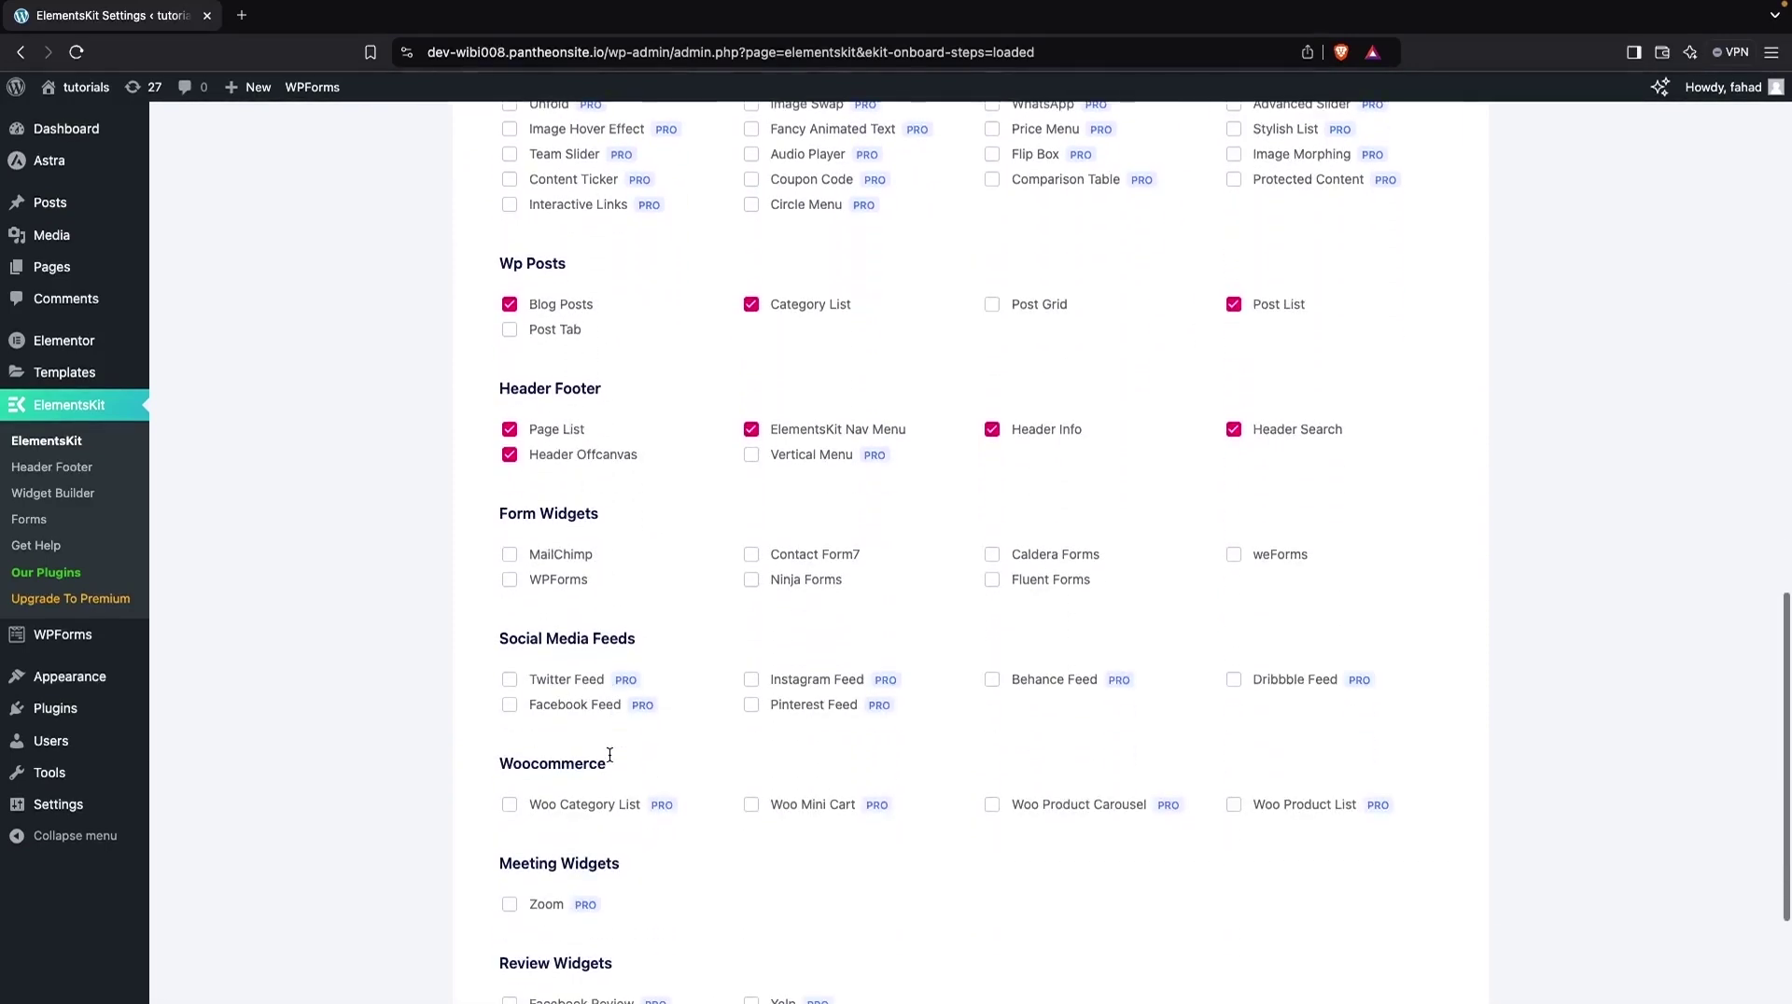
{"action": "scroll", "coordinate": [644, 588], "scroll_direction": "down", "scroll_amount": 1}
{"action": "scroll", "coordinate": [654, 618], "scroll_direction": "down", "scroll_amount": 1}
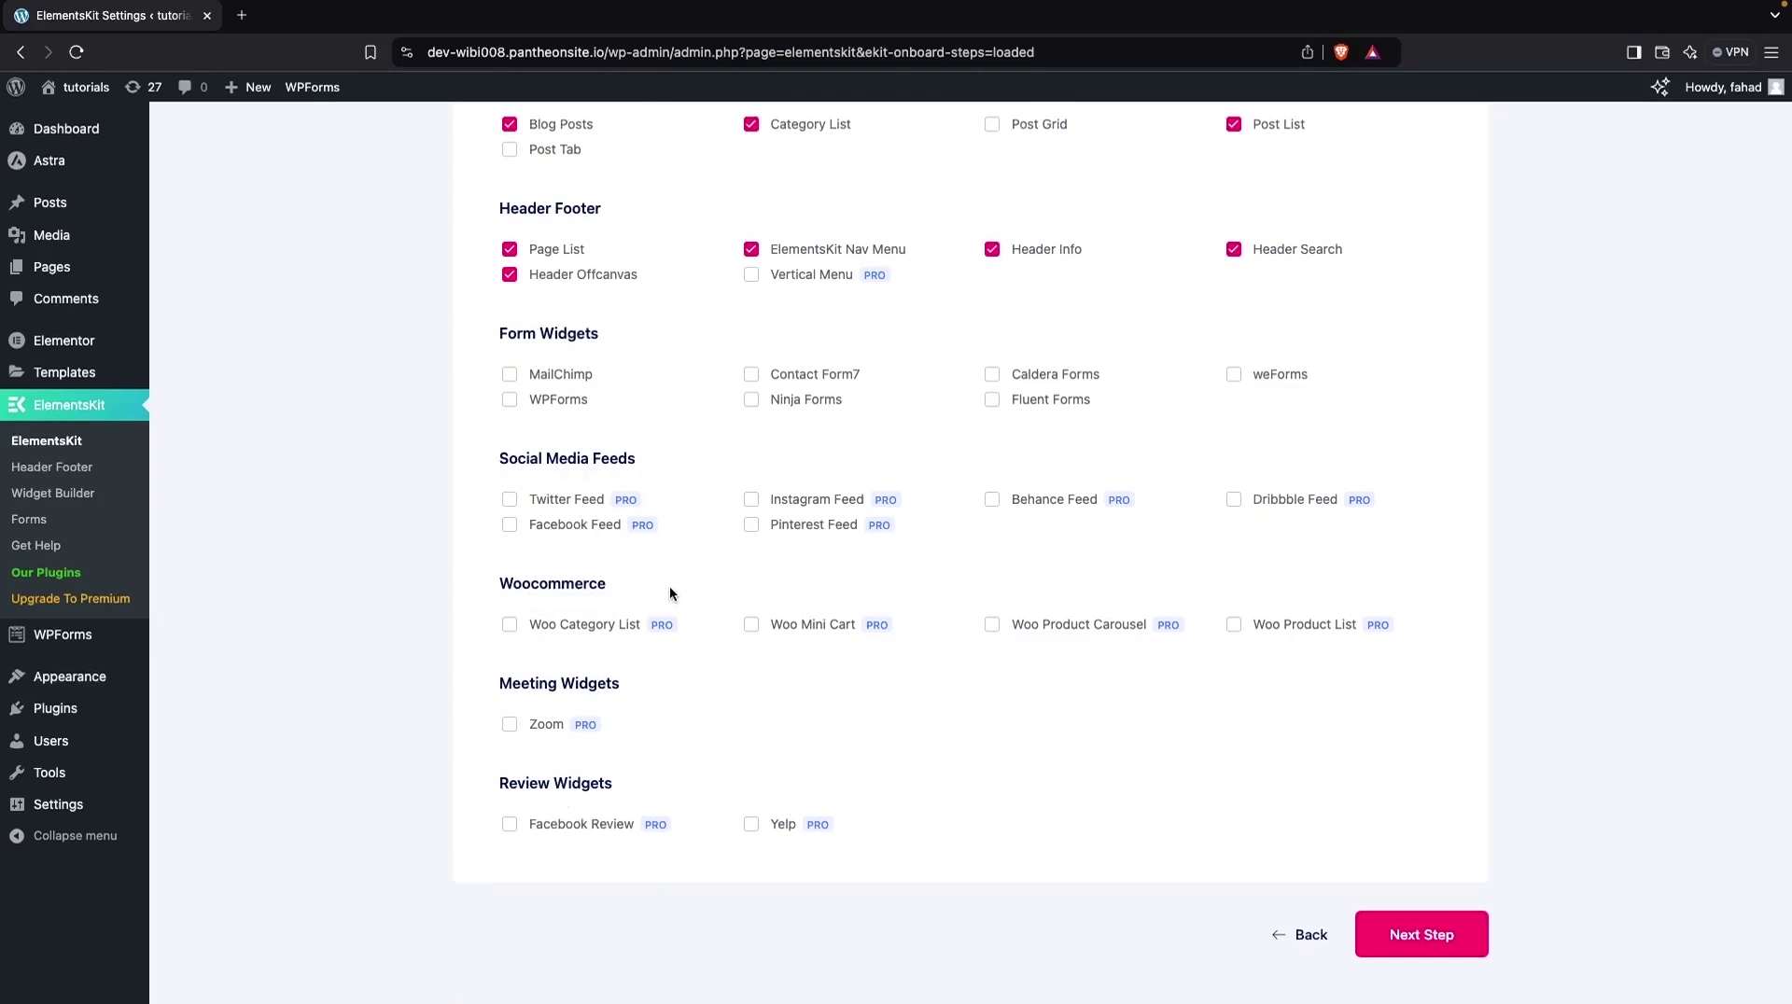
{"action": "left_click", "coordinate": [1452, 935]}
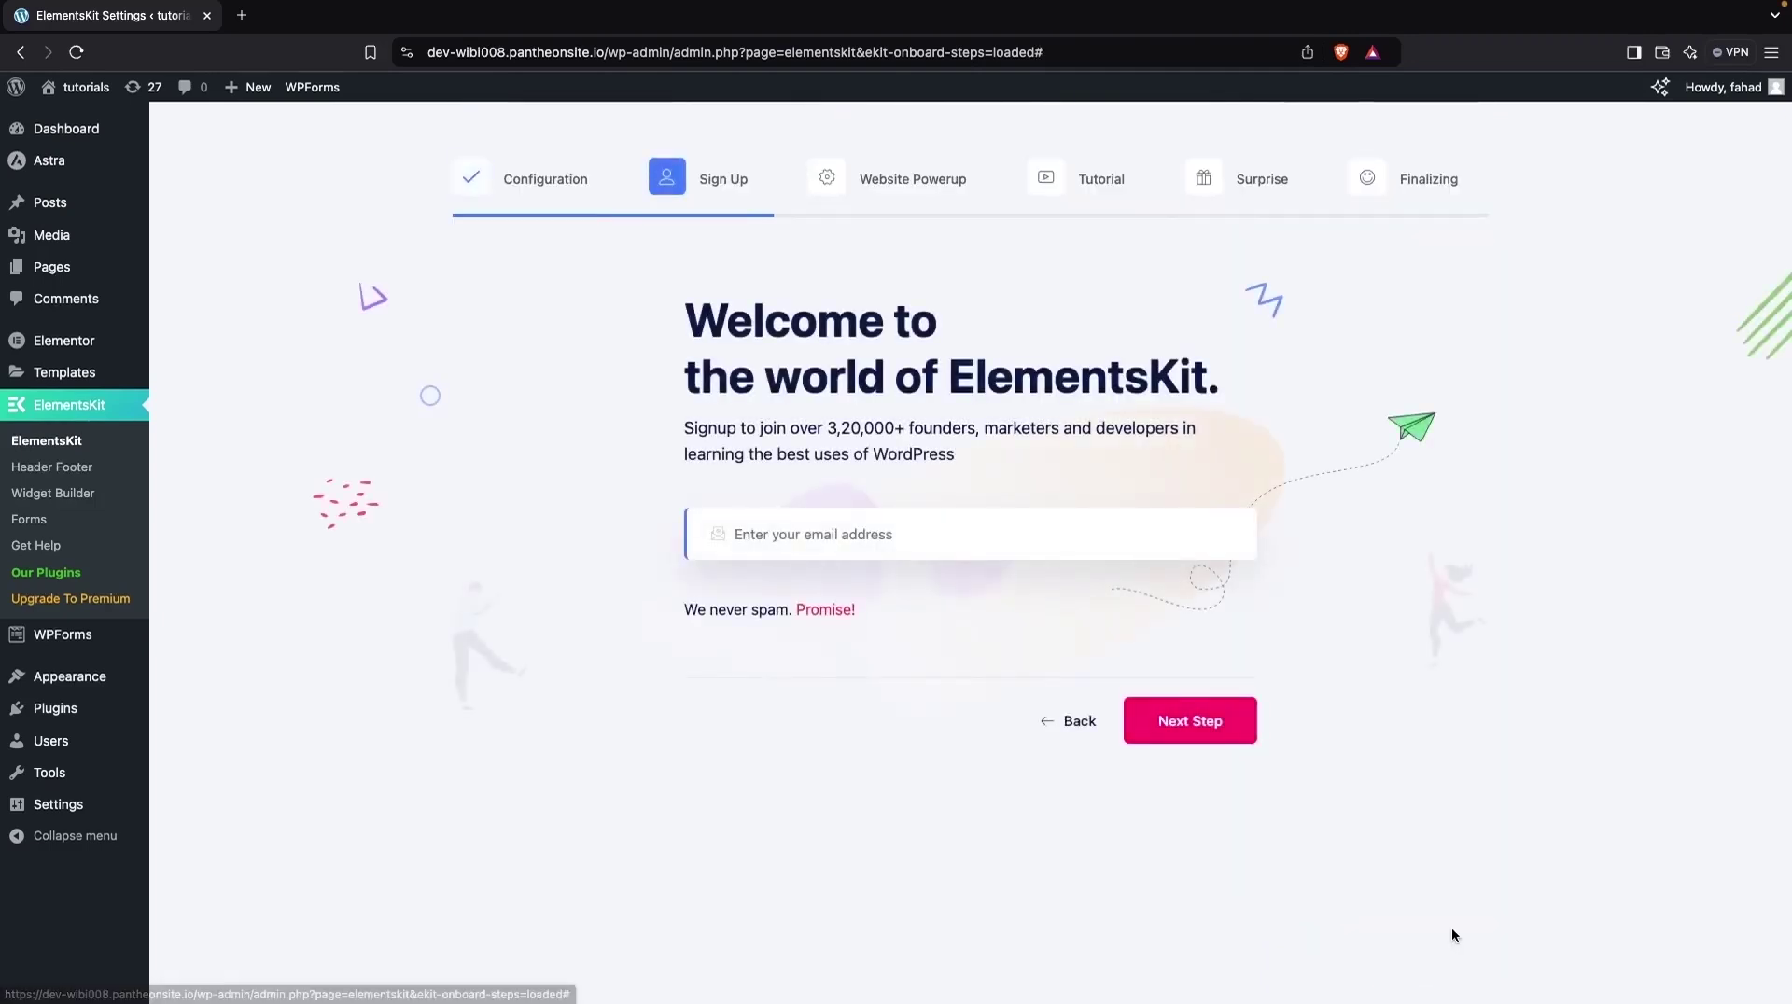
Finish the ElementsKit setup wizard without signing up or installing extra plugins, and opt out of sharing diagnostic data.
{"action": "left_click", "coordinate": [1204, 731]}
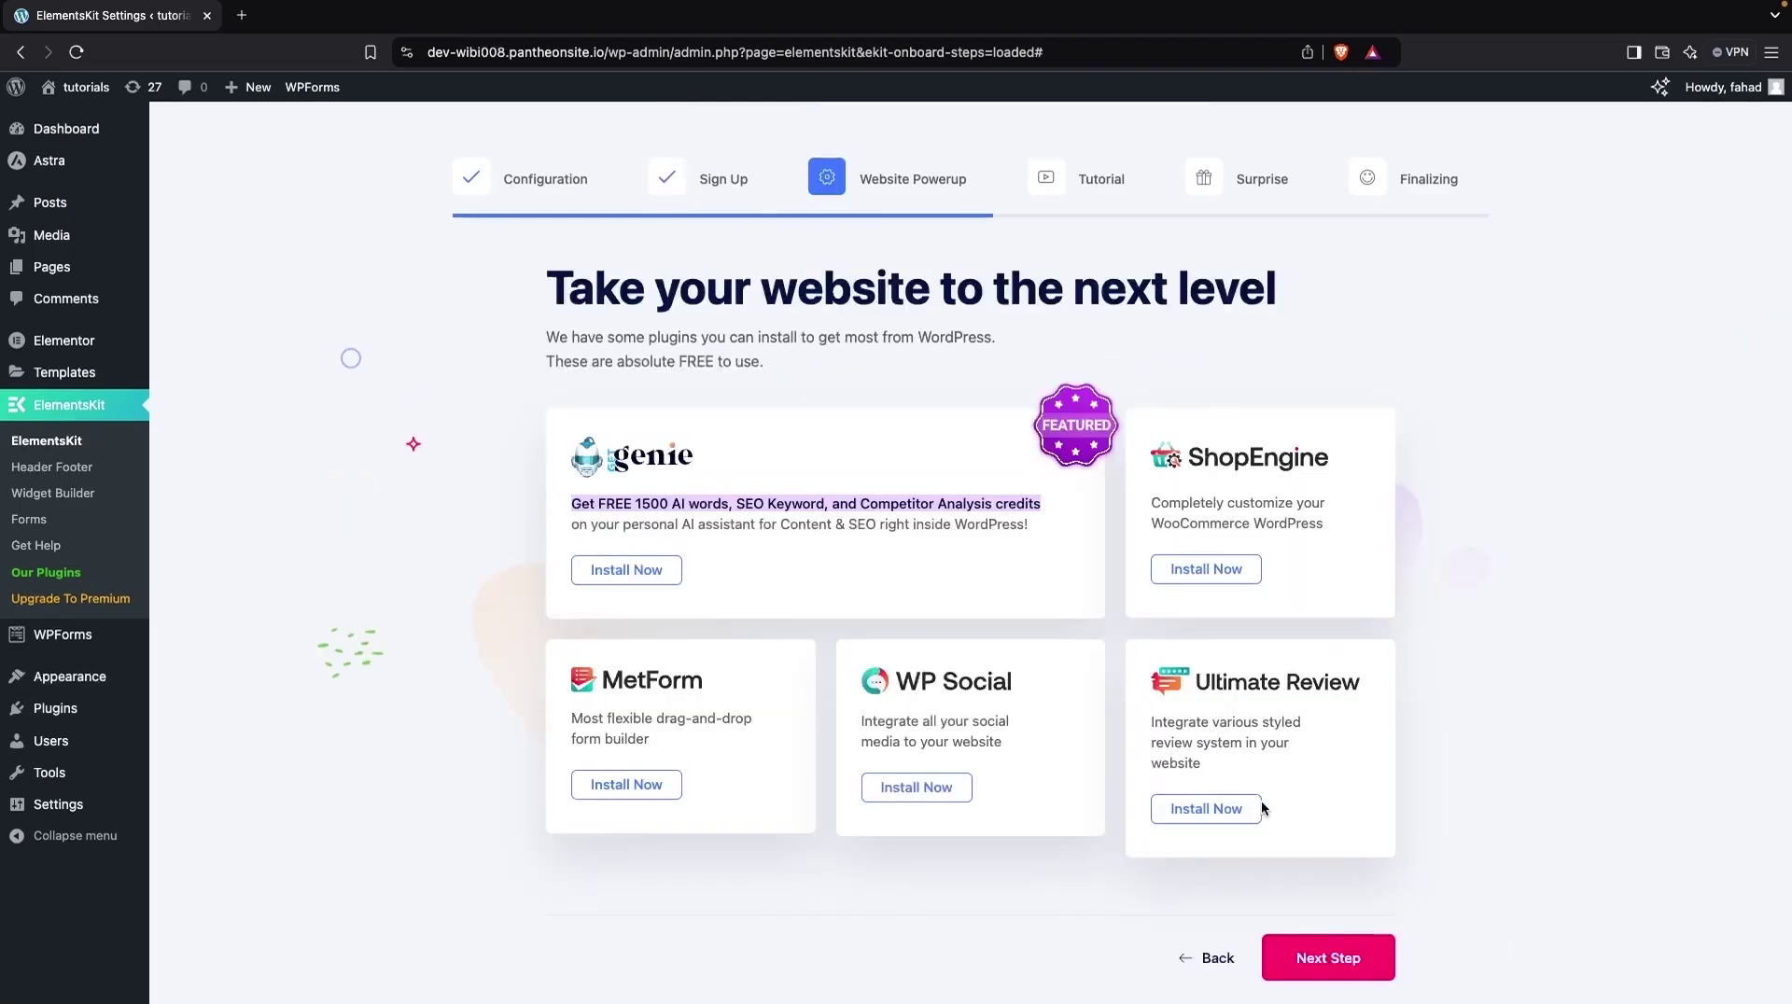
{"action": "left_click", "coordinate": [1316, 956]}
{"action": "scroll", "coordinate": [1101, 819], "scroll_direction": "down", "scroll_amount": 2}
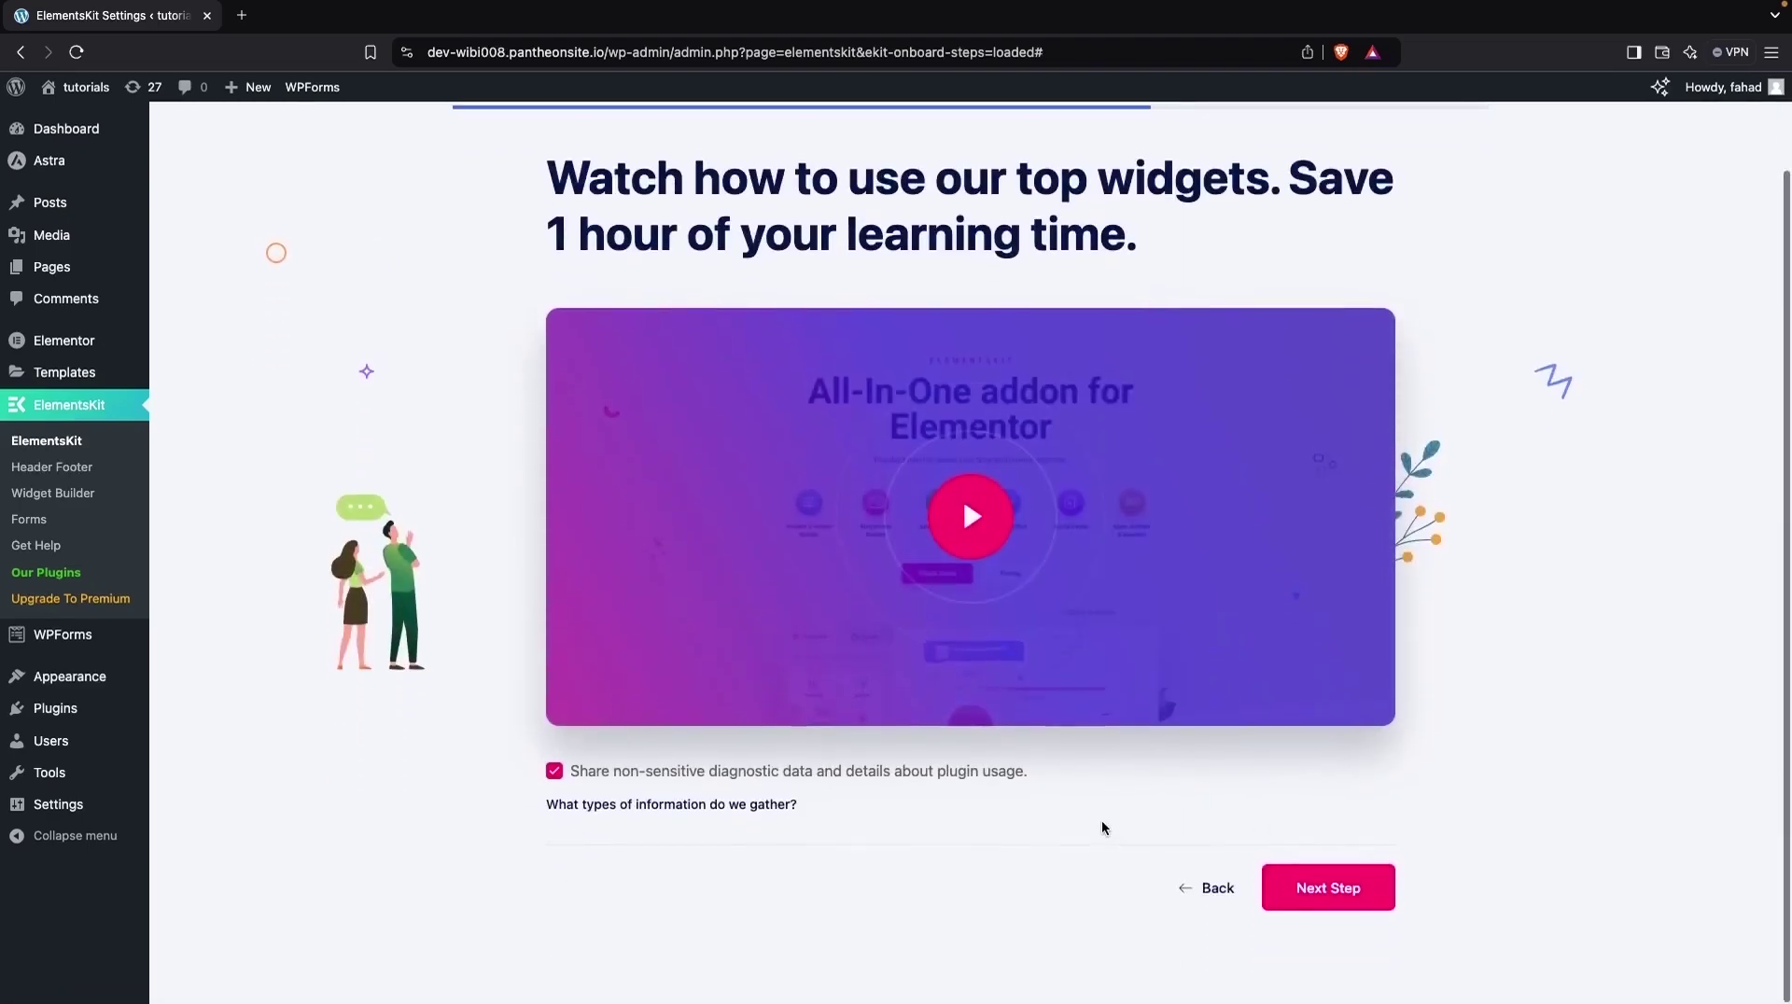
{"action": "left_click", "coordinate": [964, 782]}
{"action": "left_click", "coordinate": [1327, 886]}
{"action": "left_click", "coordinate": [1326, 885]}
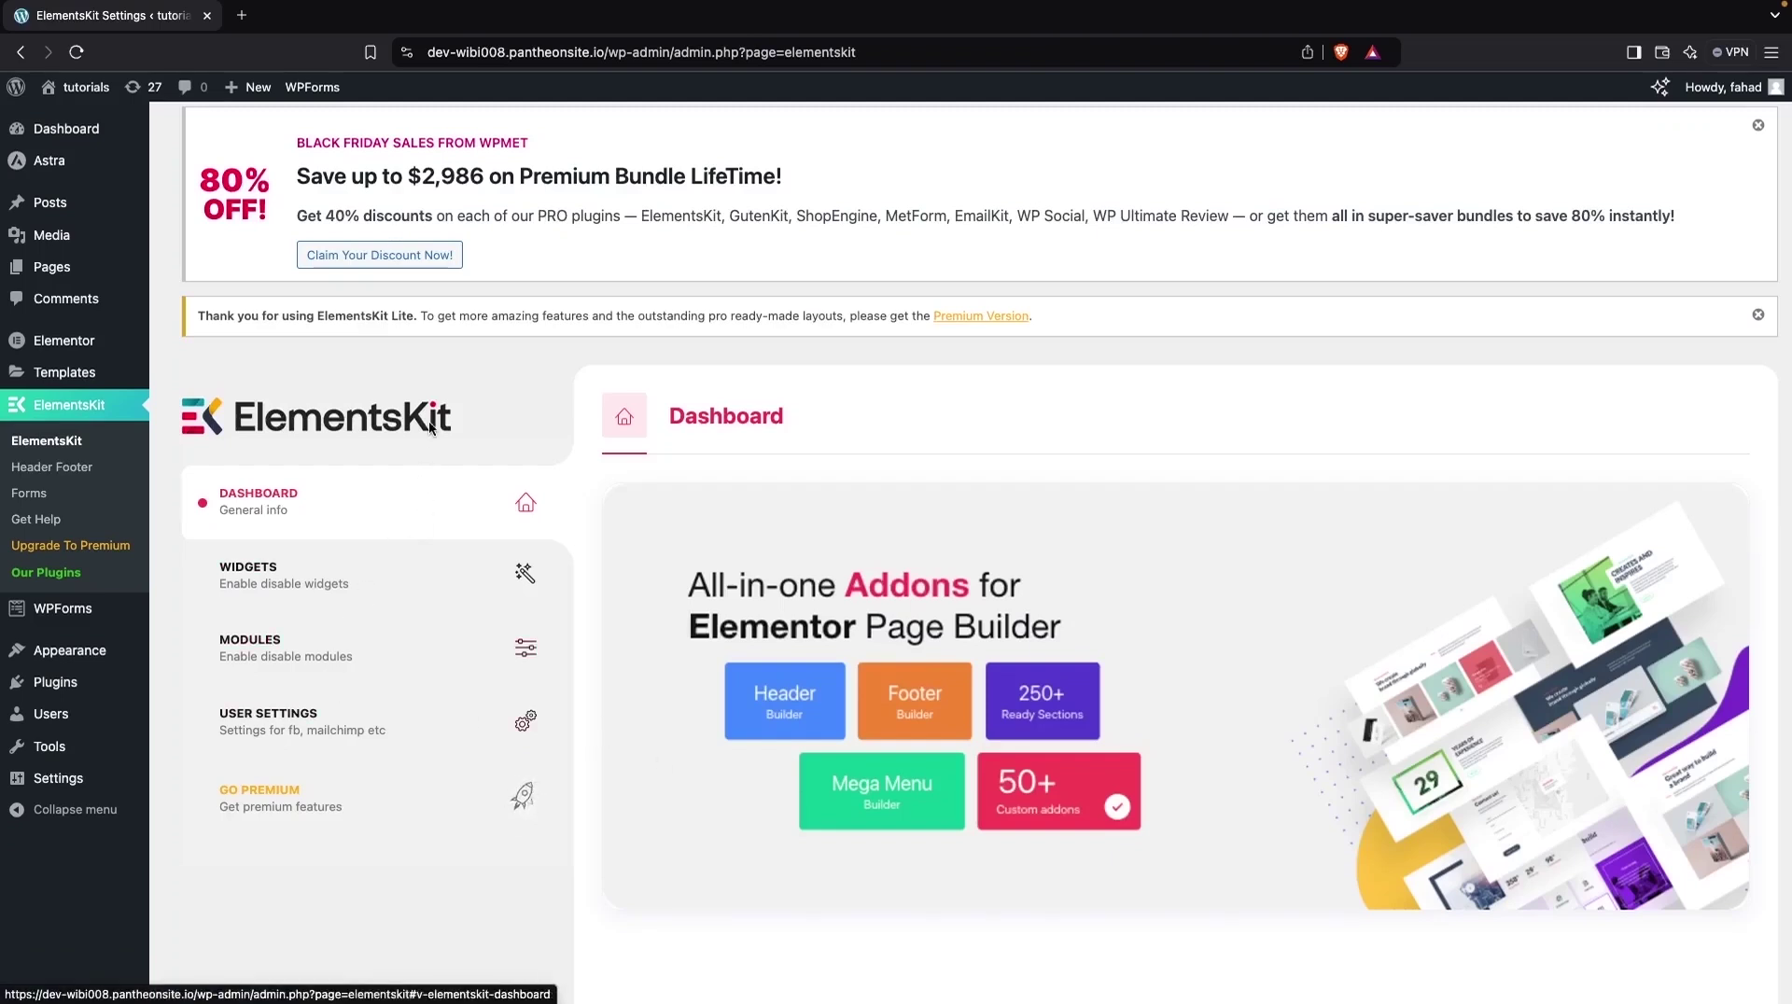
Create and activate an ElementsKit template titled "Mega Header" with type Header and the condition Entire Site.
{"action": "left_click", "coordinate": [106, 470]}
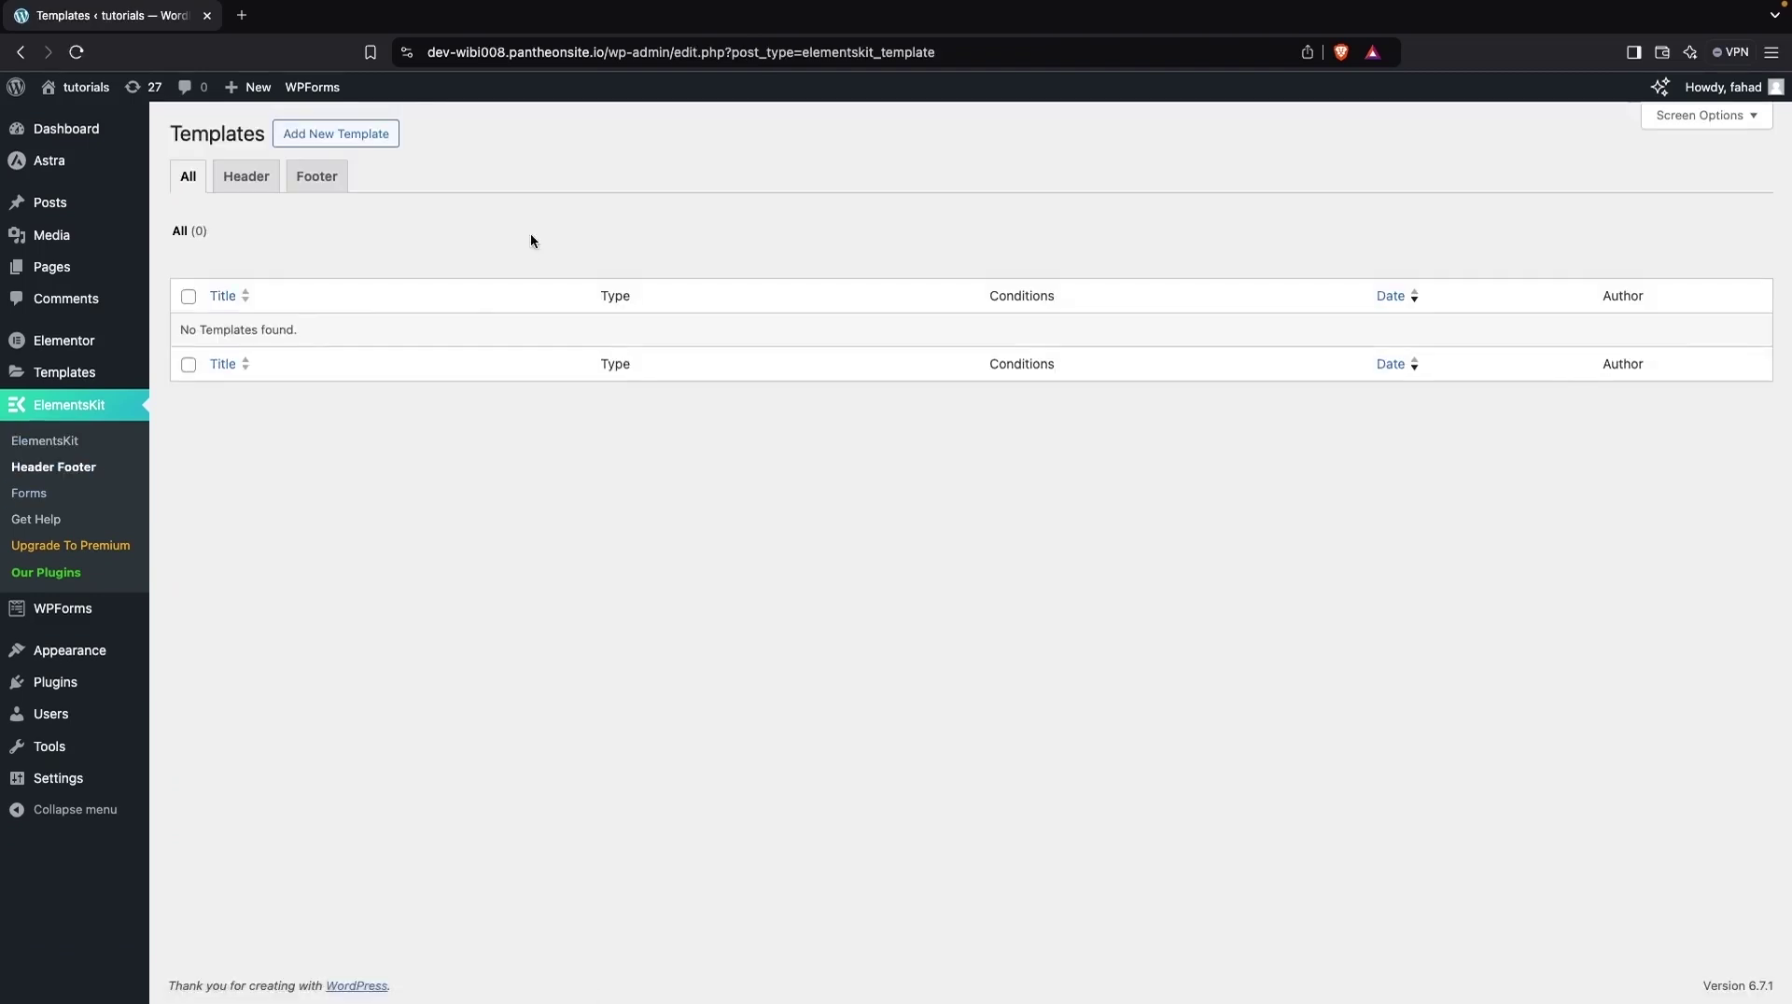
{"action": "left_click", "coordinate": [343, 134]}
{"action": "left_click", "coordinate": [852, 391]}
{"action": "type", "text": "Mega Header"}
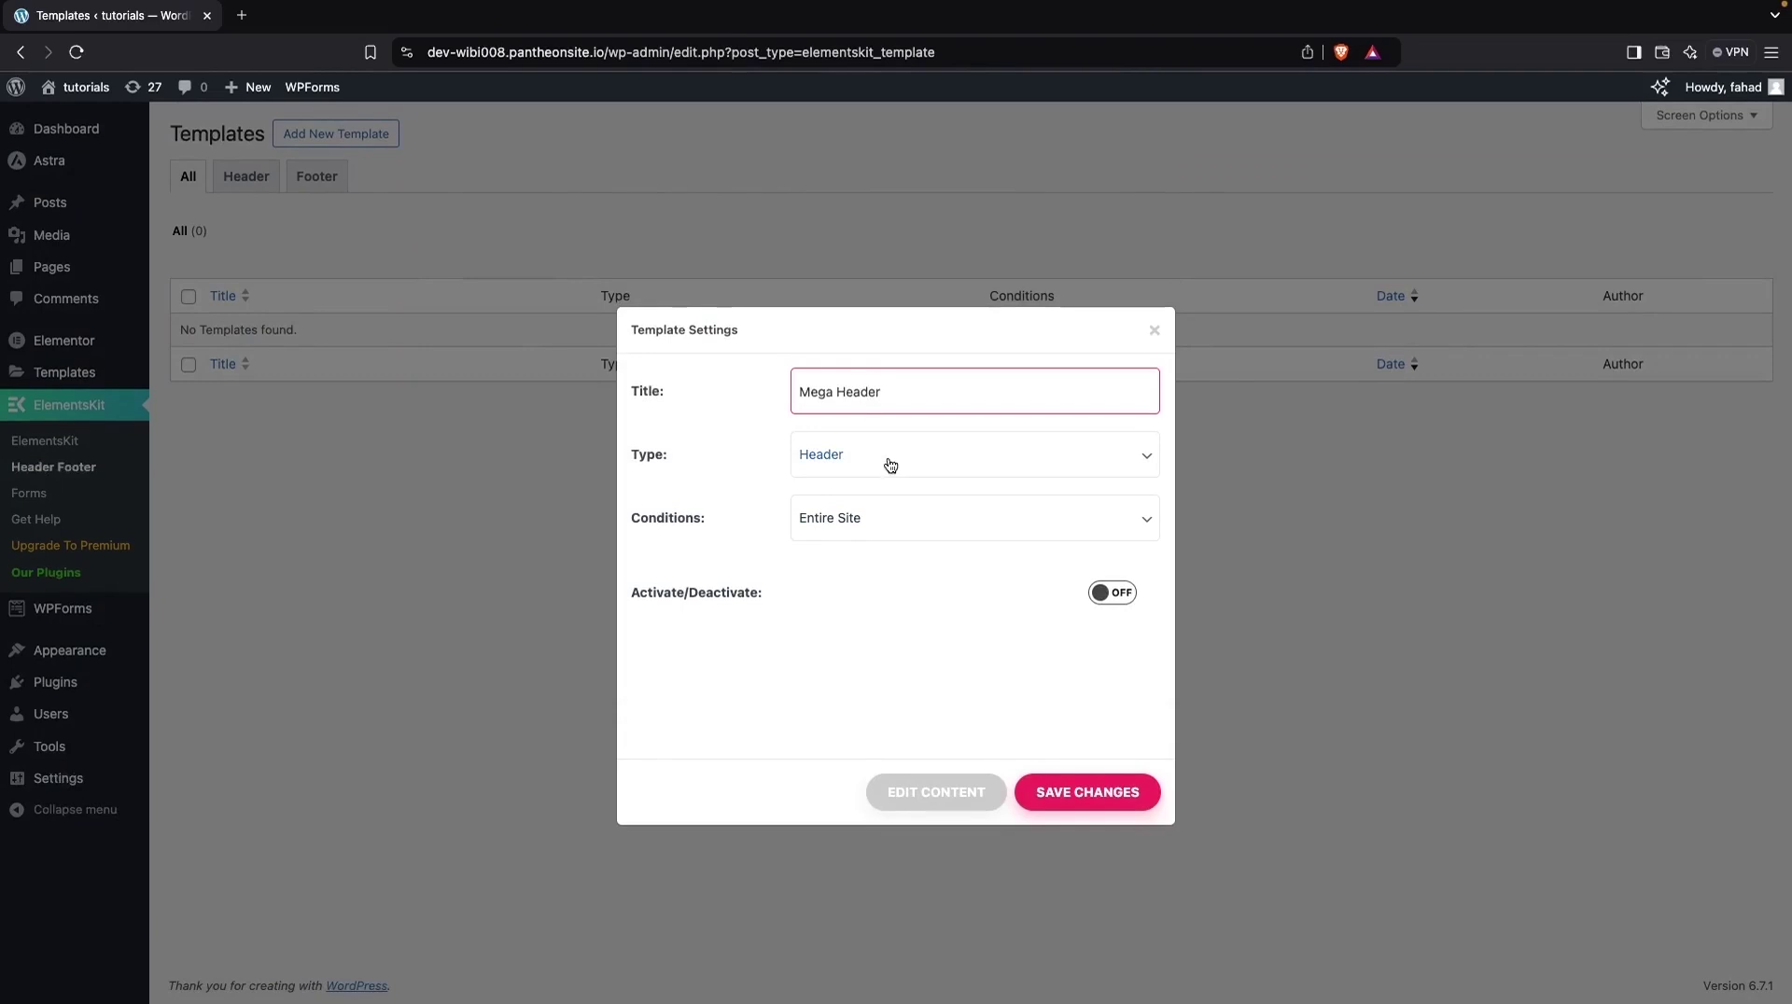
{"action": "left_click", "coordinate": [1115, 596]}
{"action": "left_click", "coordinate": [1078, 796]}
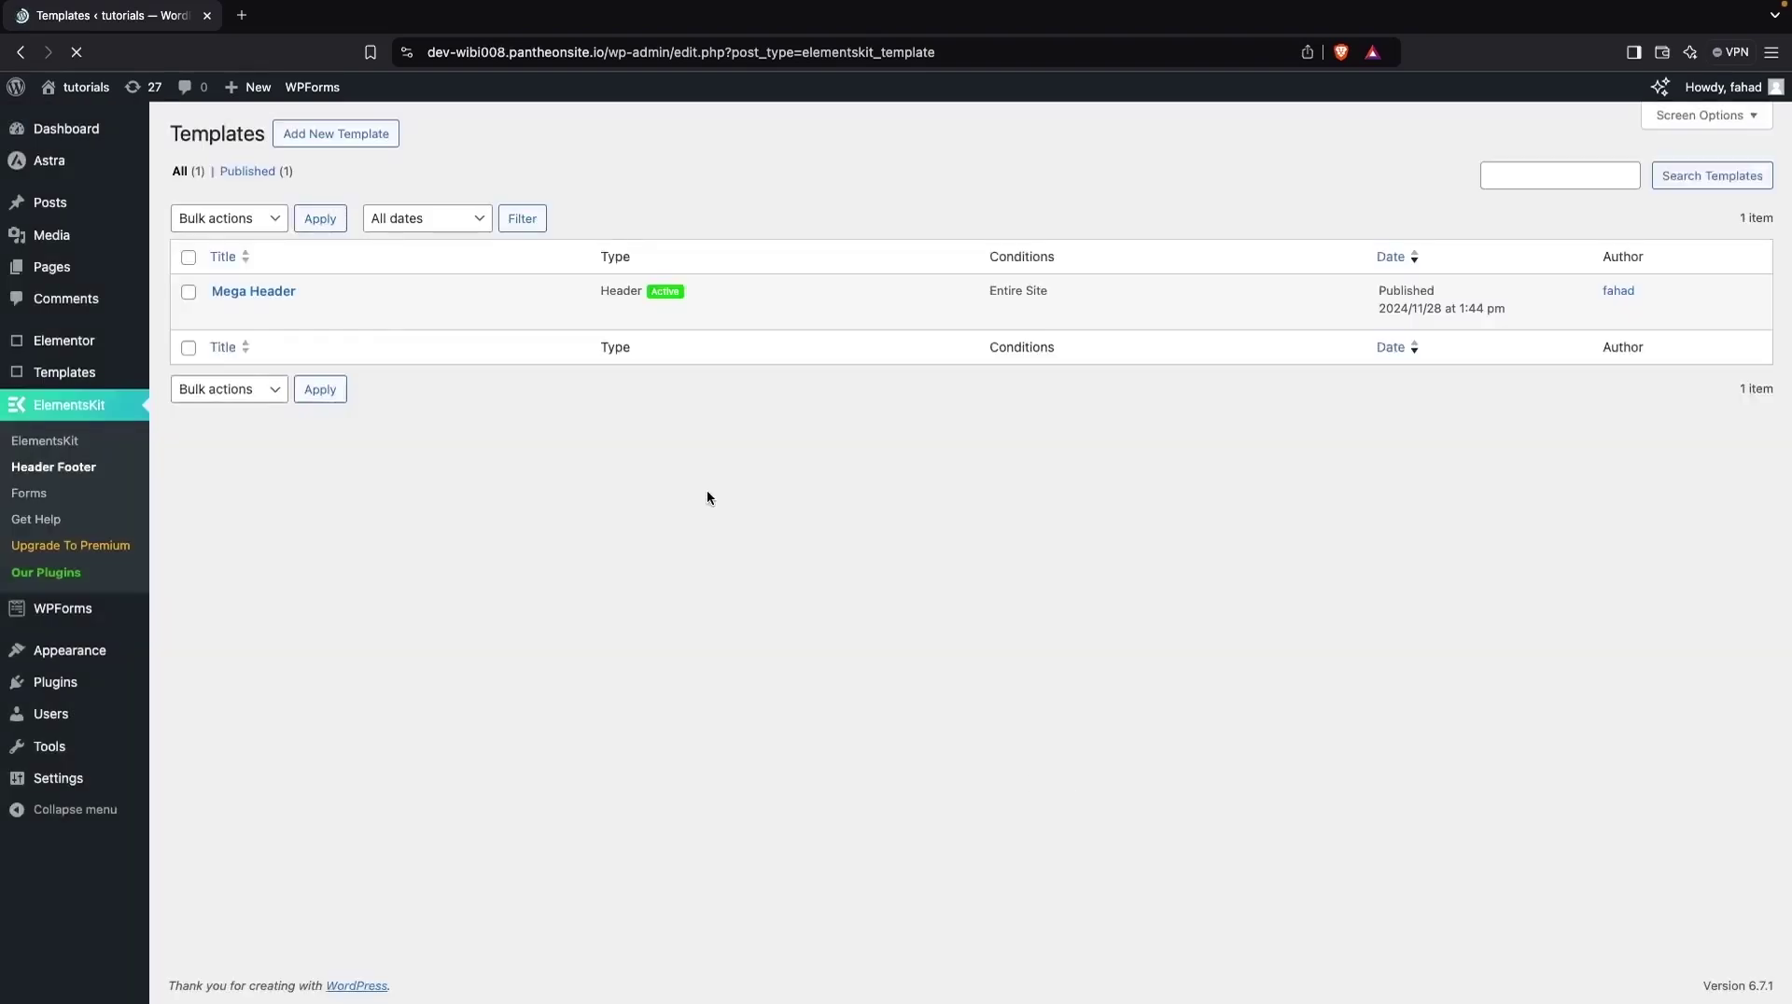
Open the Mega Header template's content for editing in Elementor.
{"action": "mouse_move", "coordinate": [276, 360]}
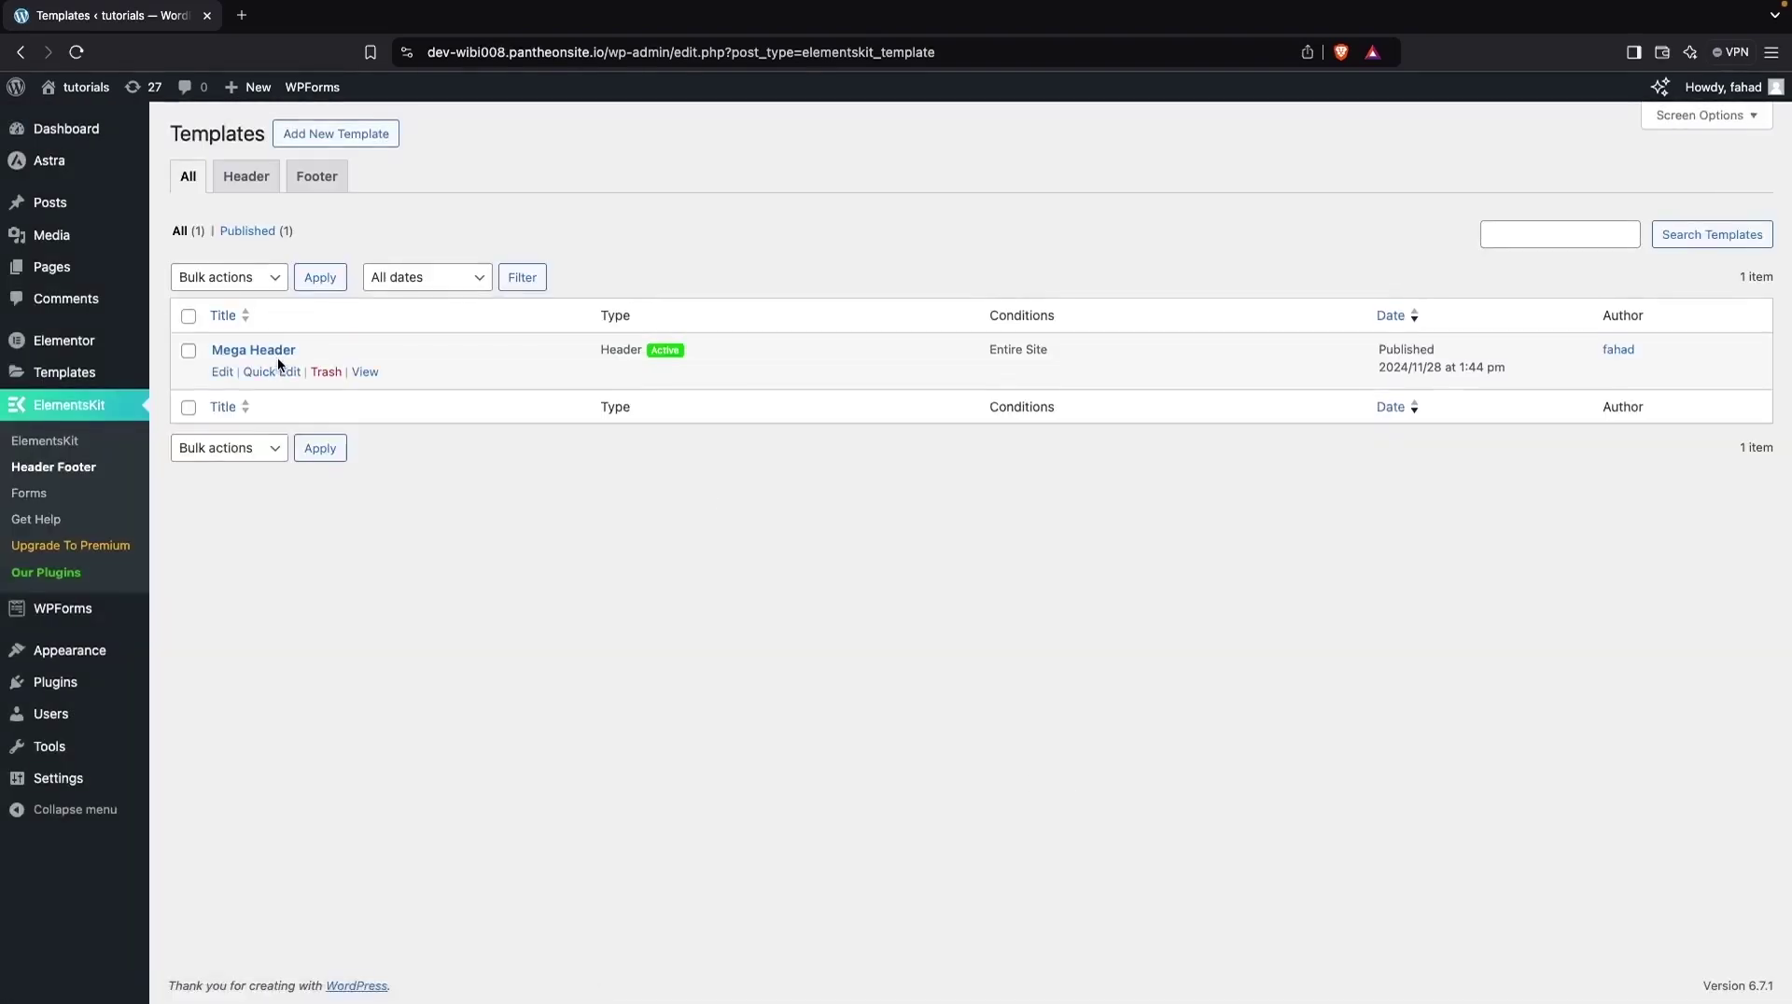
{"action": "left_click", "coordinate": [226, 373]}
{"action": "left_click", "coordinate": [921, 792]}
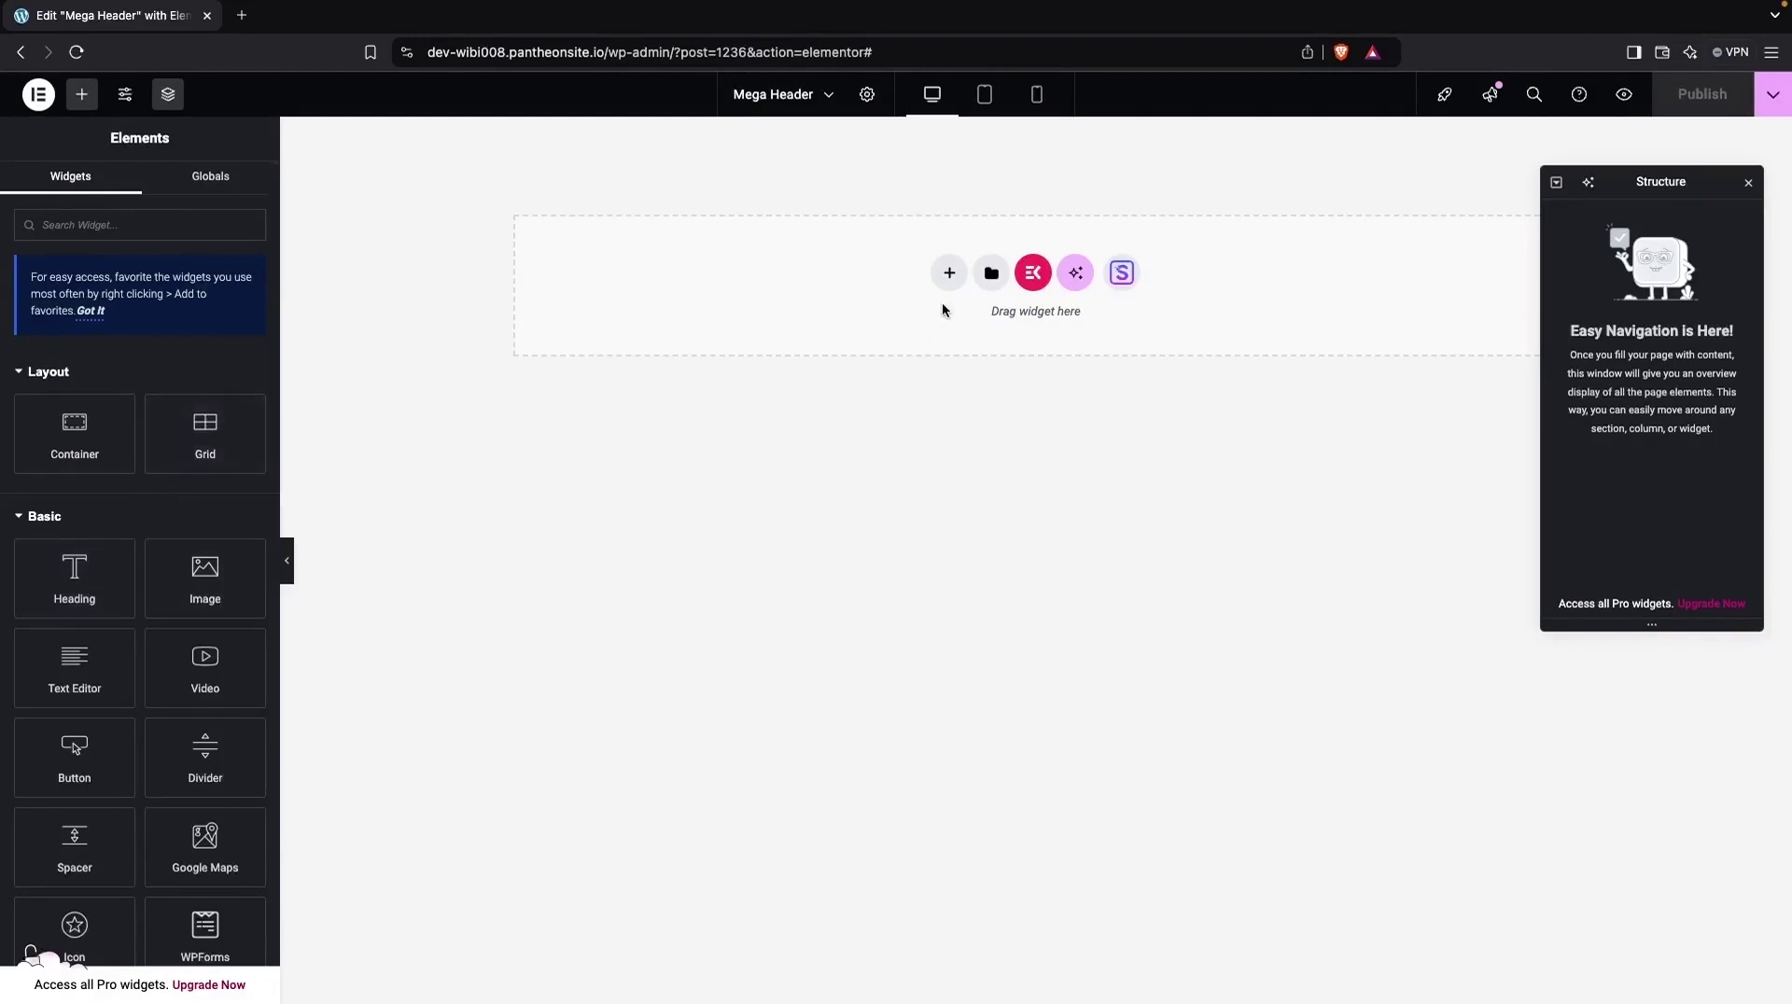
Add a flexbox container with a one-third column followed by a two-thirds column to the header.
{"action": "left_click", "coordinate": [948, 276]}
{"action": "left_click", "coordinate": [956, 388]}
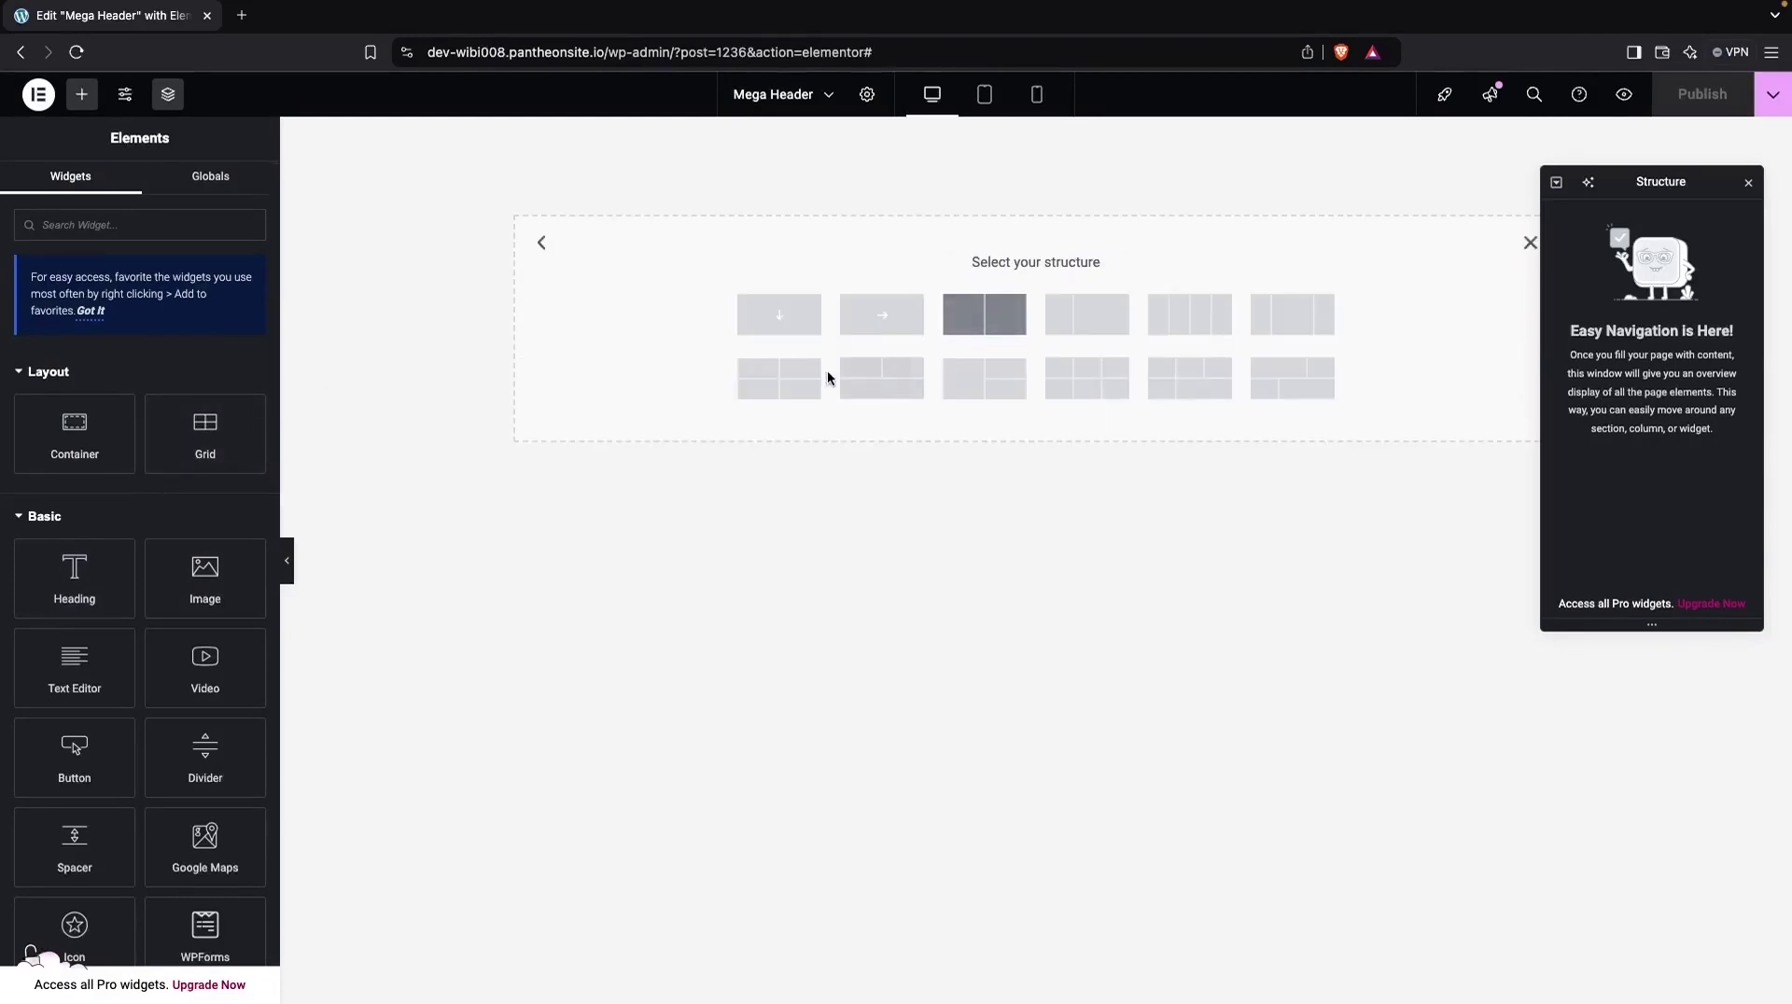
{"action": "left_click", "coordinate": [1101, 319]}
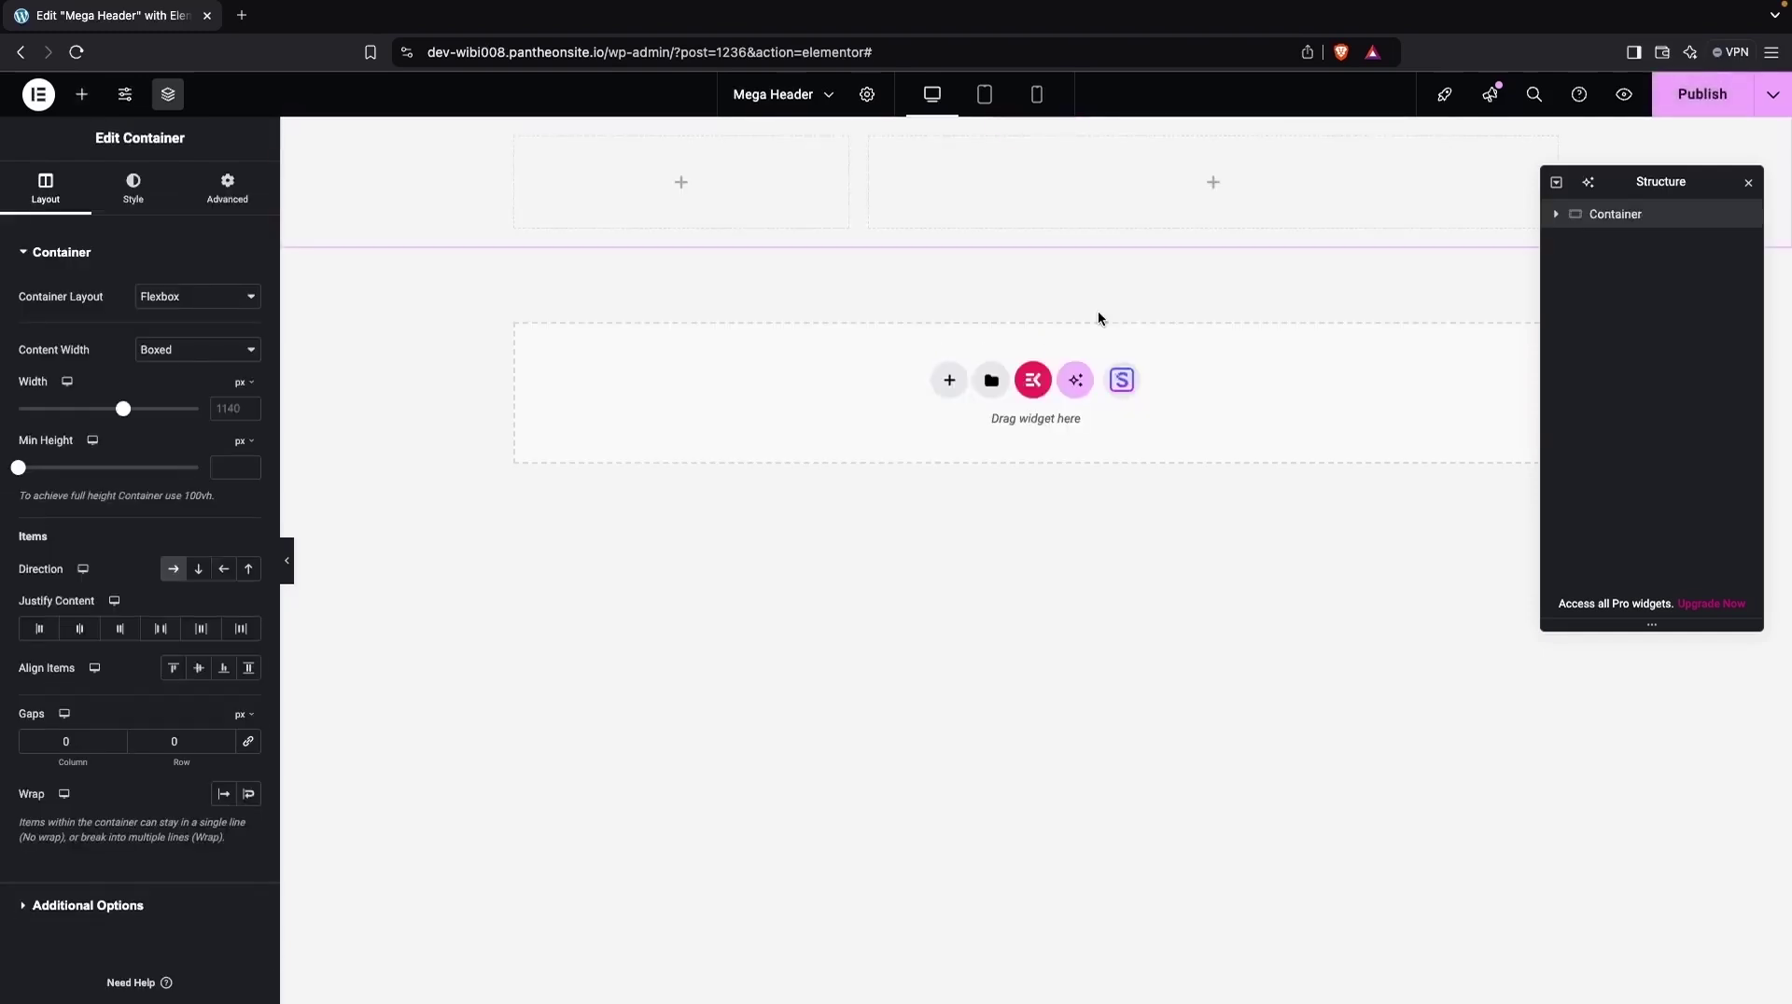
{"action": "left_click", "coordinate": [146, 193]}
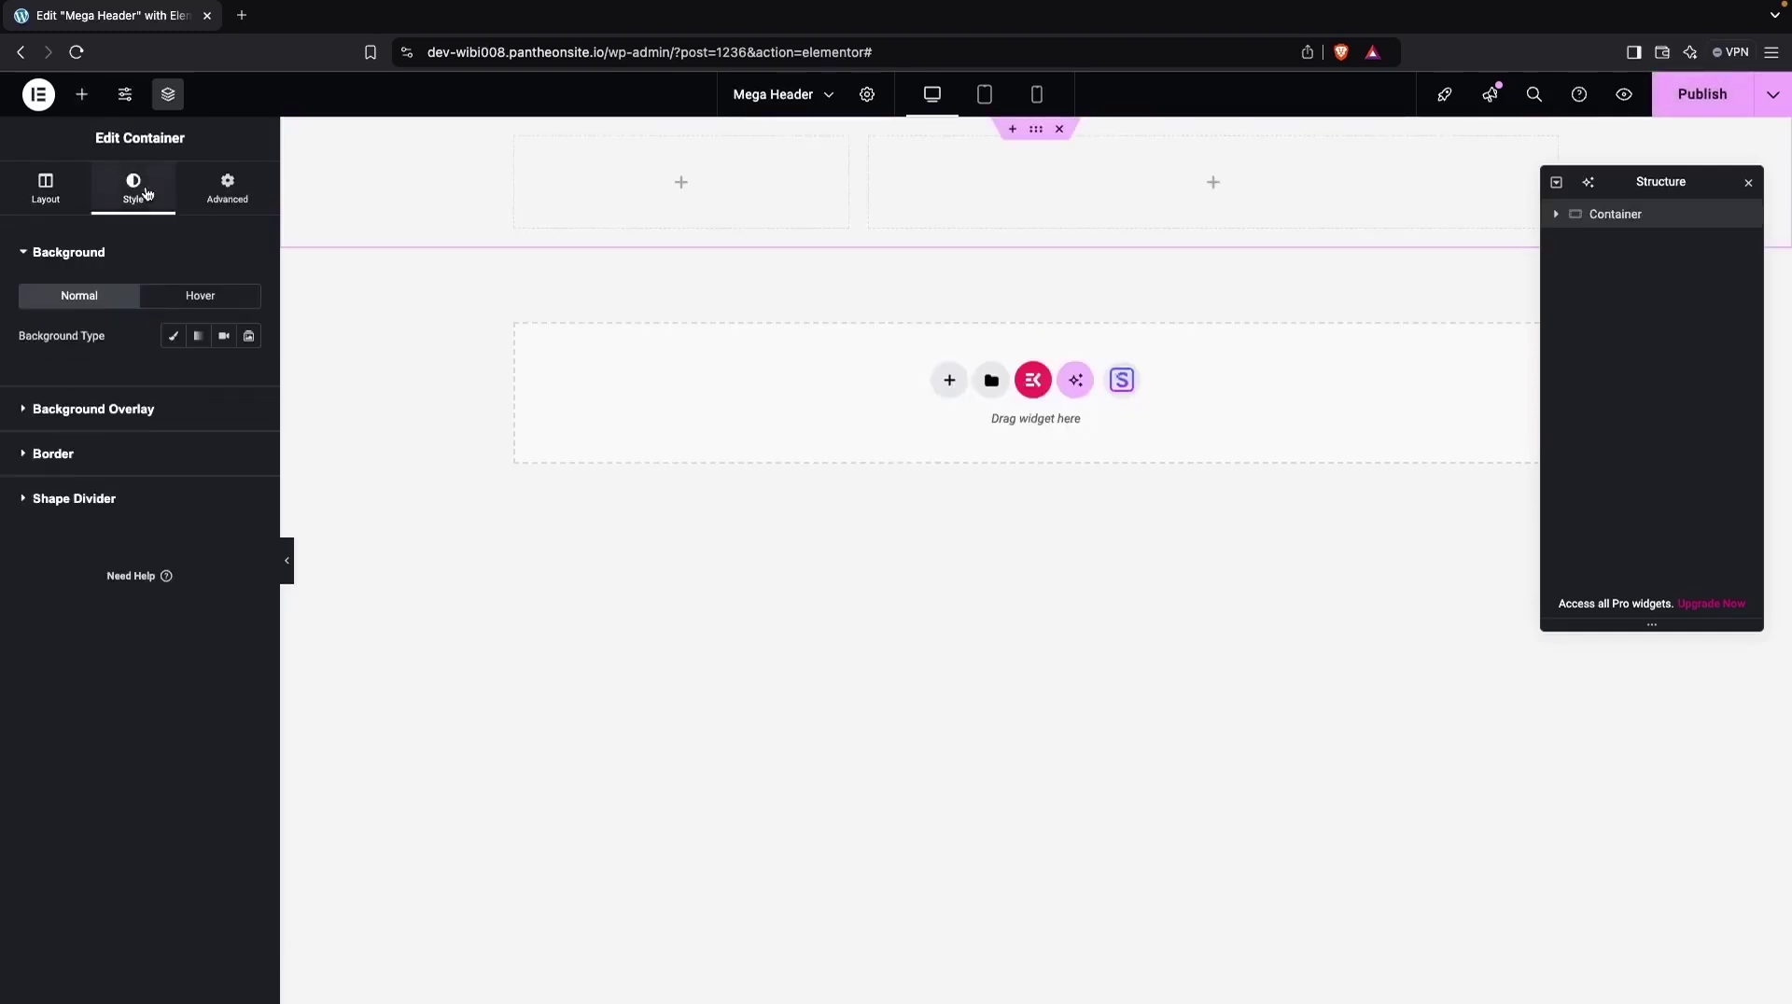
Place an Image widget in the narrow column and an ElementsKit Nav Menu widget in the wide column.
{"action": "left_click", "coordinate": [75, 93]}
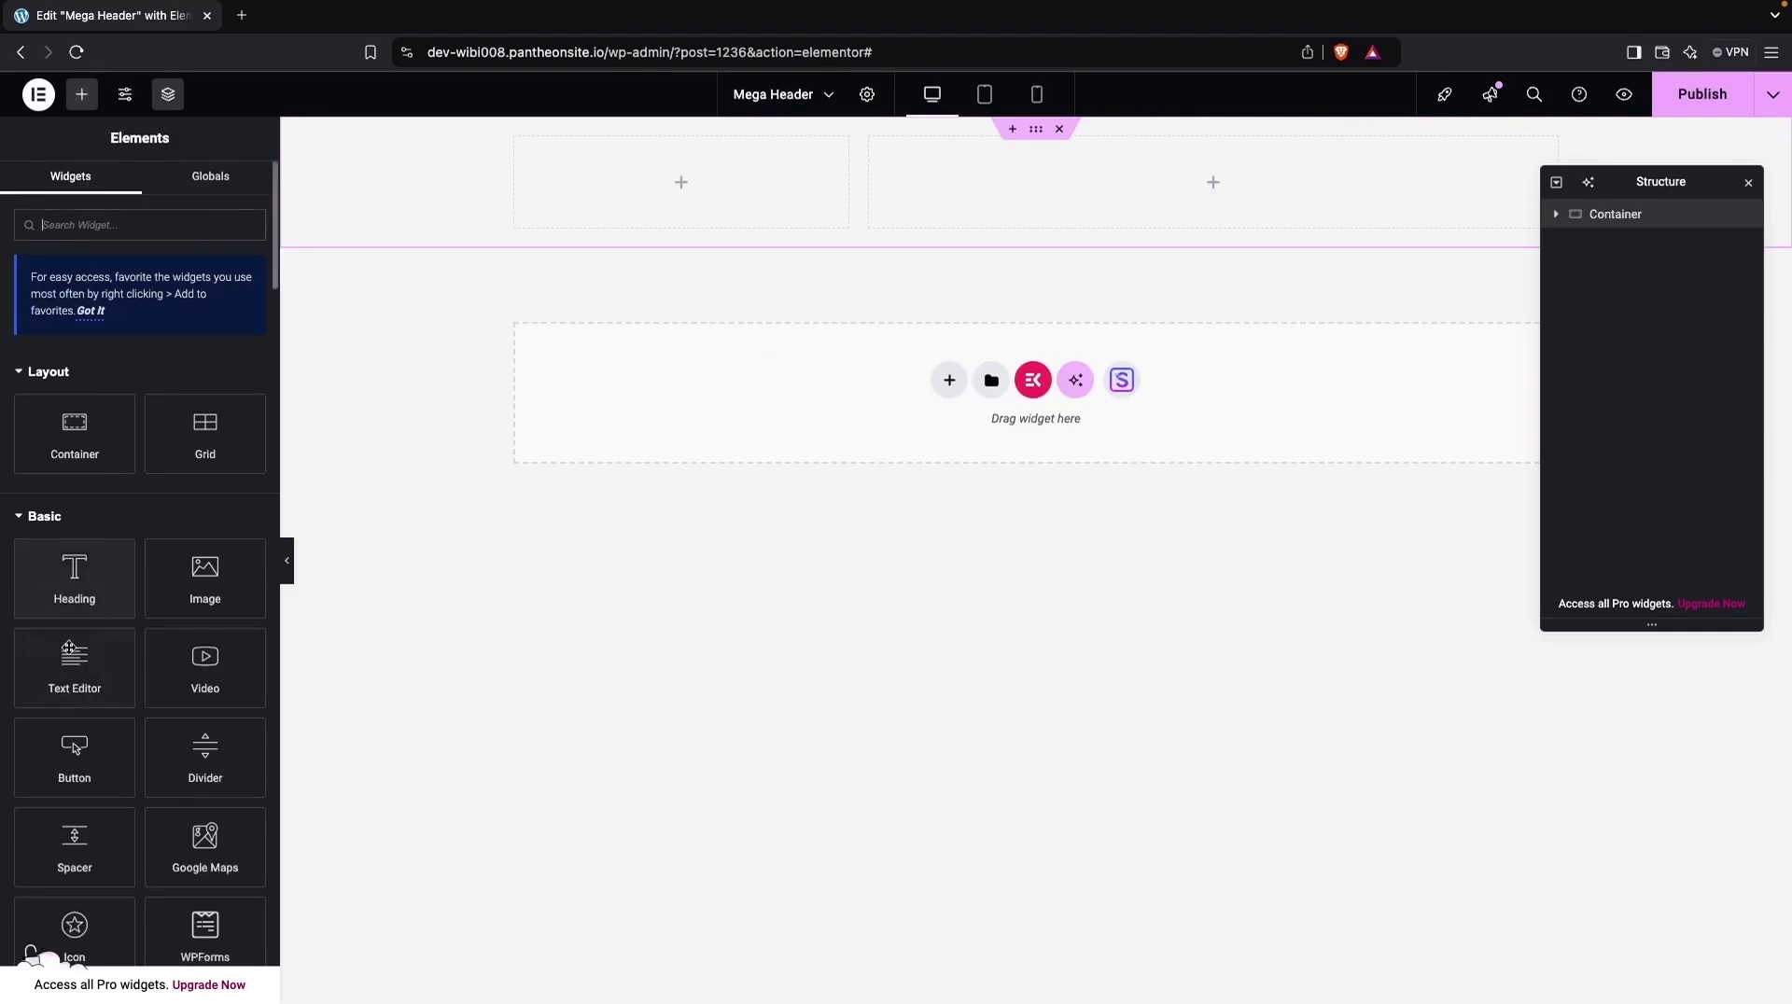
{"action": "left_click_drag", "start_coordinate": [203, 591], "coordinate": [680, 205]}
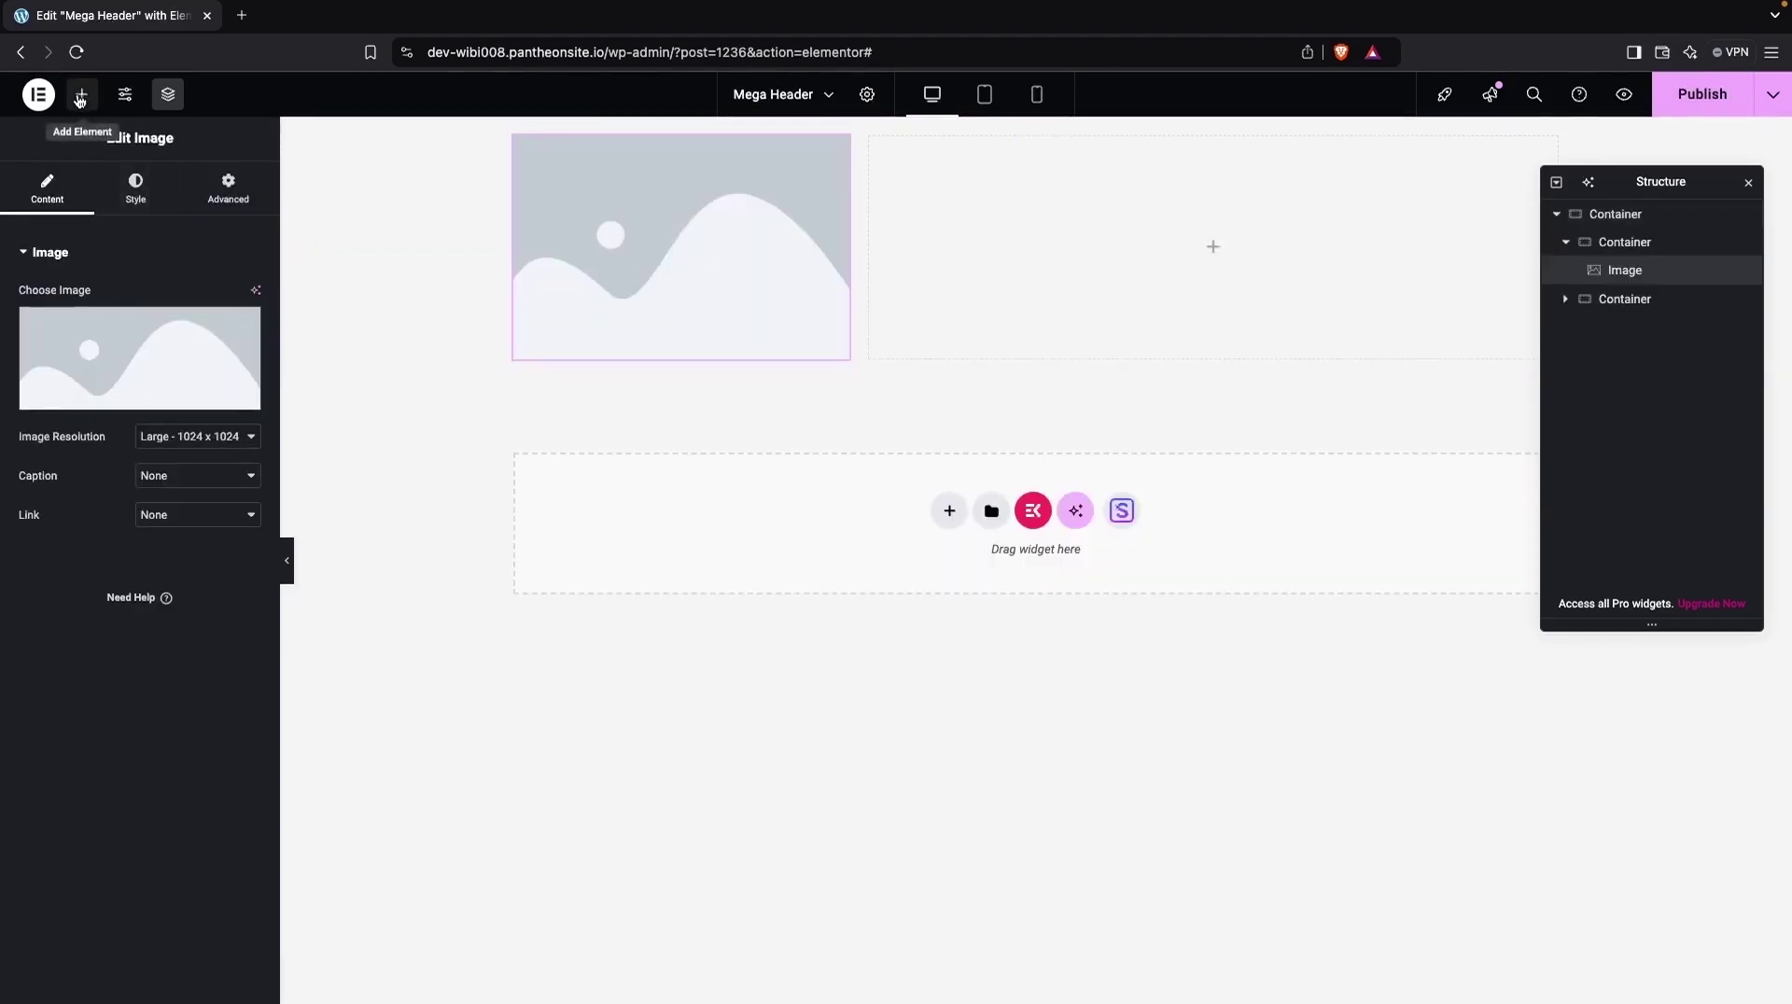
{"action": "left_click", "coordinate": [82, 93]}
{"action": "left_click", "coordinate": [112, 234]}
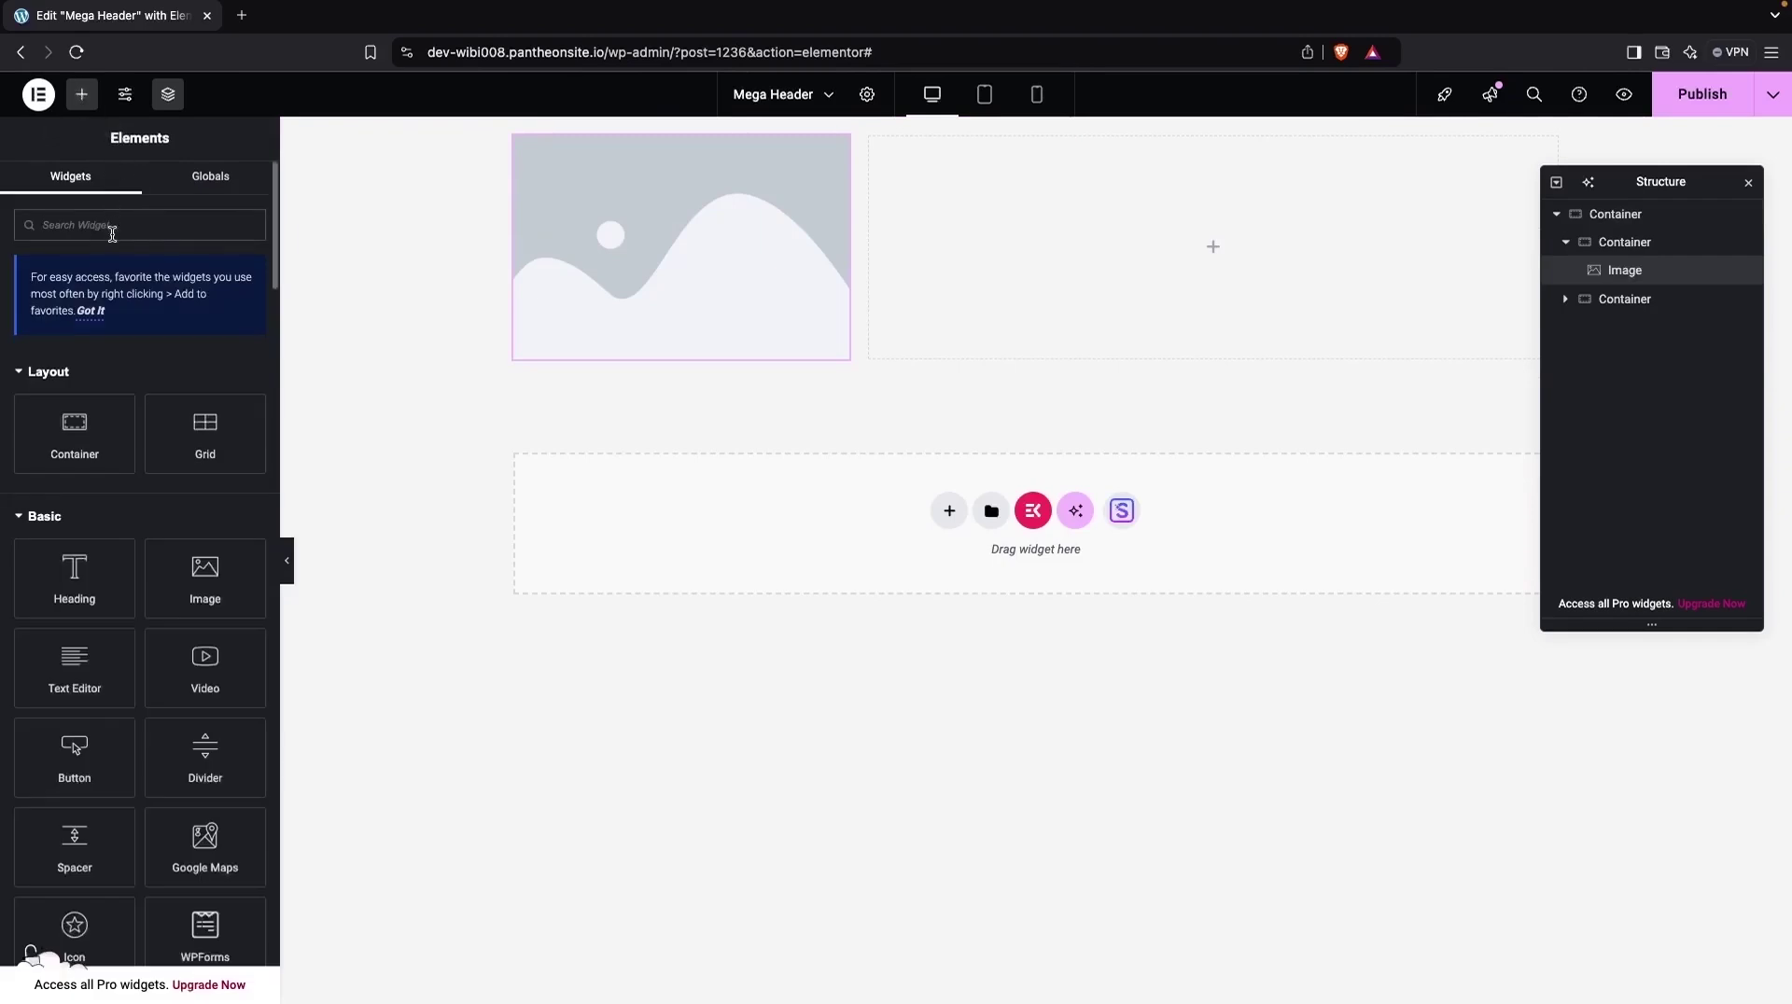
{"action": "type", "text": "menu"}
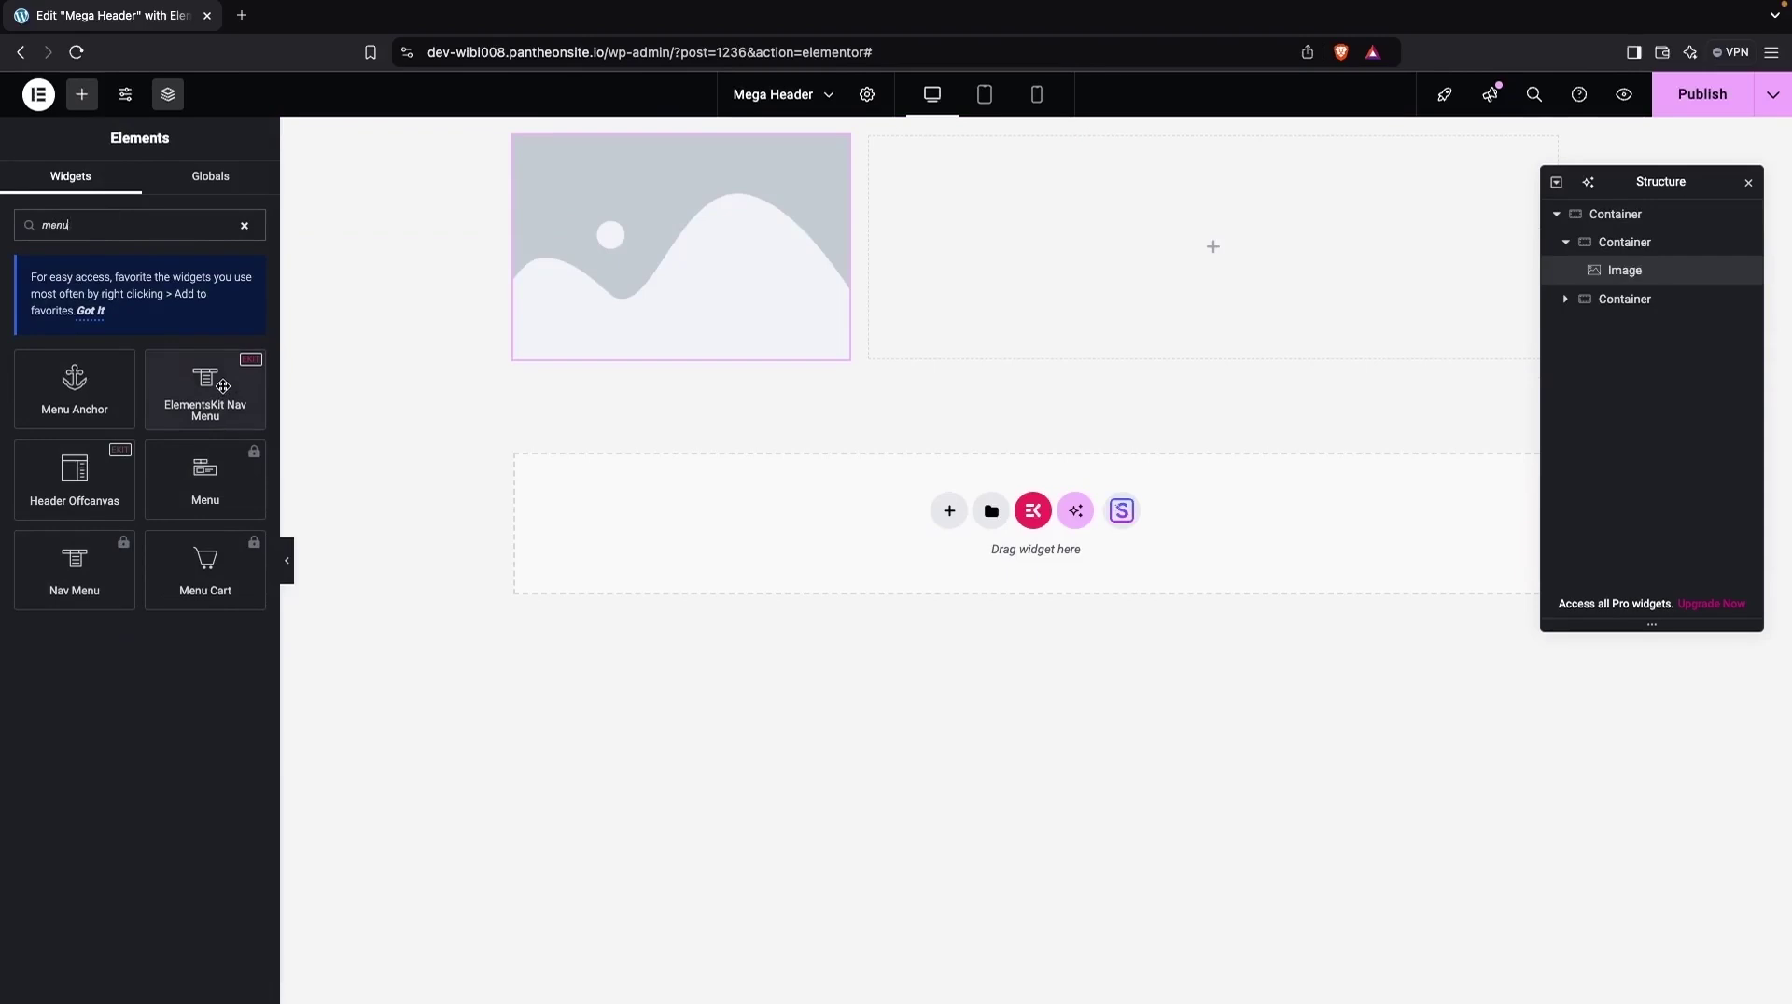
{"action": "left_click_drag", "start_coordinate": [222, 386], "coordinate": [1071, 228]}
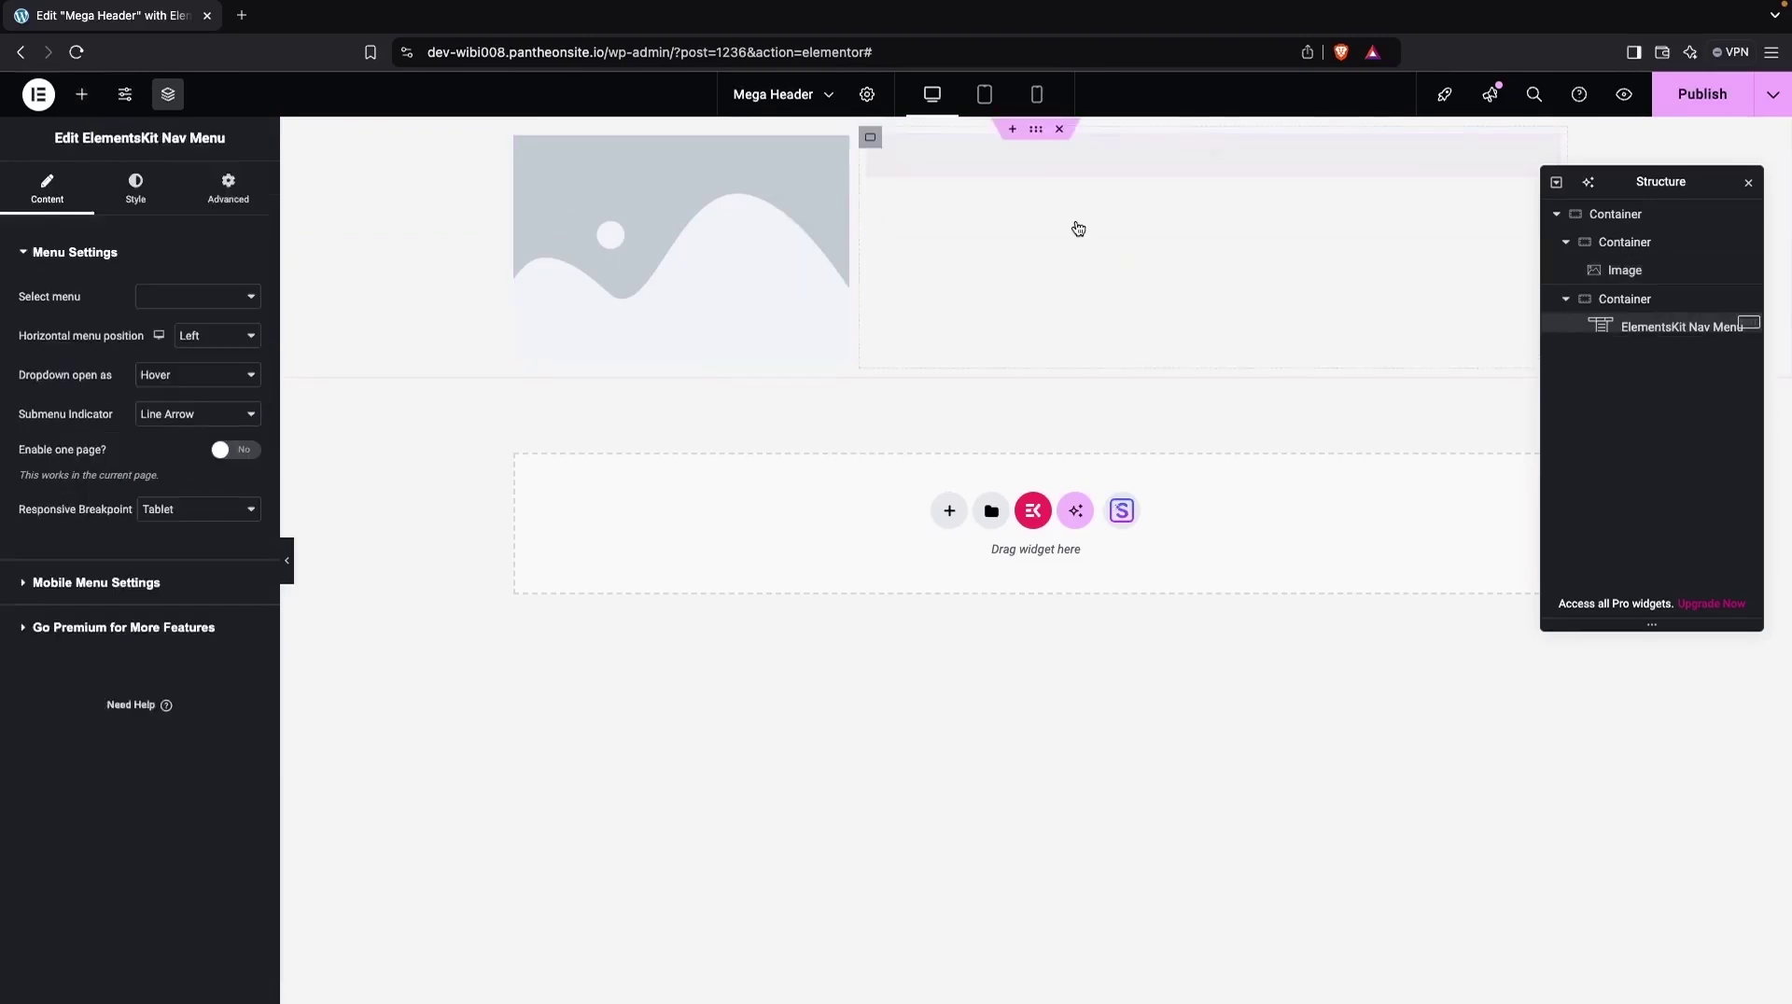
Set the header's Image widget to the black Outdoor Adventure logo, logo.png, from the media library.
{"action": "left_click", "coordinate": [637, 271]}
{"action": "left_click", "coordinate": [180, 360]}
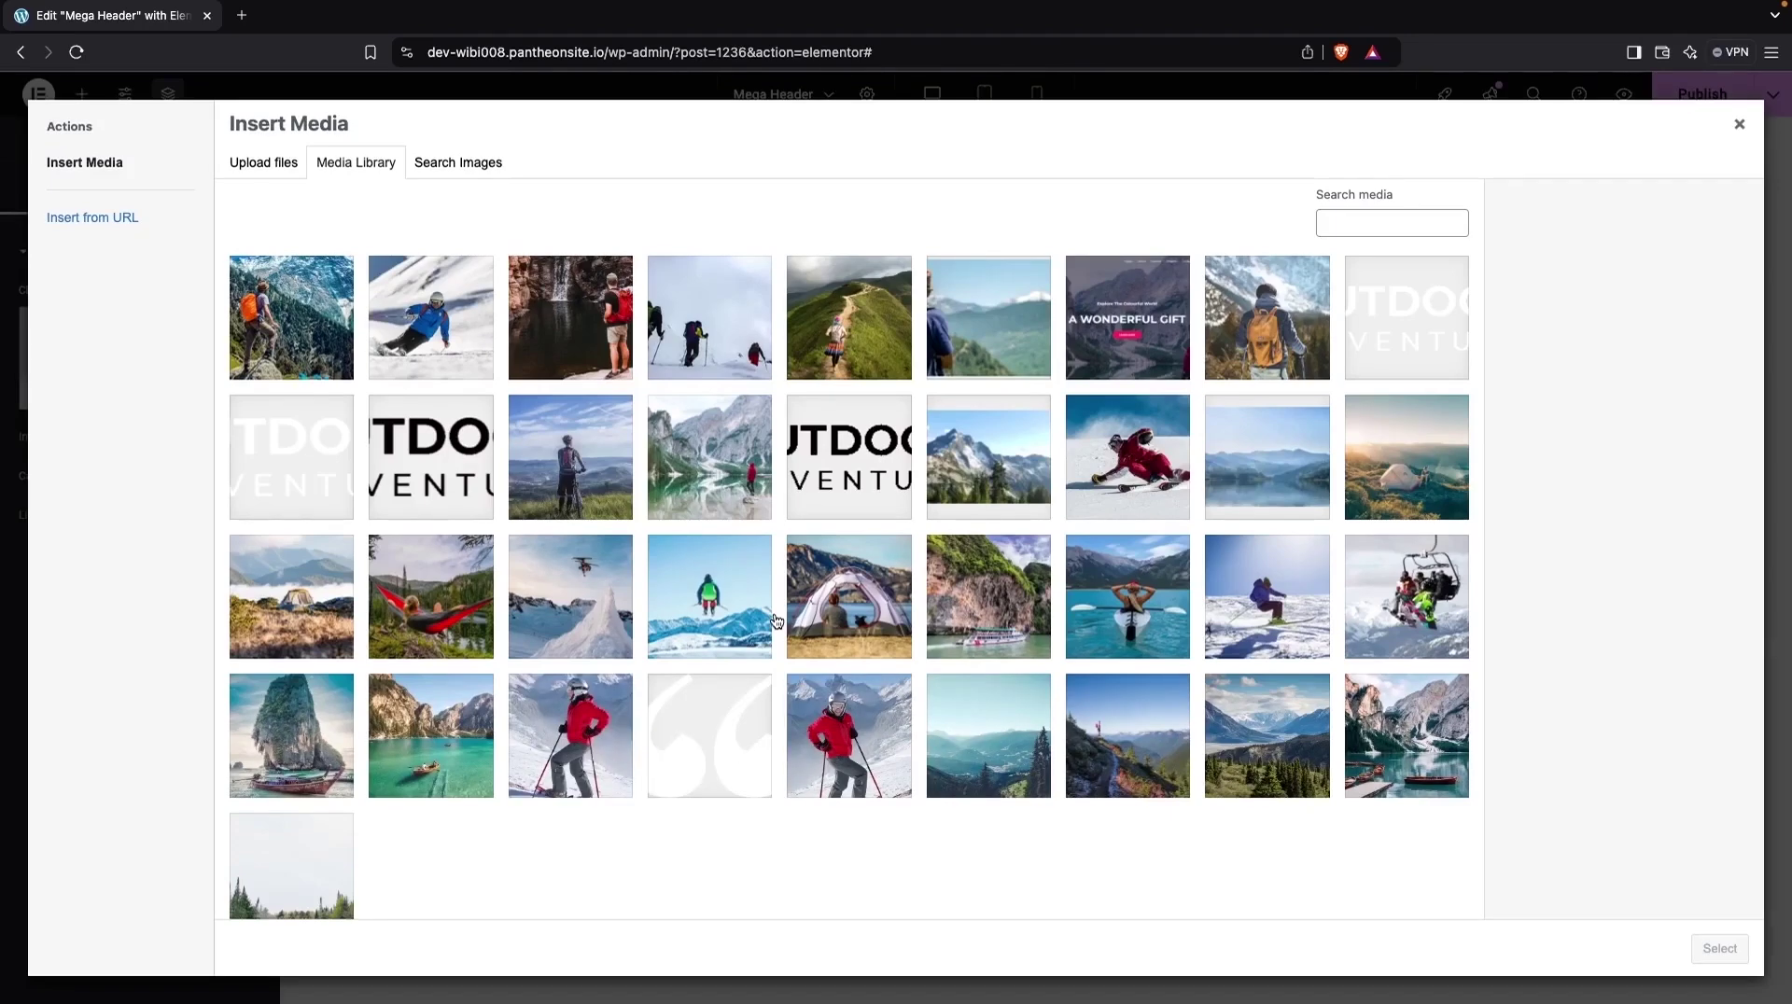
{"action": "left_click", "coordinate": [848, 461]}
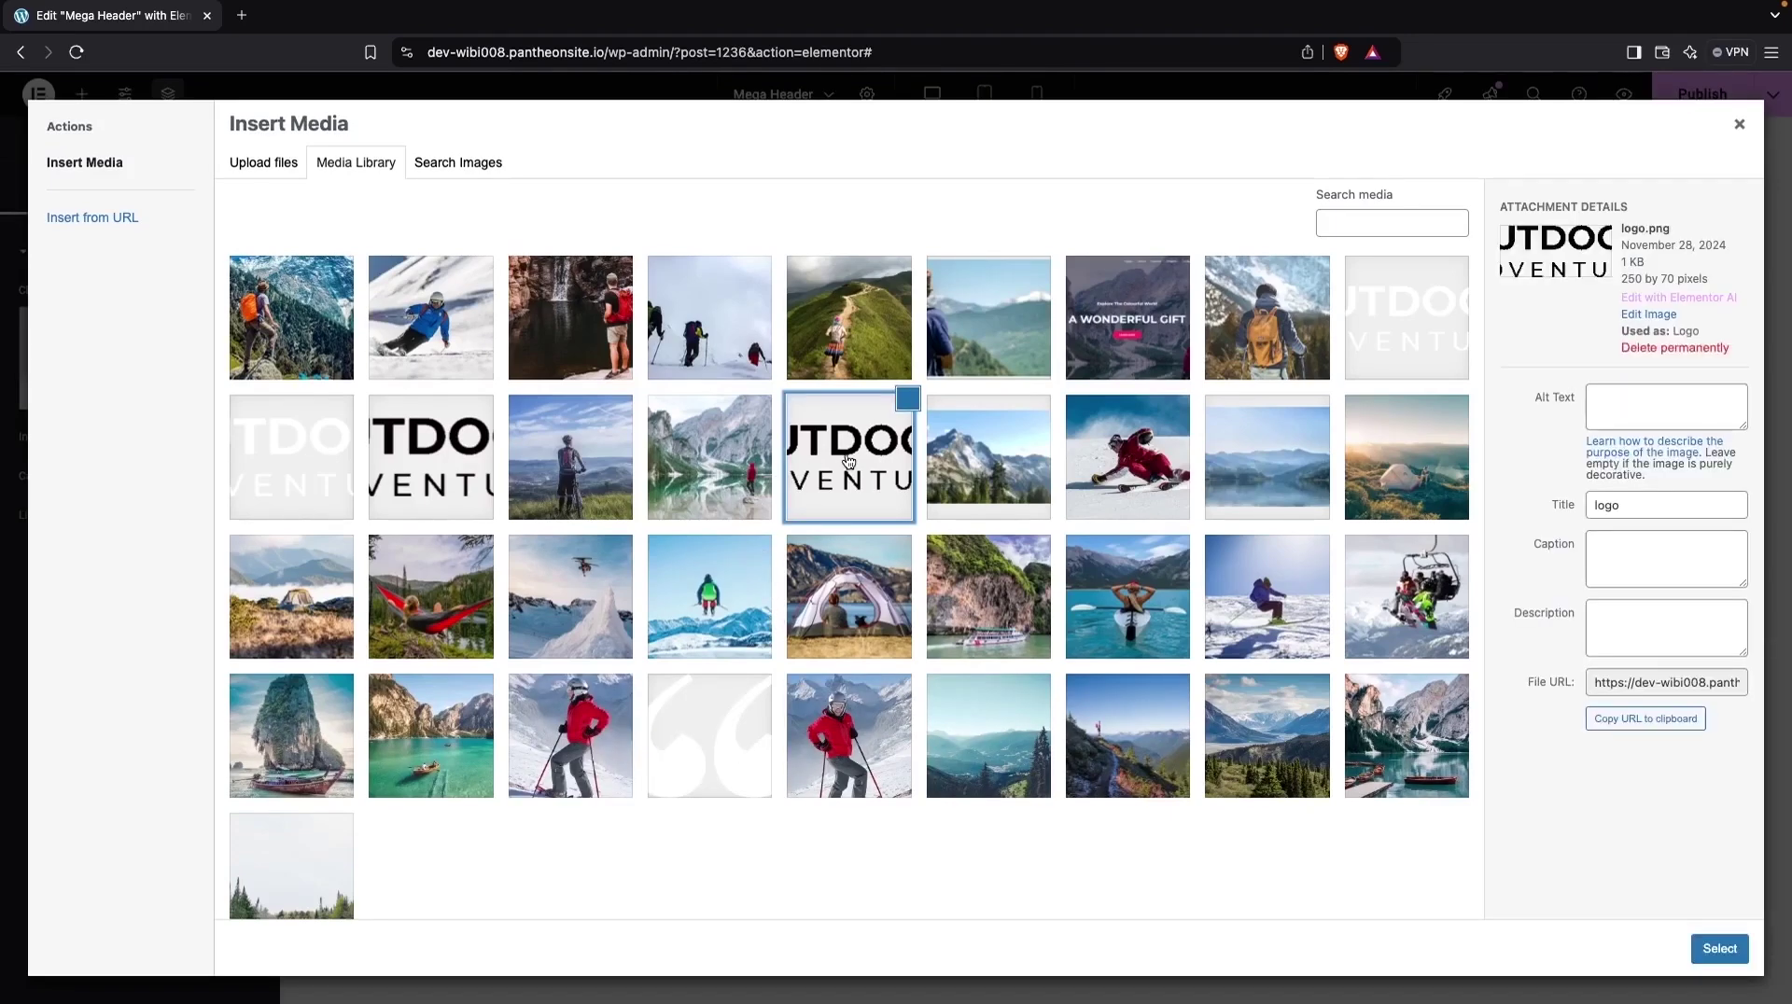
{"action": "left_click", "coordinate": [1713, 950]}
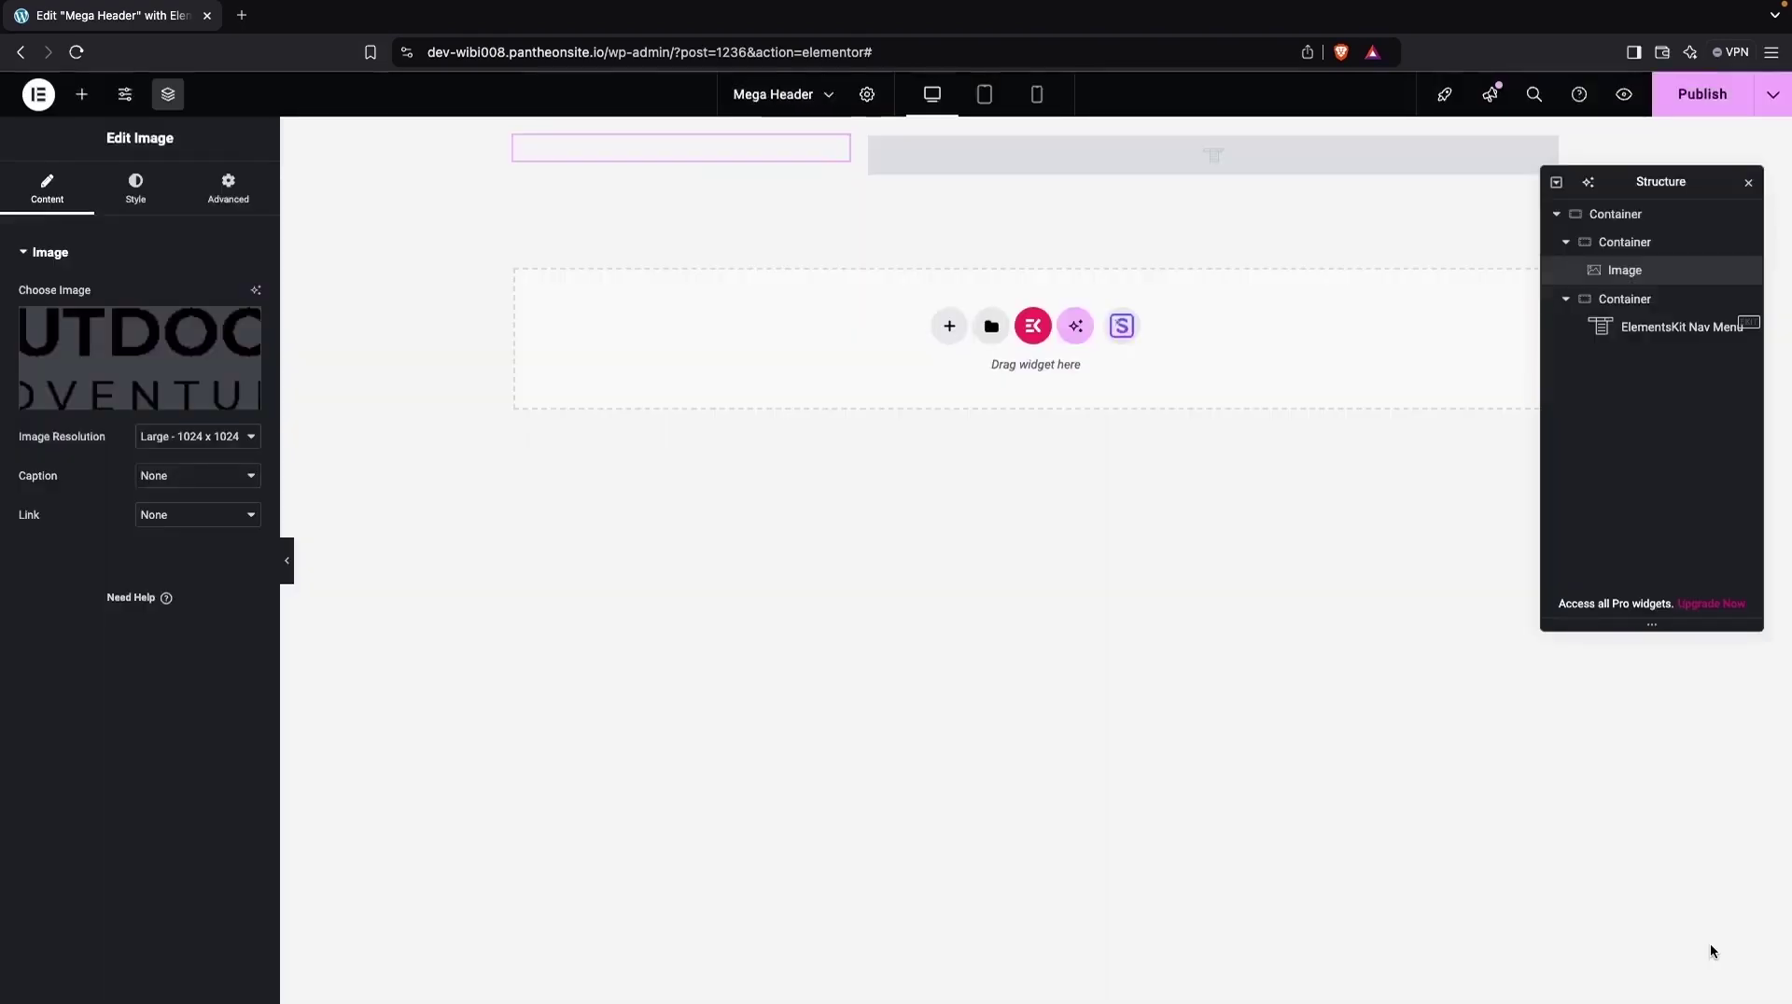
Assign the site menu named "Menu" to the ElementsKit Nav Menu widget.
{"action": "left_click", "coordinate": [1151, 166]}
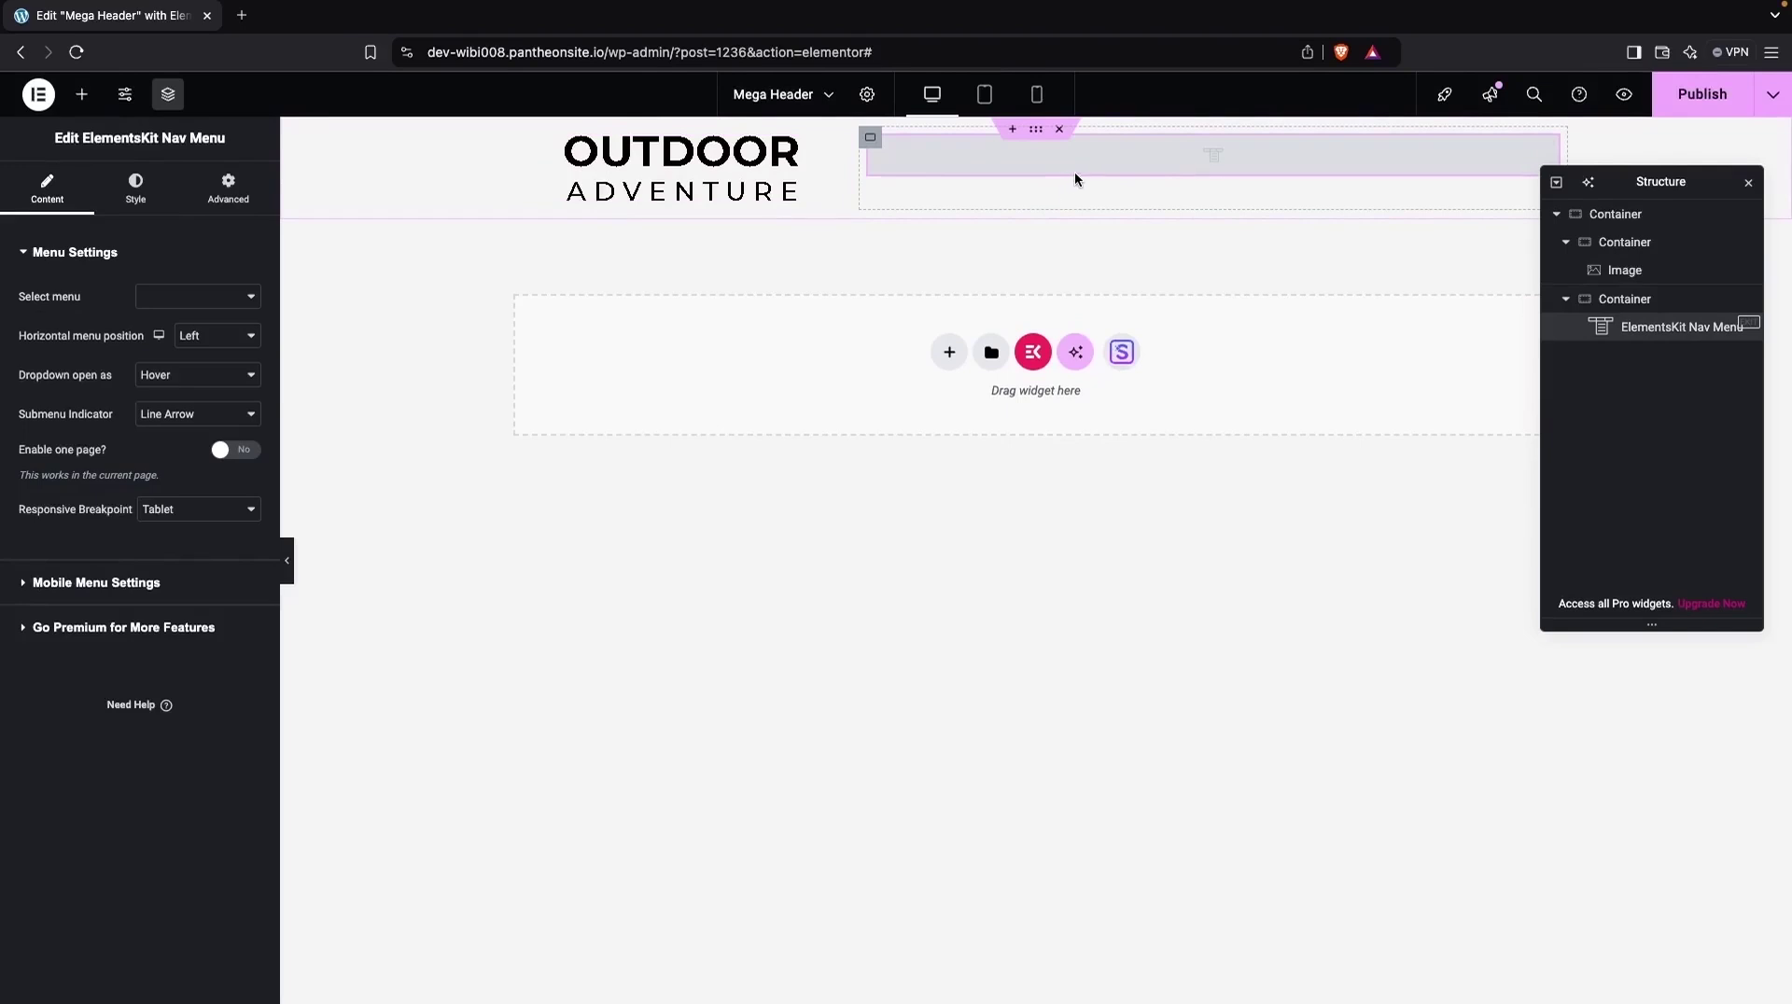
{"action": "left_click", "coordinate": [237, 304]}
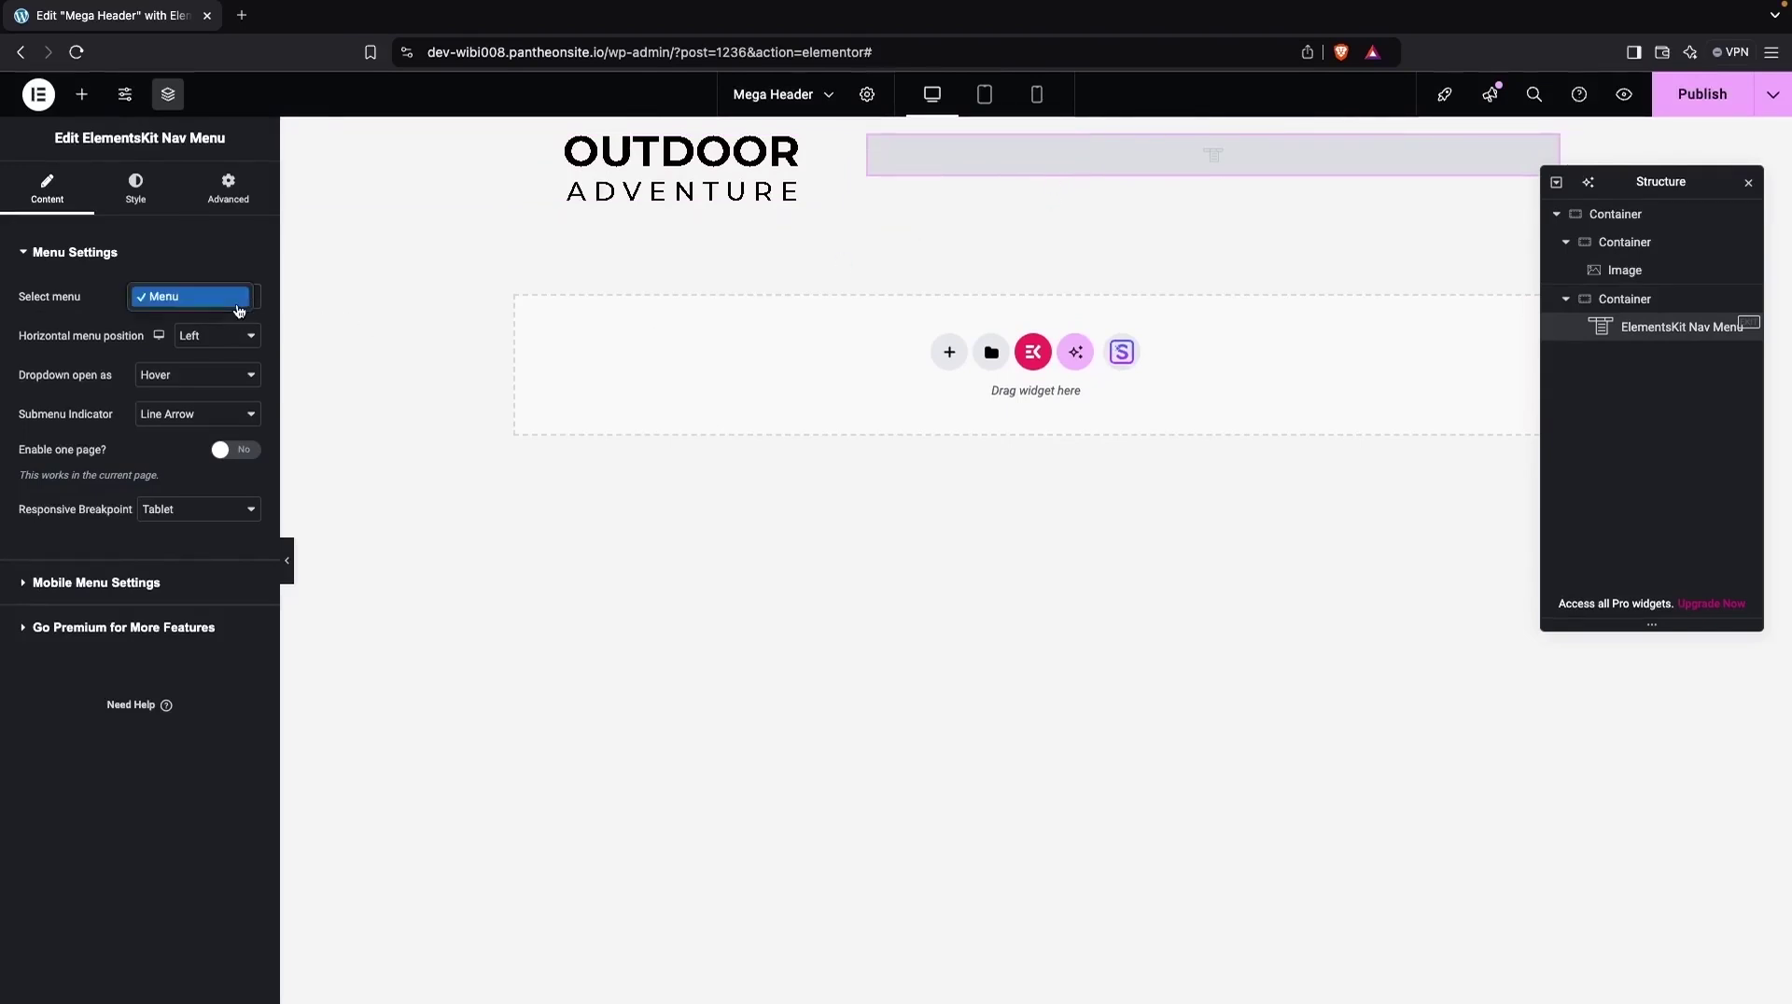
{"action": "left_click", "coordinate": [205, 307]}
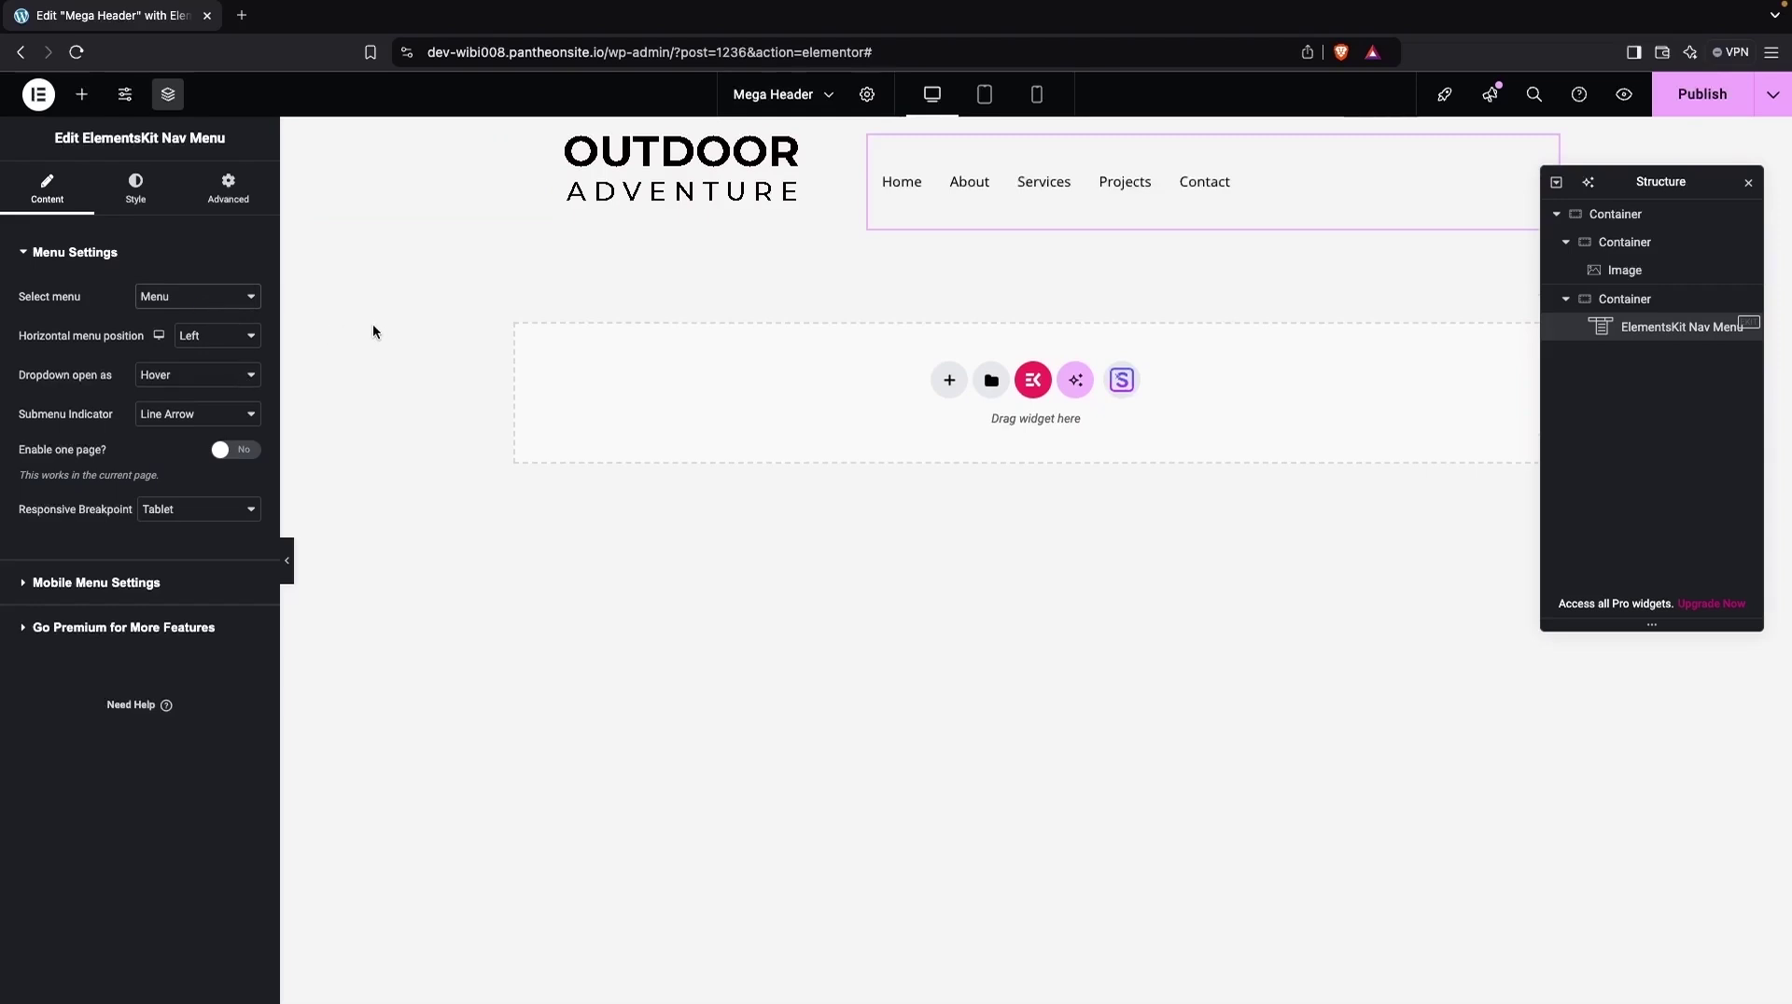
Set the ElementsKit Nav Menu's horizontal menu position to Justified.
{"action": "left_click", "coordinate": [234, 344]}
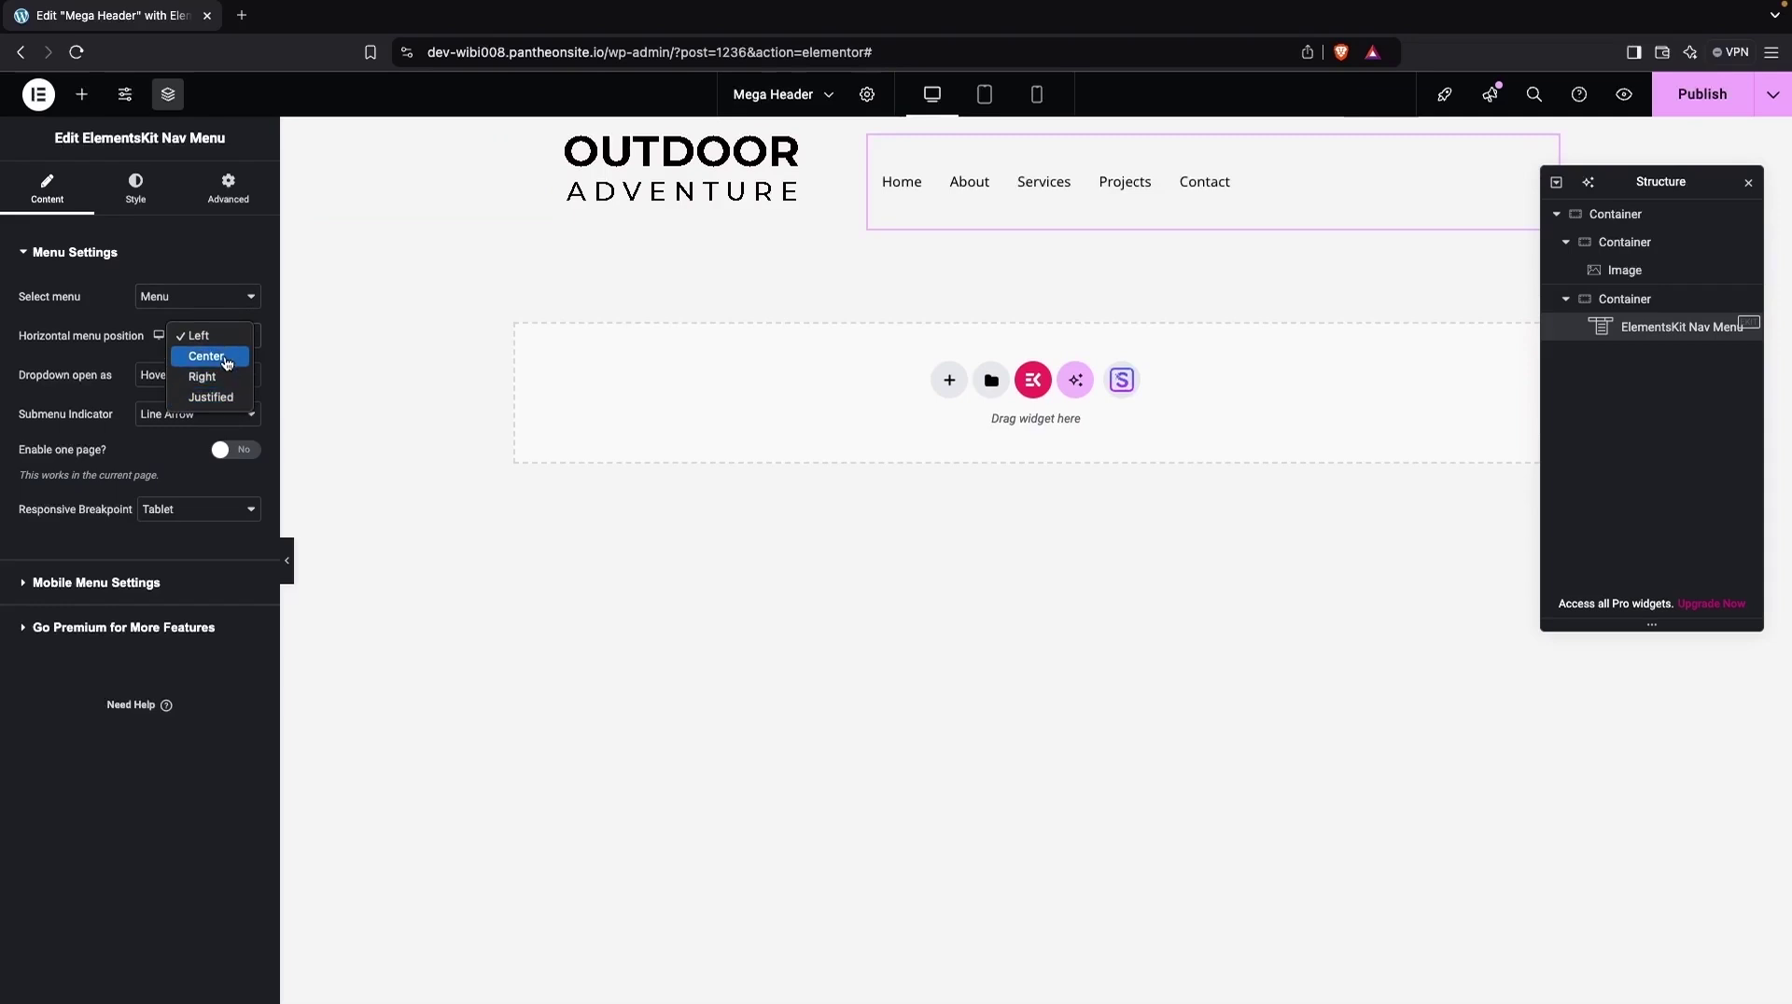
{"action": "left_click", "coordinate": [224, 397]}
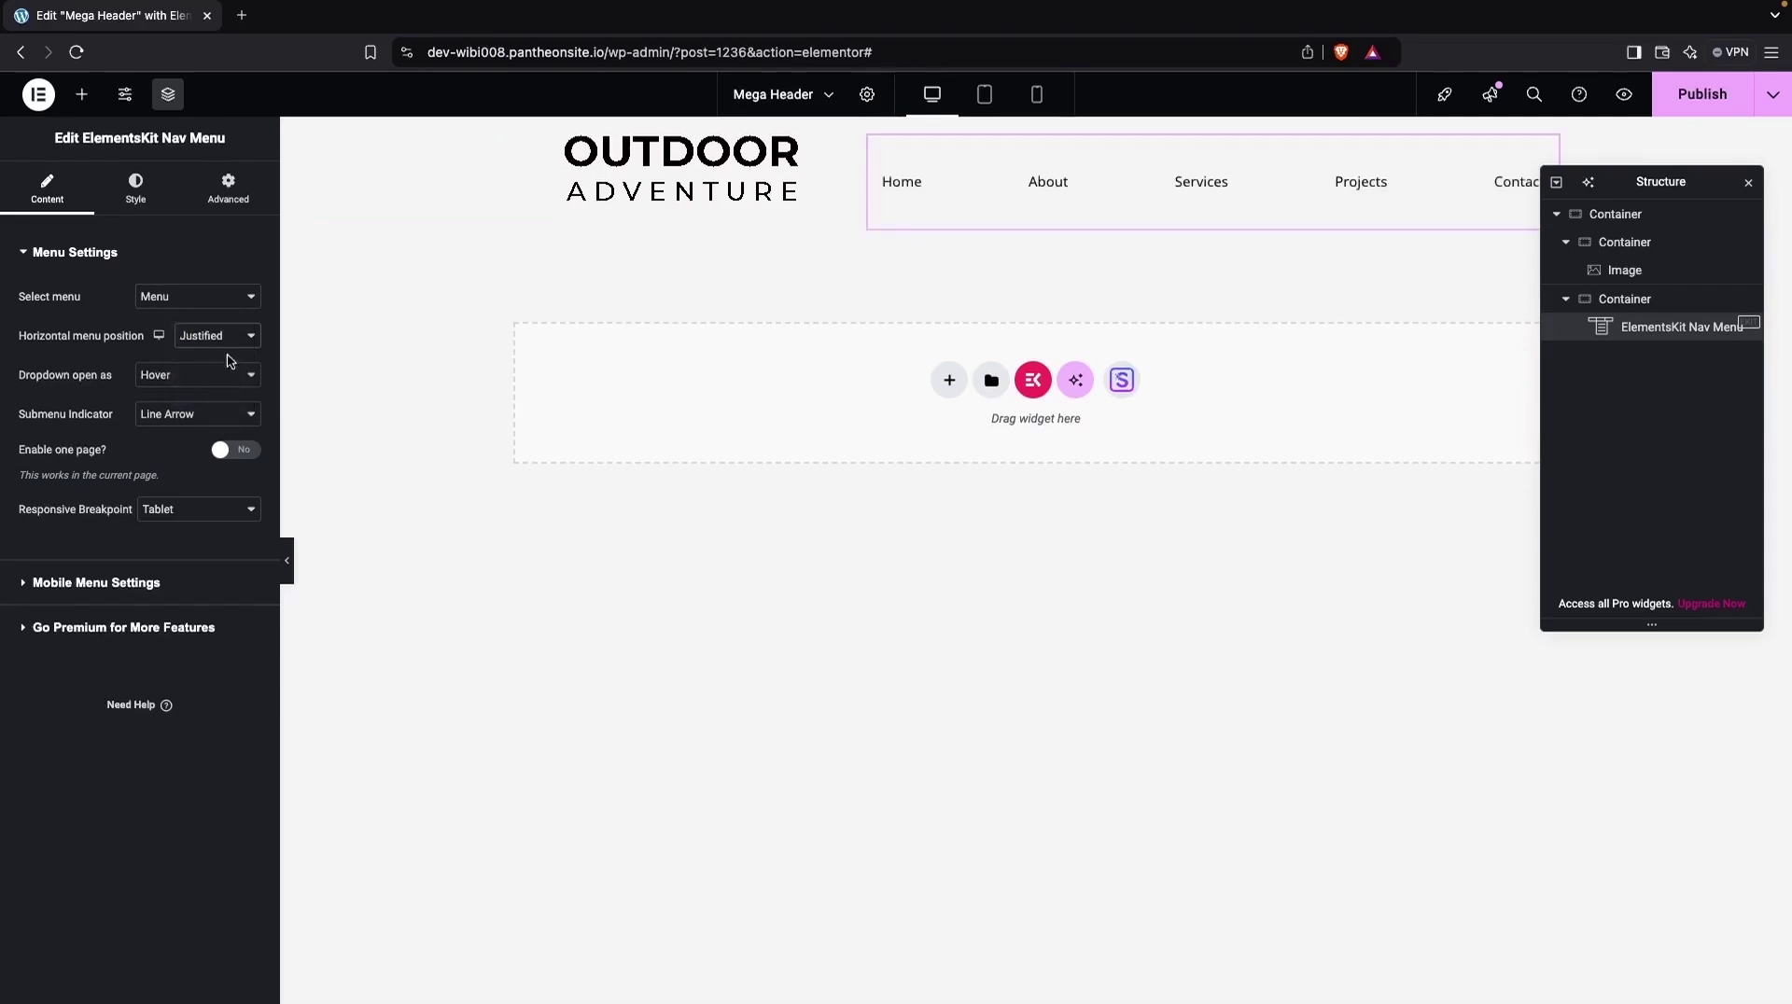
Set the header's outer container to a Full Width content width.
{"action": "left_click", "coordinate": [1030, 136]}
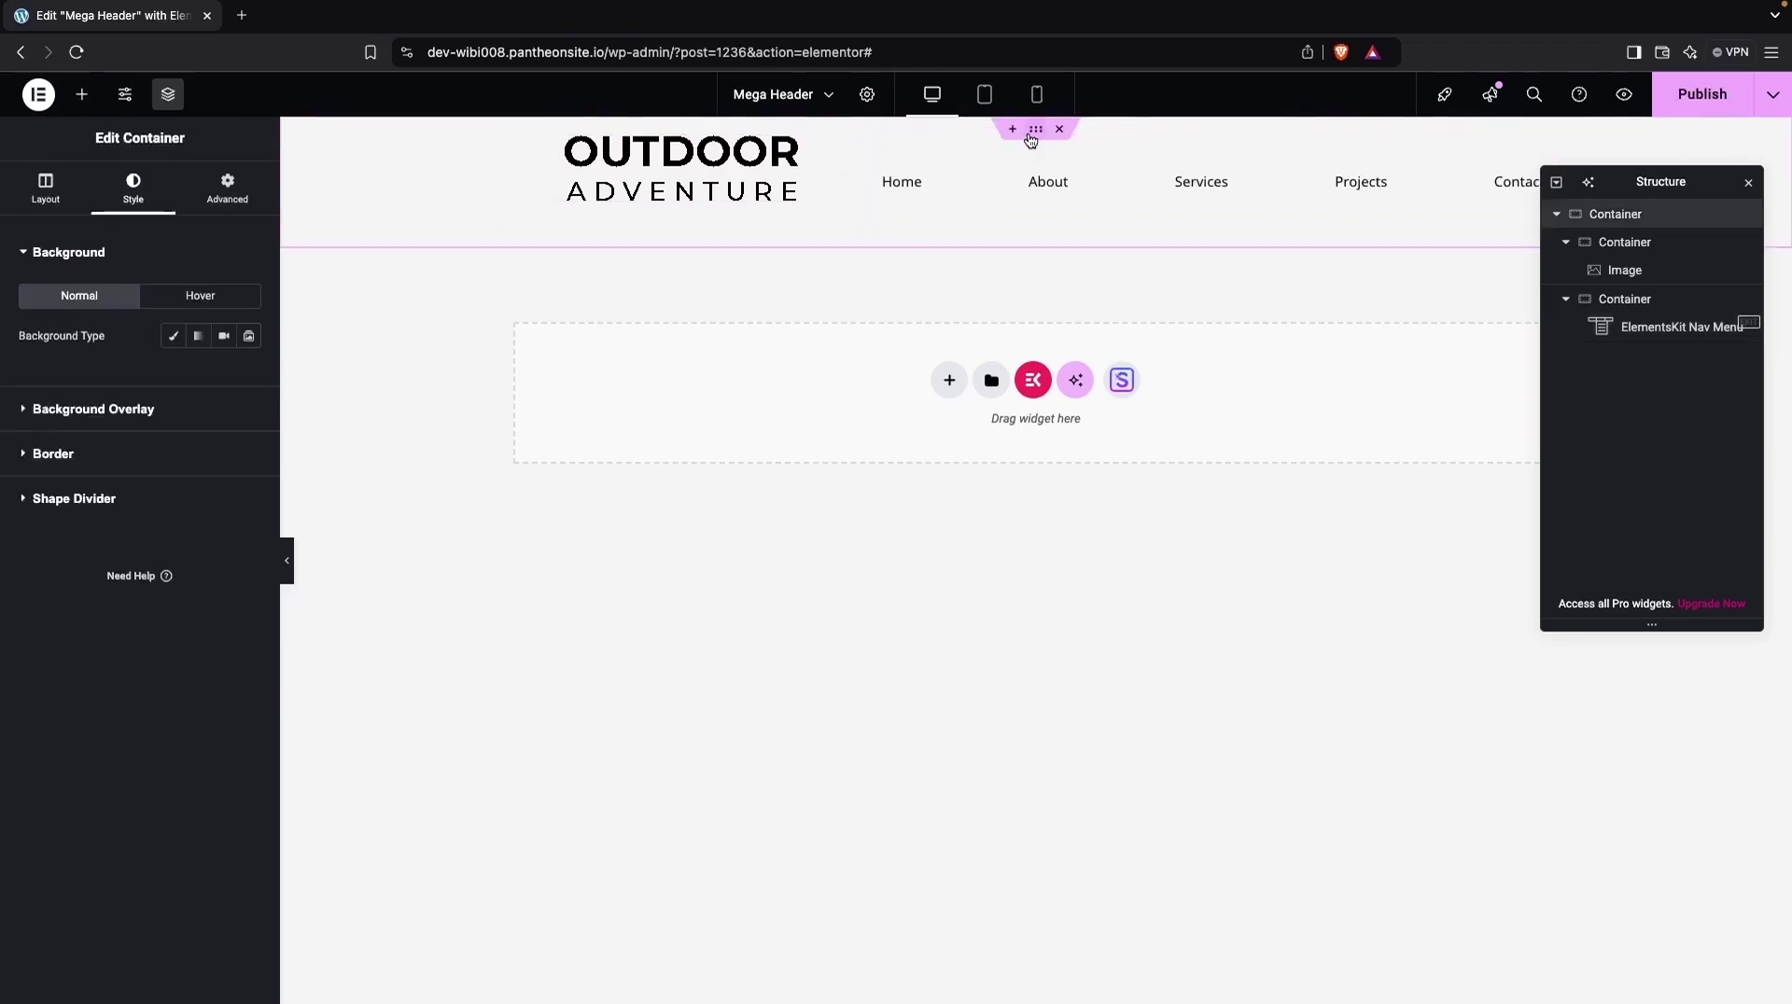
{"action": "left_click", "coordinate": [45, 187]}
{"action": "left_click", "coordinate": [193, 350]}
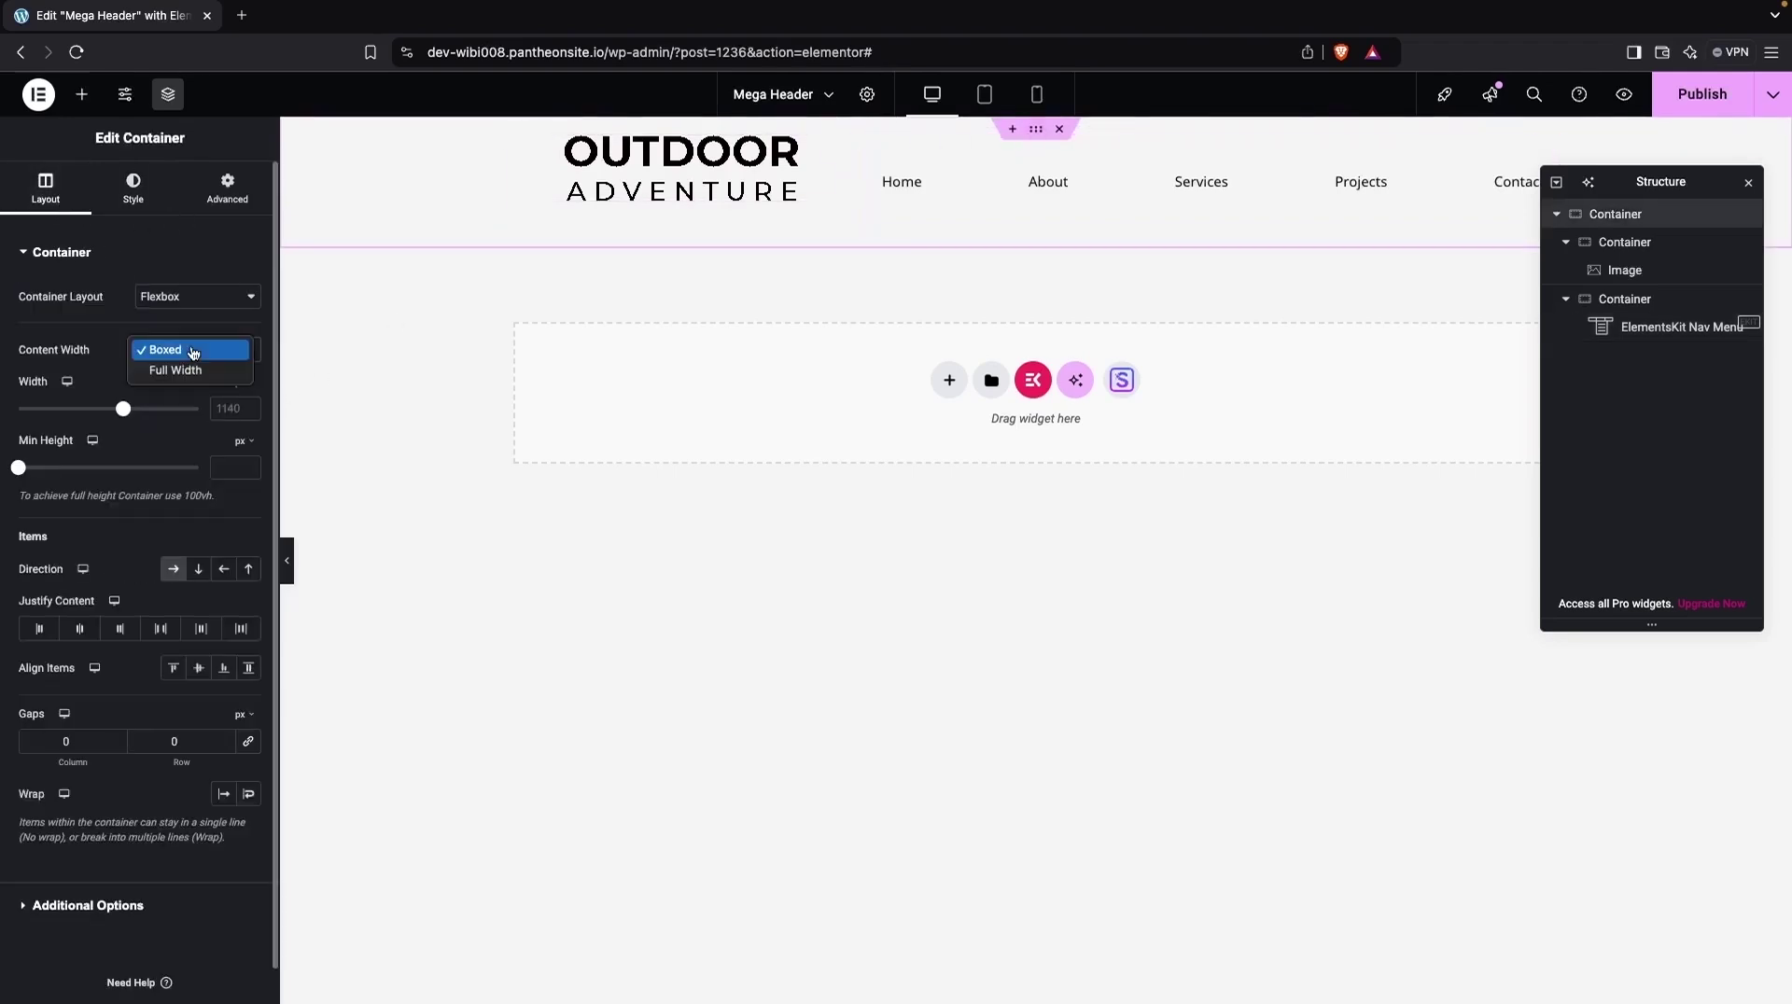
{"action": "left_click", "coordinate": [184, 372]}
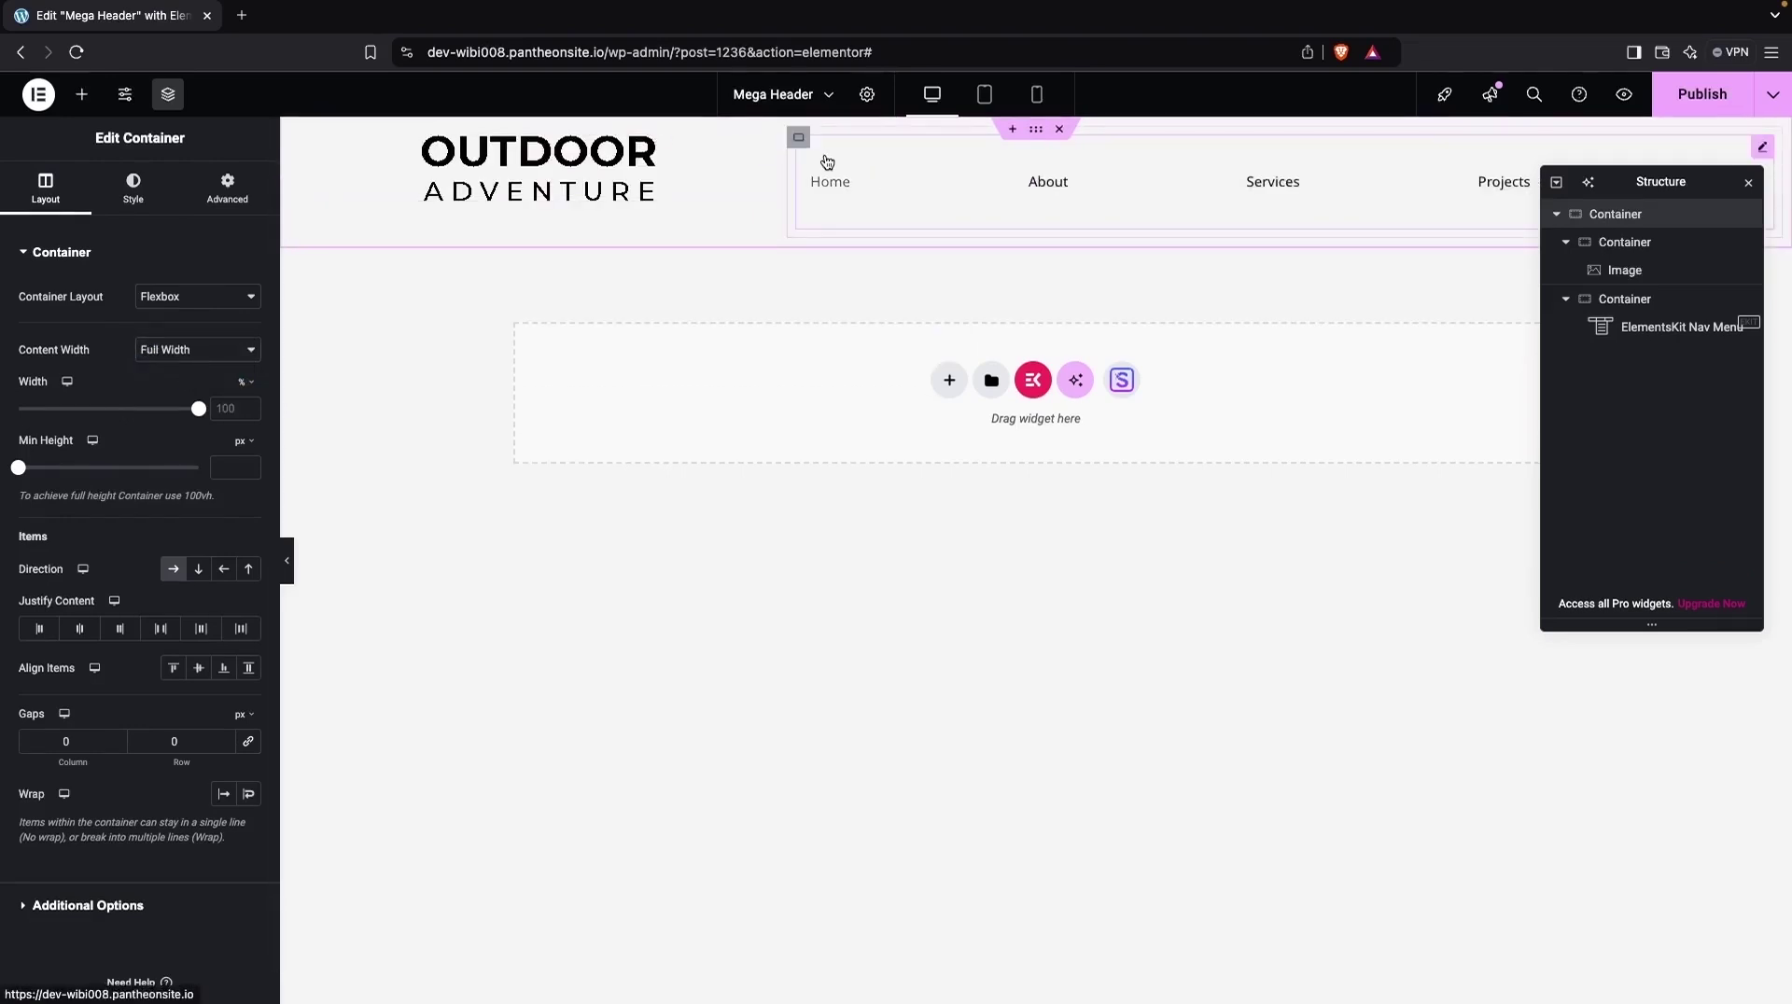
Set the ElementsKit Nav Menu's horizontal menu position to Center.
{"action": "left_click", "coordinate": [826, 161]}
{"action": "left_click", "coordinate": [228, 342]}
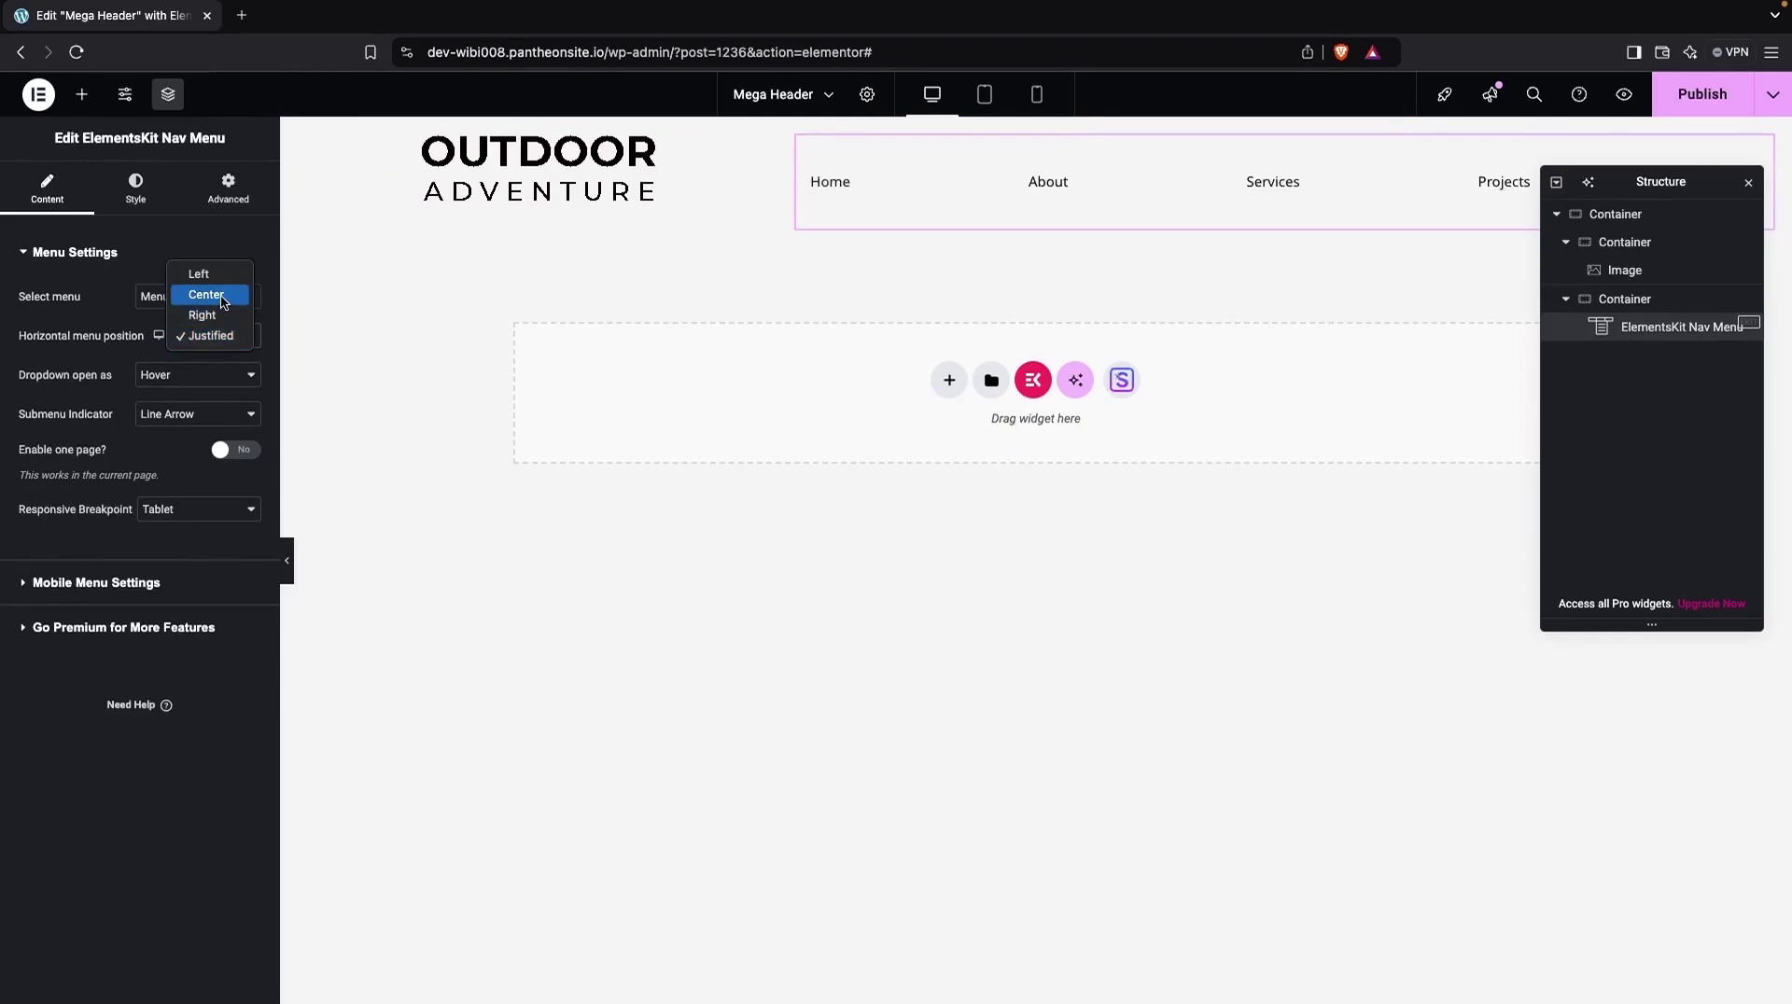
{"action": "left_click", "coordinate": [220, 304]}
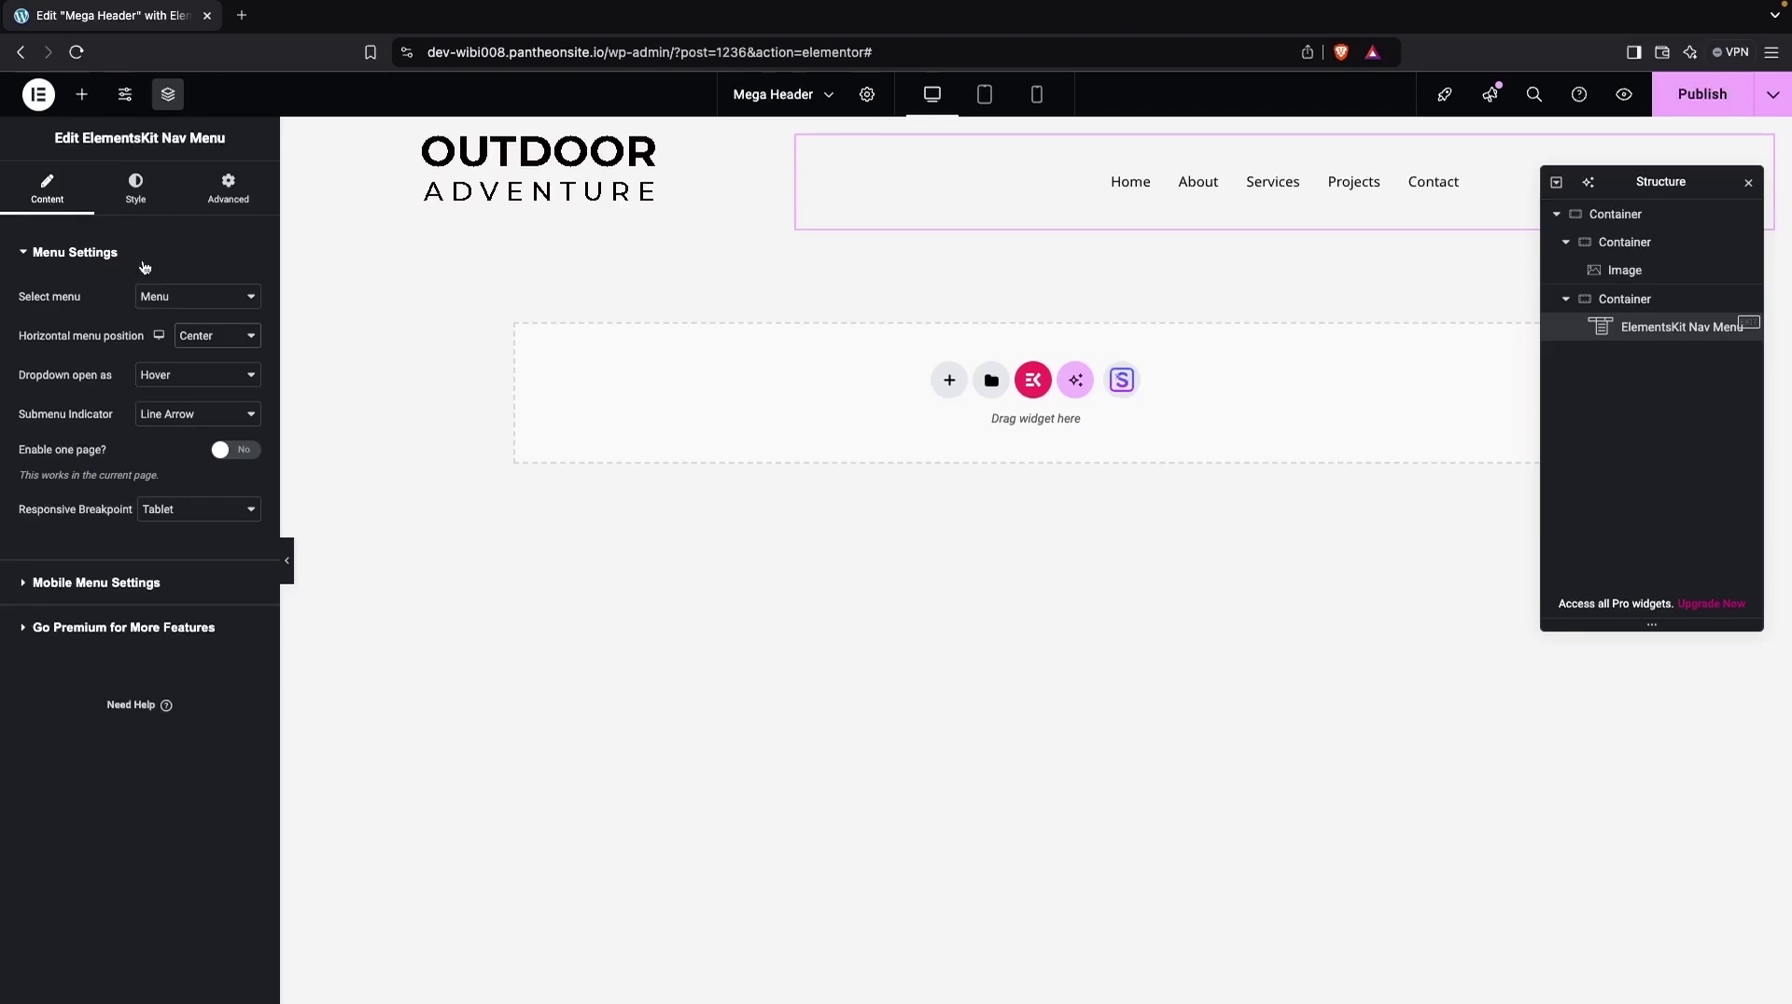
Set the ElementsKit Nav Menu's menu height to 60 px.
{"action": "left_click", "coordinate": [146, 196]}
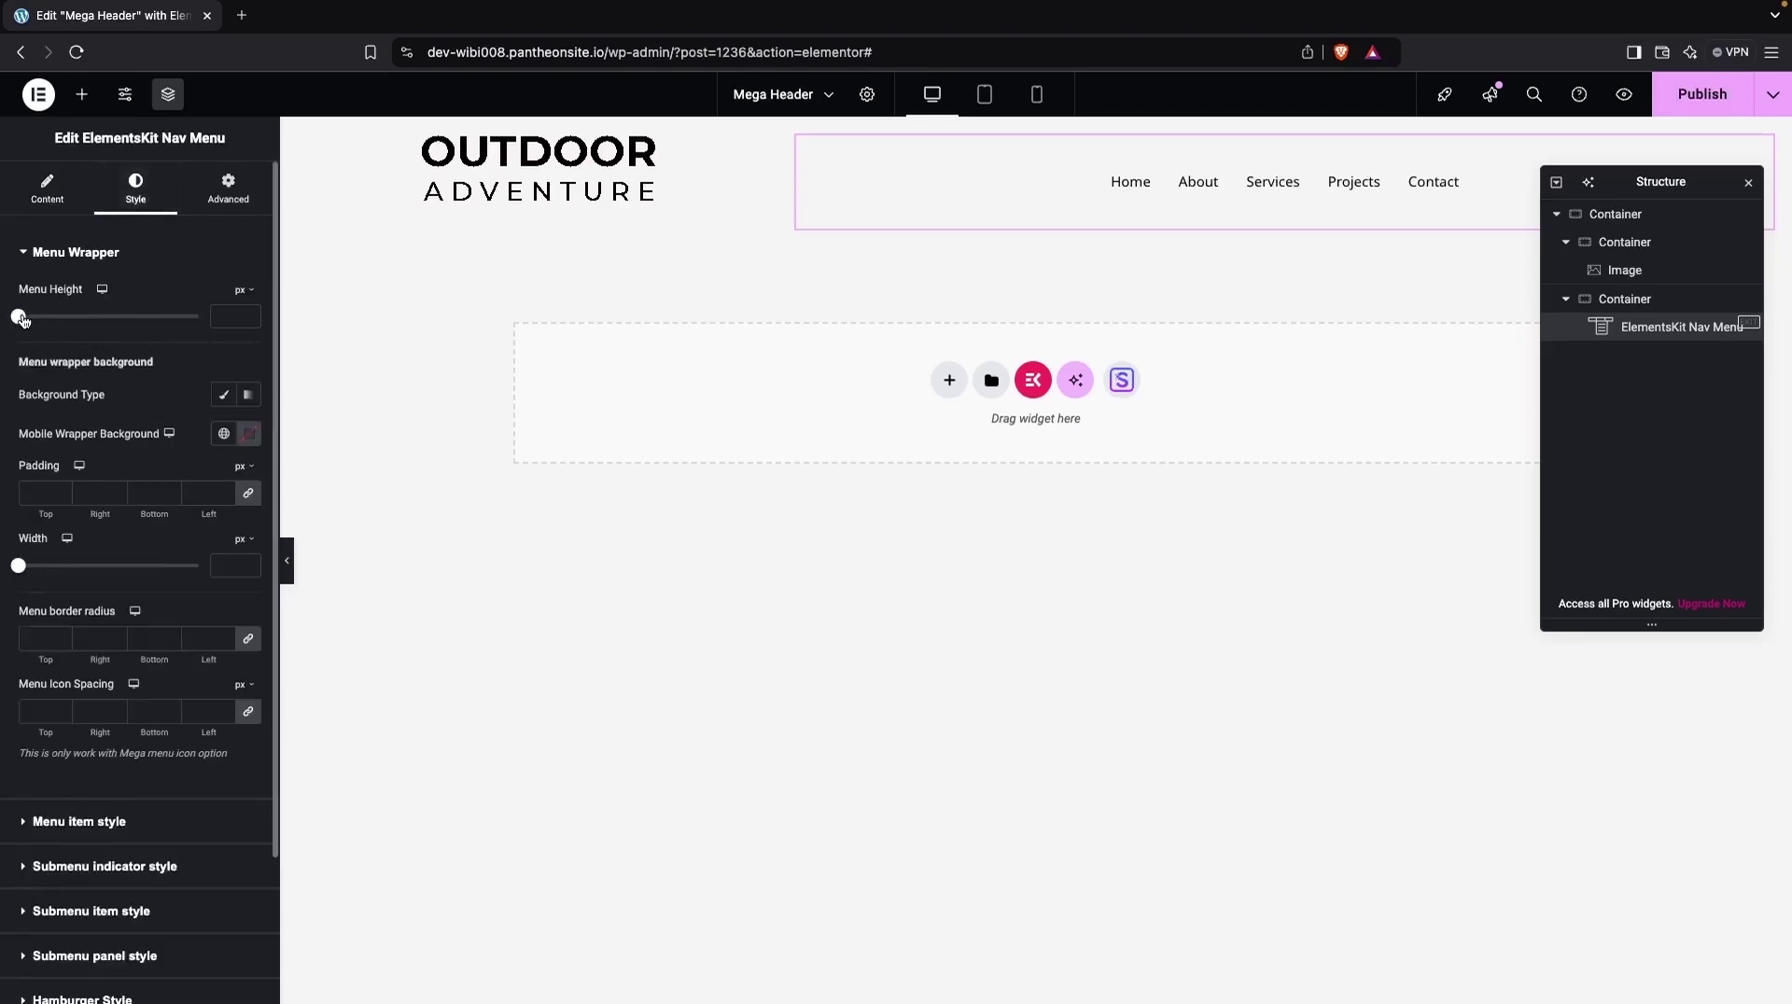
{"action": "left_click_drag", "start_coordinate": [19, 316], "coordinate": [41, 319]}
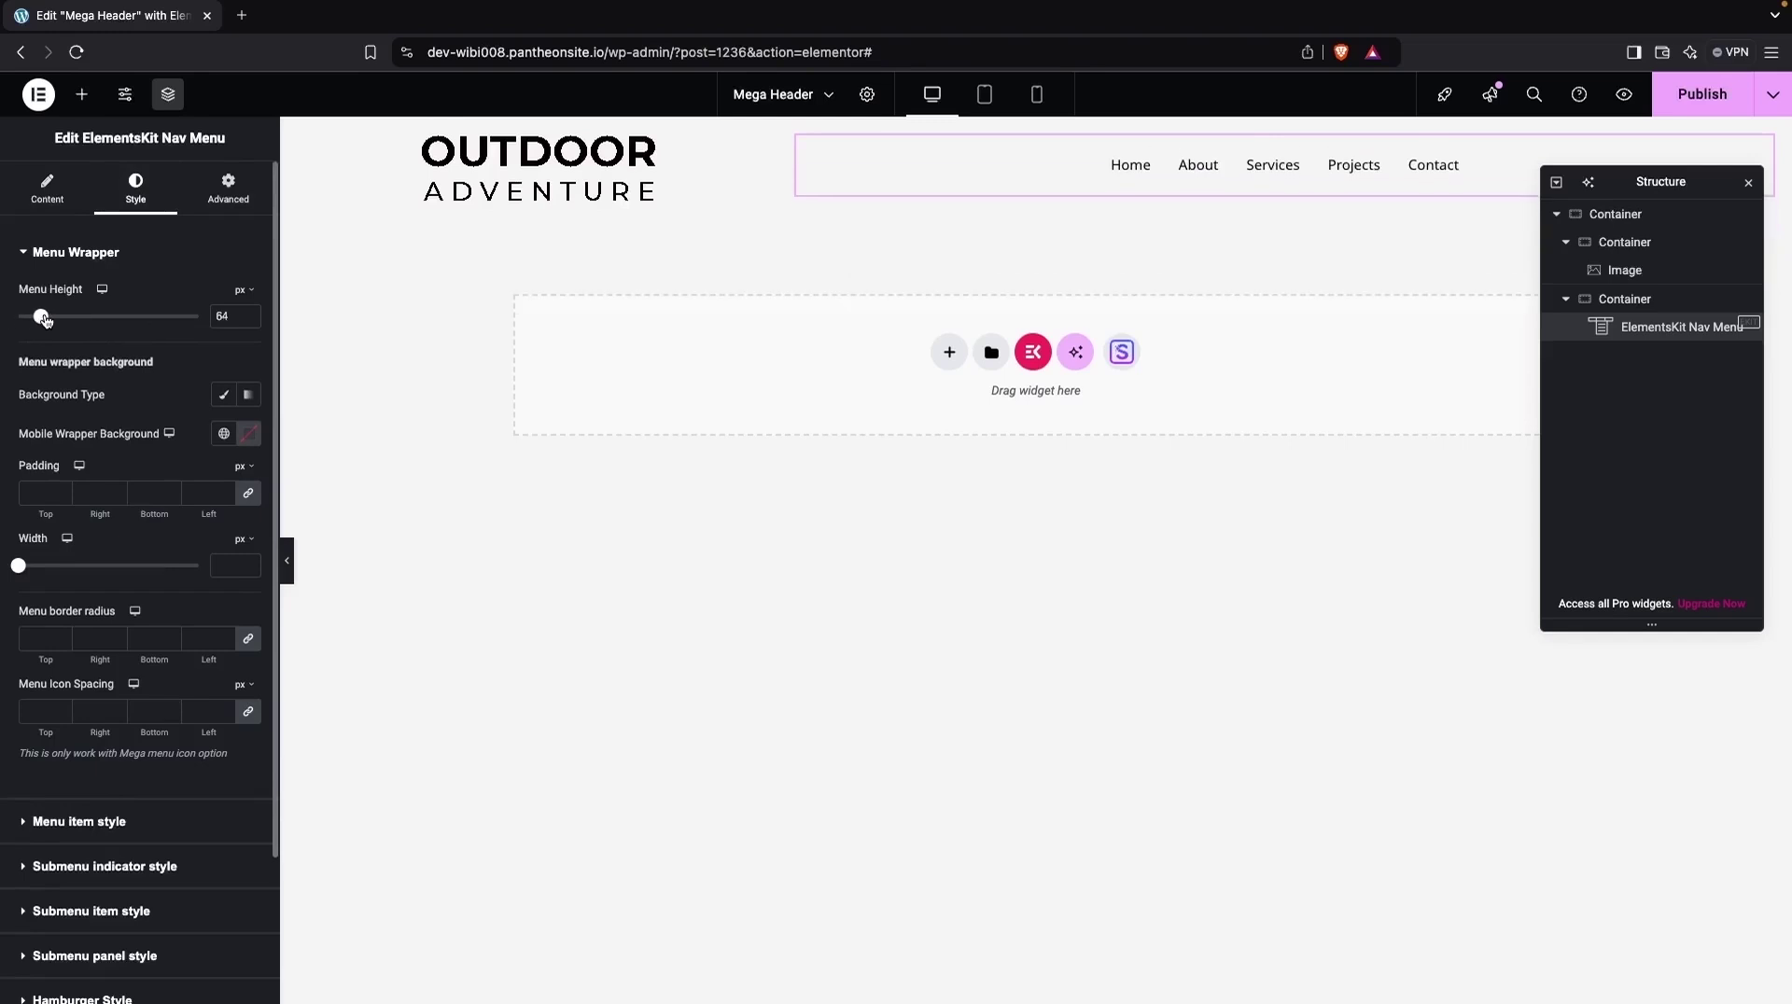
{"action": "left_click_drag", "start_coordinate": [43, 320], "coordinate": [41, 319]}
{"action": "left_click", "coordinate": [248, 313]}
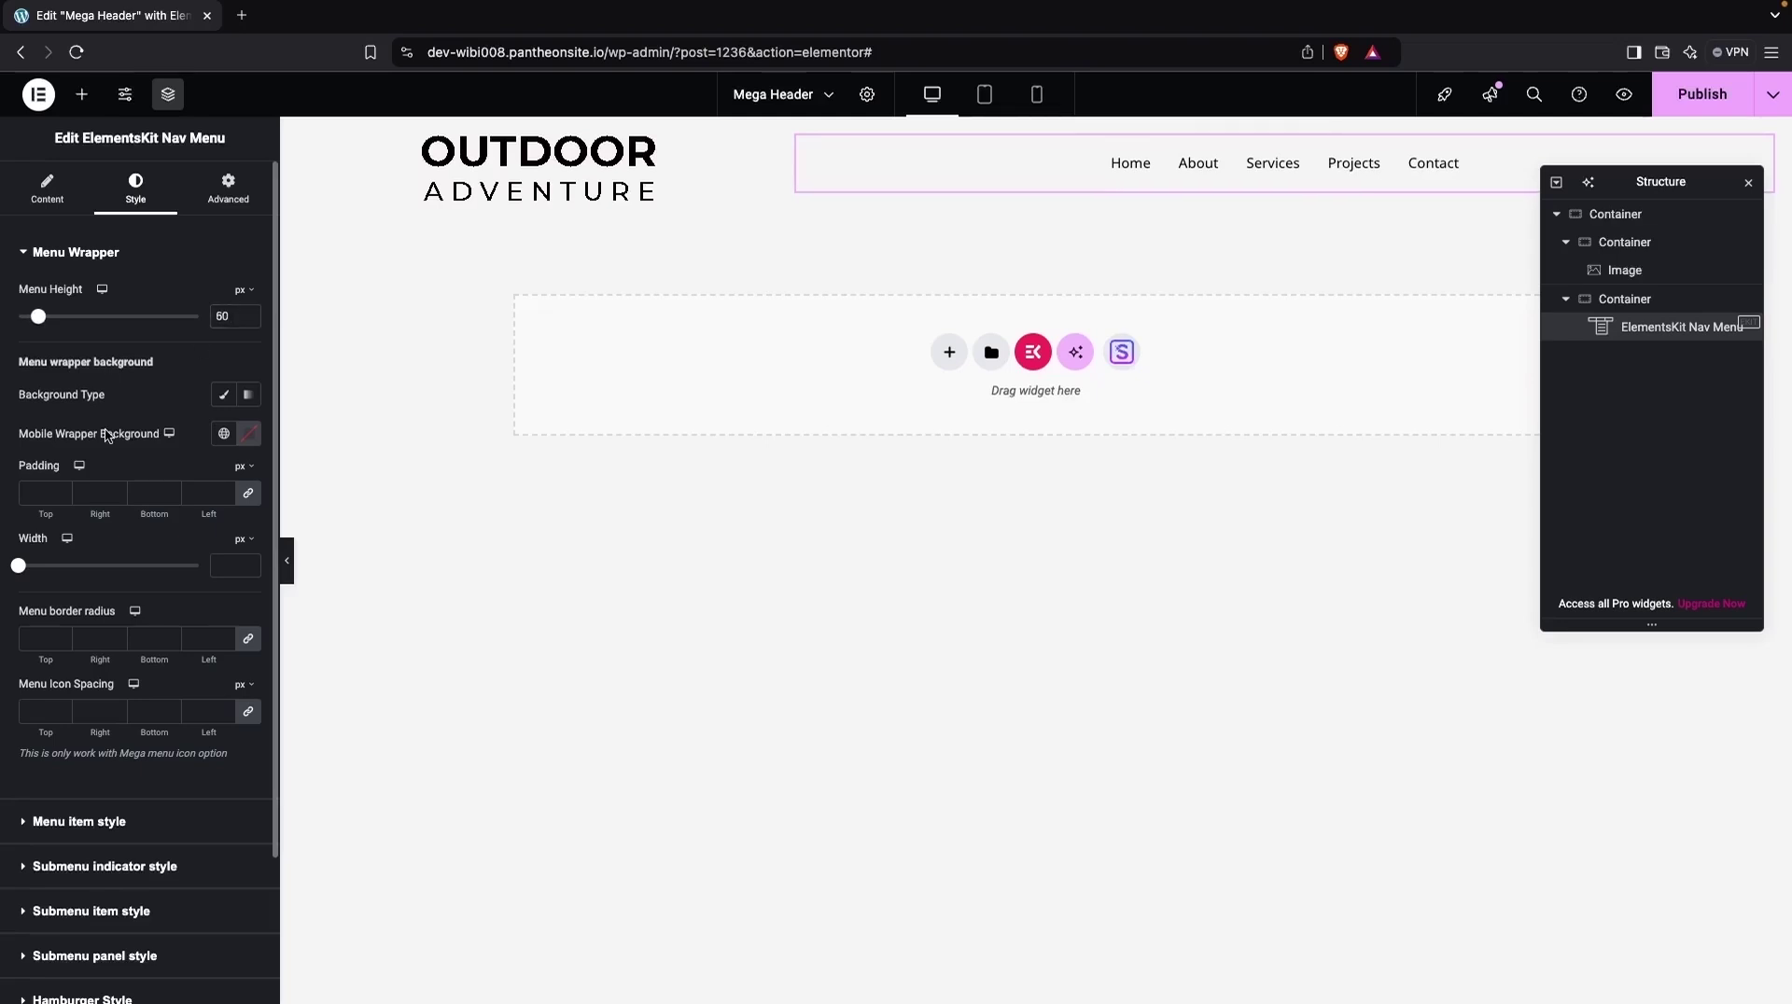
Set the item spacing in the nav menu's item style to 43 on all four sides.
{"action": "left_click", "coordinate": [28, 824]}
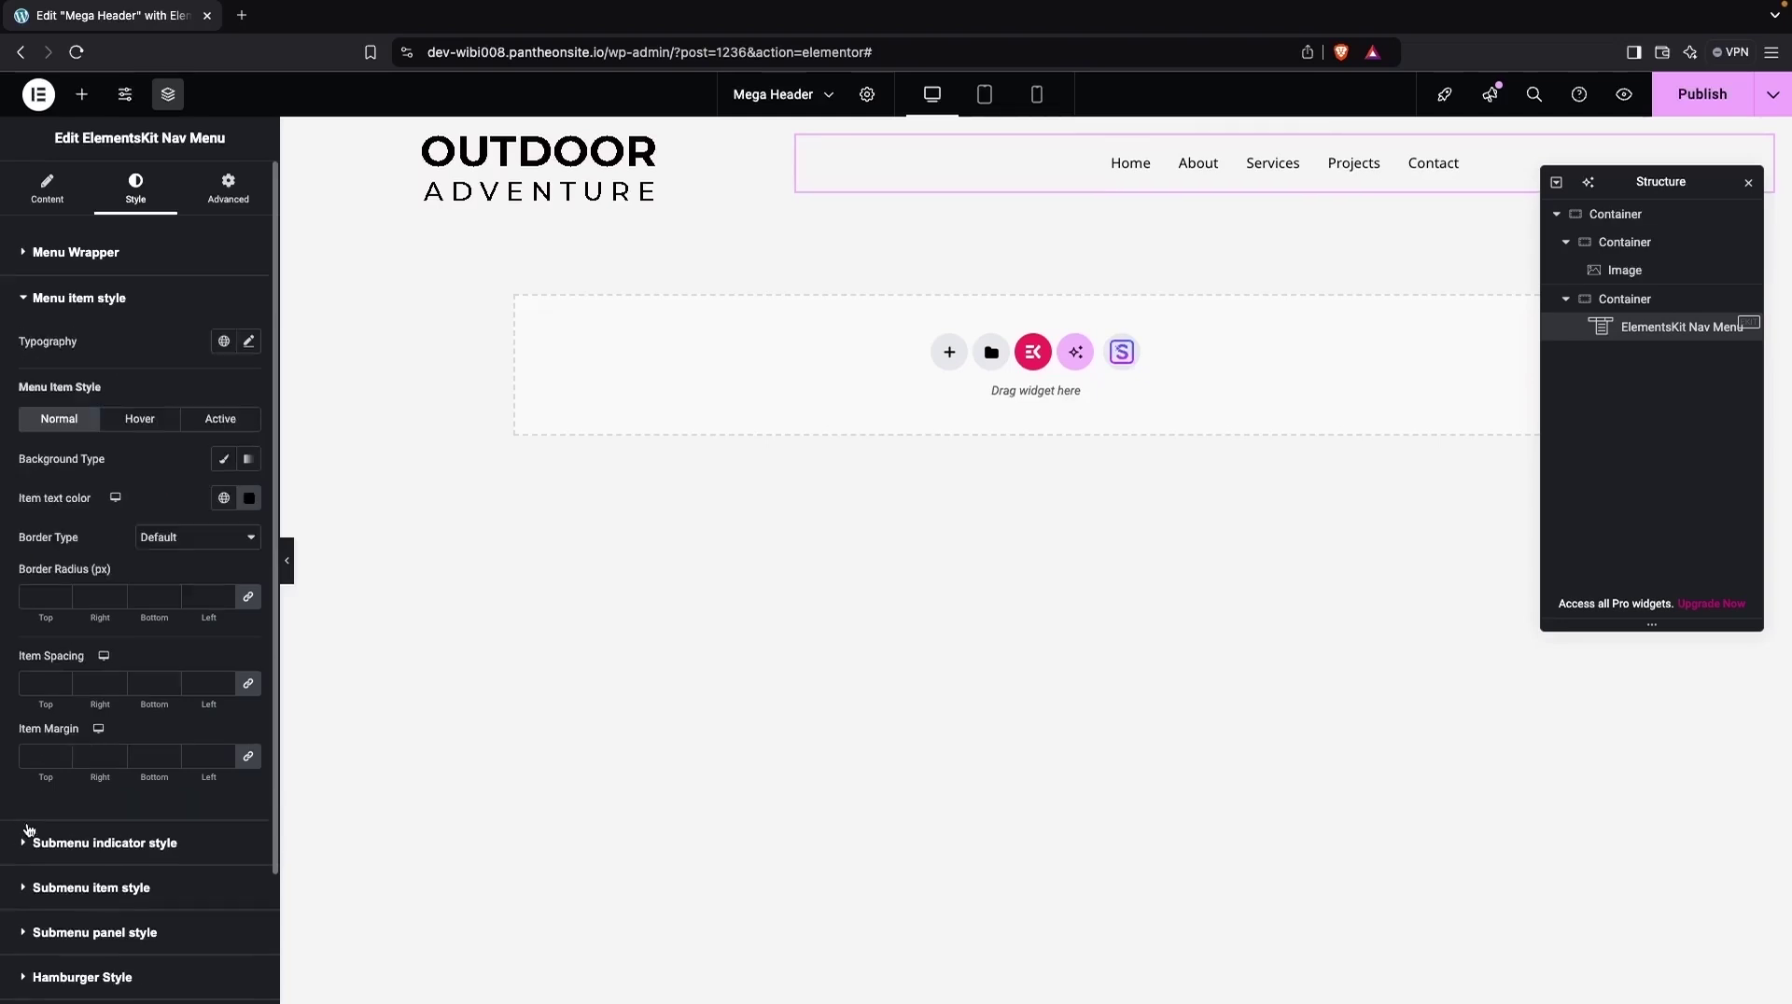
{"action": "scroll", "coordinate": [52, 681], "scroll_direction": "down", "scroll_amount": 1}
{"action": "left_click", "coordinate": [55, 636]}
{"action": "left_click", "coordinate": [63, 634]}
{"action": "left_click", "coordinate": [62, 634]}
{"action": "left_click", "coordinate": [63, 634]}
{"action": "left_click", "coordinate": [63, 633]}
{"action": "left_click", "coordinate": [62, 634]}
{"action": "left_click", "coordinate": [63, 634]}
{"action": "left_click", "coordinate": [63, 634]}
{"action": "left_click", "coordinate": [62, 634]}
{"action": "left_click", "coordinate": [63, 633]}
{"action": "left_click", "coordinate": [63, 634]}
{"action": "left_click", "coordinate": [62, 634]}
{"action": "left_click", "coordinate": [62, 633]}
{"action": "left_click", "coordinate": [63, 633]}
{"action": "left_click", "coordinate": [63, 634]}
{"action": "left_click", "coordinate": [63, 634]}
{"action": "key", "text": "Up"}
{"action": "key", "text": "Up"}
{"action": "key", "text": "Up"}
{"action": "key", "text": "Up"}
{"action": "key", "text": "Up"}
{"action": "key", "text": "Up"}
{"action": "key", "text": "Up"}
{"action": "key", "text": "Up"}
{"action": "key", "text": "Up"}
{"action": "key", "text": "Up"}
{"action": "key", "text": "Up"}
{"action": "key", "text": "Up"}
{"action": "key", "text": "Up"}
{"action": "key", "text": "Up"}
{"action": "key", "text": "Up"}
{"action": "key", "text": "Up"}
{"action": "key", "text": "Up"}
{"action": "key", "text": "Up"}
{"action": "key", "text": "Up"}
{"action": "key", "text": "Up"}
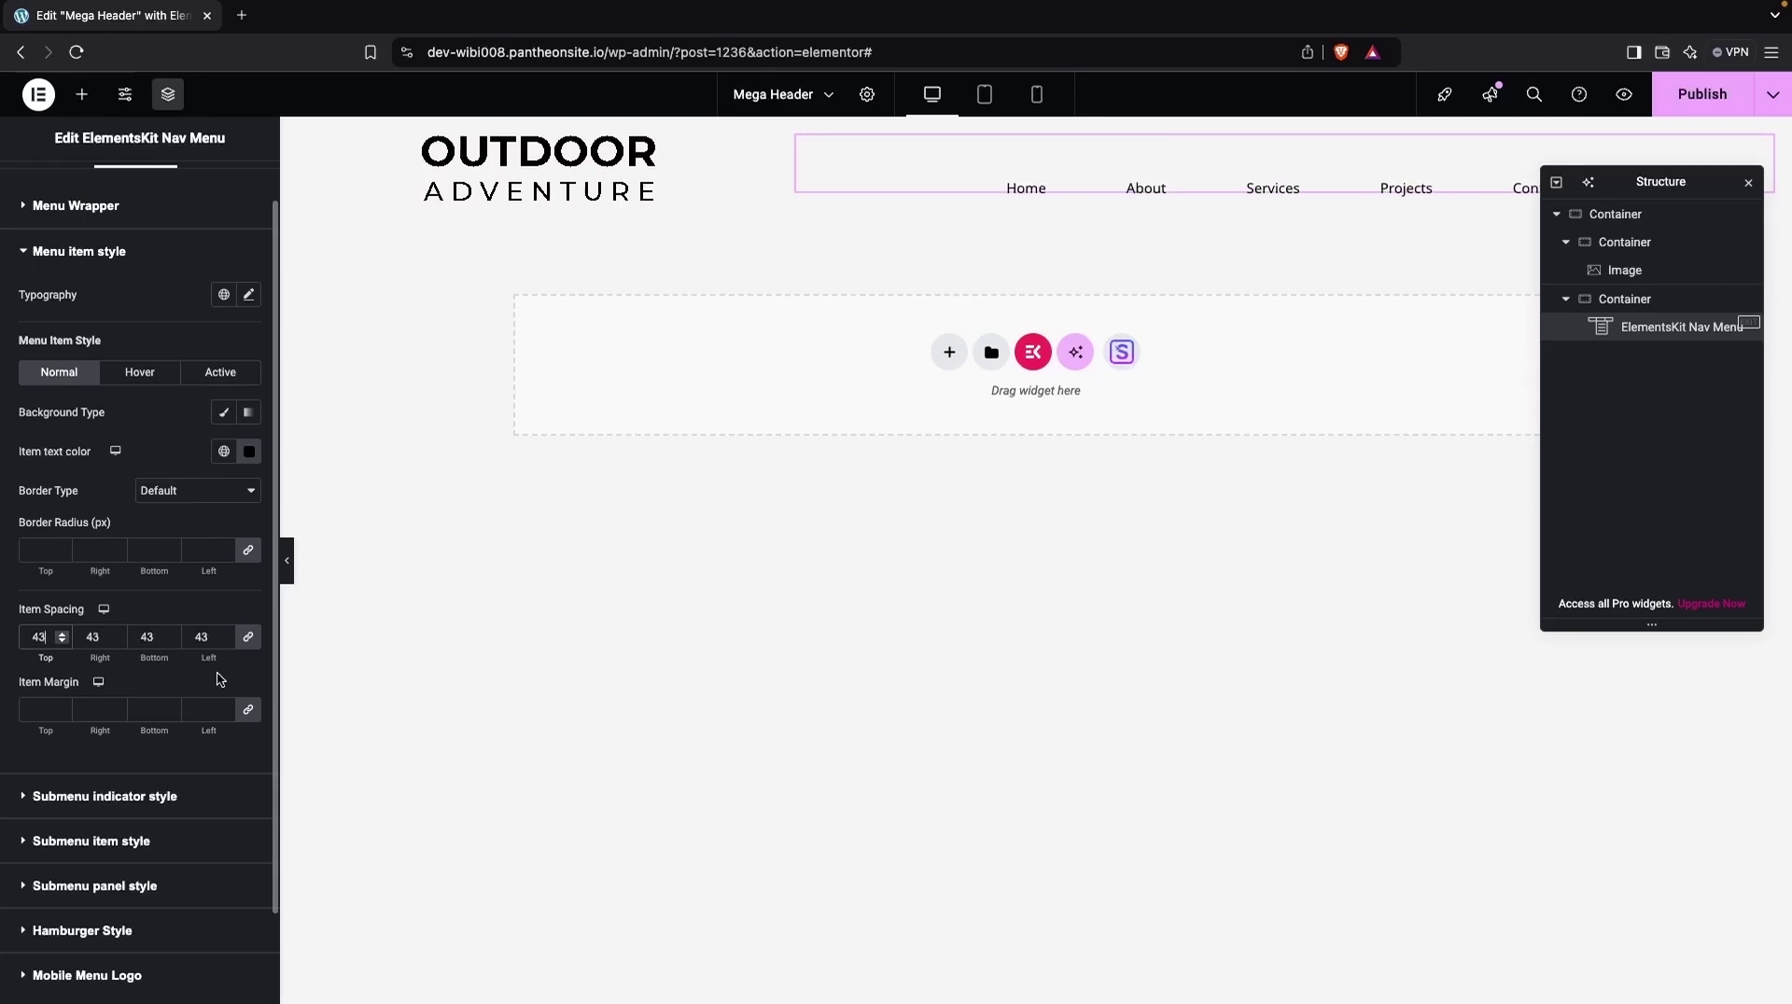
Unlink the menu item spacing values and set the top and bottom spacing to 0.
{"action": "left_click", "coordinate": [214, 641]}
{"action": "left_click", "coordinate": [159, 641]}
{"action": "key", "text": "Down"}
{"action": "left_click", "coordinate": [51, 638]}
{"action": "key", "text": "BackSpace"}
{"action": "key", "text": "BackSpace"}
{"action": "type", "text": "0"}
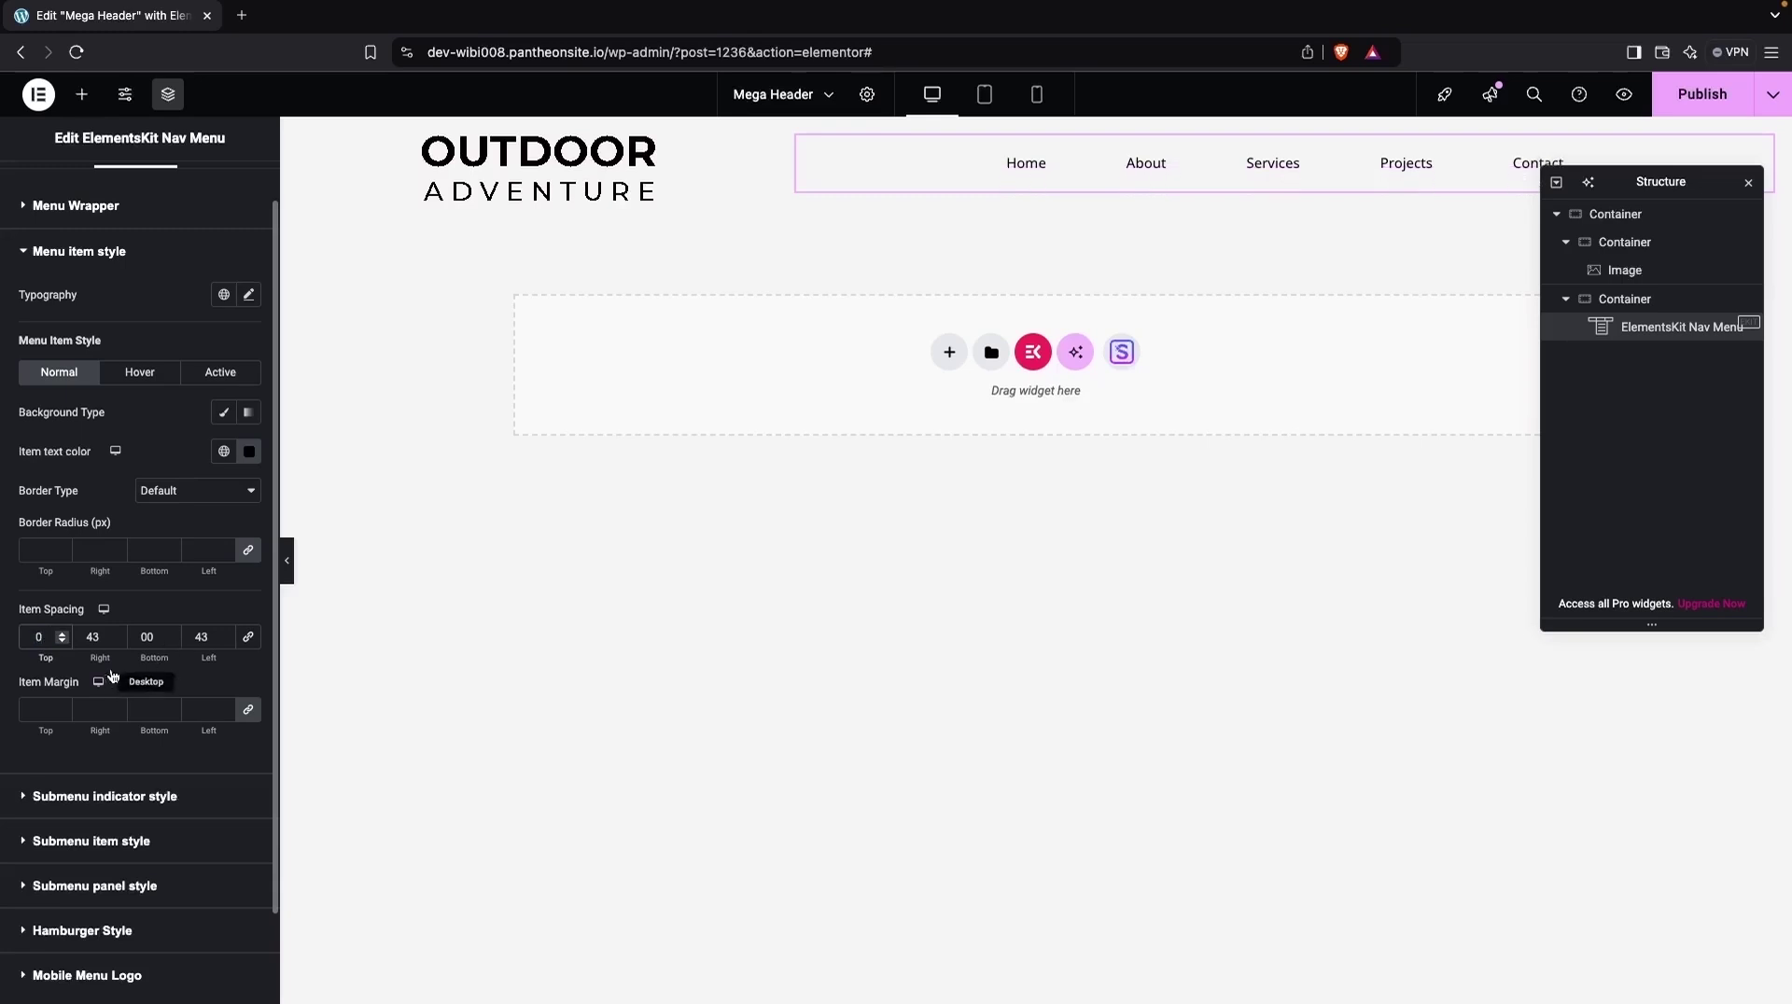
Set the menu items' right and left spacing to 45.
{"action": "left_click", "coordinate": [97, 641]}
{"action": "key", "text": "Up"}
{"action": "key", "text": "Up"}
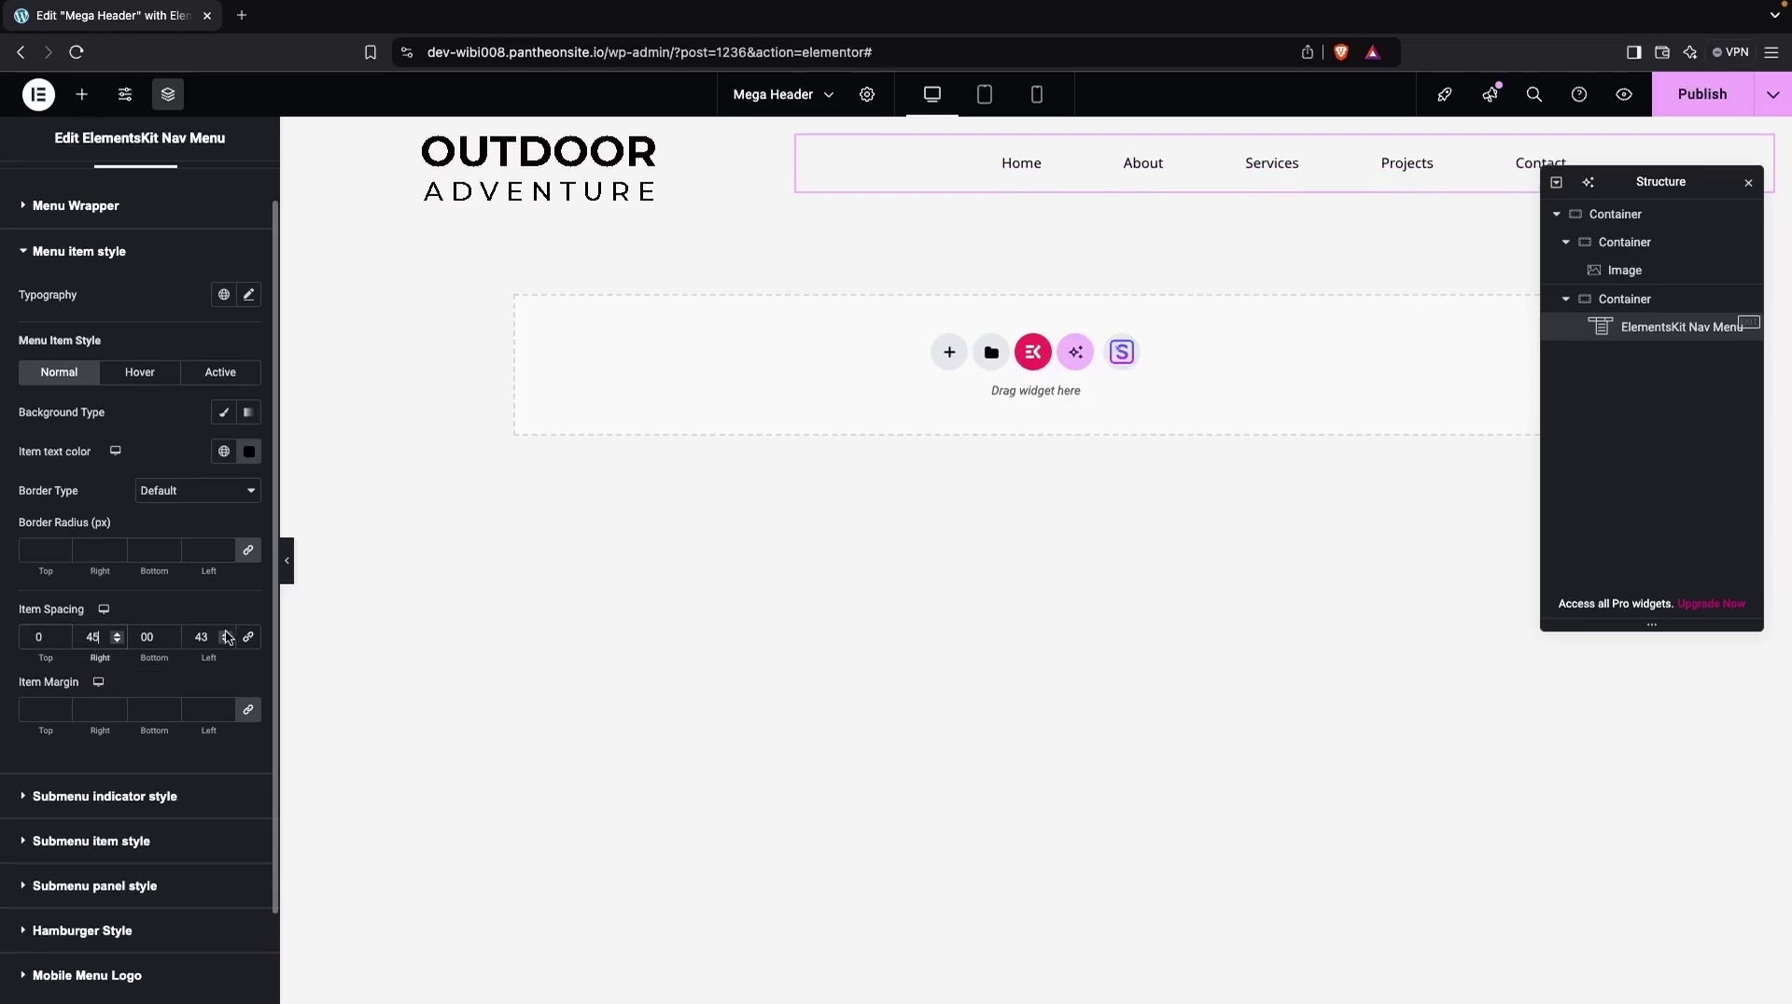
{"action": "left_click", "coordinate": [215, 636]}
{"action": "key", "text": "Up"}
{"action": "key", "text": "Up"}
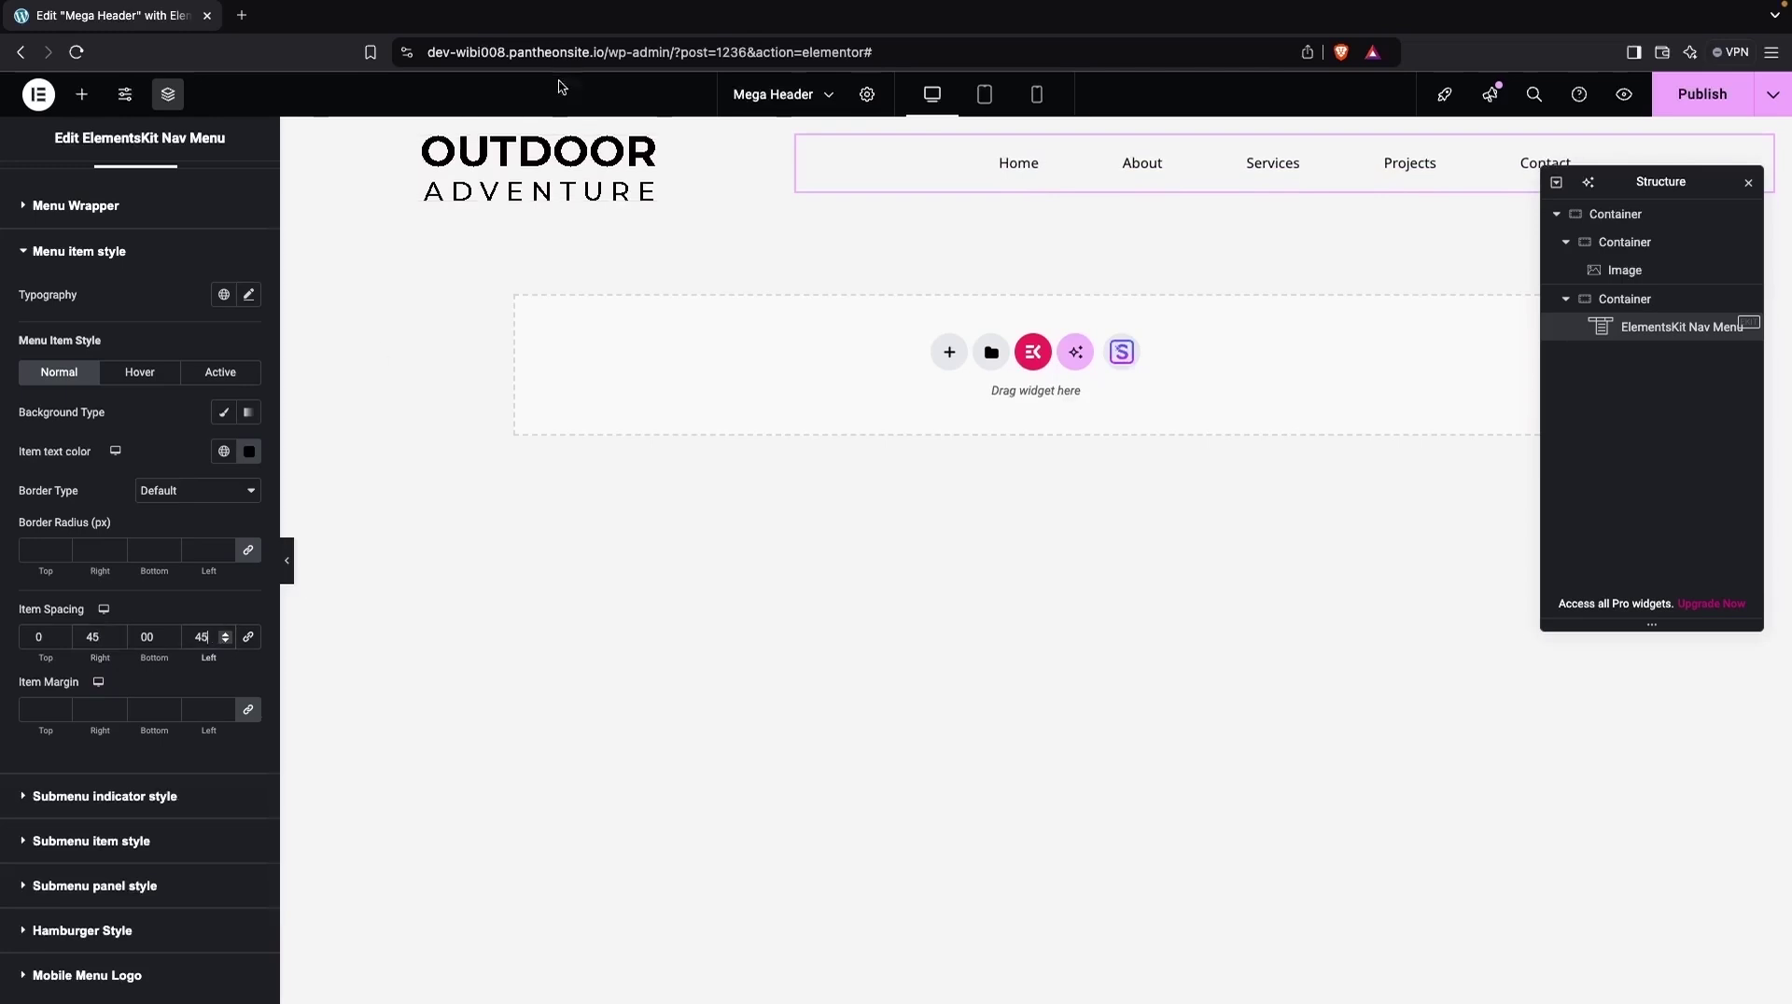
Set the header logo image's width to 25%.
{"action": "left_click", "coordinate": [578, 172]}
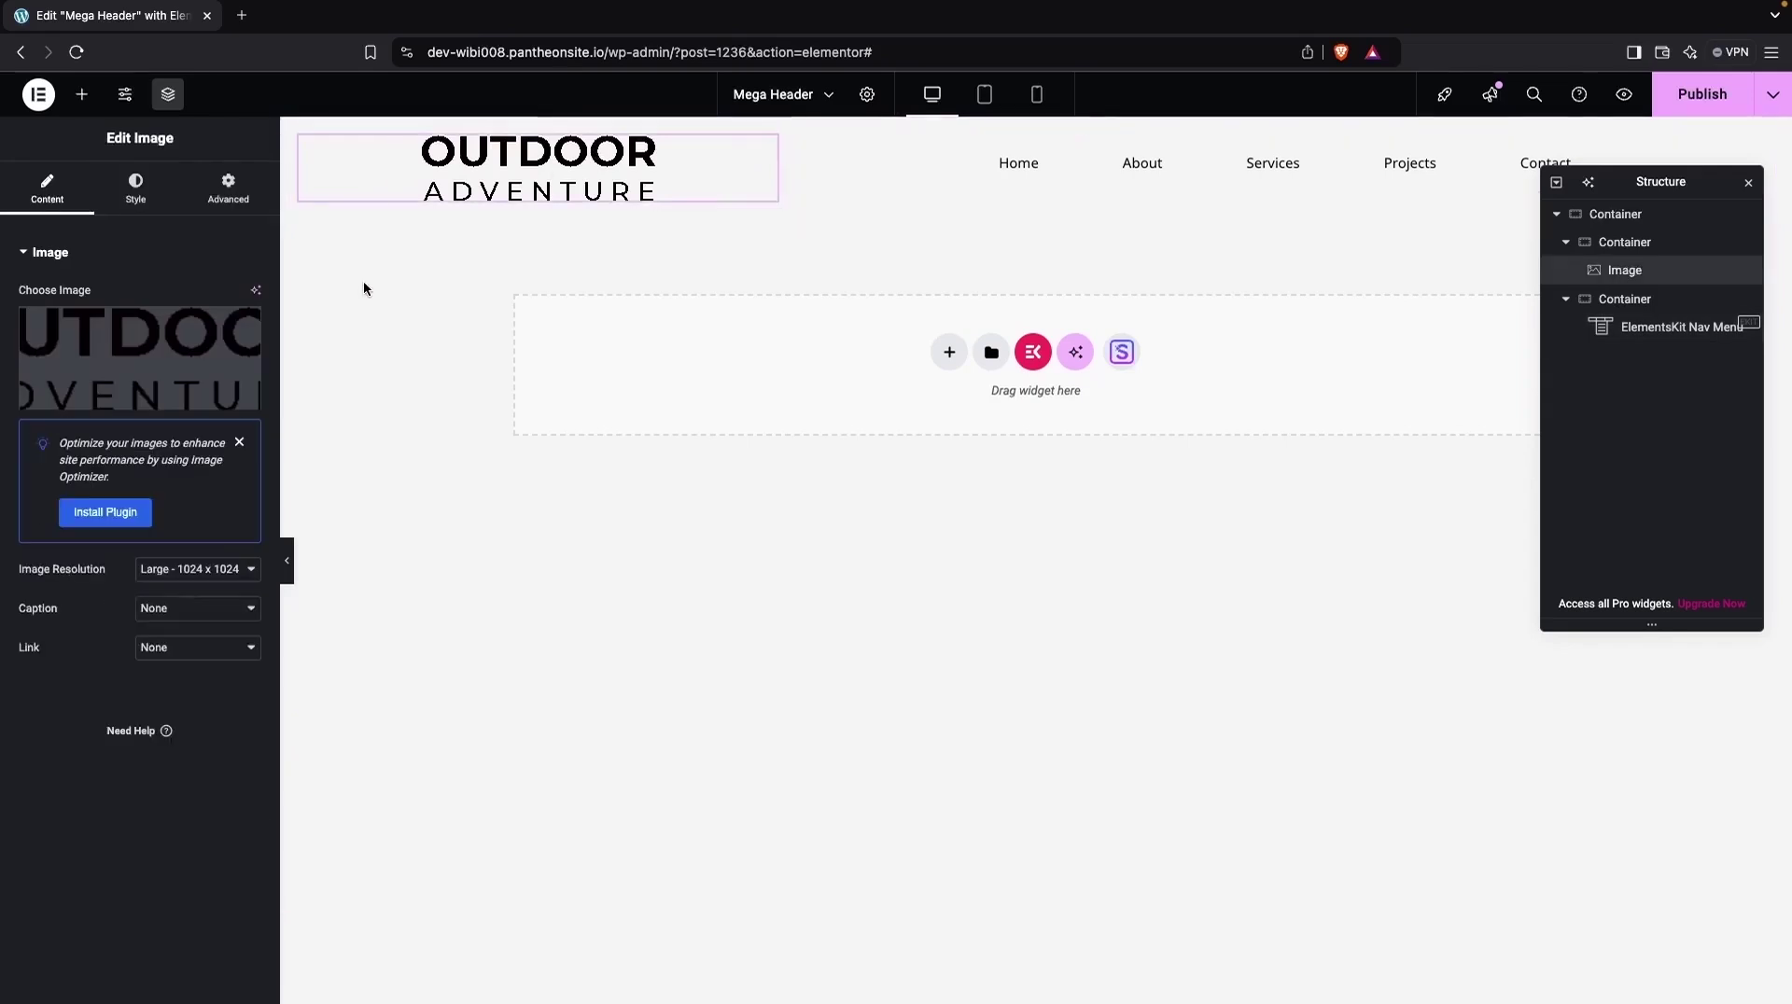
{"action": "left_click", "coordinate": [140, 210]}
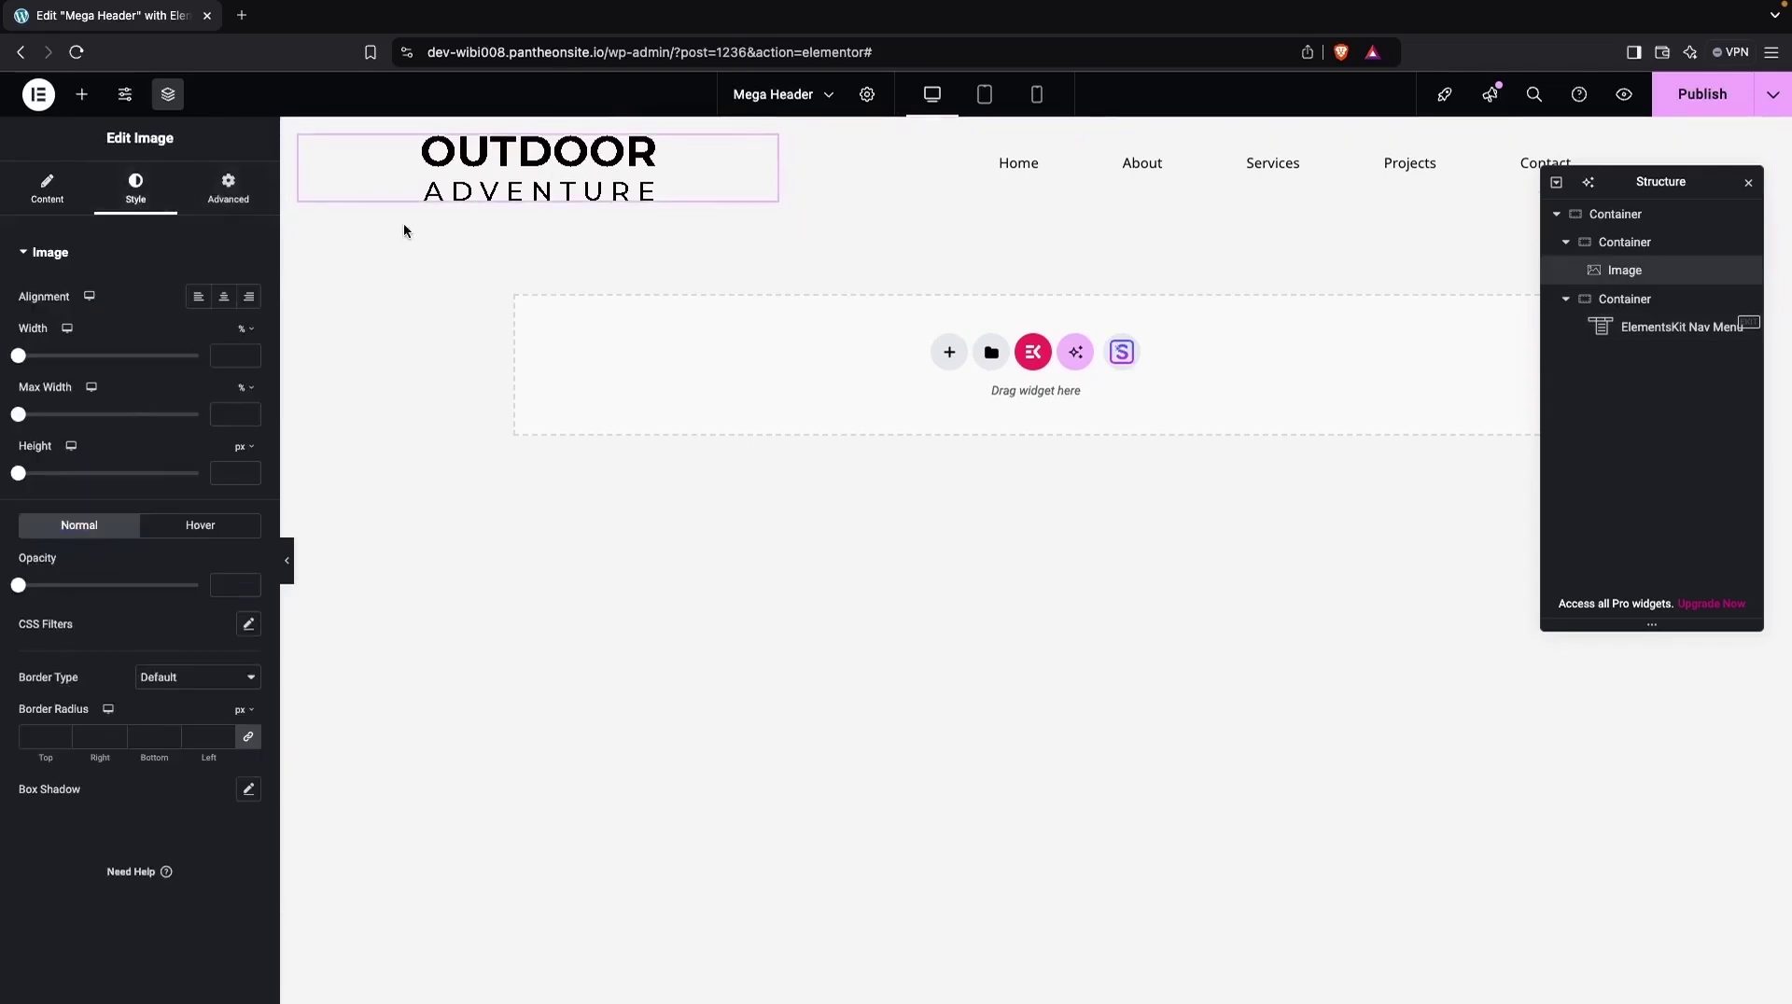
{"action": "left_click_drag", "start_coordinate": [19, 356], "coordinate": [61, 359]}
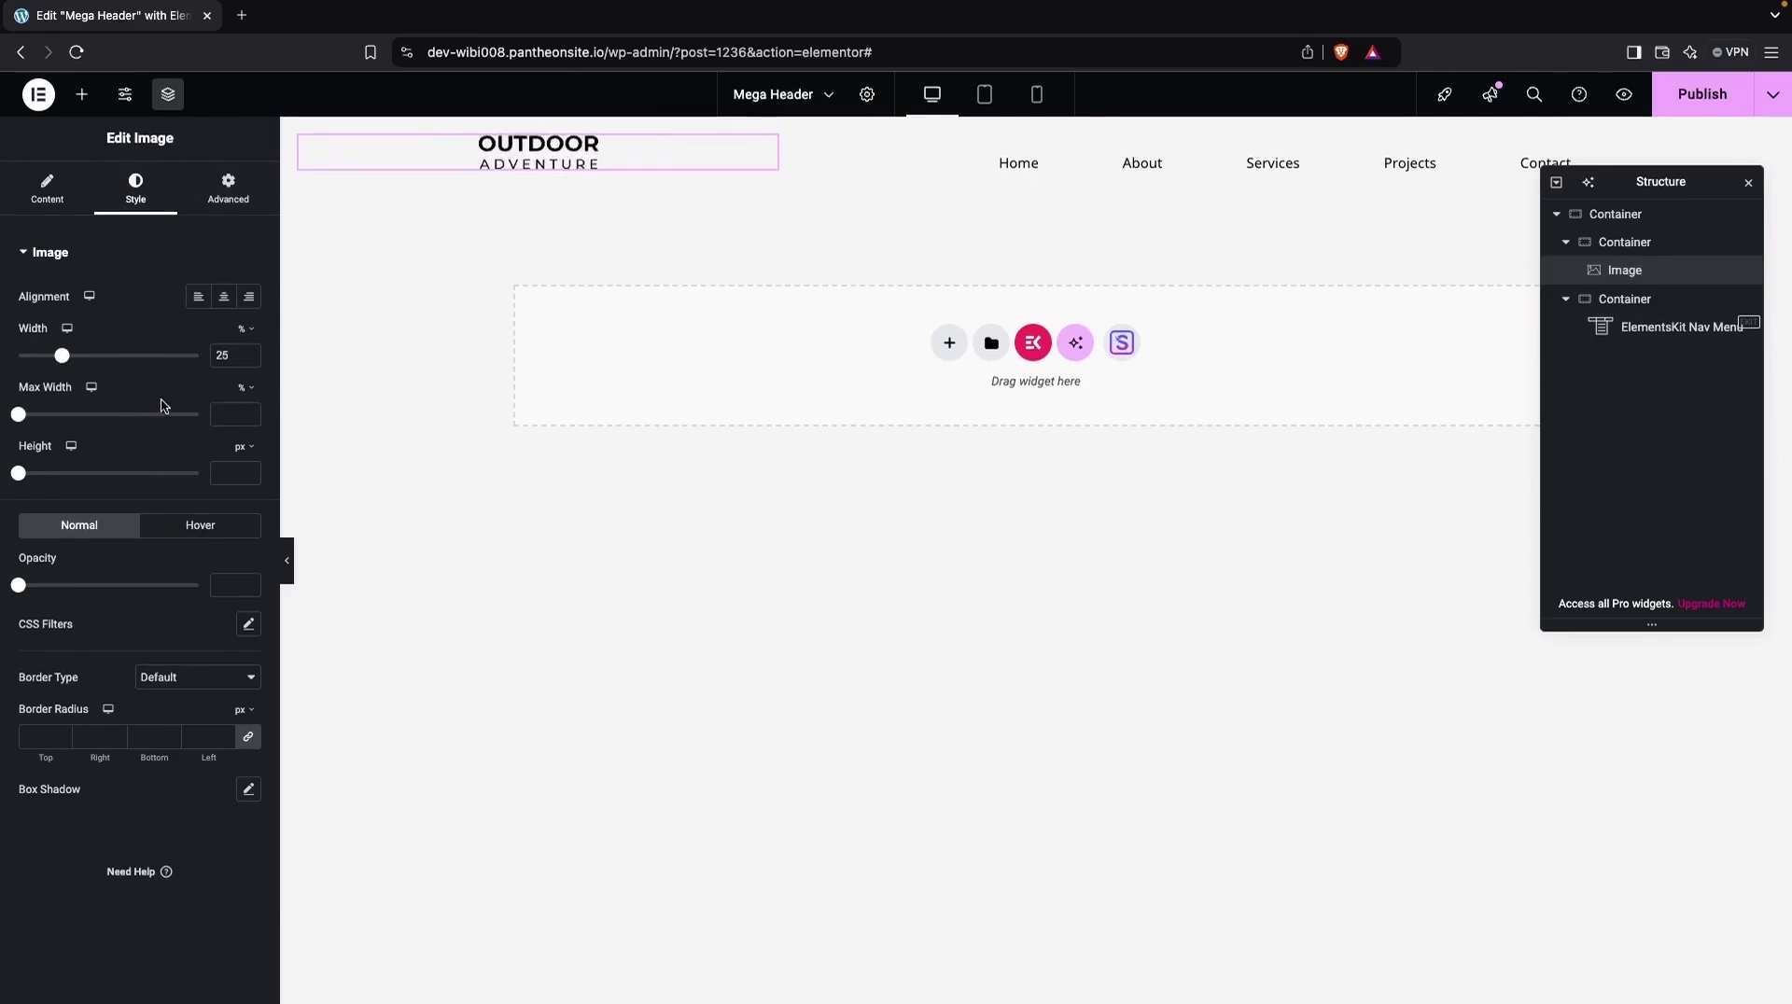
Vertically center the items of the header's outer container.
{"action": "mouse_move", "coordinate": [921, 172]}
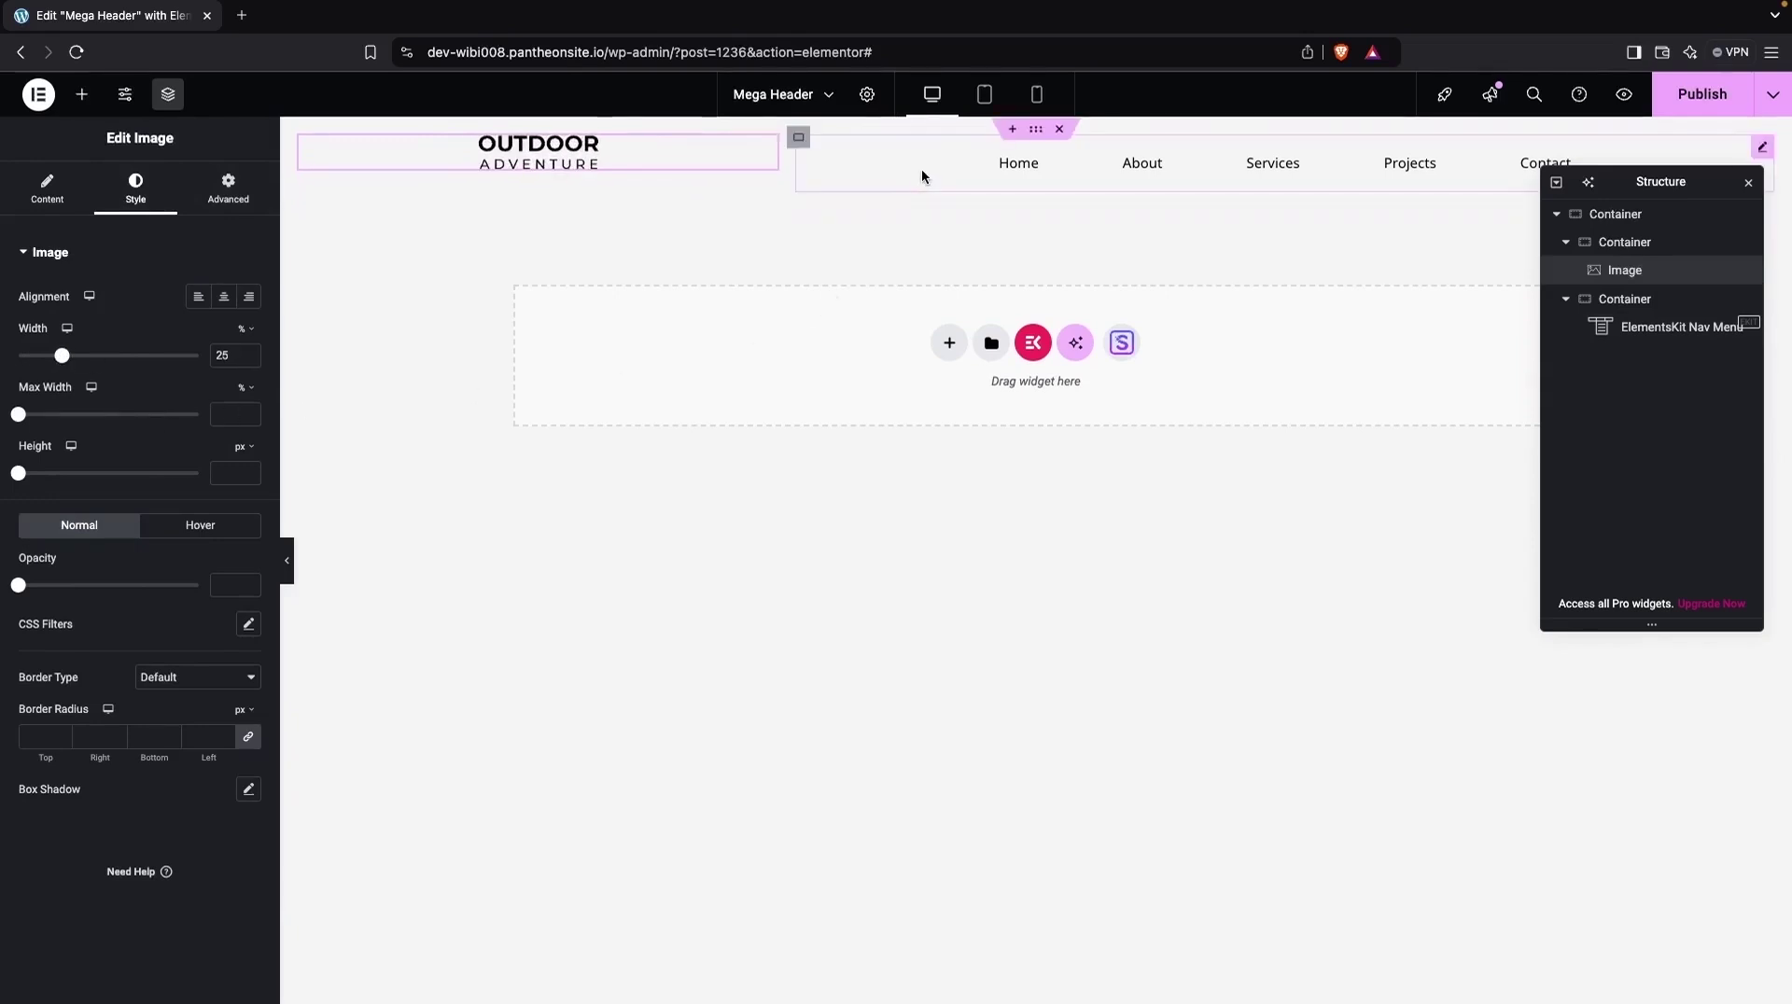
{"action": "left_click", "coordinate": [1036, 130]}
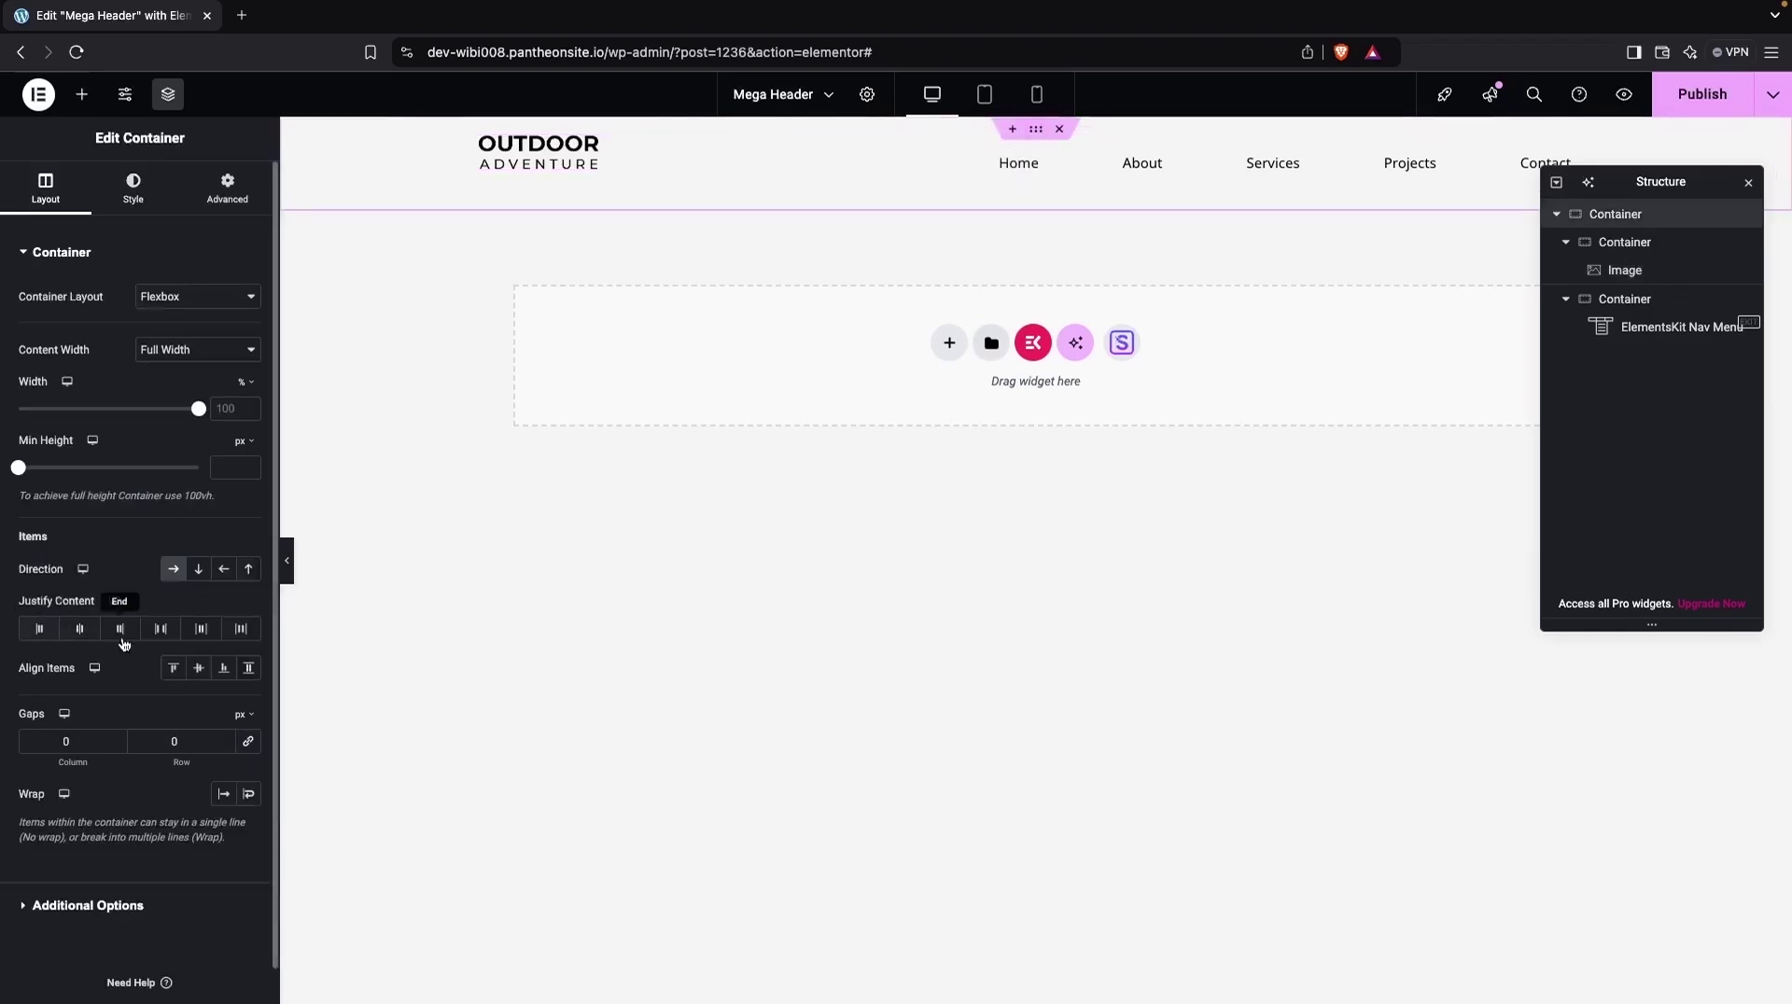
{"action": "left_click", "coordinate": [204, 671]}
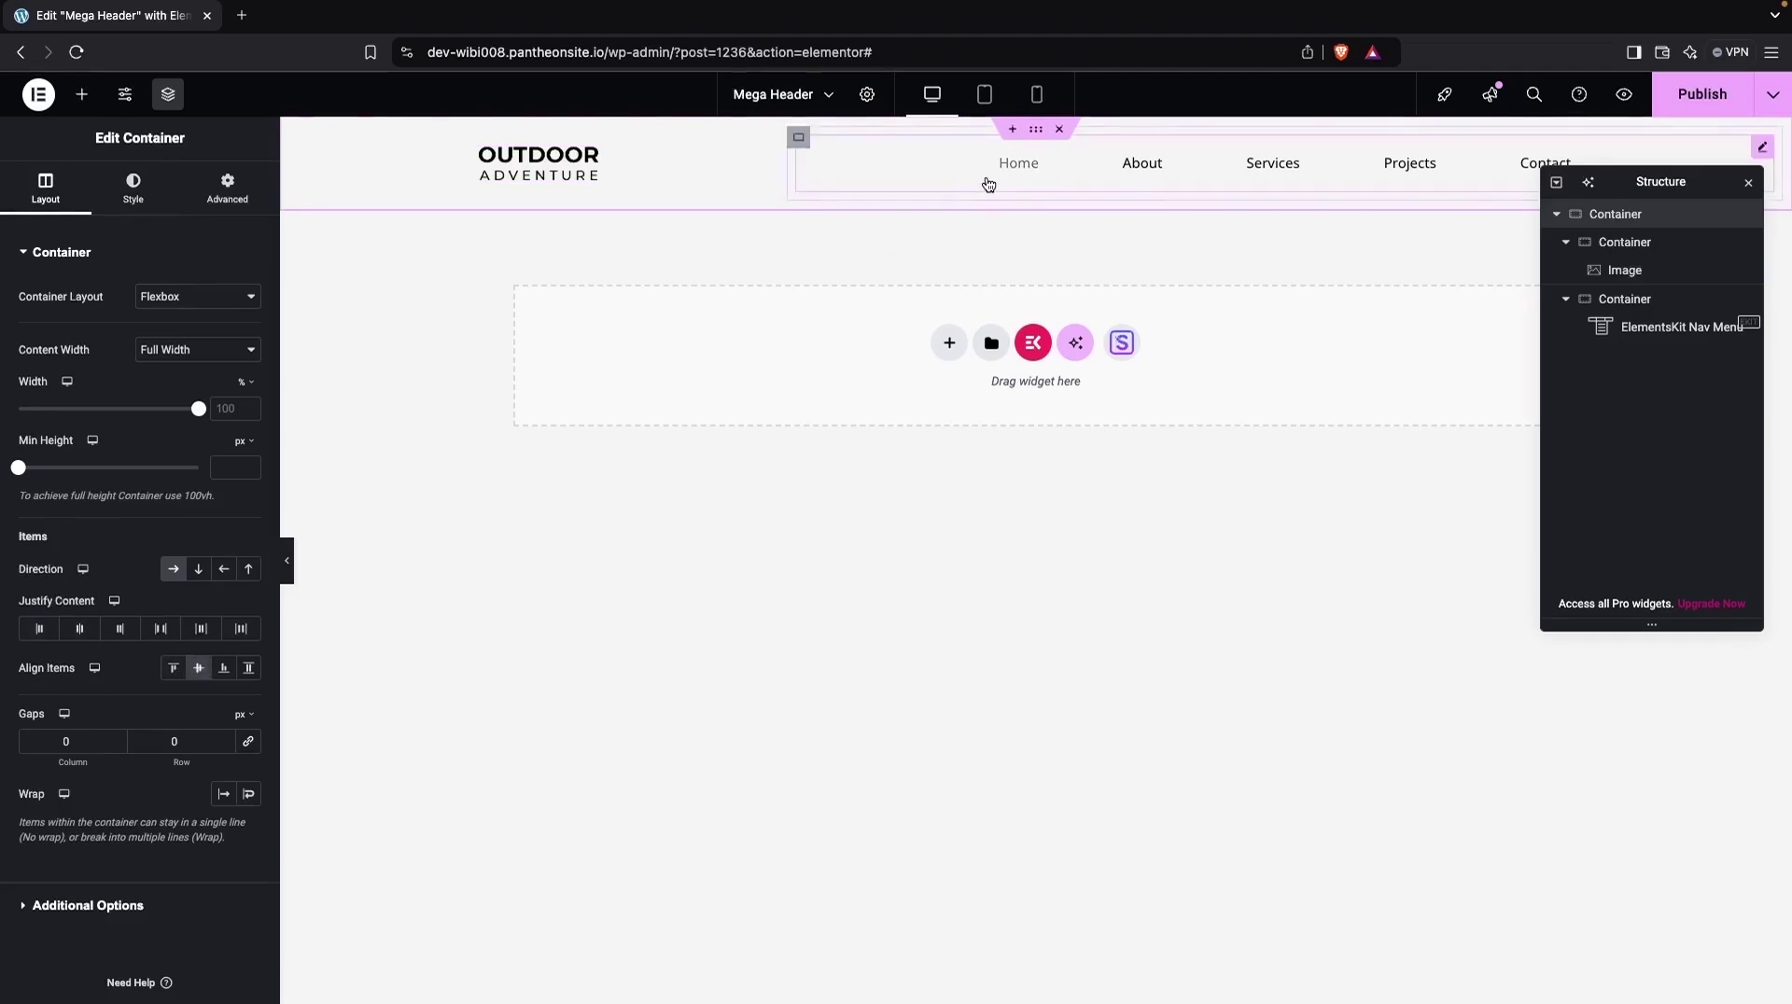
Set the ElementsKit Nav Menu's horizontal menu position to Left.
{"action": "left_click", "coordinate": [844, 148]}
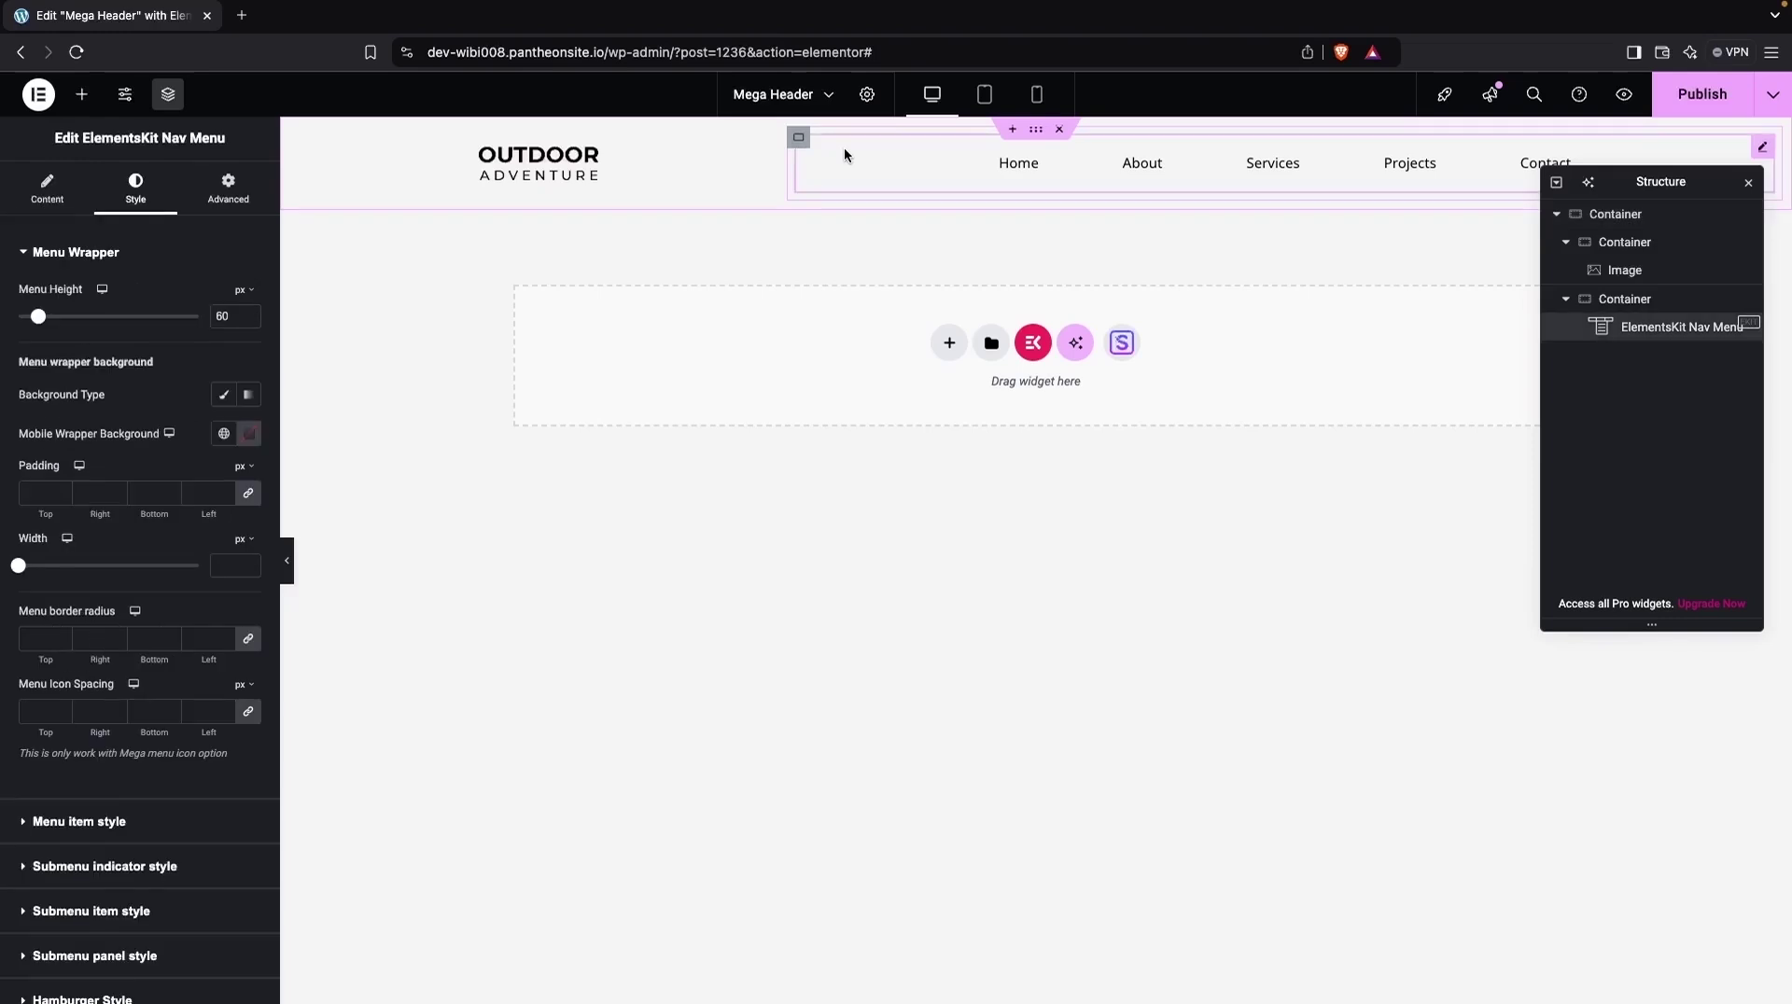
{"action": "left_click", "coordinate": [51, 206]}
{"action": "left_click", "coordinate": [207, 338]}
{"action": "left_click", "coordinate": [214, 318]}
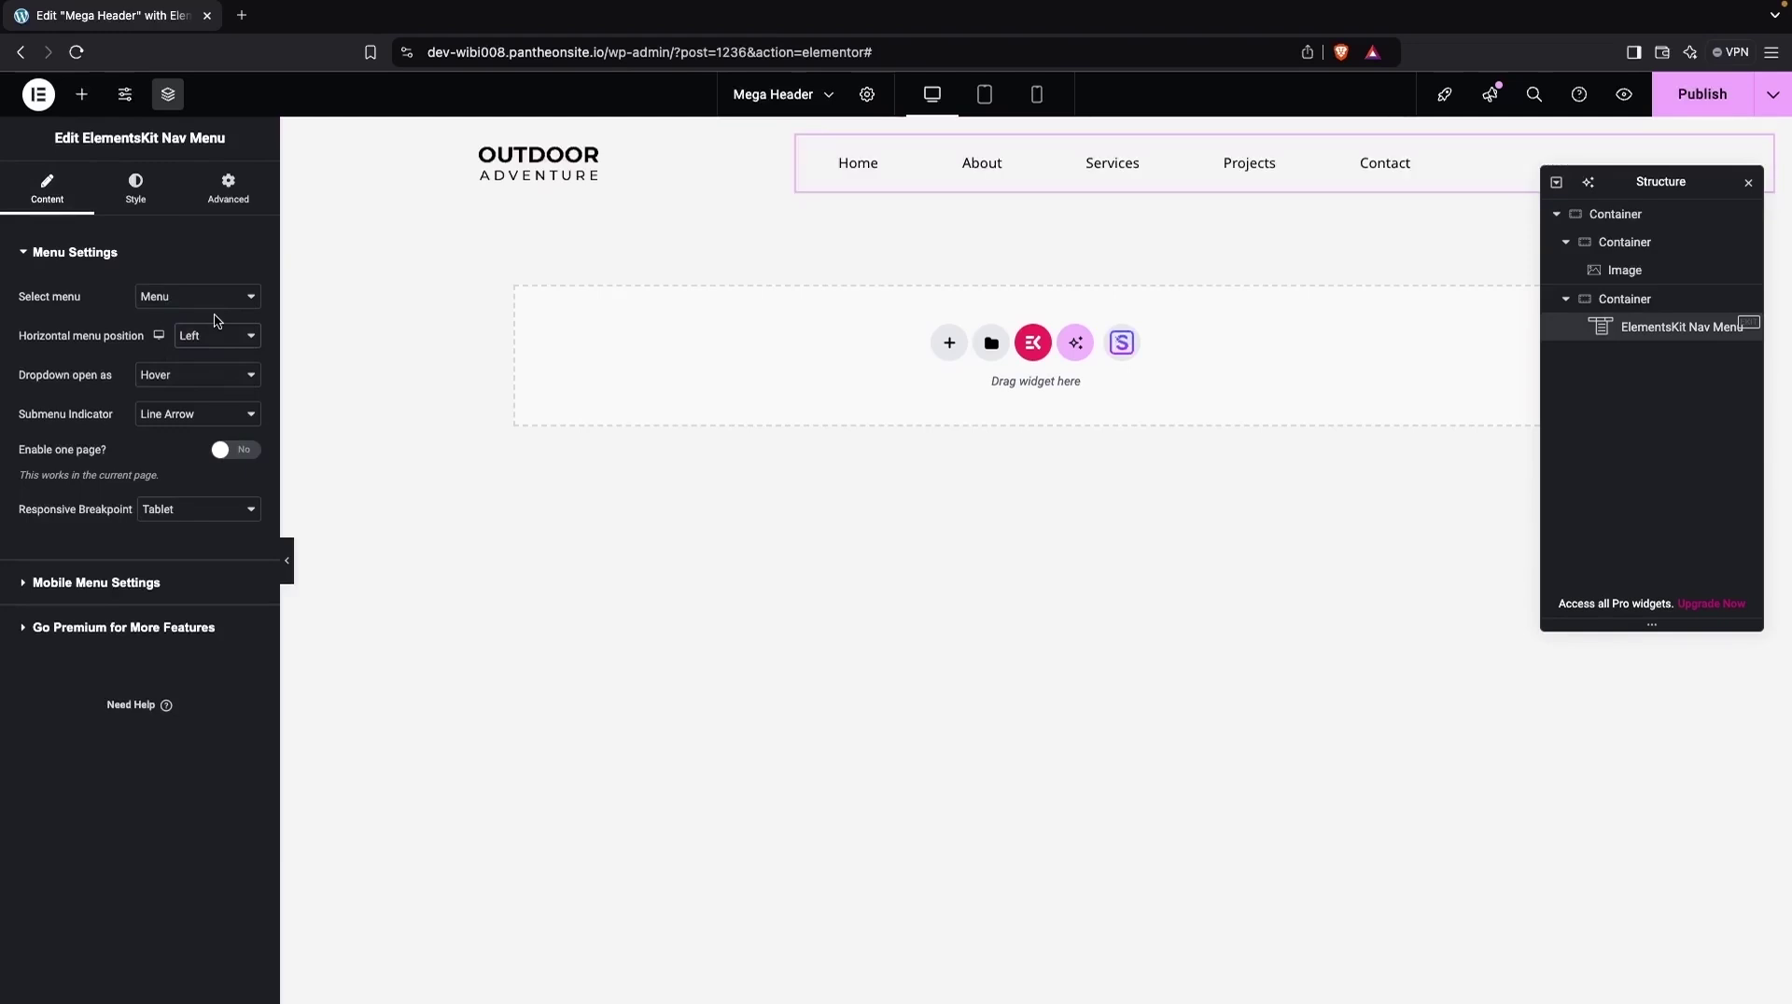
Give the header's outer container a classic white background color, #FFFFFF.
{"action": "left_click", "coordinate": [1035, 128]}
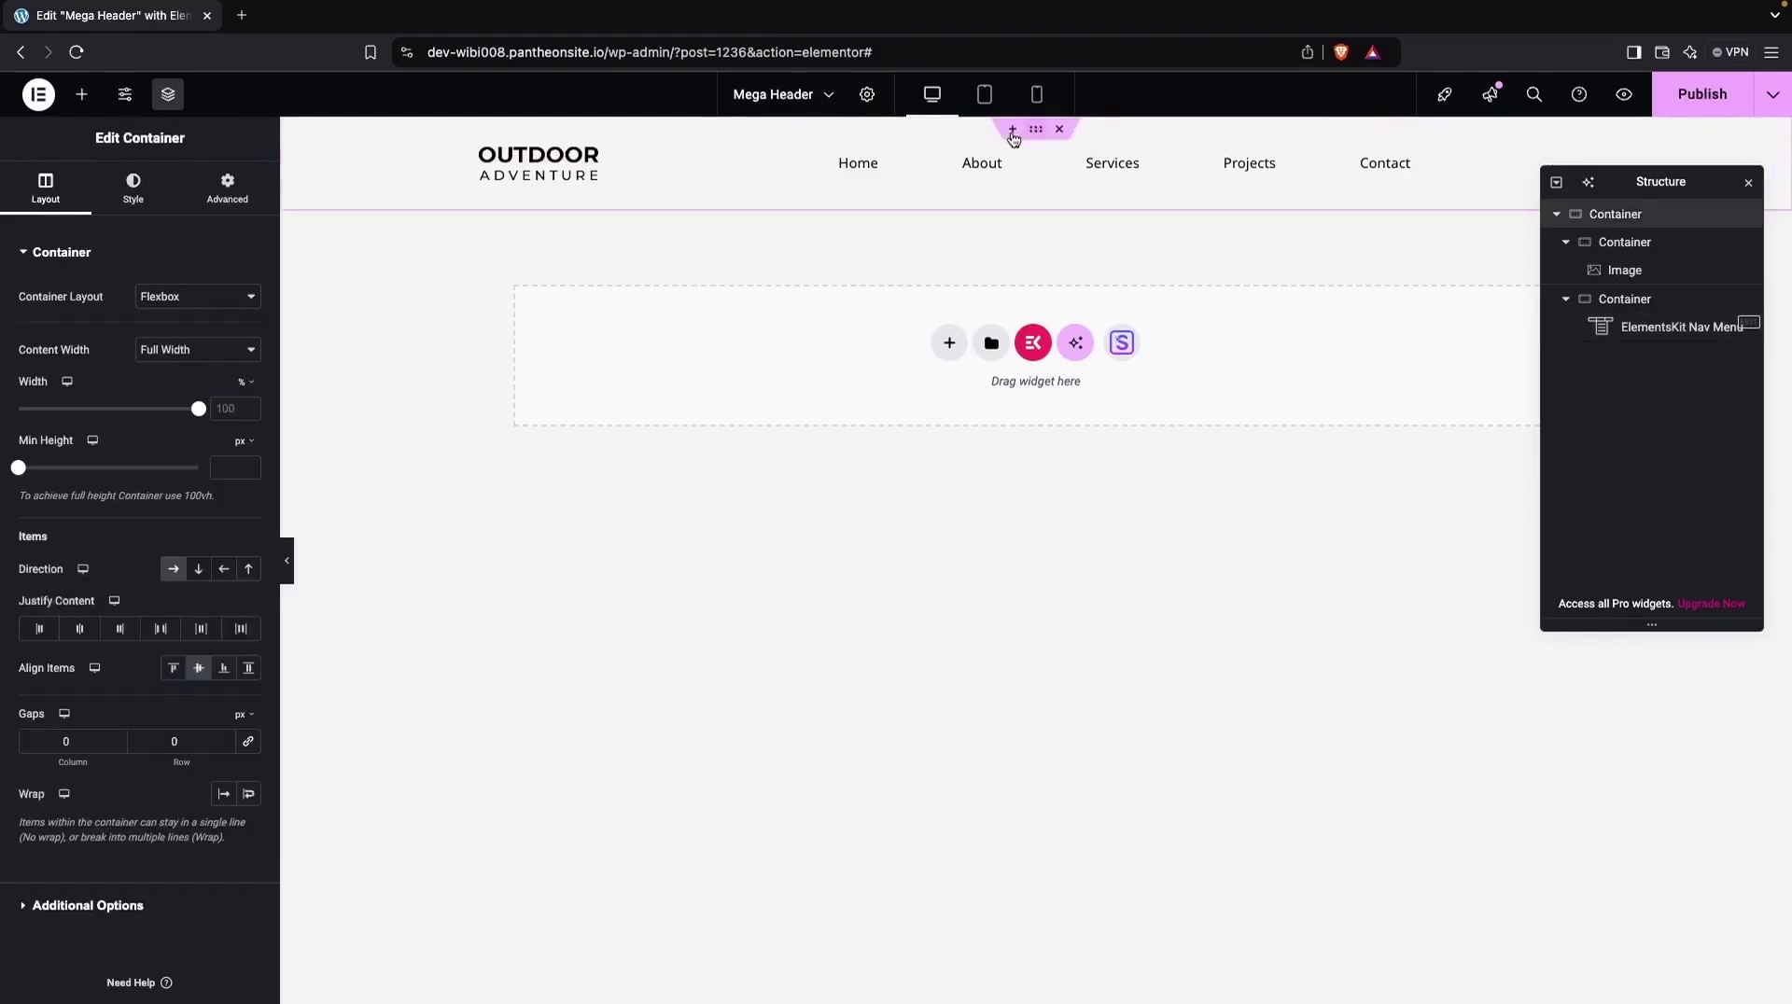
{"action": "left_click", "coordinate": [133, 187]}
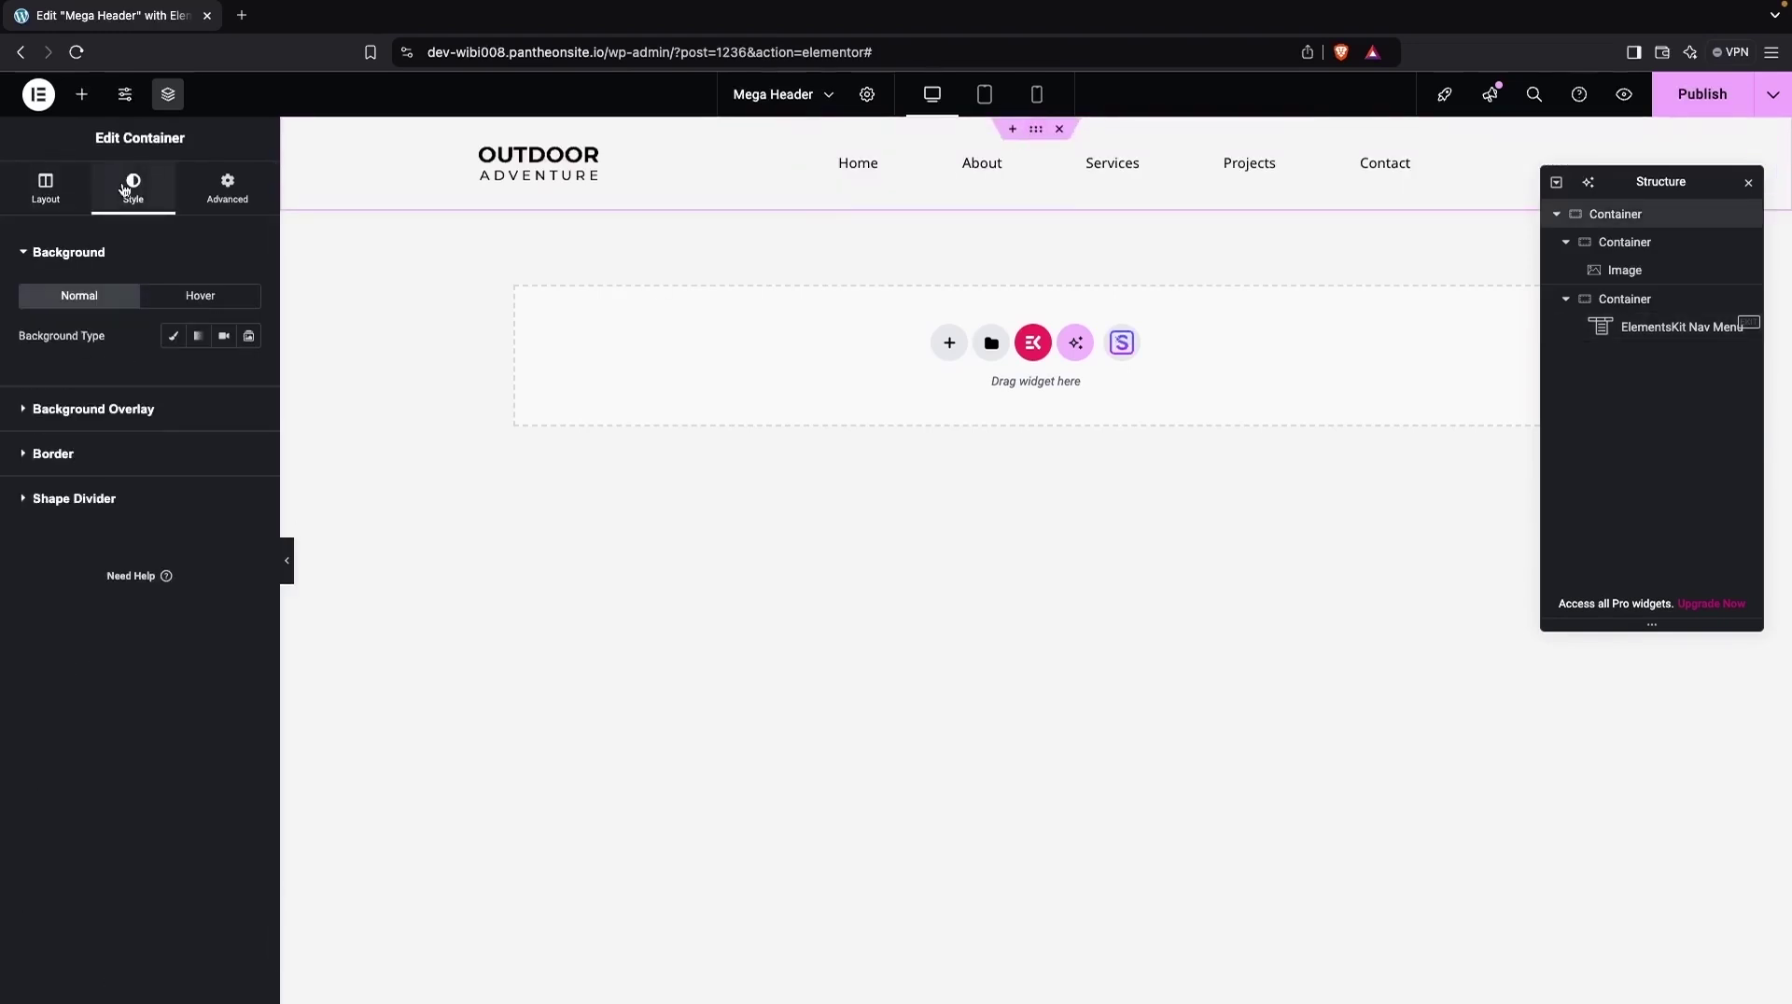
{"action": "left_click", "coordinate": [175, 344]}
{"action": "left_click", "coordinate": [249, 374]}
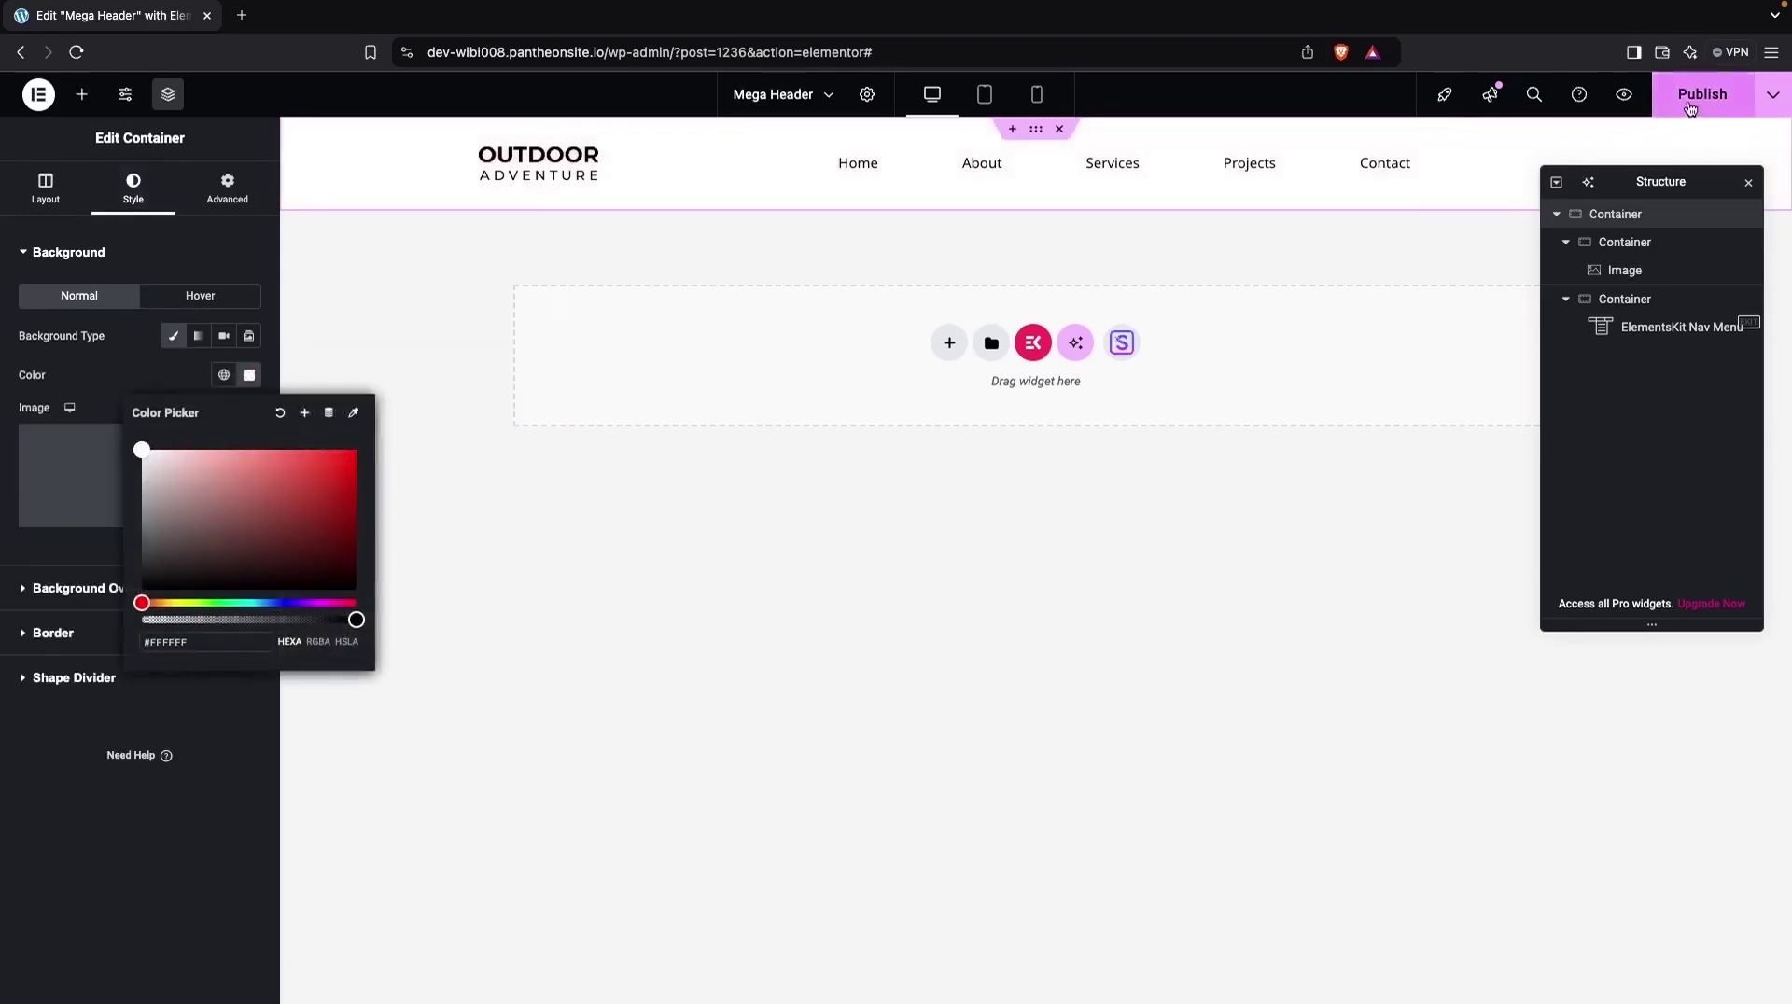
Publish the Mega Header template and exit the editor to WordPress.
{"action": "left_click", "coordinate": [1689, 105]}
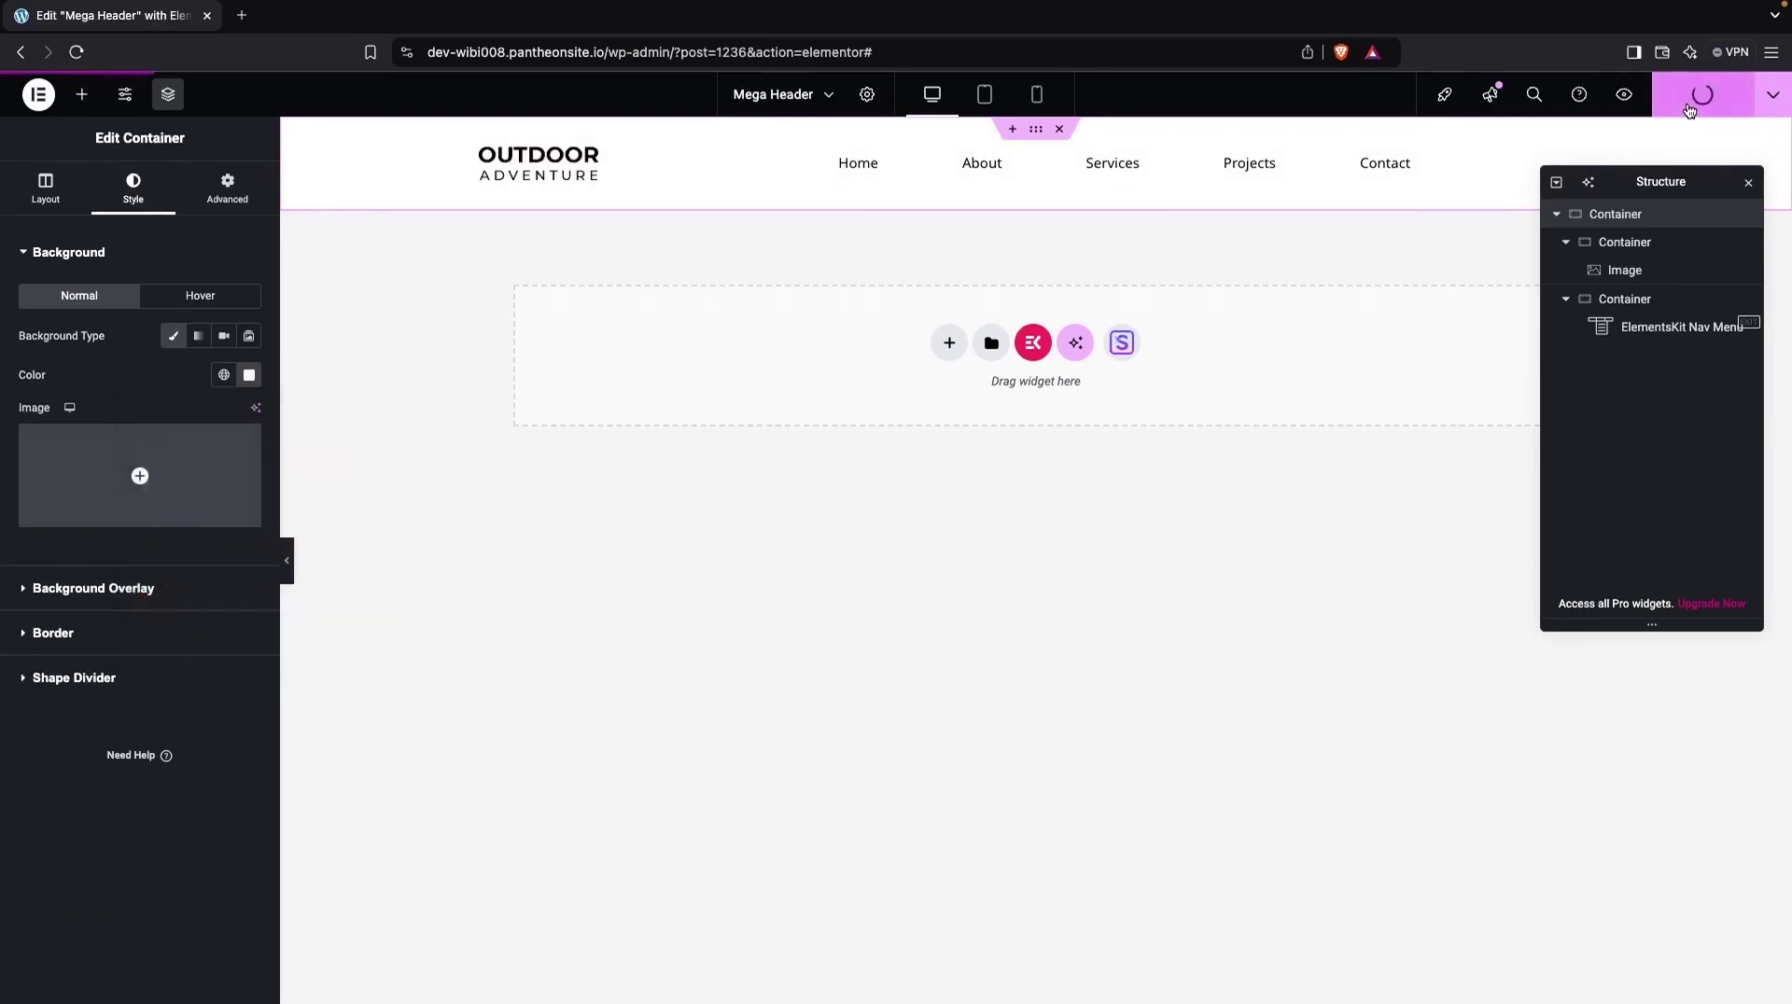
{"action": "left_click", "coordinate": [37, 94]}
{"action": "left_click", "coordinate": [94, 276]}
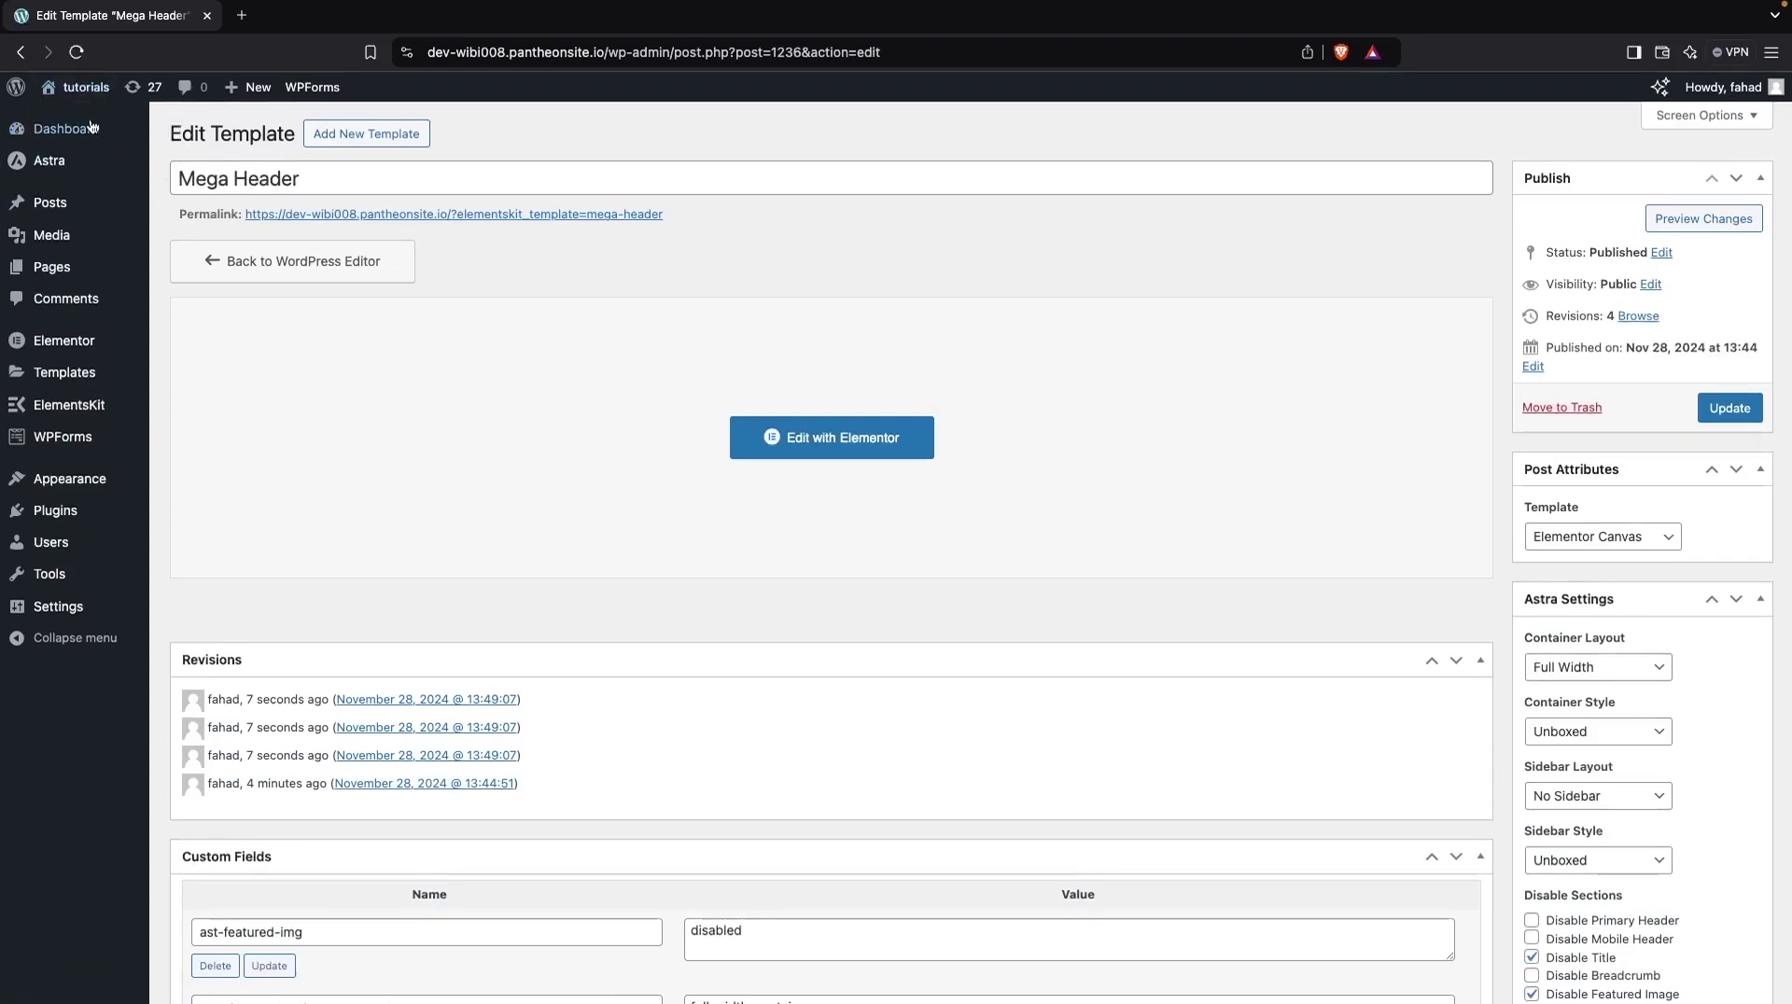
Check the published header on the live site's home page and return to the WordPress admin.
{"action": "left_click", "coordinate": [82, 118]}
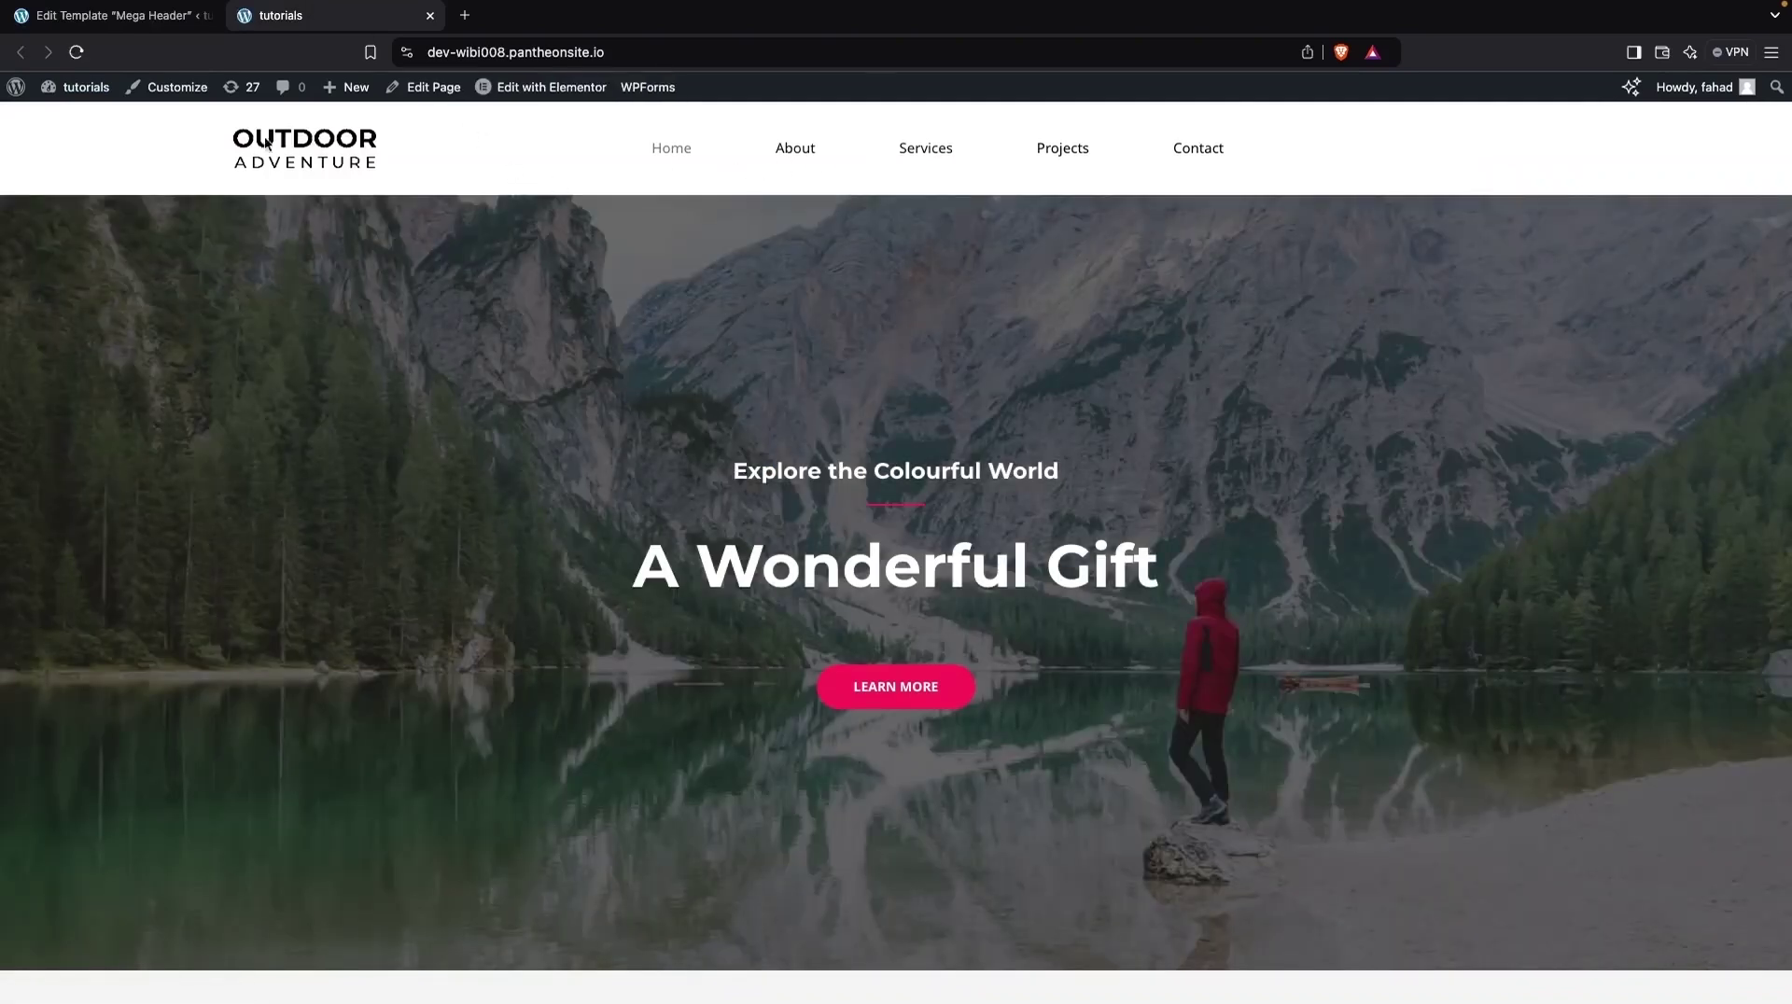
{"action": "left_click", "coordinate": [112, 16]}
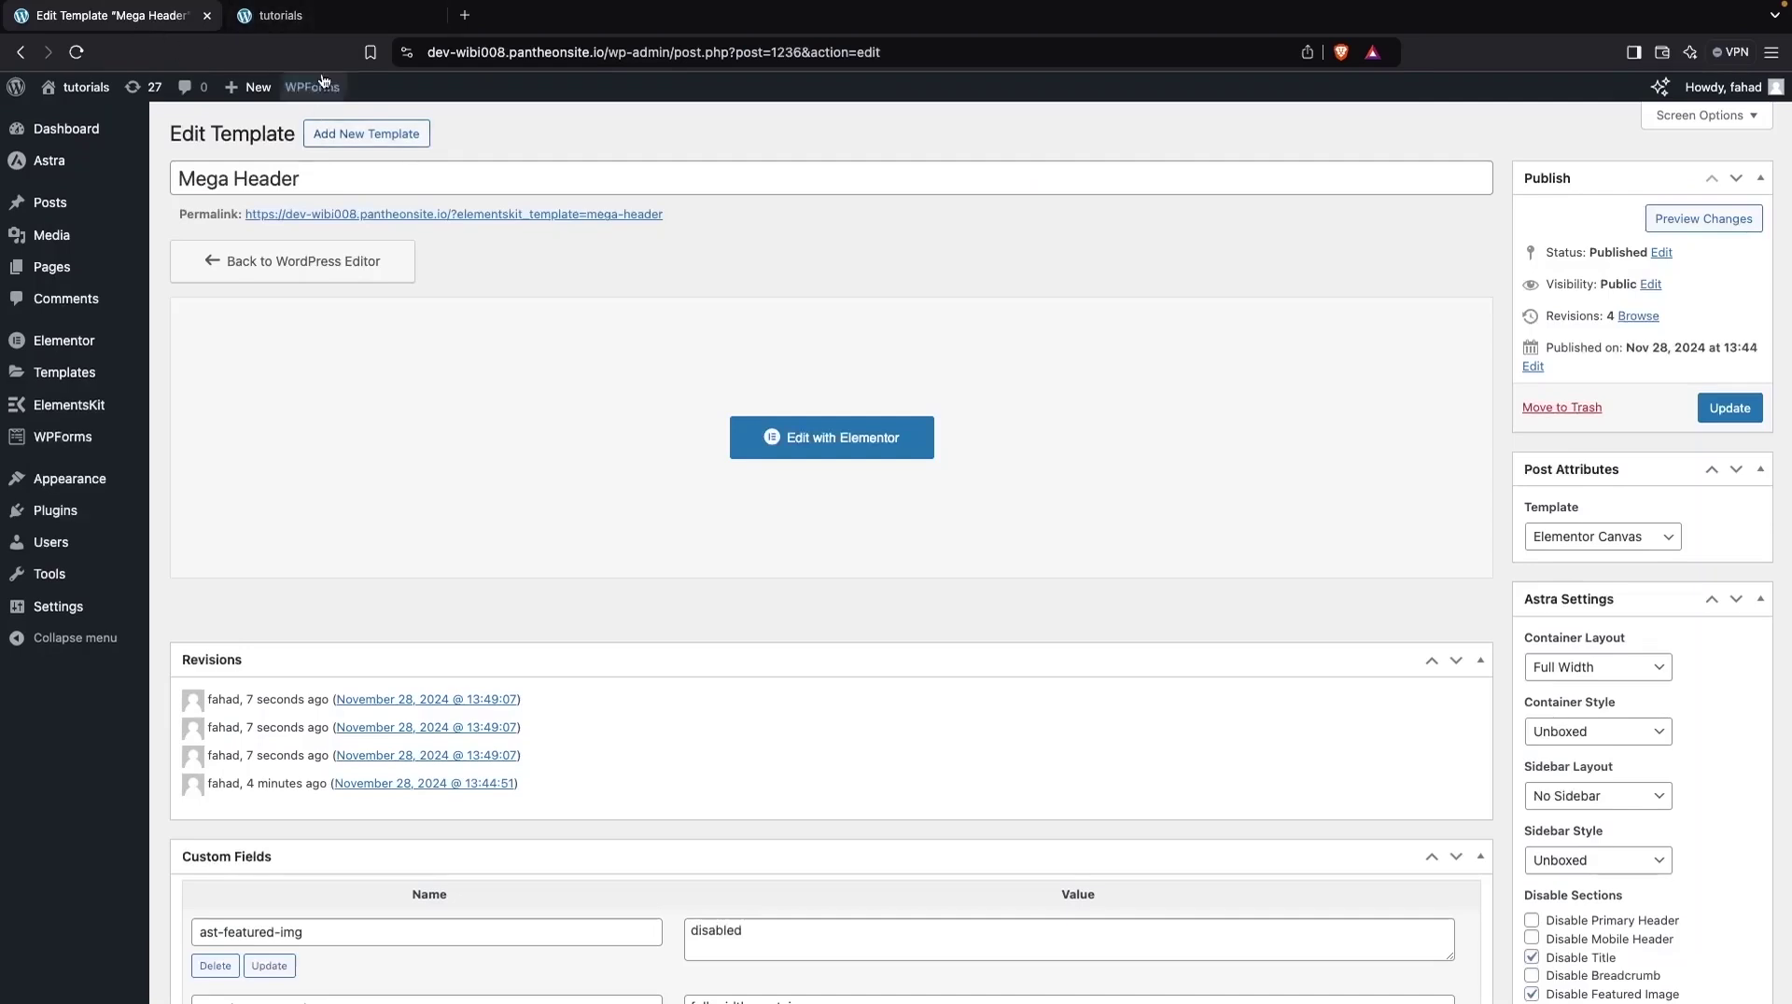
Open the WordPress Menus page and review the Mega Menu options on the items of the site menu.
{"action": "mouse_move", "coordinate": [82, 416]}
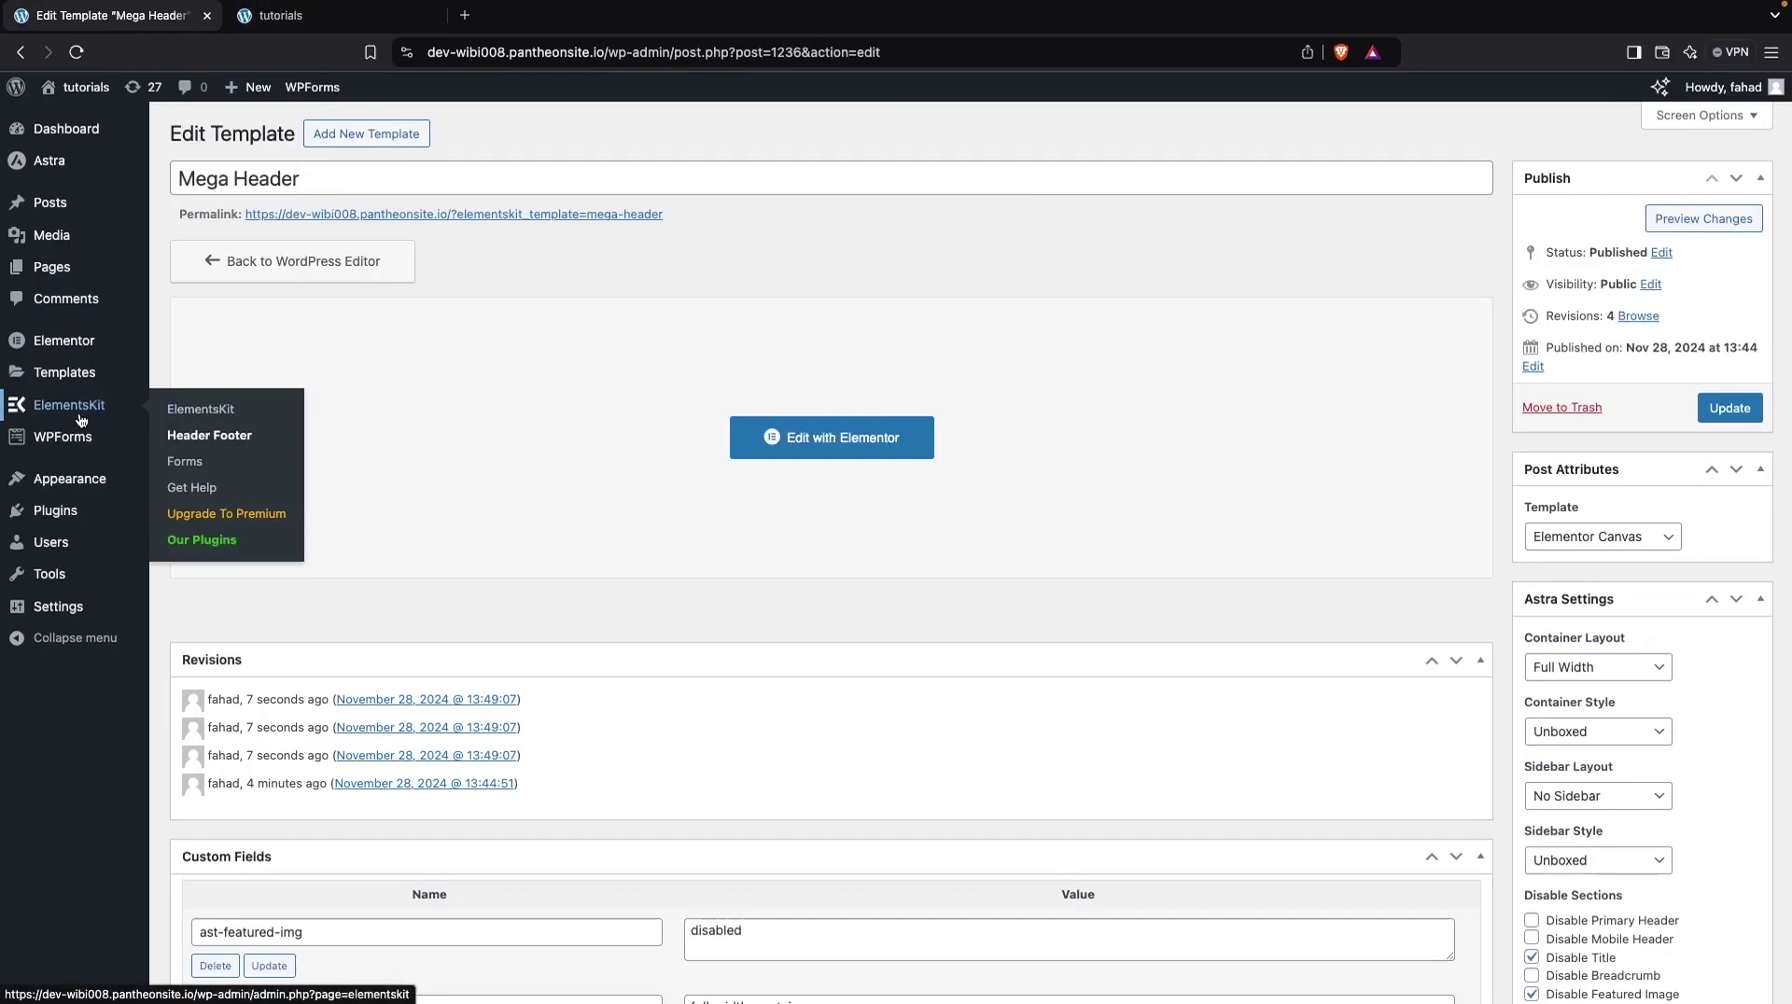
{"action": "mouse_move", "coordinate": [91, 488]}
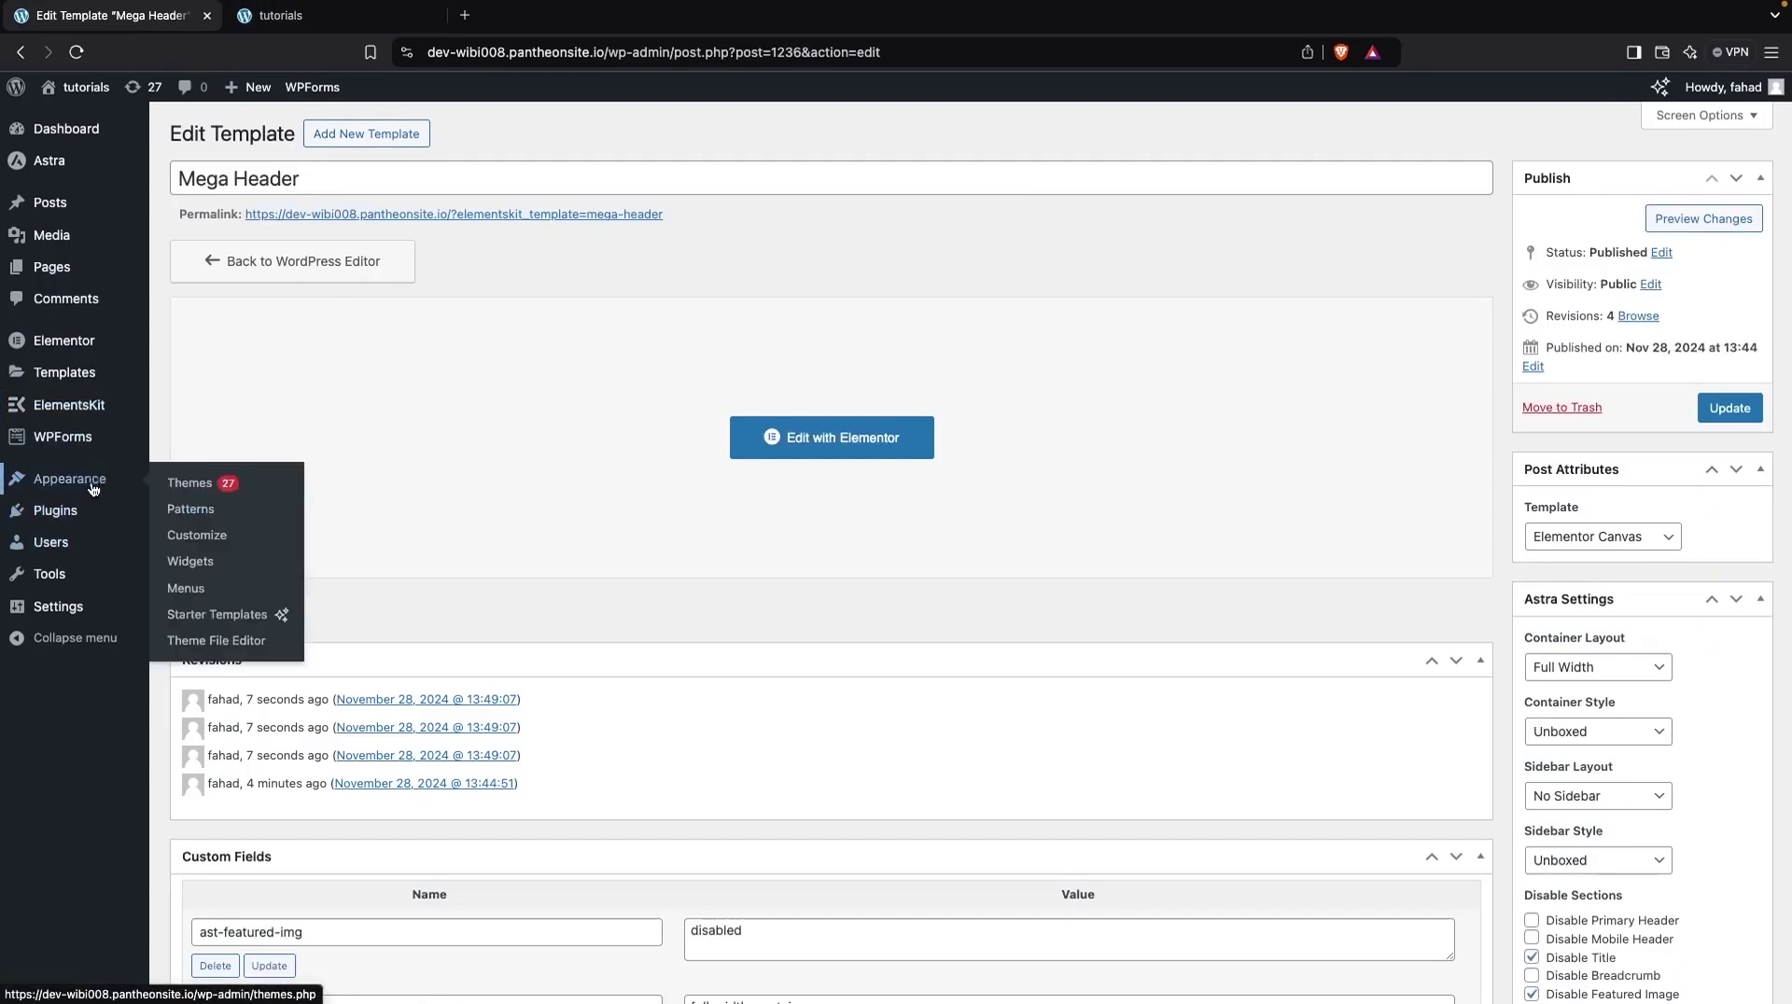
{"action": "left_click", "coordinate": [202, 591]}
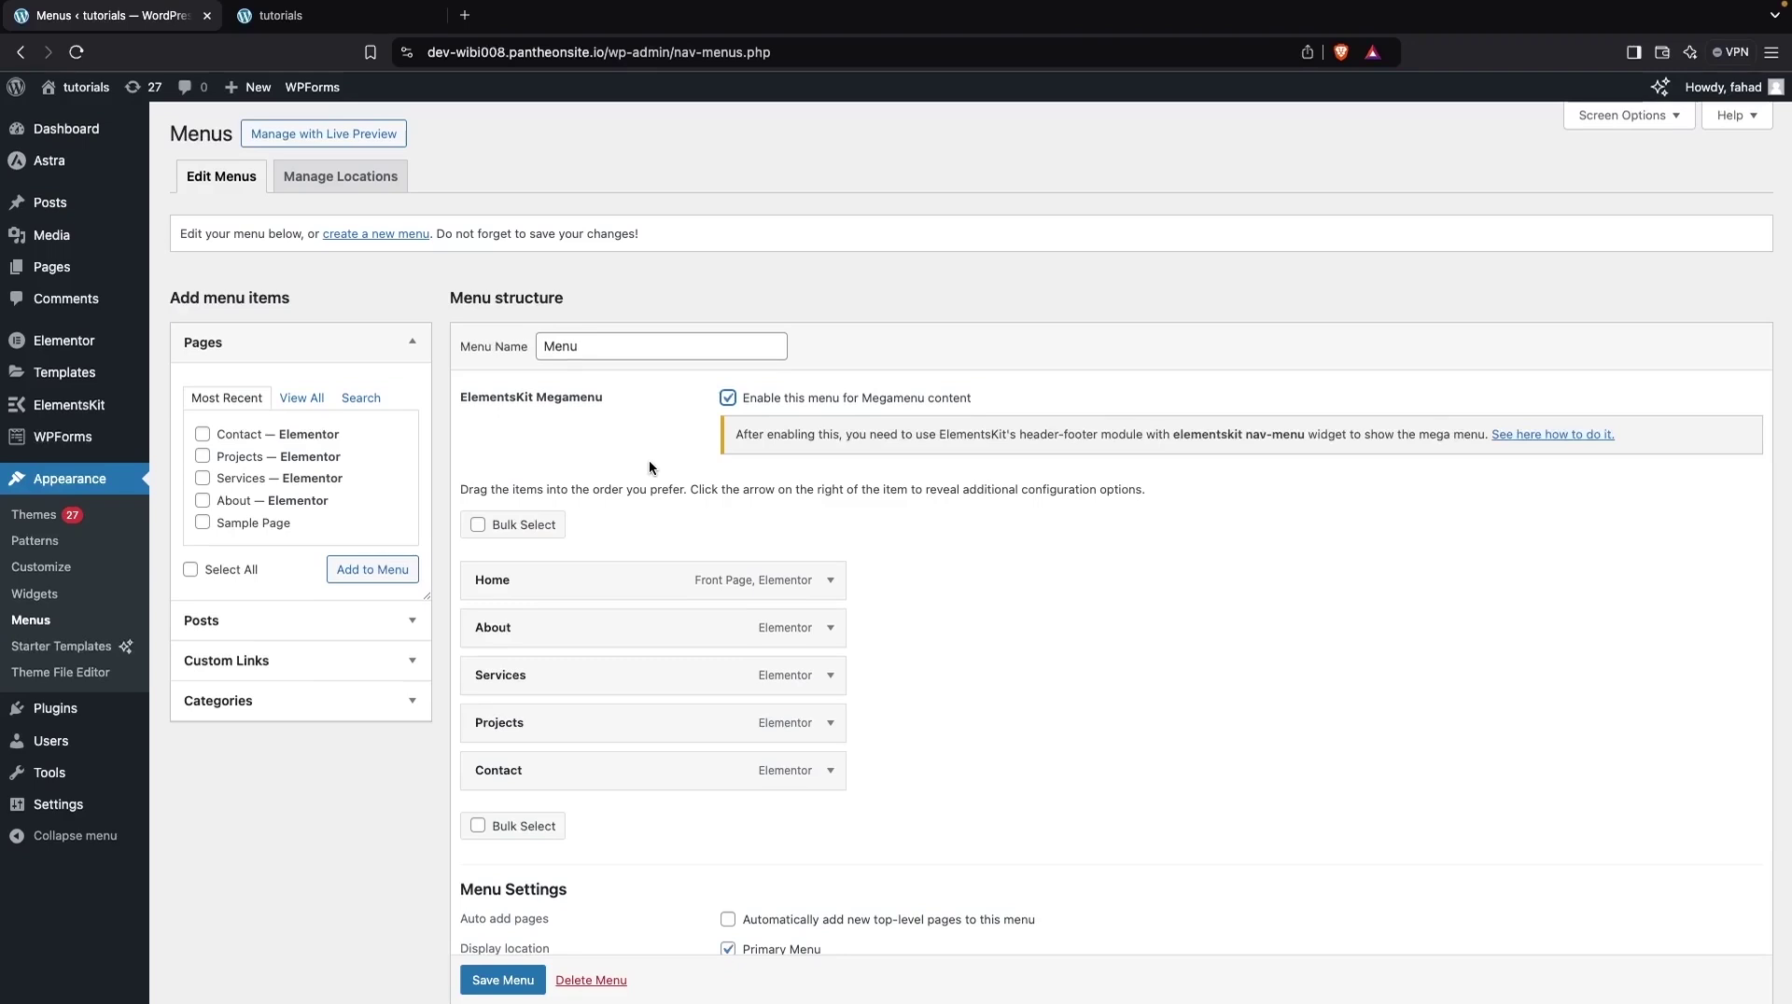
{"action": "scroll", "coordinate": [648, 459], "scroll_direction": "down", "scroll_amount": 3}
{"action": "mouse_move", "coordinate": [707, 412]}
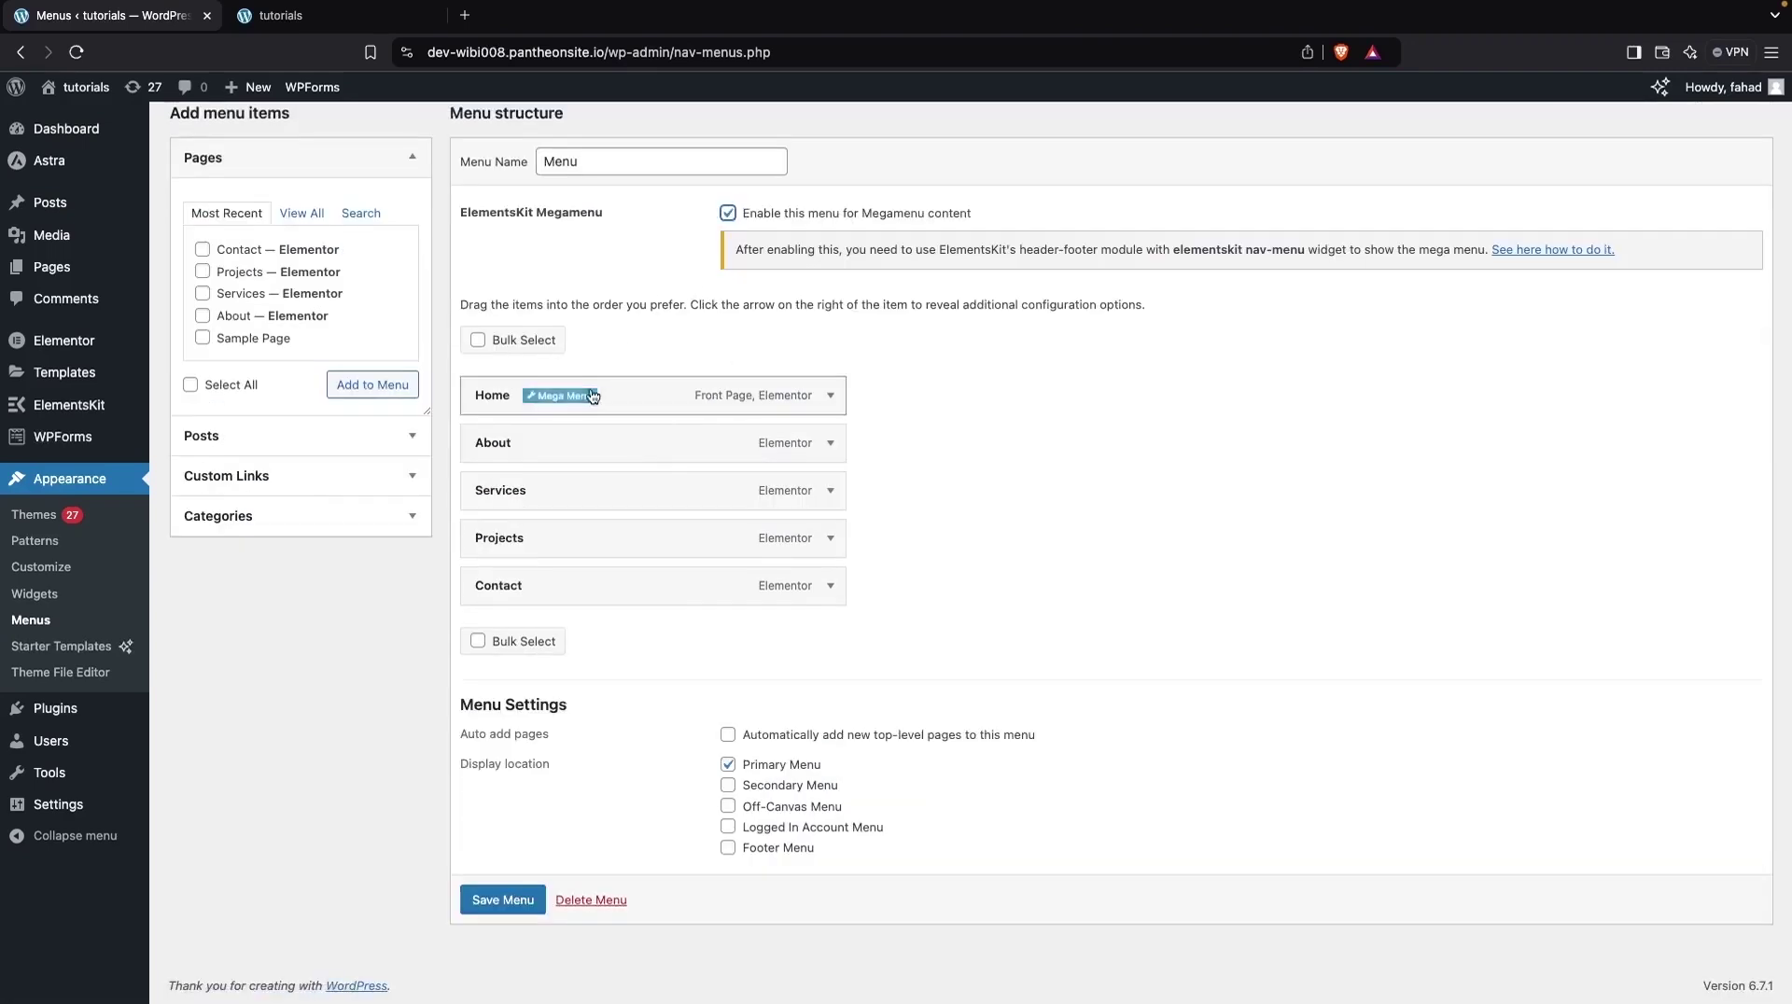
{"action": "mouse_move", "coordinate": [574, 442]}
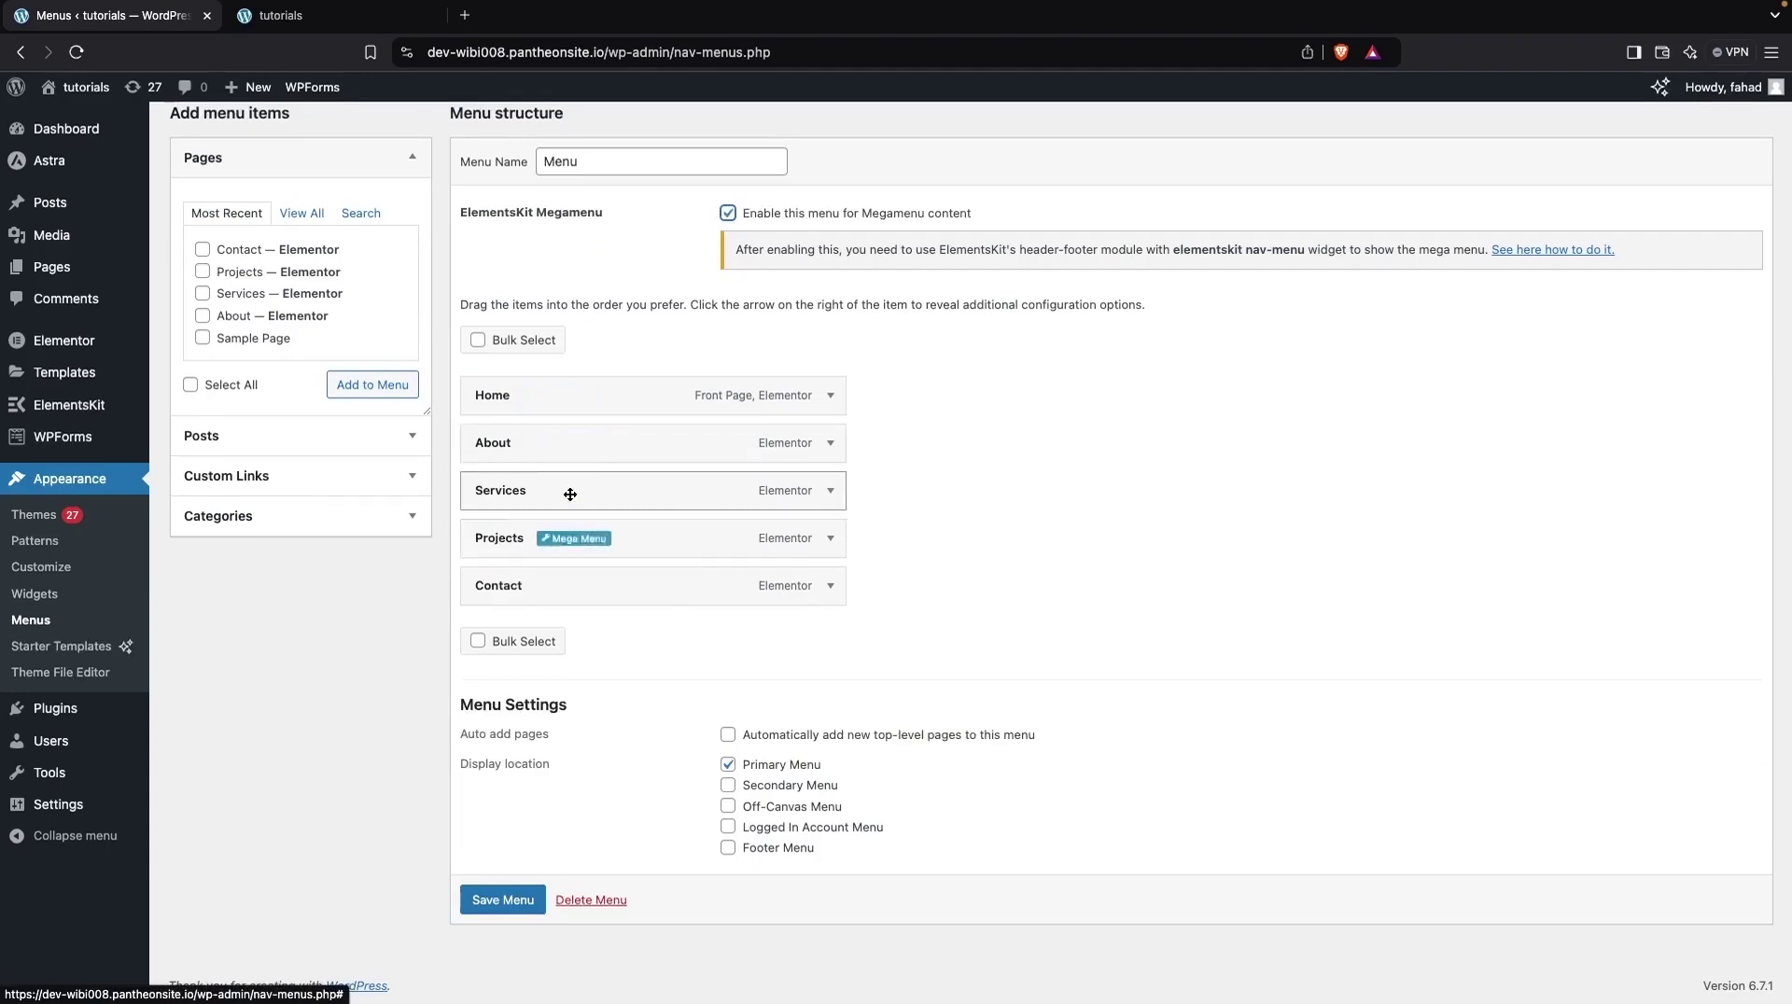
Enable the mega menu for the About menu item and open its content for editing in Elementor.
{"action": "left_click", "coordinate": [574, 447]}
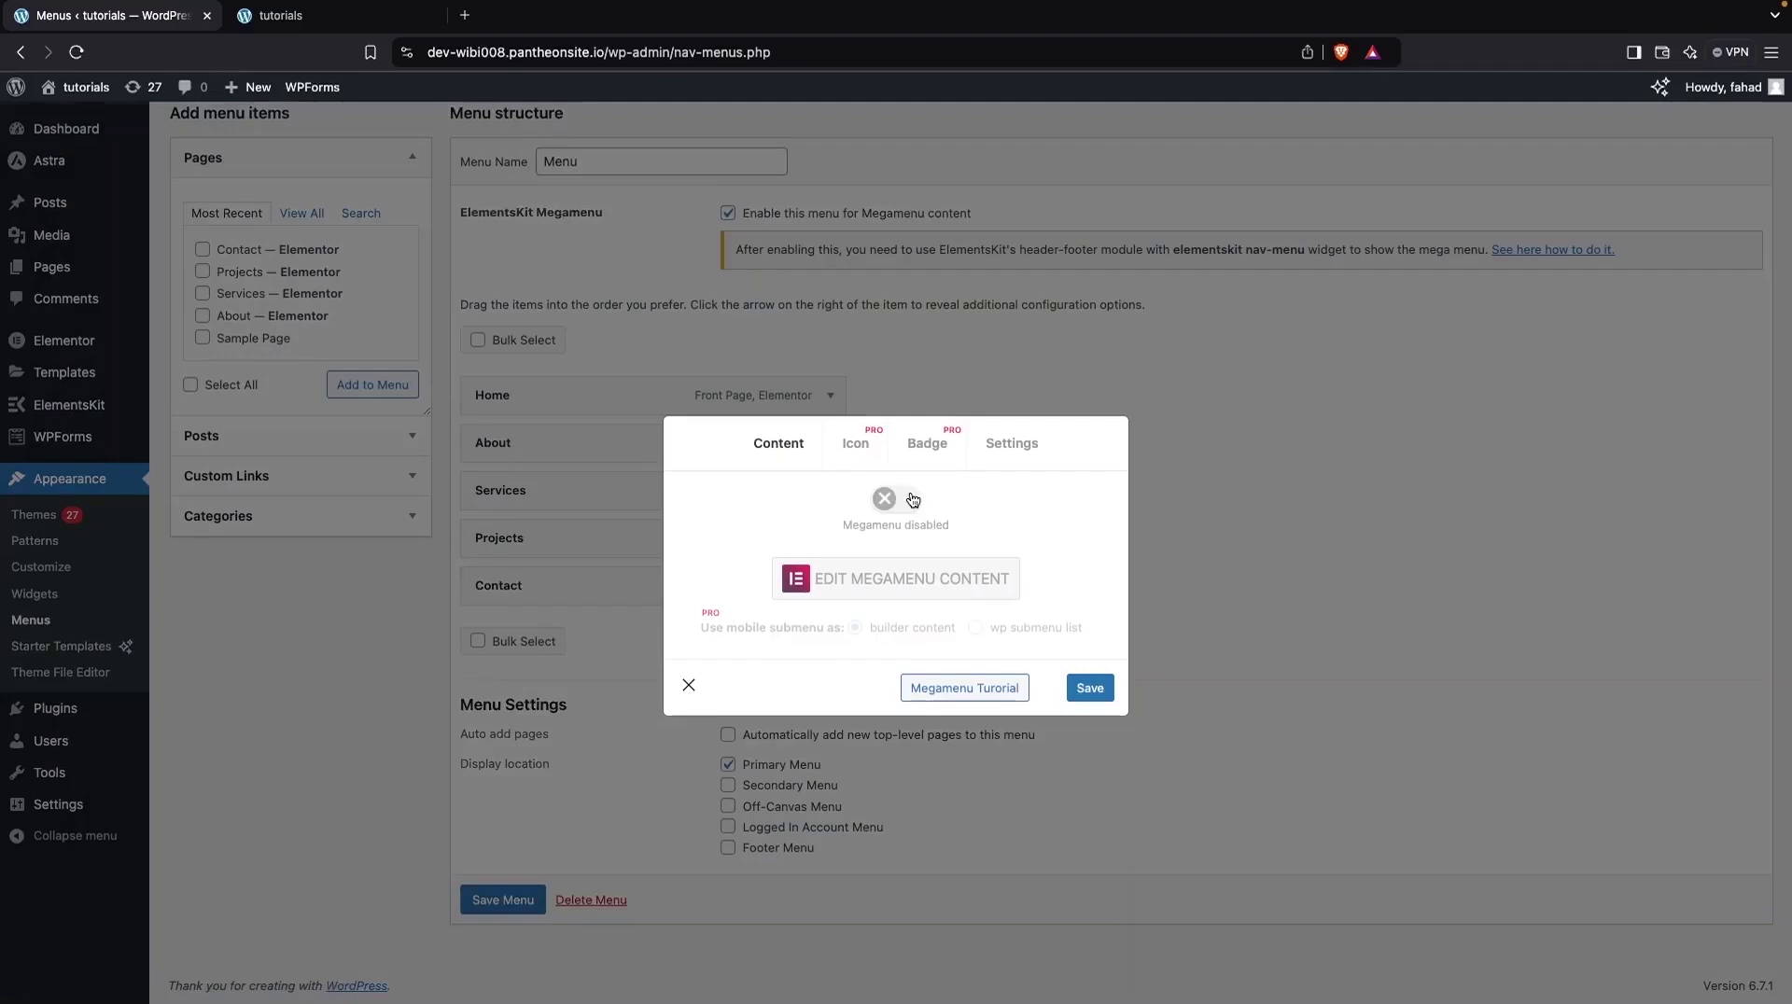
{"action": "left_click", "coordinate": [902, 497]}
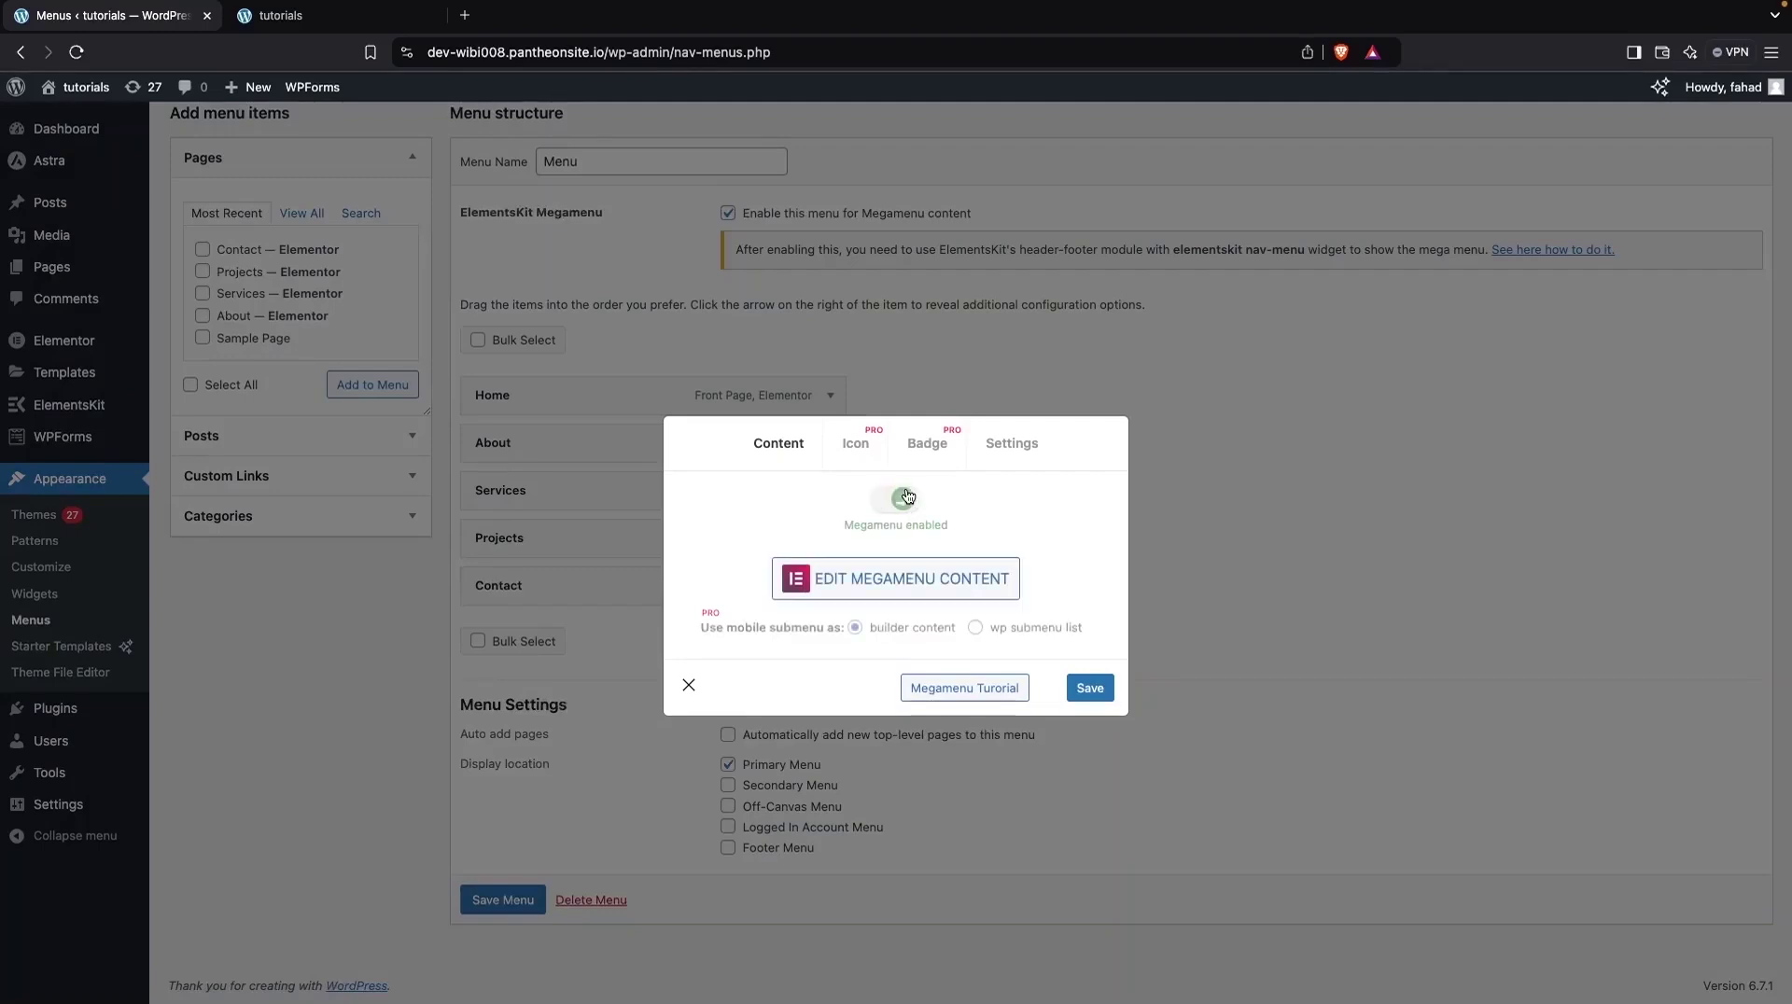
{"action": "left_click", "coordinate": [936, 581]}
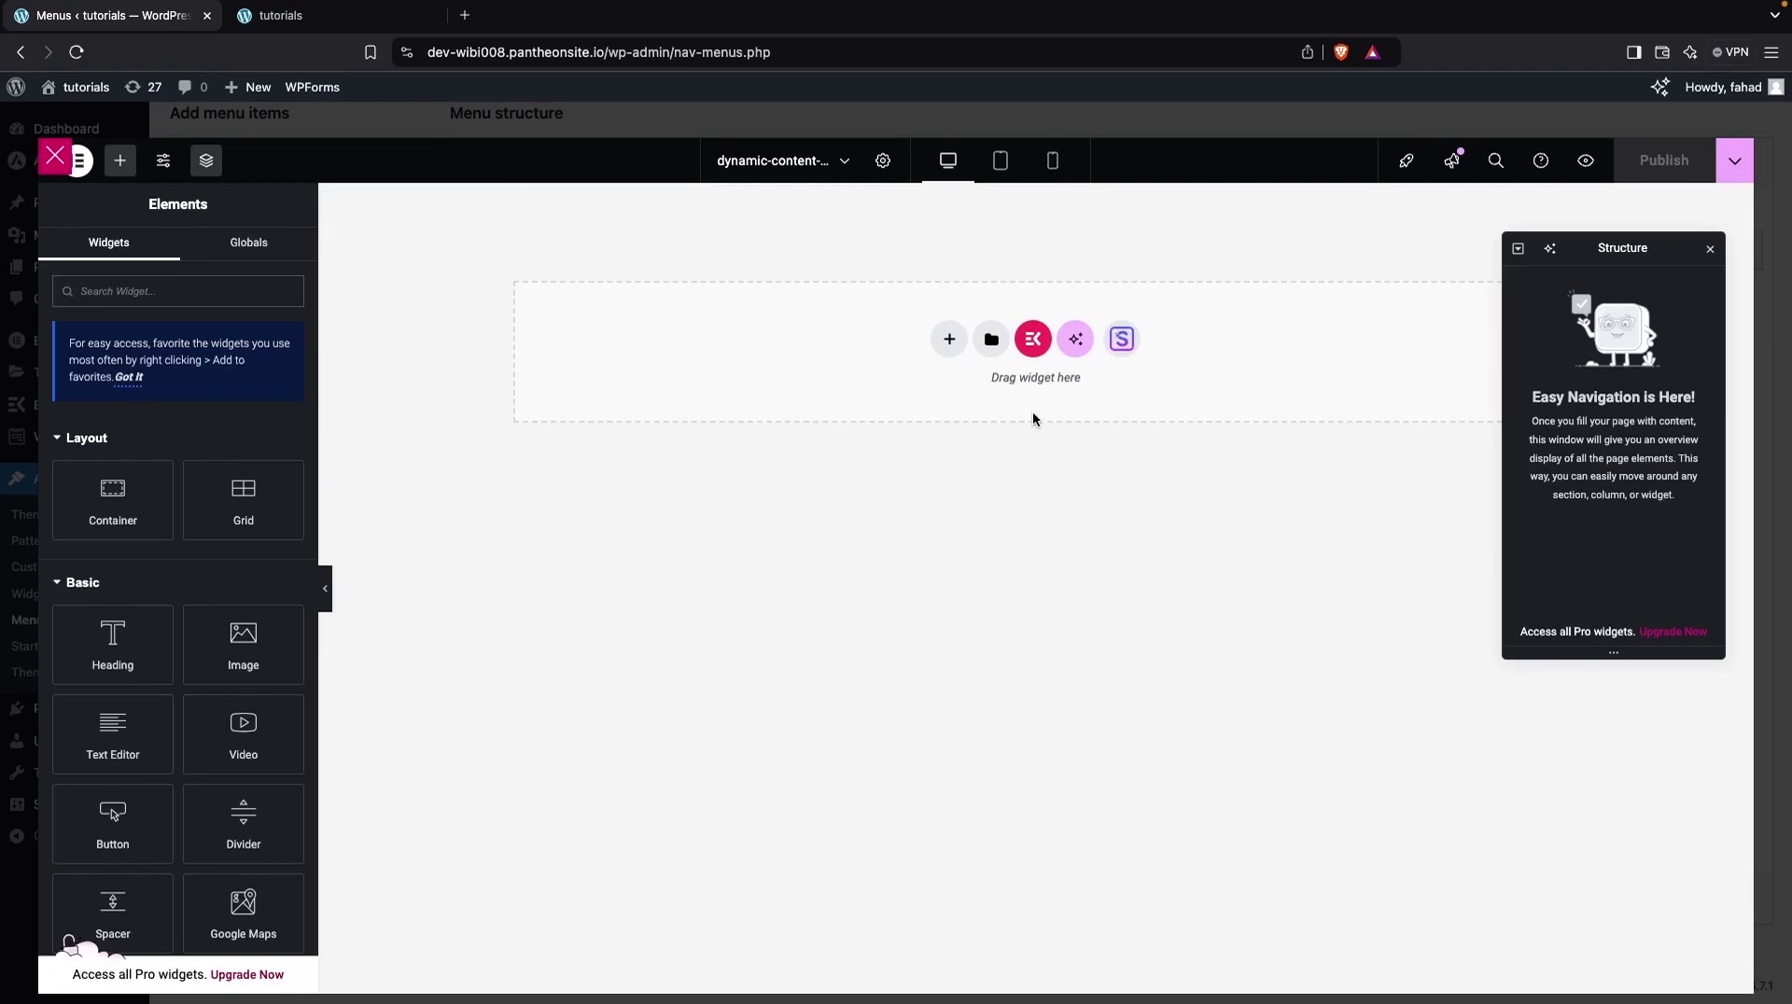
Open the ElementsKit template library from the empty canvas and show its section templates.
{"action": "left_click", "coordinate": [1032, 342]}
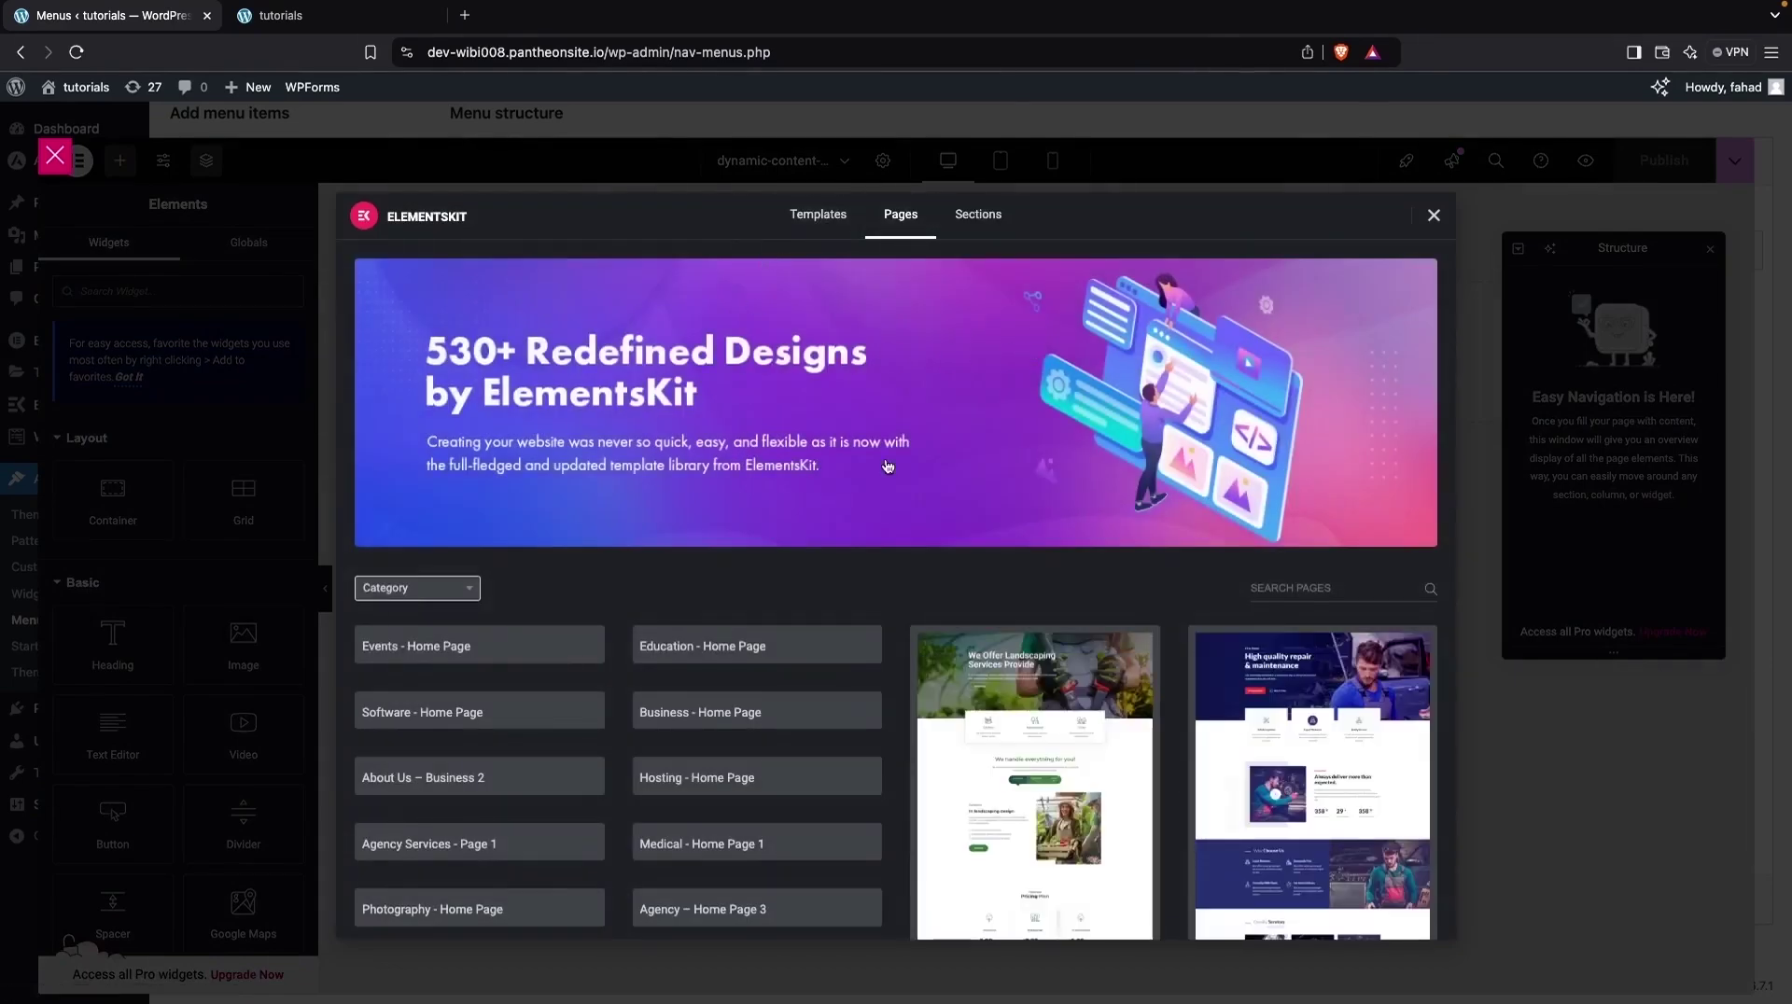
{"action": "left_click", "coordinate": [822, 213]}
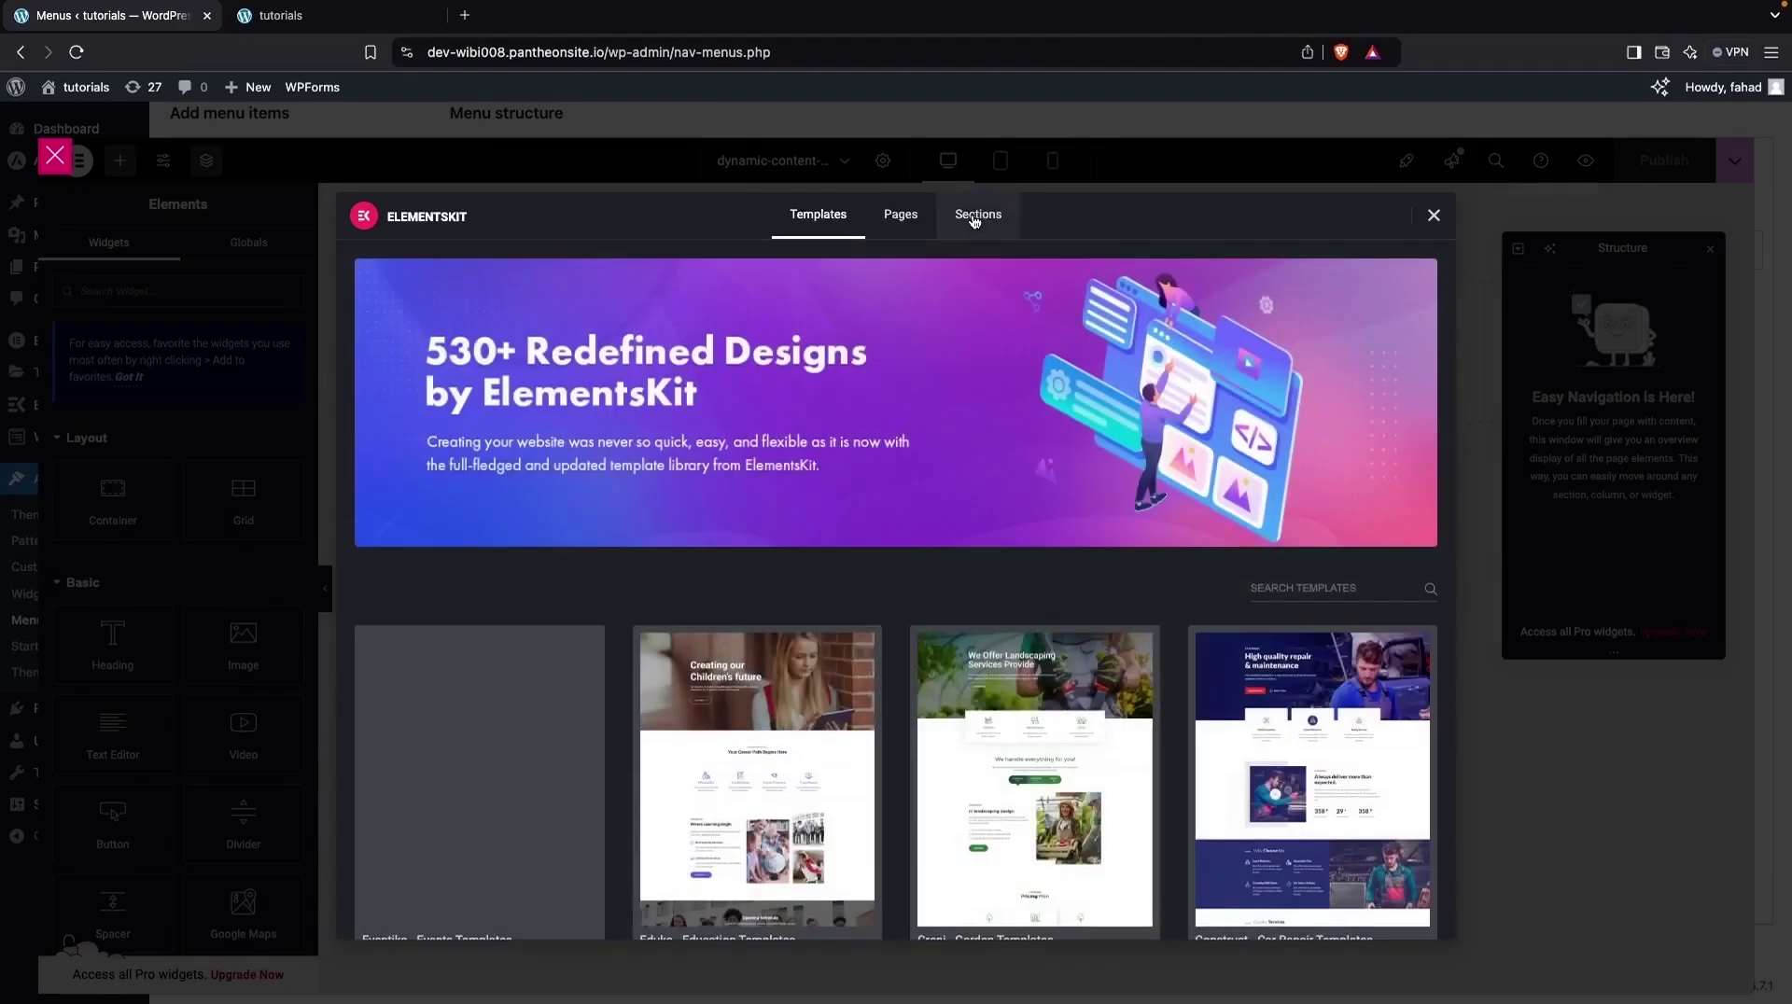
{"action": "left_click", "coordinate": [978, 213]}
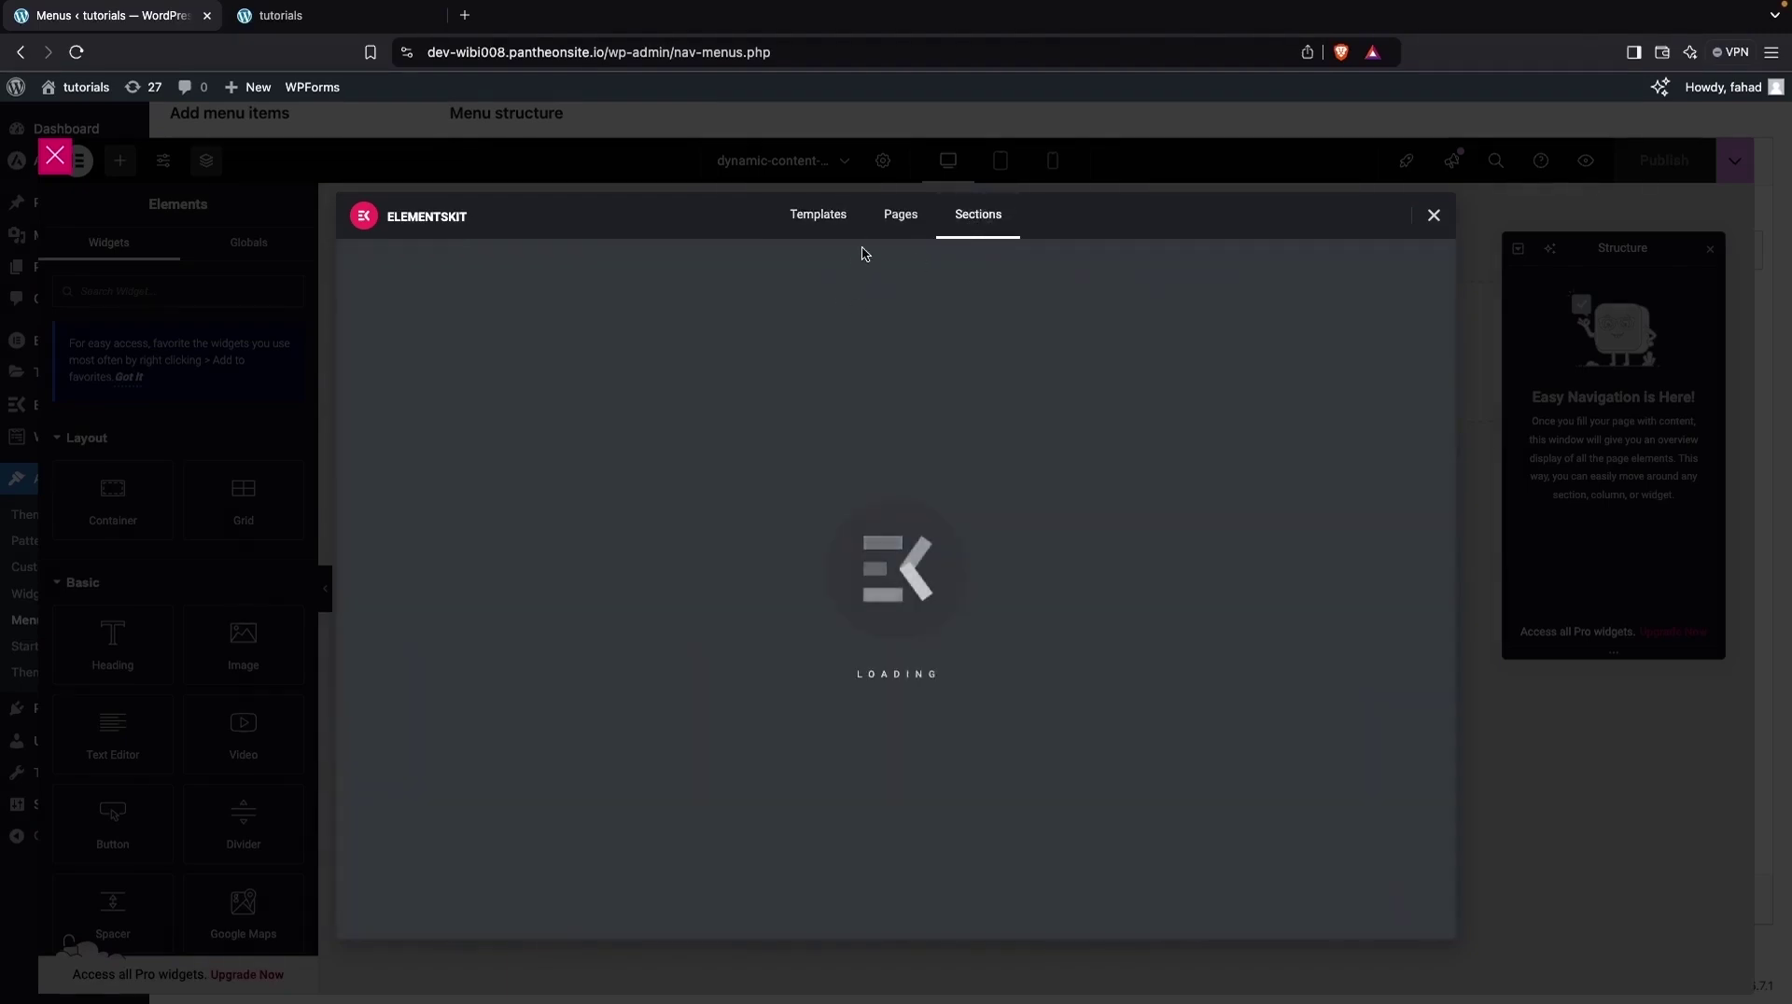
{"action": "scroll", "coordinate": [655, 562], "scroll_direction": "down", "scroll_amount": 5}
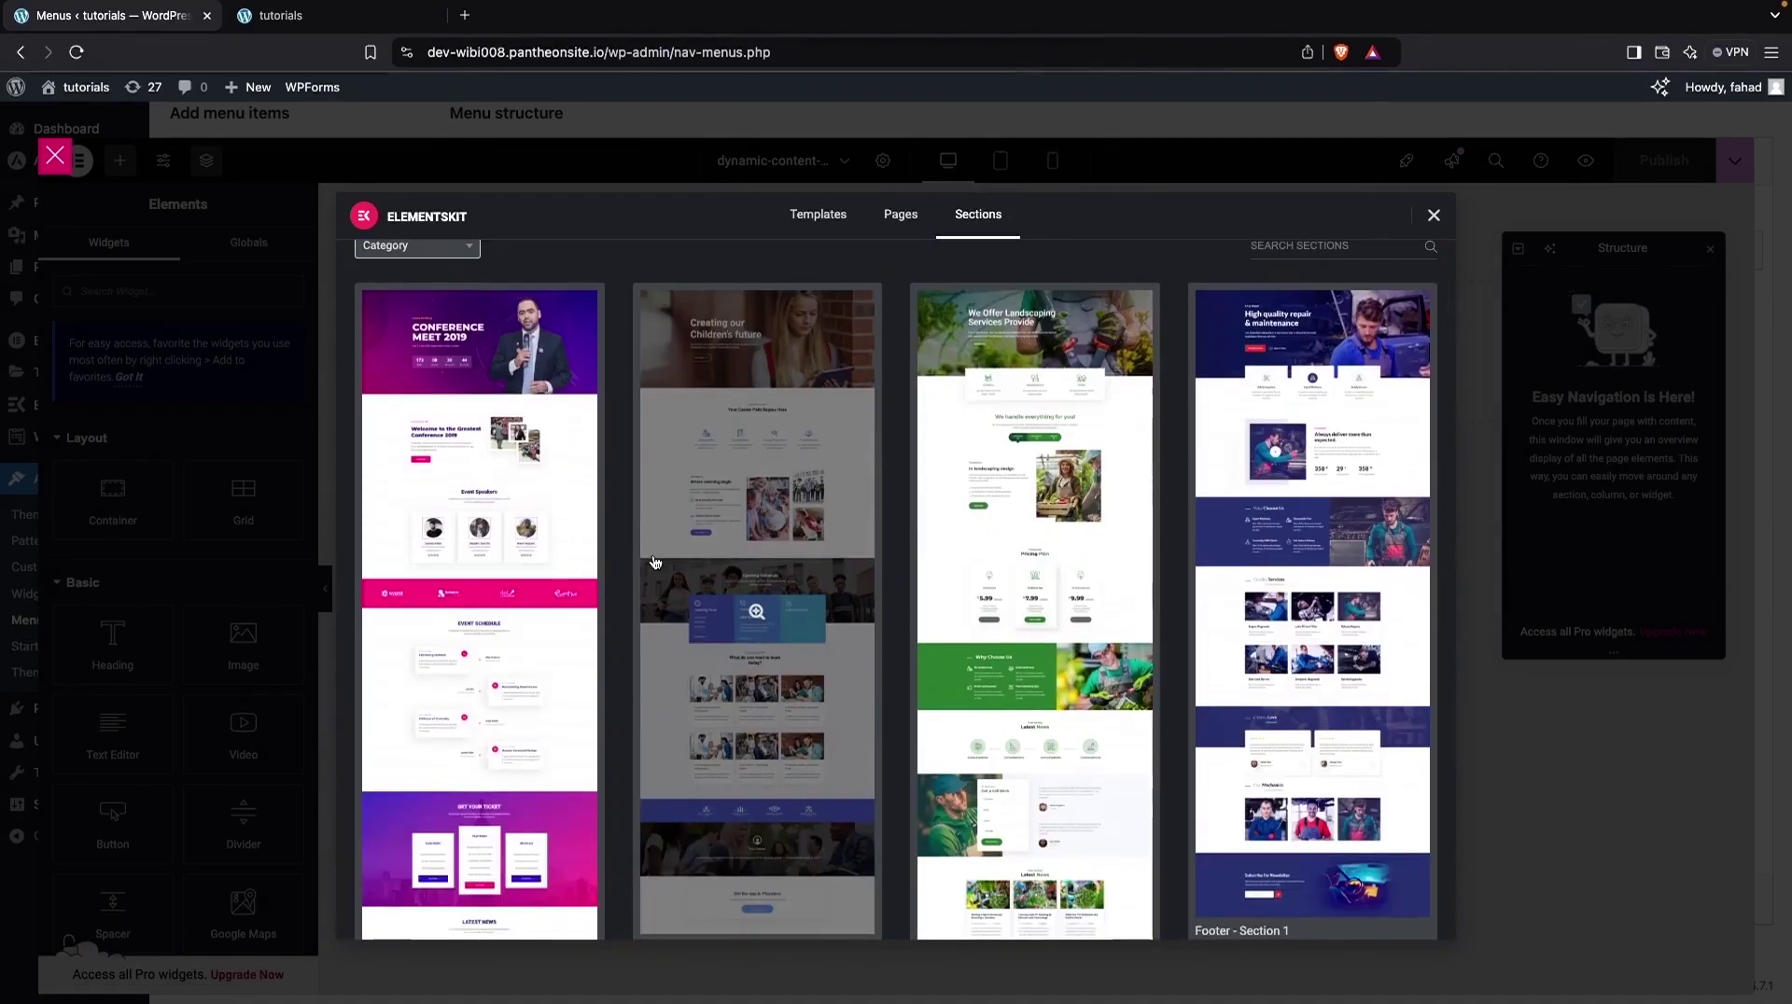
Filter the section templates by the Megamenu category and examine which designs can be inserted and which are premium.
{"action": "scroll", "coordinate": [655, 562], "scroll_direction": "up", "scroll_amount": 2}
{"action": "left_click", "coordinate": [462, 355]}
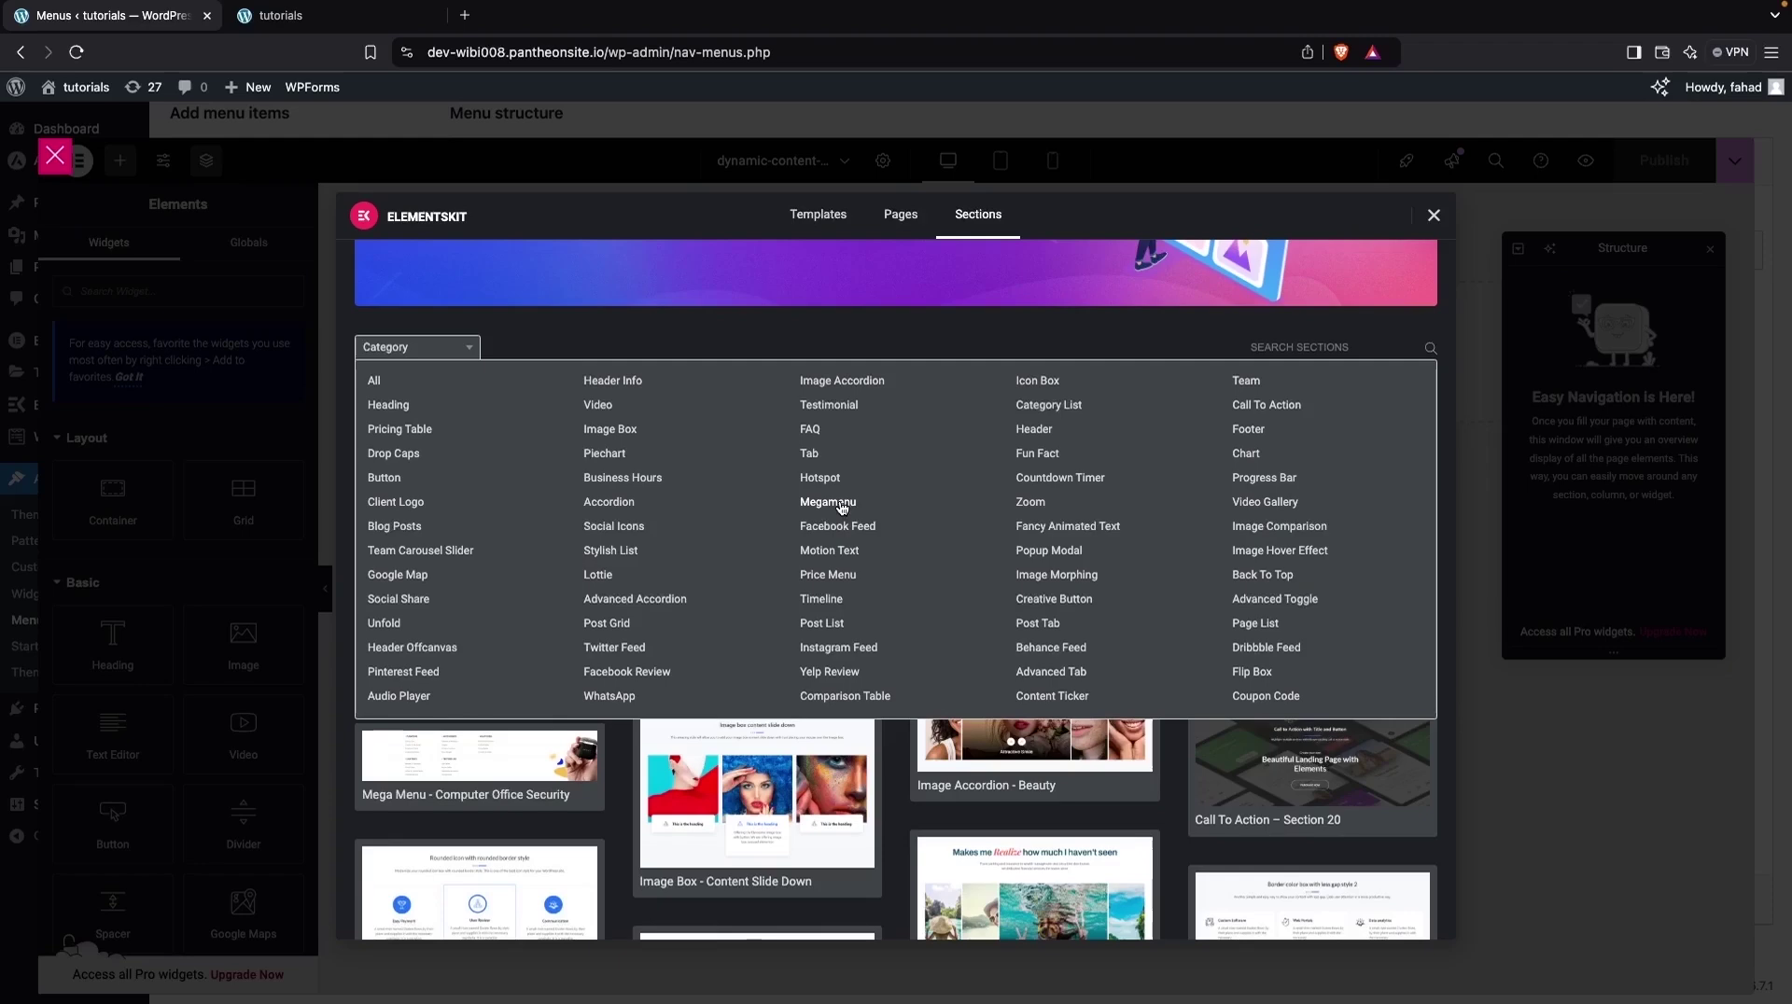
{"action": "left_click", "coordinate": [827, 503]}
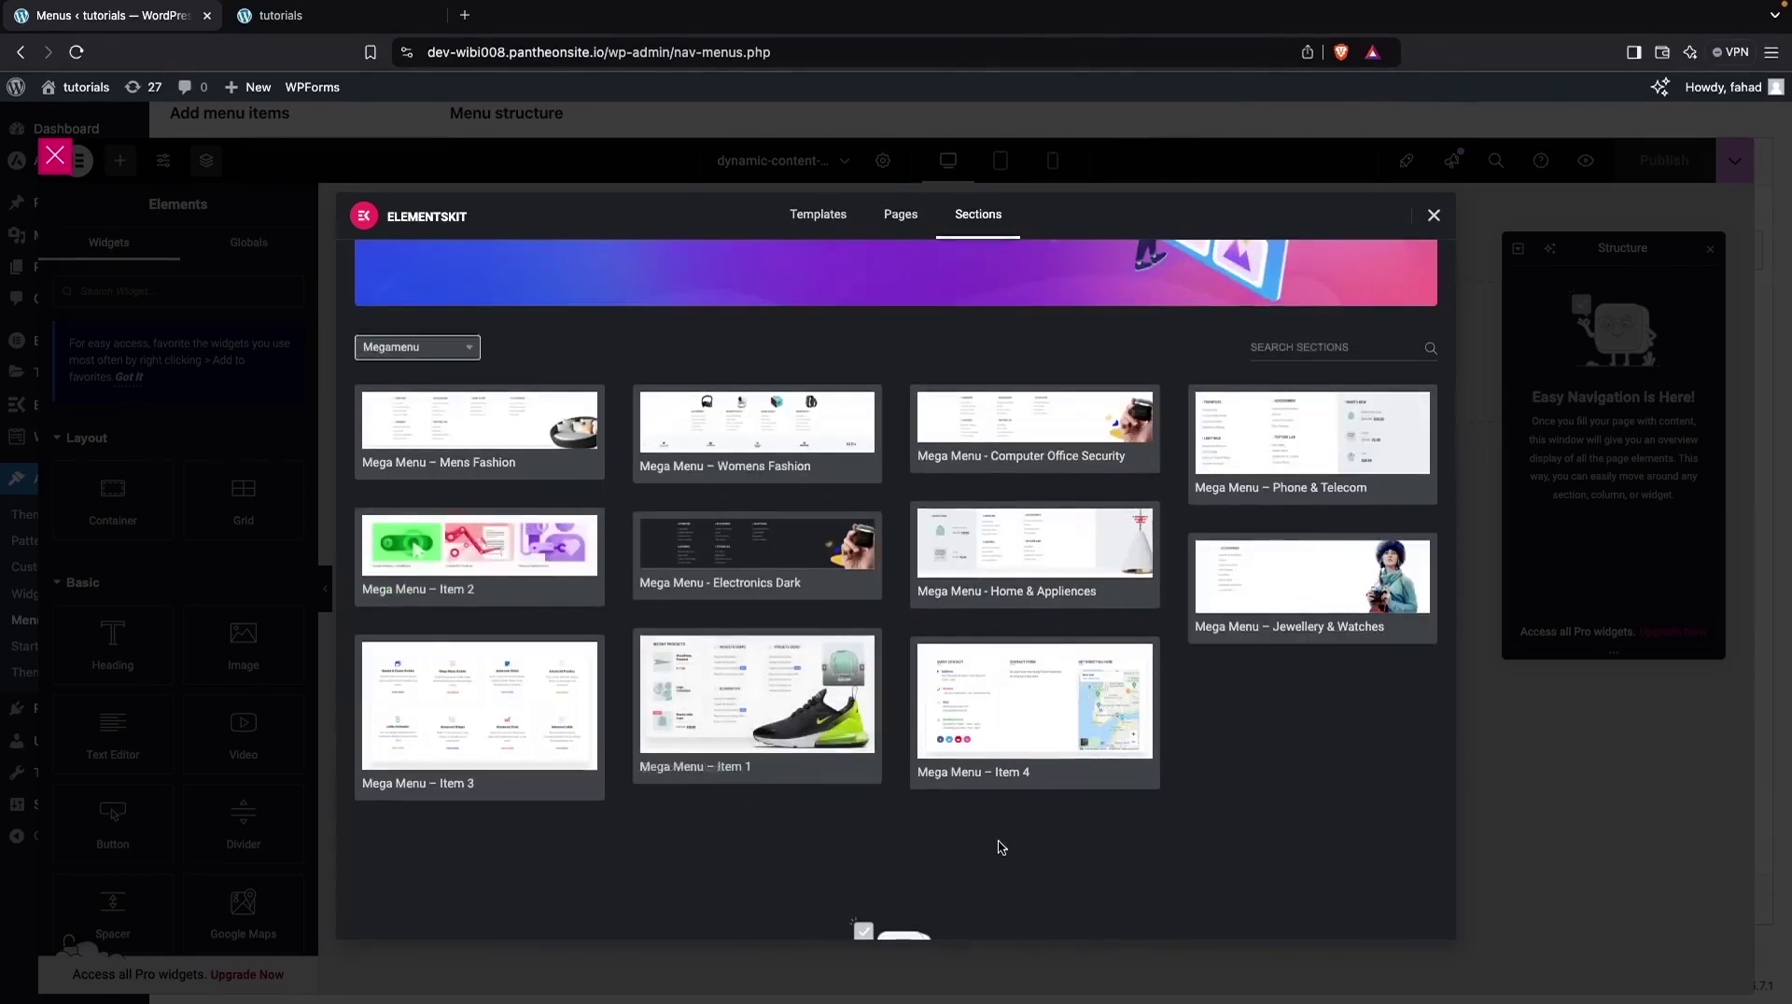
{"action": "mouse_move", "coordinate": [540, 785]}
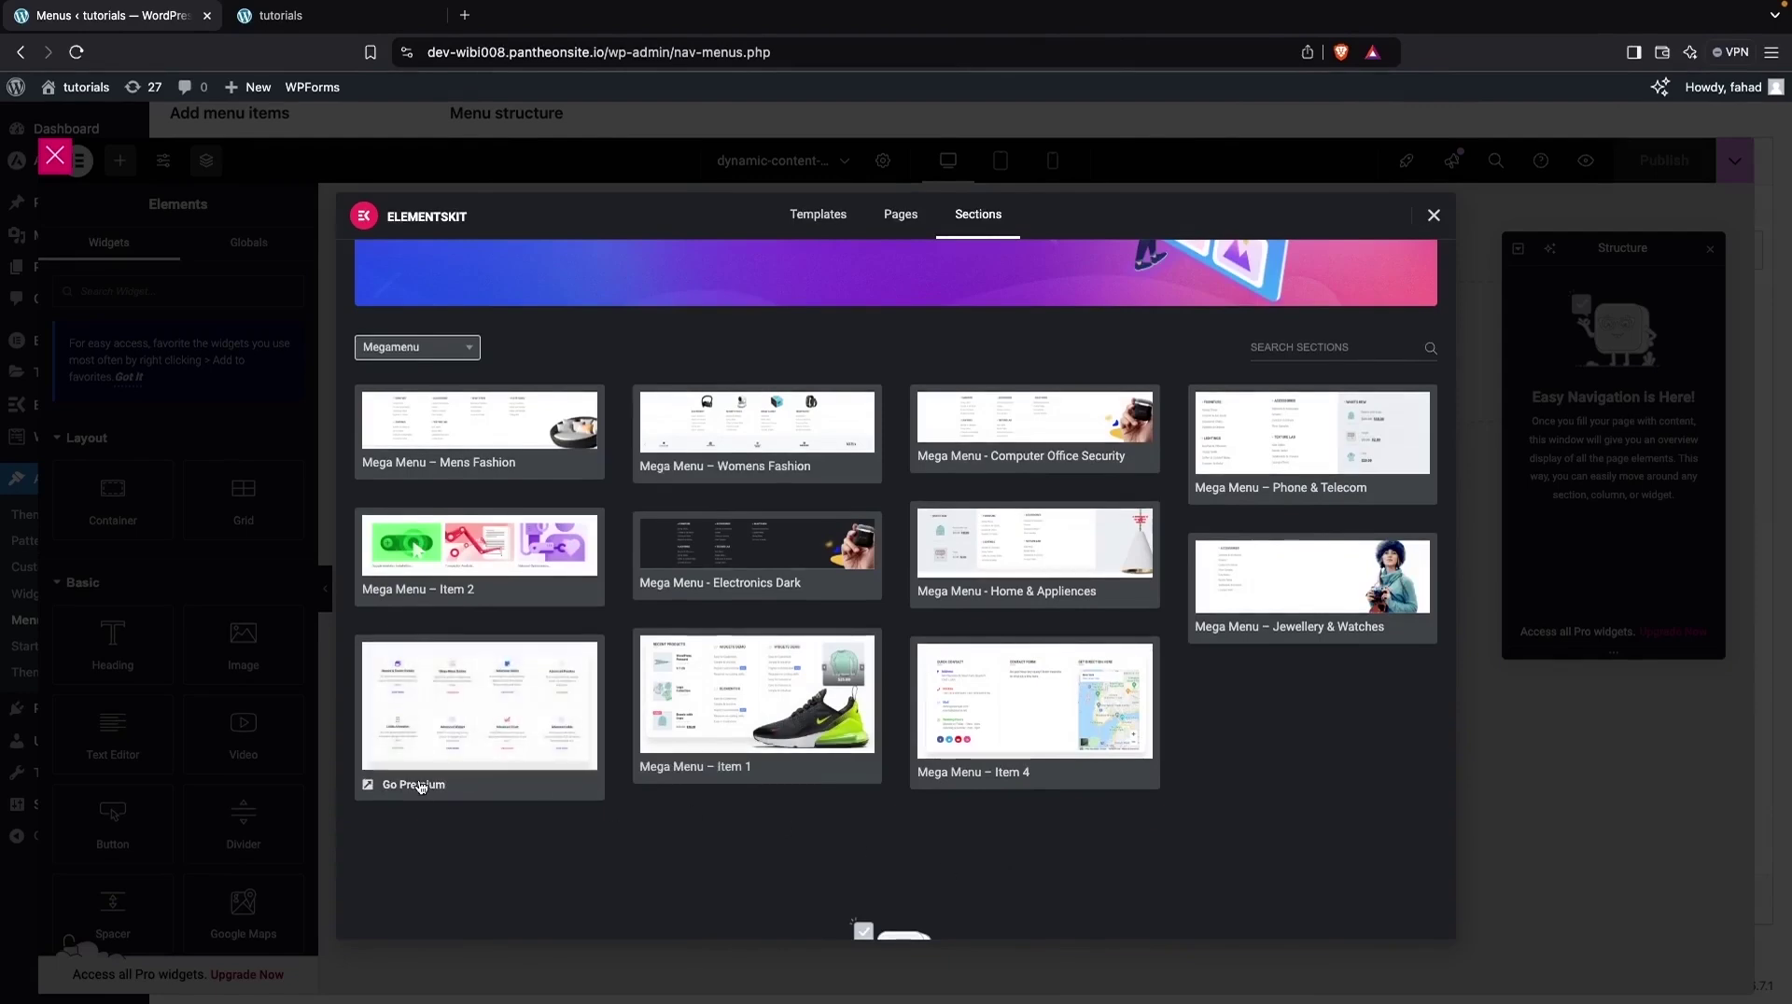
{"action": "mouse_move", "coordinate": [560, 726]}
{"action": "mouse_move", "coordinate": [517, 573]}
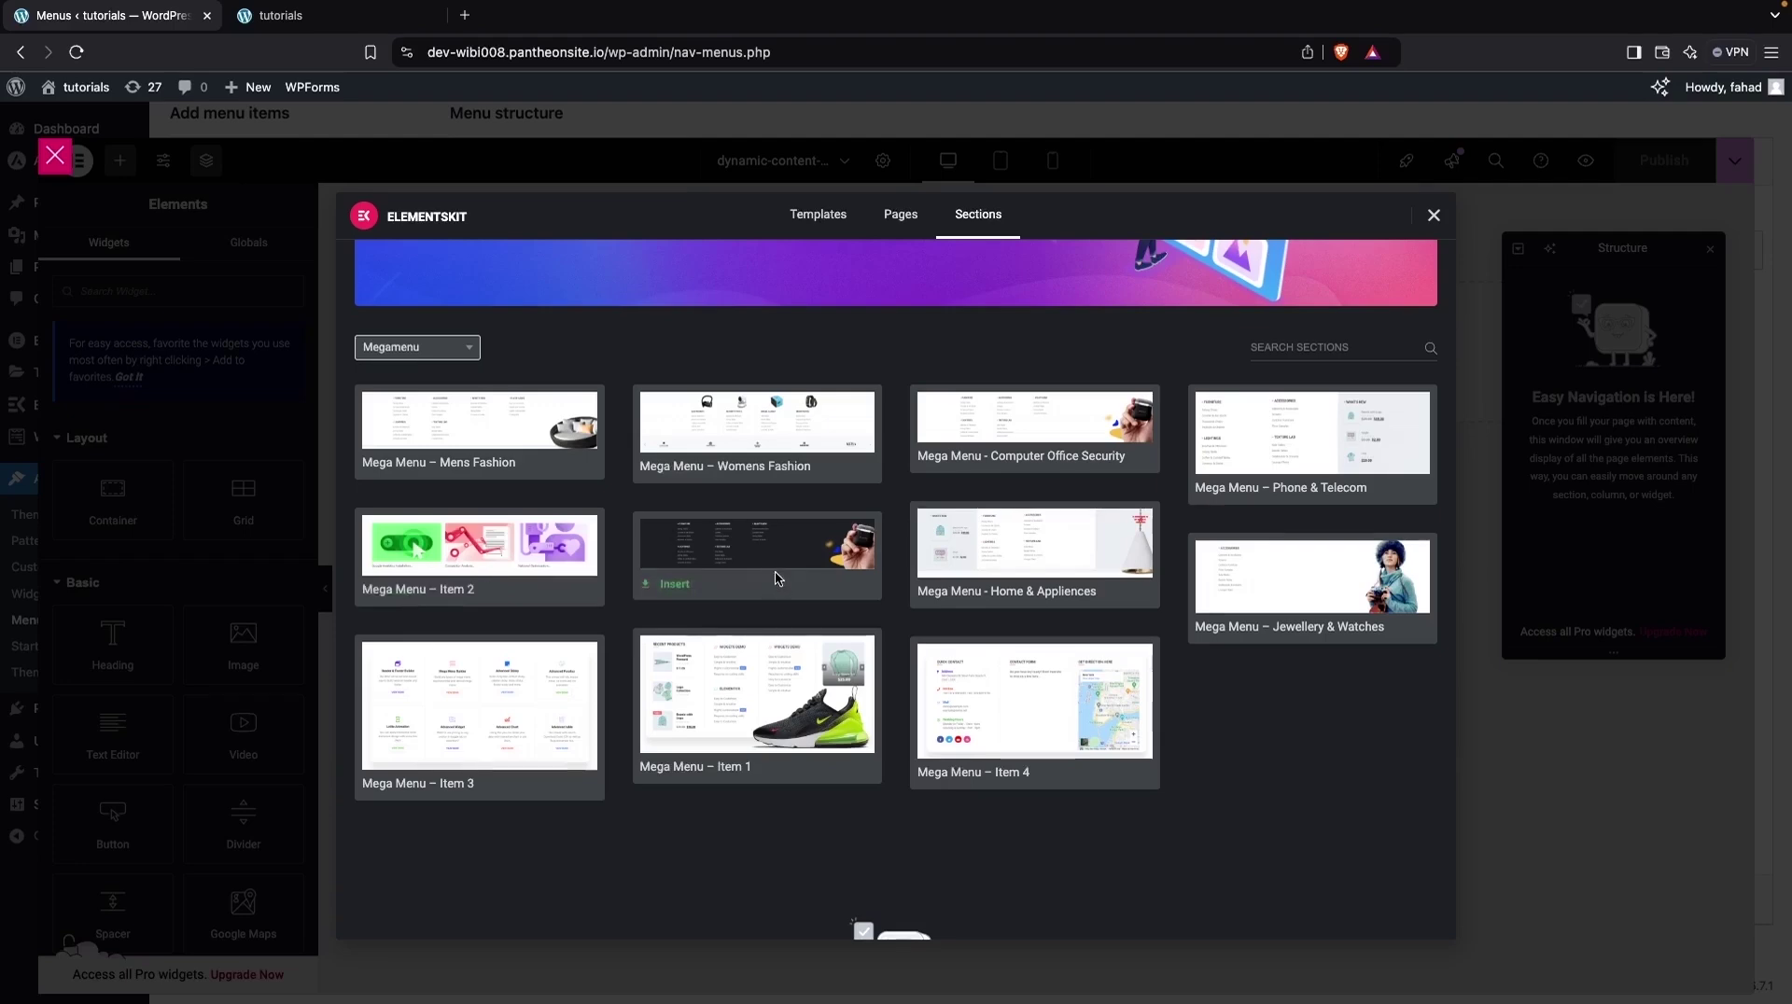
{"action": "mouse_move", "coordinate": [513, 437]}
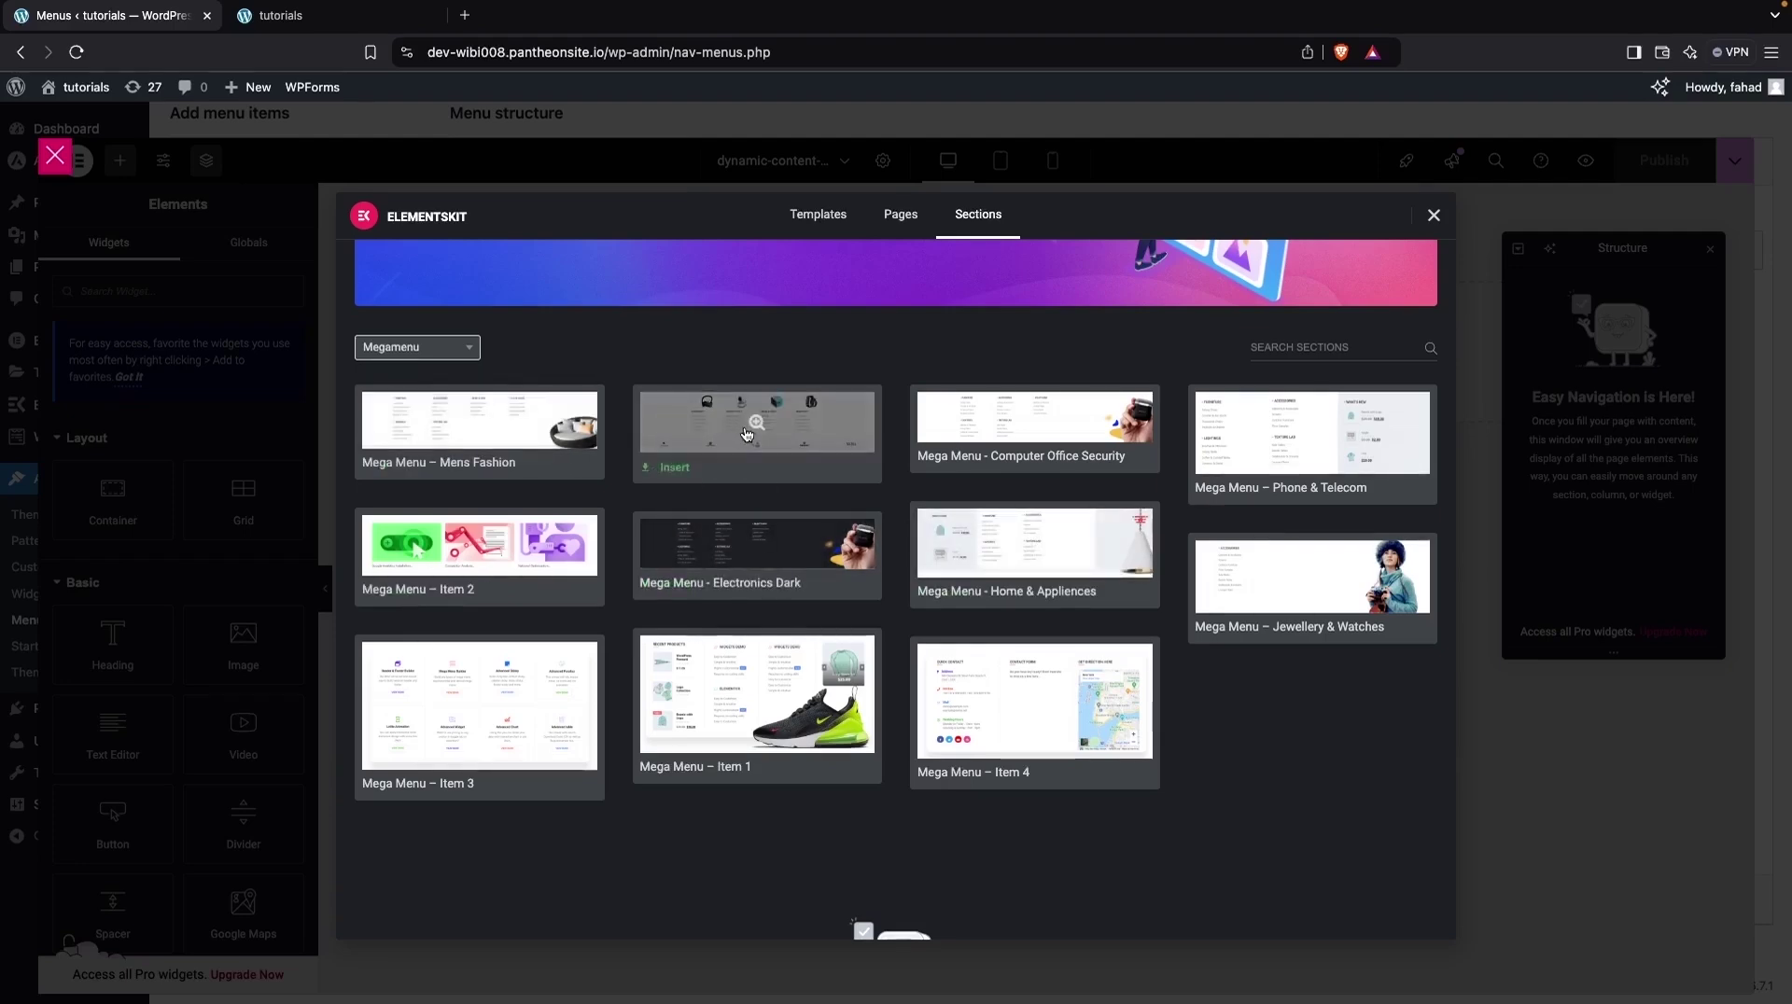
{"action": "mouse_move", "coordinate": [768, 453]}
Search the section templates of all categories for "team" and insert the Team - Demo 21 section.
{"action": "left_click", "coordinate": [466, 348]}
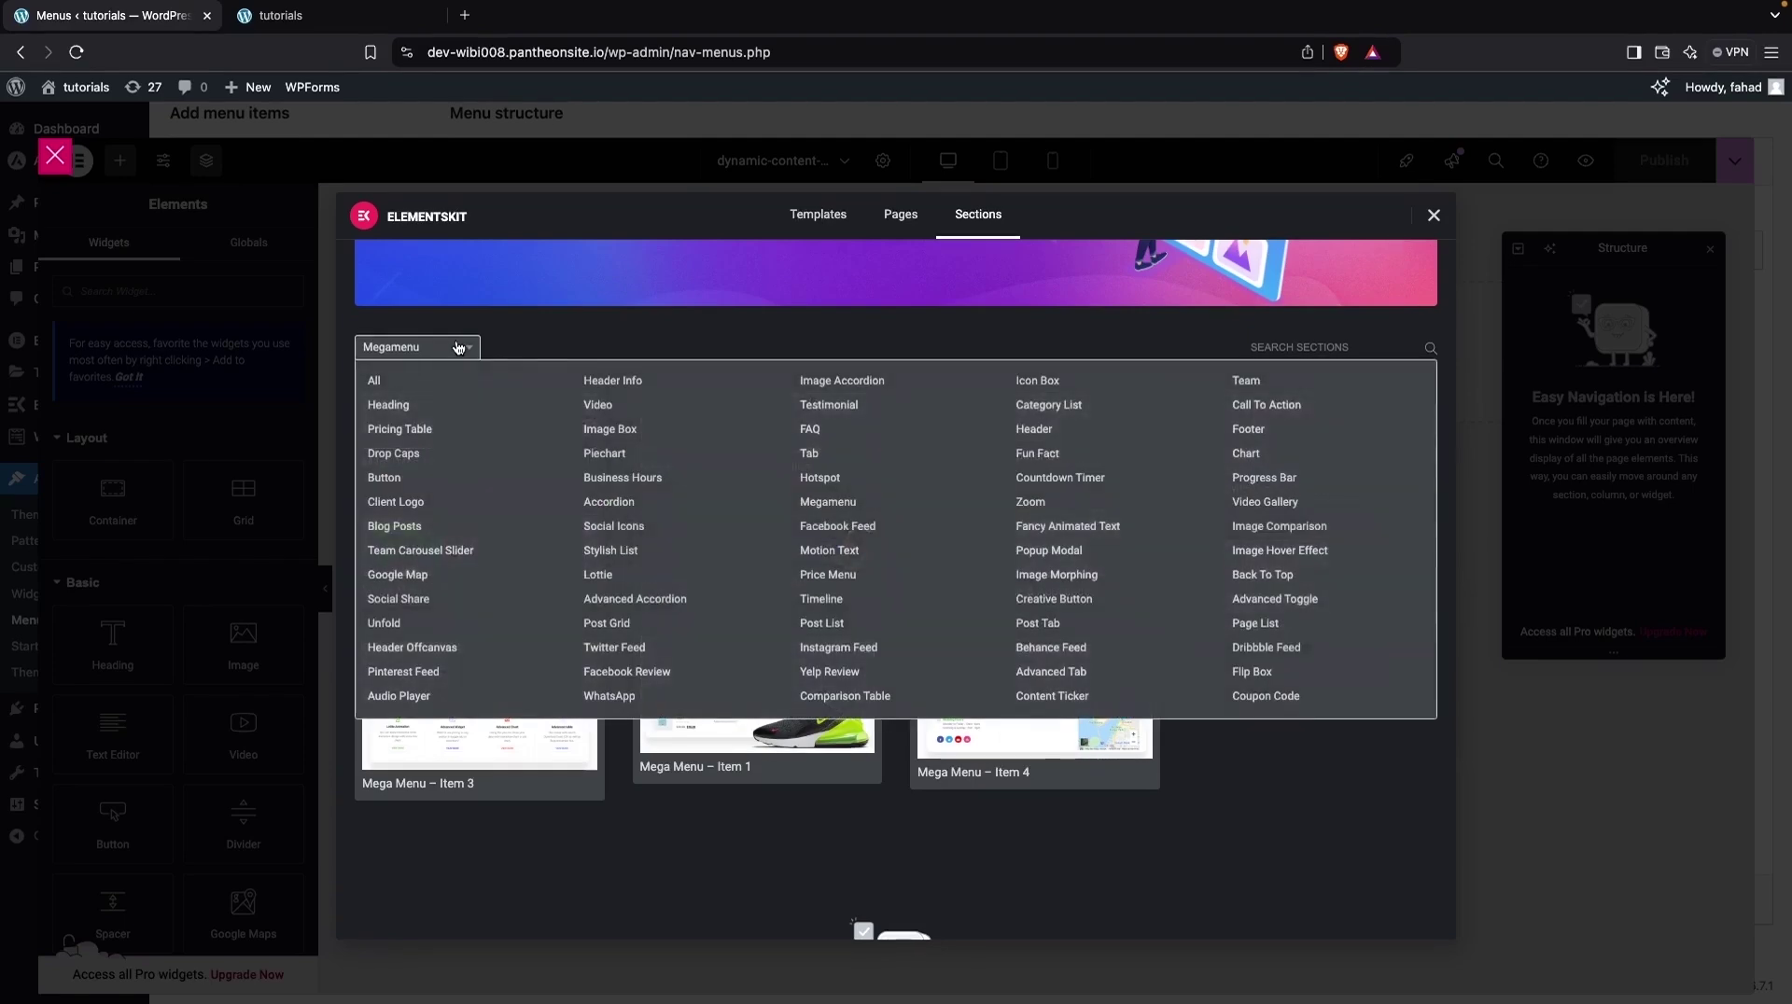
{"action": "left_click", "coordinate": [378, 382]}
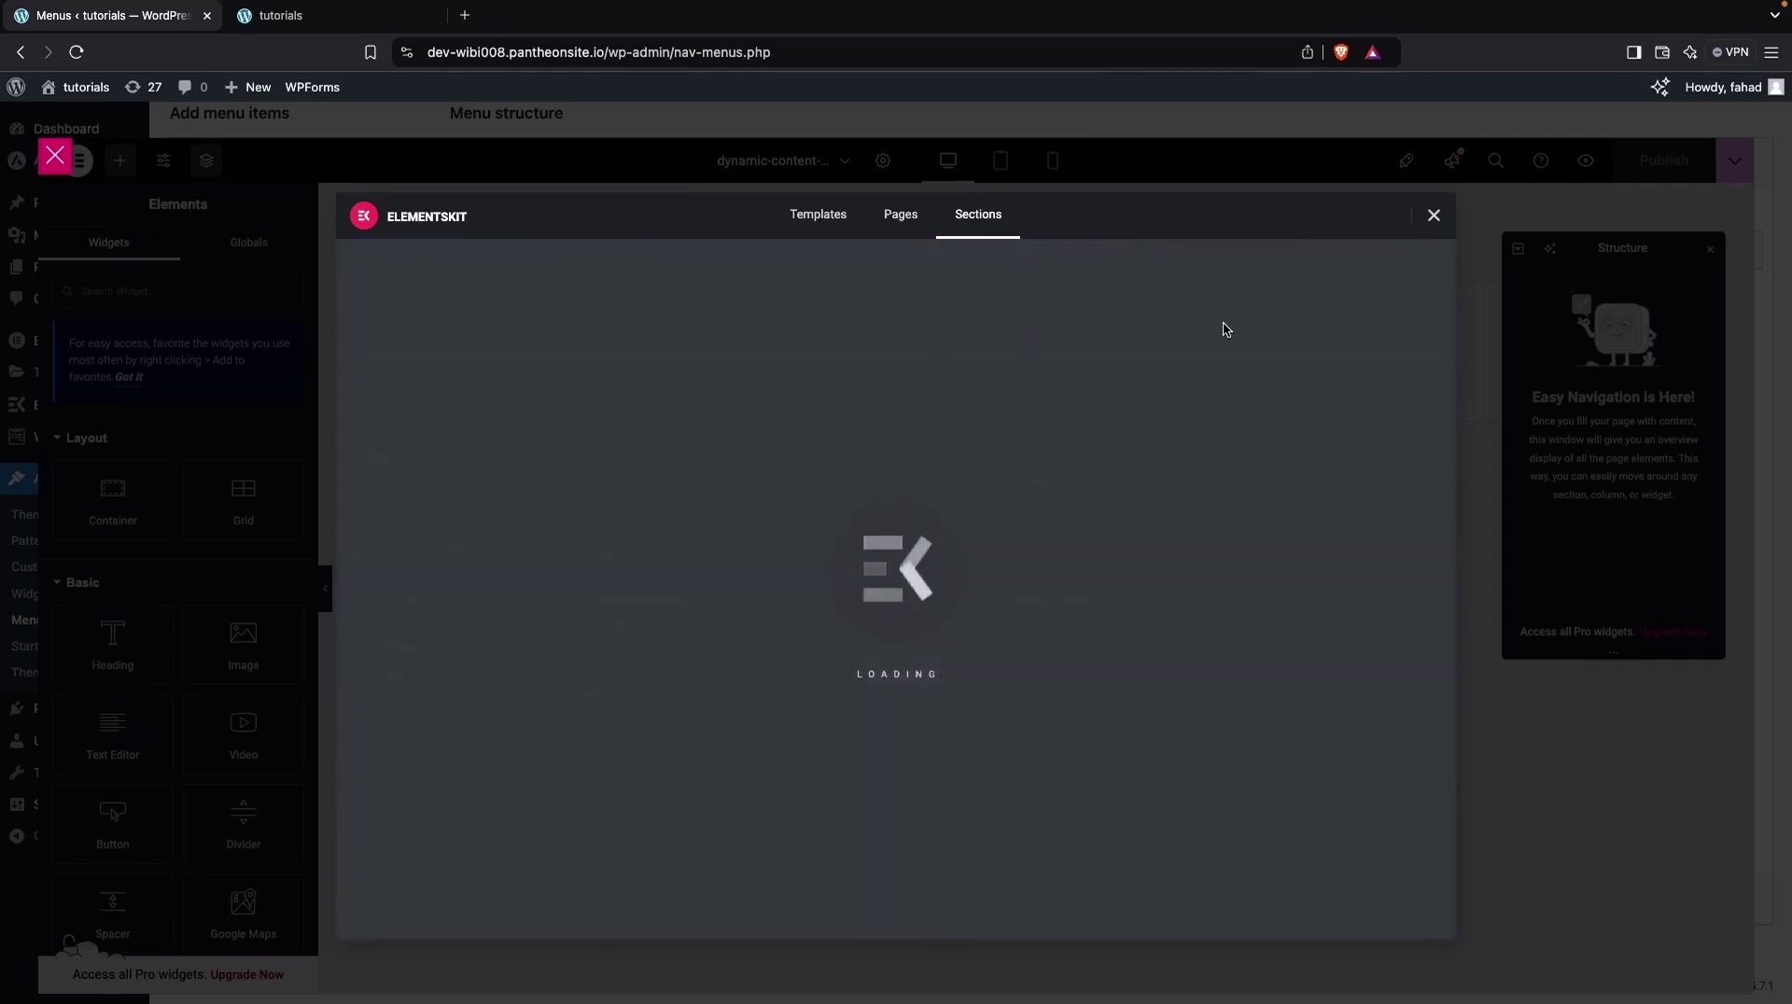
{"action": "type", "text": "team"}
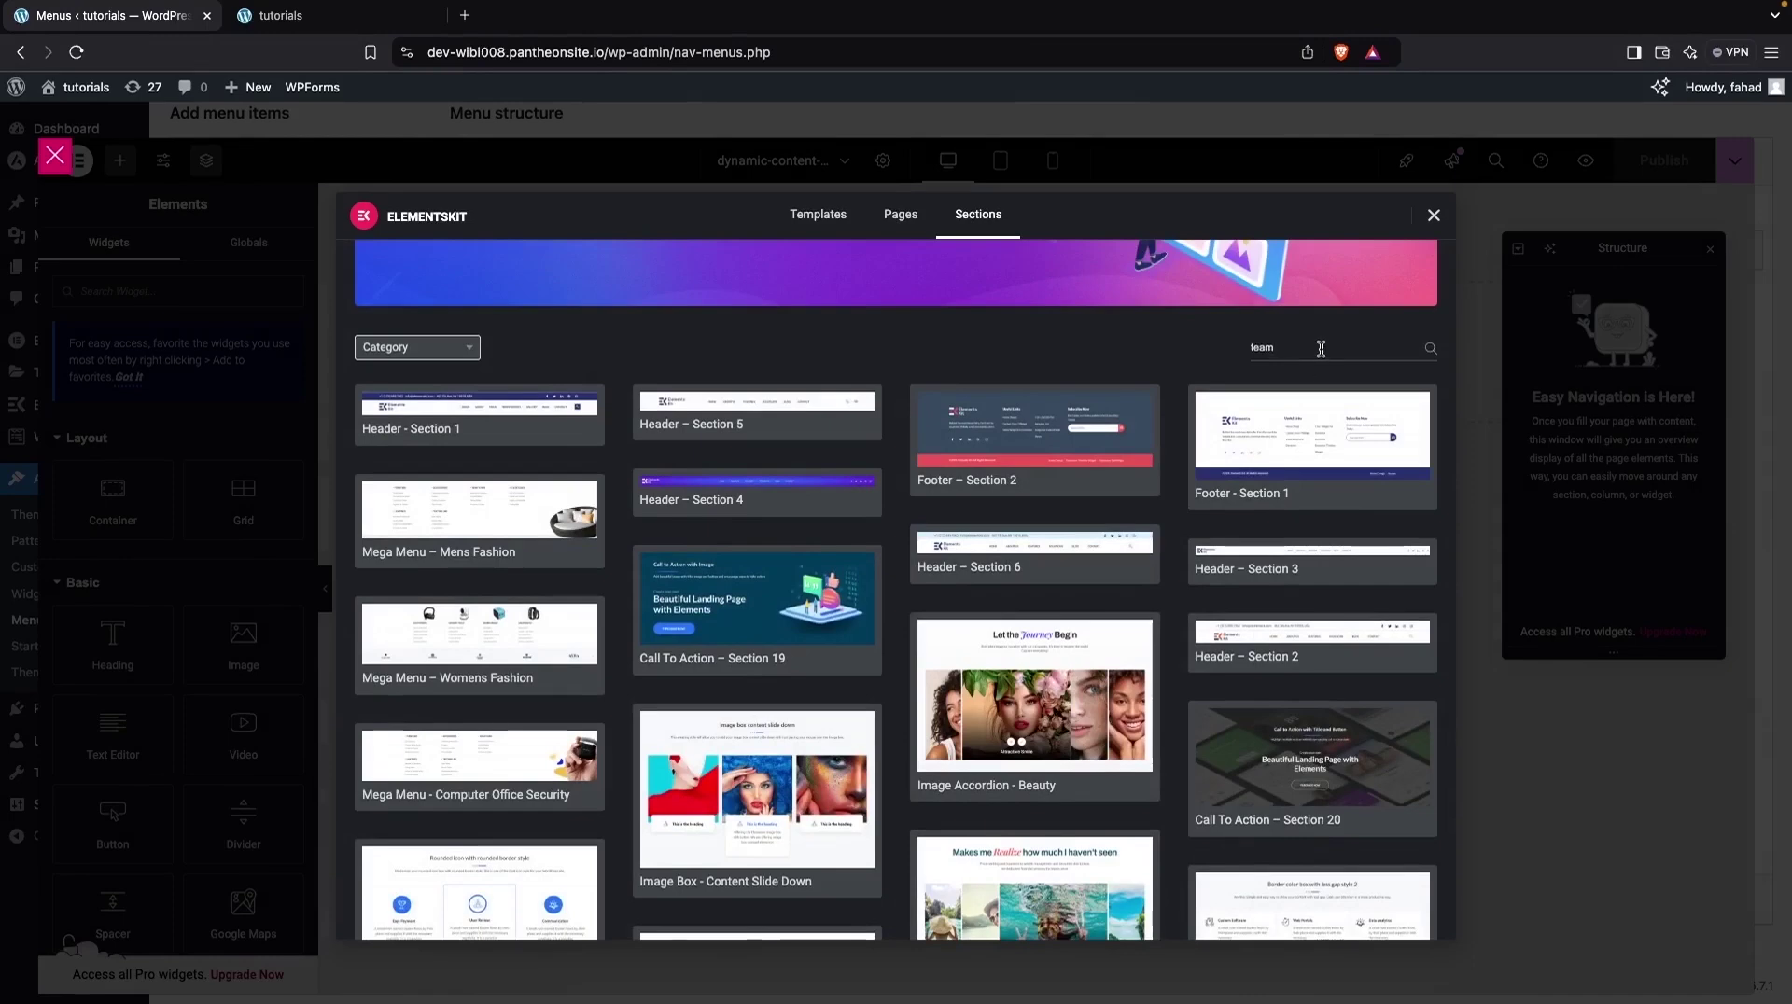
{"action": "key", "text": "Return"}
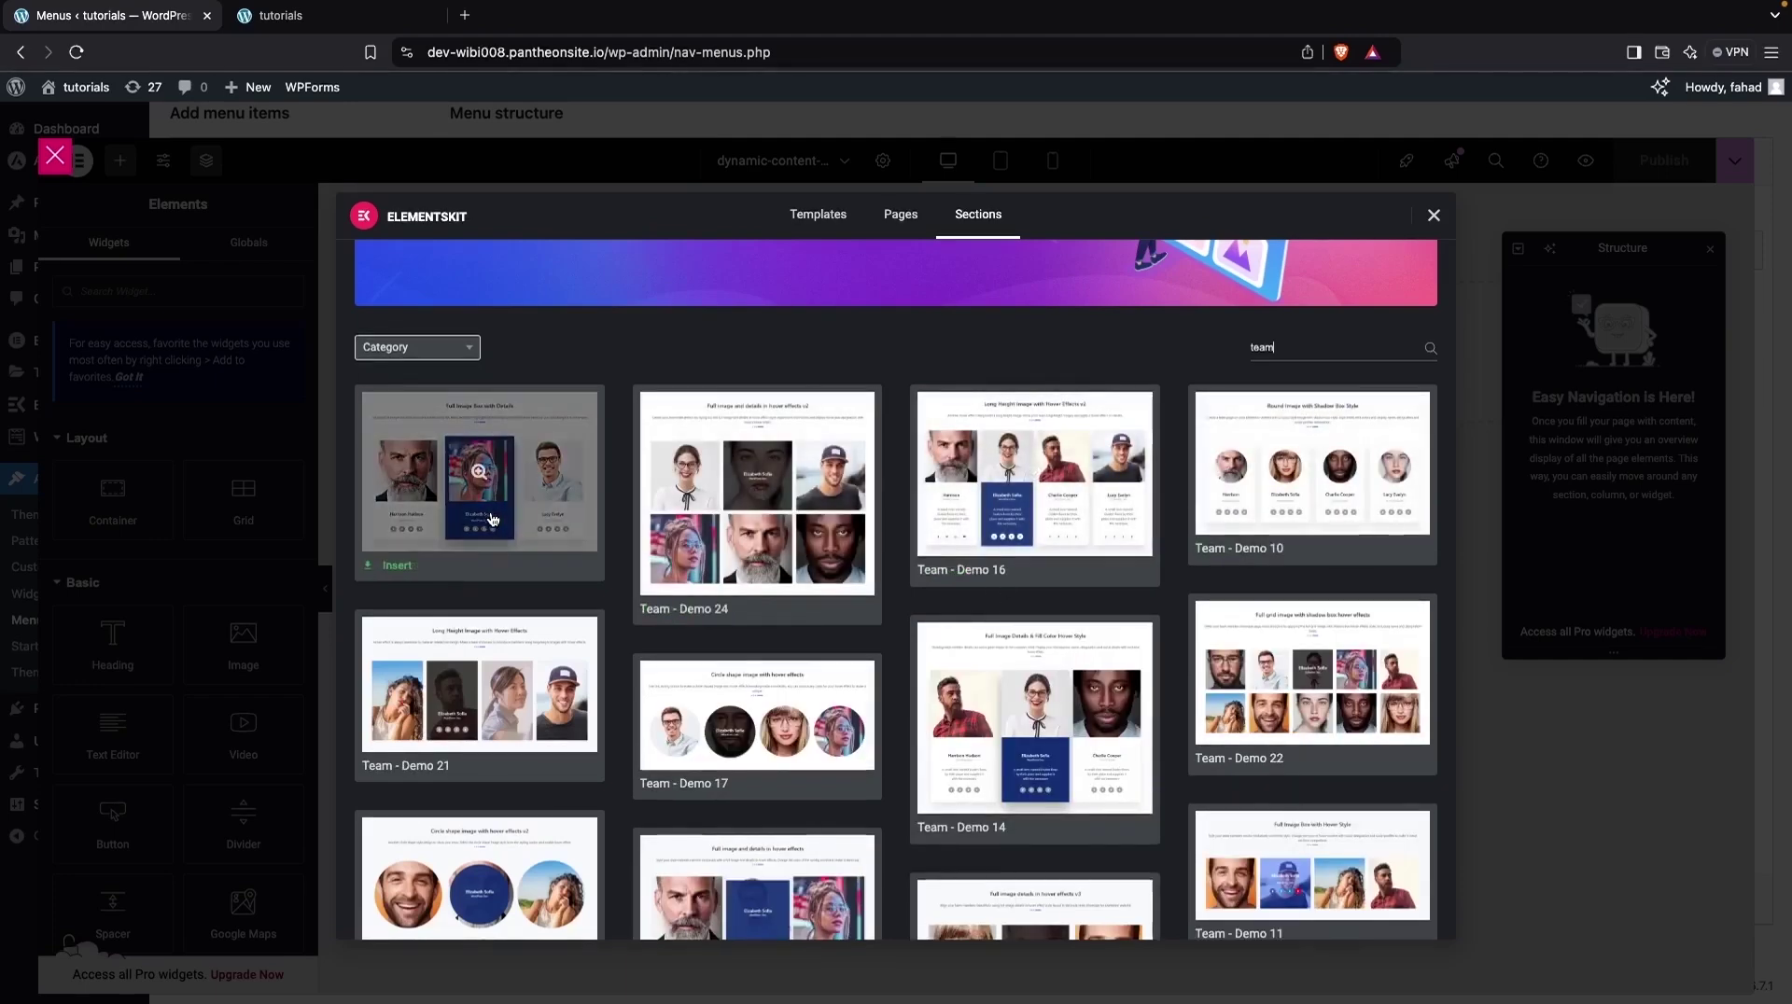
{"action": "scroll", "coordinate": [485, 709], "scroll_direction": "down", "scroll_amount": 1}
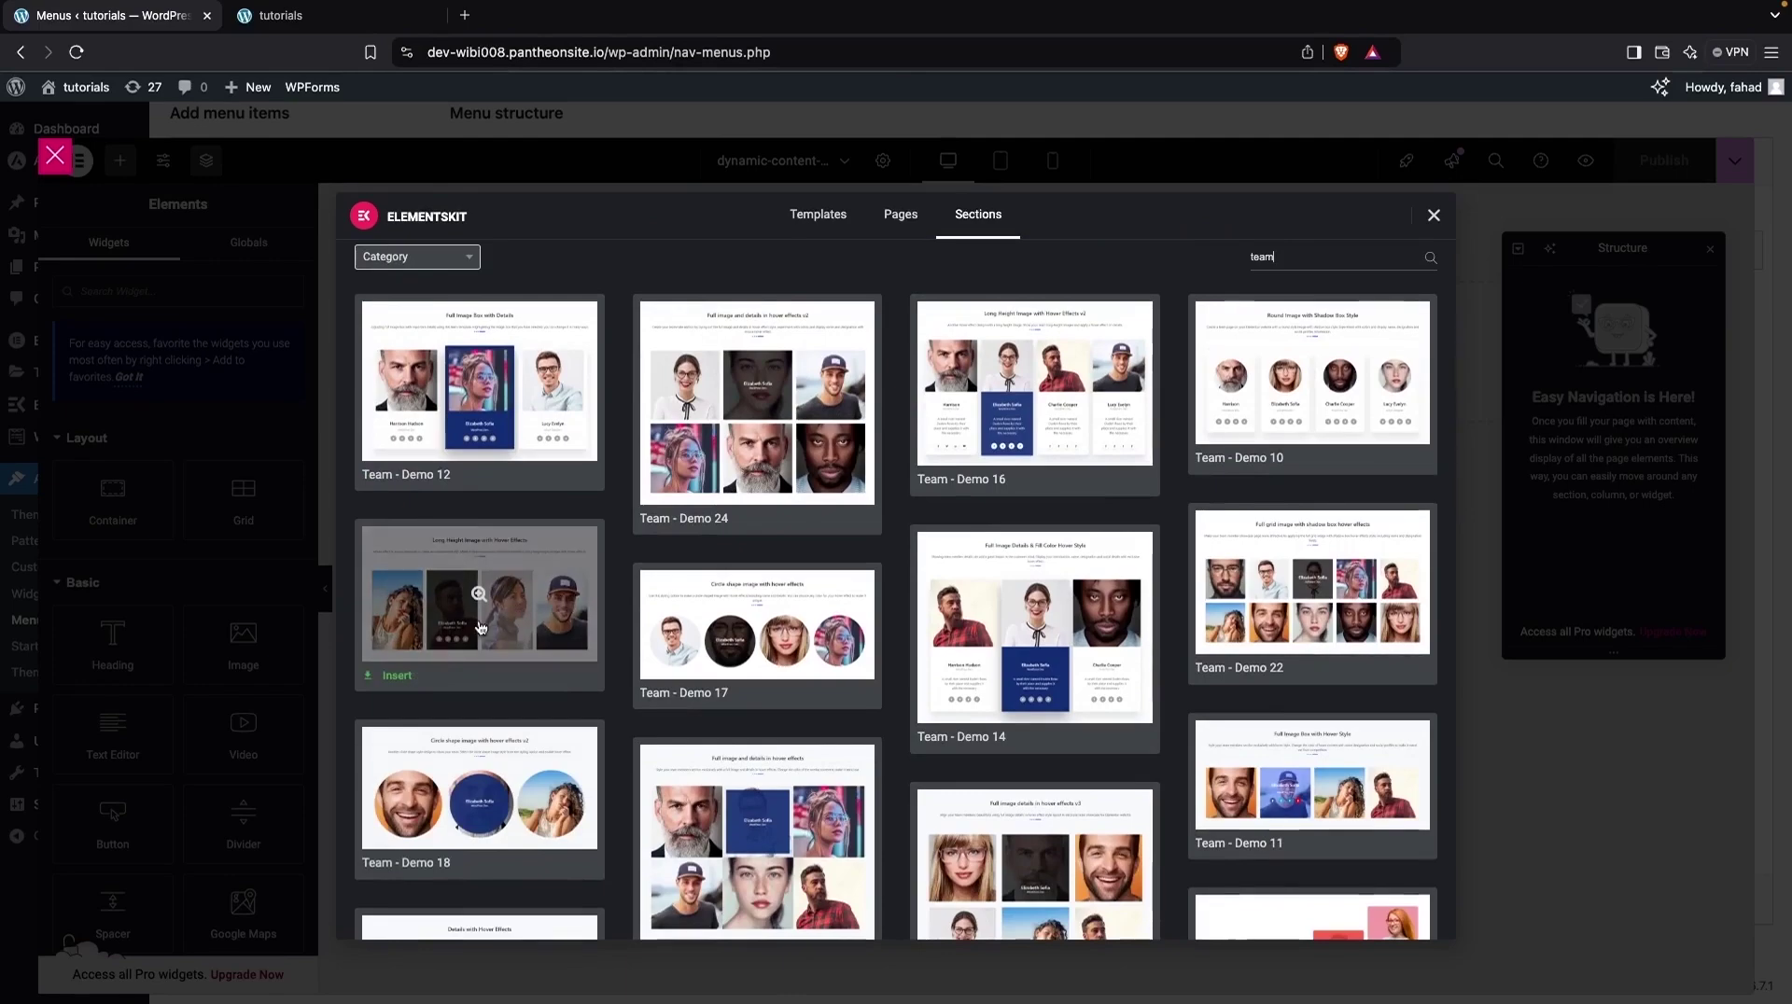
{"action": "left_click", "coordinate": [396, 675]}
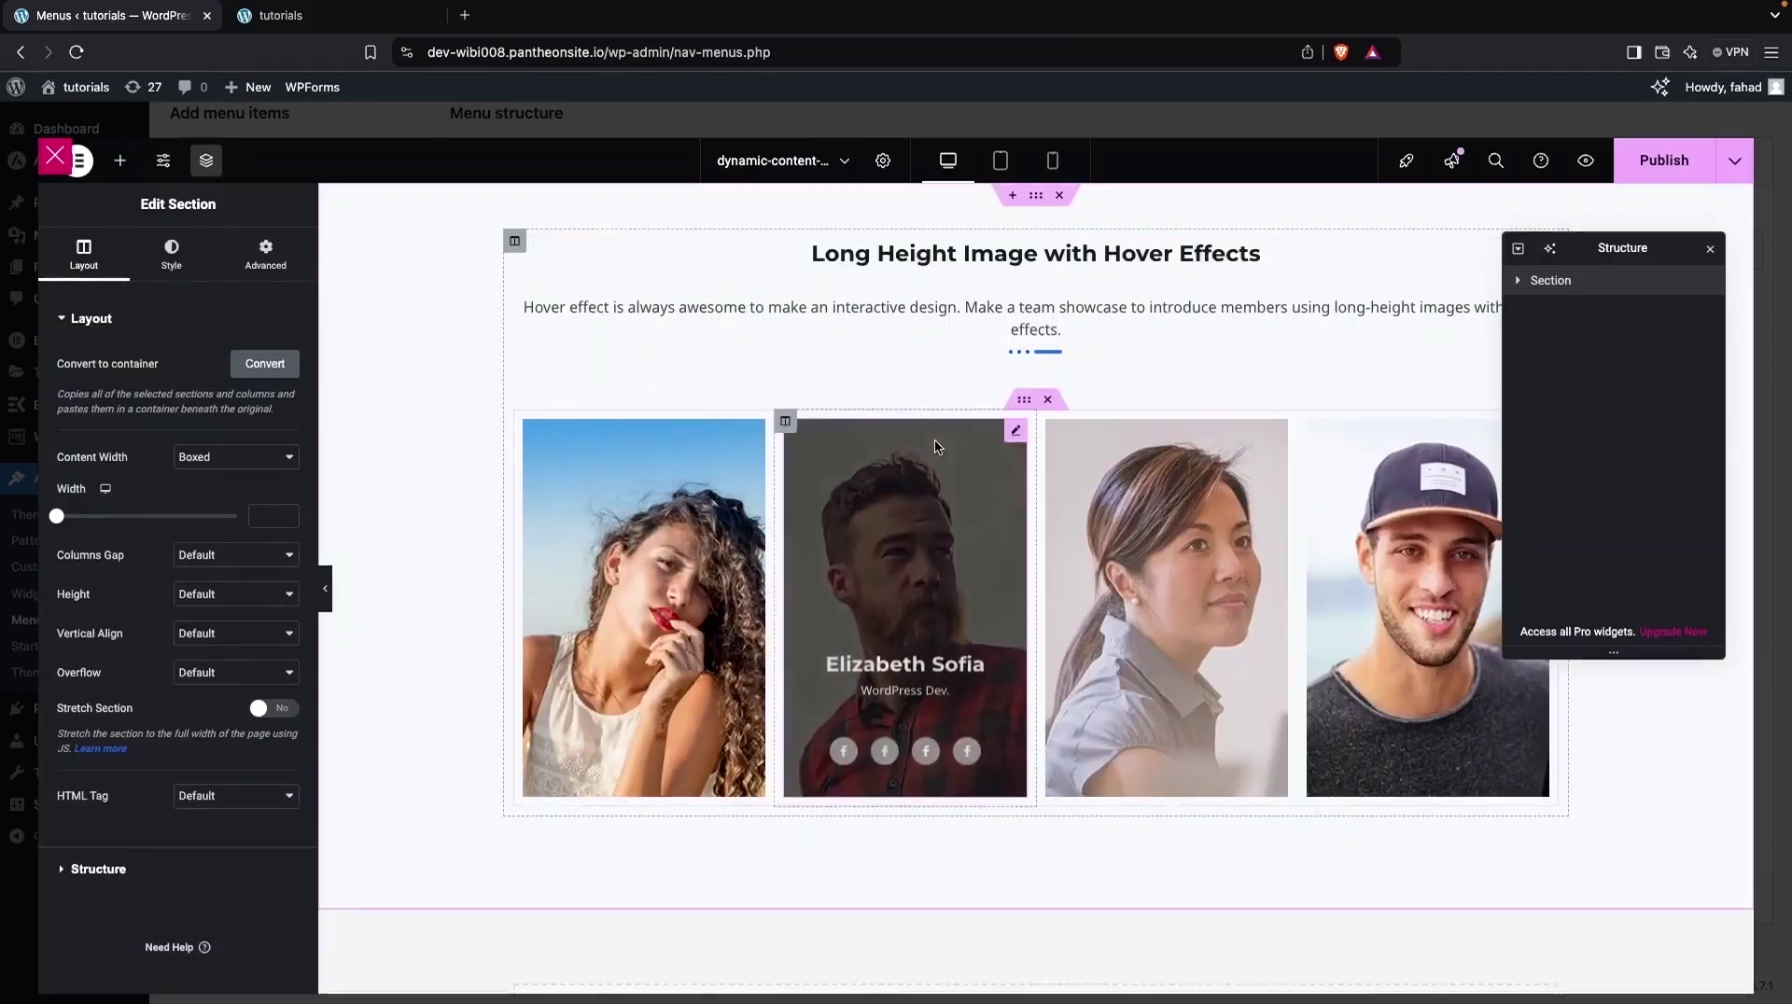
Review the content settings of the first two team member widgets, and publish the About mega menu content, closing its editor.
{"action": "left_click", "coordinate": [647, 560]}
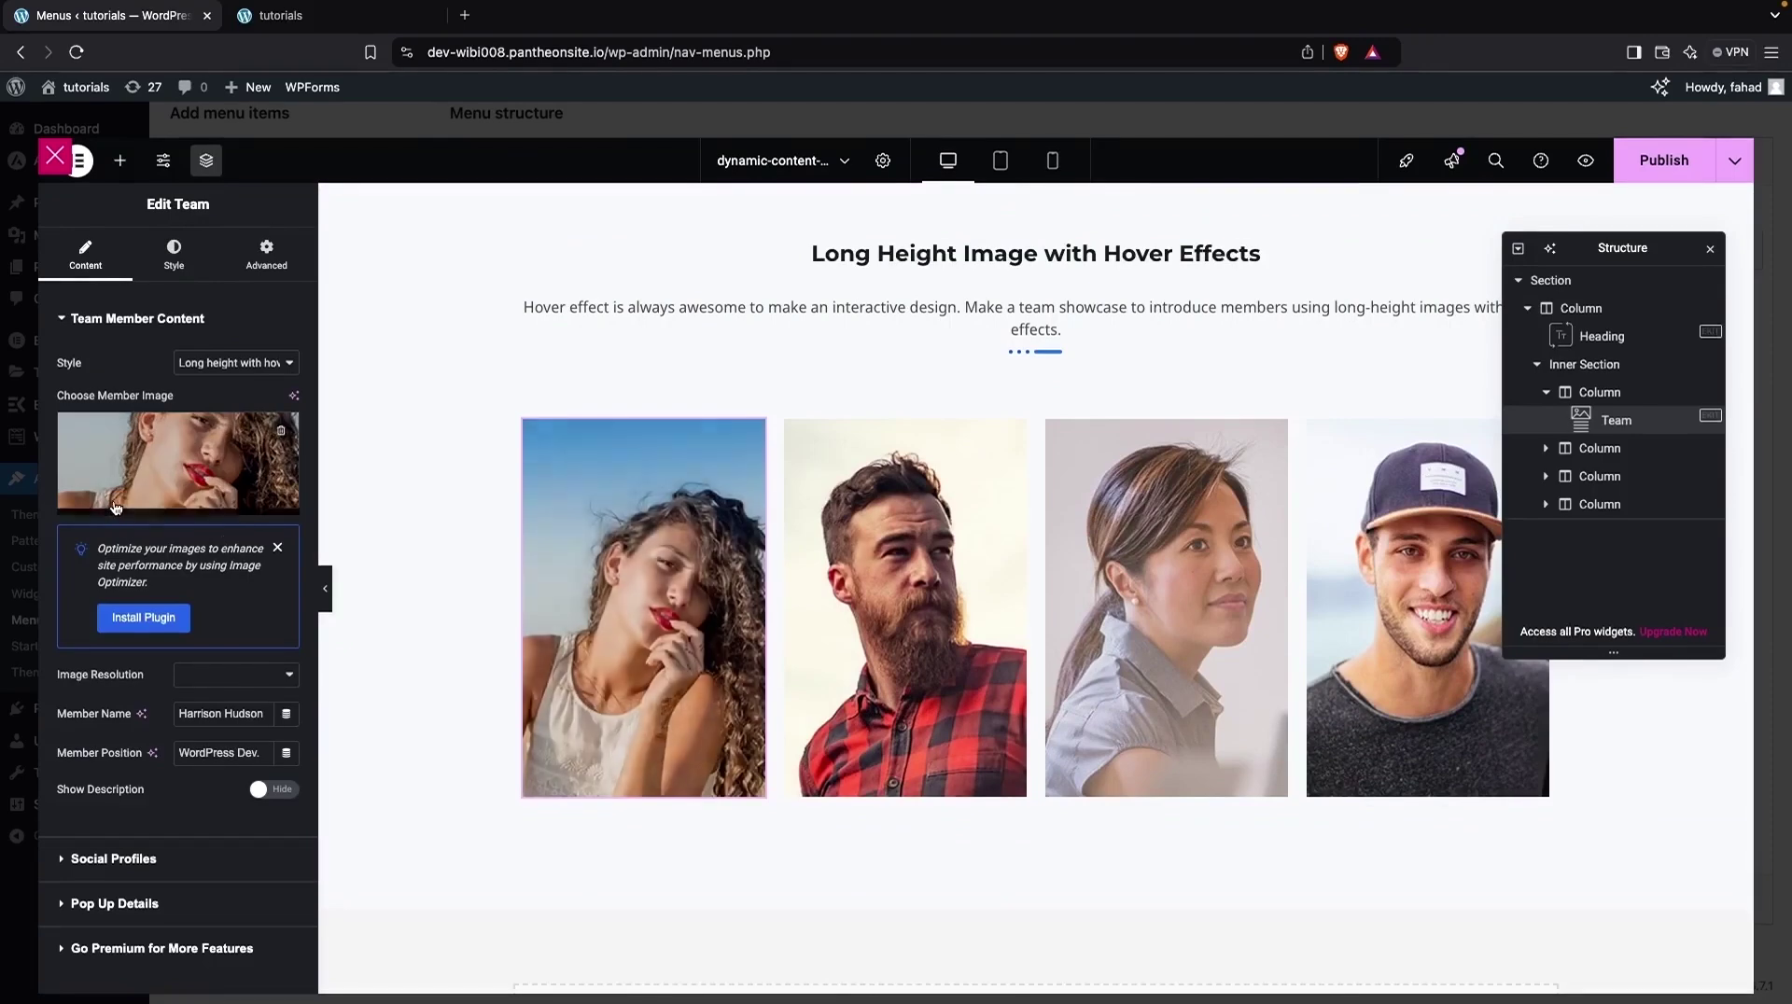
{"action": "left_click", "coordinate": [699, 307]}
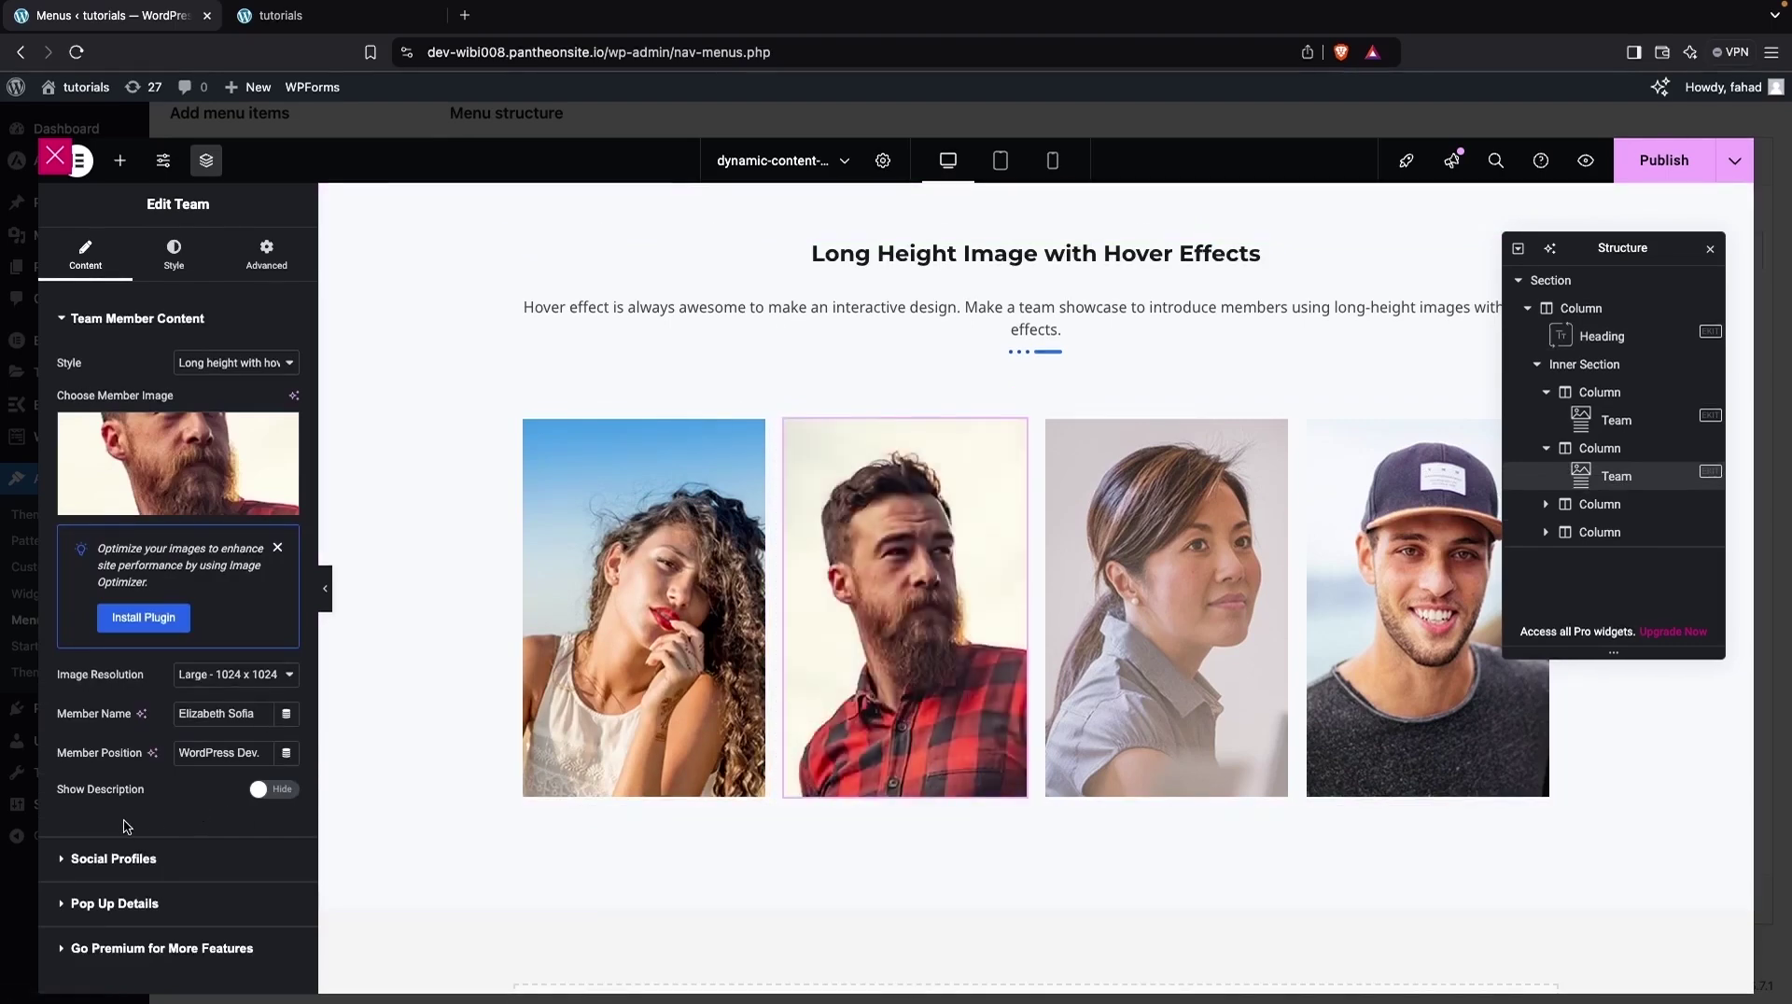
{"action": "scroll", "coordinate": [126, 828], "scroll_direction": "down", "scroll_amount": 3}
{"action": "scroll", "coordinate": [126, 828], "scroll_direction": "up", "scroll_amount": 2}
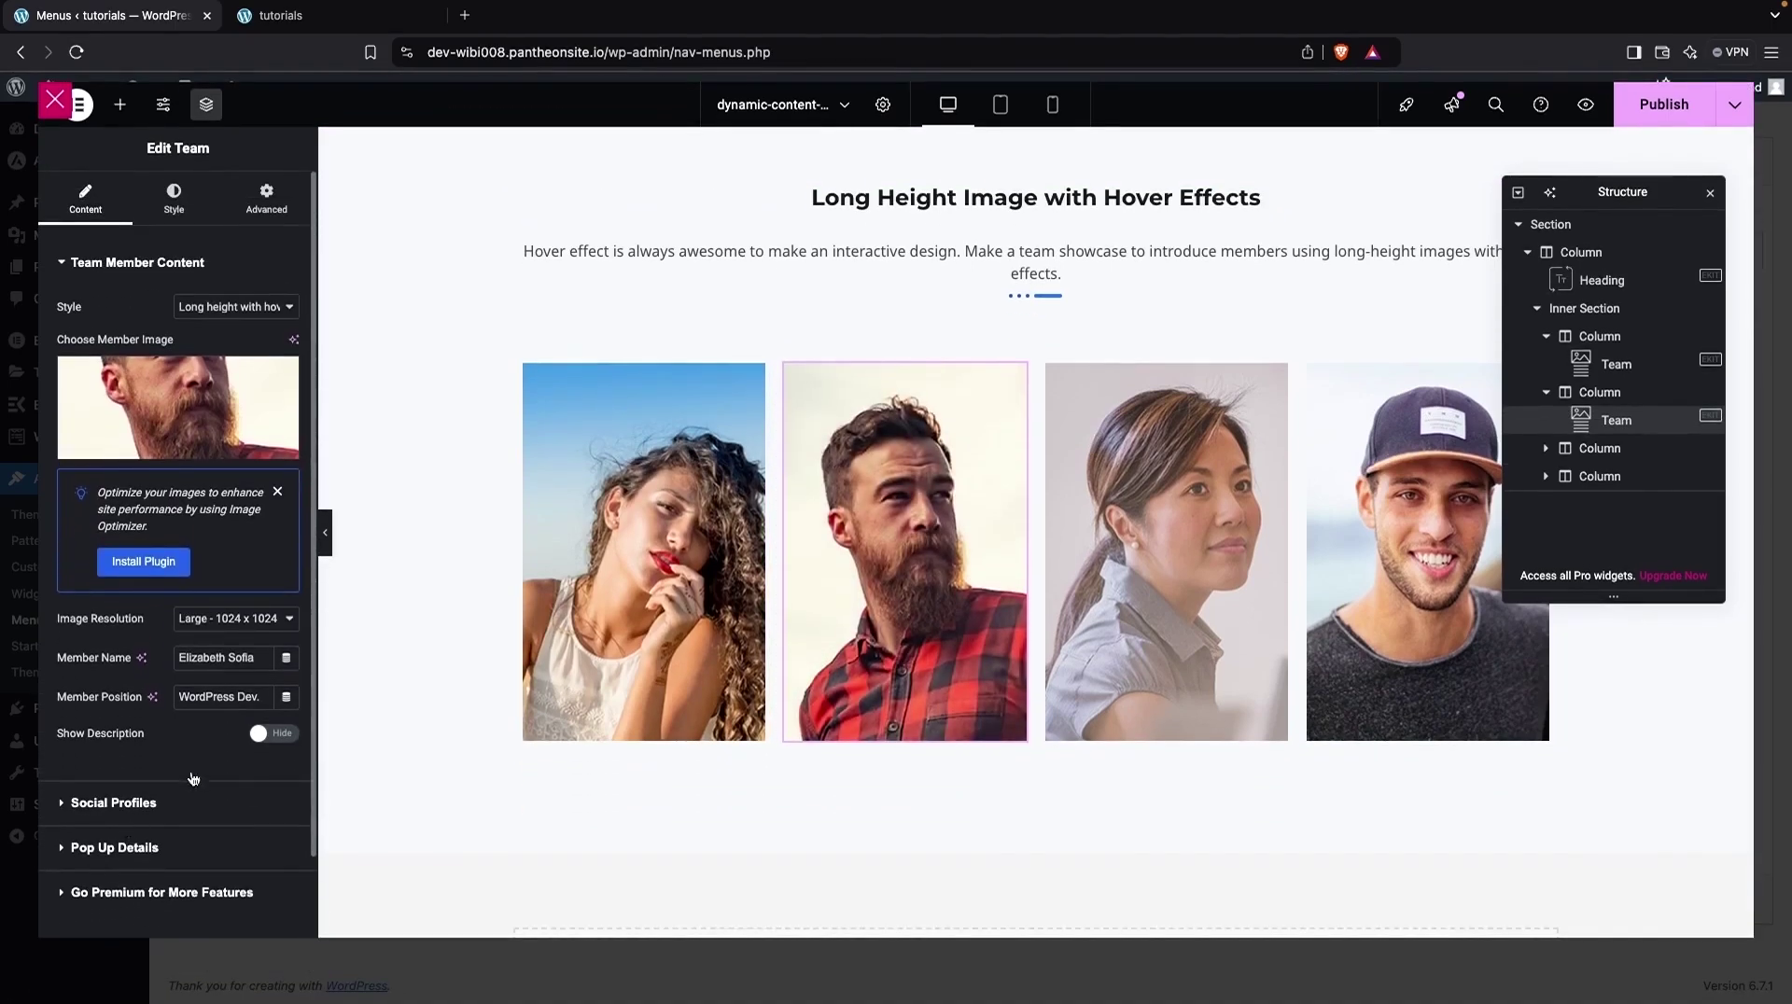
{"action": "scroll", "coordinate": [501, 590], "scroll_direction": "up", "scroll_amount": 2}
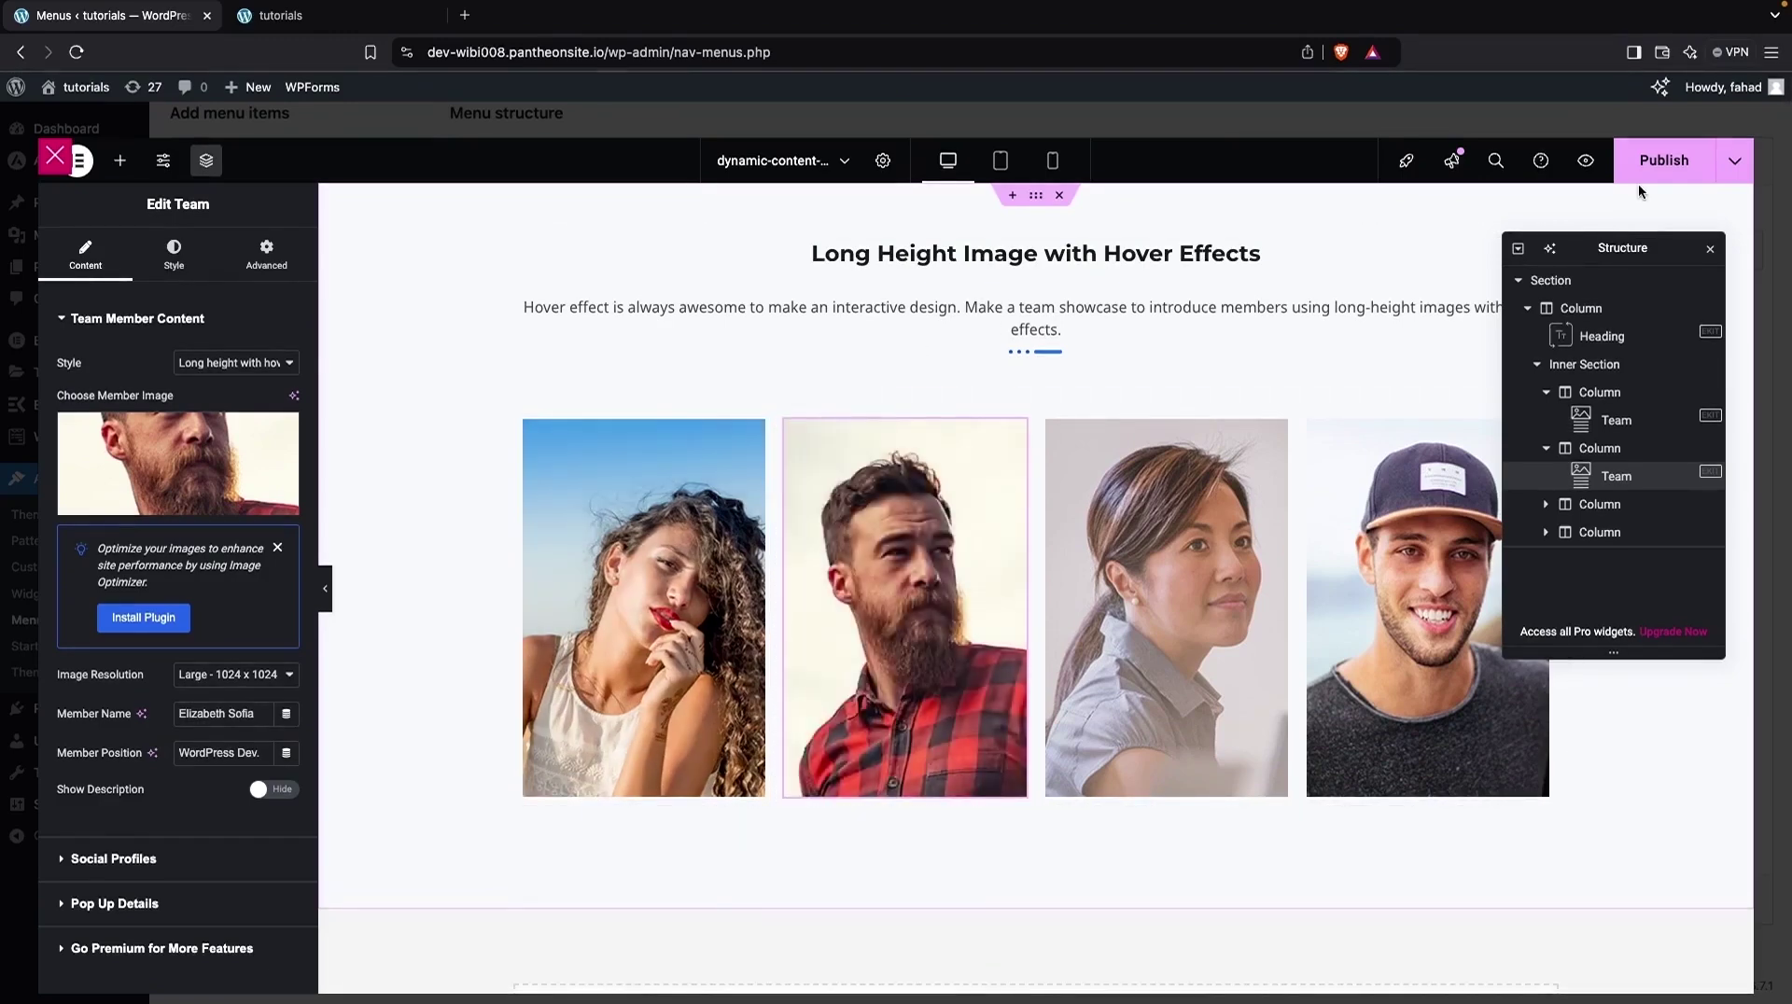
{"action": "left_click", "coordinate": [1685, 166]}
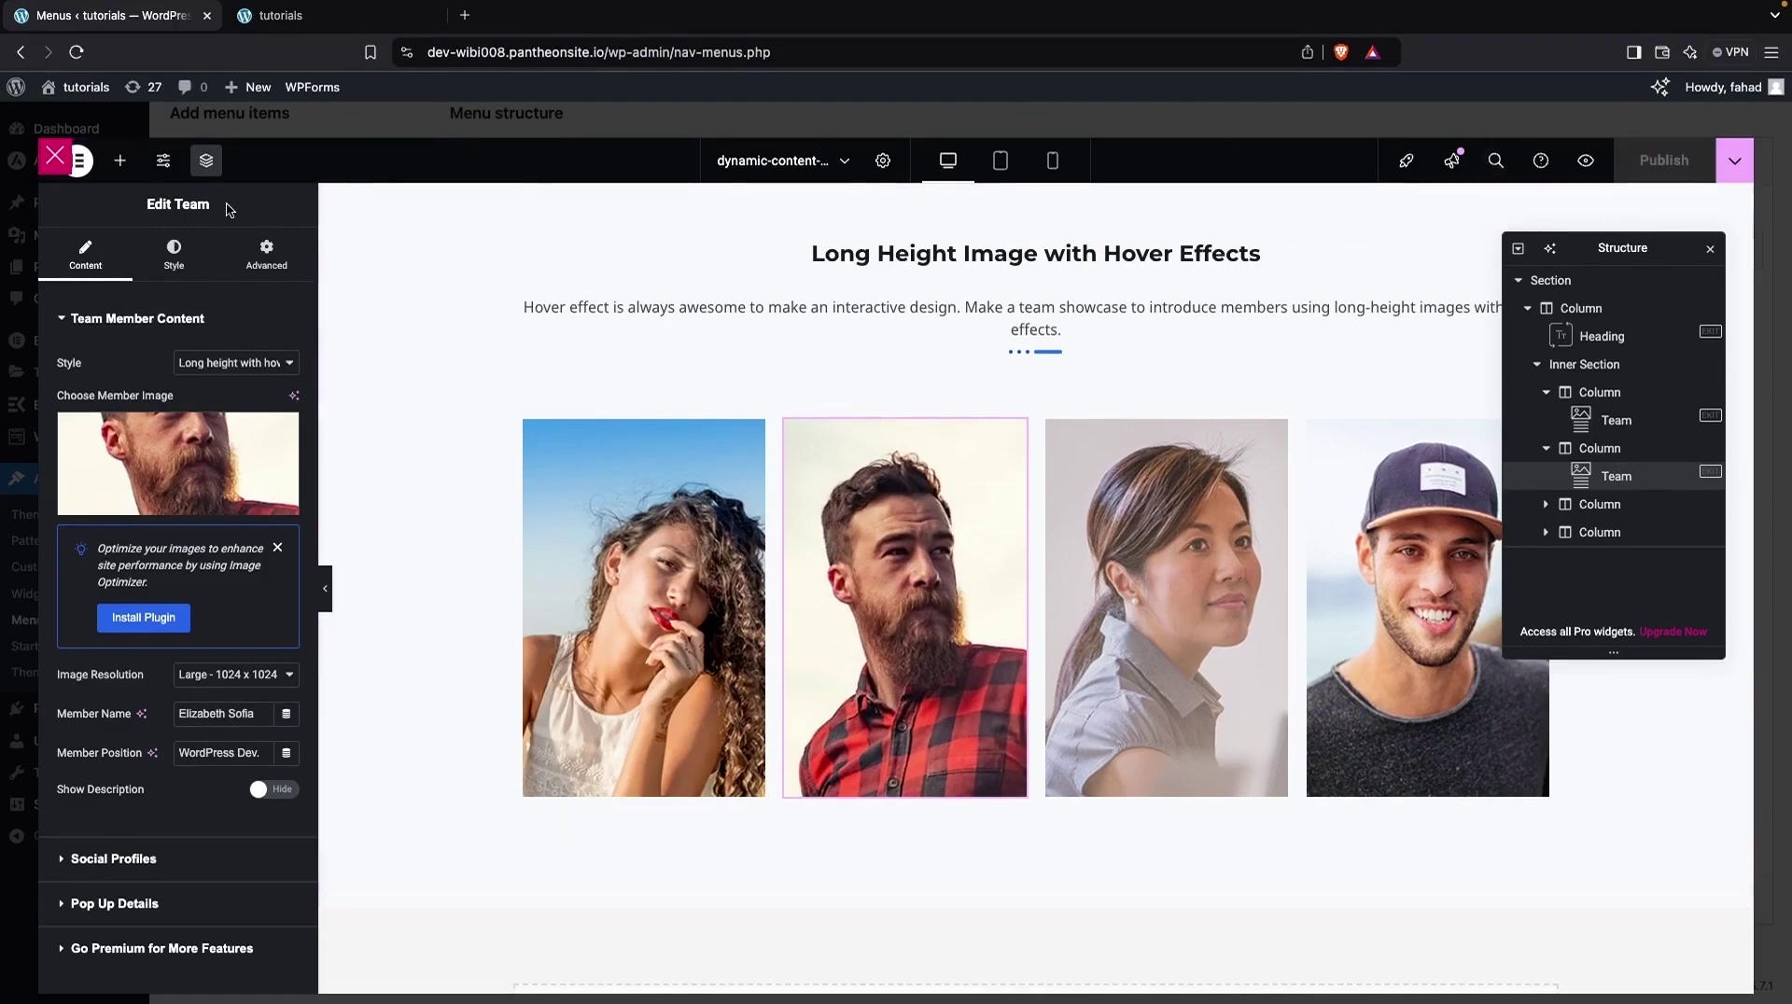
{"action": "left_click", "coordinate": [55, 158]}
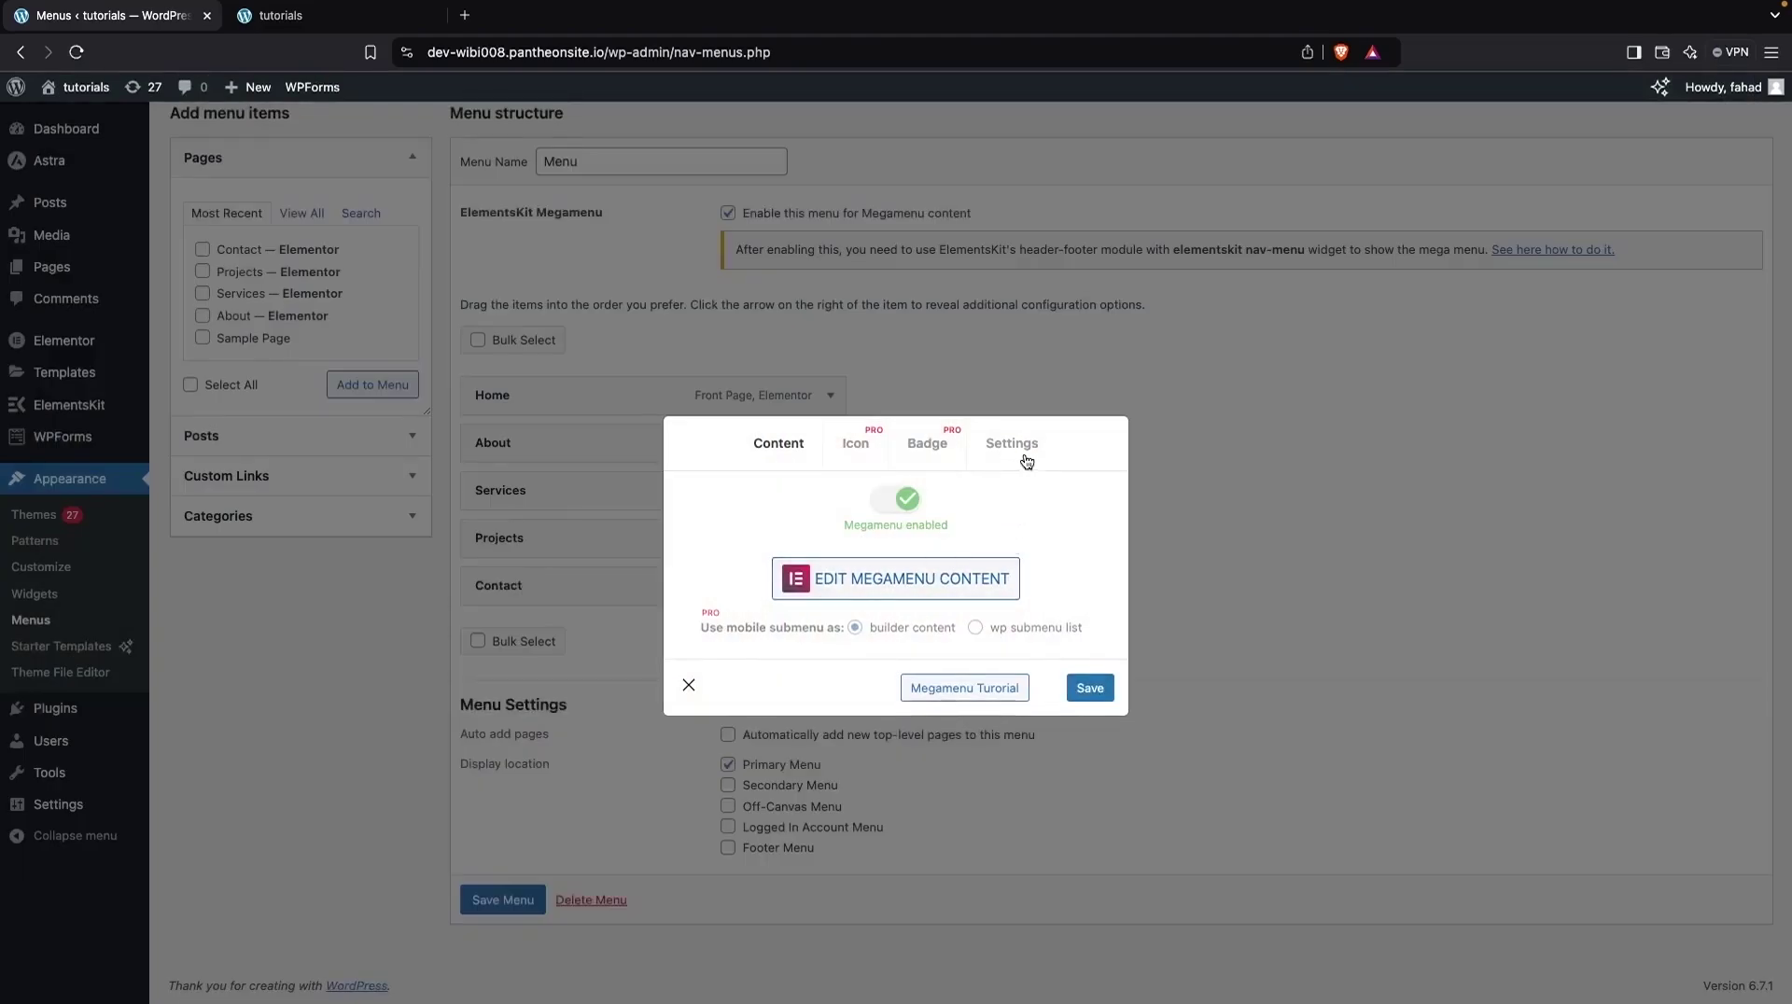
Set the About mega menu's width to Full Width and save both its settings and the menu.
{"action": "left_click", "coordinate": [1025, 458]}
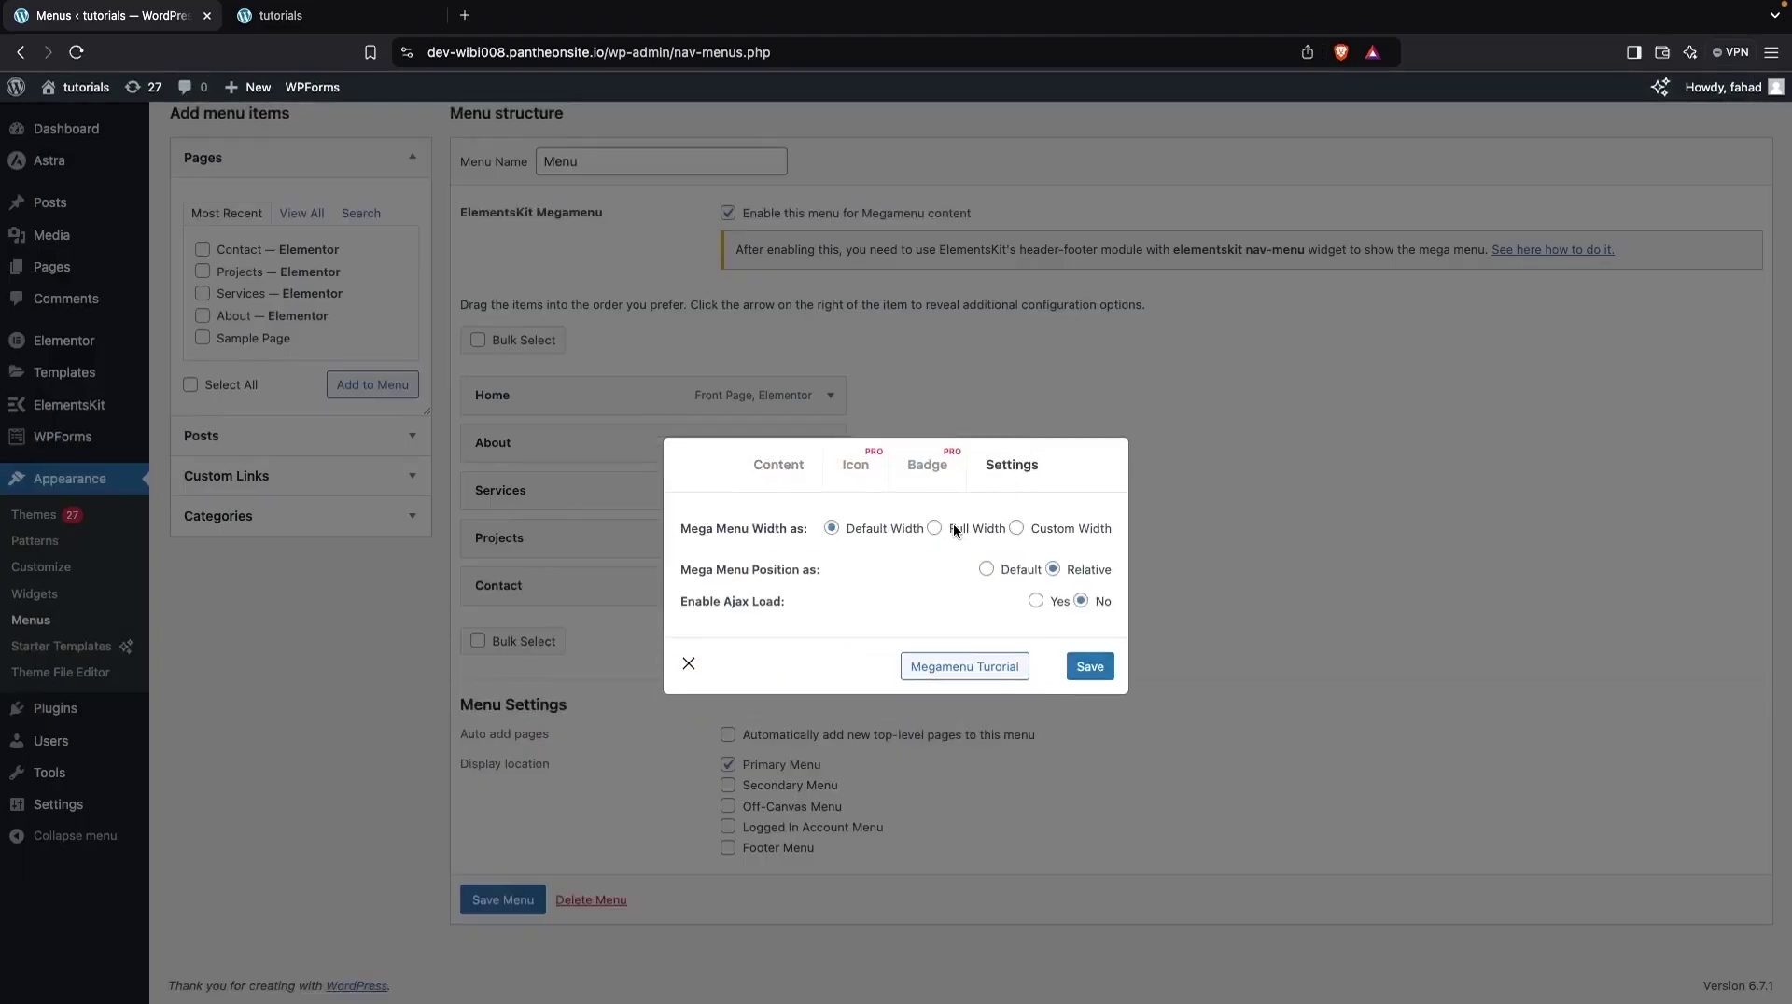
{"action": "left_click", "coordinate": [1084, 669]}
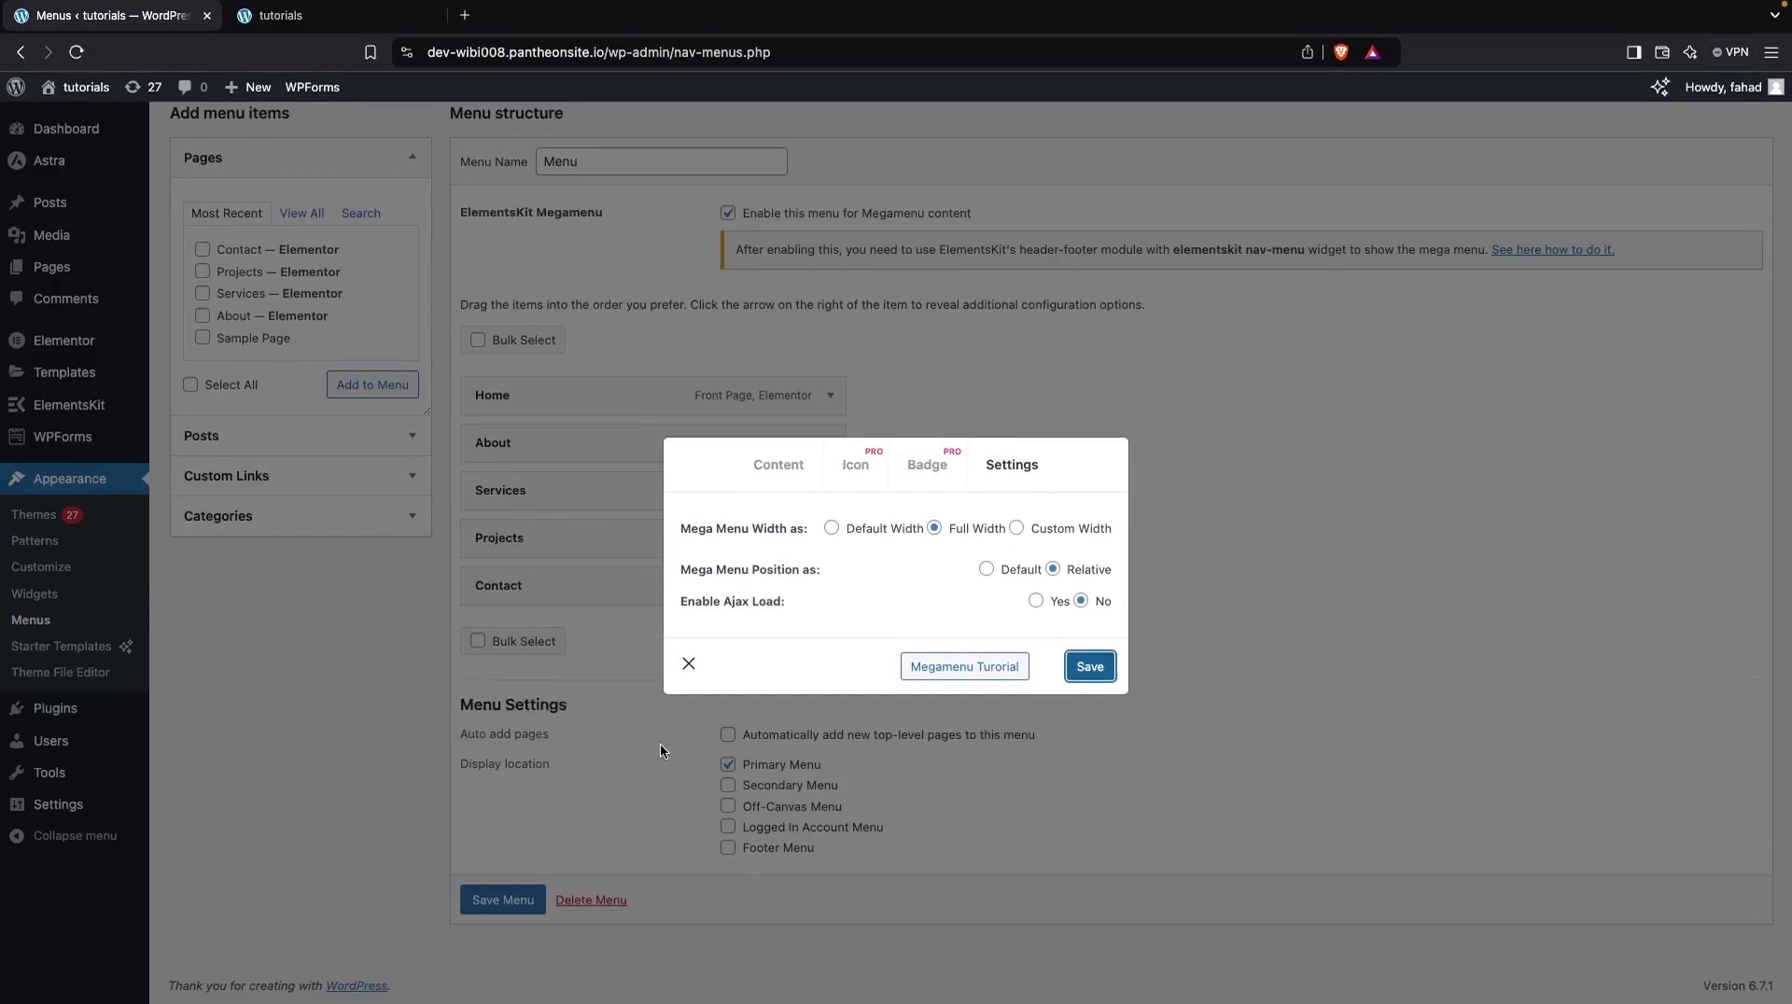
{"action": "left_click", "coordinate": [688, 664]}
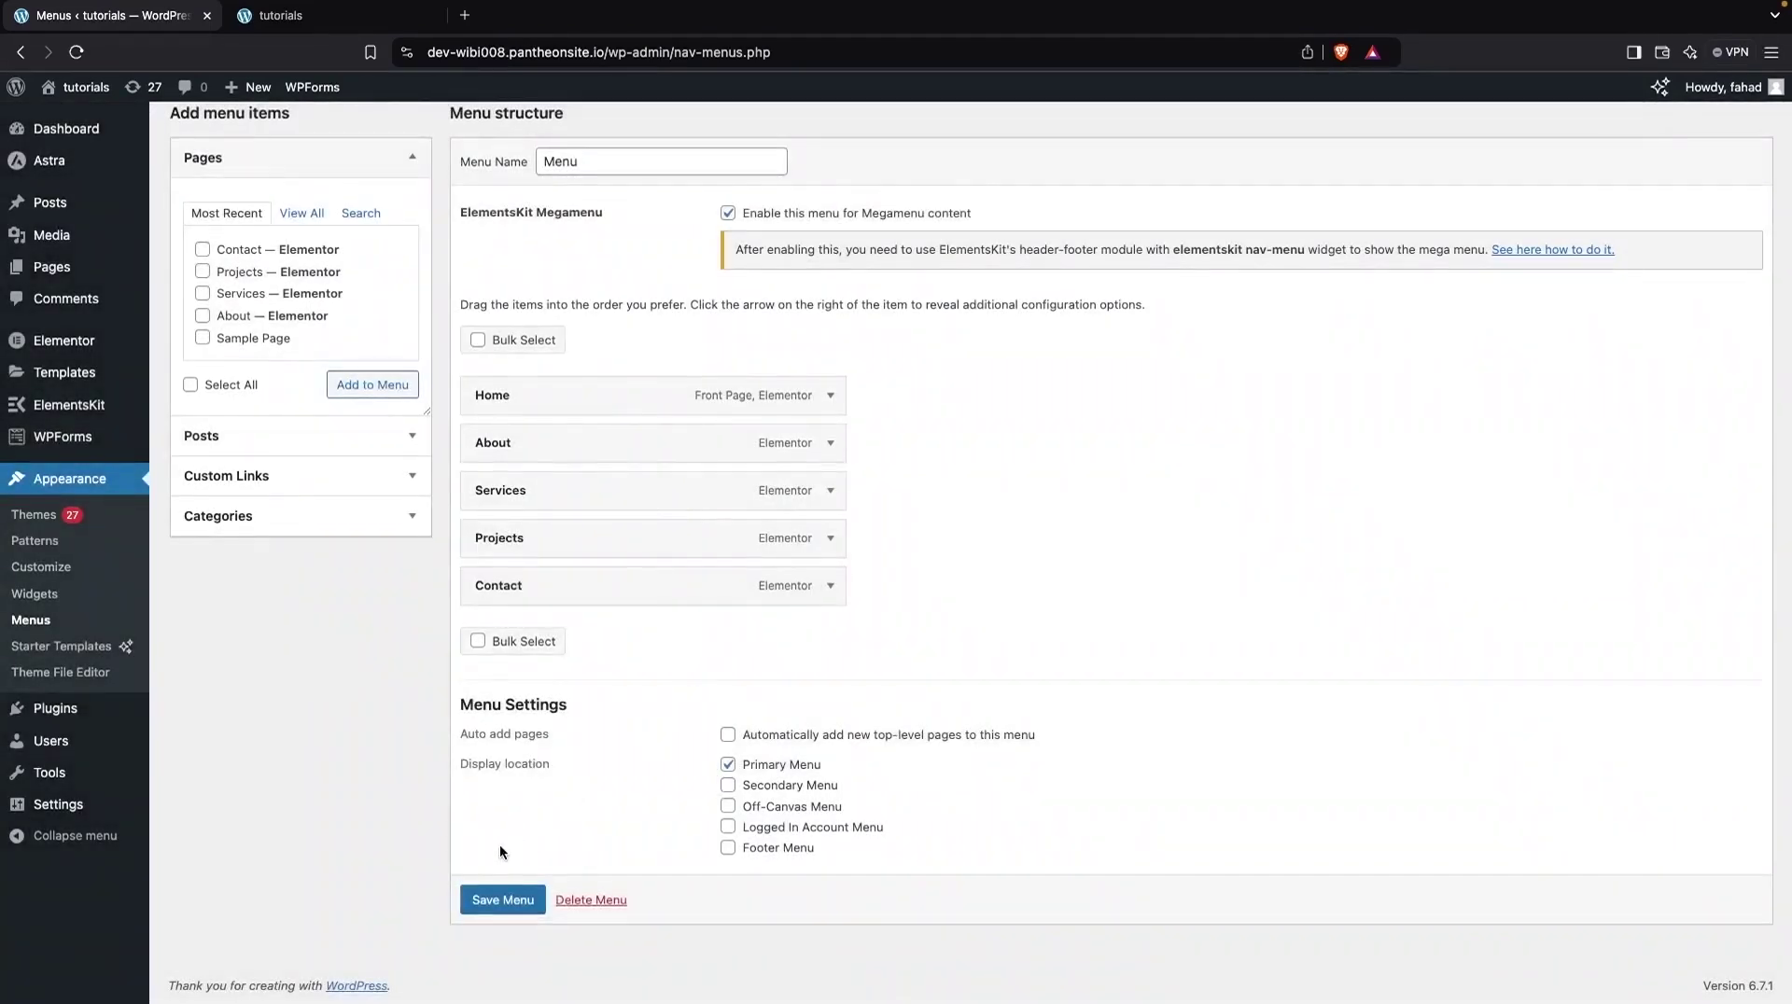
{"action": "left_click", "coordinate": [507, 902]}
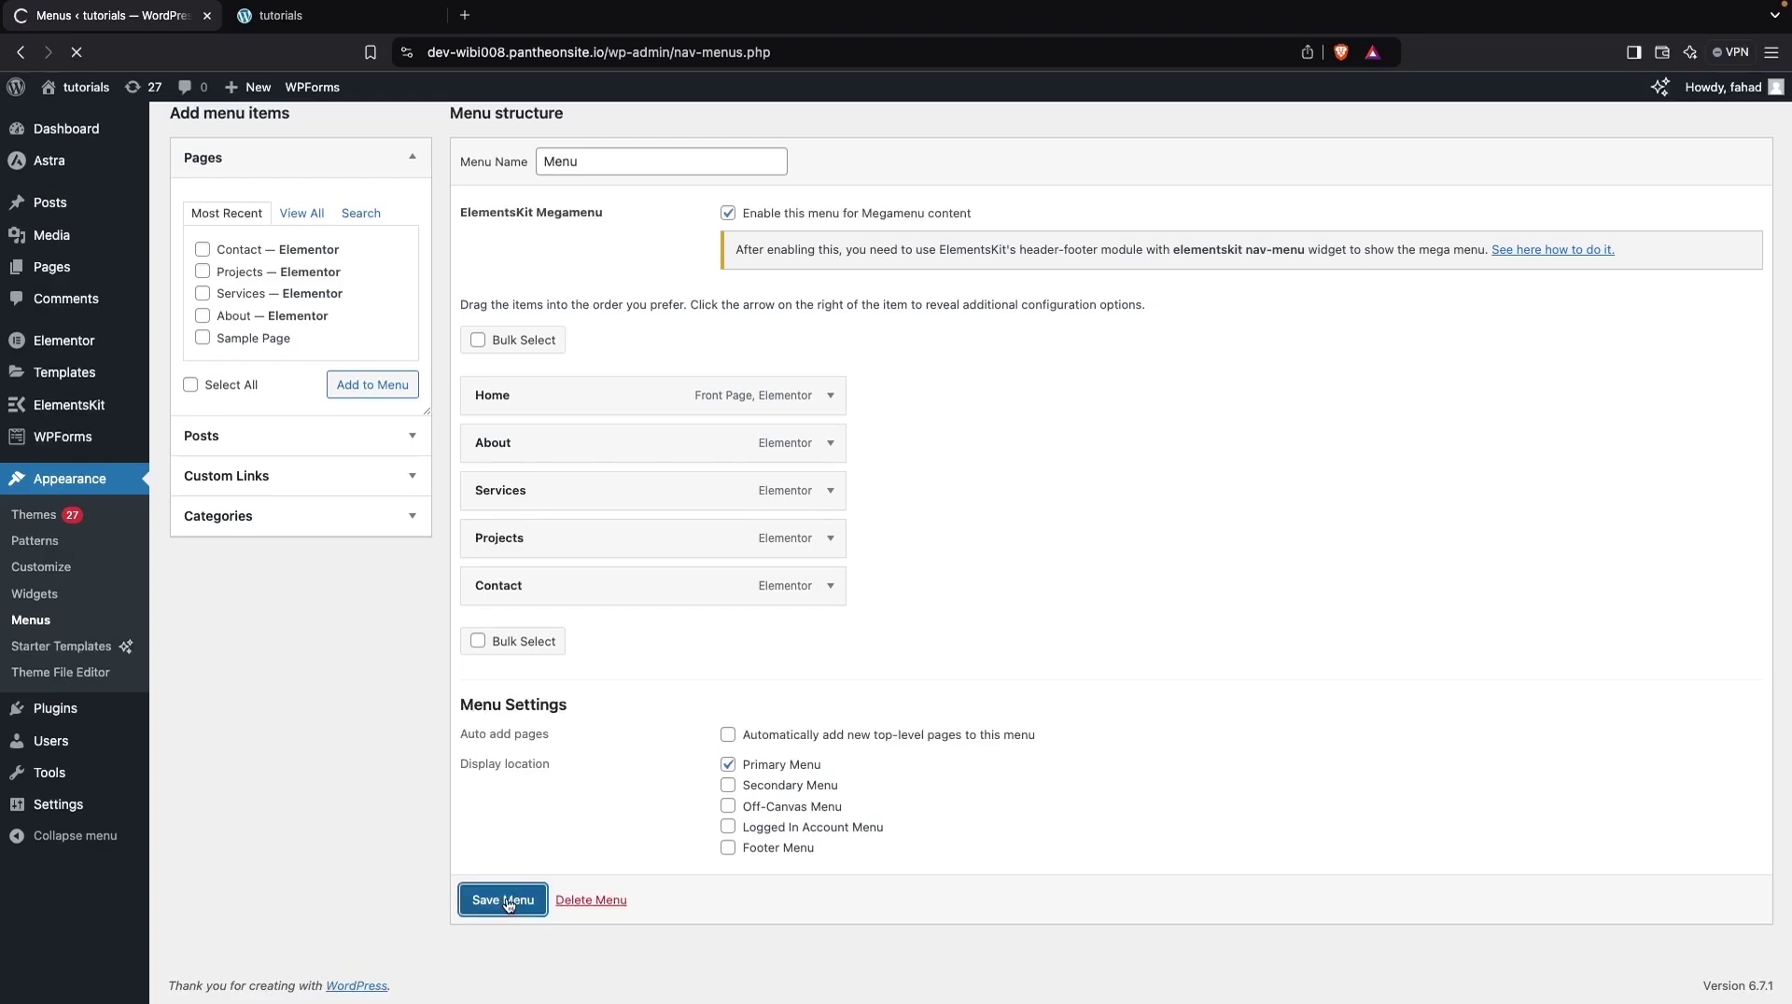
Check the About item's mega menu on the live site's reloaded home page and return to the WordPress Menus page.
{"action": "left_click", "coordinate": [362, 25]}
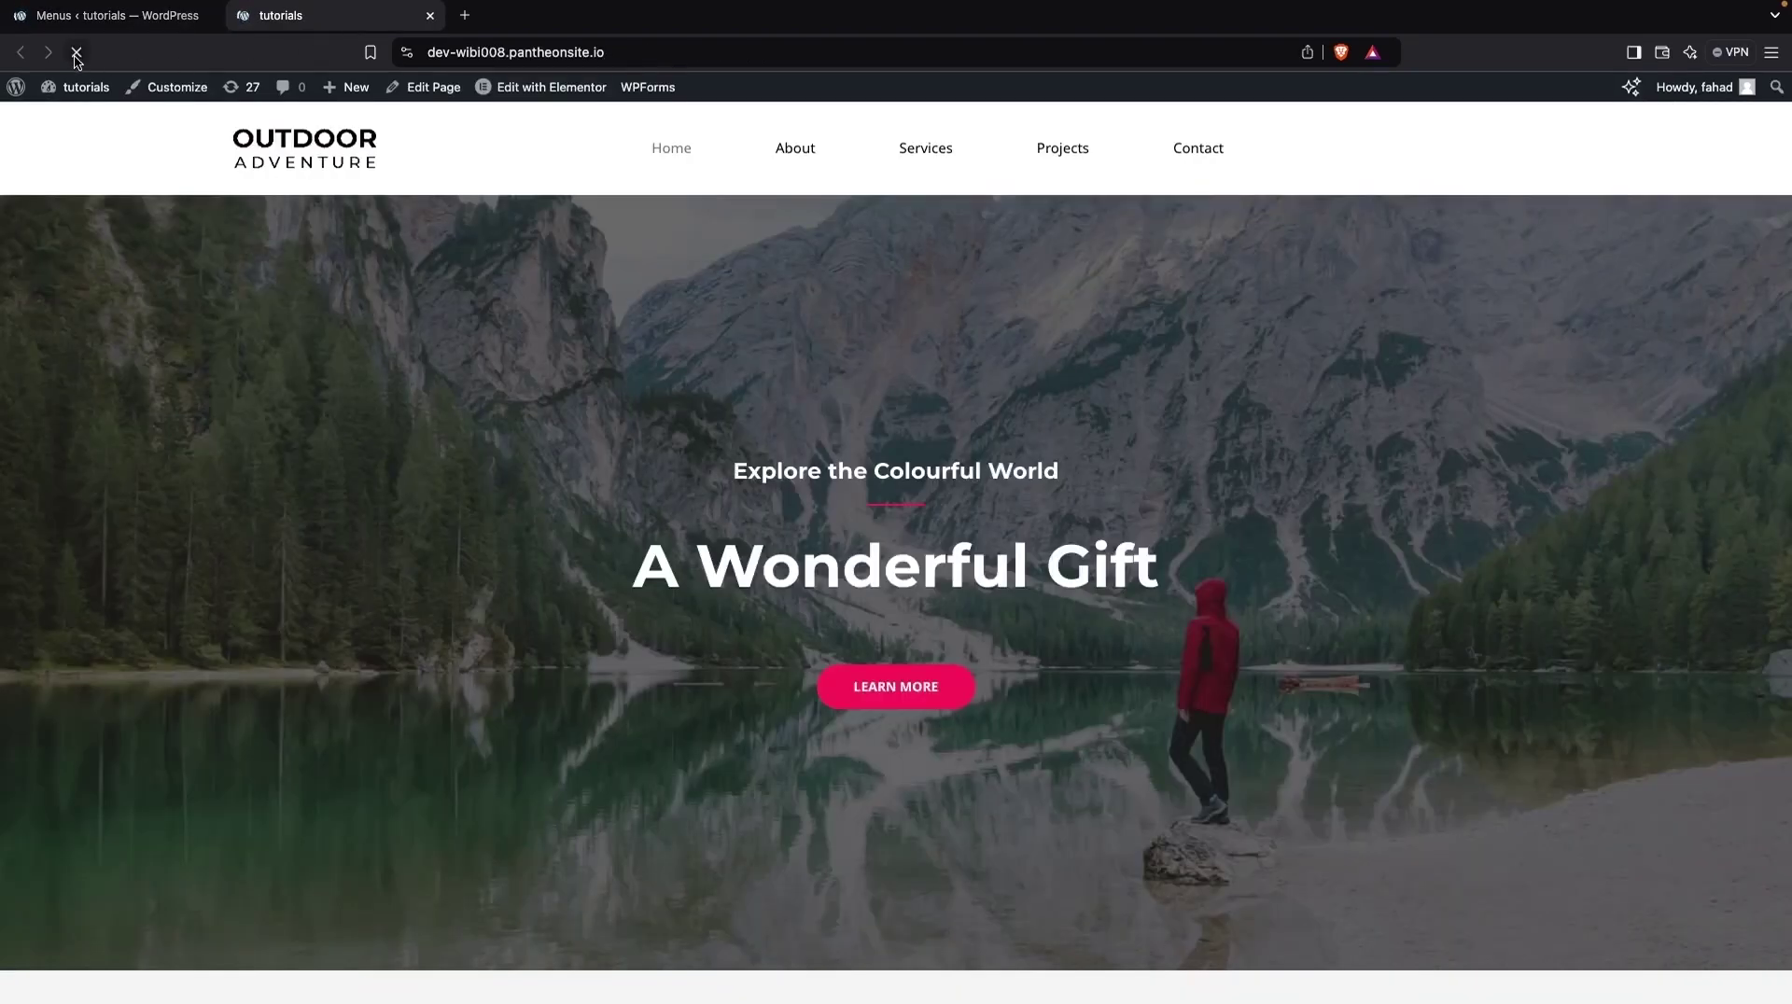
{"action": "mouse_move", "coordinate": [801, 166]}
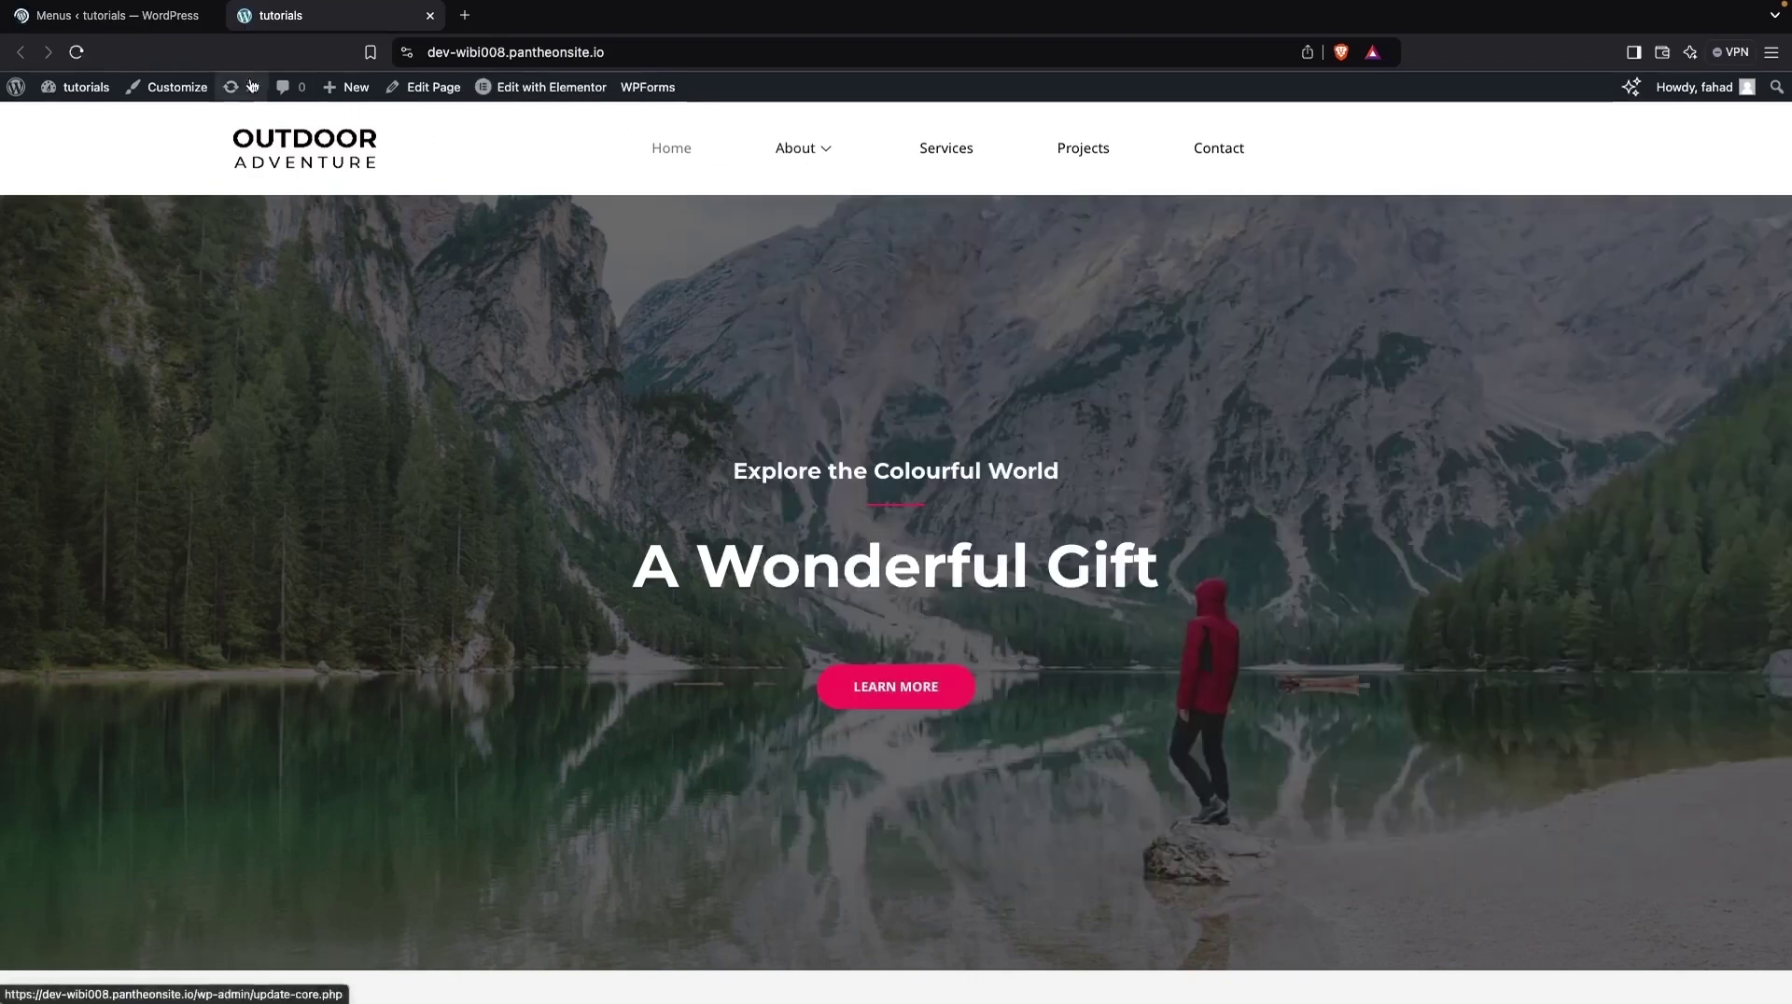
{"action": "left_click", "coordinate": [149, 17]}
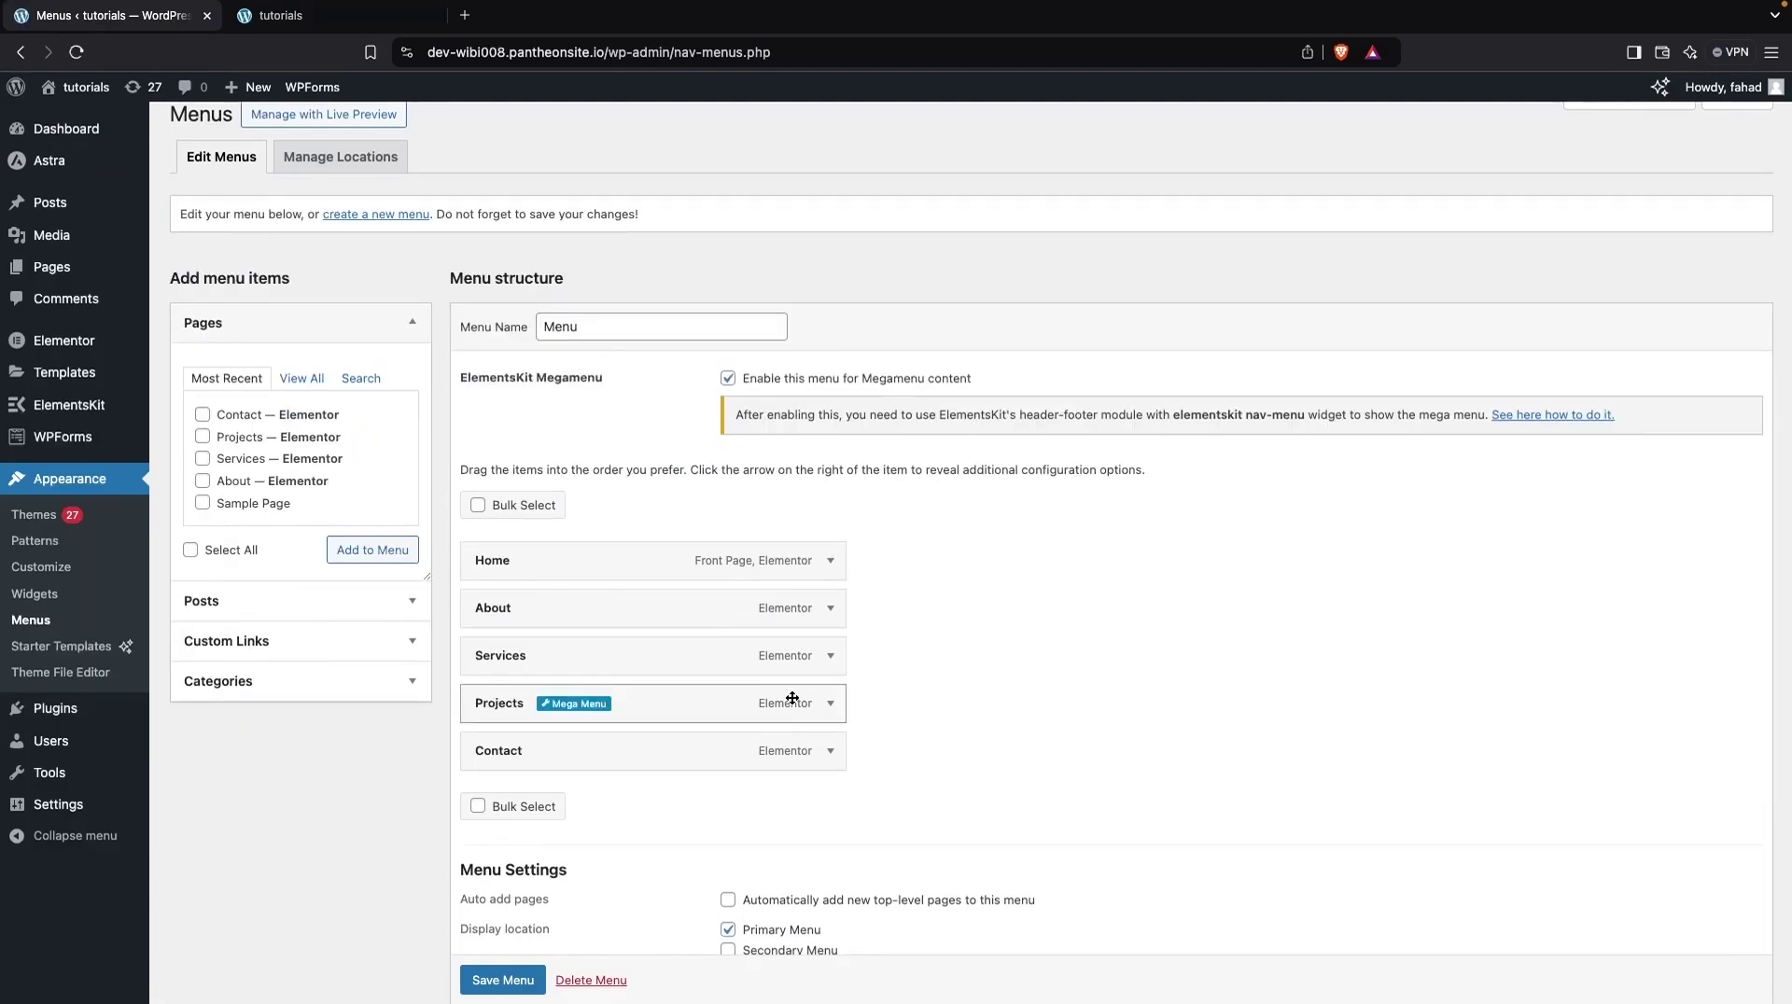
Set the About mega menu's position to Default and its width to Default Width, saving its settings and the menu.
{"action": "mouse_move", "coordinate": [584, 616]}
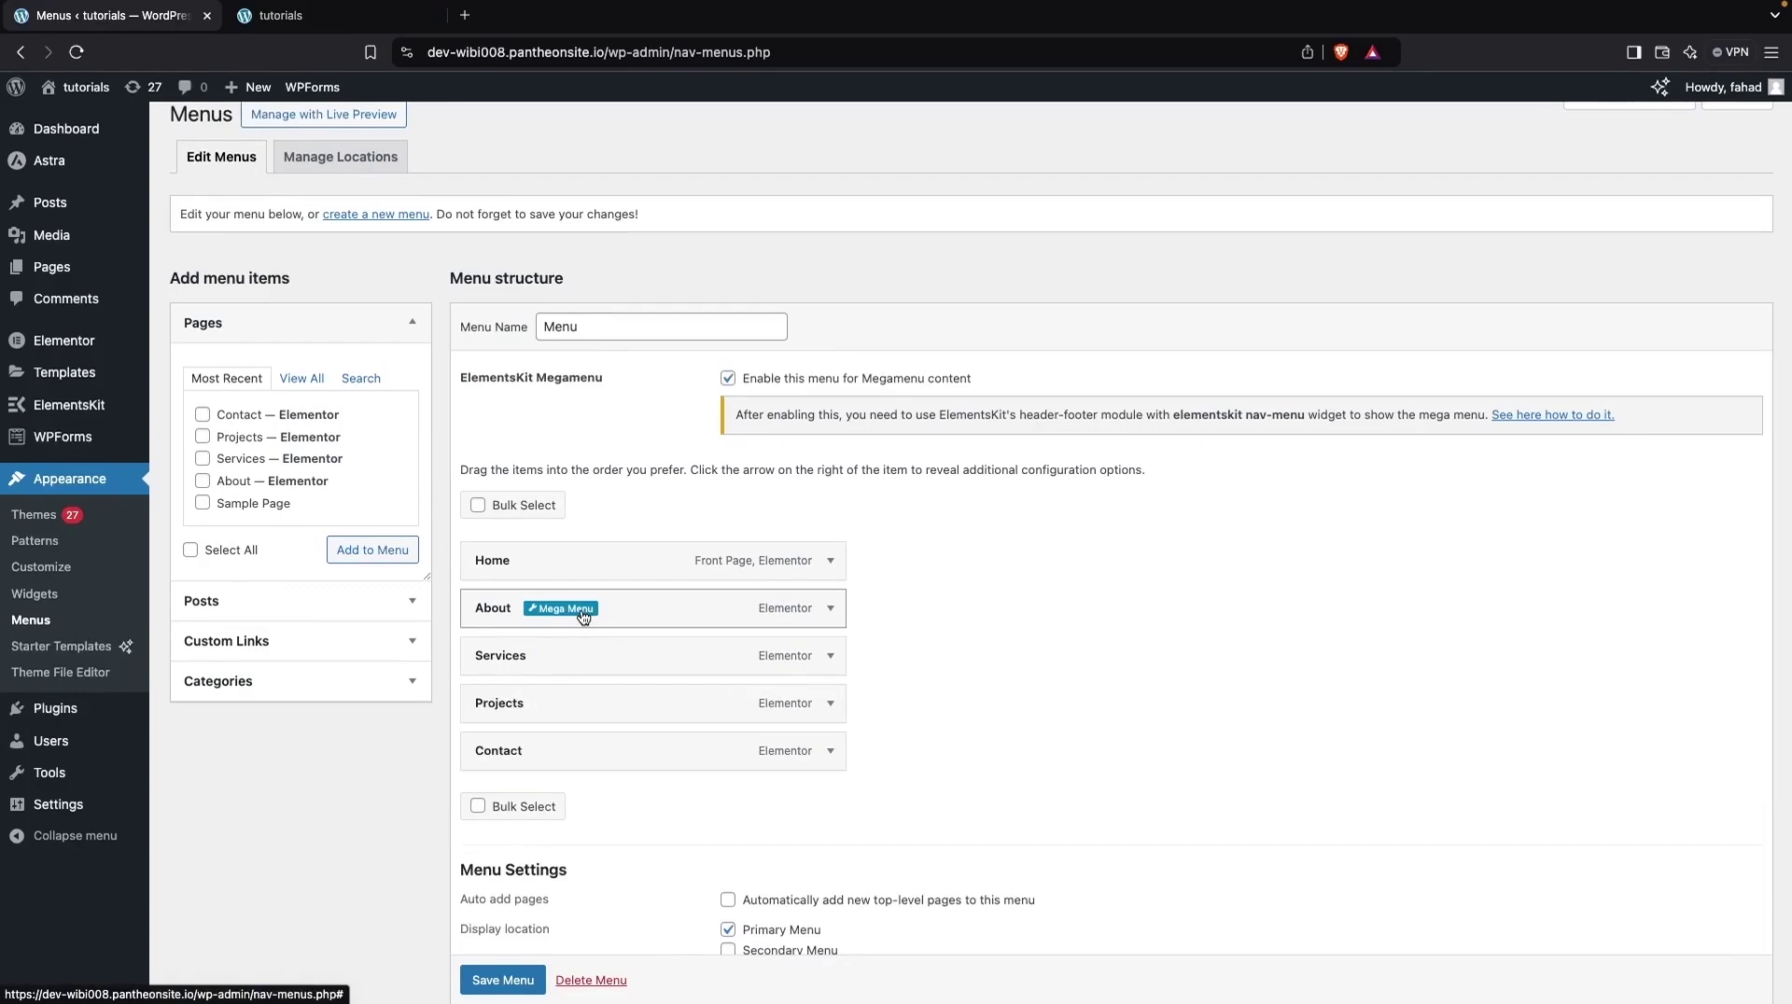
{"action": "left_click", "coordinate": [583, 616]}
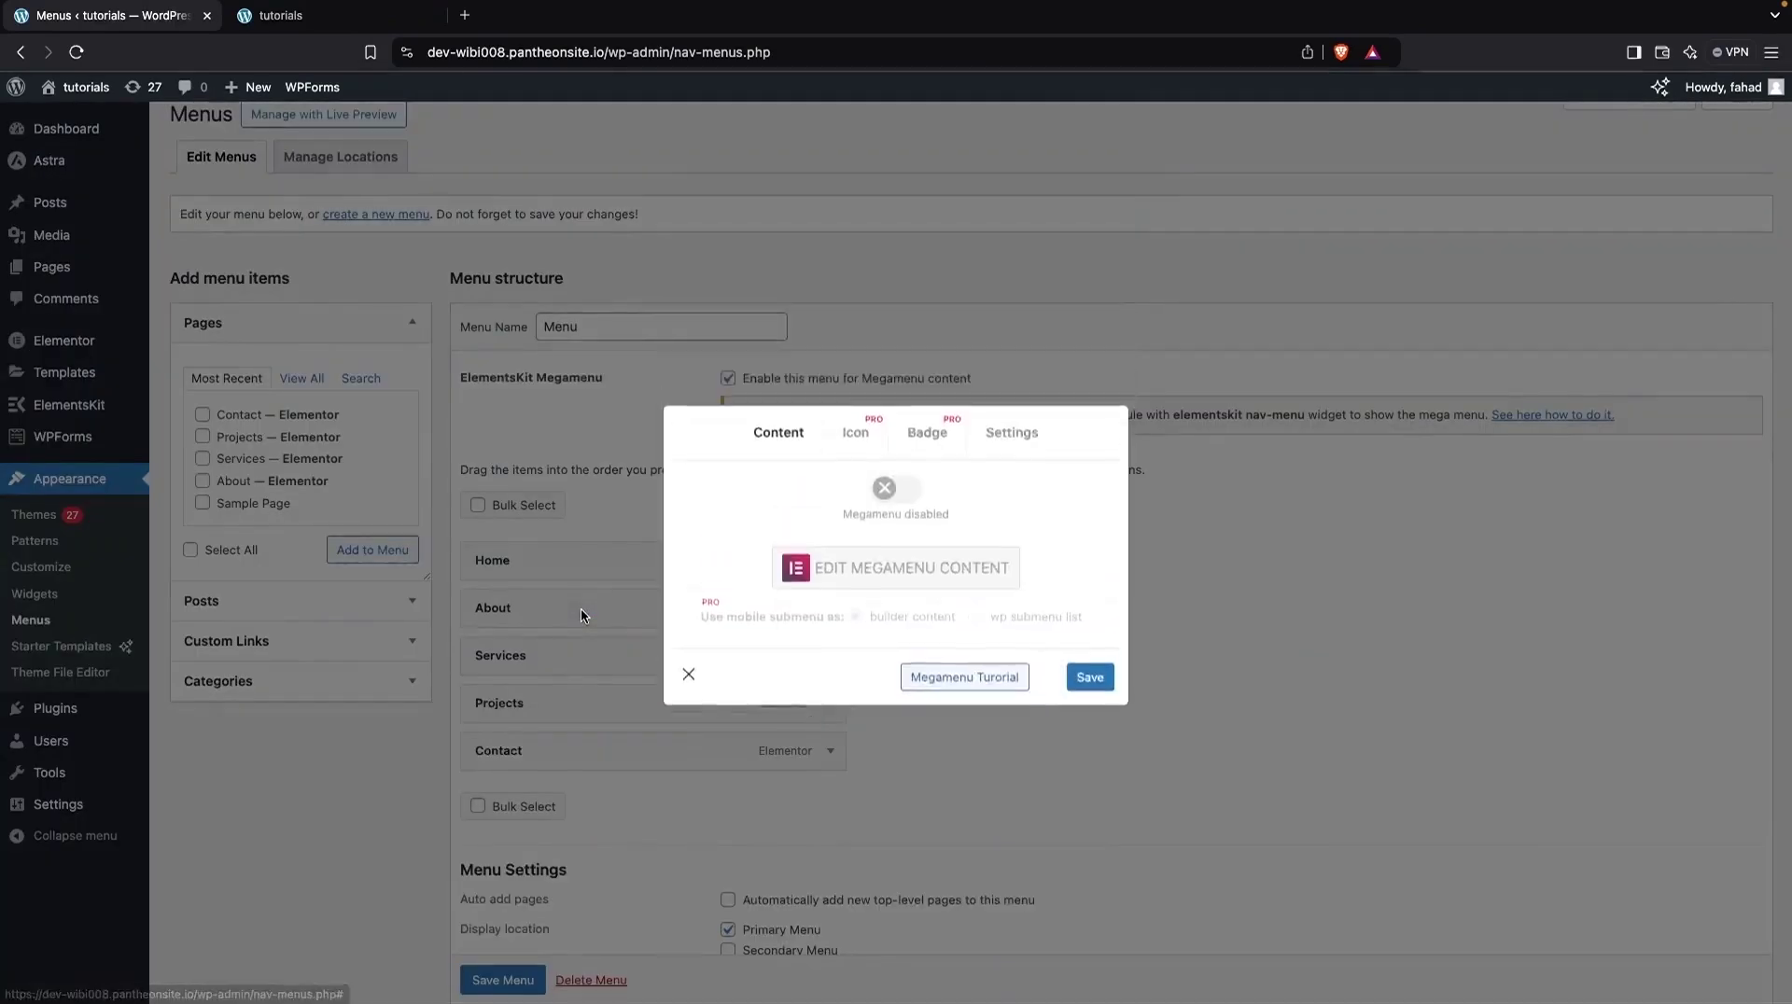
{"action": "left_click", "coordinate": [1014, 458]}
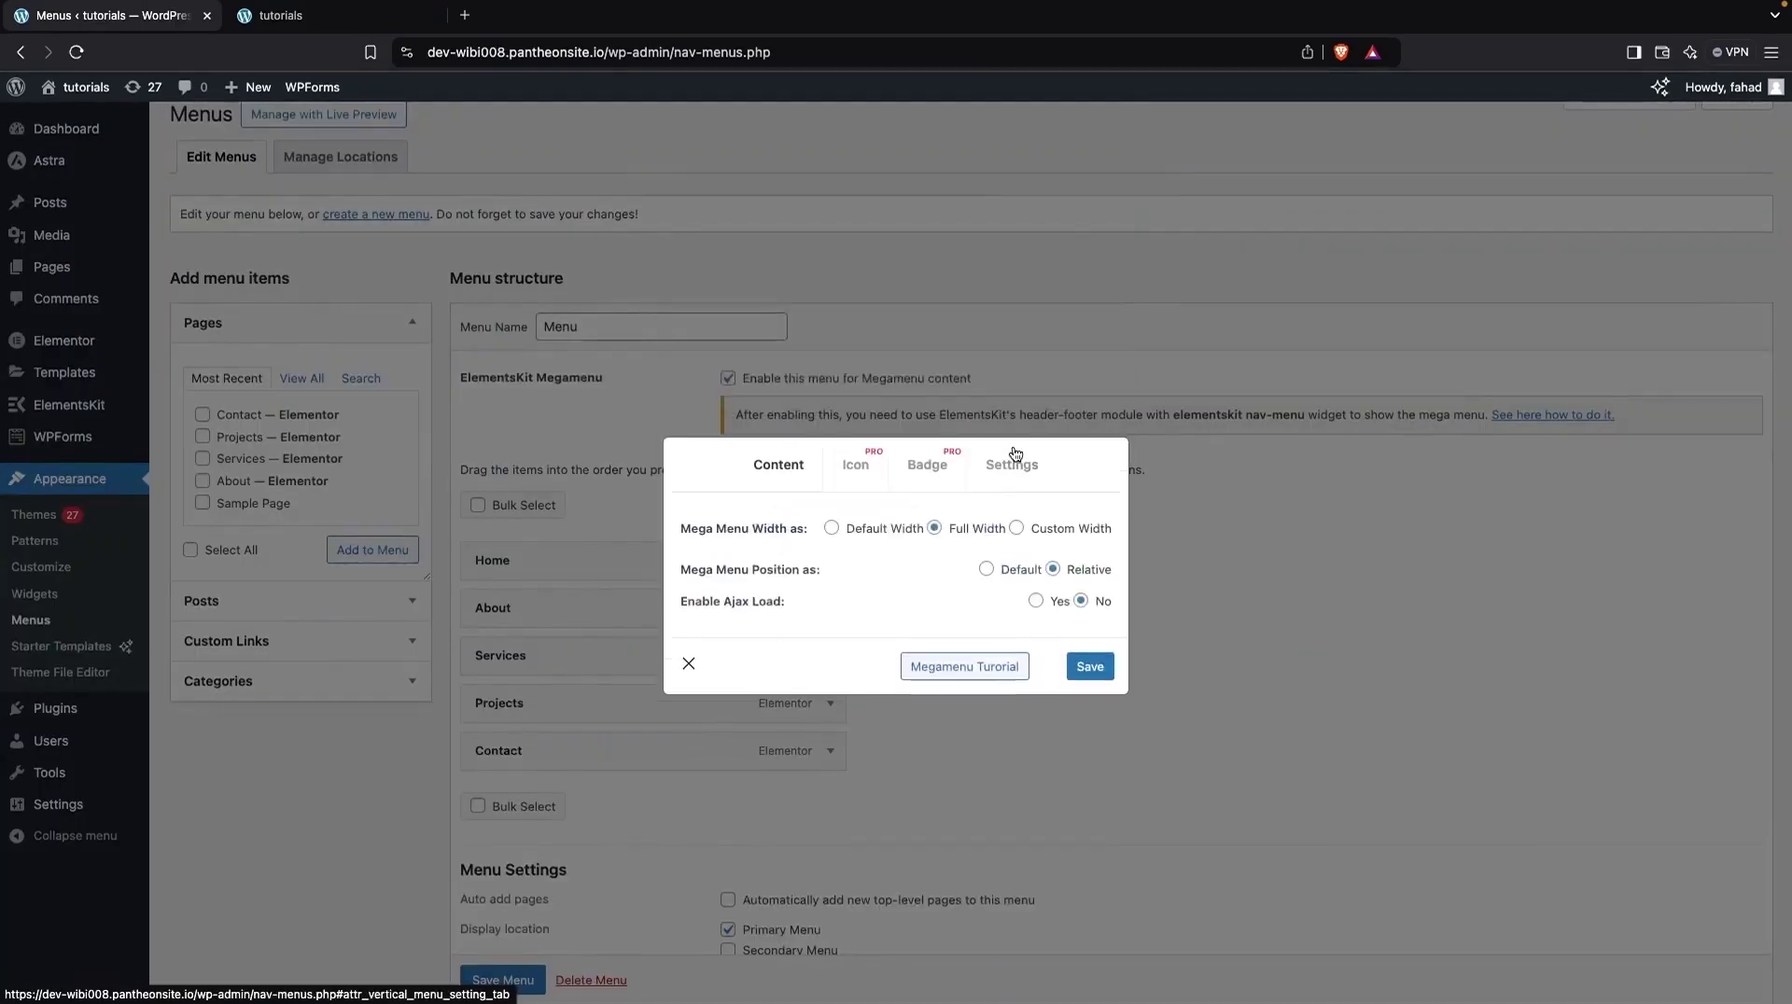
{"action": "left_click", "coordinate": [988, 571]}
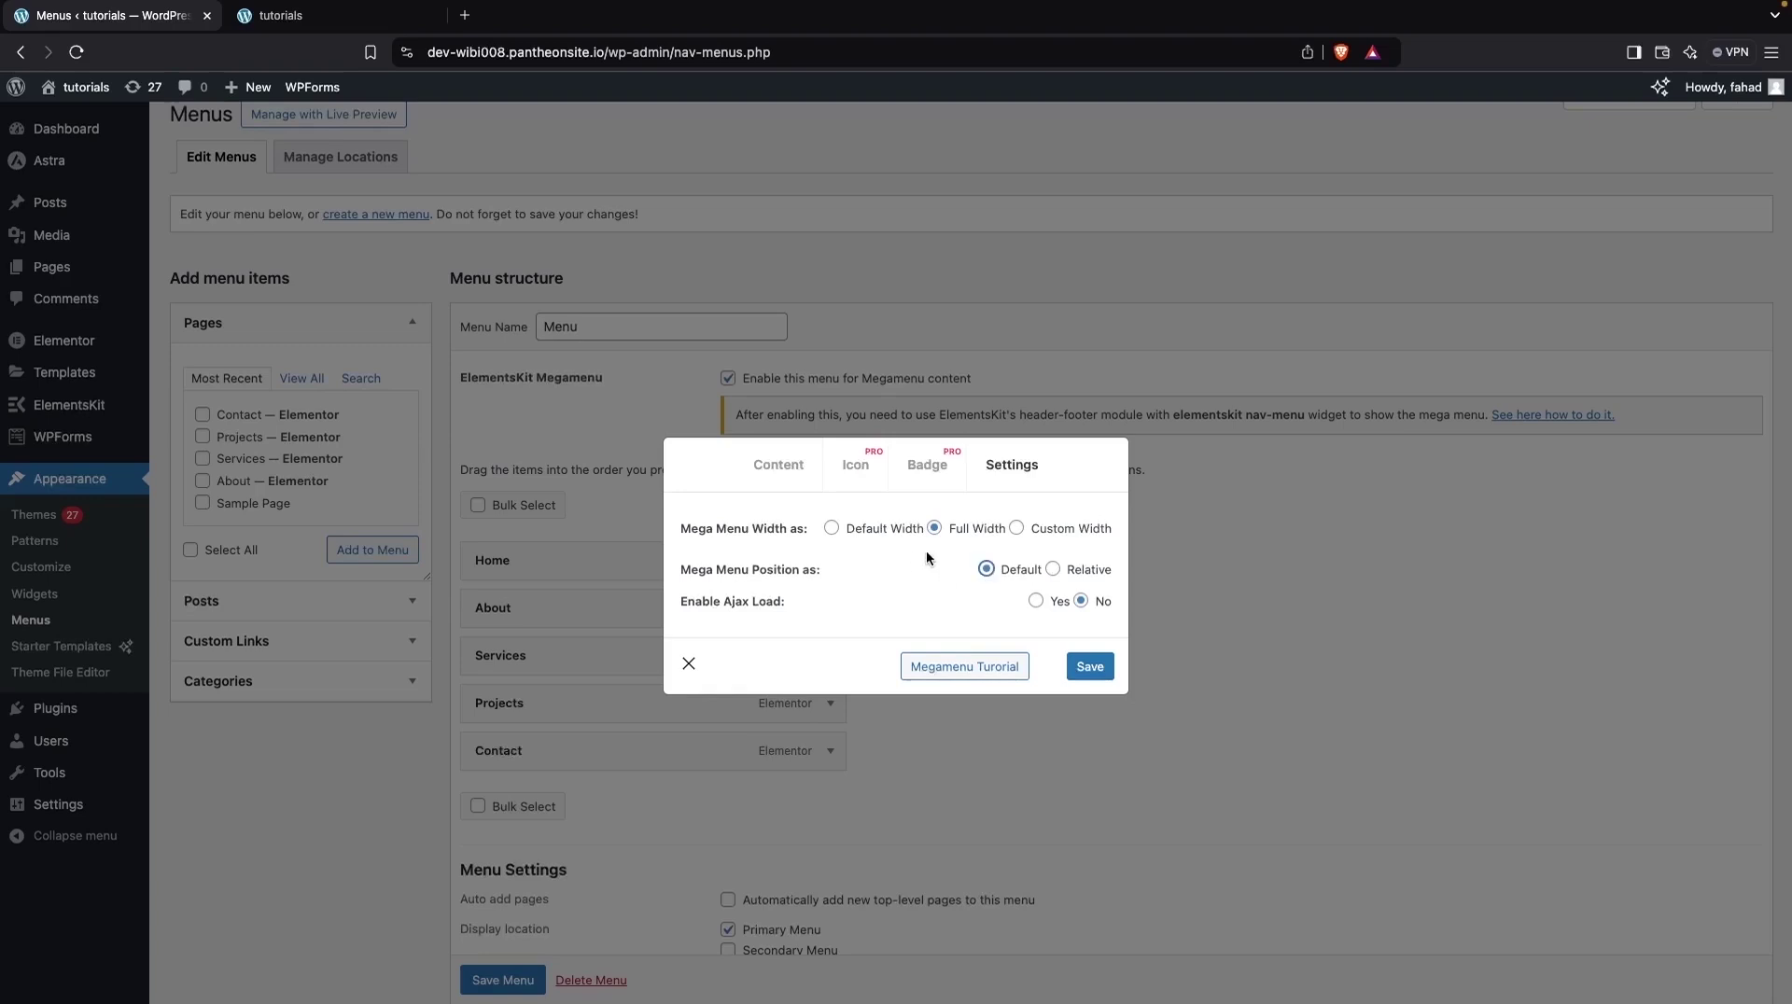
{"action": "left_click", "coordinate": [831, 528]}
{"action": "left_click", "coordinate": [1080, 667]}
{"action": "left_click", "coordinate": [688, 663]}
{"action": "left_click", "coordinate": [503, 979]}
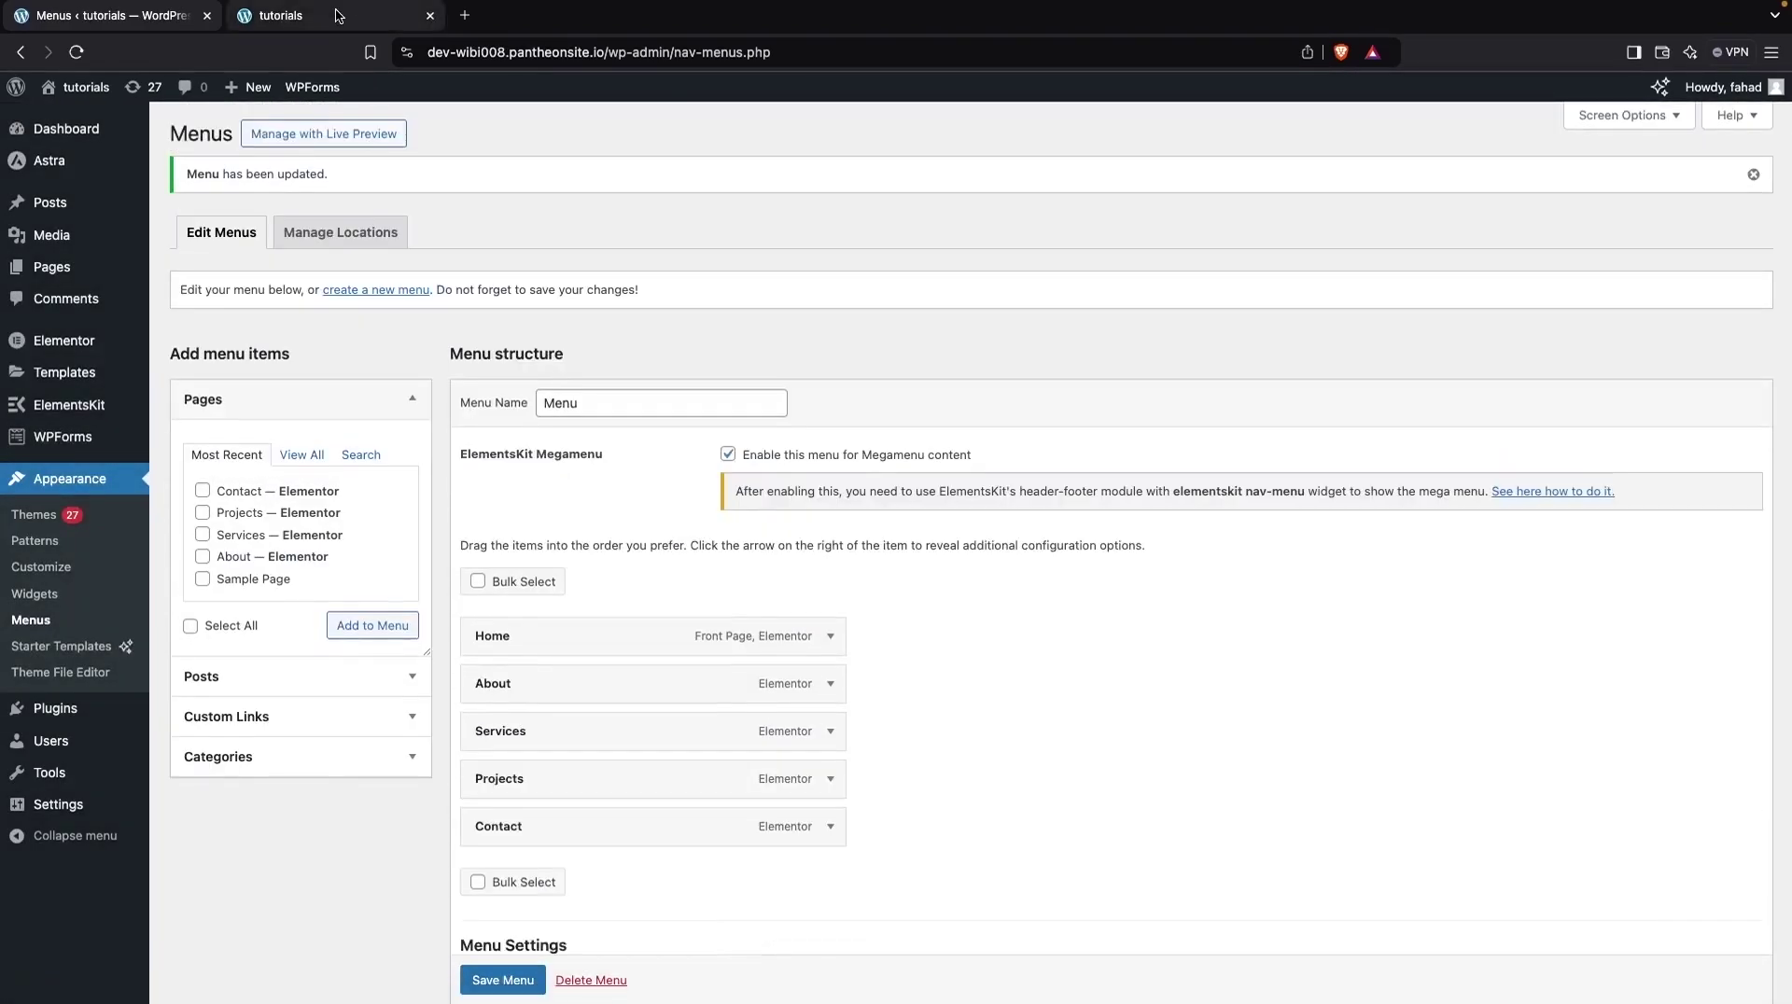
Check the About mega menu on the reloaded live home page and return to the Menus page.
{"action": "left_click", "coordinate": [378, 27]}
{"action": "left_click", "coordinate": [67, 53]}
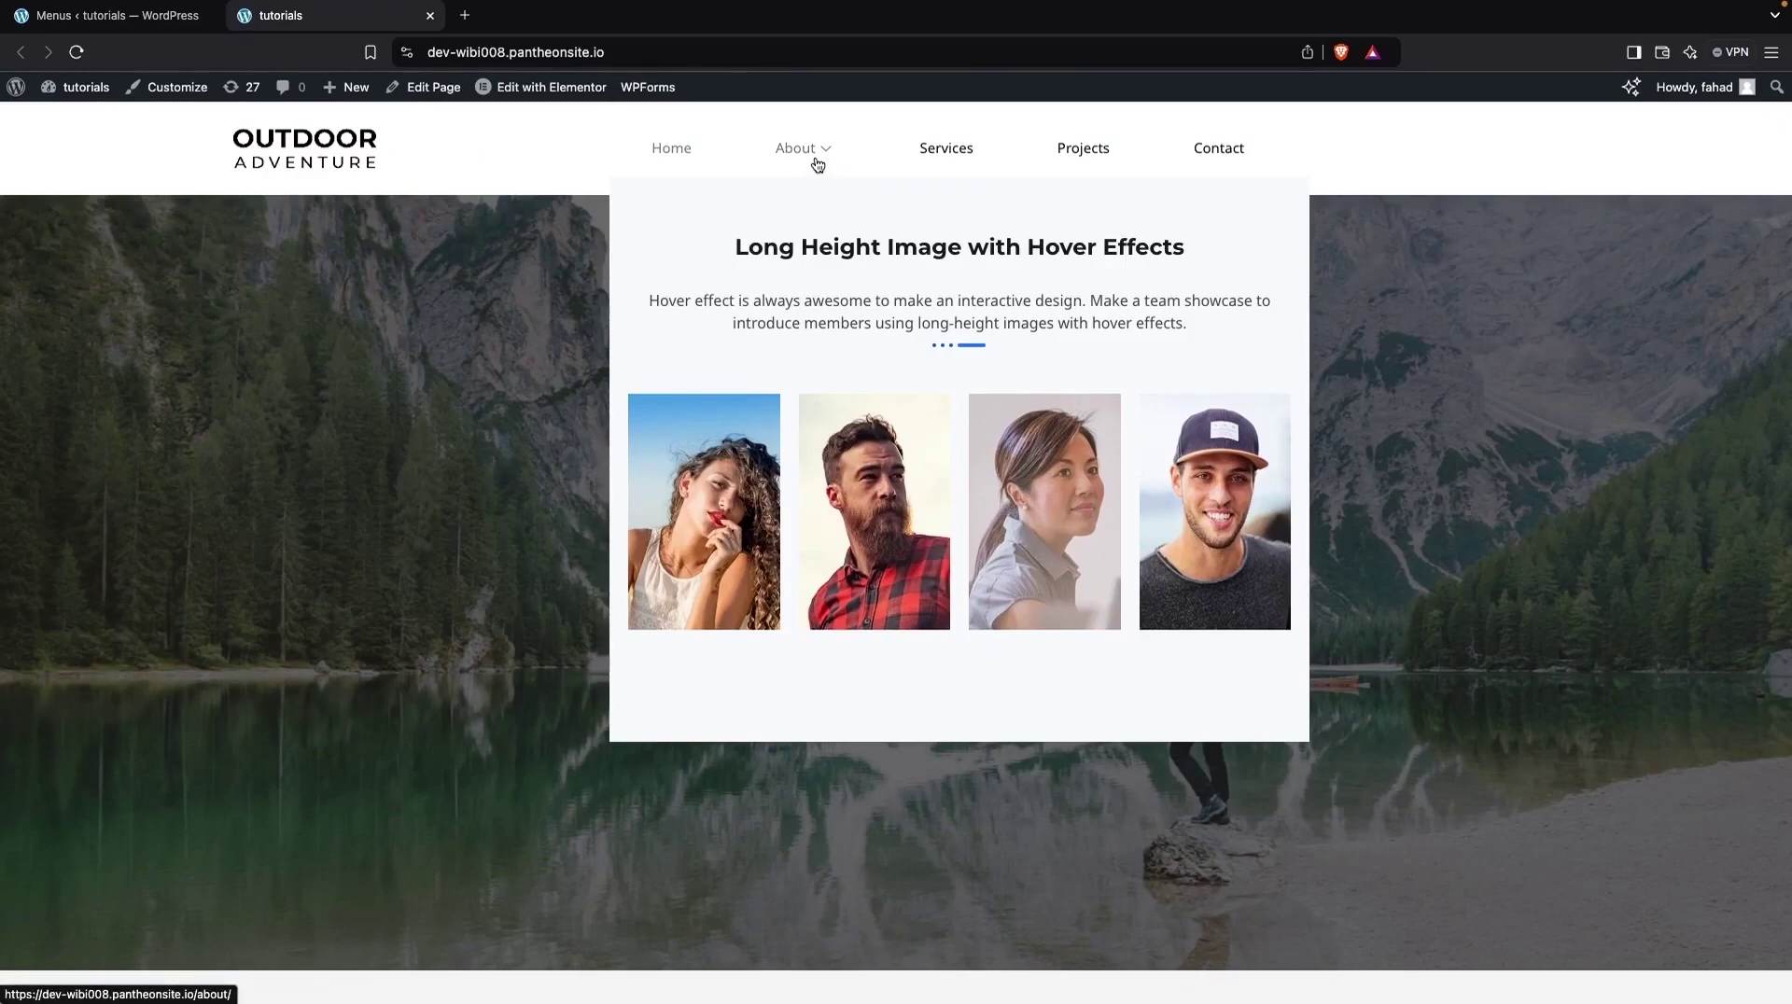
{"action": "left_click", "coordinate": [112, 15]}
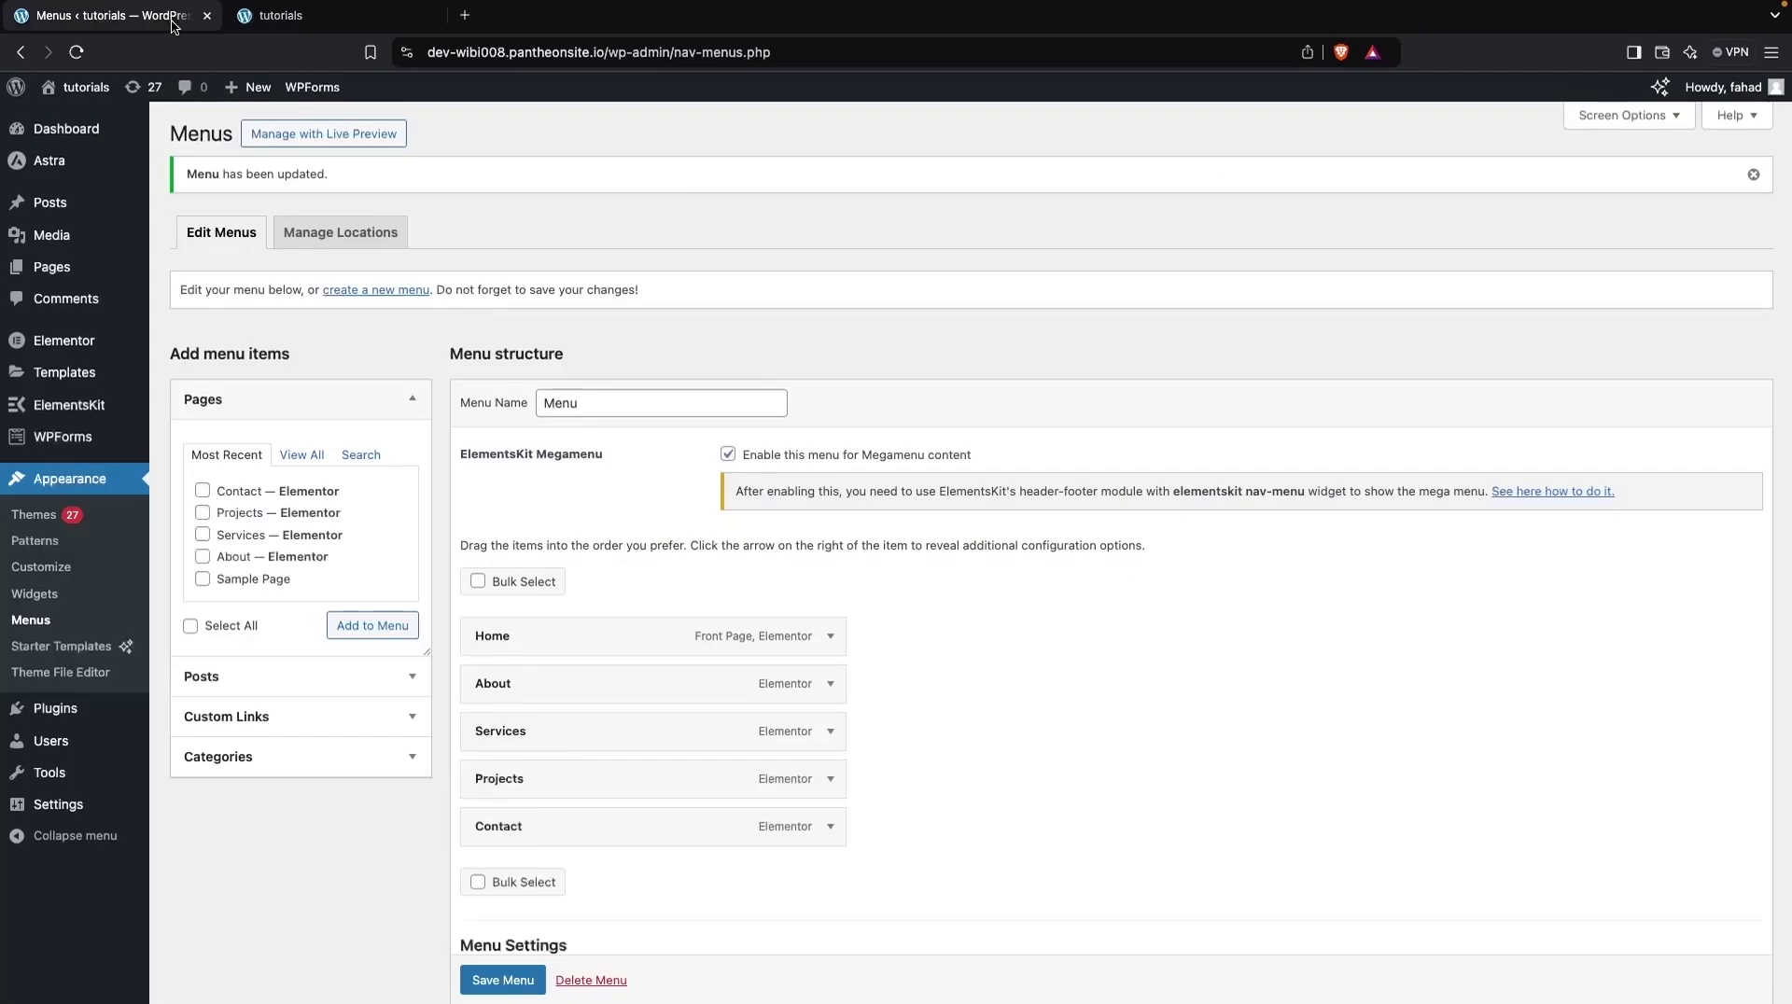
Set the About mega menu's width to Full Width and save its settings and the menu again.
{"action": "left_click", "coordinate": [554, 684]}
{"action": "left_click", "coordinate": [1008, 465]}
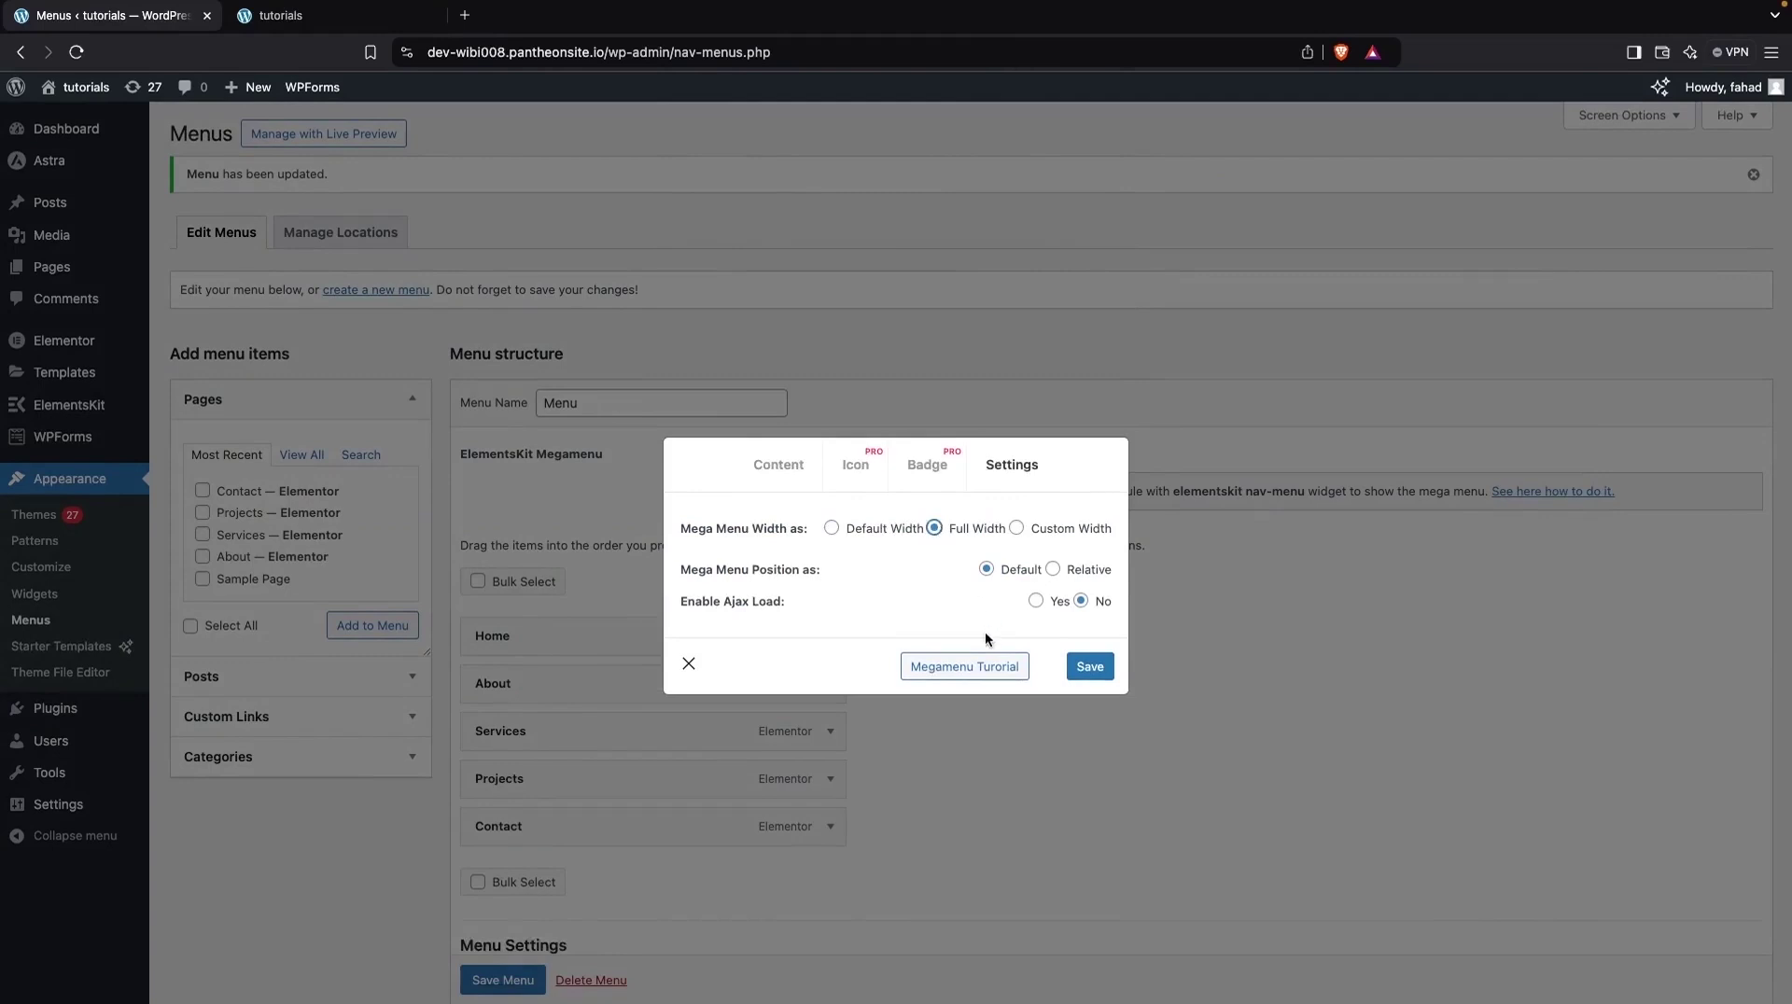
{"action": "left_click", "coordinate": [1088, 668]}
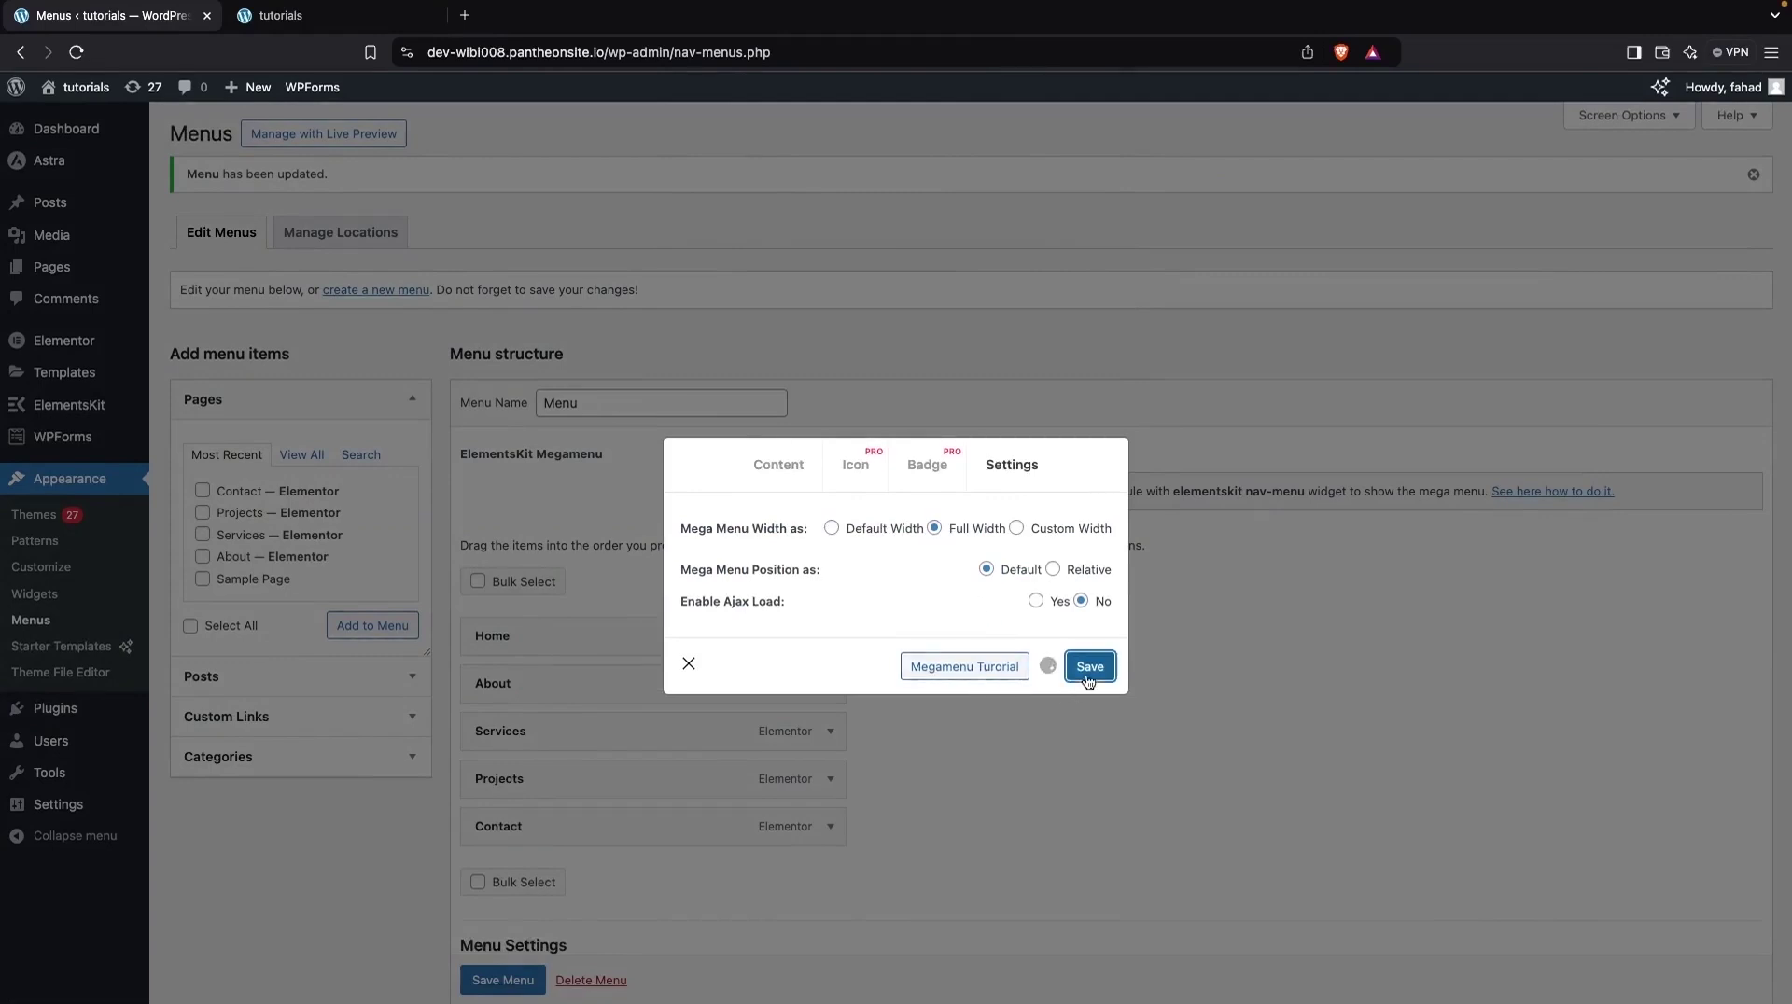
{"action": "left_click", "coordinate": [687, 665]}
{"action": "scroll", "coordinate": [504, 980], "scroll_direction": "down", "scroll_amount": 1}
{"action": "left_click", "coordinate": [503, 980]}
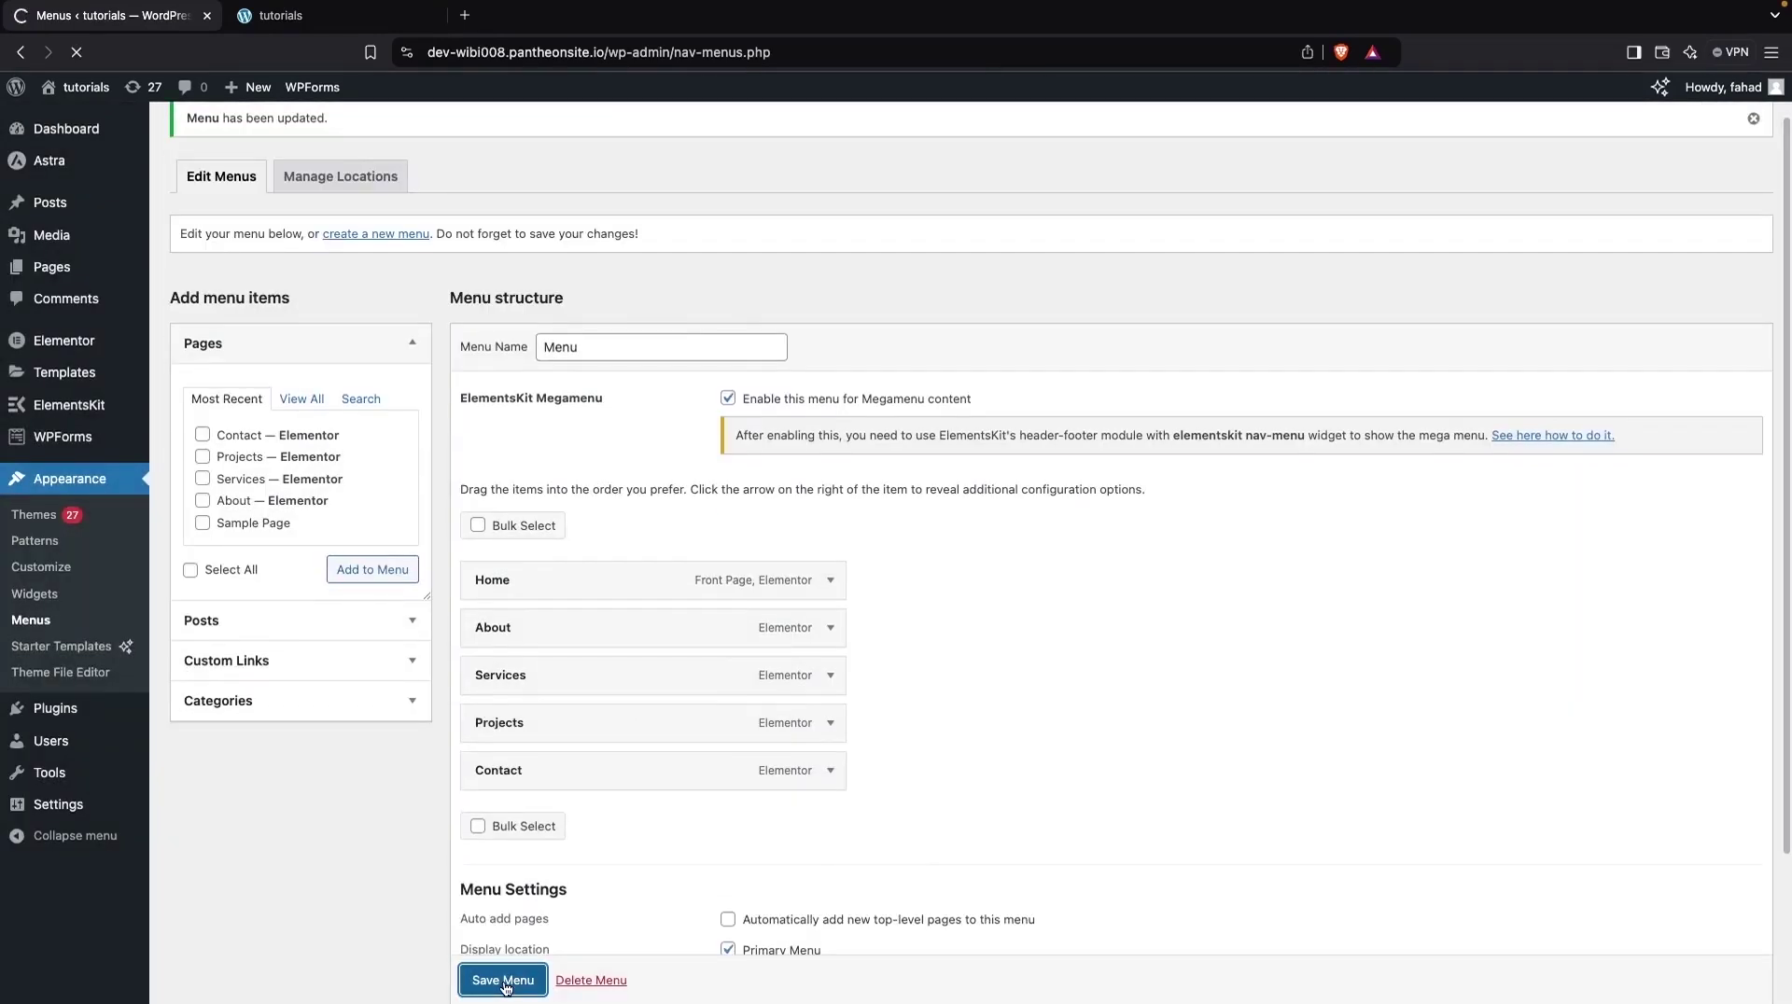
Reload the live home page to check the full-width About mega menu, and return to the Menus page.
{"action": "left_click", "coordinate": [280, 15]}
{"action": "mouse_move", "coordinate": [75, 86]}
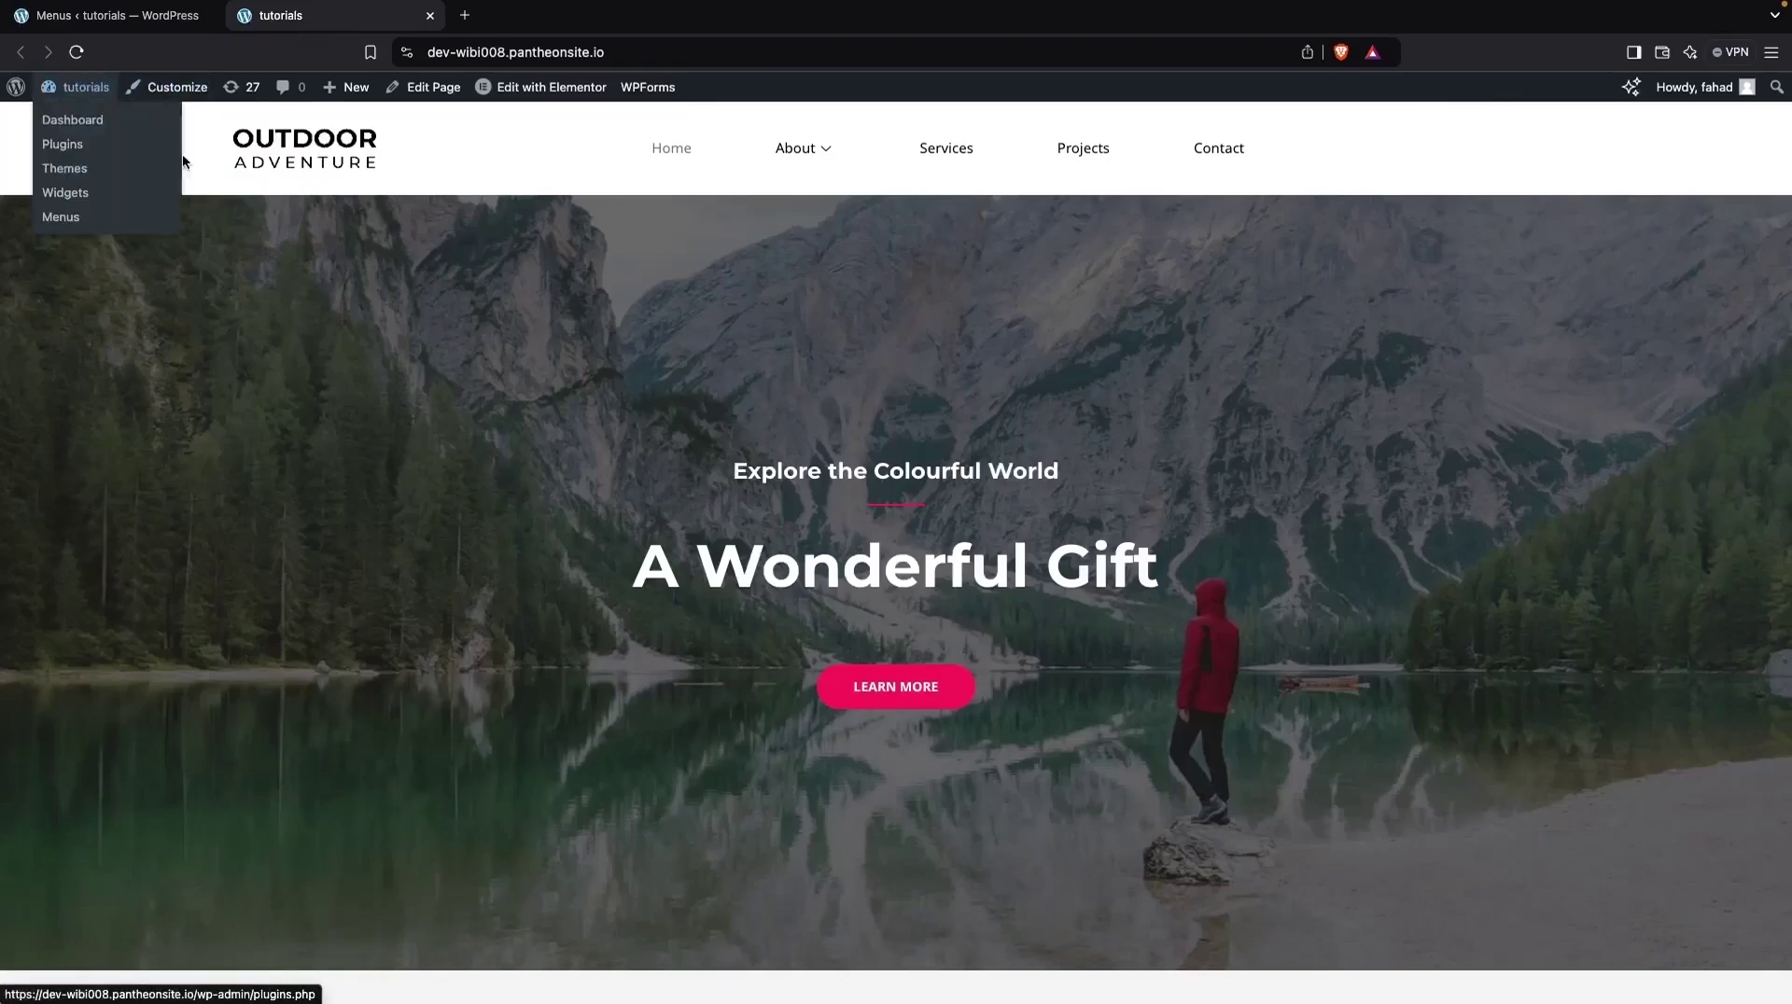
{"action": "left_click", "coordinate": [78, 52]}
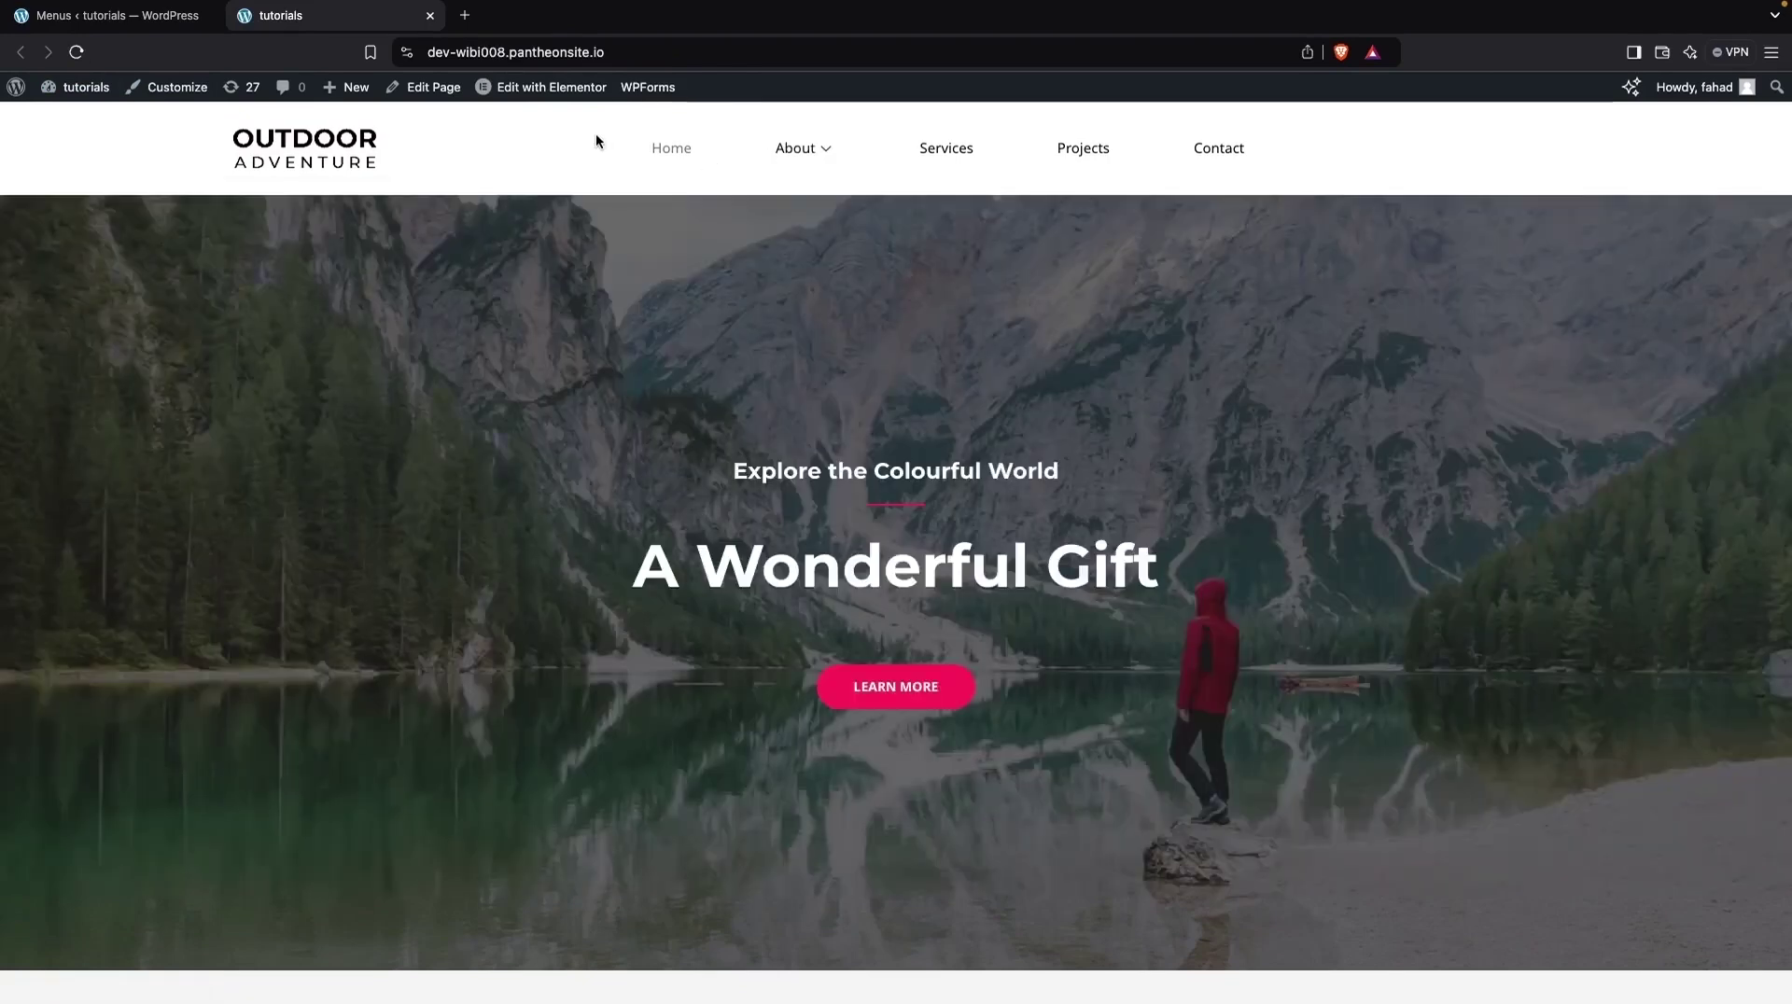
{"action": "left_click", "coordinate": [114, 25]}
Enable the mega menu for the Services item, choosing Full Width and the Default position.
{"action": "mouse_move", "coordinate": [522, 747]}
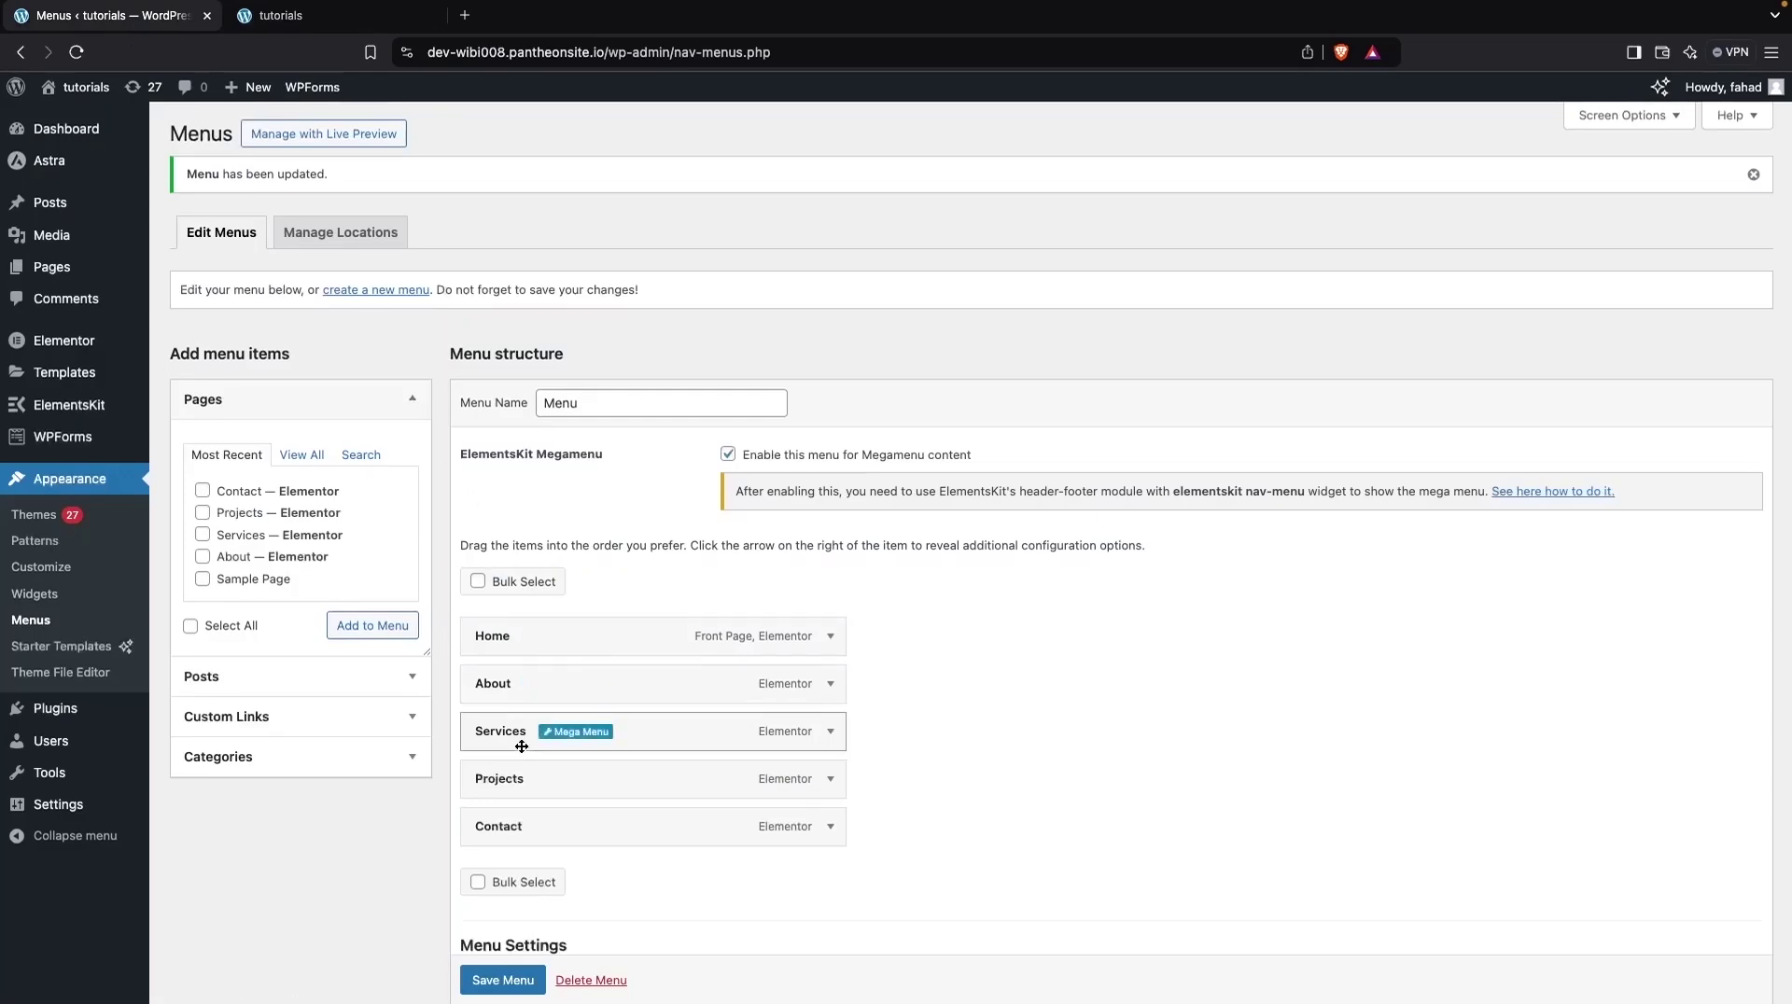
{"action": "left_click", "coordinate": [569, 734]}
{"action": "left_click", "coordinate": [898, 501]}
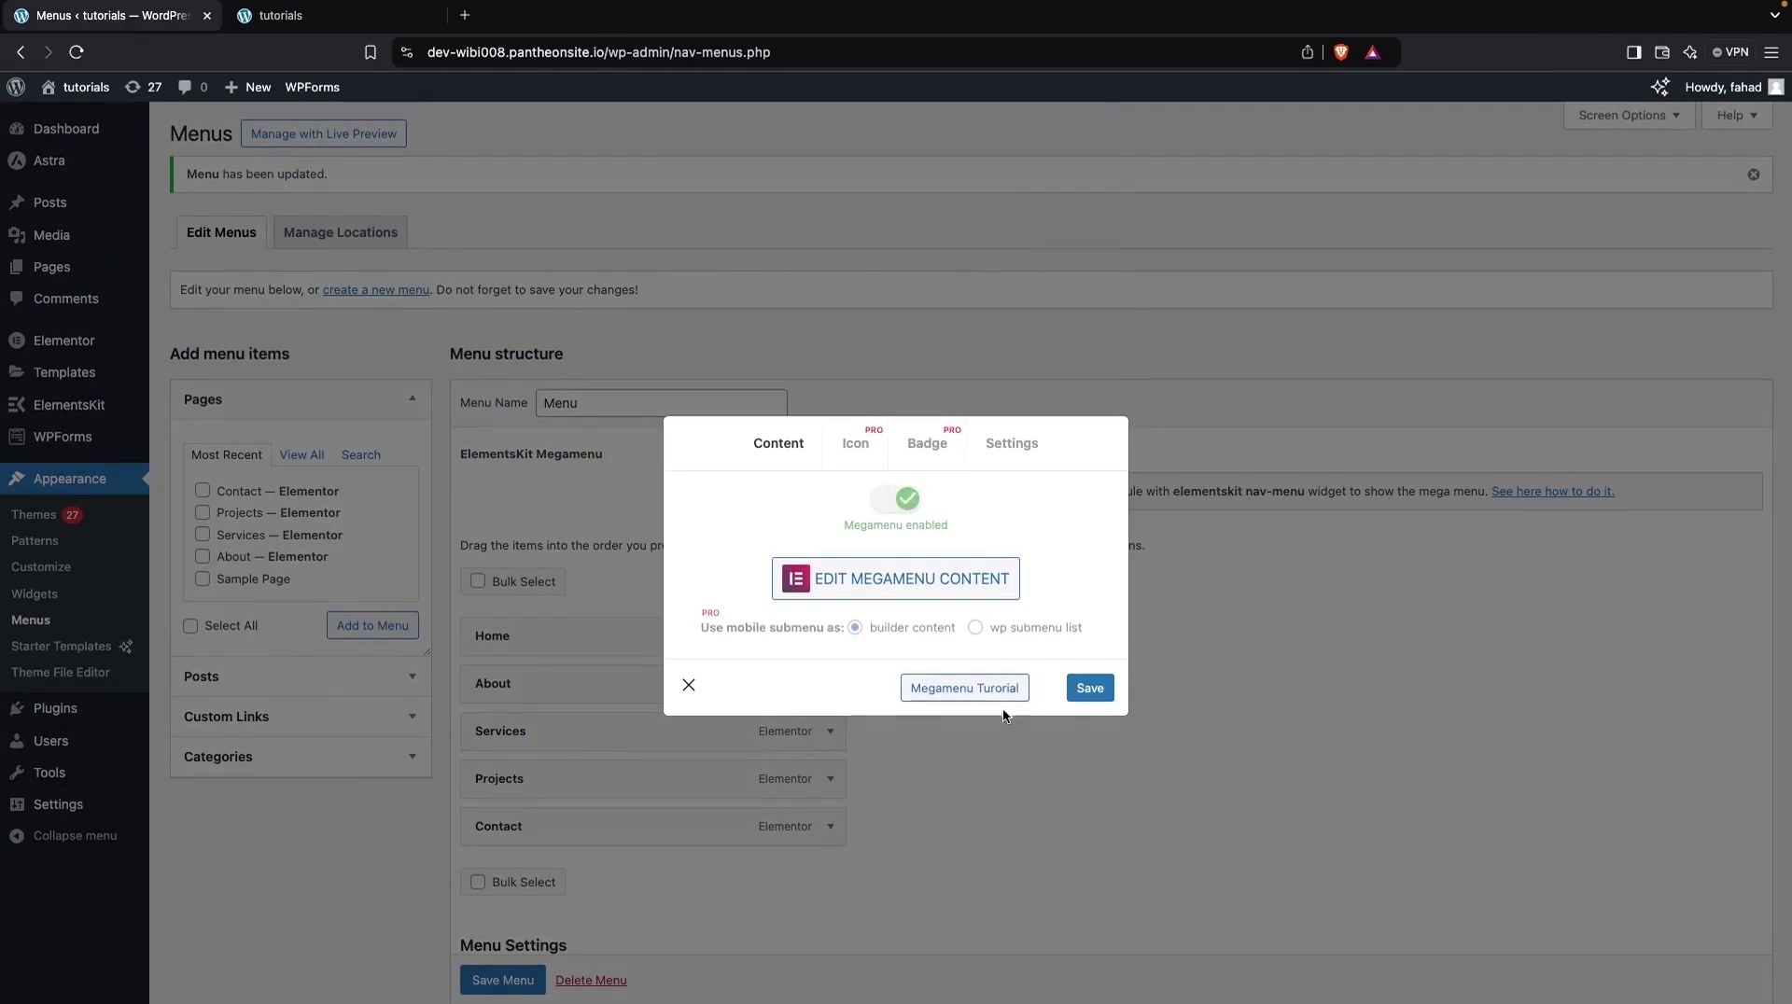
{"action": "left_click", "coordinate": [1011, 443]}
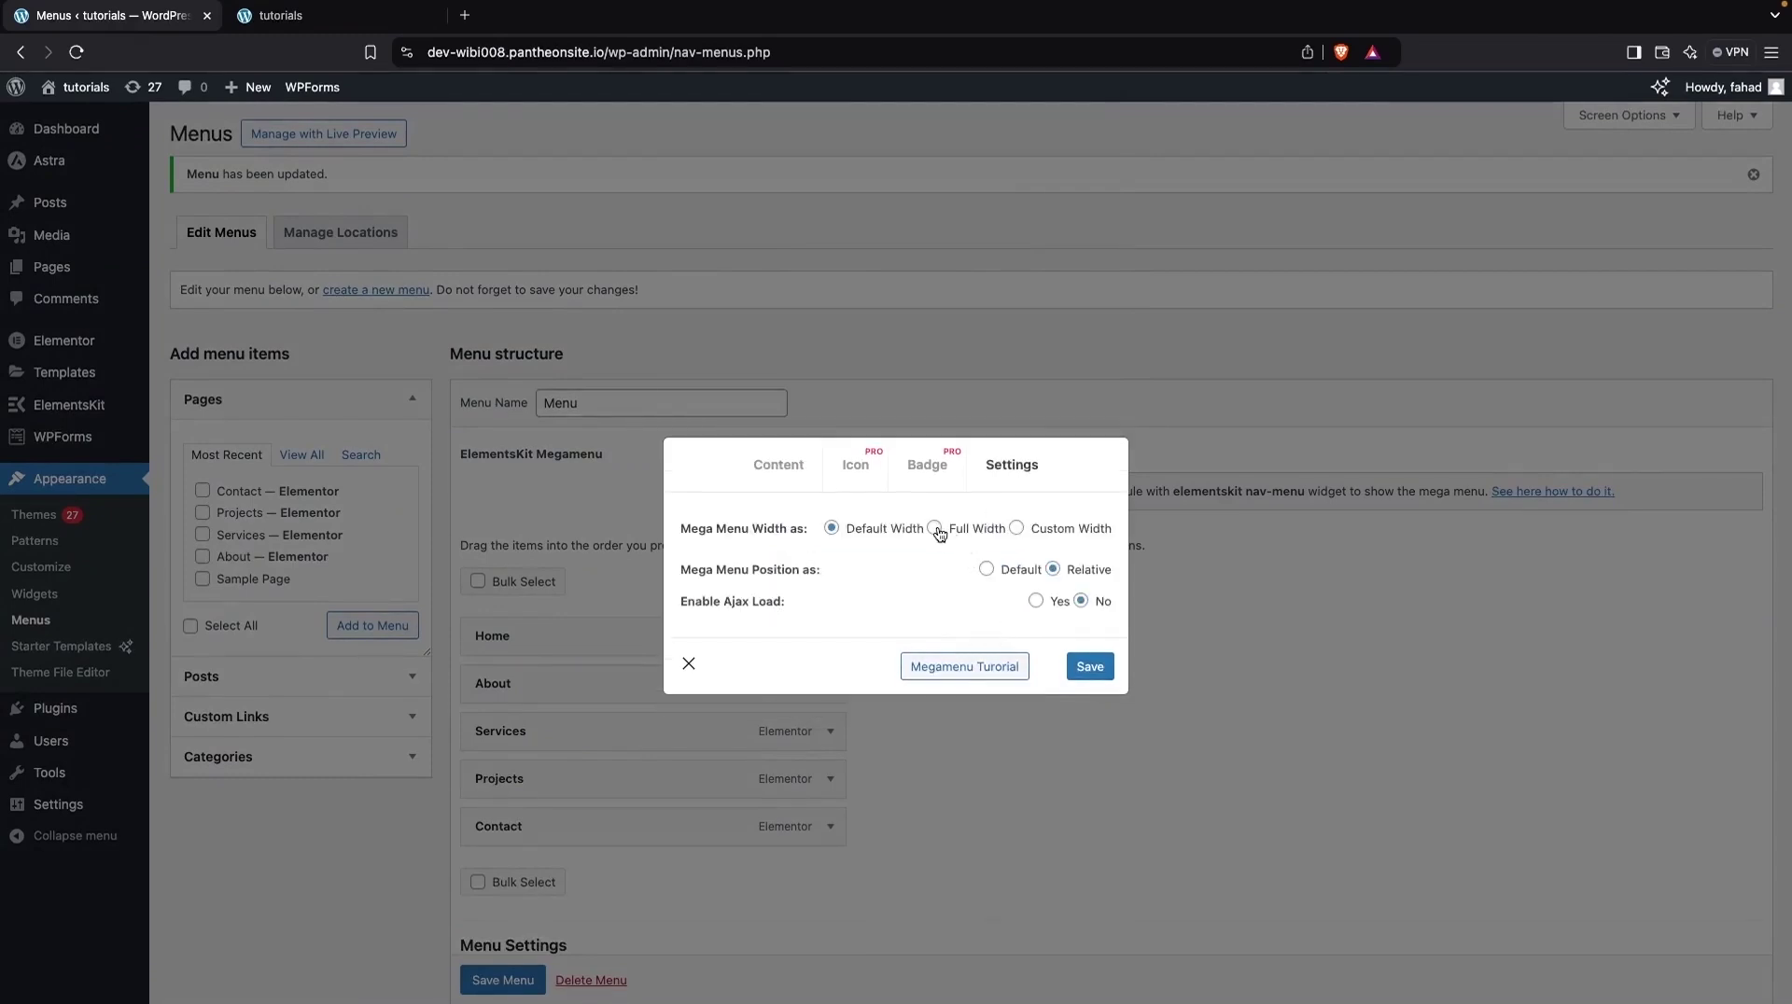
{"action": "left_click", "coordinate": [935, 529]}
{"action": "left_click", "coordinate": [986, 569]}
{"action": "left_click", "coordinate": [780, 466]}
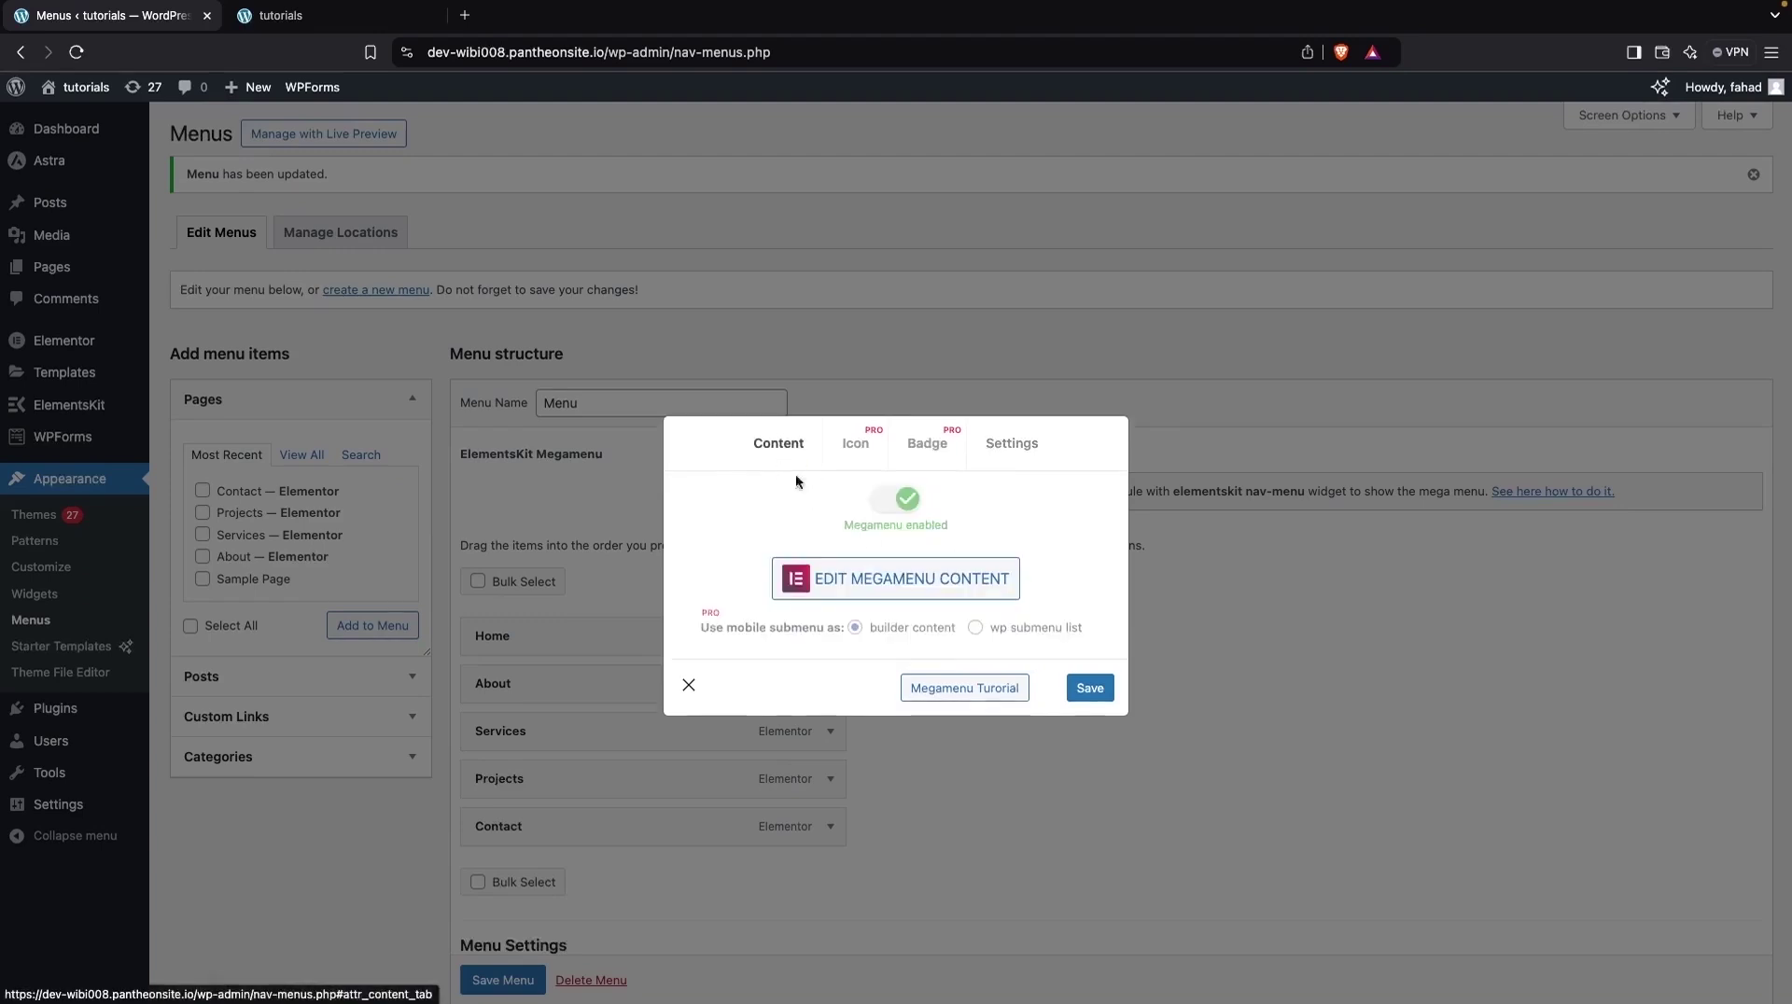
Open the Services mega menu content for editing and insert the Mega Menu – Womens Fashion section from the ElementsKit Megamenu category.
{"action": "left_click", "coordinate": [962, 594]}
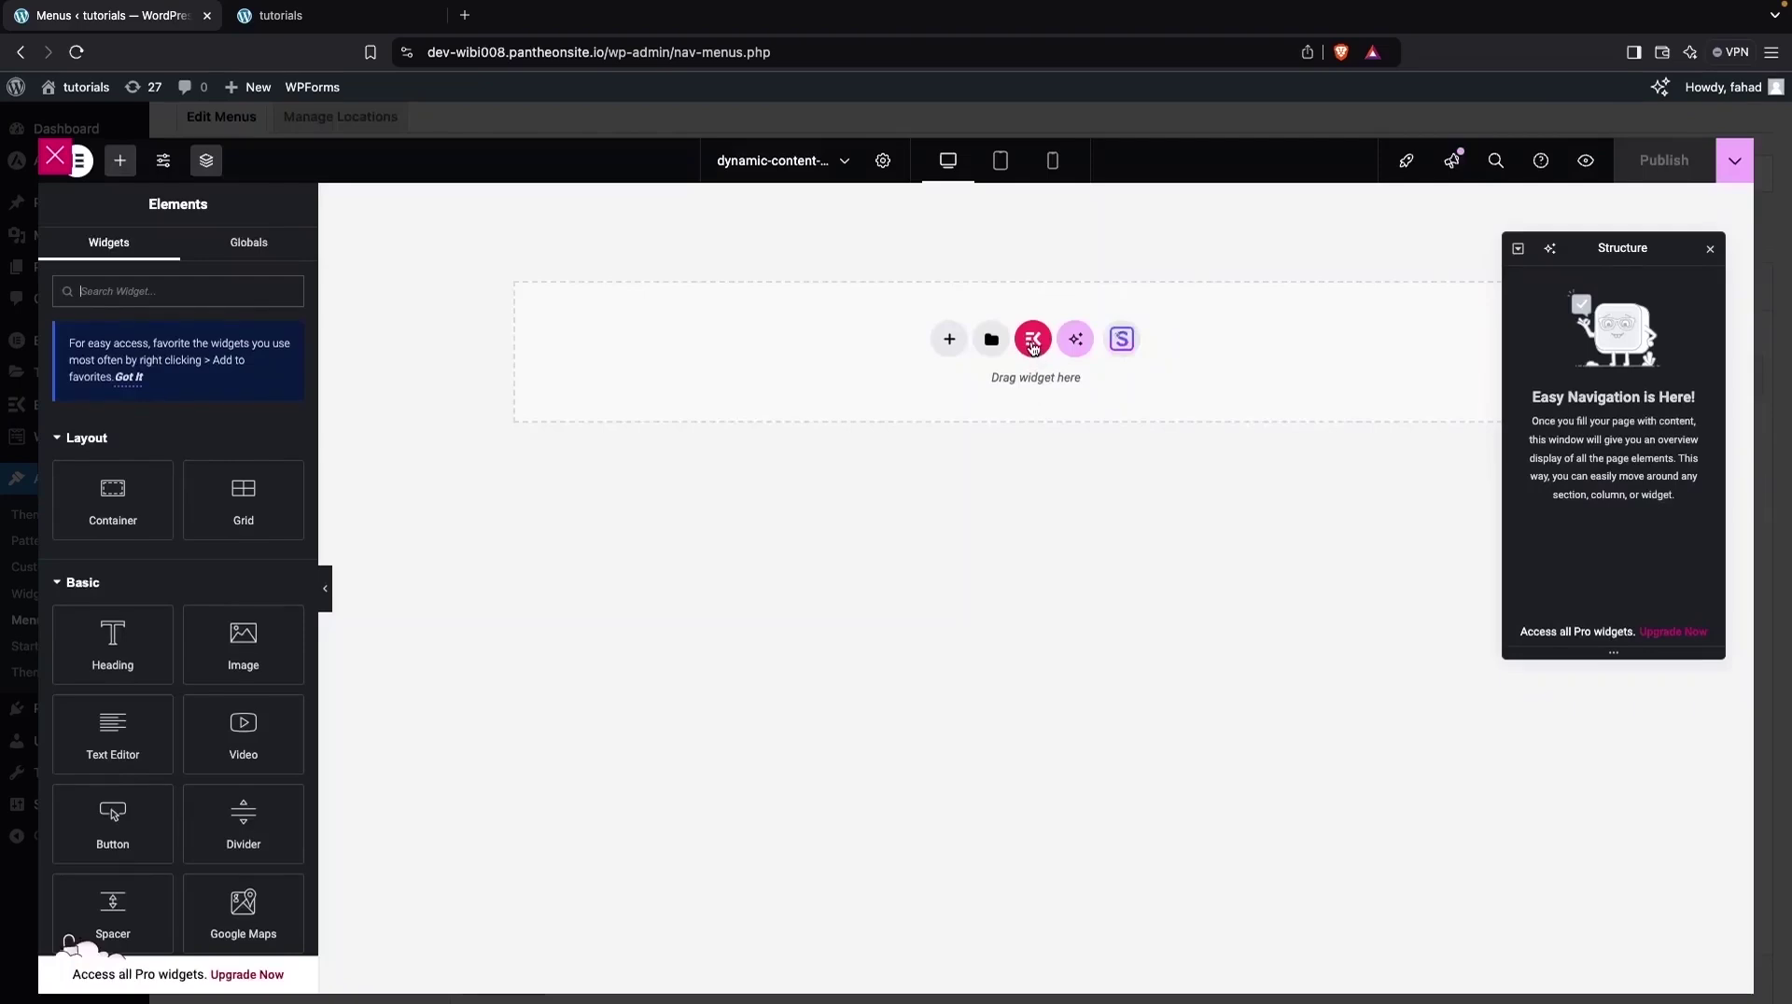
{"action": "left_click", "coordinate": [1033, 341]}
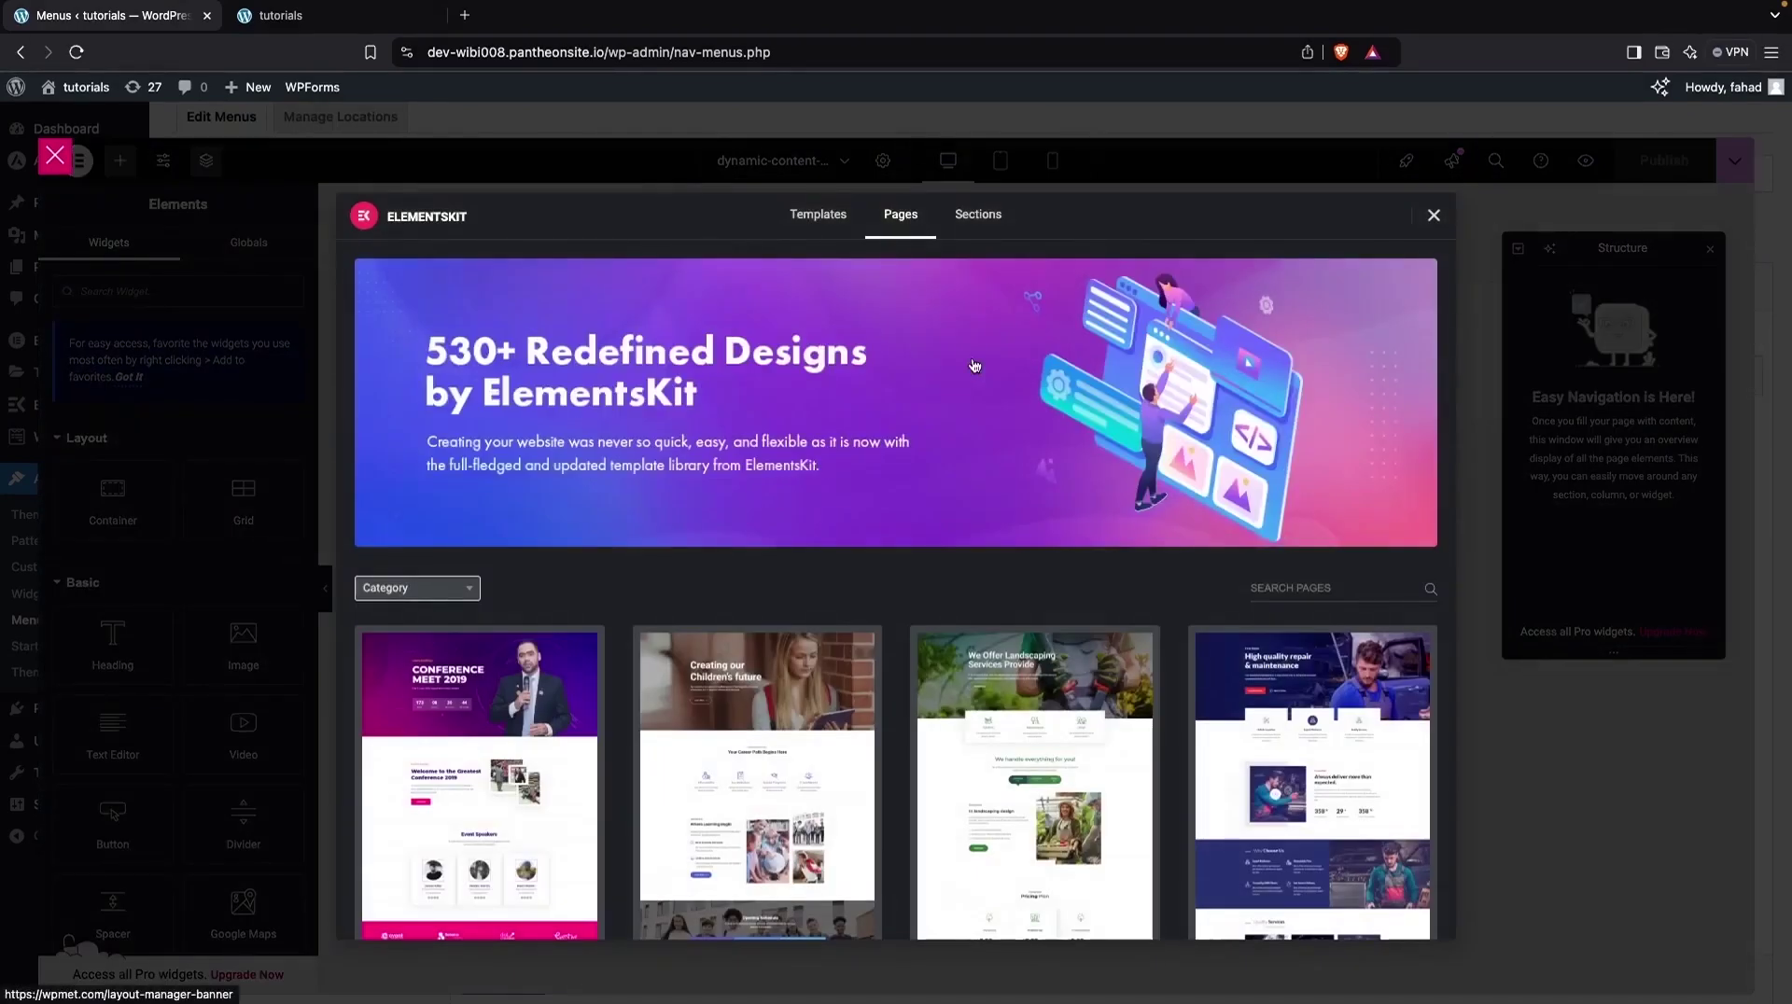
{"action": "left_click", "coordinate": [436, 591]}
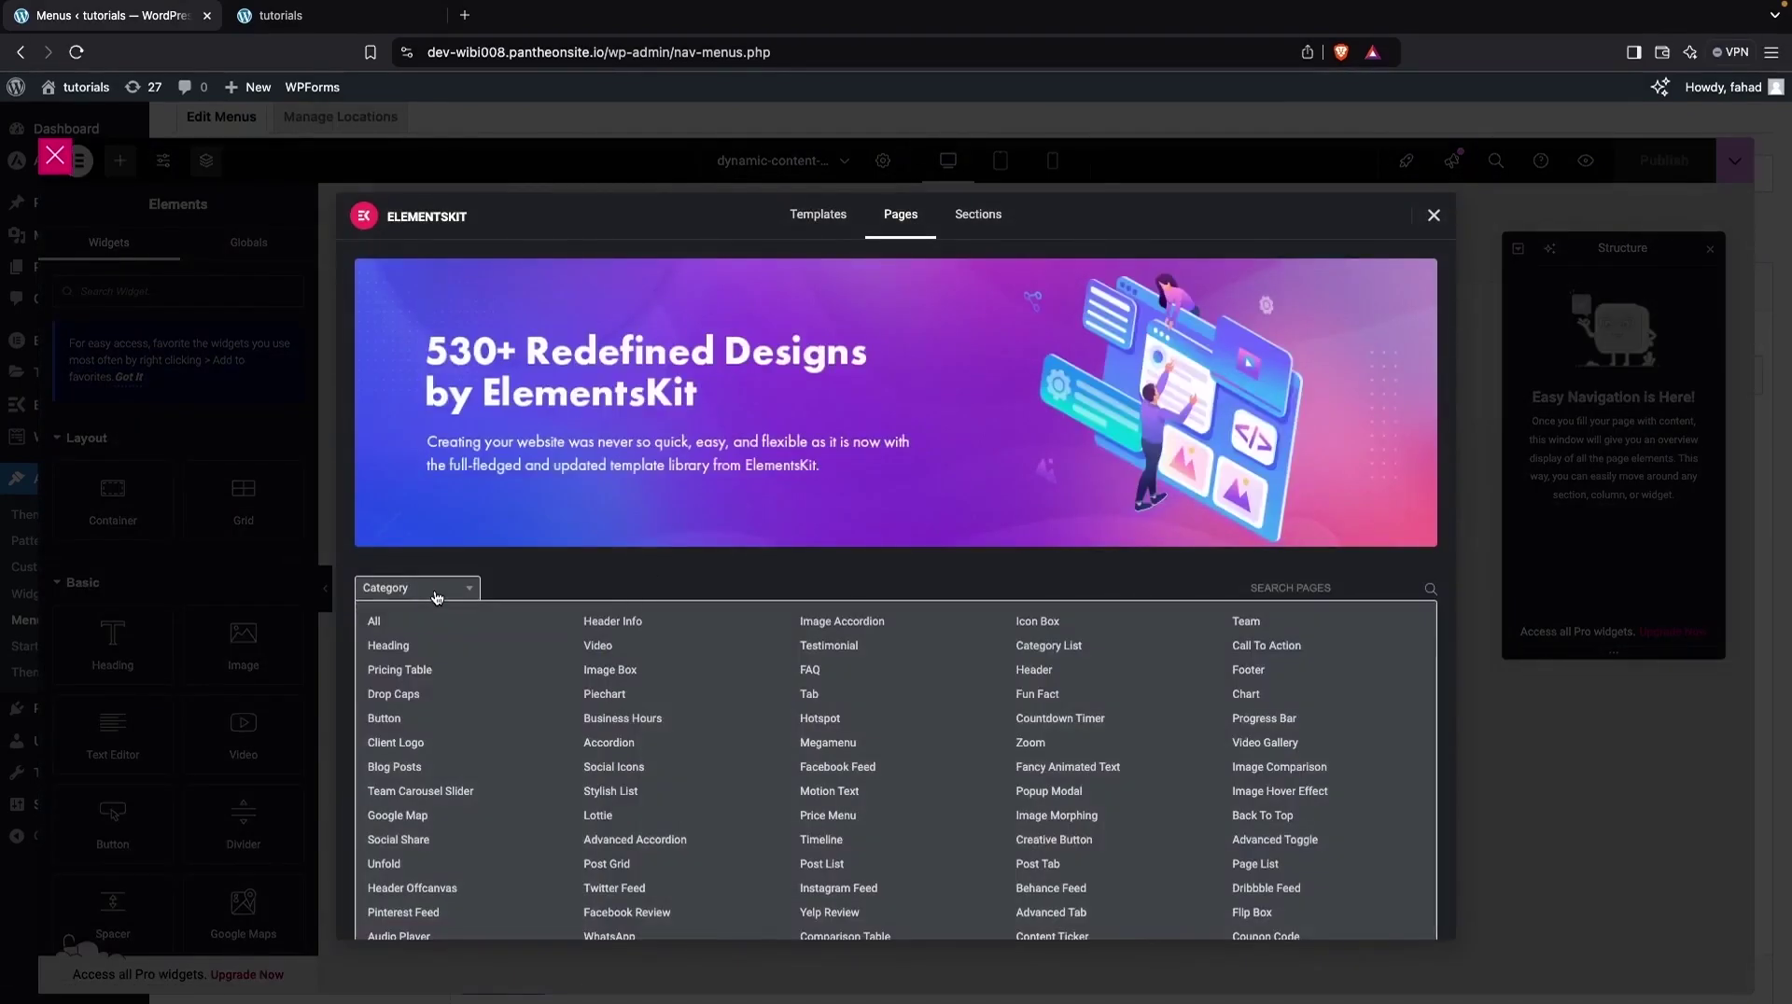
{"action": "left_click", "coordinate": [822, 745]}
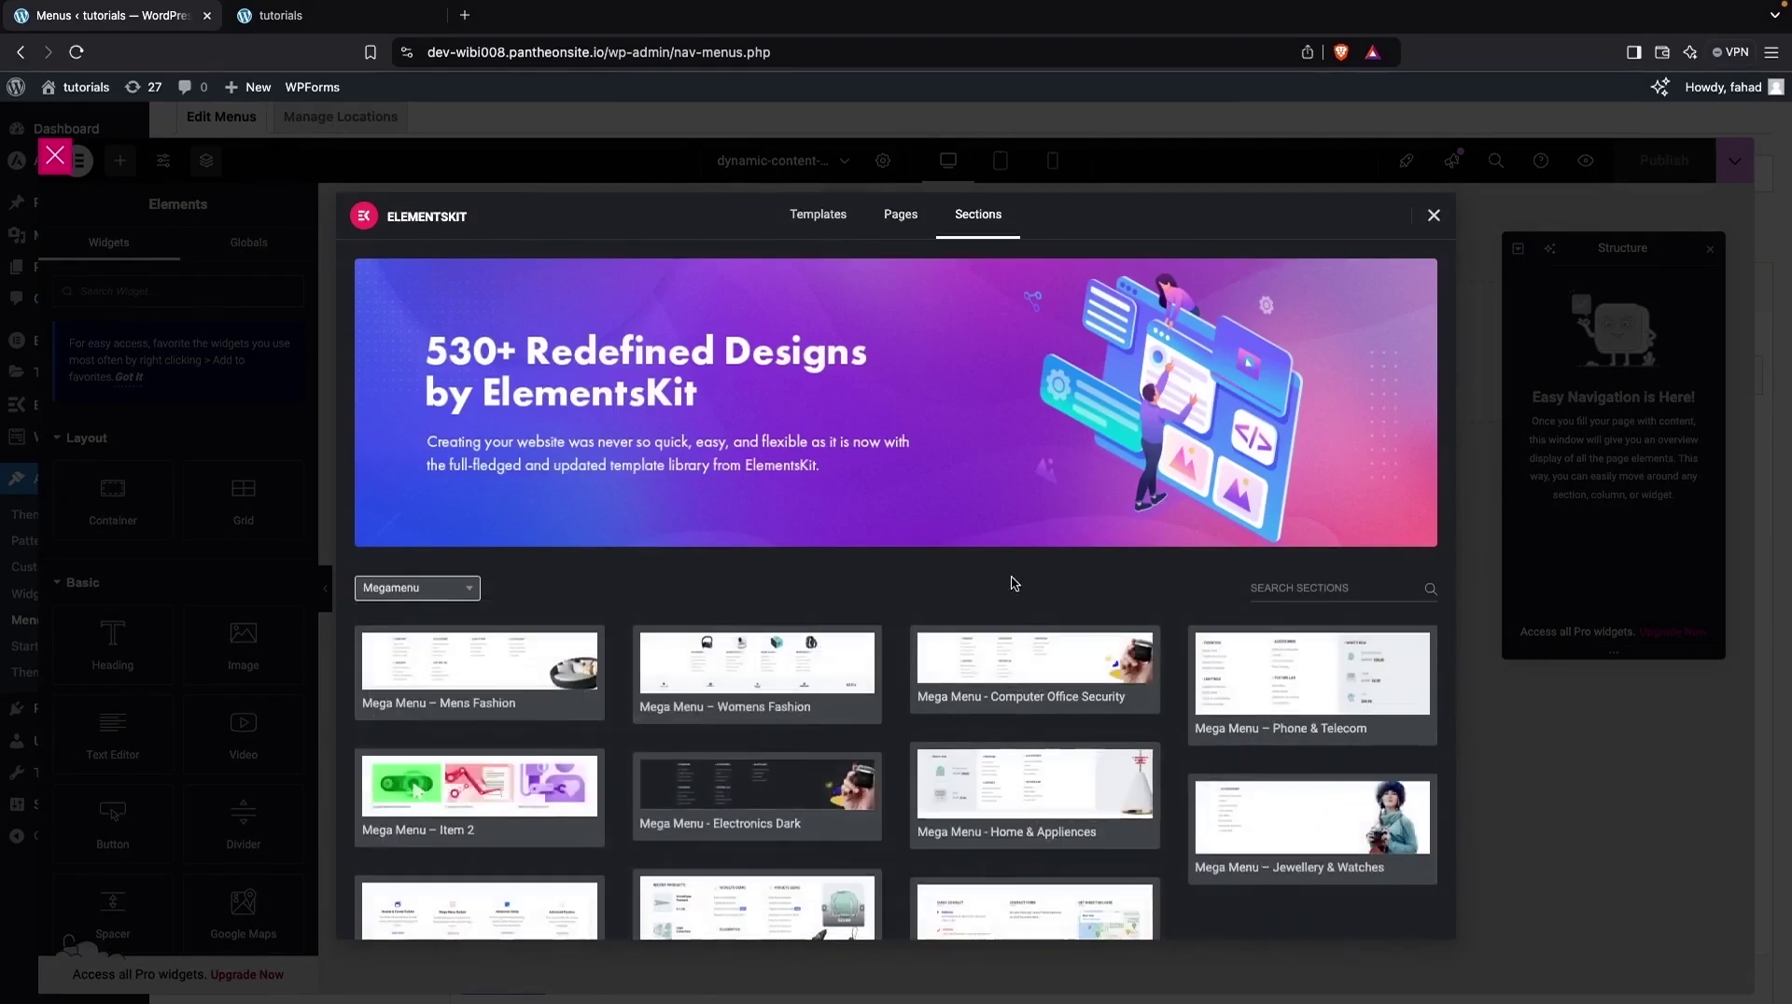
{"action": "scroll", "coordinate": [980, 593], "scroll_direction": "down", "scroll_amount": 3}
{"action": "mouse_move", "coordinate": [519, 539]}
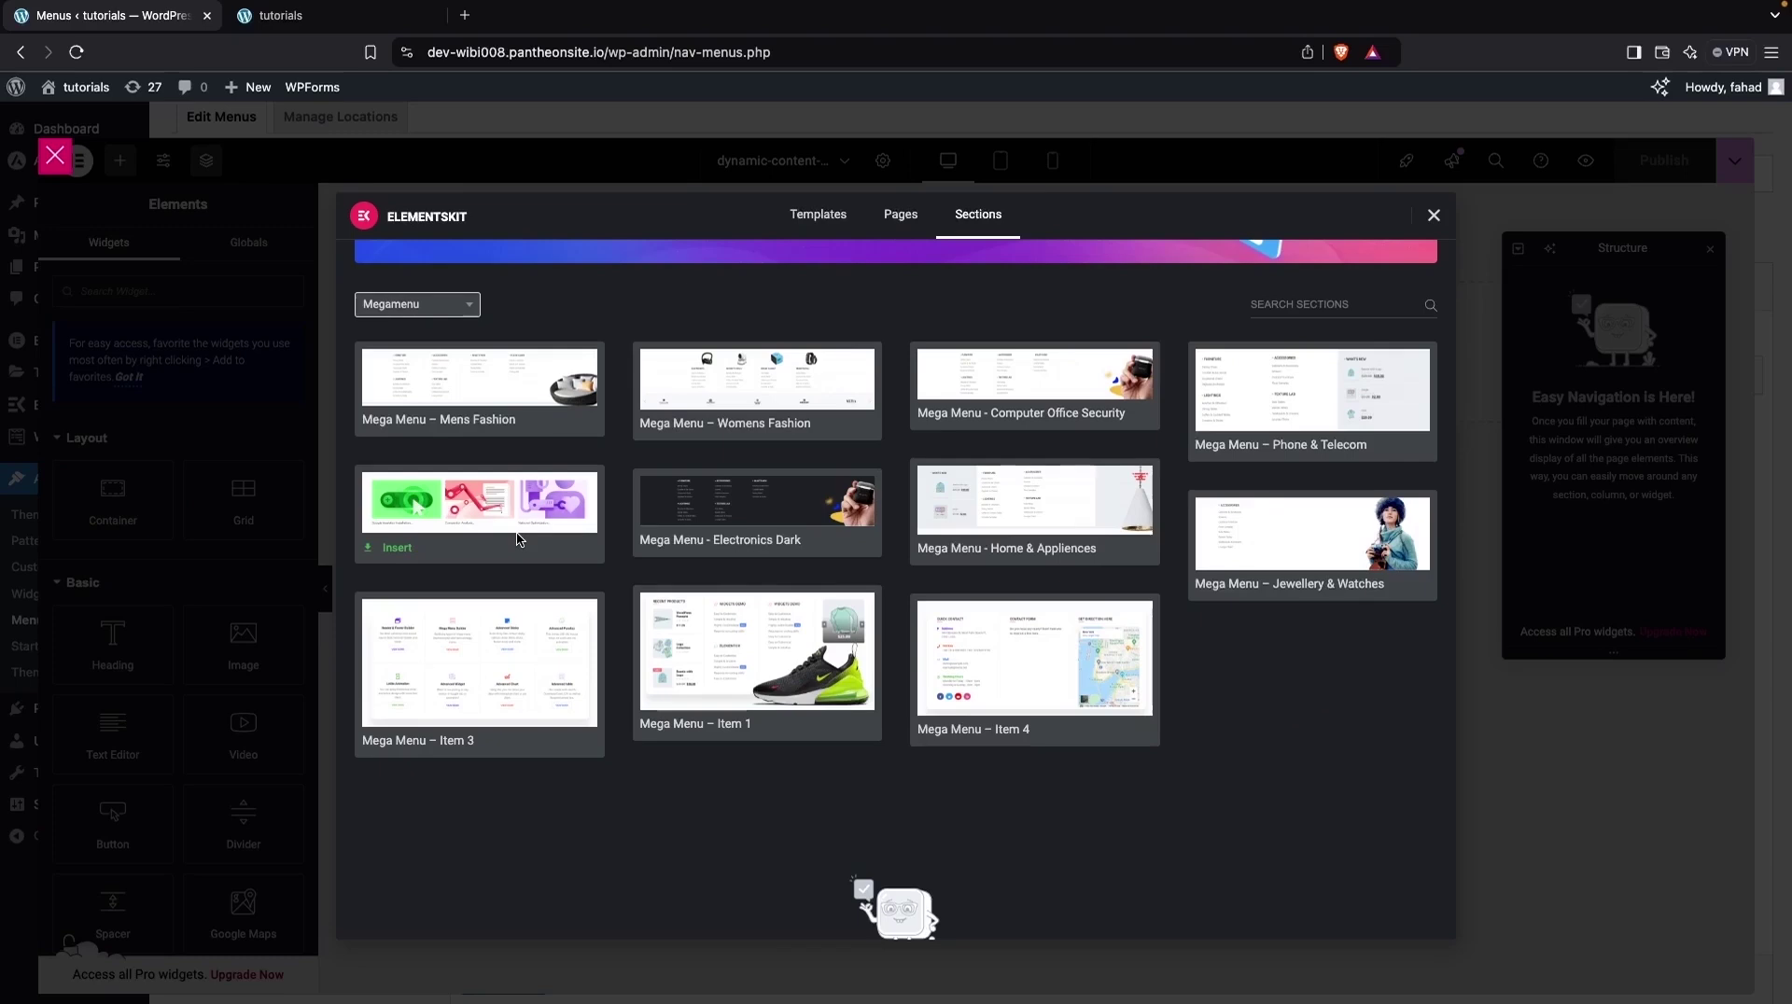
{"action": "left_click", "coordinate": [377, 27]}
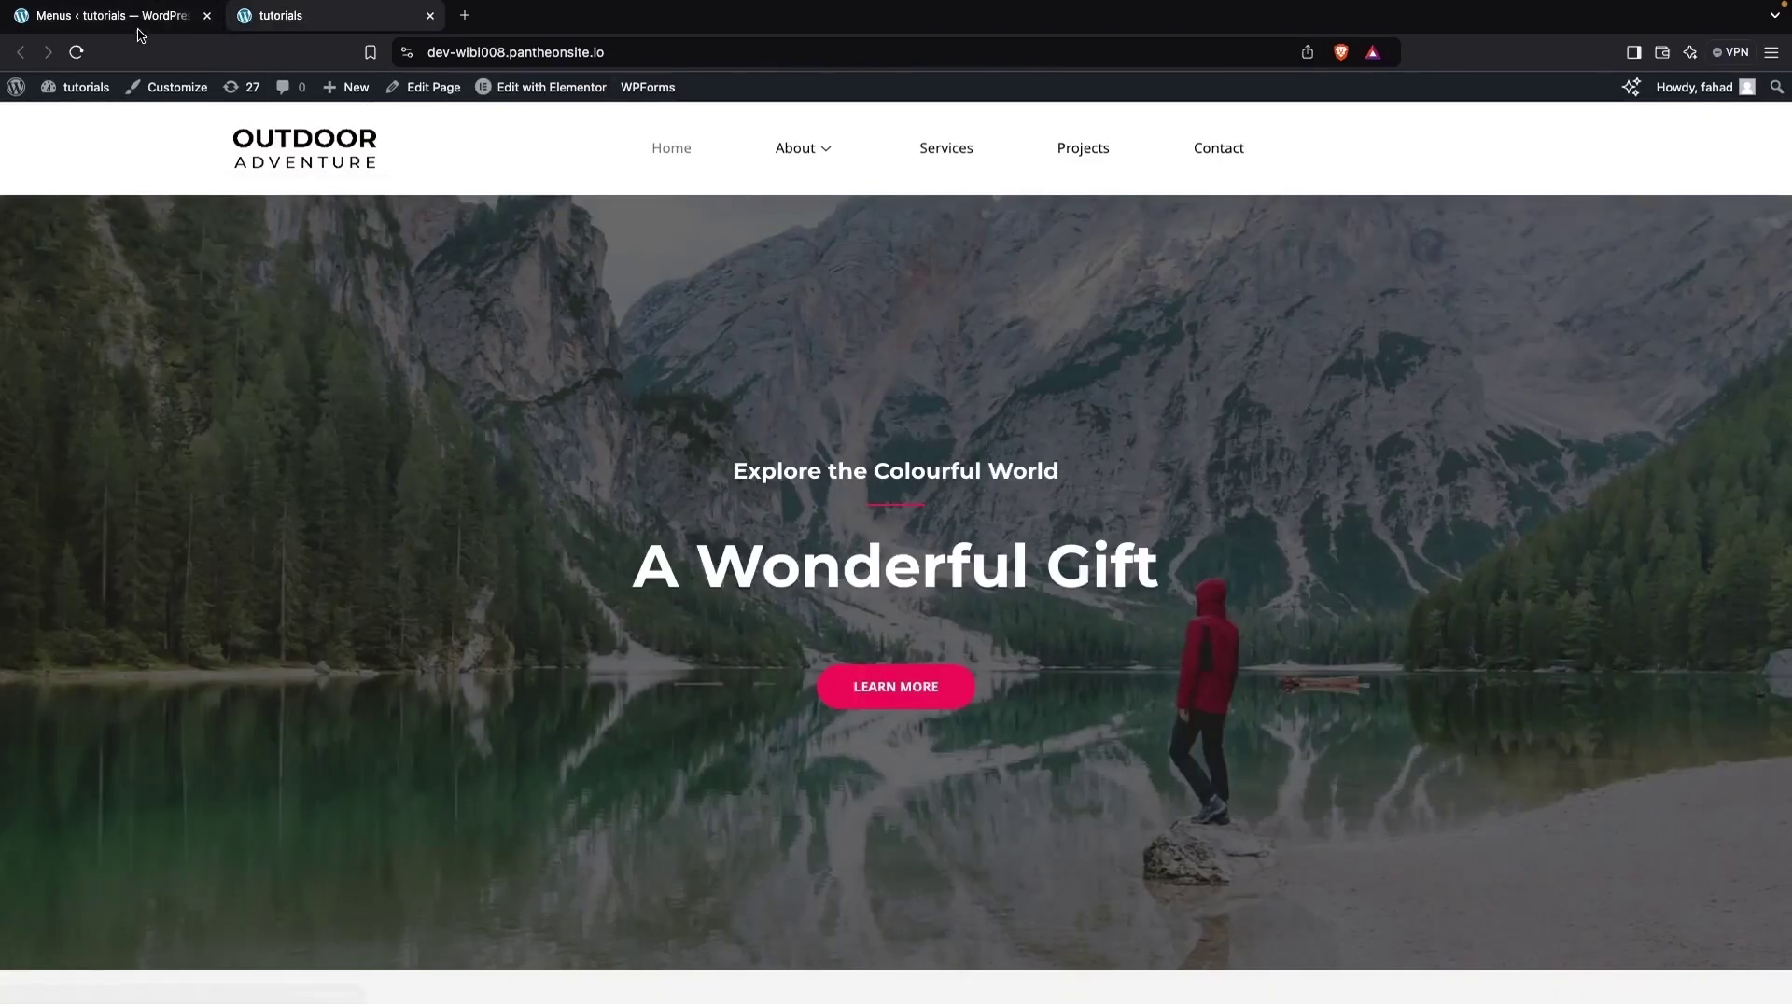
{"action": "left_click", "coordinate": [112, 15]}
{"action": "mouse_move", "coordinate": [496, 510]}
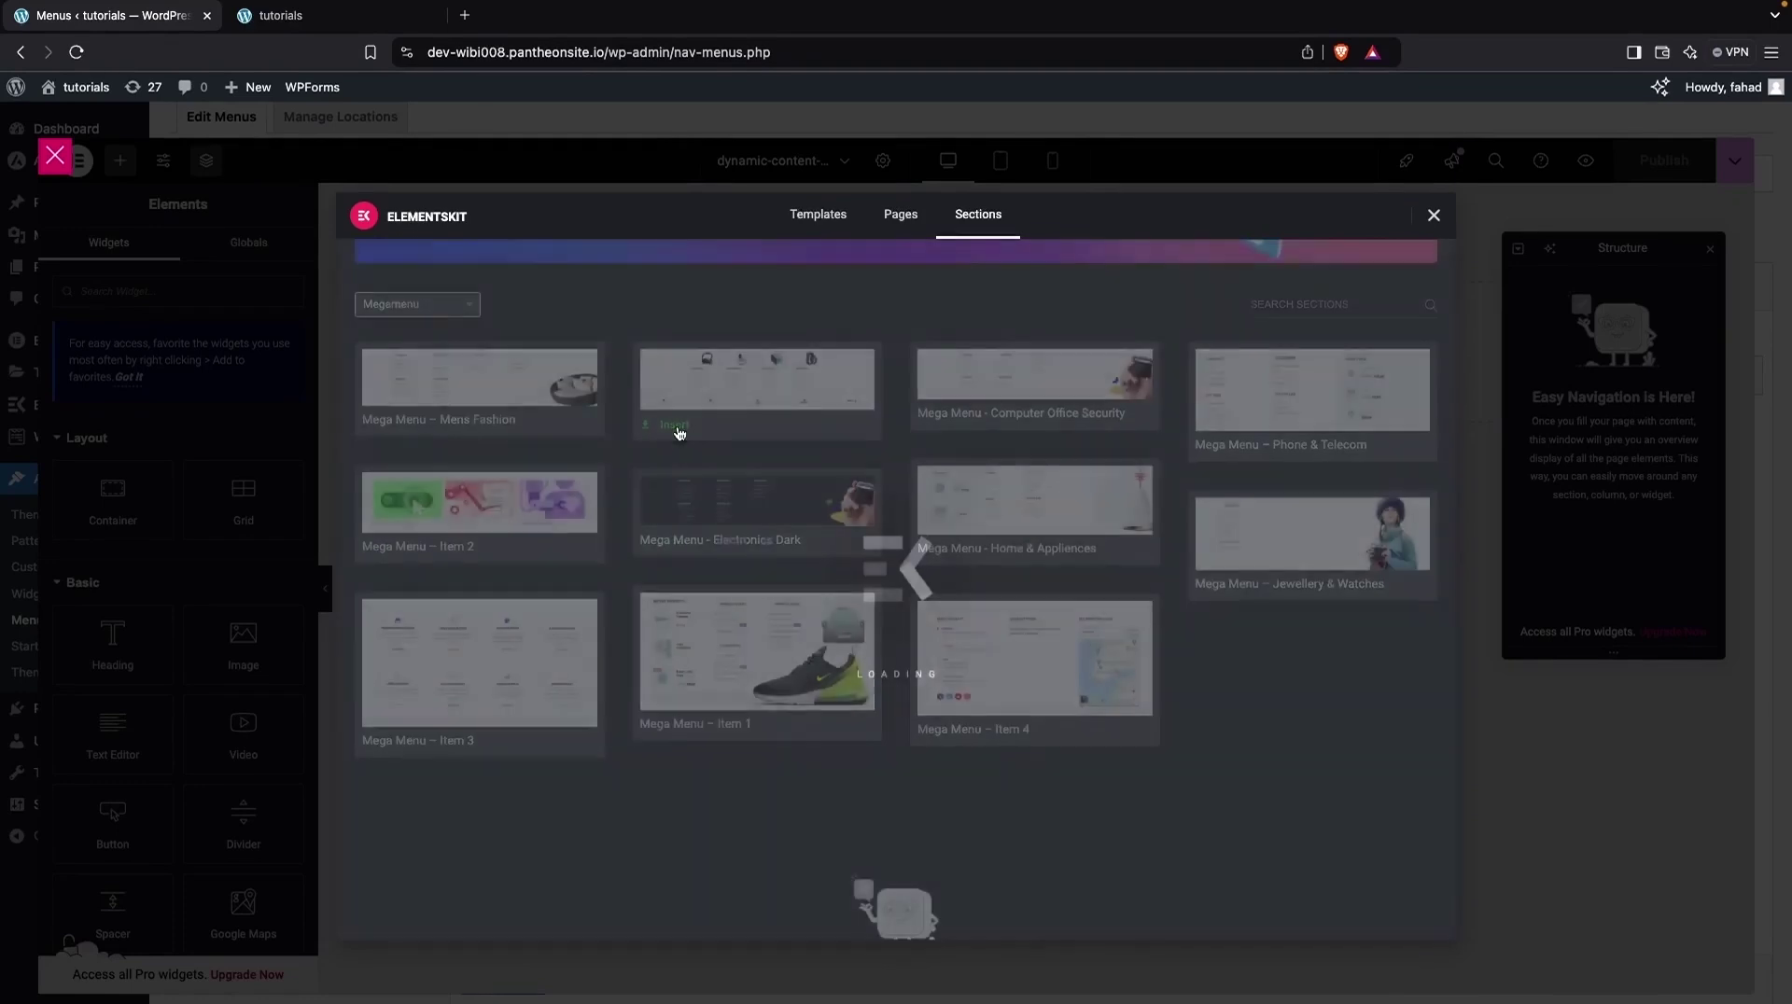
{"action": "left_click", "coordinate": [676, 425]}
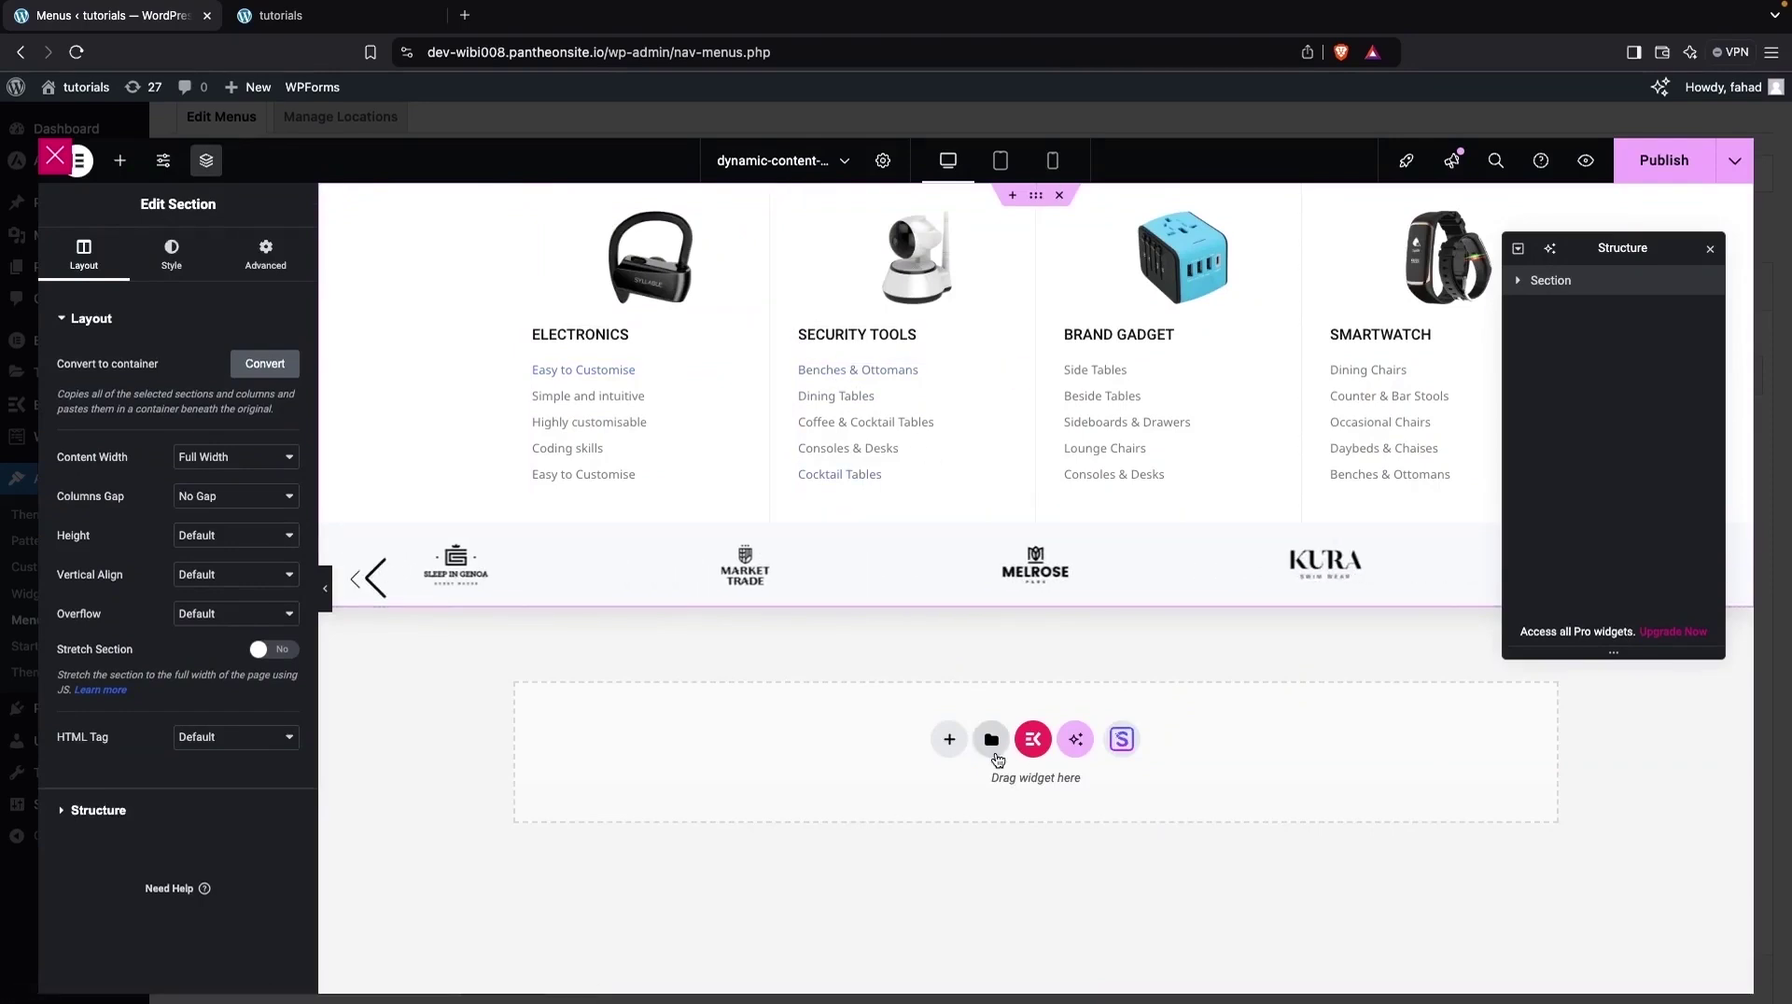
Delete the brand logo carousel and the product images above all four columns of the inserted section.
{"action": "left_click", "coordinate": [1048, 513]}
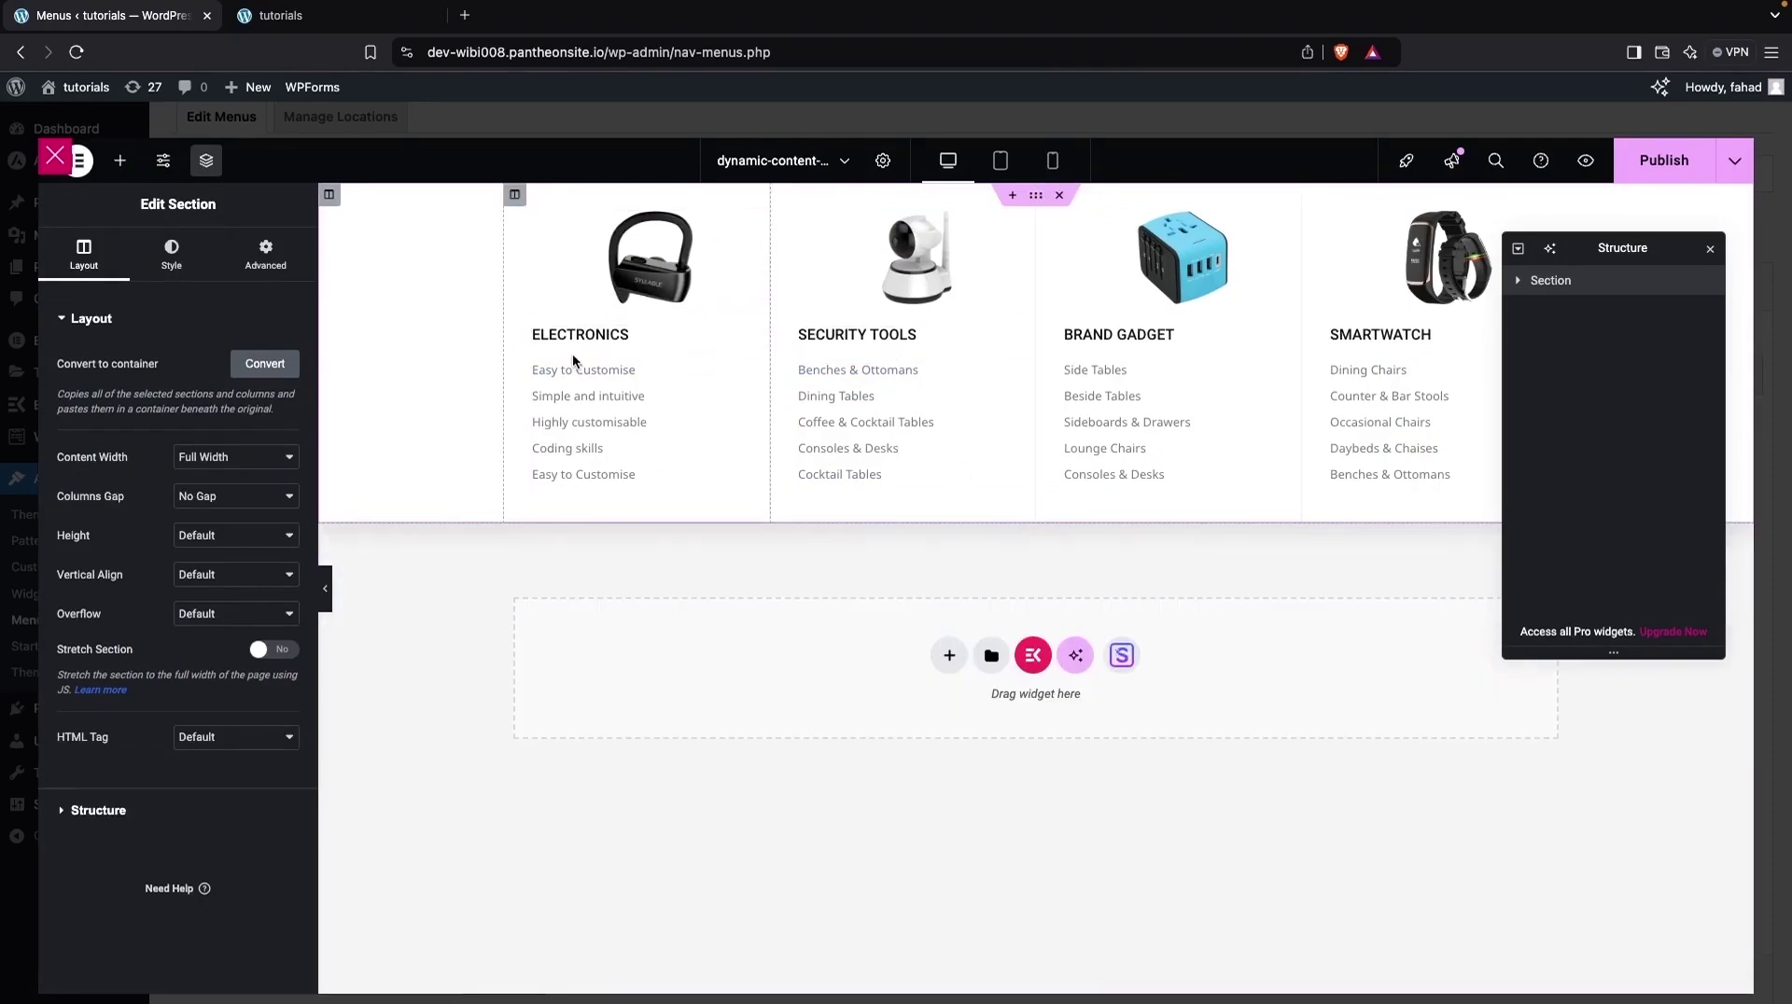
{"action": "left_click", "coordinate": [630, 232]}
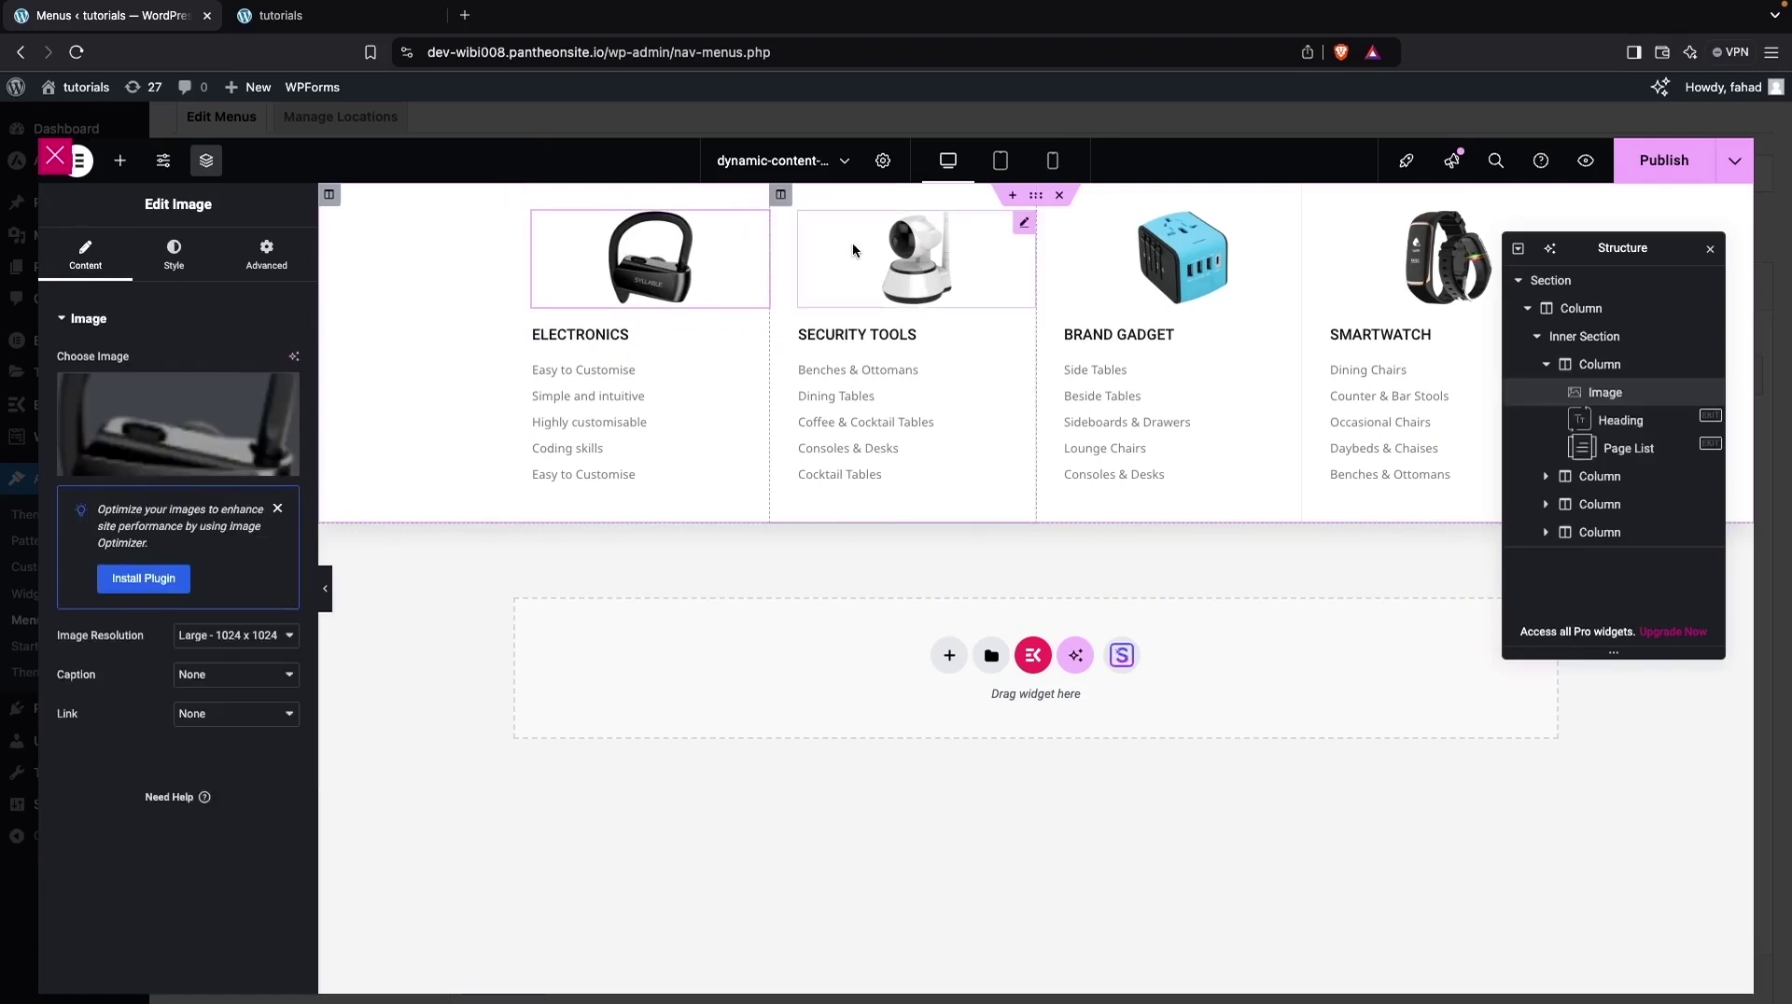
{"action": "right_click", "coordinate": [663, 245]}
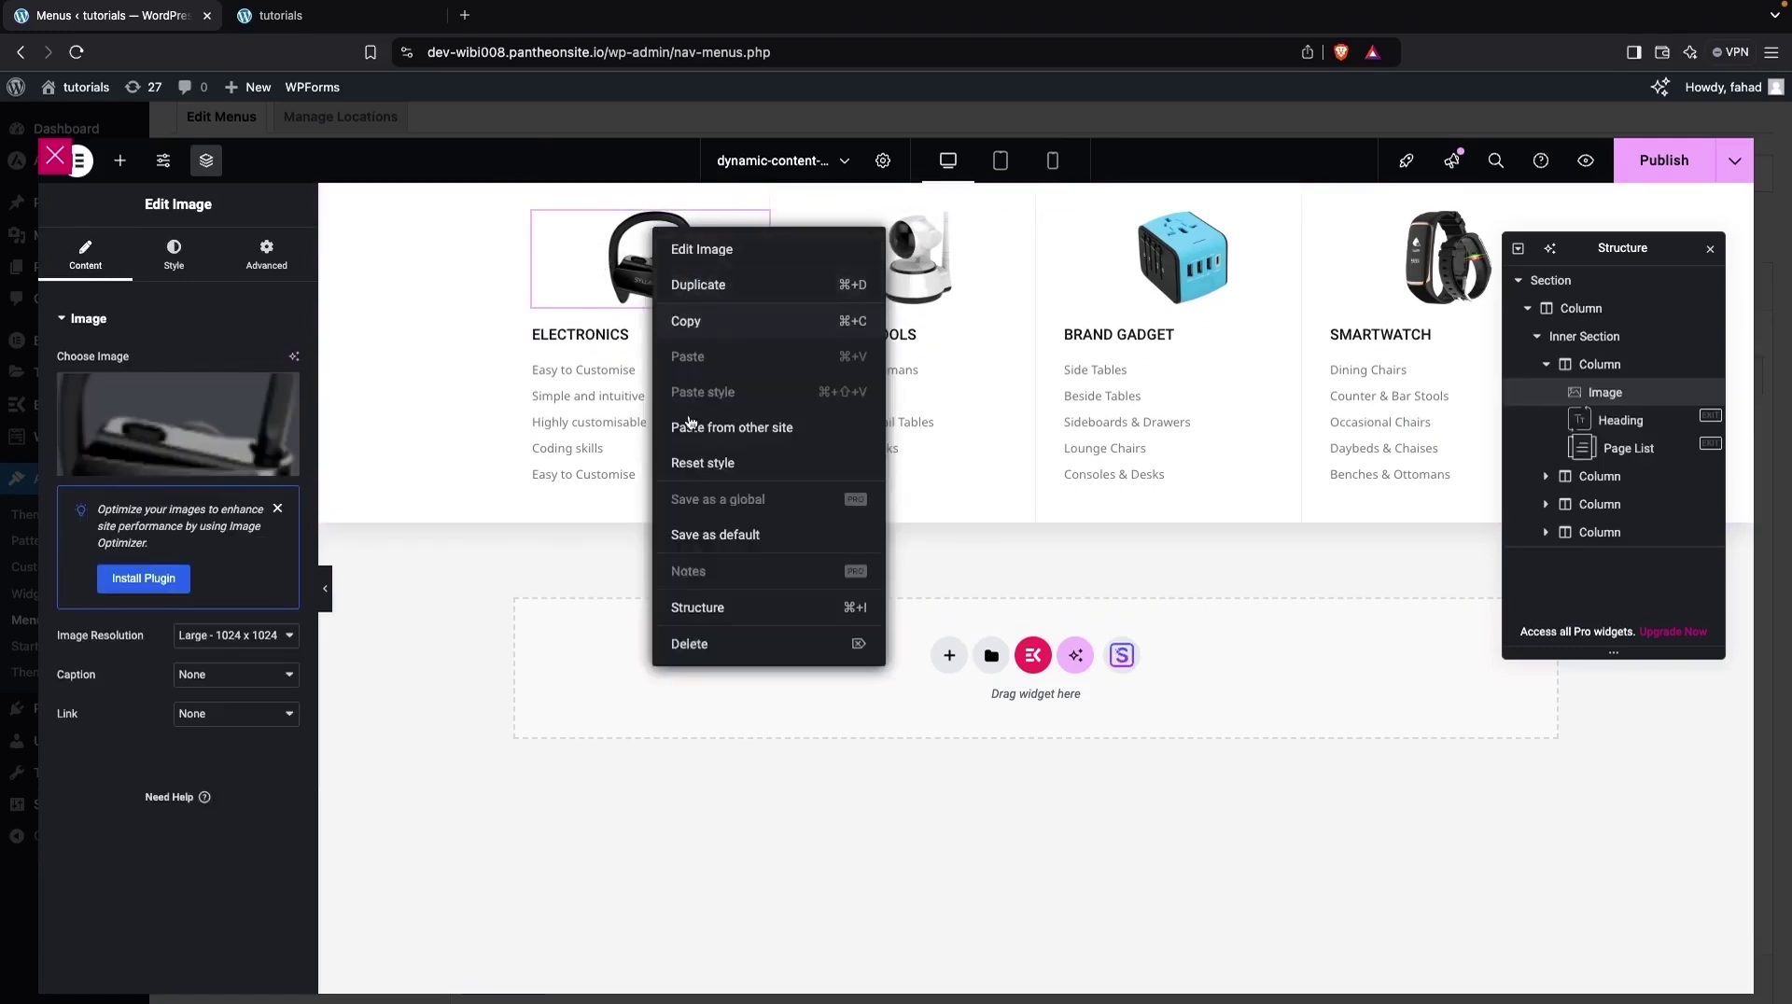
{"action": "left_click", "coordinate": [691, 644]}
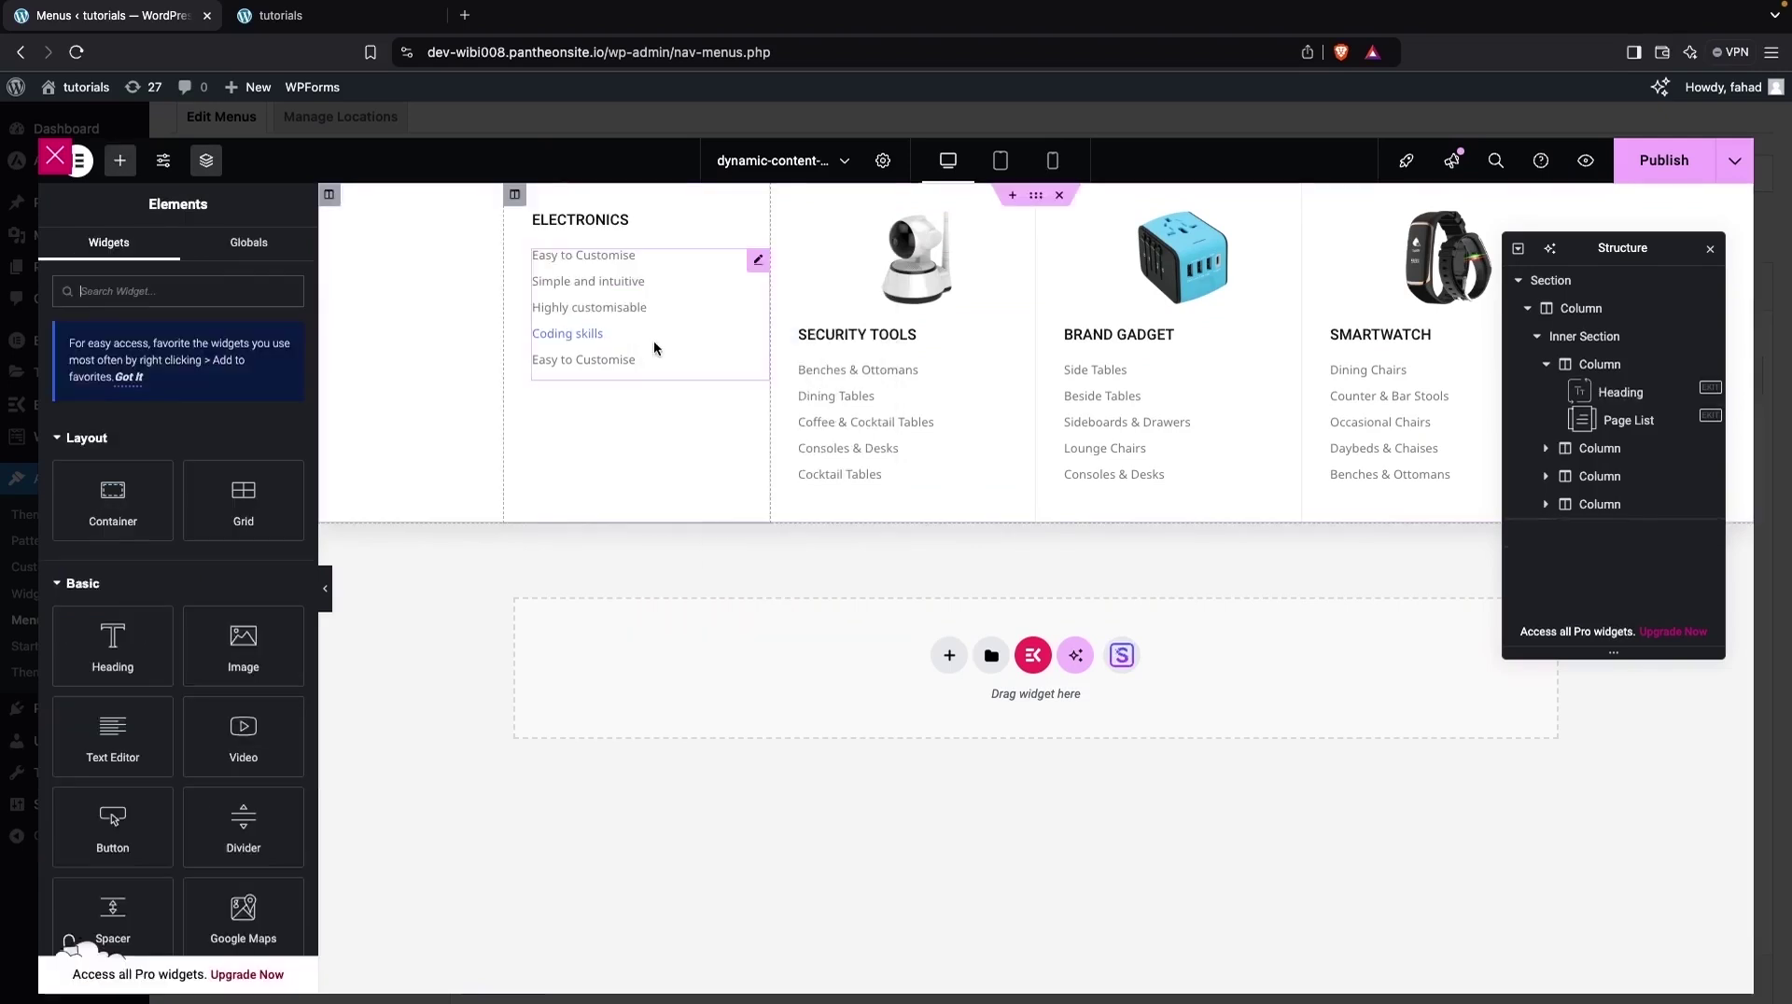
{"action": "right_click", "coordinate": [869, 271]}
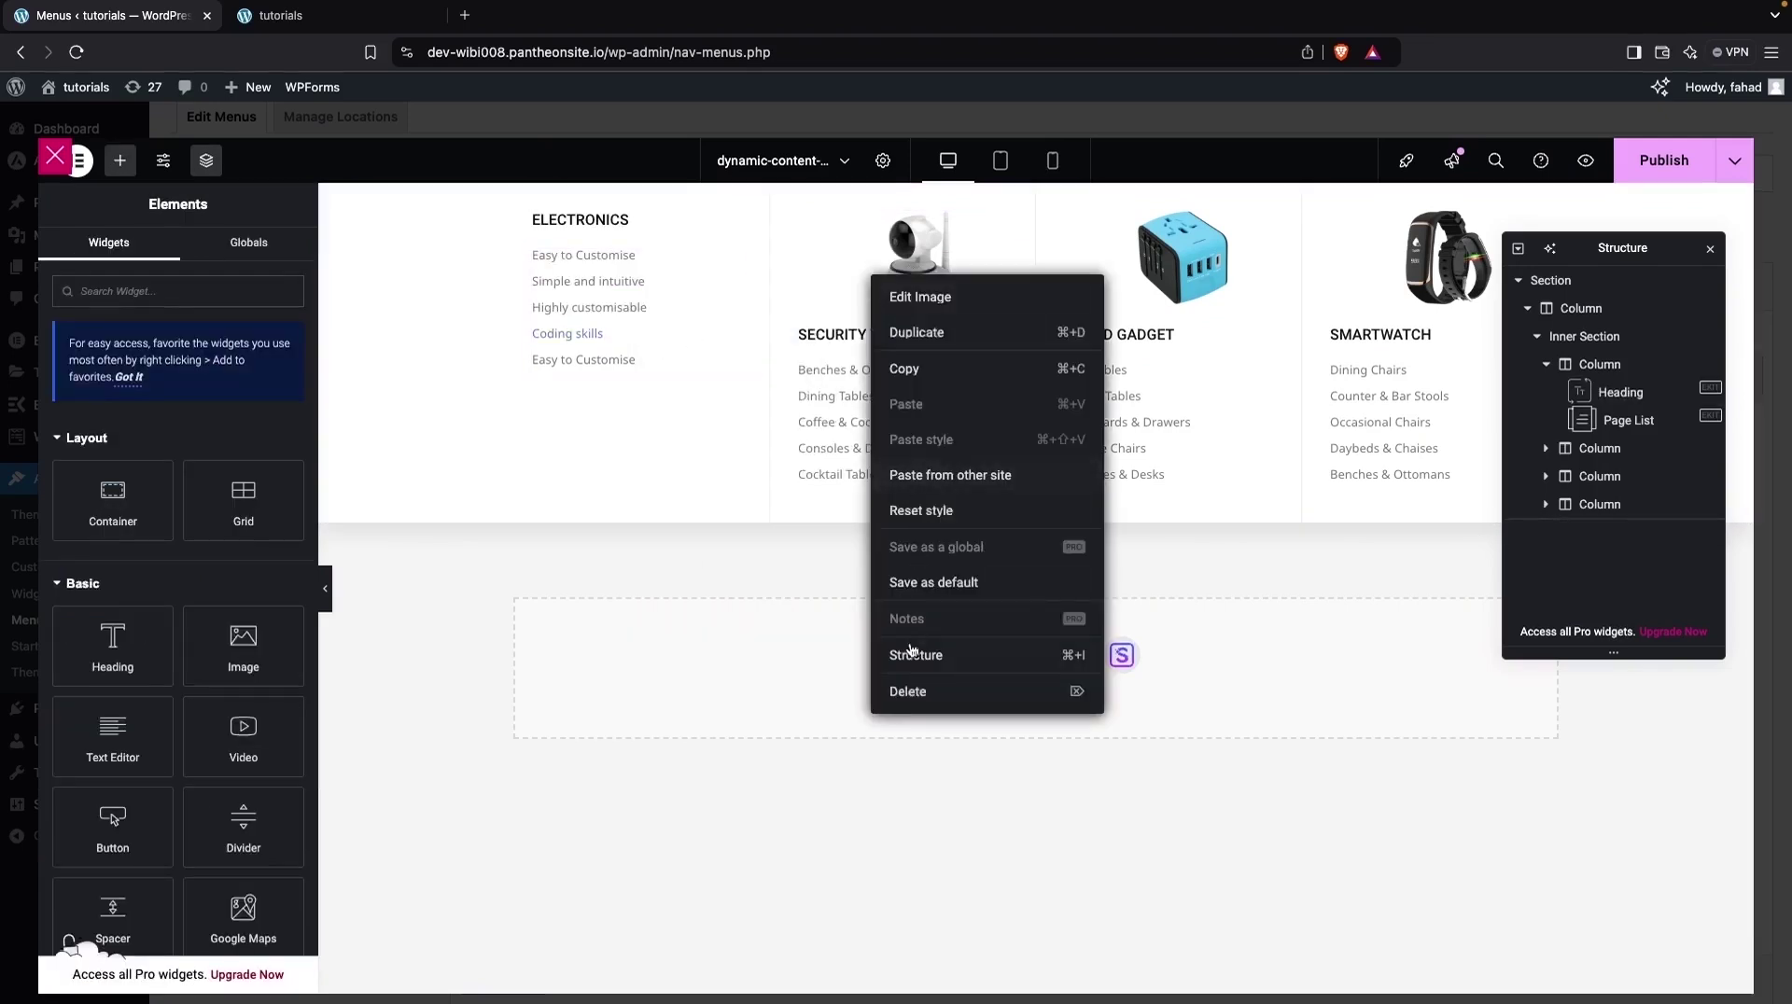
{"action": "left_click", "coordinate": [905, 686]}
{"action": "right_click", "coordinate": [1157, 270]}
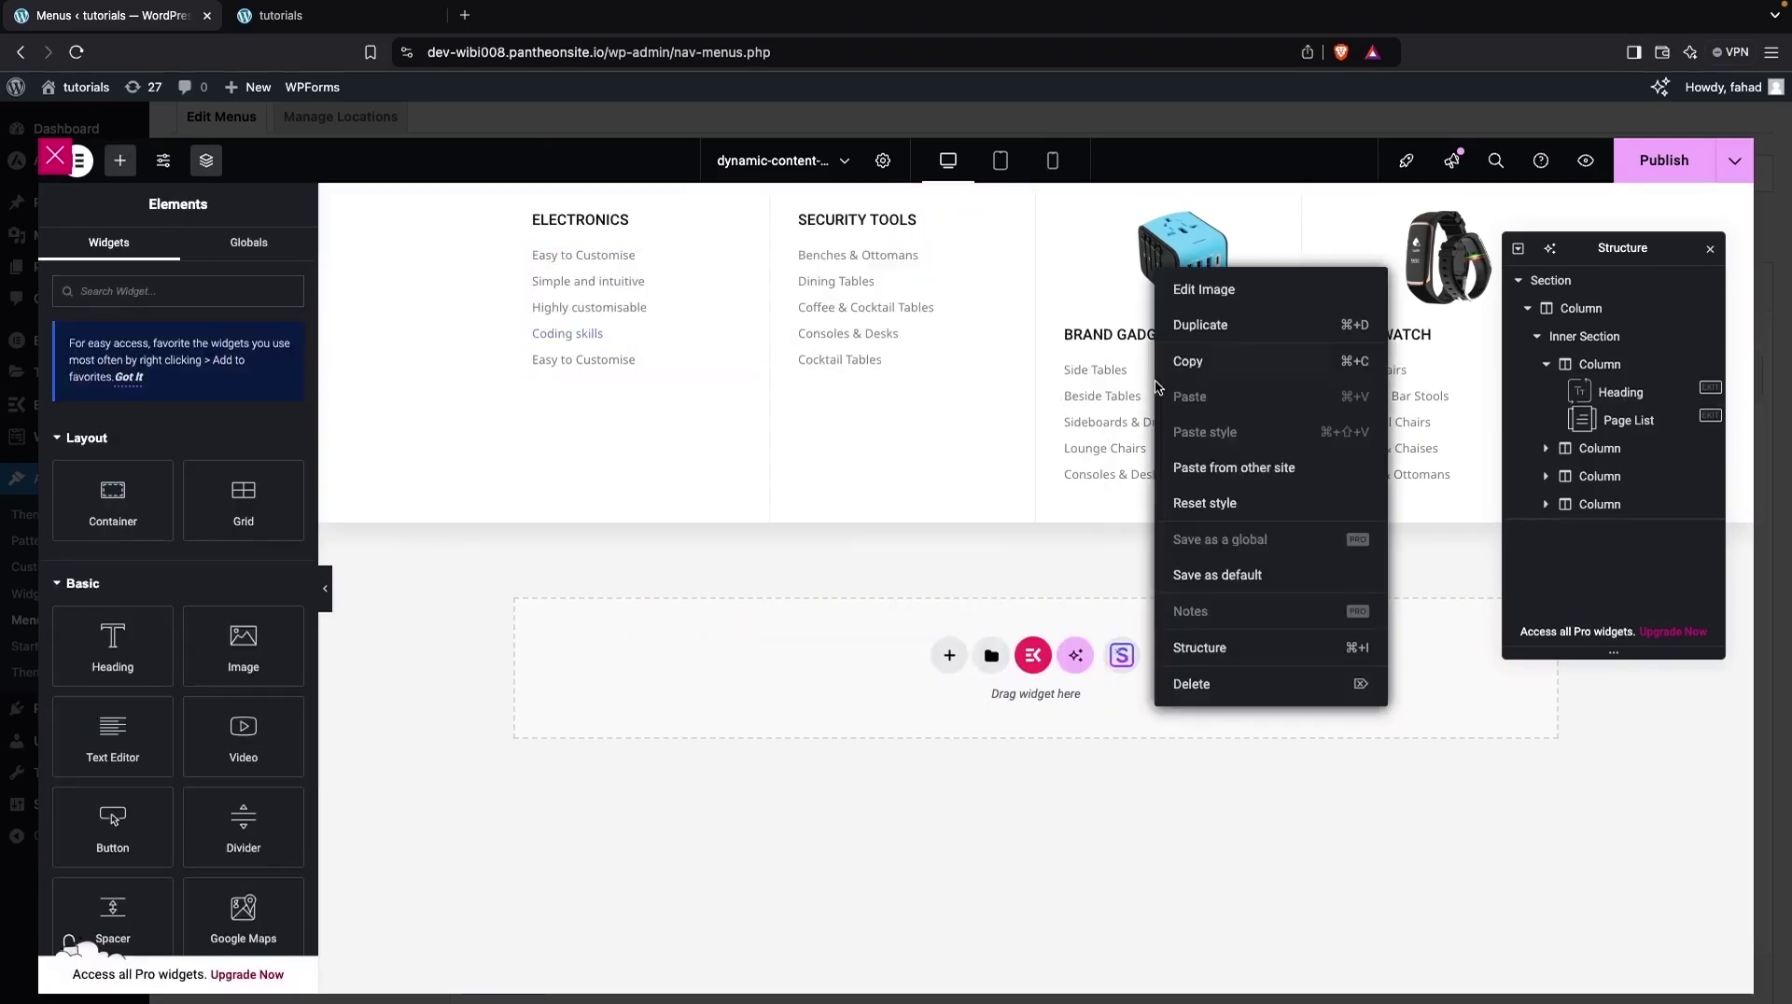
{"action": "left_click", "coordinate": [1188, 684]}
{"action": "left_click", "coordinate": [1421, 259]}
{"action": "right_click", "coordinate": [1421, 260]}
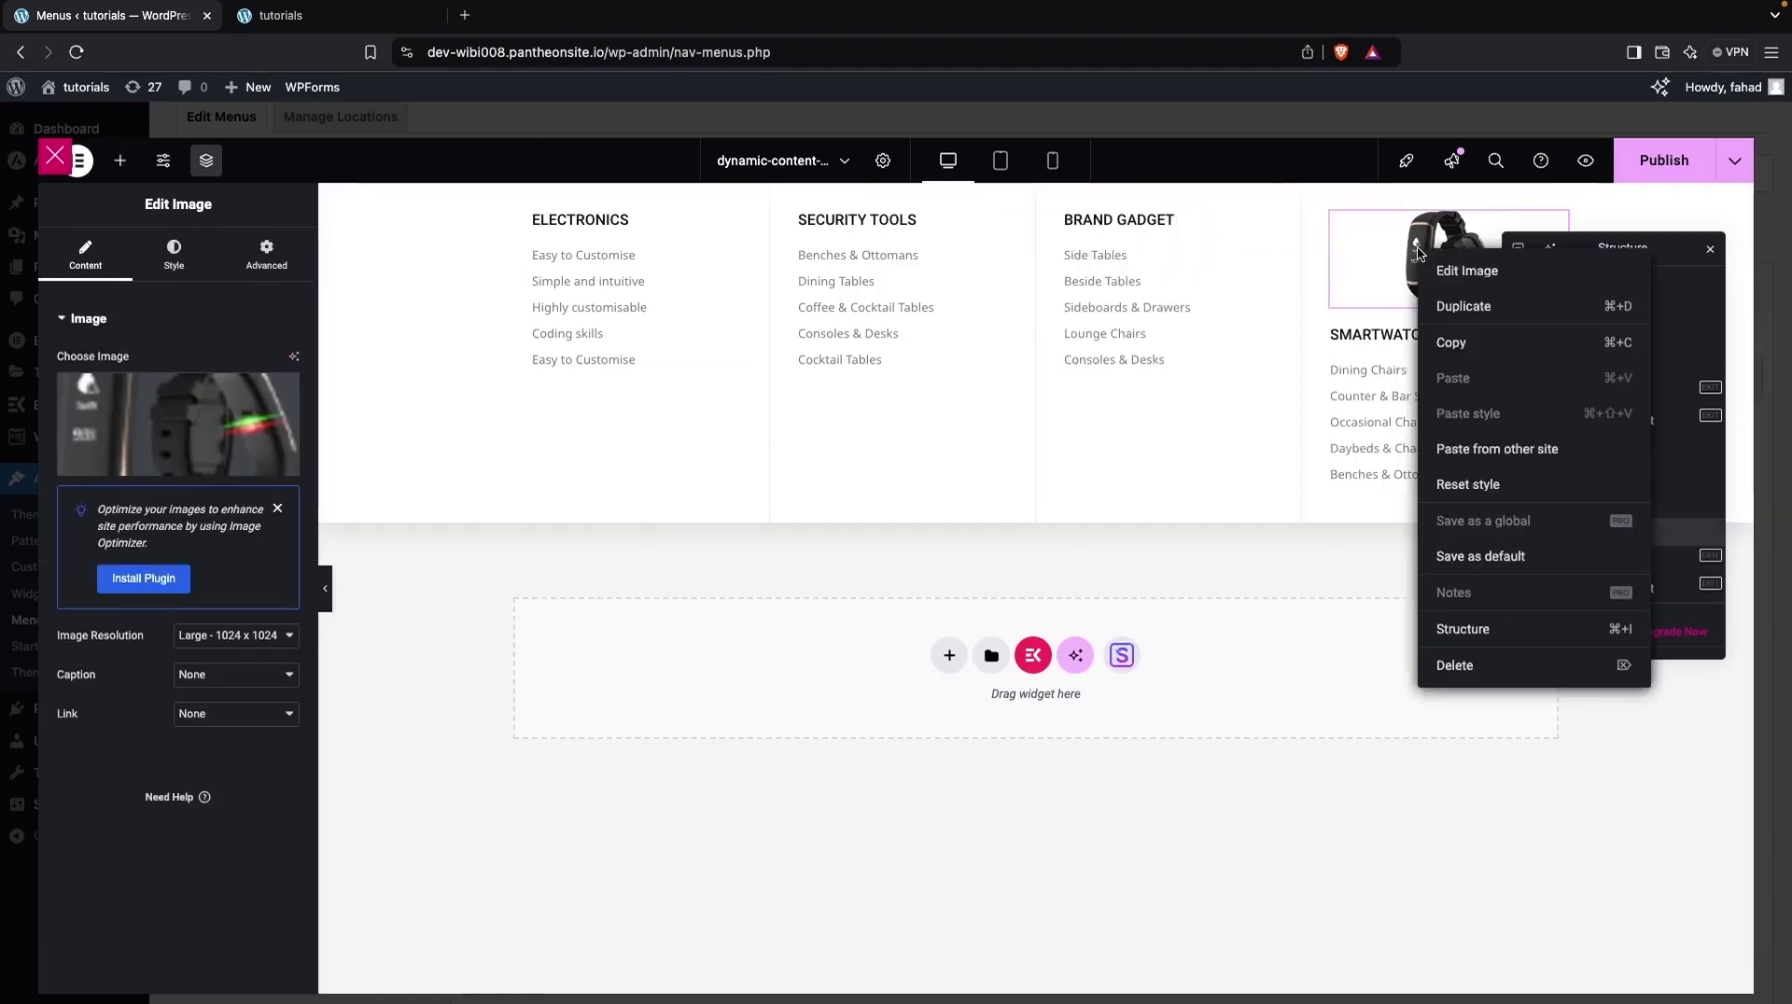
{"action": "left_click", "coordinate": [1455, 667]}
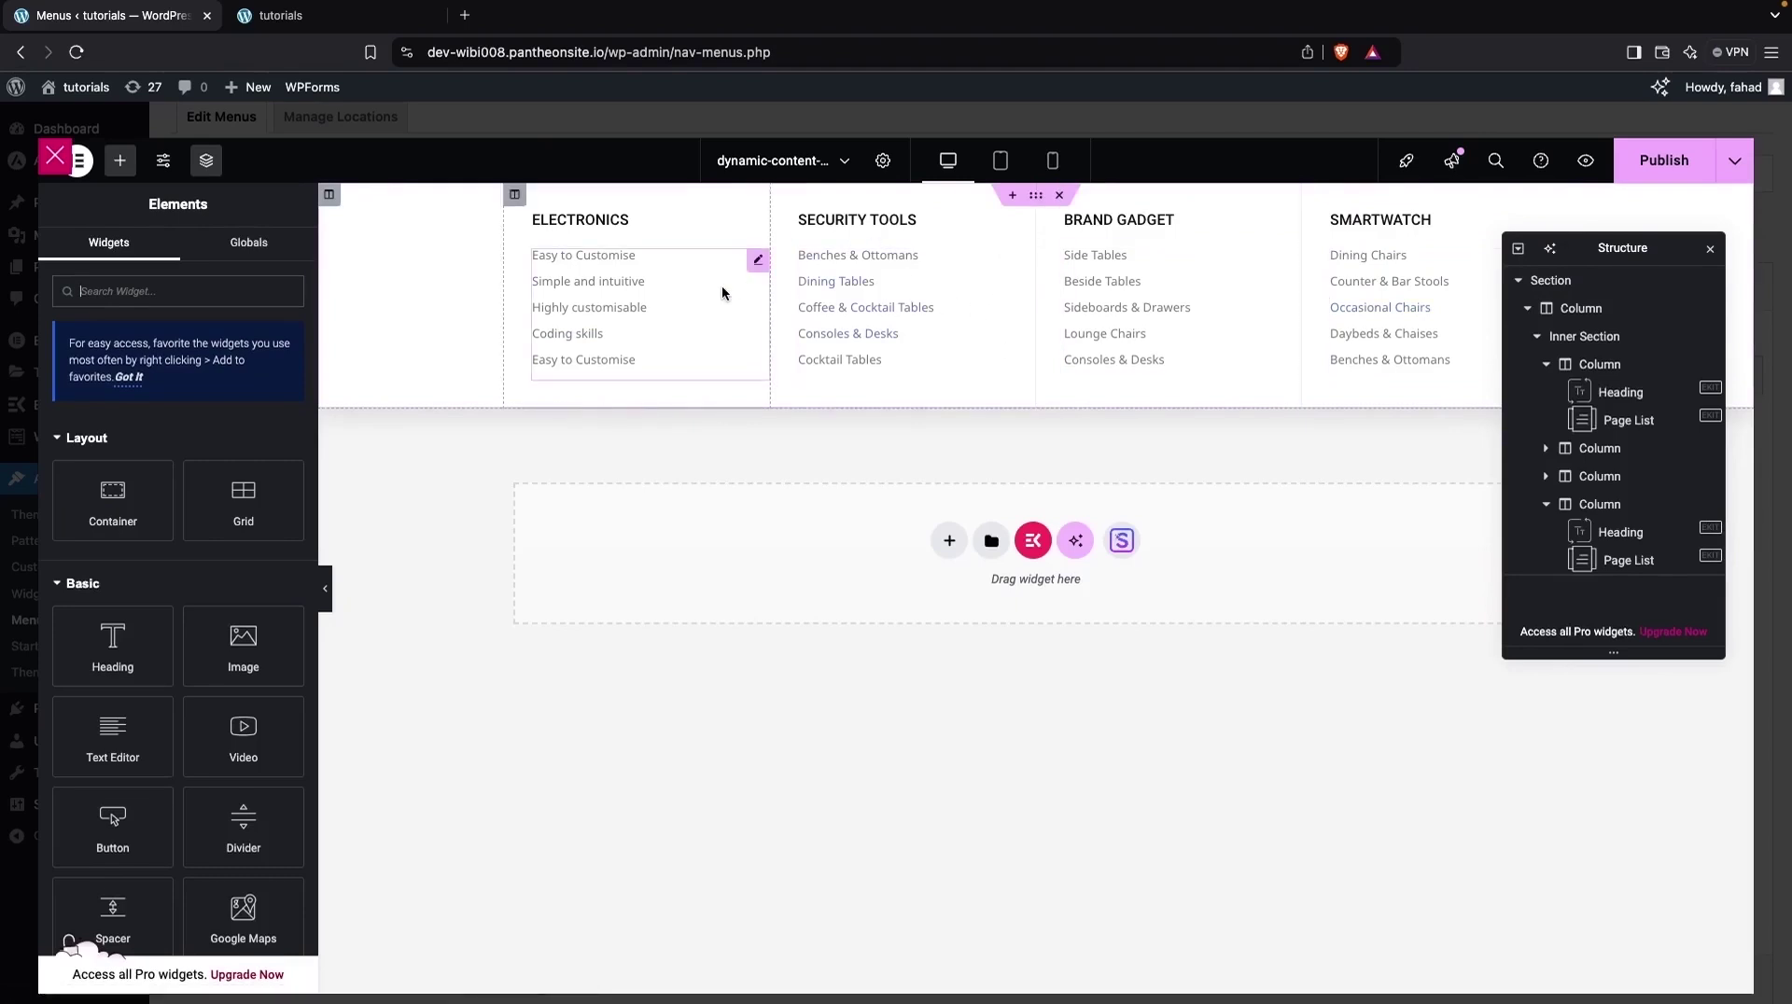
Examine the text and link settings of the first item in the Electronics page list.
{"action": "left_click", "coordinate": [605, 283]}
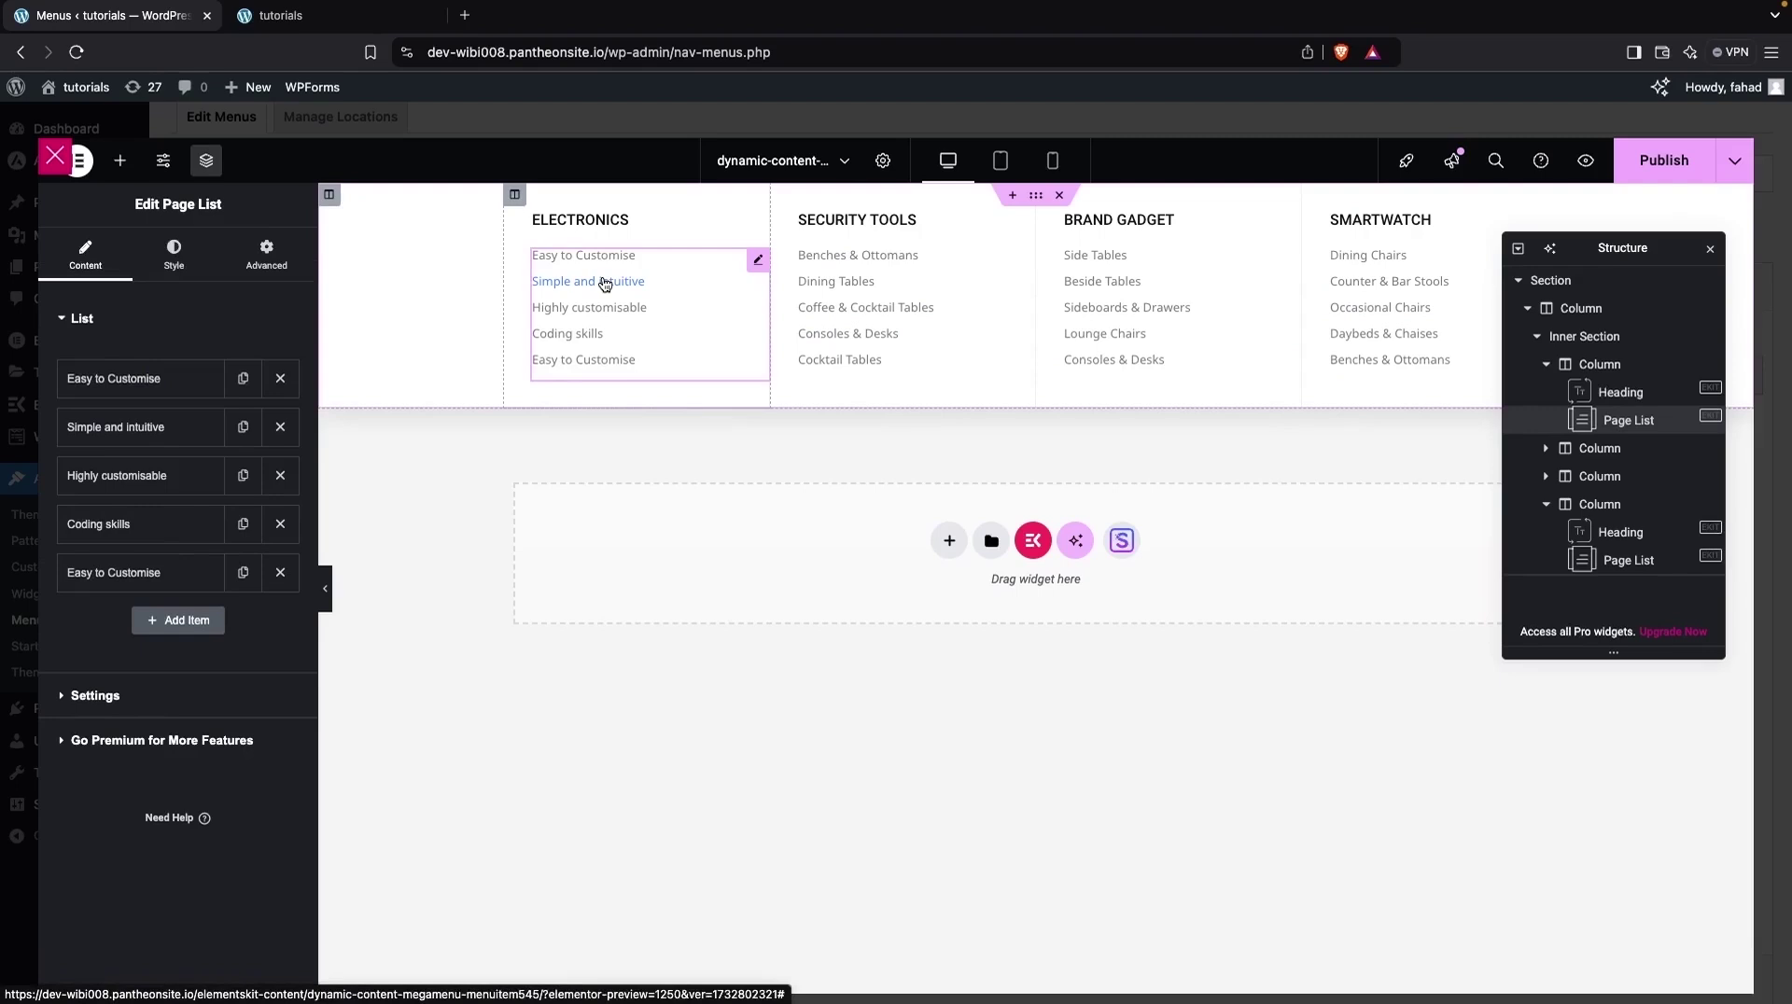
{"action": "left_click", "coordinate": [112, 384]}
{"action": "triple_click", "coordinate": [143, 456]}
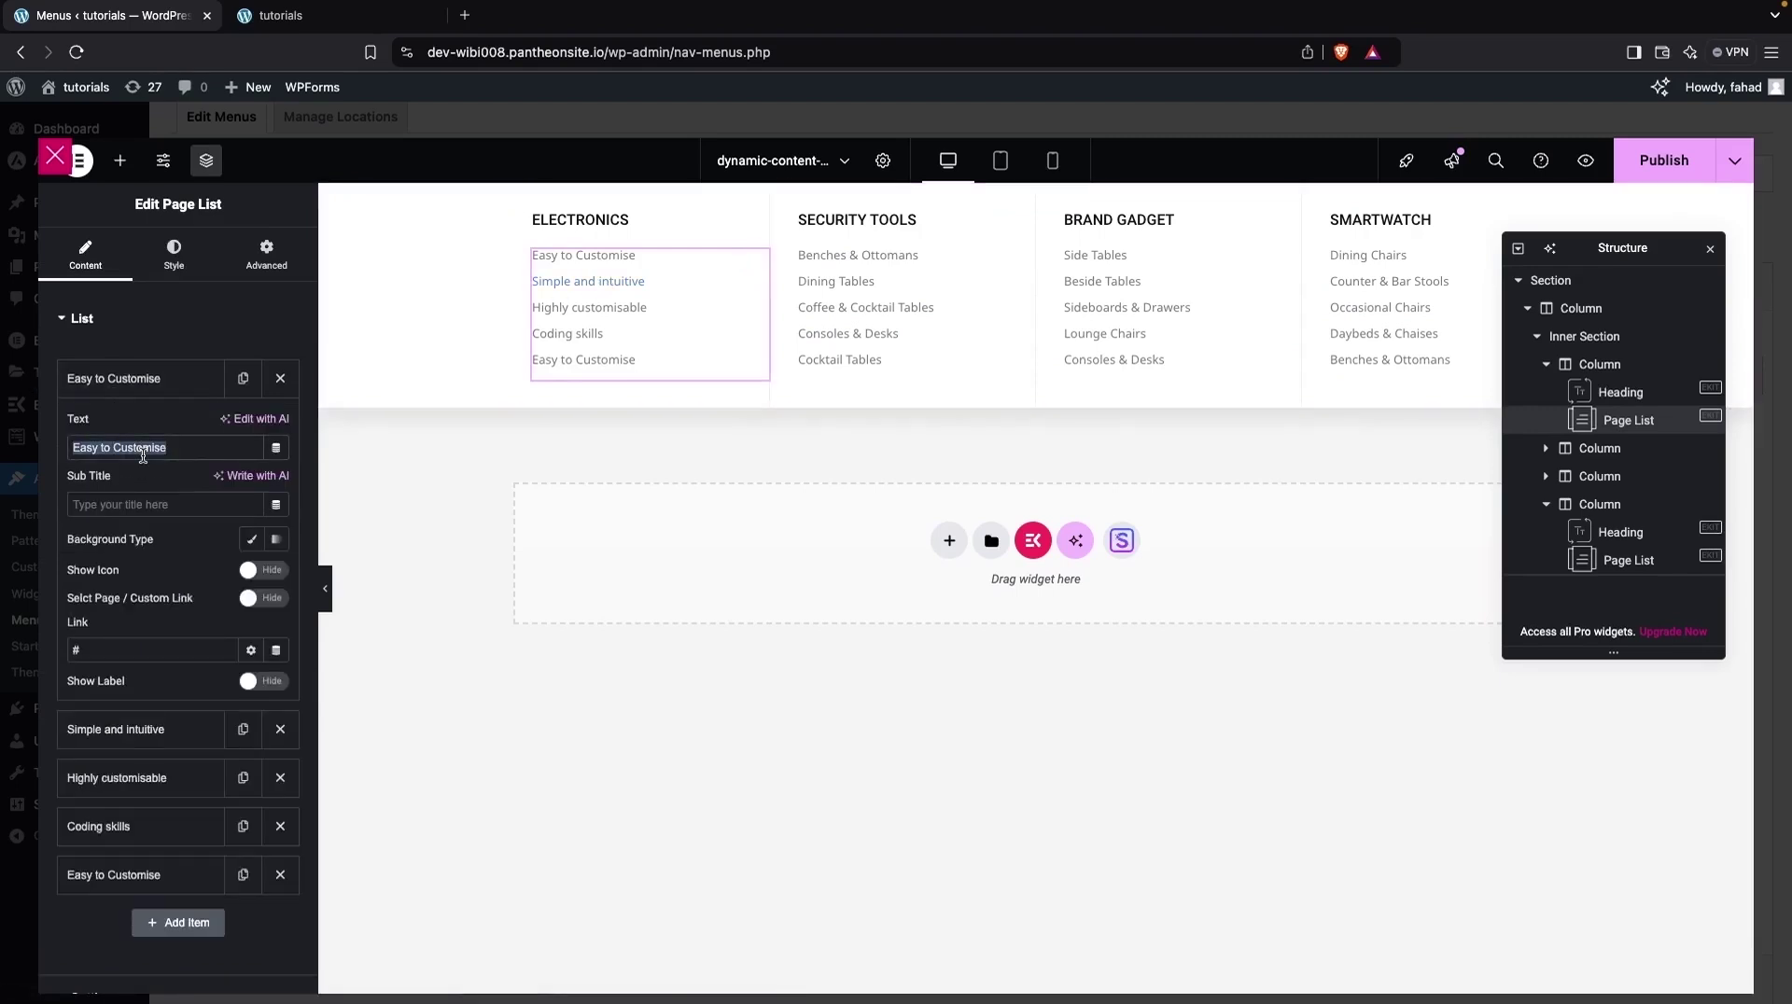
{"action": "scroll", "coordinate": [143, 519], "scroll_direction": "down", "scroll_amount": 1}
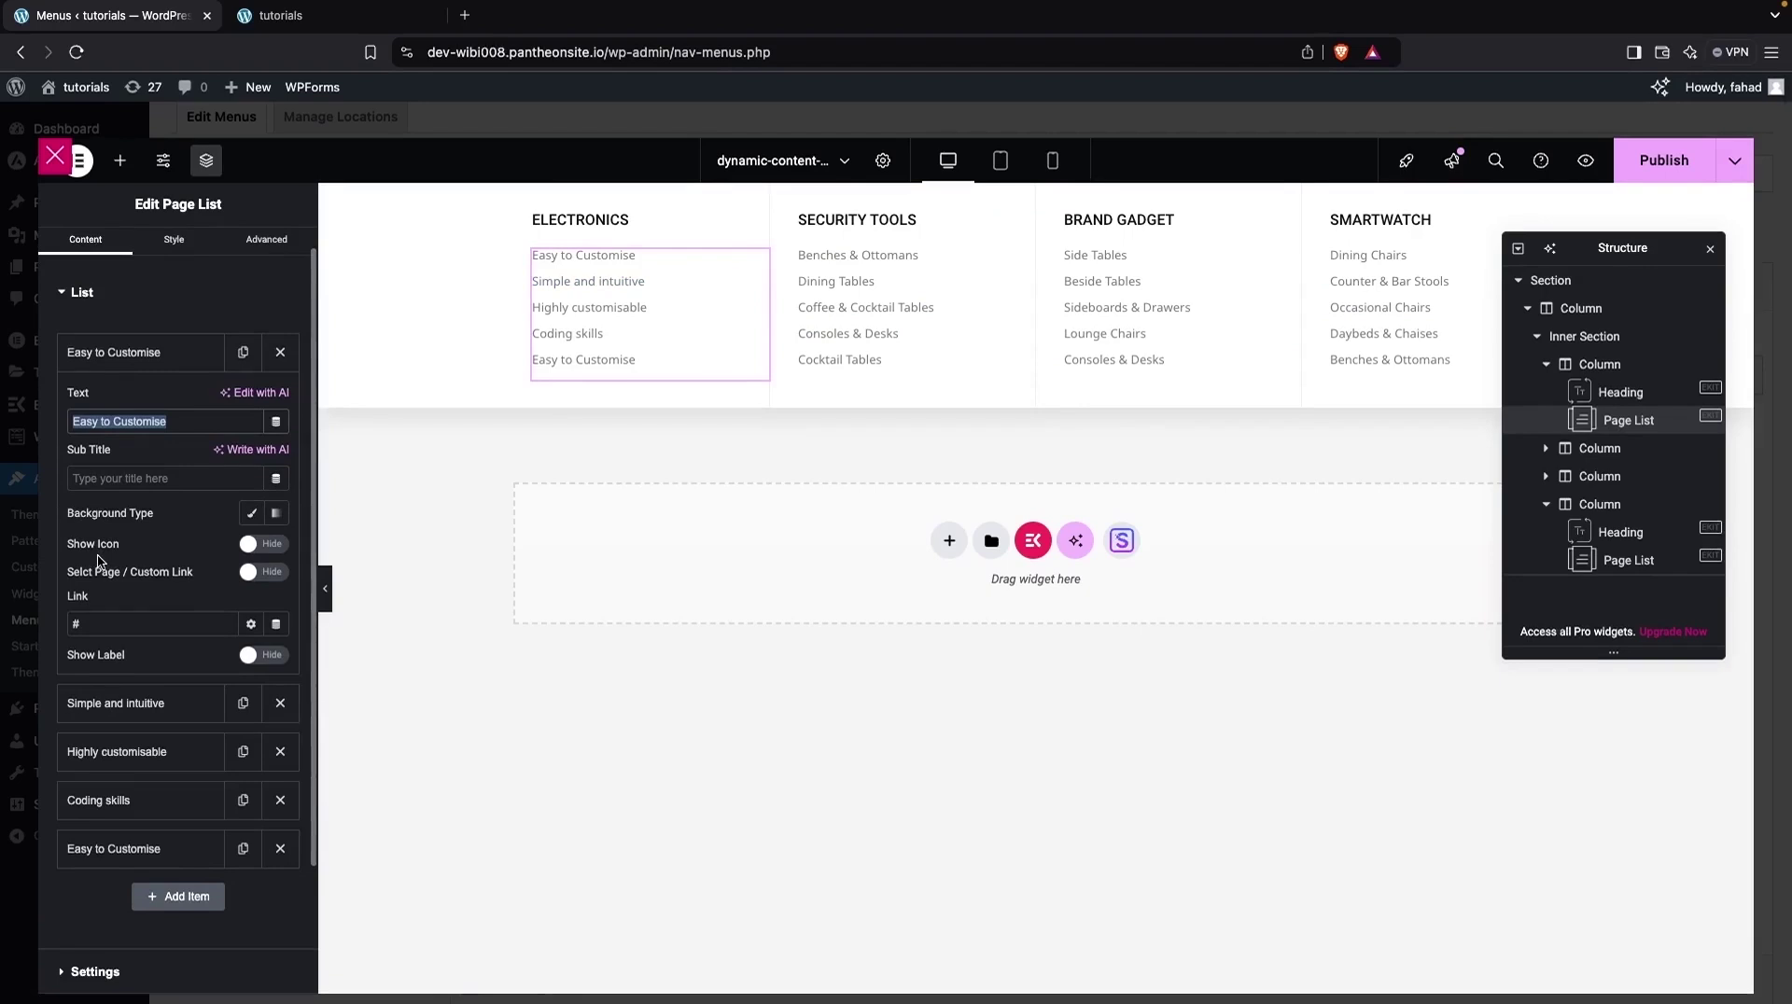
{"action": "left_click", "coordinate": [109, 614]}
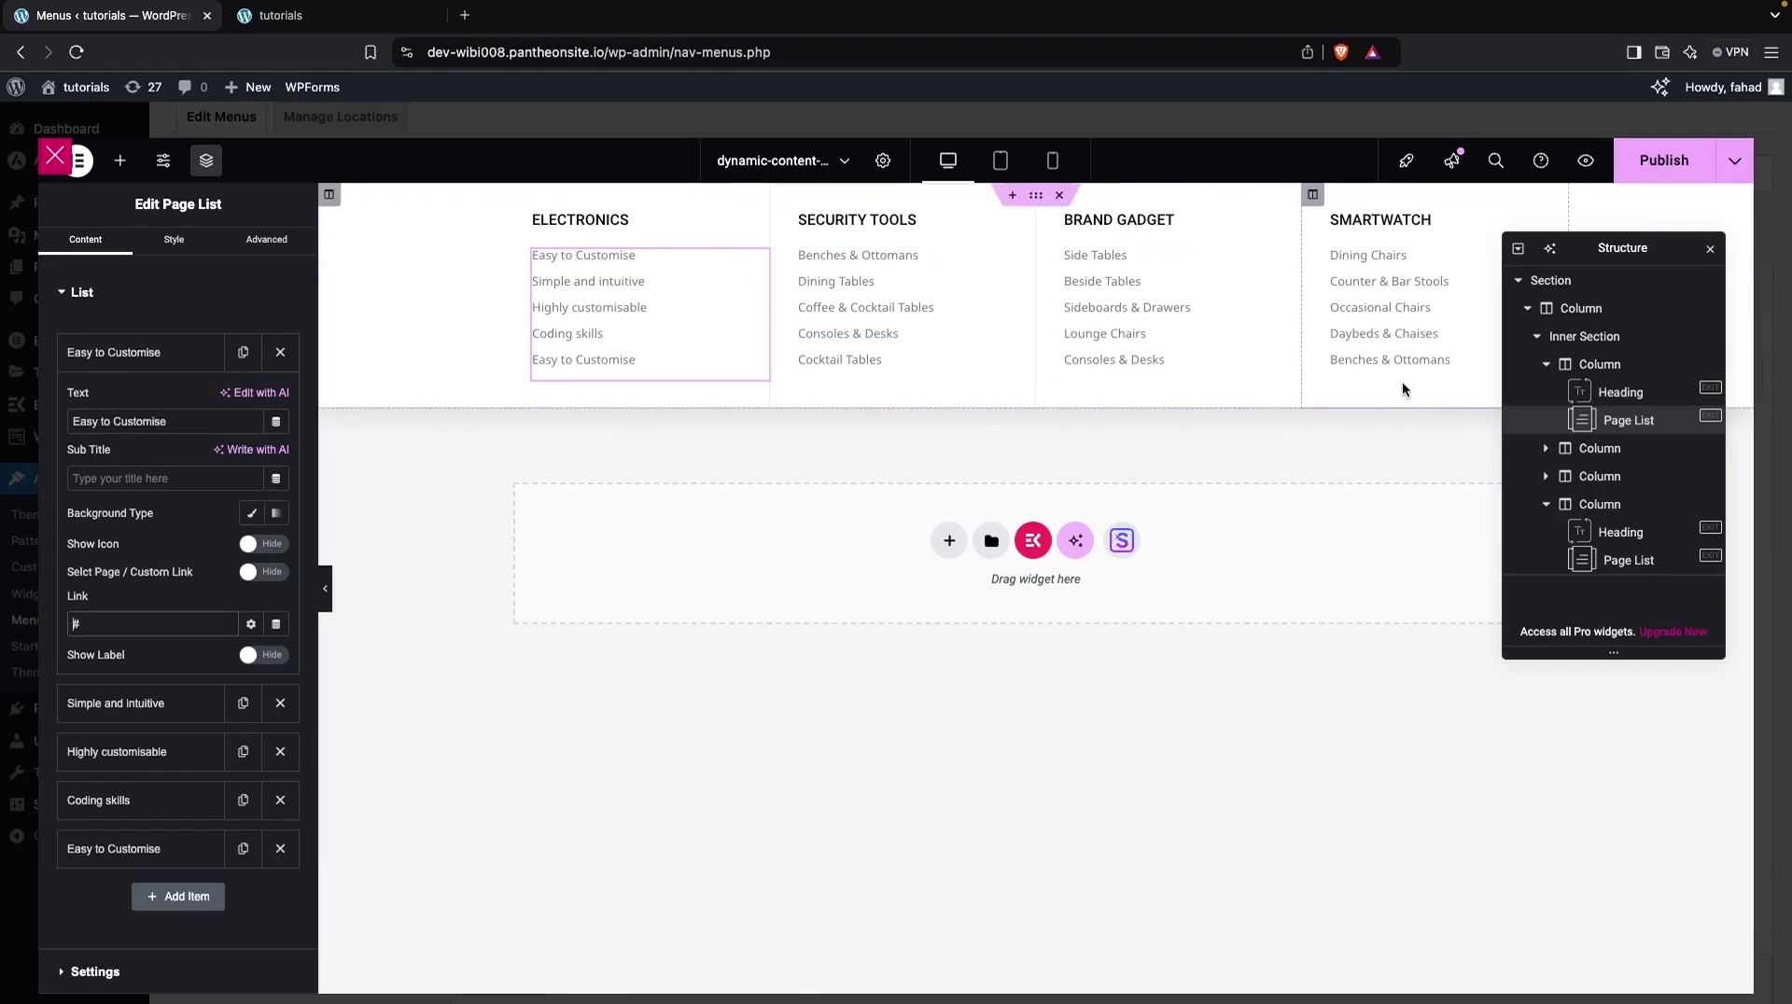
Publish the Services mega menu content, close its editor and settings, and save the menu.
{"action": "left_click", "coordinate": [1640, 160]}
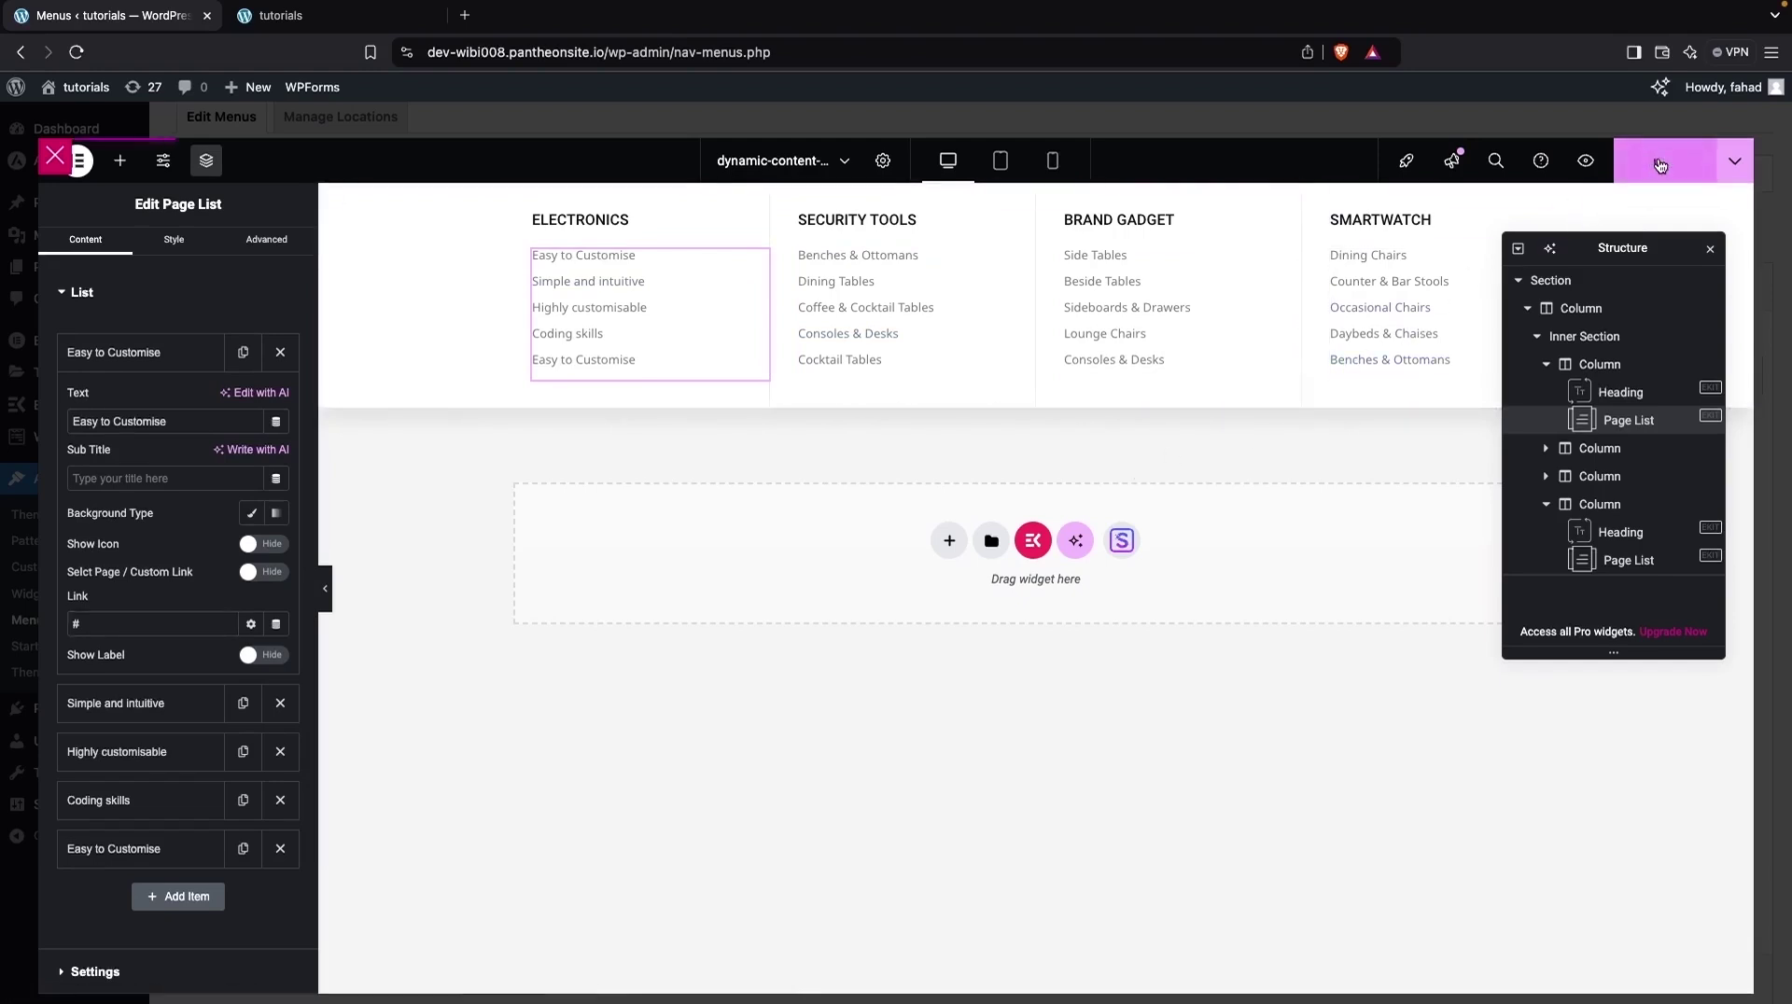
{"action": "left_click", "coordinate": [47, 166]}
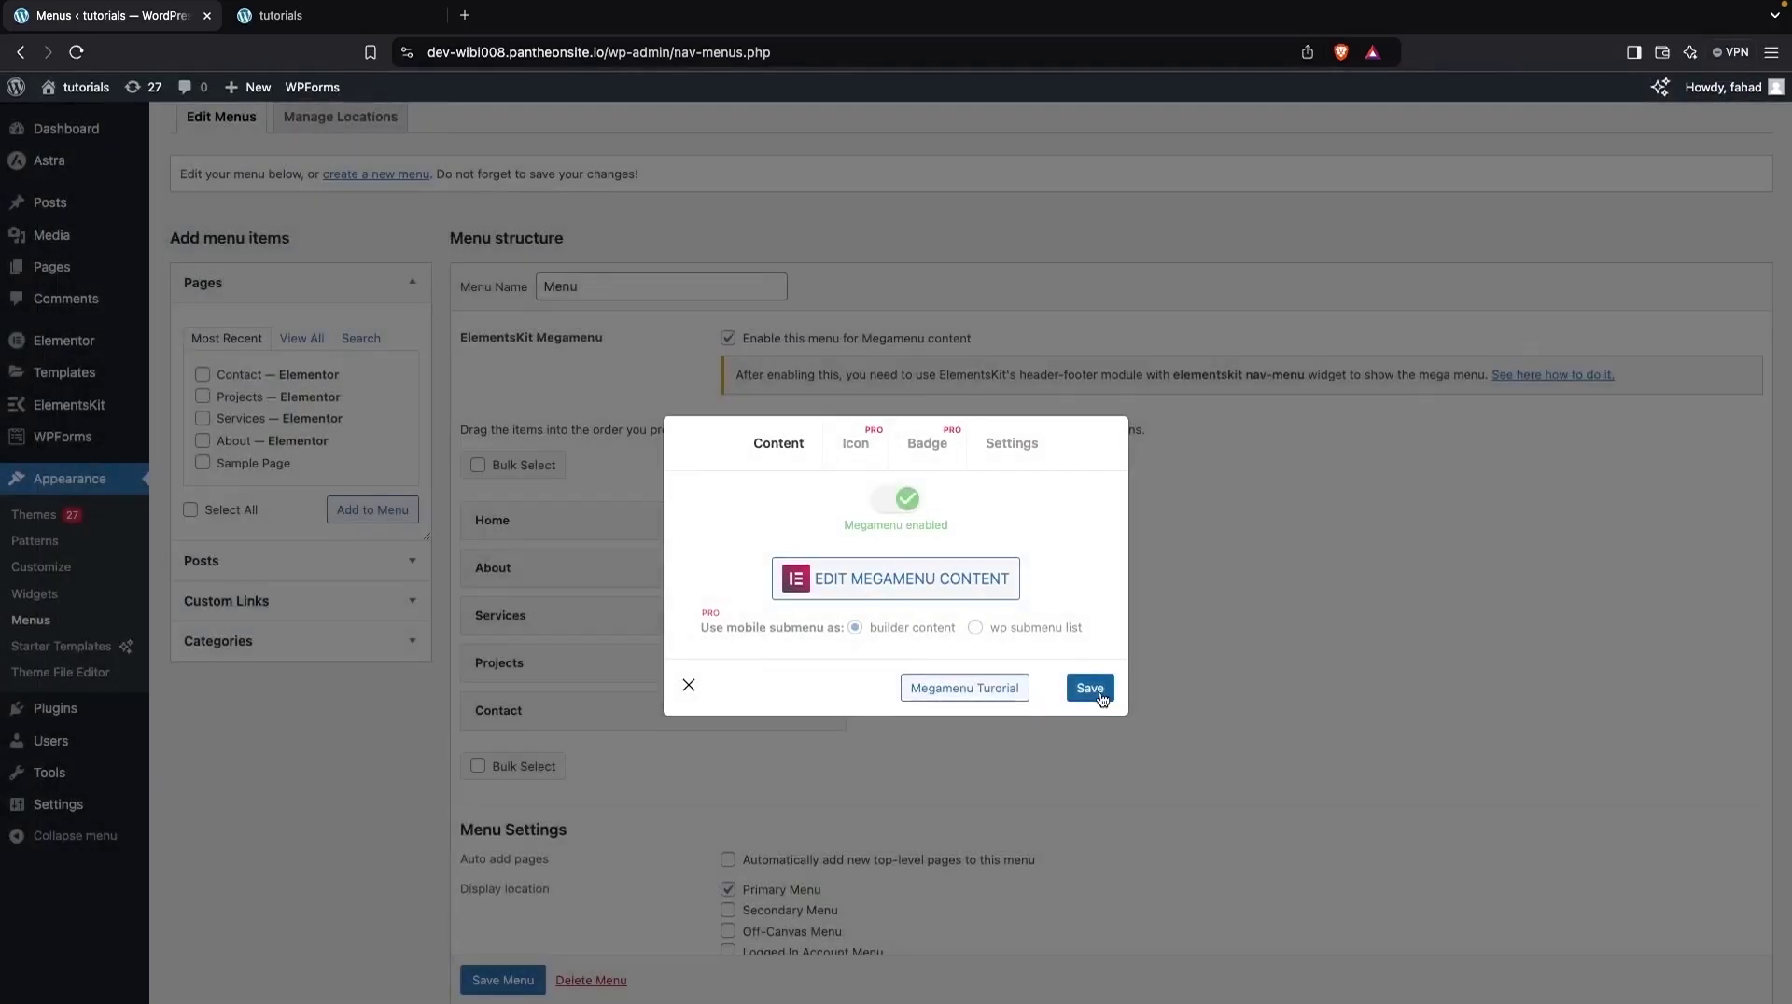
{"action": "left_click", "coordinate": [689, 685]}
{"action": "scroll", "coordinate": [573, 795], "scroll_direction": "down", "scroll_amount": 2}
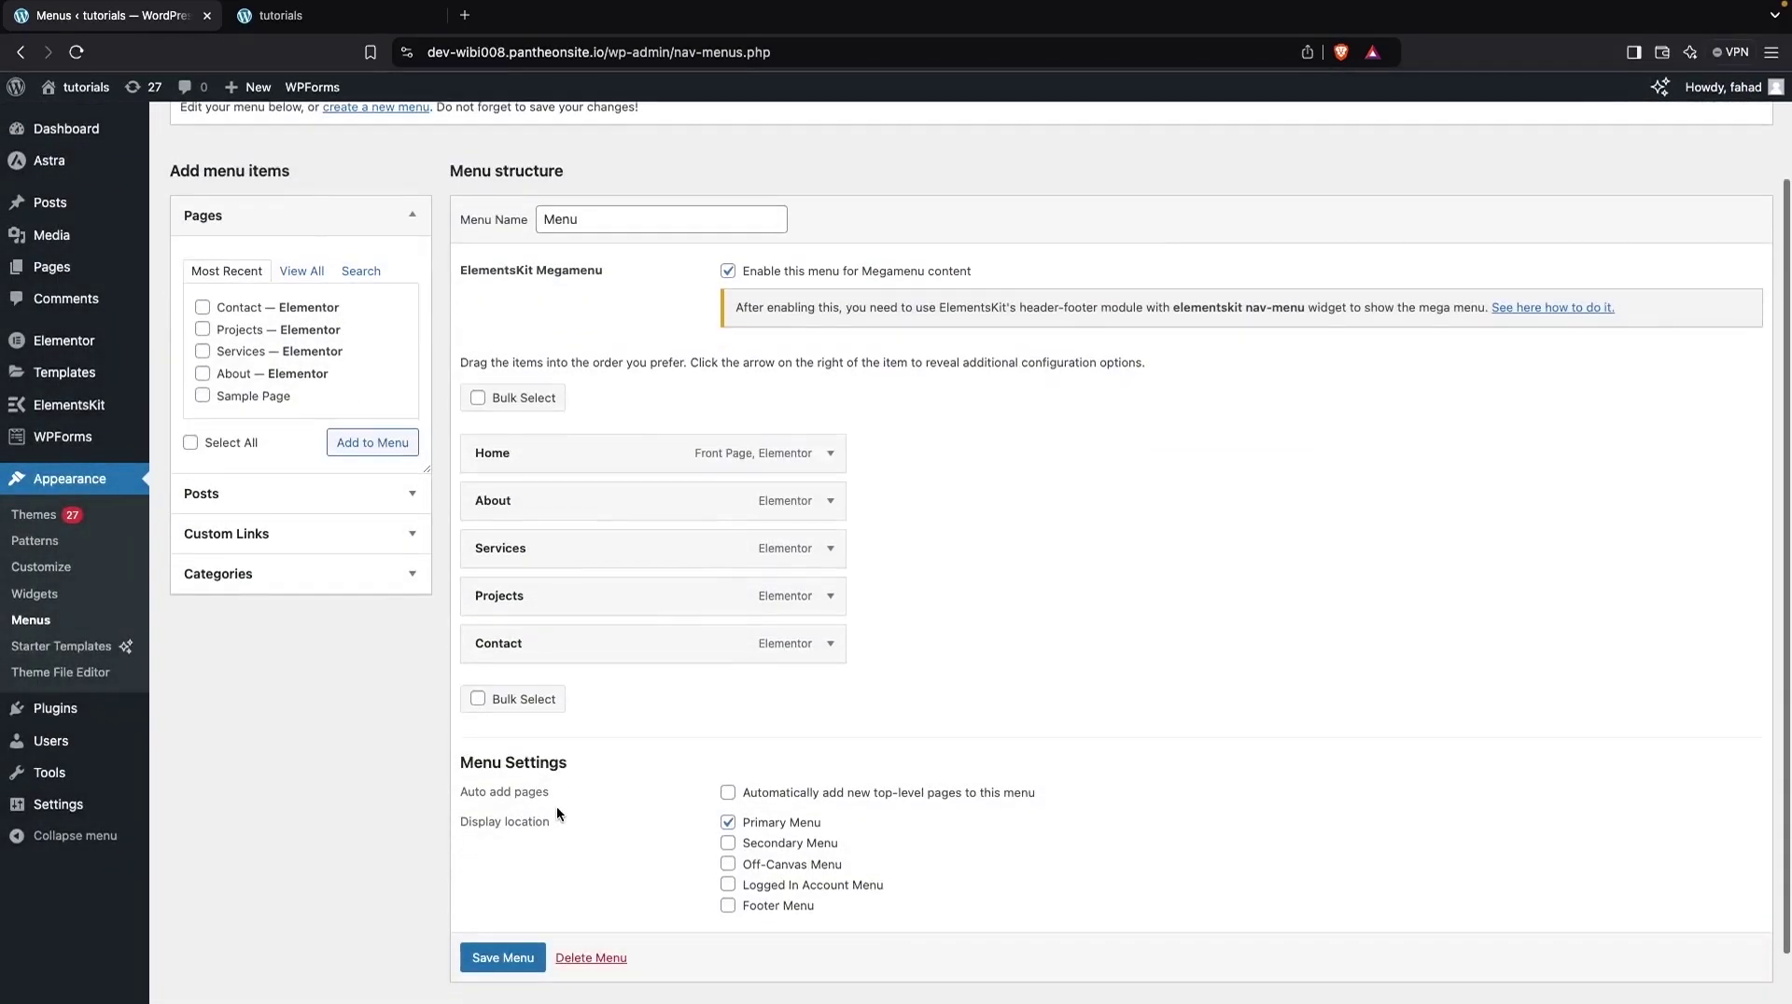
{"action": "left_click", "coordinate": [496, 929]}
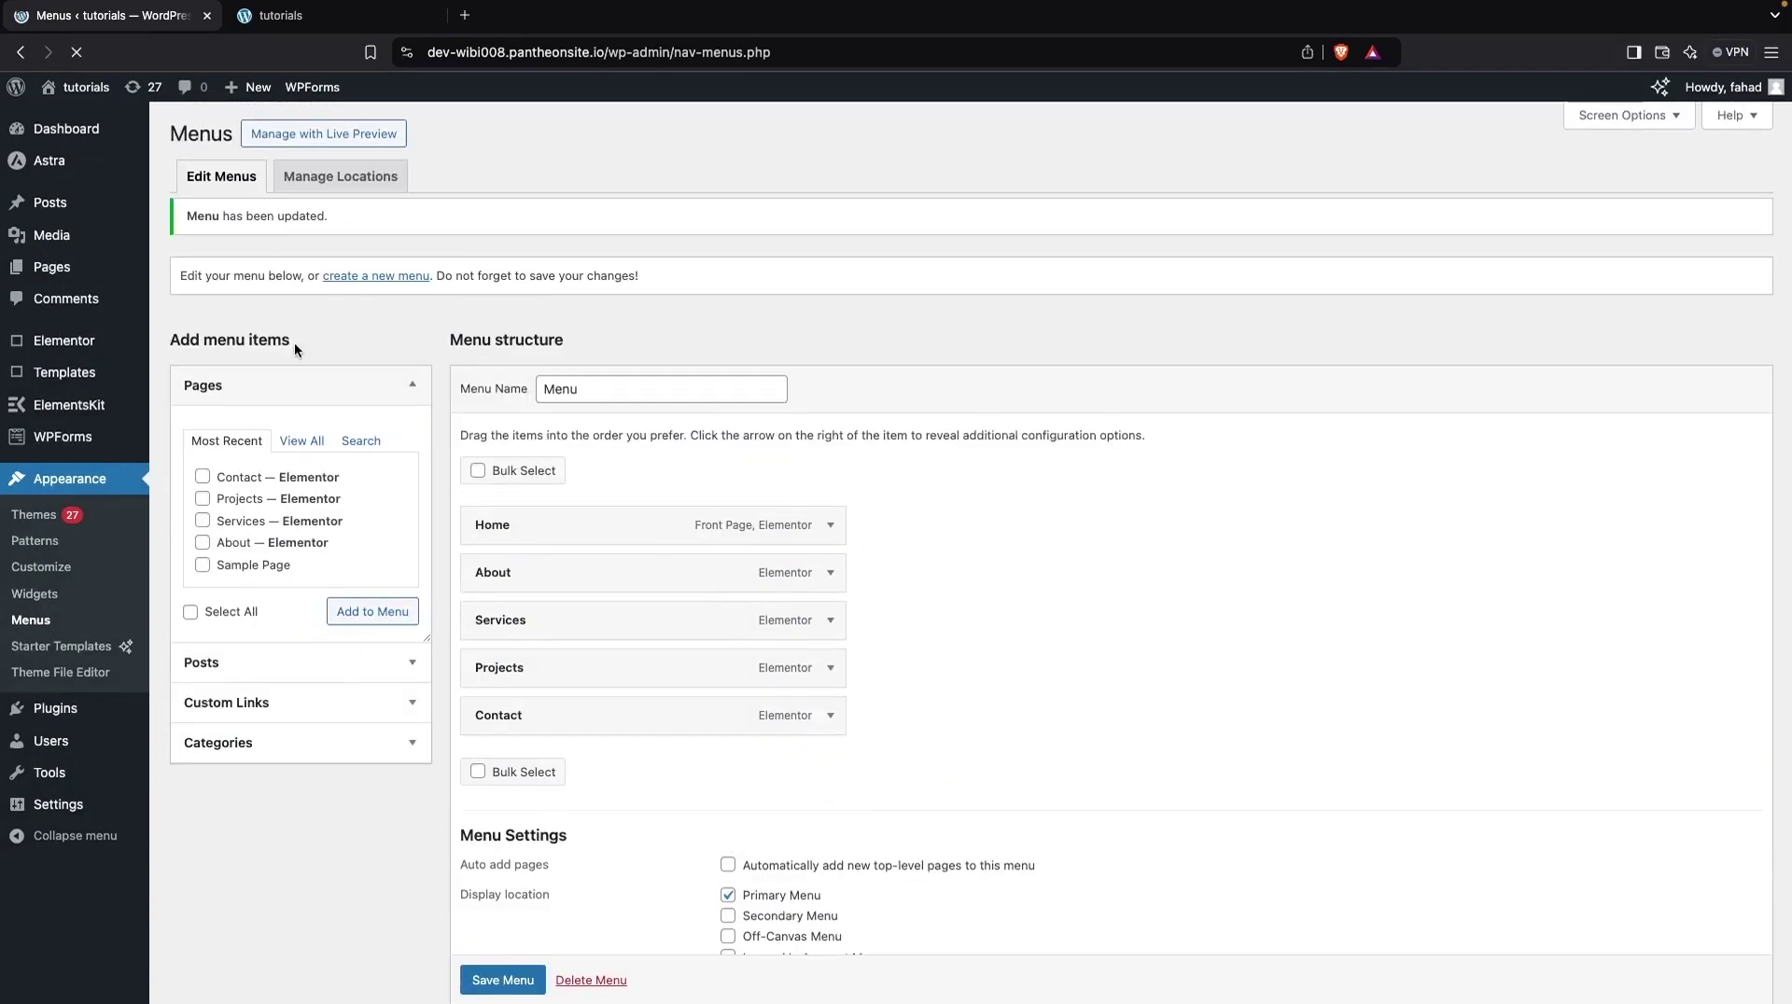
Check the Services mega menu on the live home page and return to the Menus page.
{"action": "left_click", "coordinate": [280, 16]}
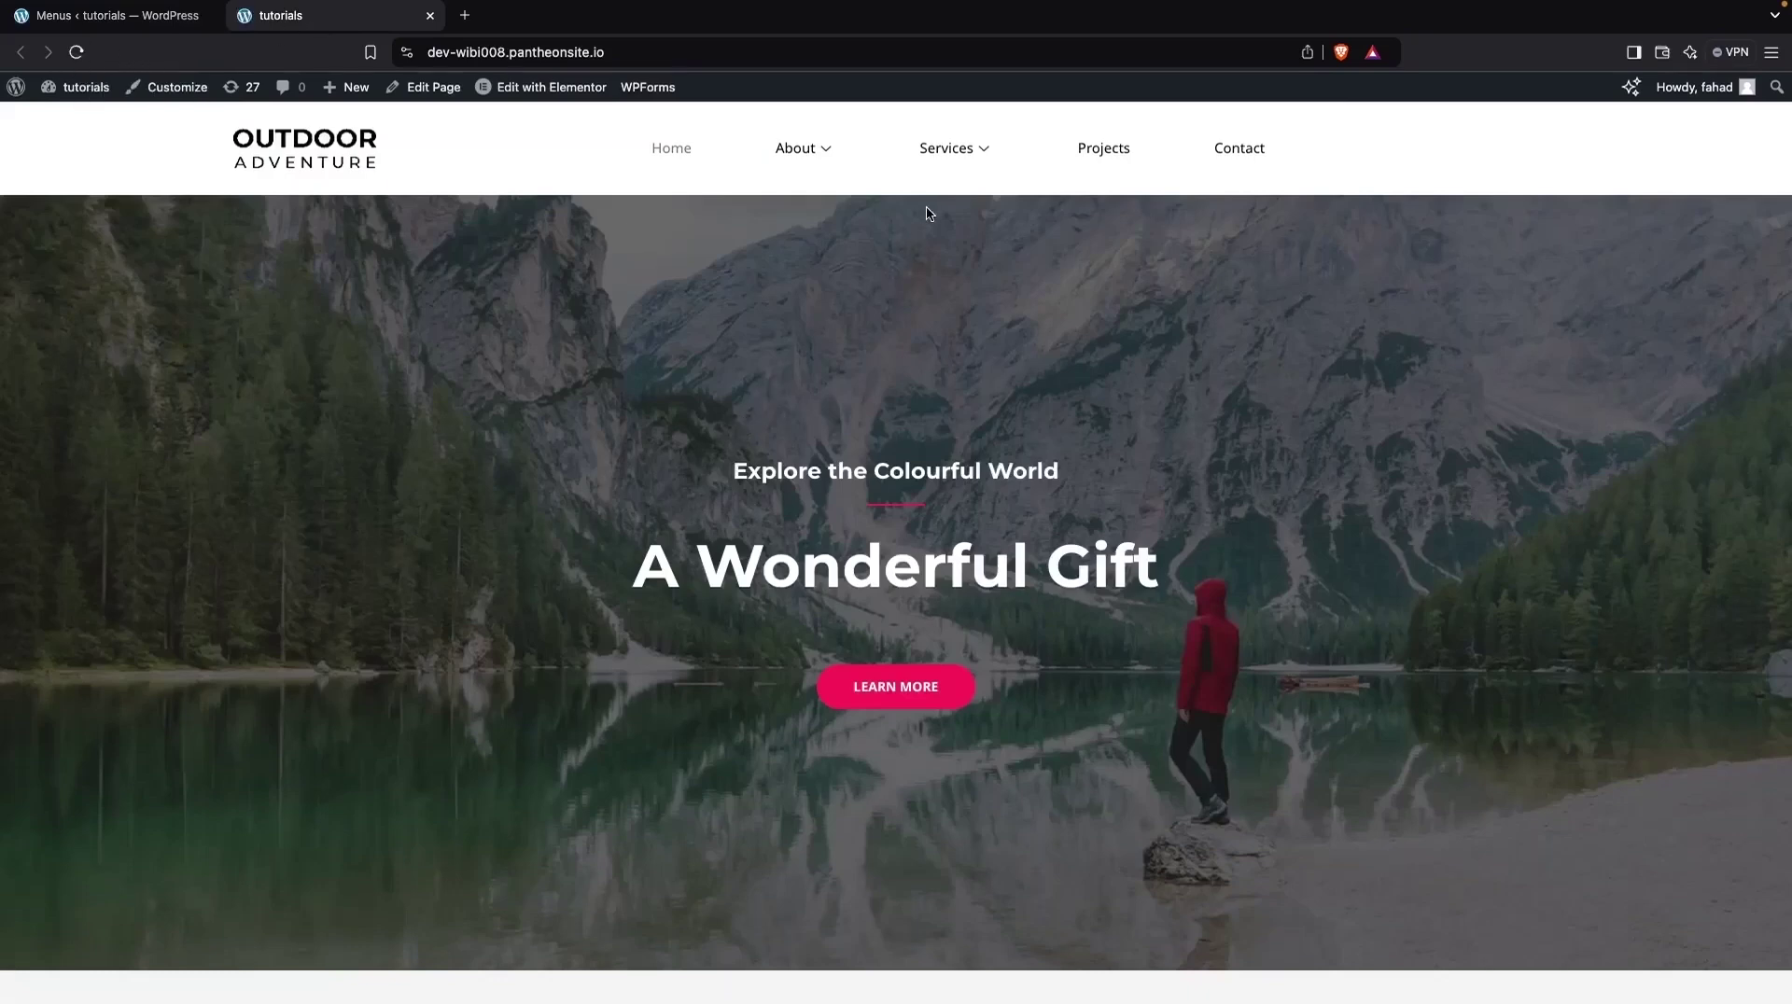
{"action": "mouse_move", "coordinate": [948, 149]}
{"action": "left_click", "coordinate": [156, 20]}
Enable the mega menu for the Projects item and open its content for editing.
{"action": "scroll", "coordinate": [451, 381], "scroll_direction": "down", "scroll_amount": 2}
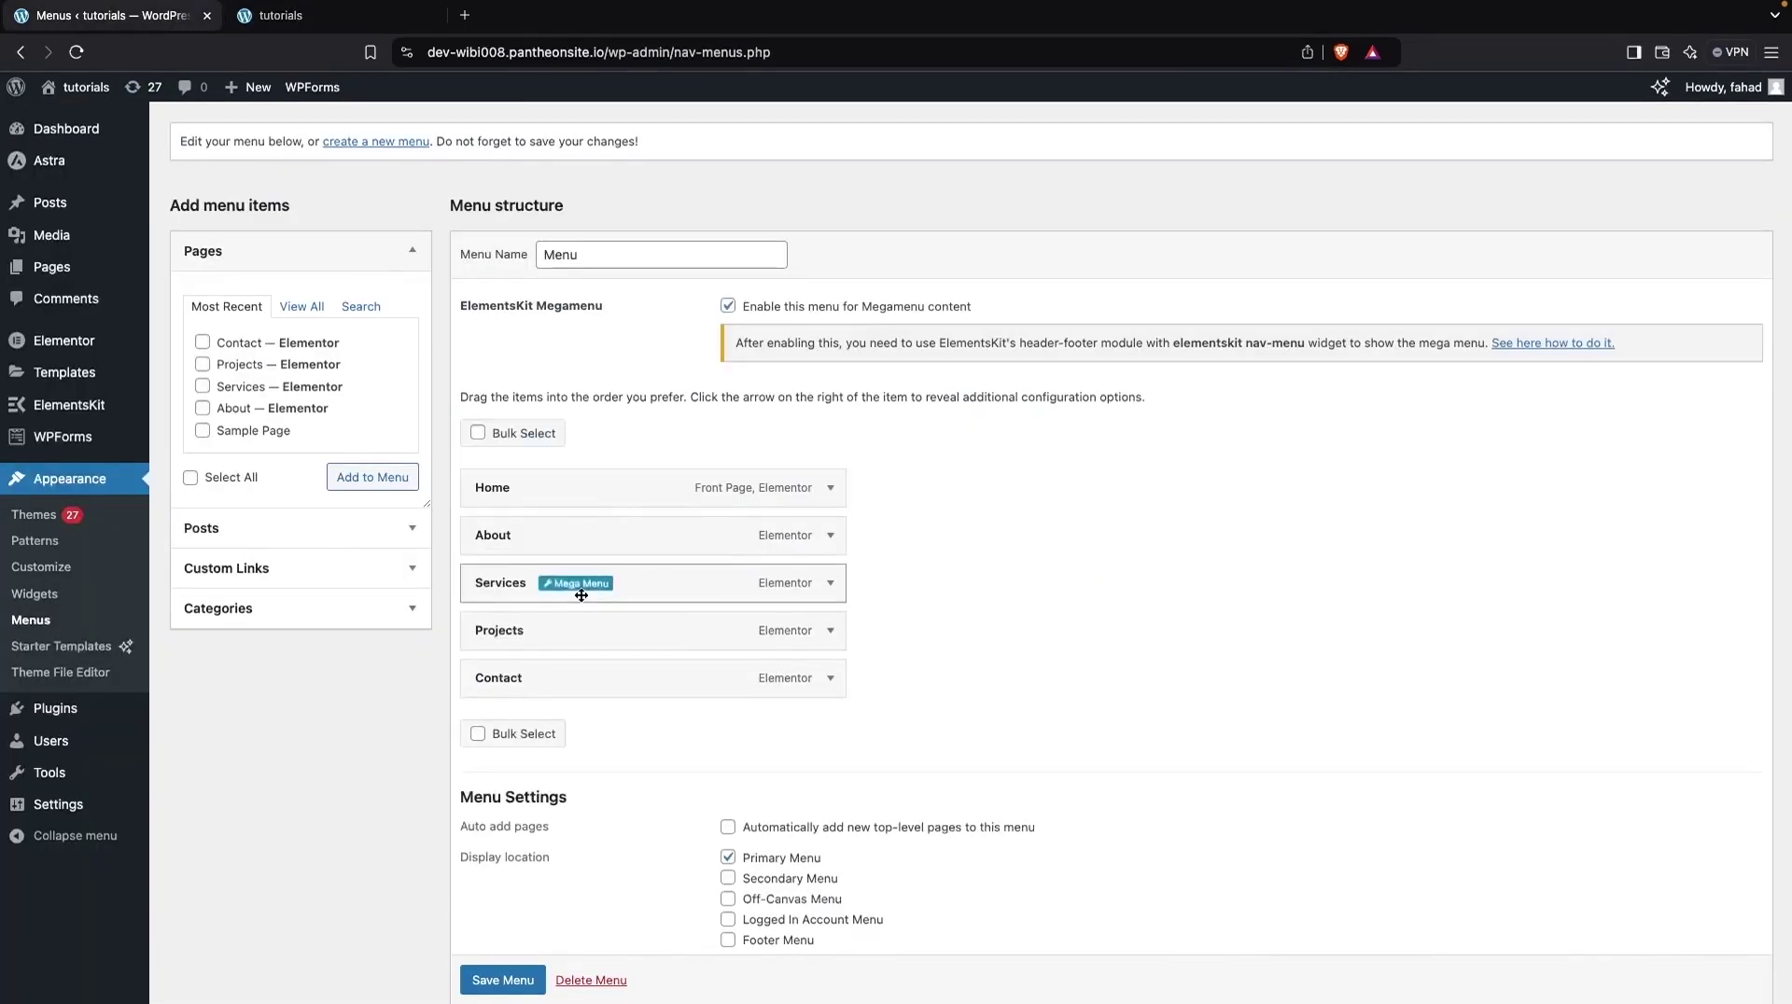
{"action": "left_click", "coordinate": [563, 634]}
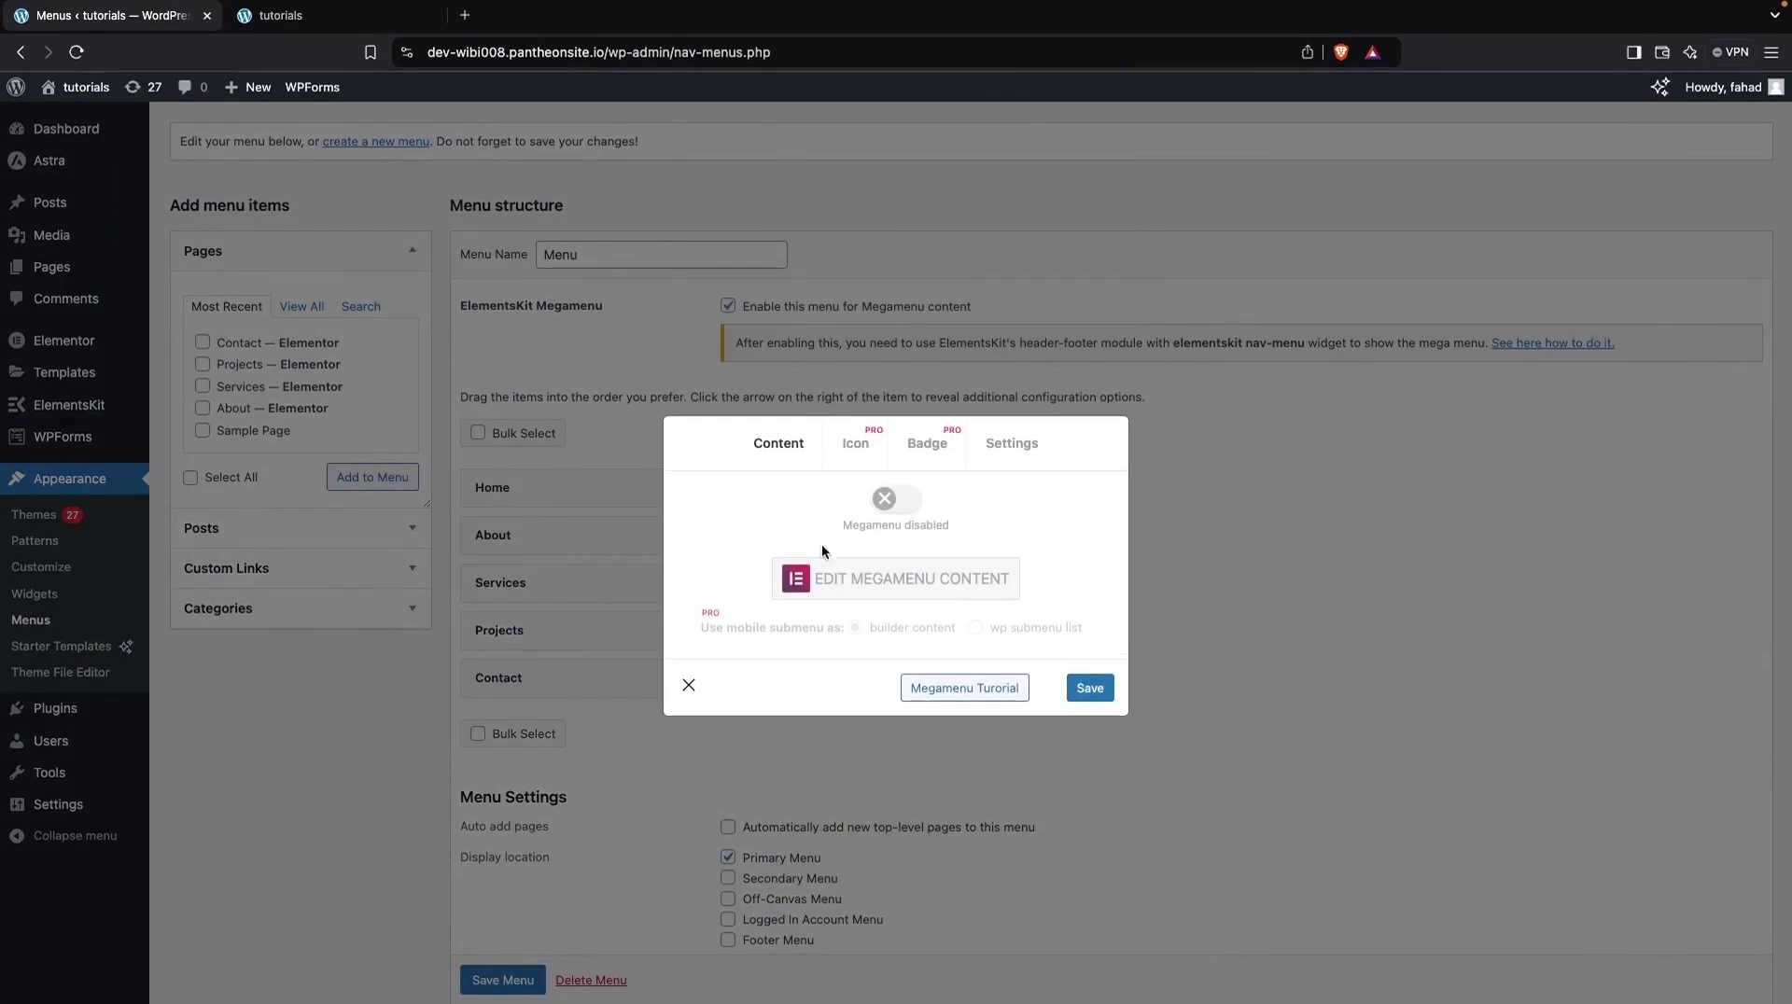
{"action": "left_click", "coordinate": [903, 506]}
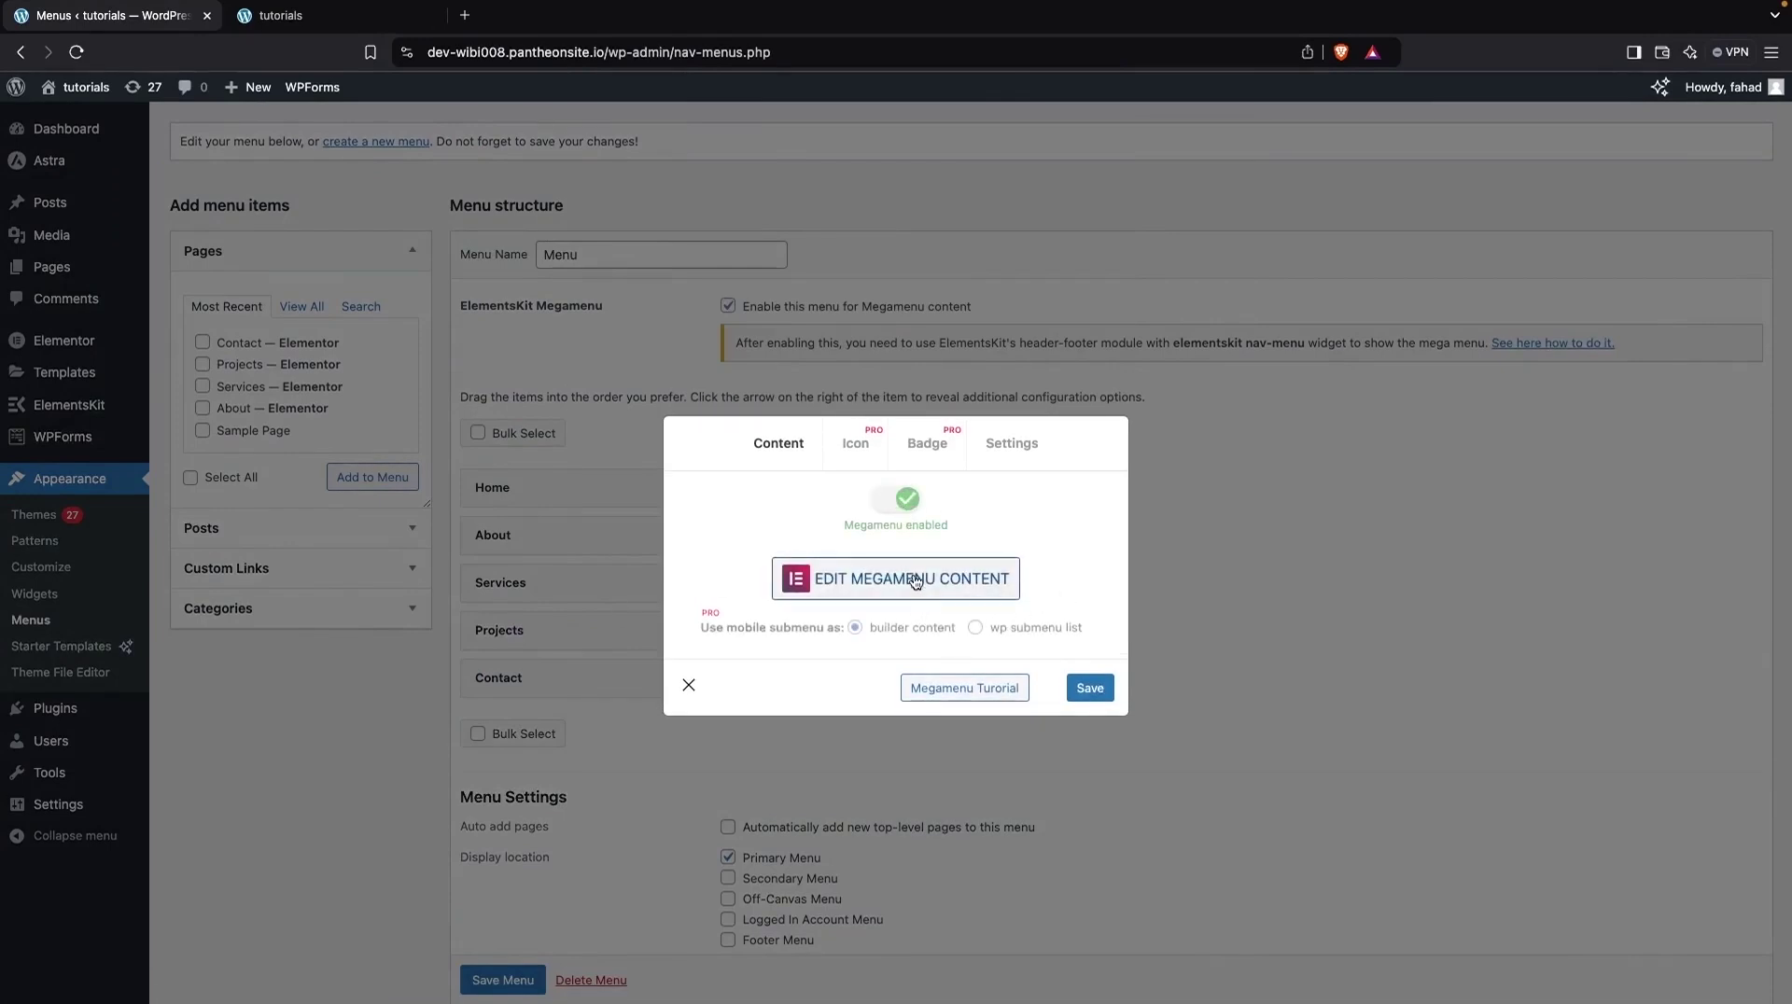
{"action": "left_click", "coordinate": [922, 581]}
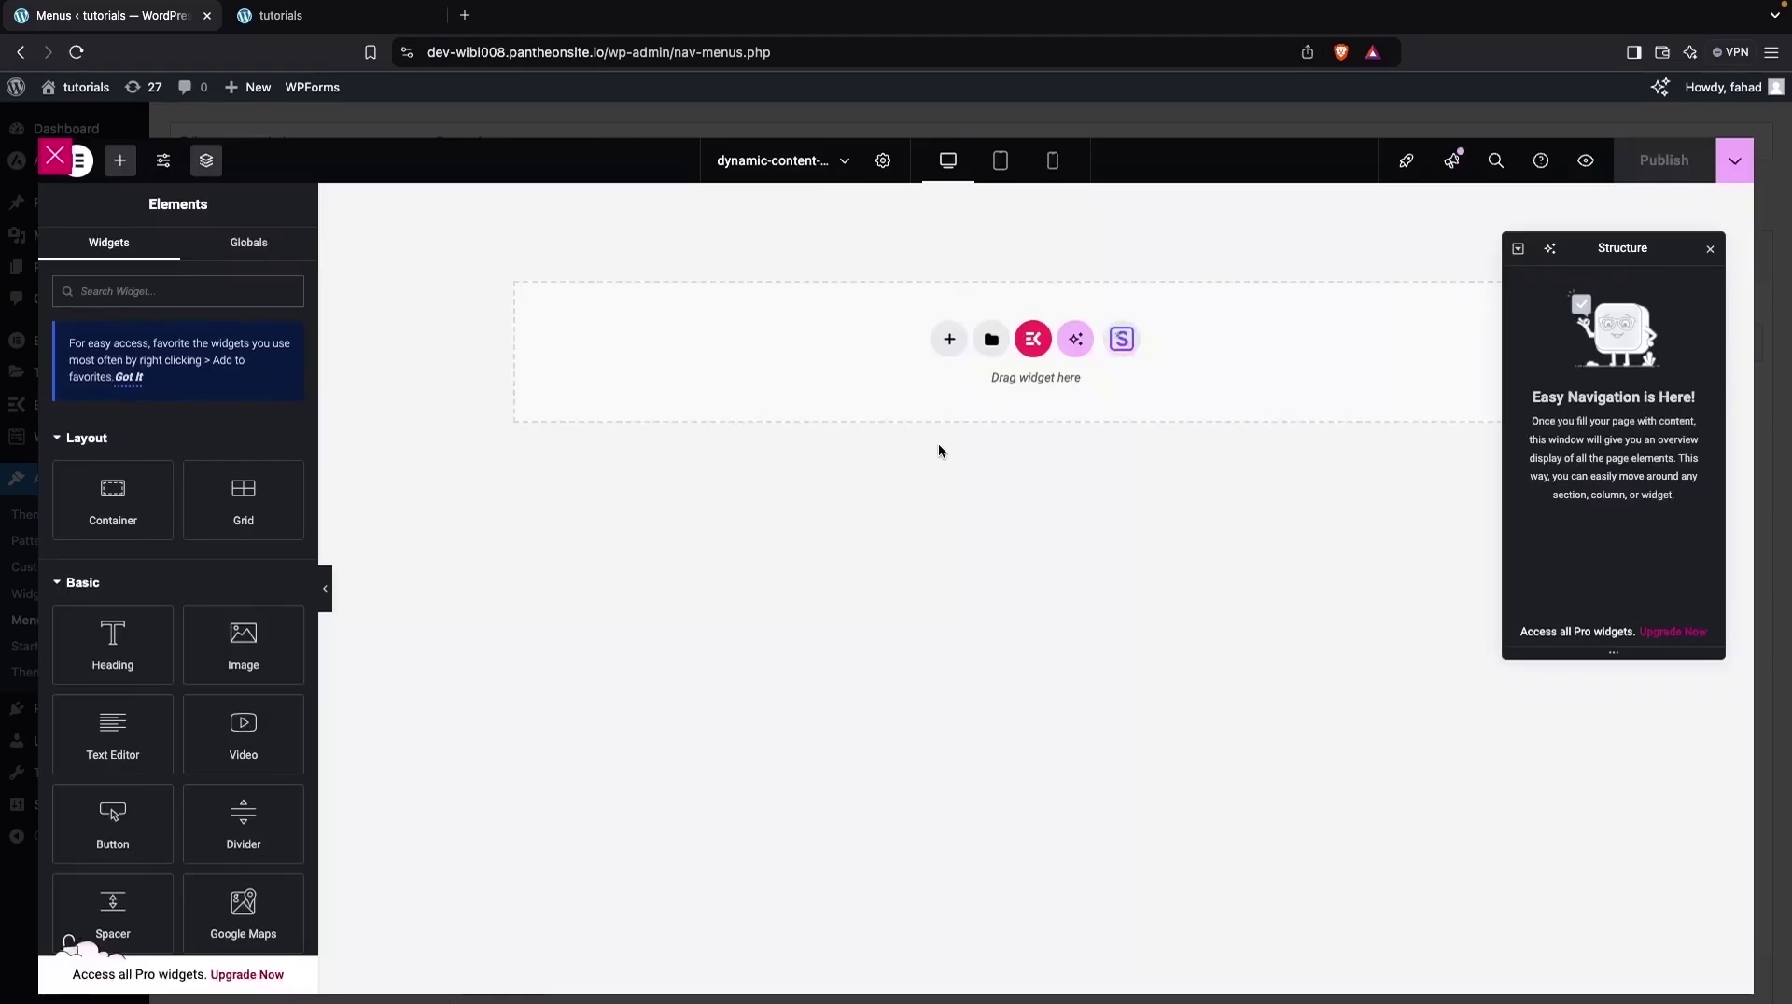
Add a Flexbox container with four equal columns and set its content width to Full Width.
{"action": "left_click", "coordinate": [950, 339]}
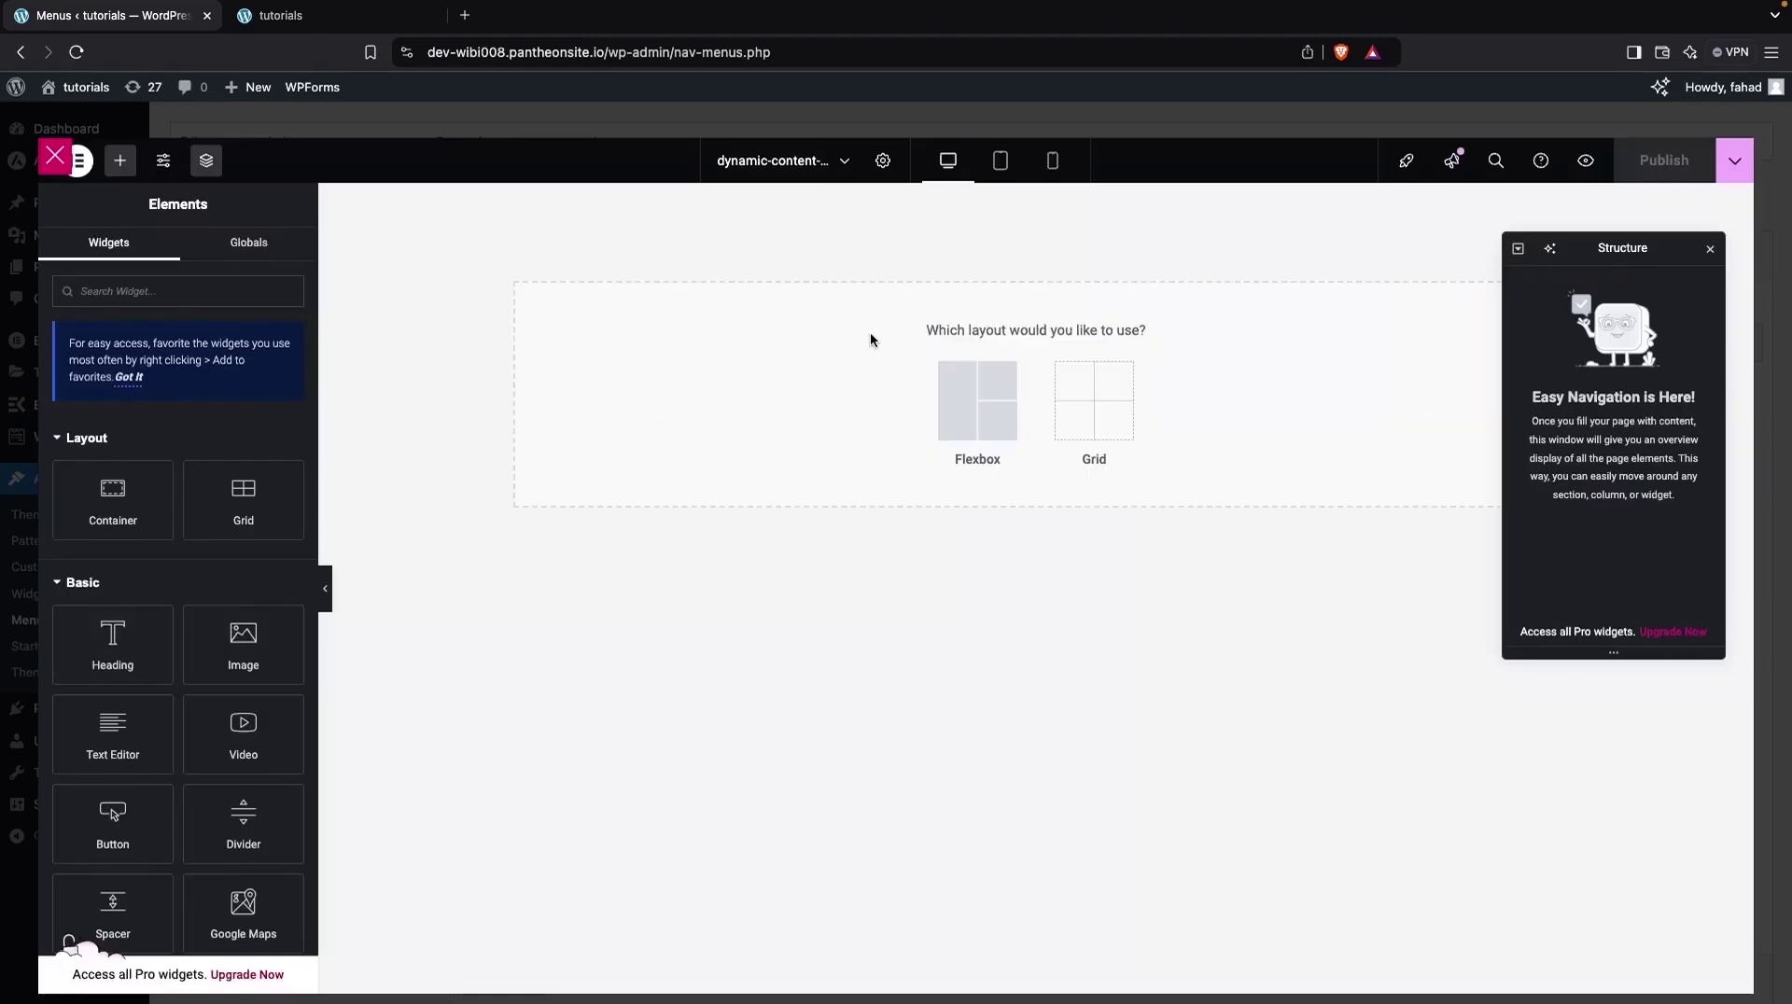
{"action": "left_click", "coordinate": [969, 387]}
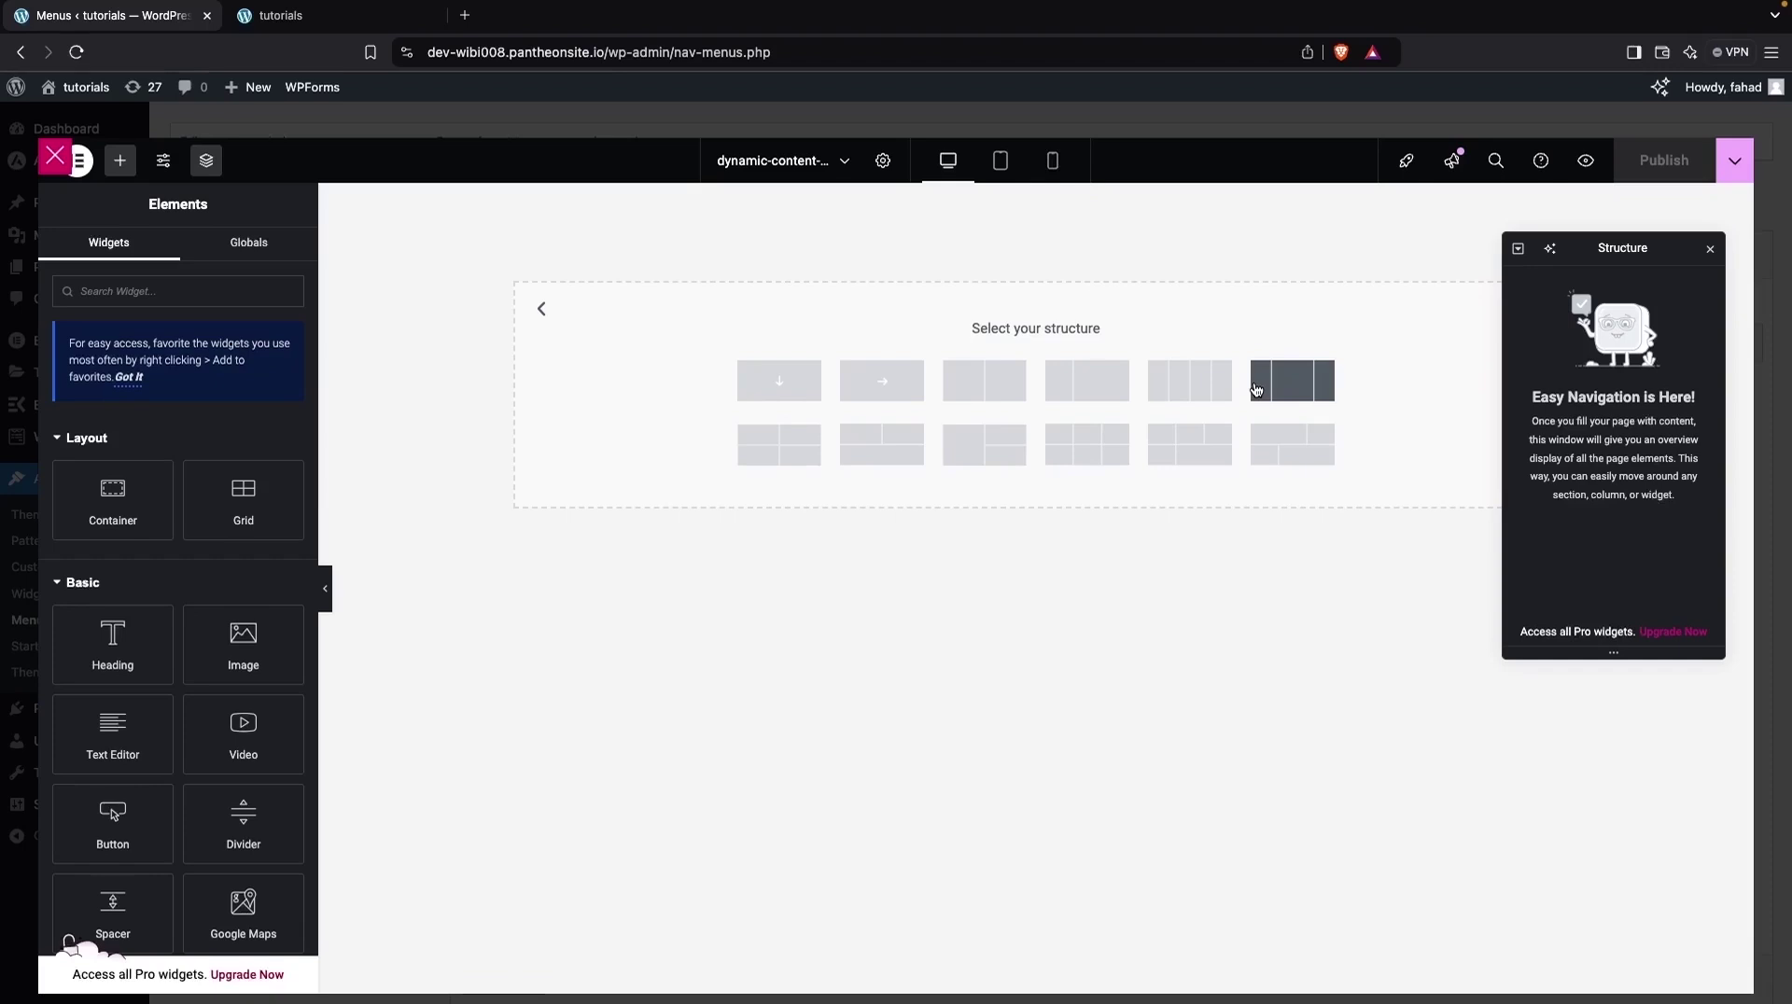
{"action": "left_click", "coordinate": [1184, 392]}
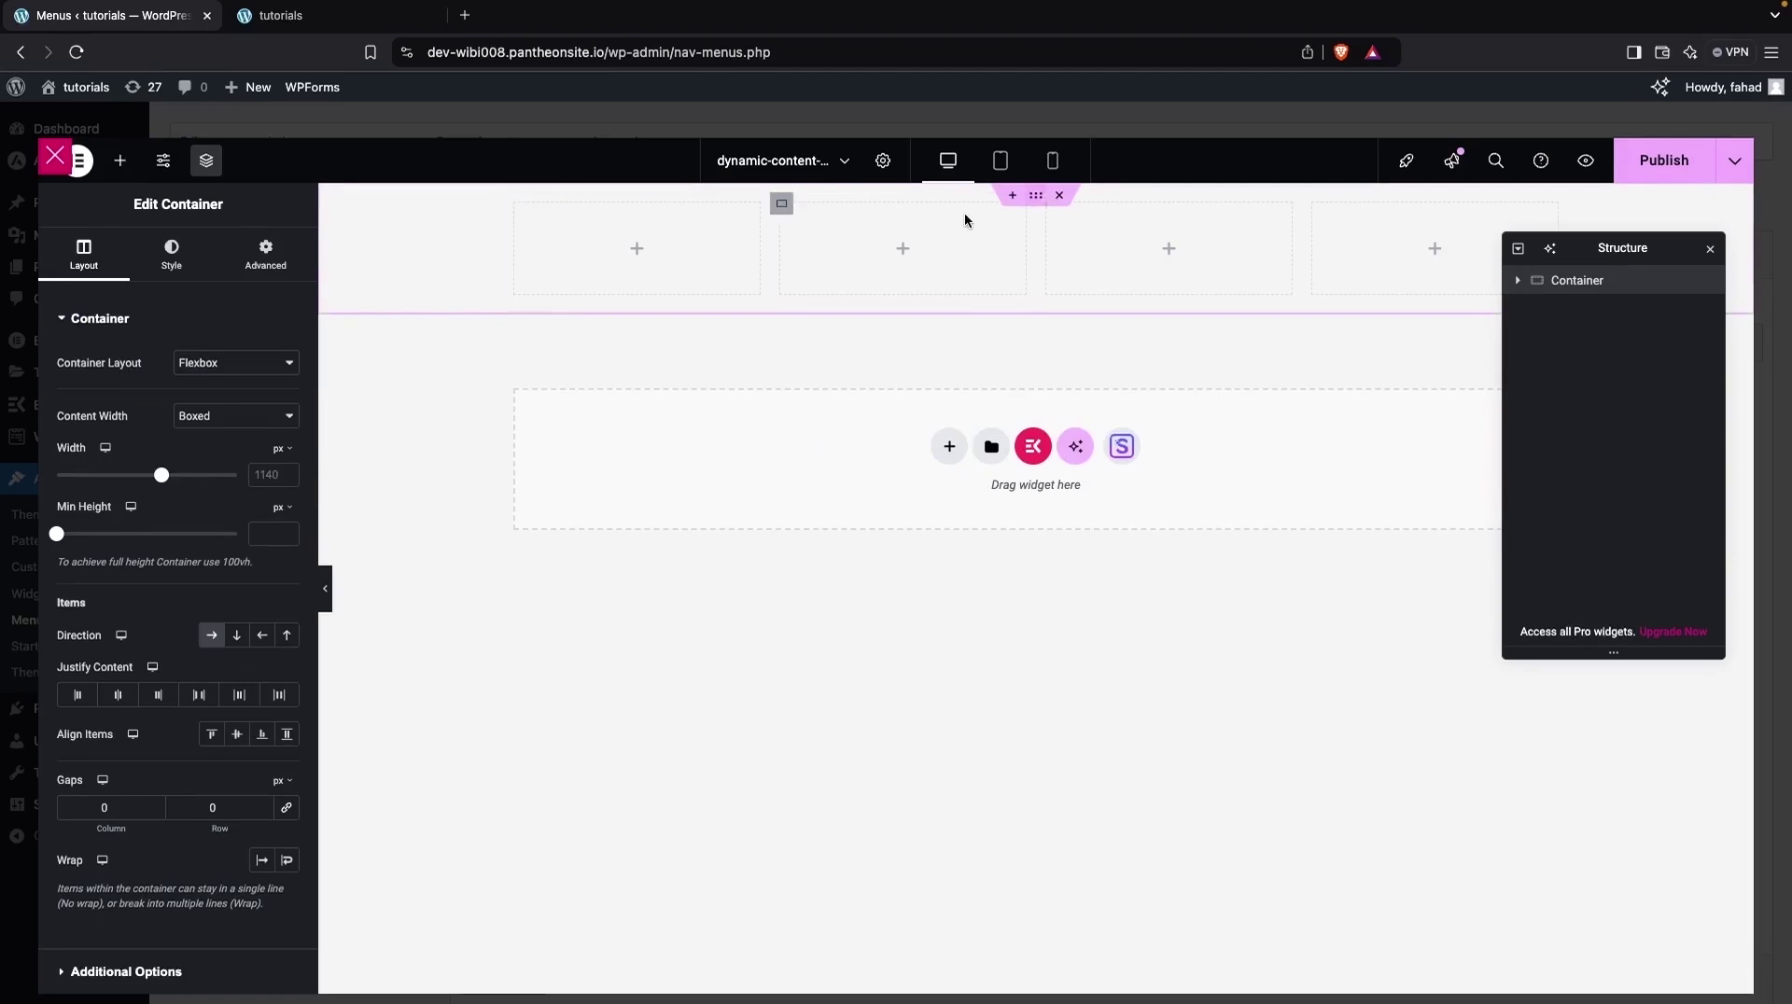
{"action": "left_click", "coordinate": [241, 416]}
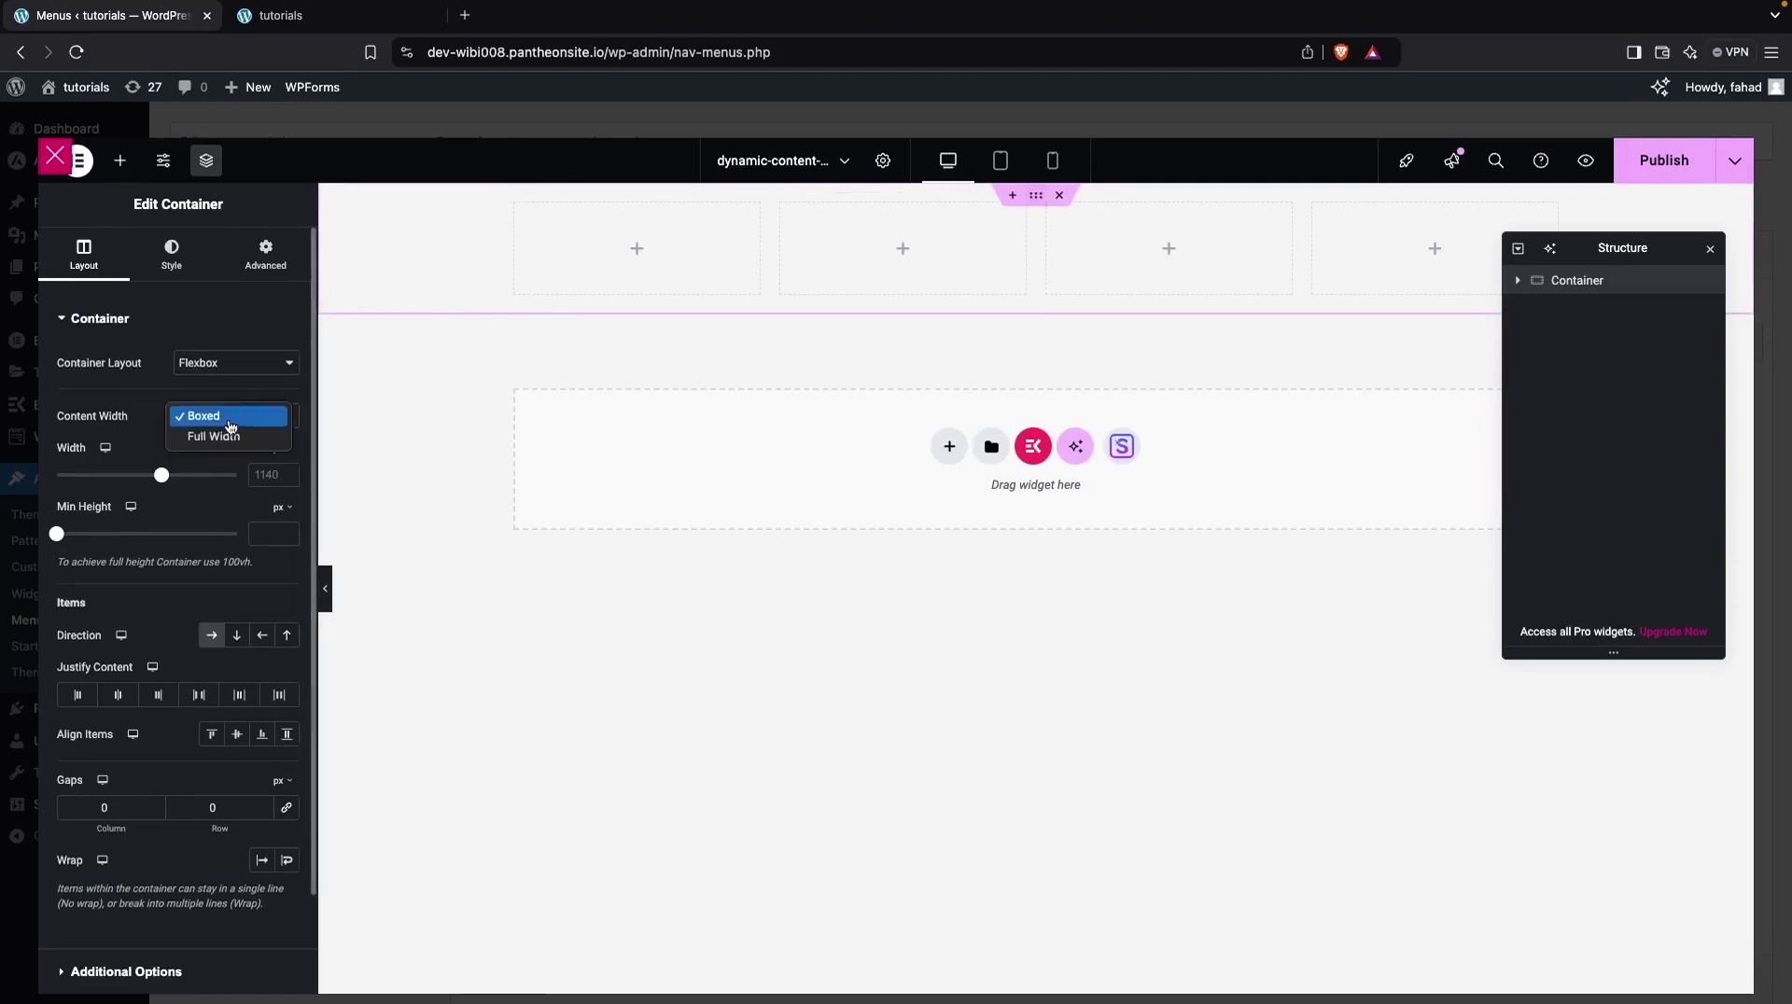
{"action": "left_click", "coordinate": [228, 433]}
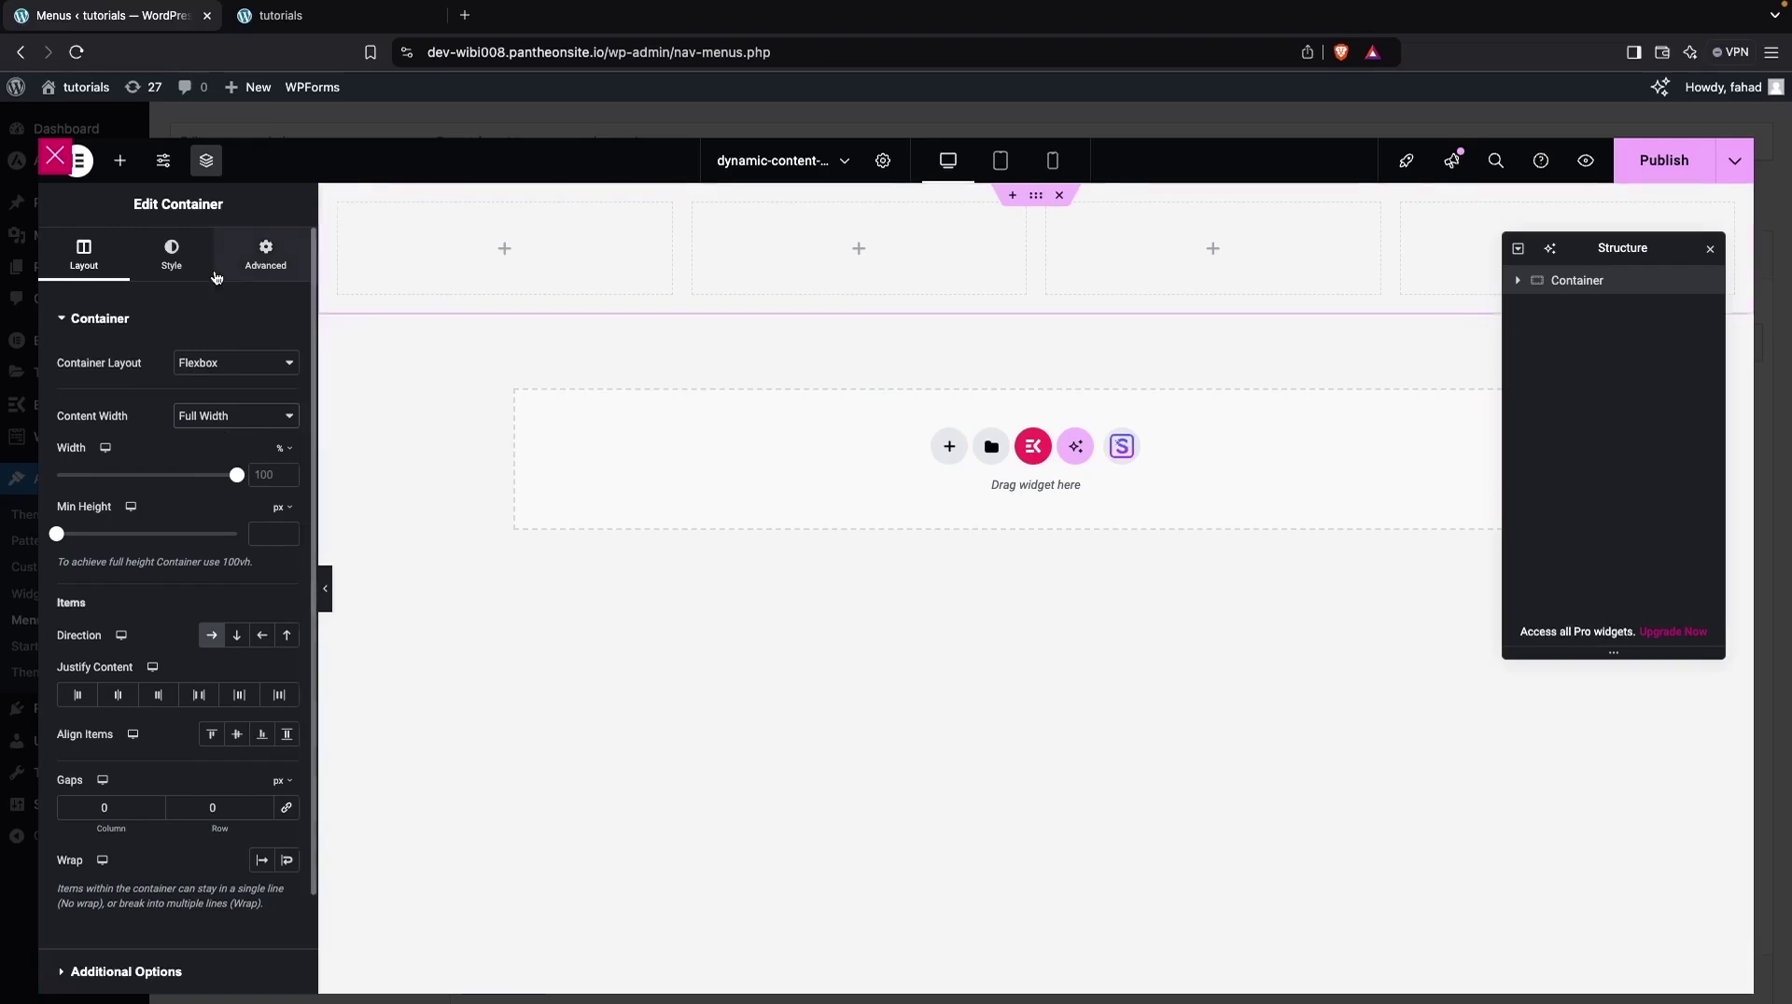
Add a Heading widget to the first column and title it "Project 1".
{"action": "left_click", "coordinate": [119, 161]}
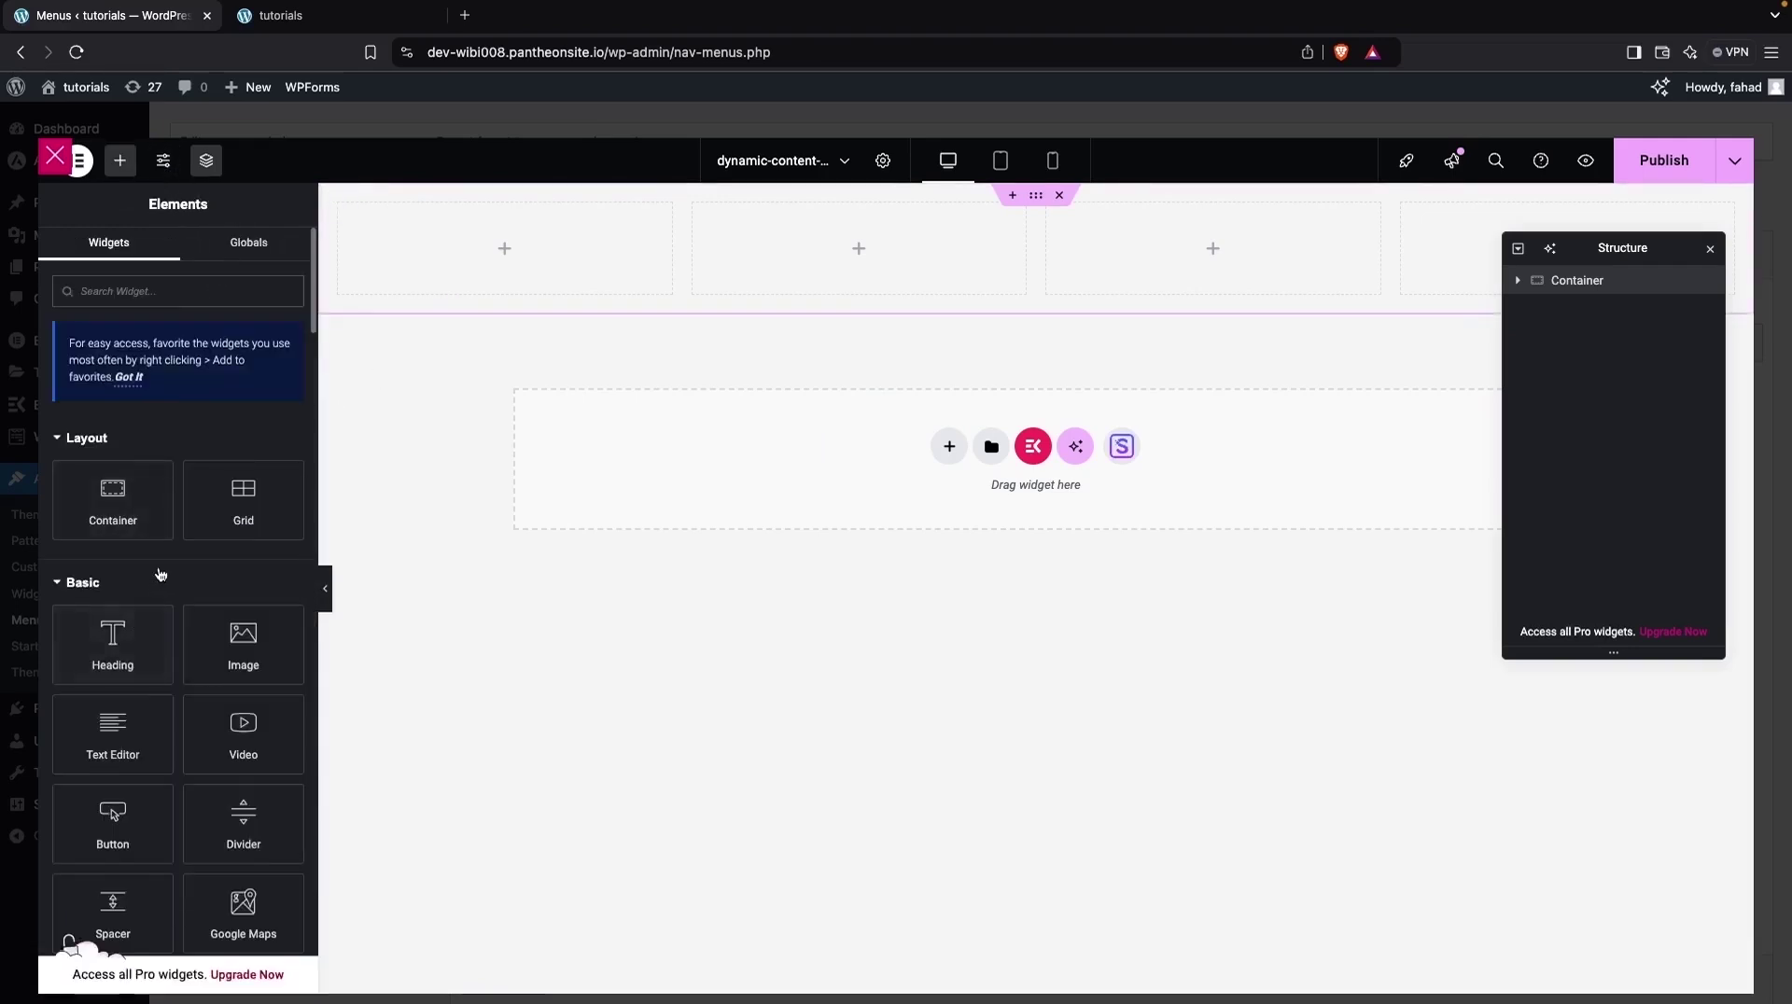
{"action": "left_click_drag", "start_coordinate": [113, 639], "coordinate": [495, 243]}
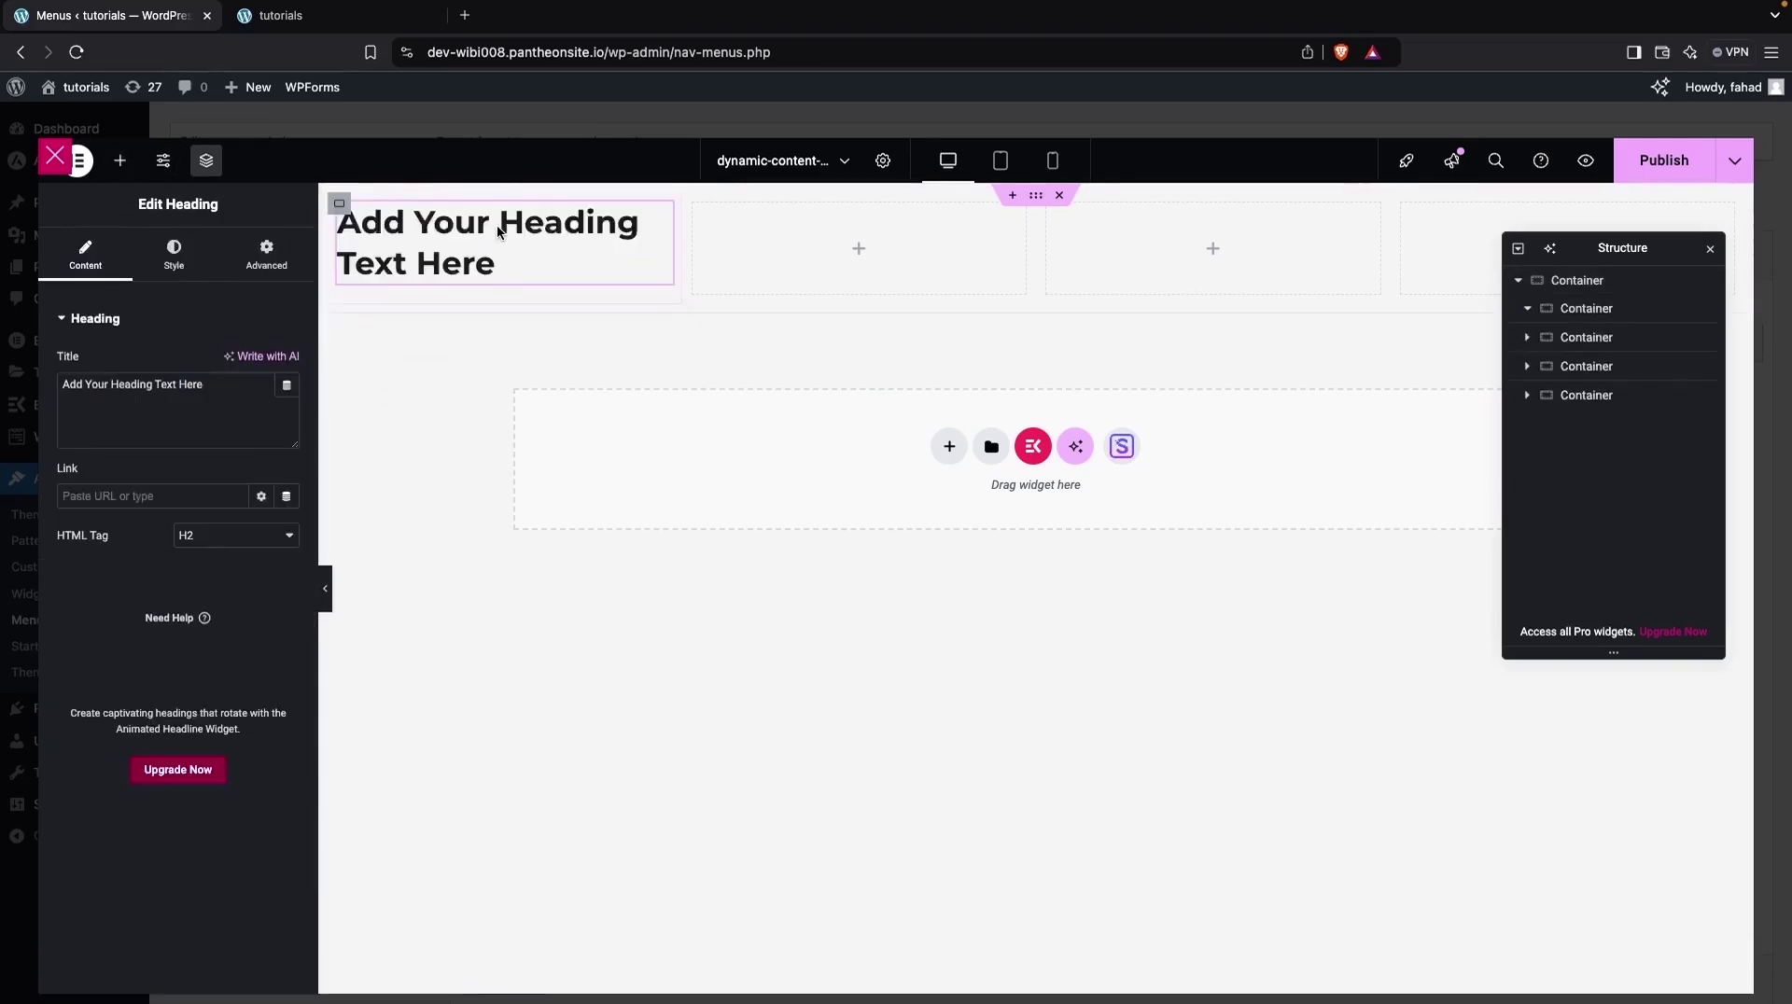
{"action": "left_click", "coordinate": [232, 398]}
{"action": "triple_click", "coordinate": [73, 391]}
{"action": "type", "text": "Project 1"}
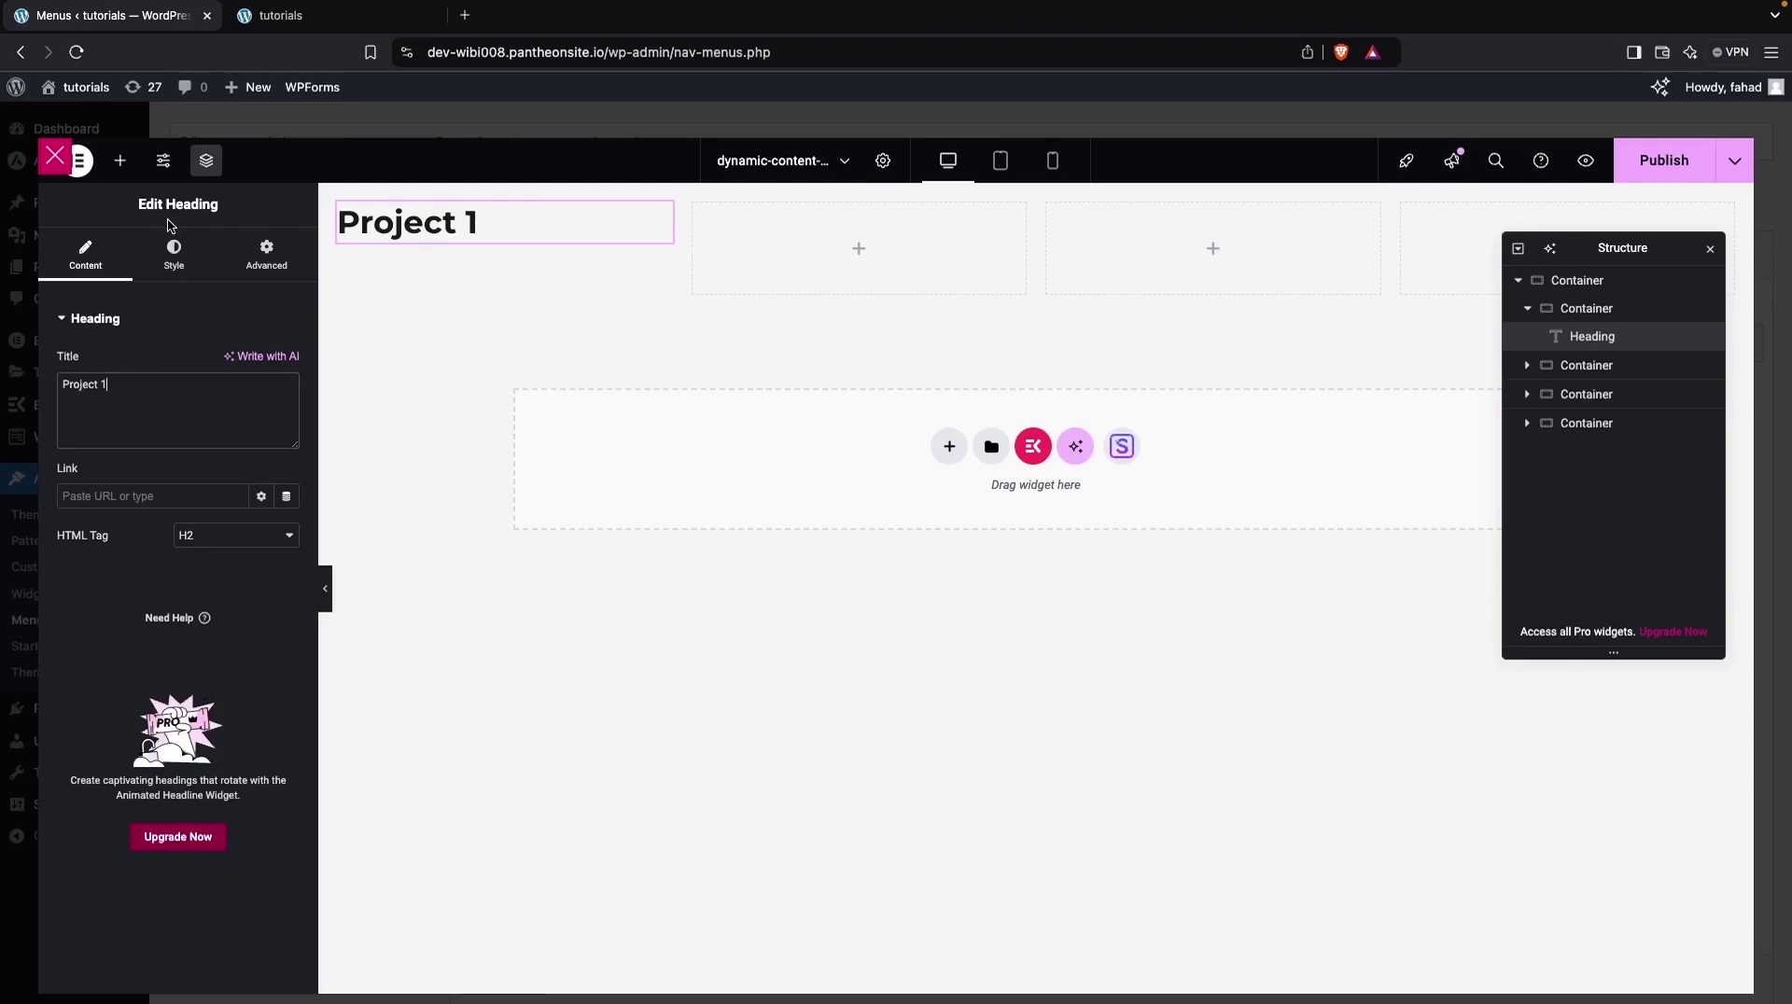
Set the Project 1 heading's font size to 30 px and center it.
{"action": "left_click", "coordinate": [174, 254]}
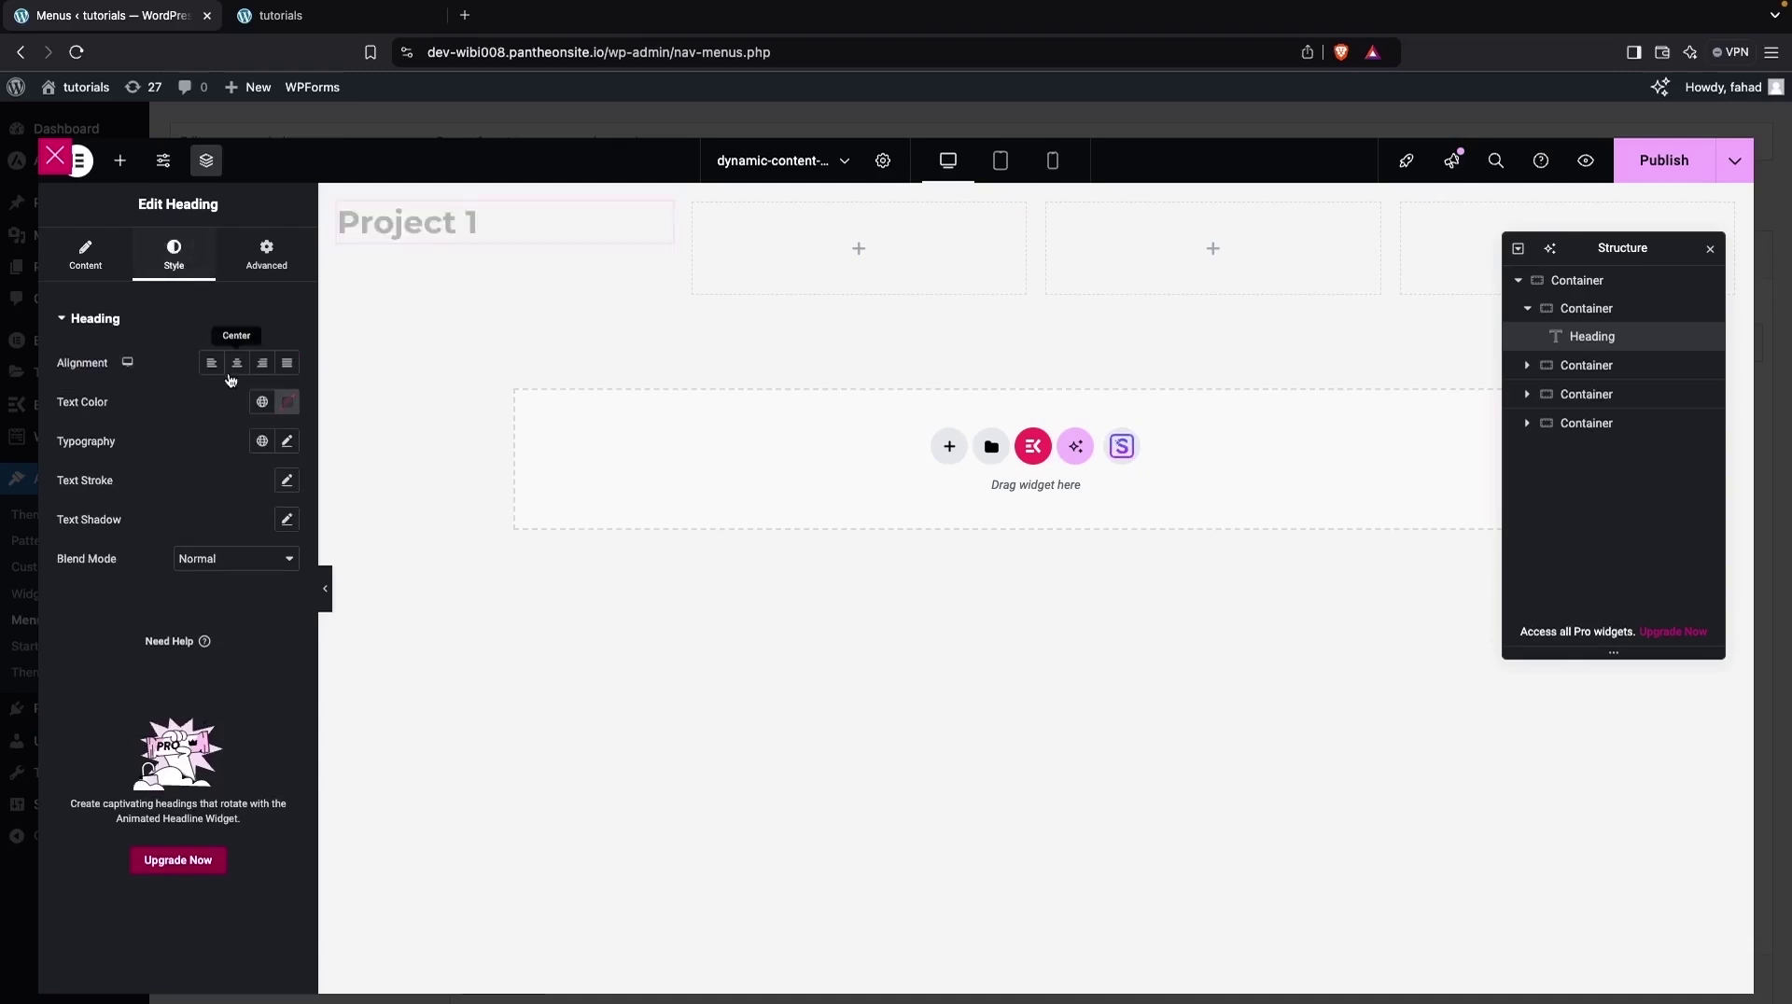
{"action": "left_click", "coordinate": [290, 442]}
{"action": "left_click", "coordinate": [72, 588]}
{"action": "left_click_drag", "start_coordinate": [79, 592], "coordinate": [101, 591]}
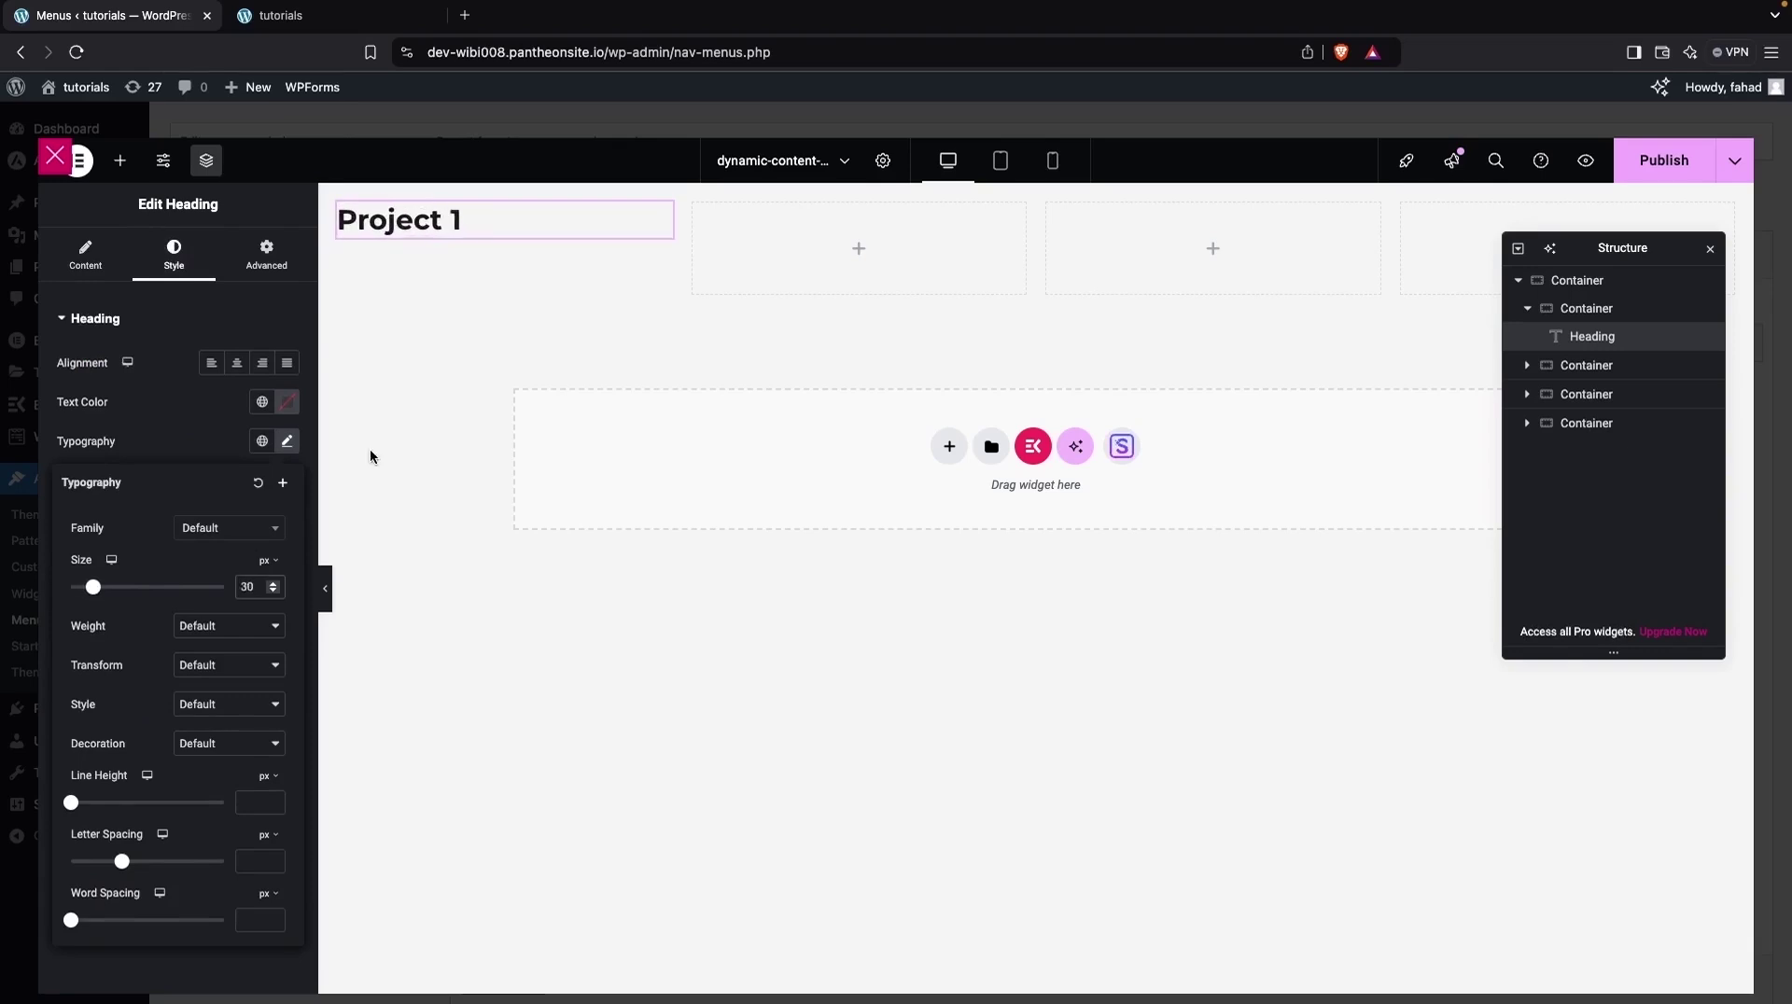
{"action": "left_click", "coordinate": [236, 364]}
Add an Image widget below the Project 1 heading, choose the Melrose logo logo05.png from the media library, and set its width to 50%.
{"action": "left_click", "coordinate": [121, 160]}
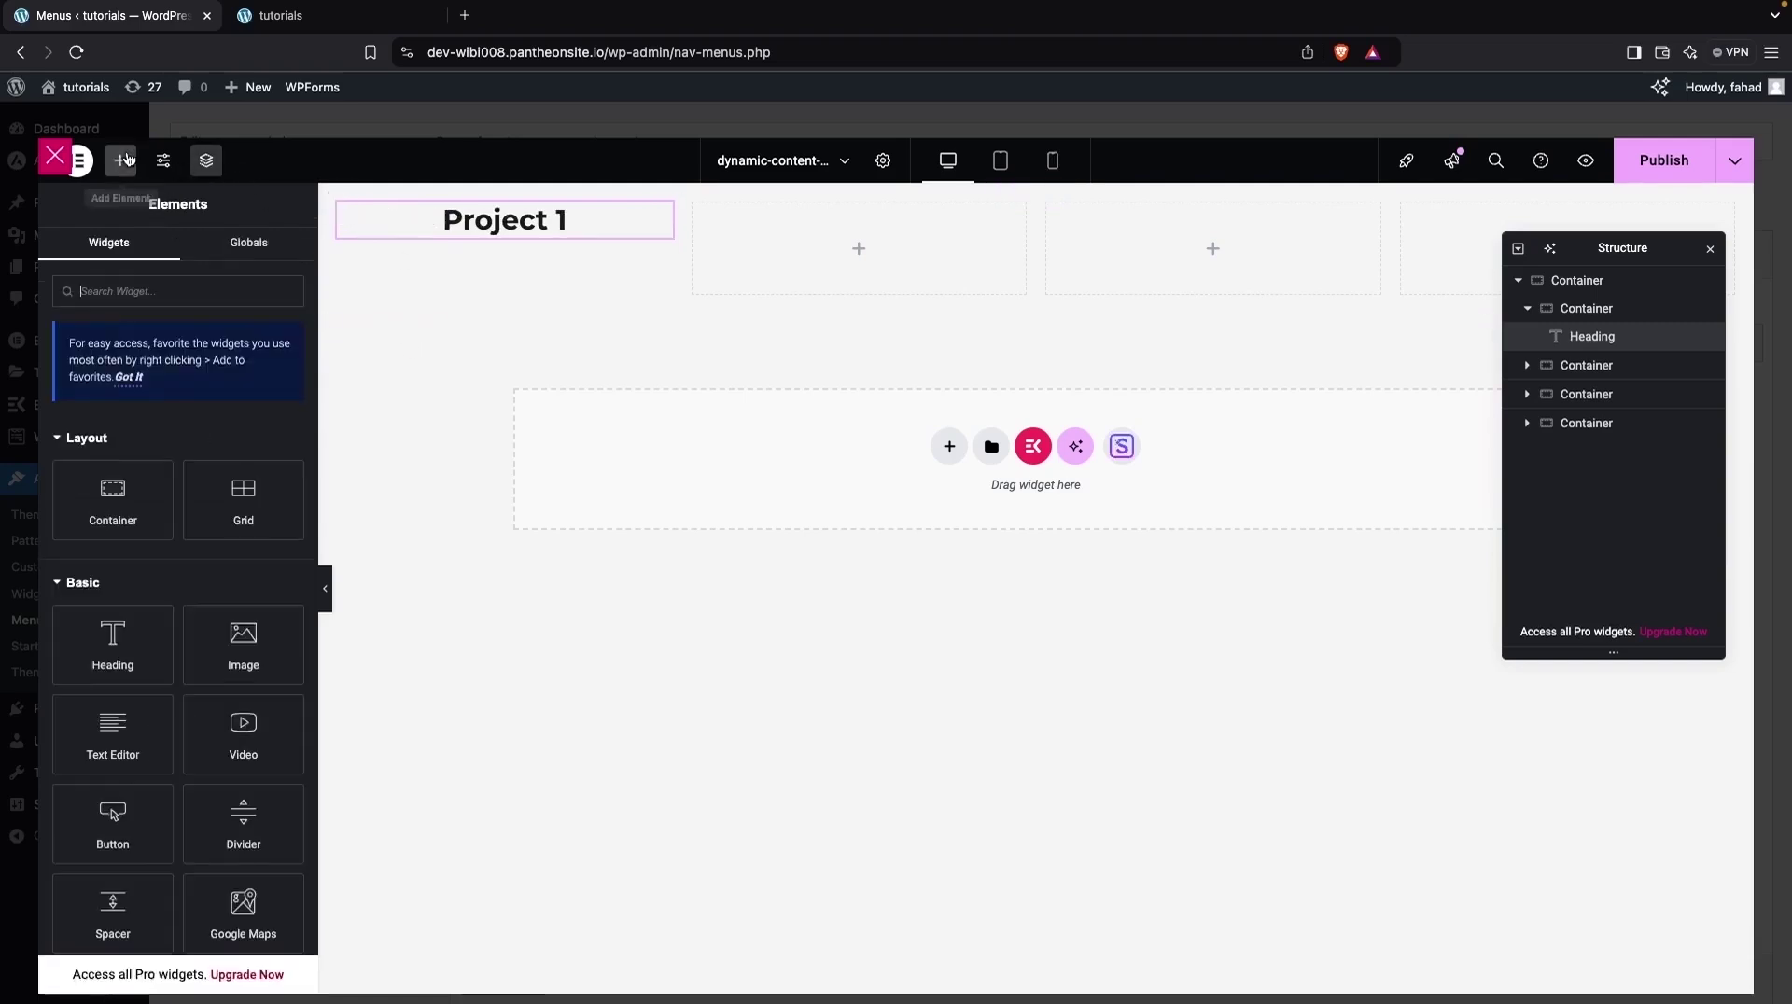
{"action": "left_click_drag", "start_coordinate": [239, 645], "coordinate": [500, 234]}
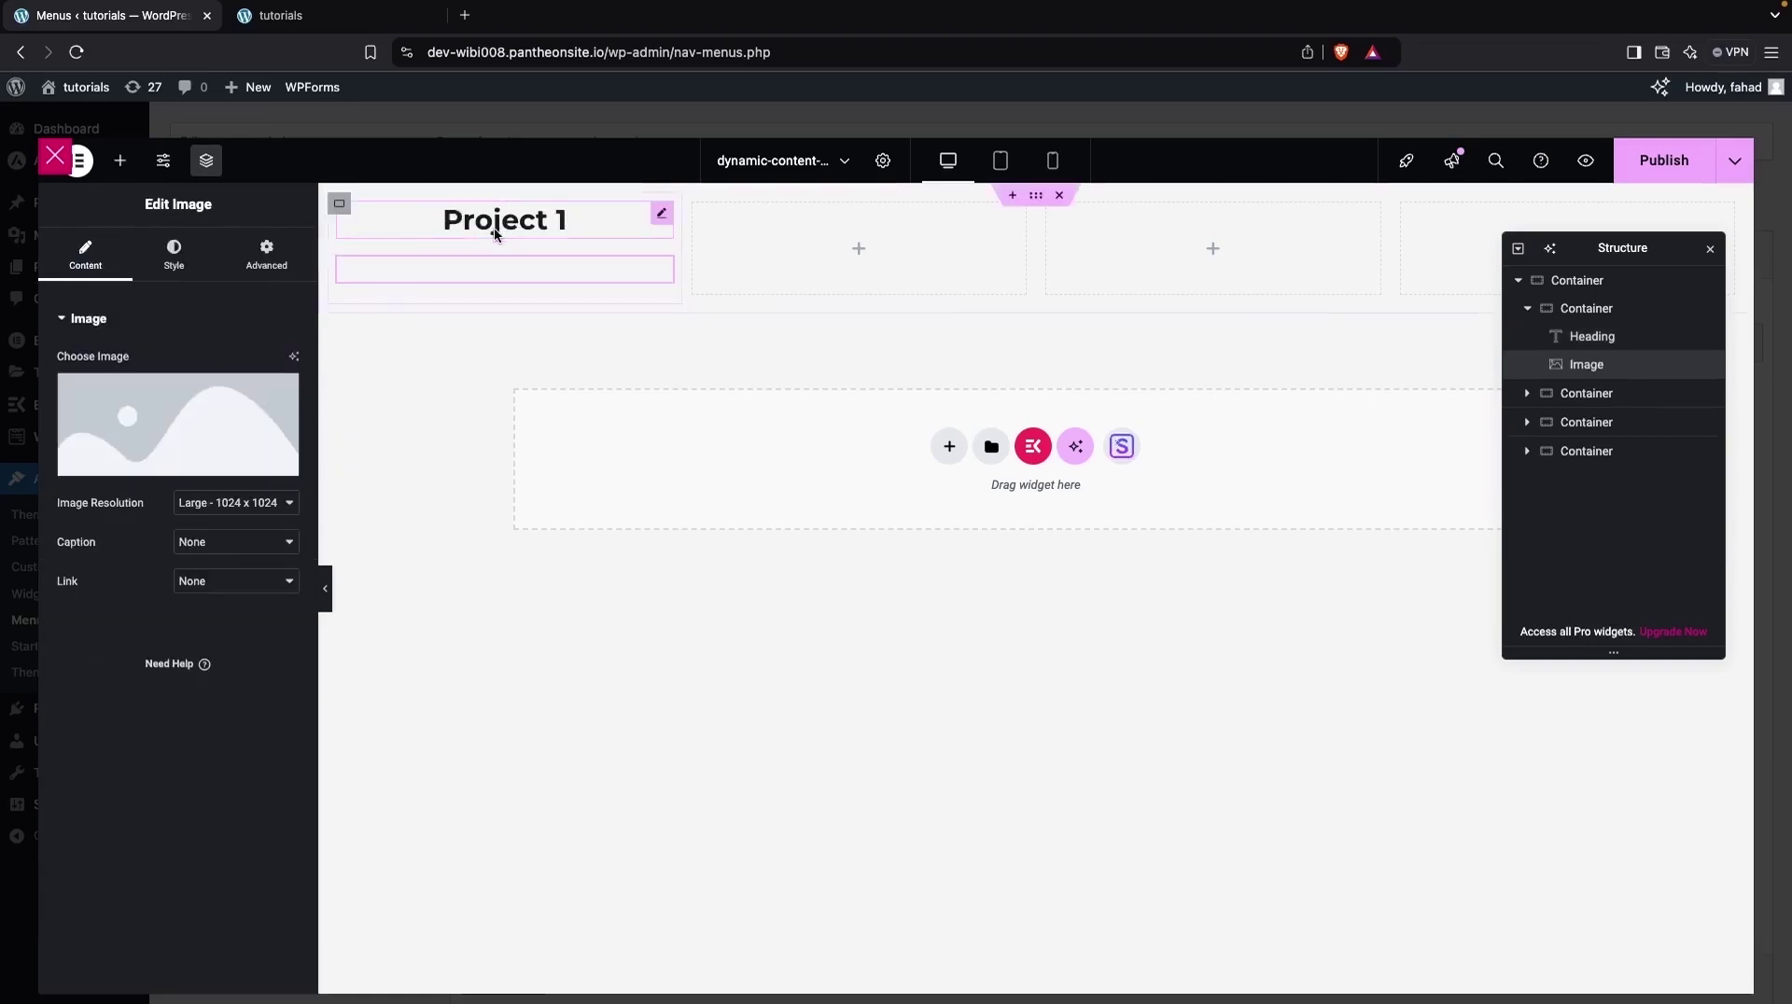
{"action": "left_click", "coordinate": [207, 415]}
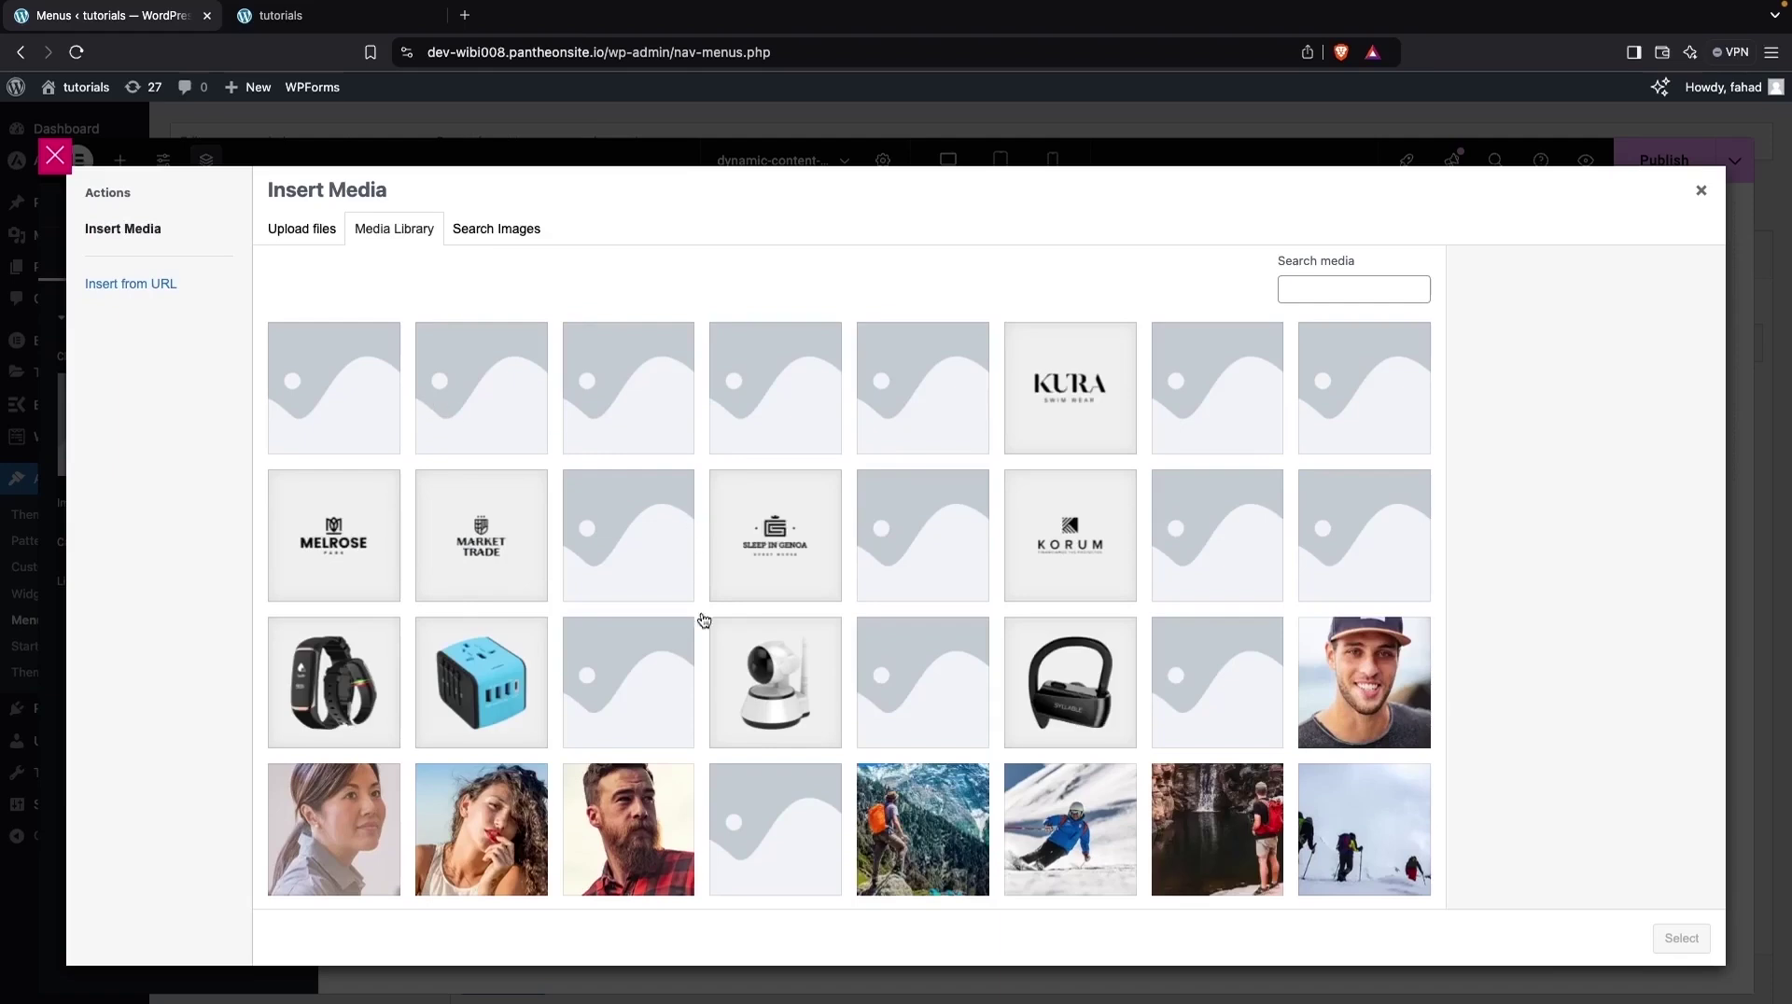
{"action": "scroll", "coordinate": [700, 561], "scroll_direction": "down", "scroll_amount": 2}
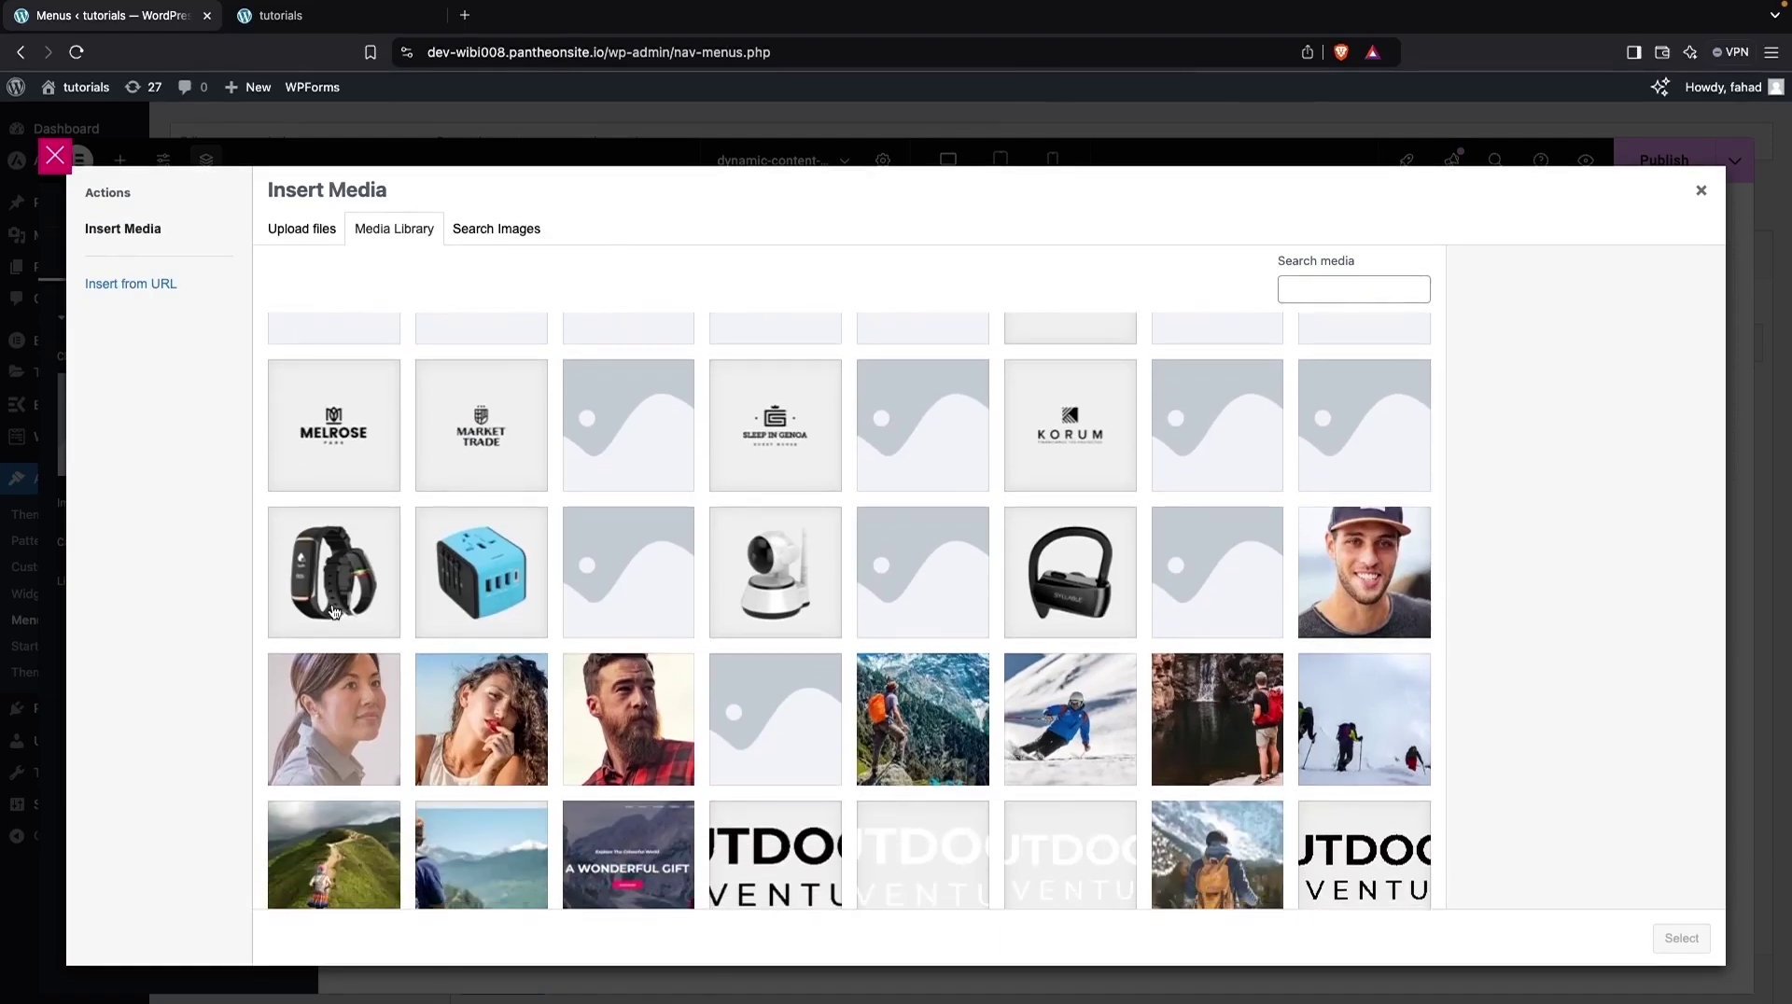
{"action": "left_click", "coordinate": [334, 611]}
{"action": "scroll", "coordinate": [630, 644], "scroll_direction": "up", "scroll_amount": 2}
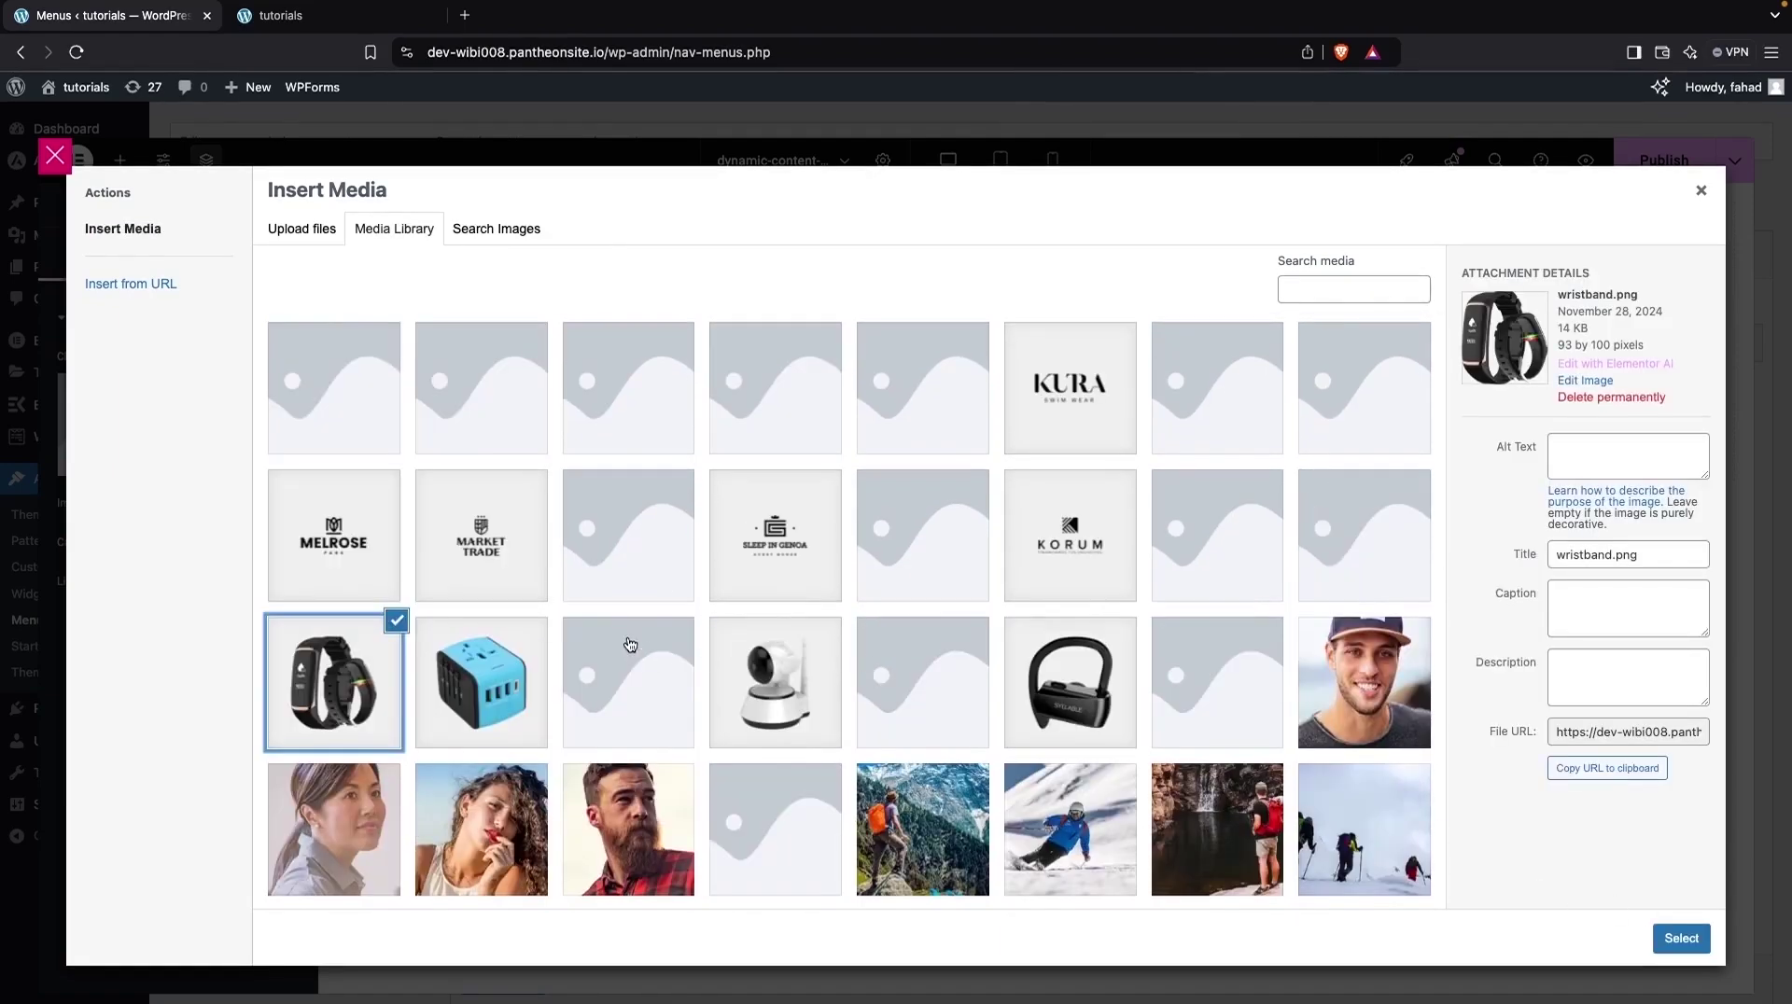
{"action": "left_click", "coordinate": [382, 558]}
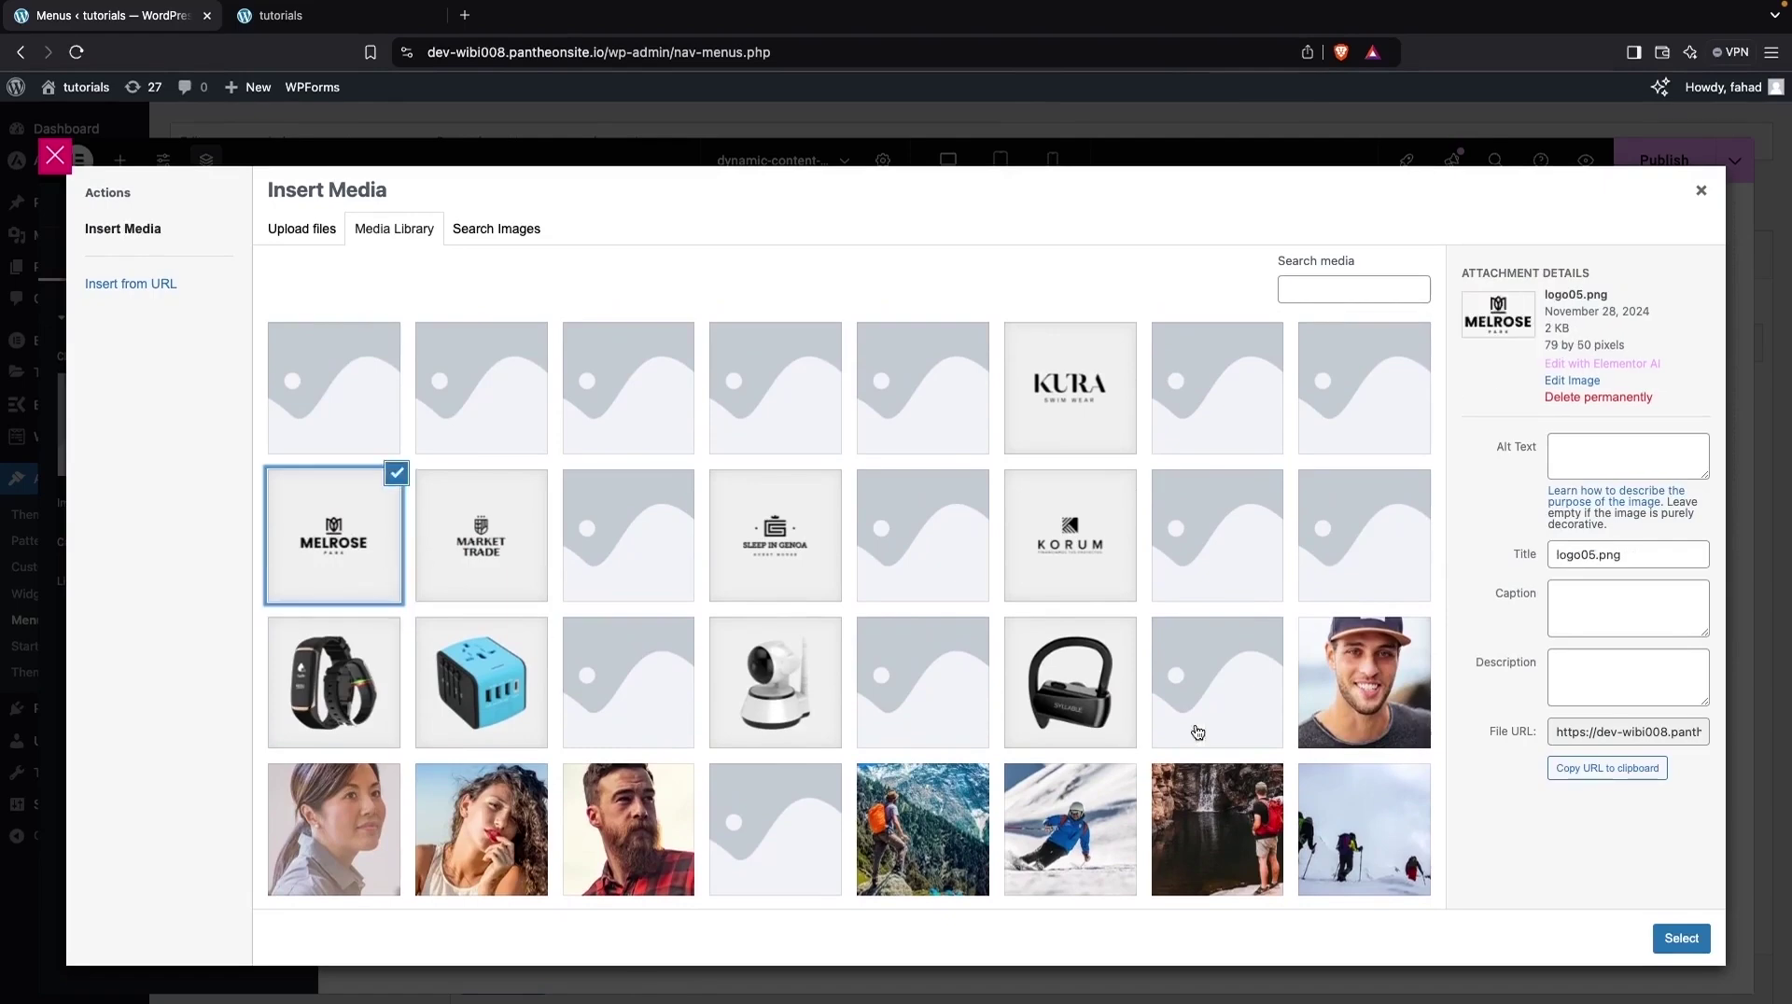
{"action": "left_click", "coordinate": [1683, 938]}
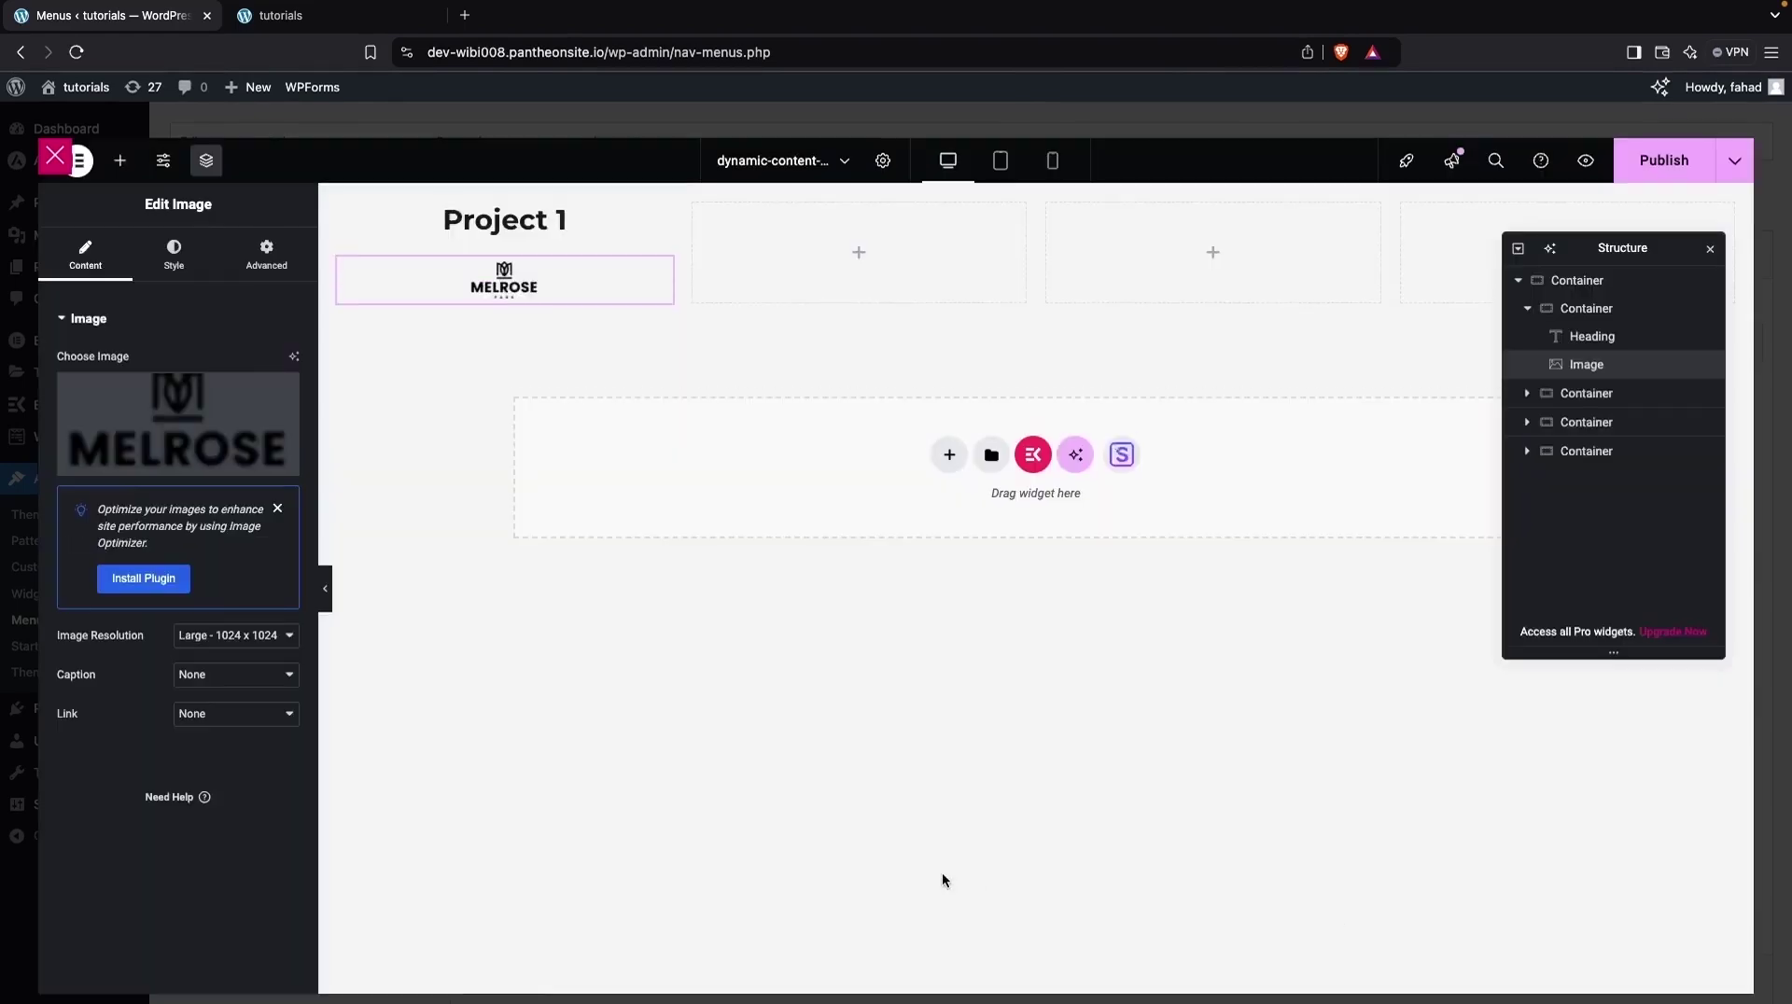
{"action": "left_click", "coordinate": [174, 252]}
{"action": "left_click_drag", "start_coordinate": [57, 422], "coordinate": [147, 431]}
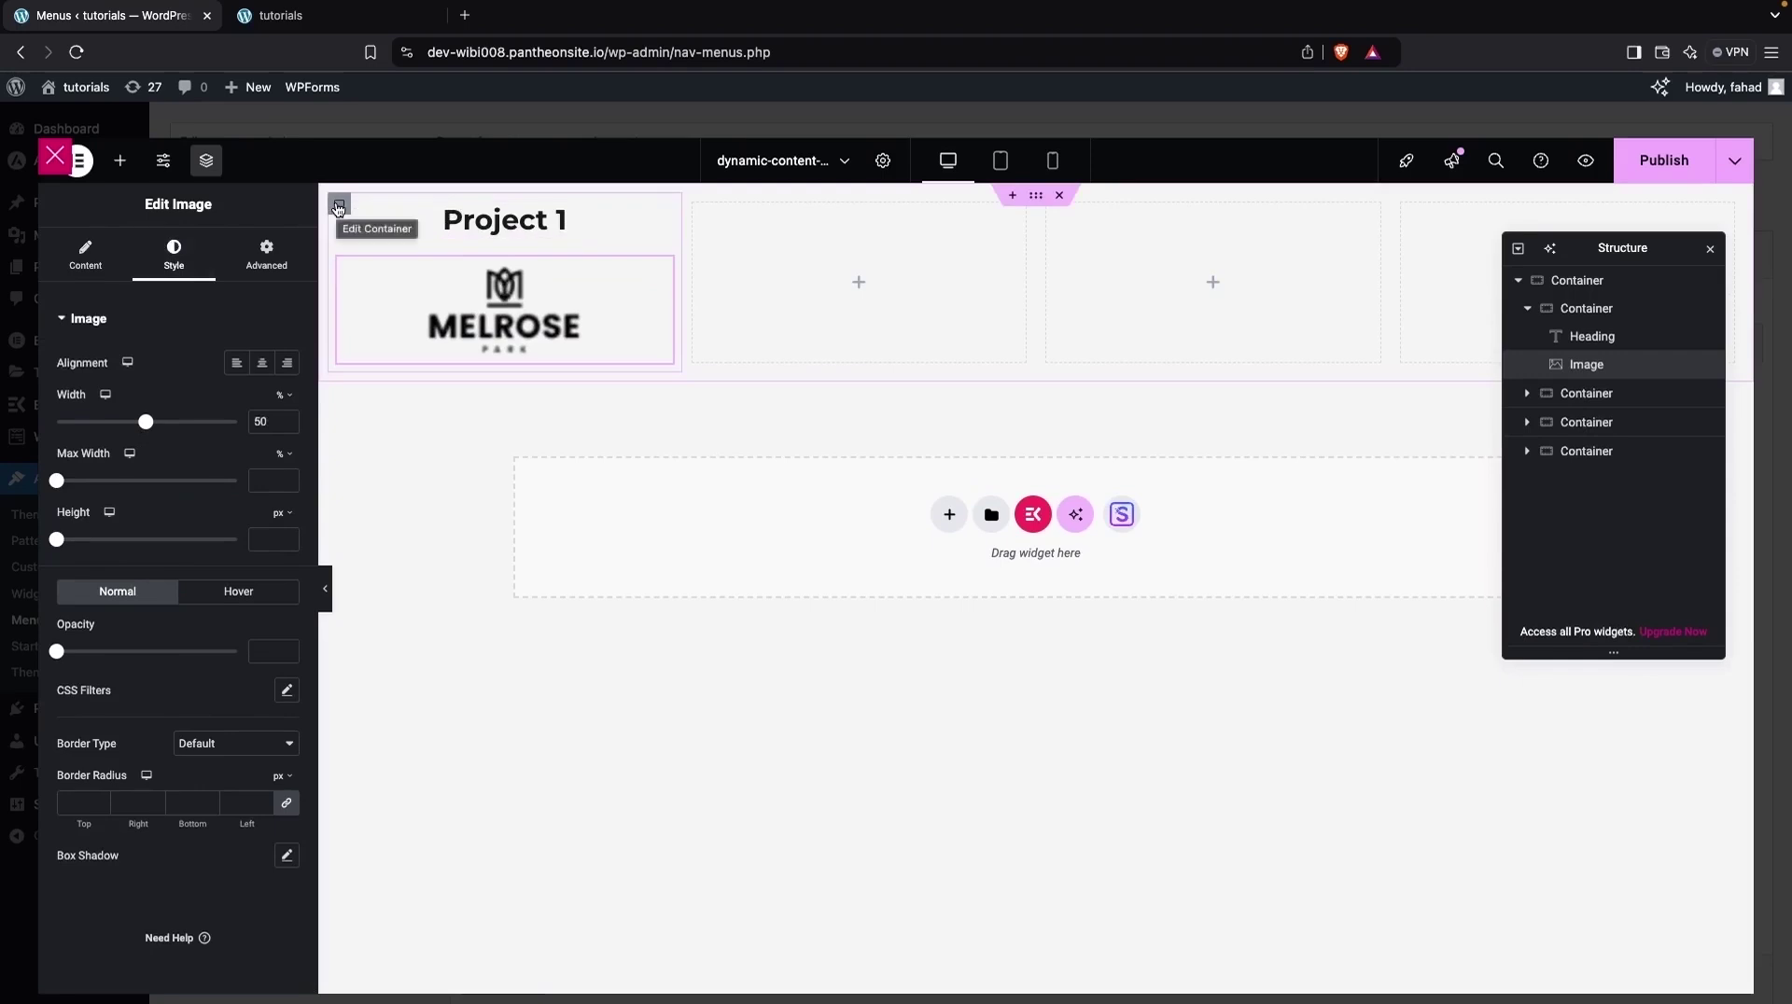
Set the first column container's padding to 30 px on all sides.
{"action": "left_click", "coordinate": [263, 255]}
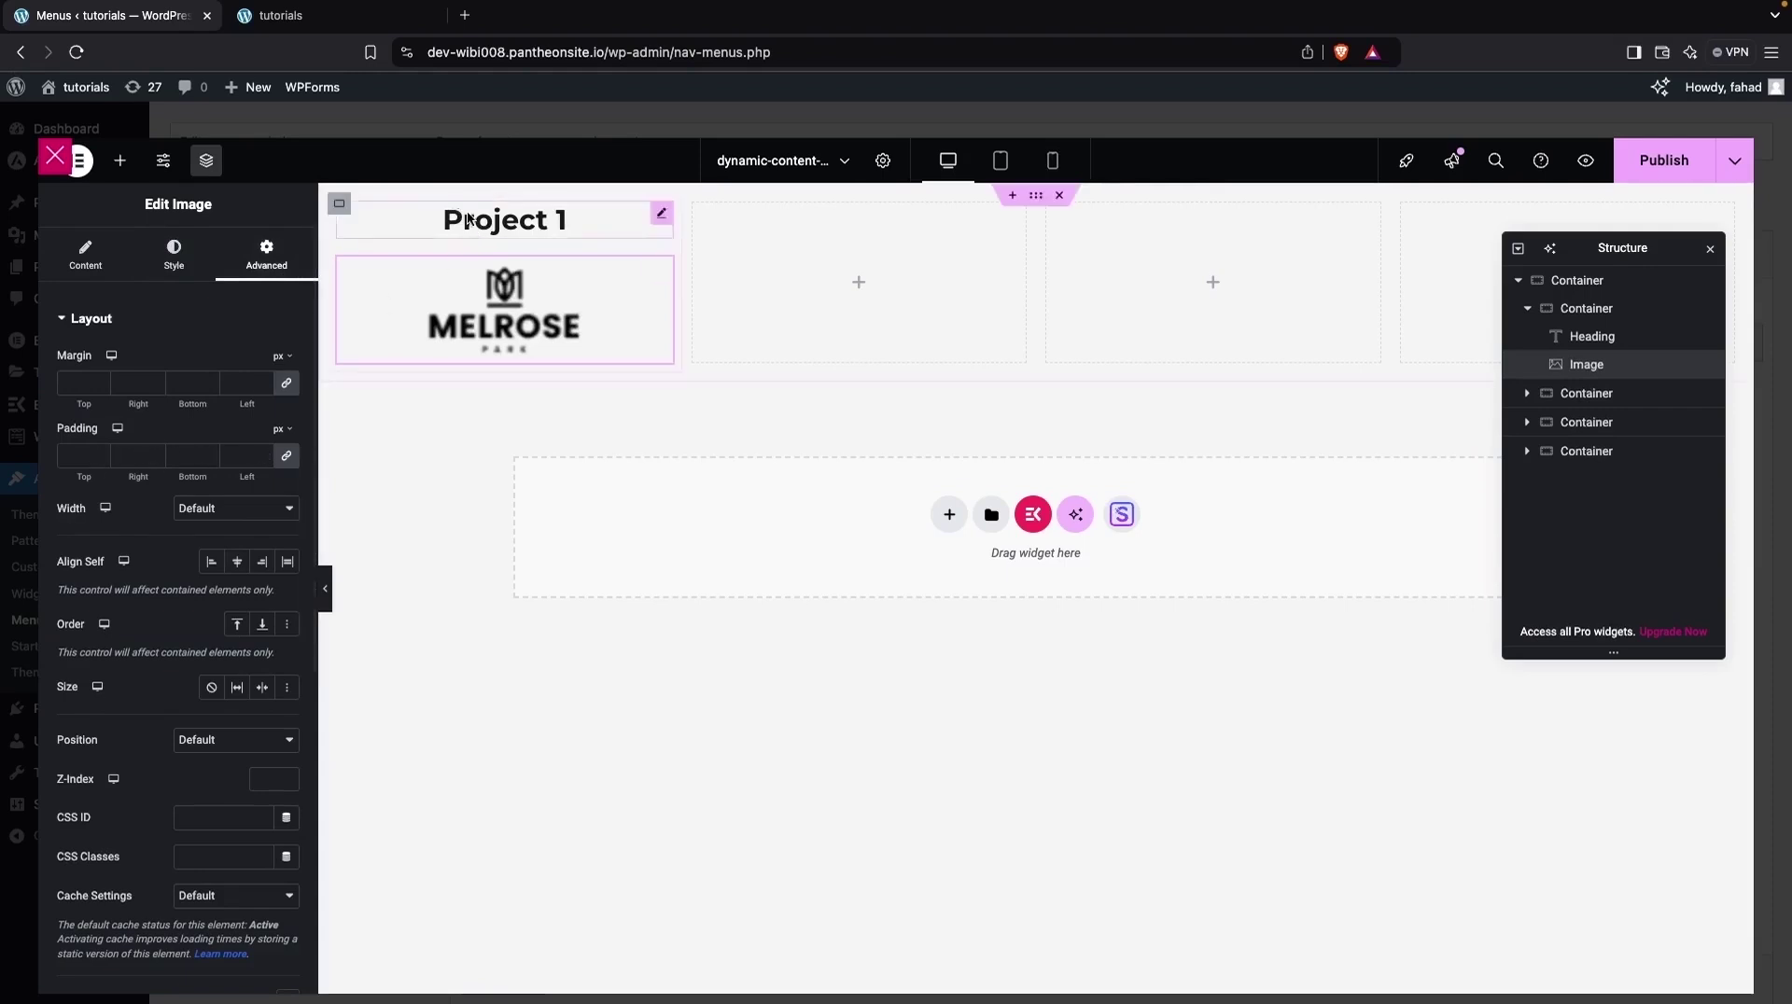
{"action": "left_click", "coordinate": [339, 205]}
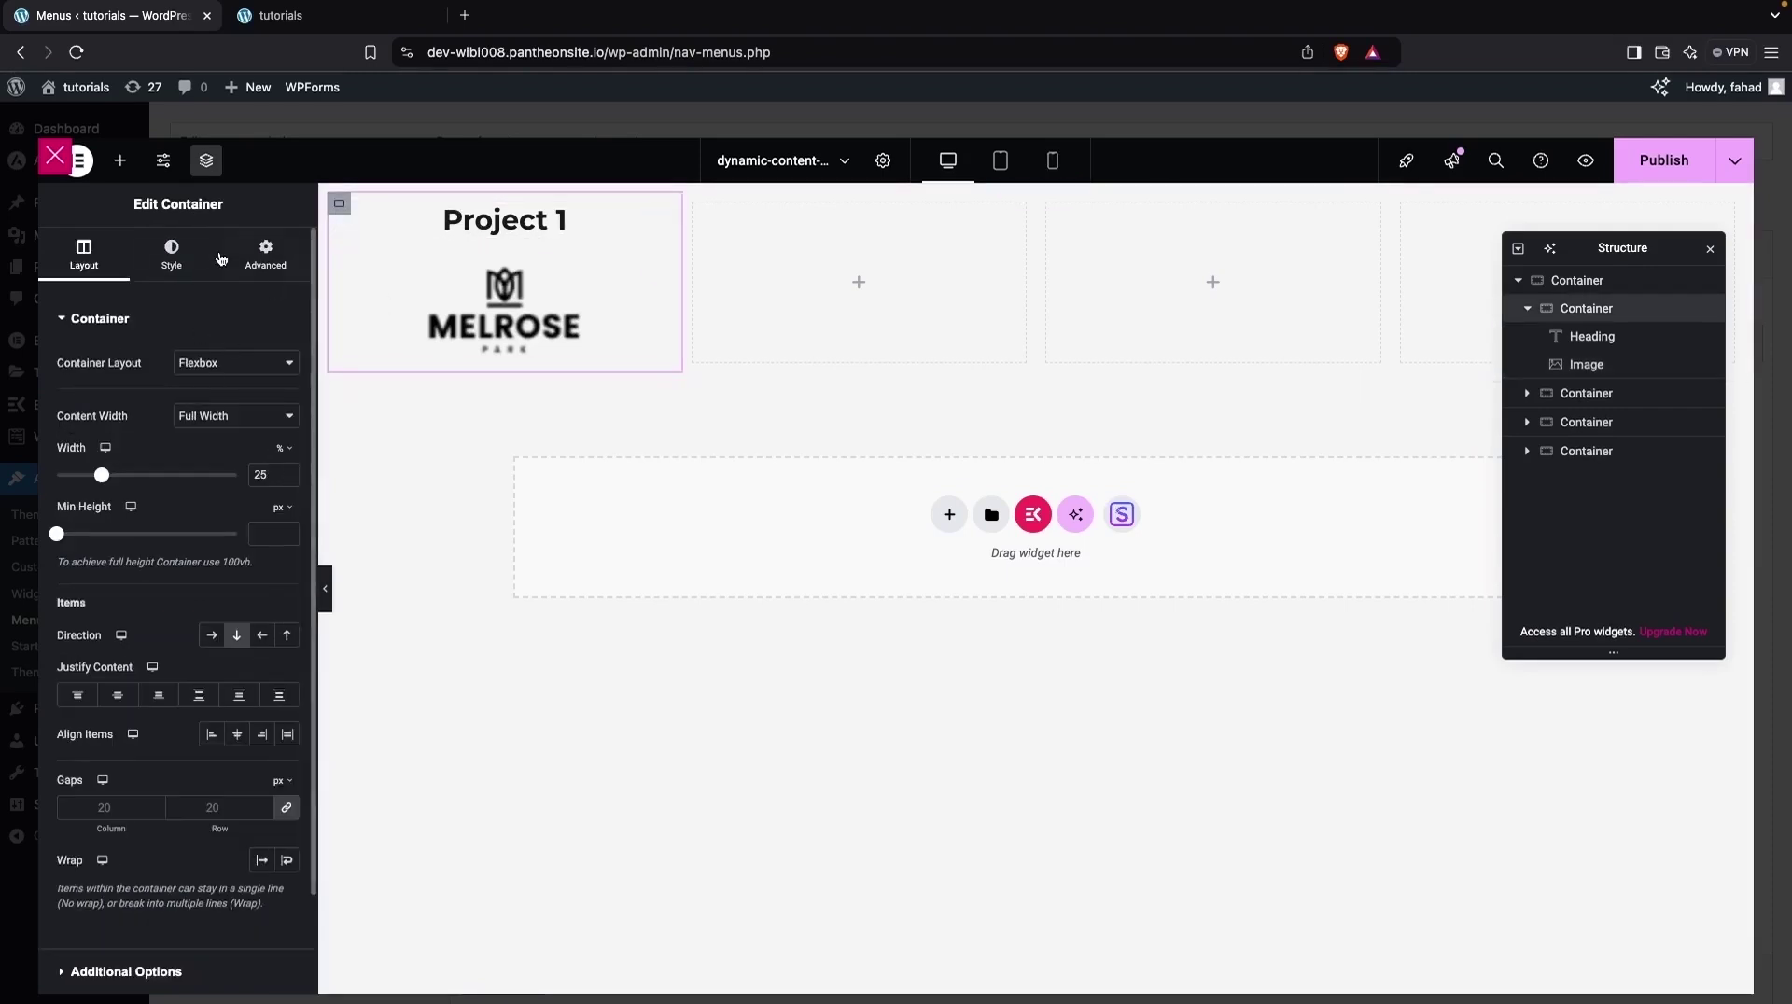
{"action": "left_click", "coordinate": [79, 452]}
{"action": "type", "text": "10"}
{"action": "key", "text": "BackSpace"}
{"action": "key", "text": "BackSpace"}
{"action": "type", "text": "30"}
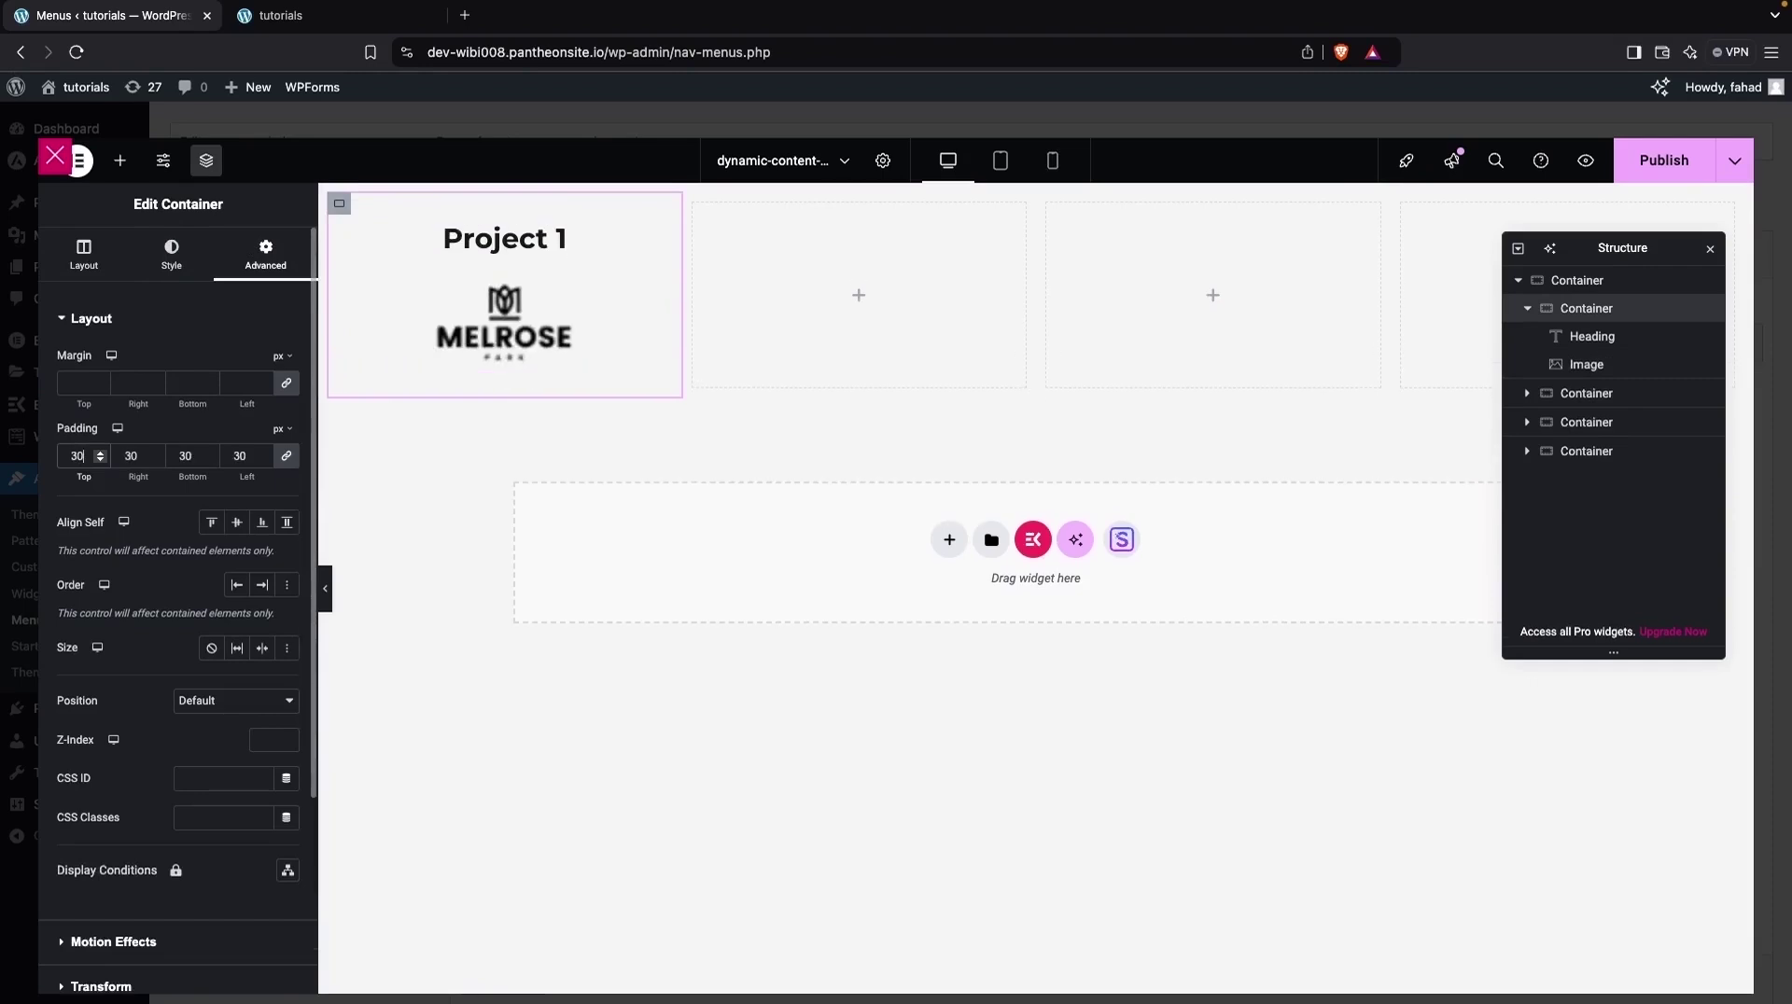
Give the first column container a classic white background.
{"action": "left_click", "coordinate": [171, 254]}
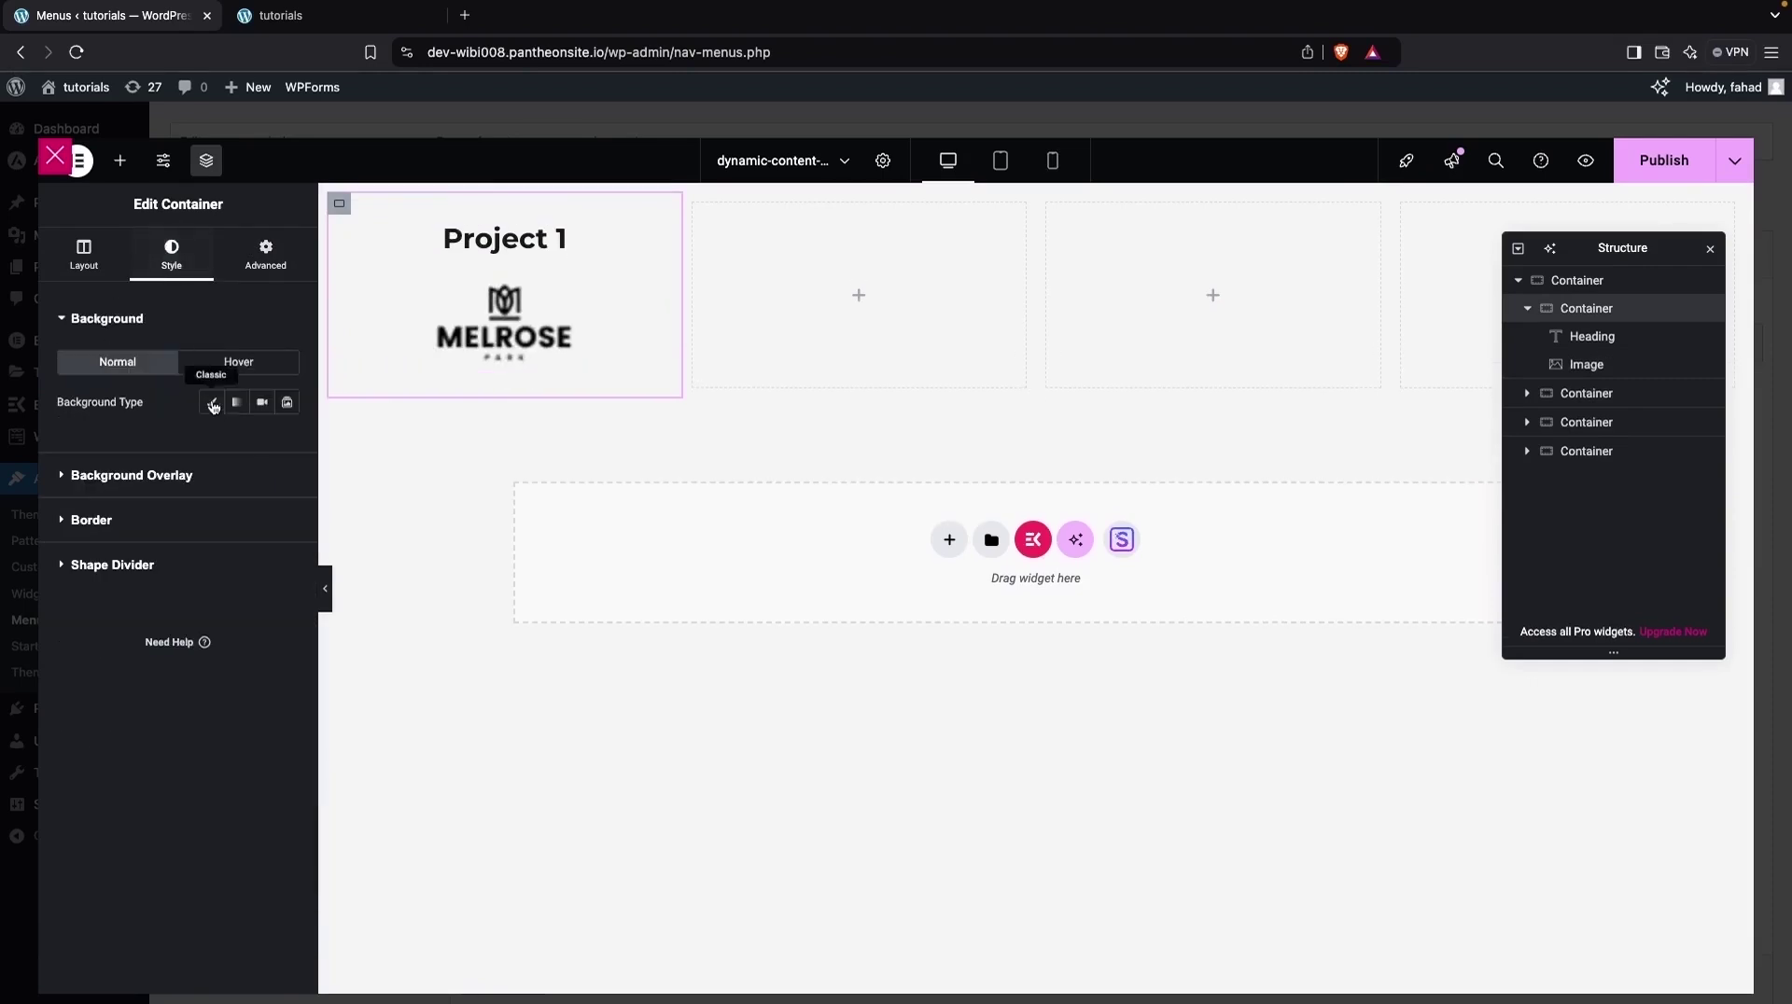
{"action": "left_click", "coordinate": [212, 403]}
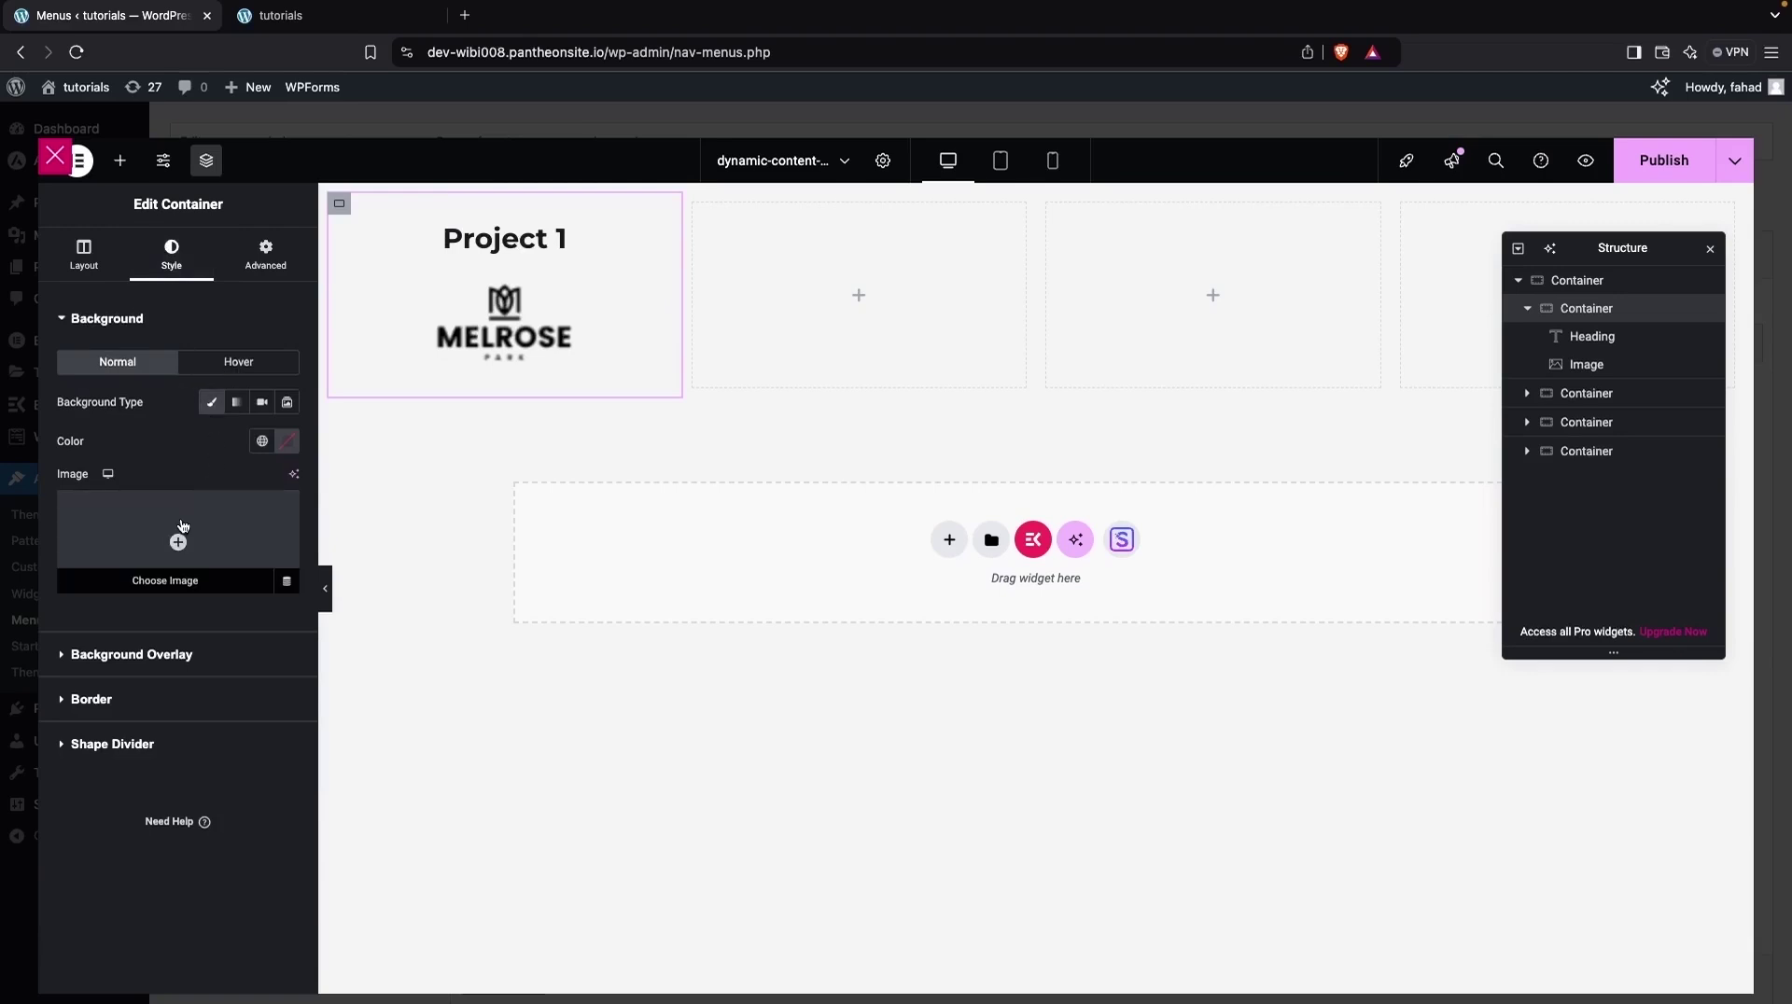
{"action": "left_click", "coordinate": [287, 440]}
{"action": "left_click", "coordinate": [181, 517]}
Set the first column container's border type to None, its border radius to 20 px on all corners, and add the default box shadow.
{"action": "left_click", "coordinate": [75, 701]}
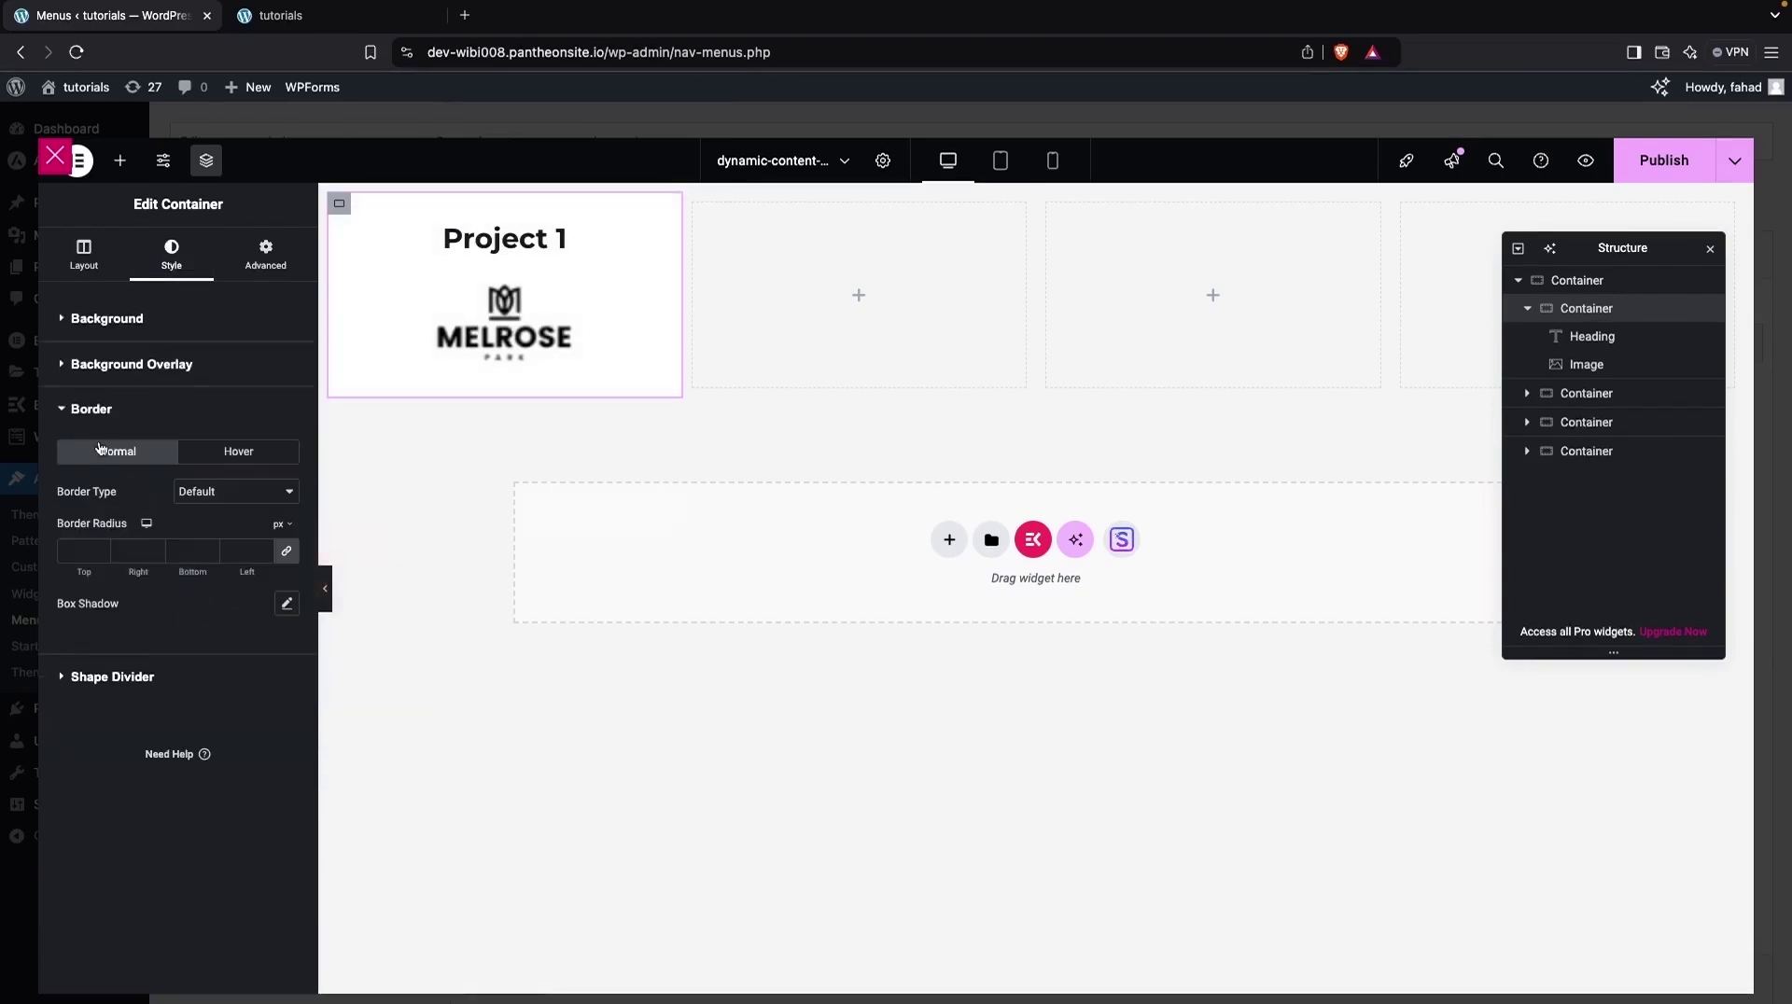
{"action": "left_click", "coordinate": [209, 494]}
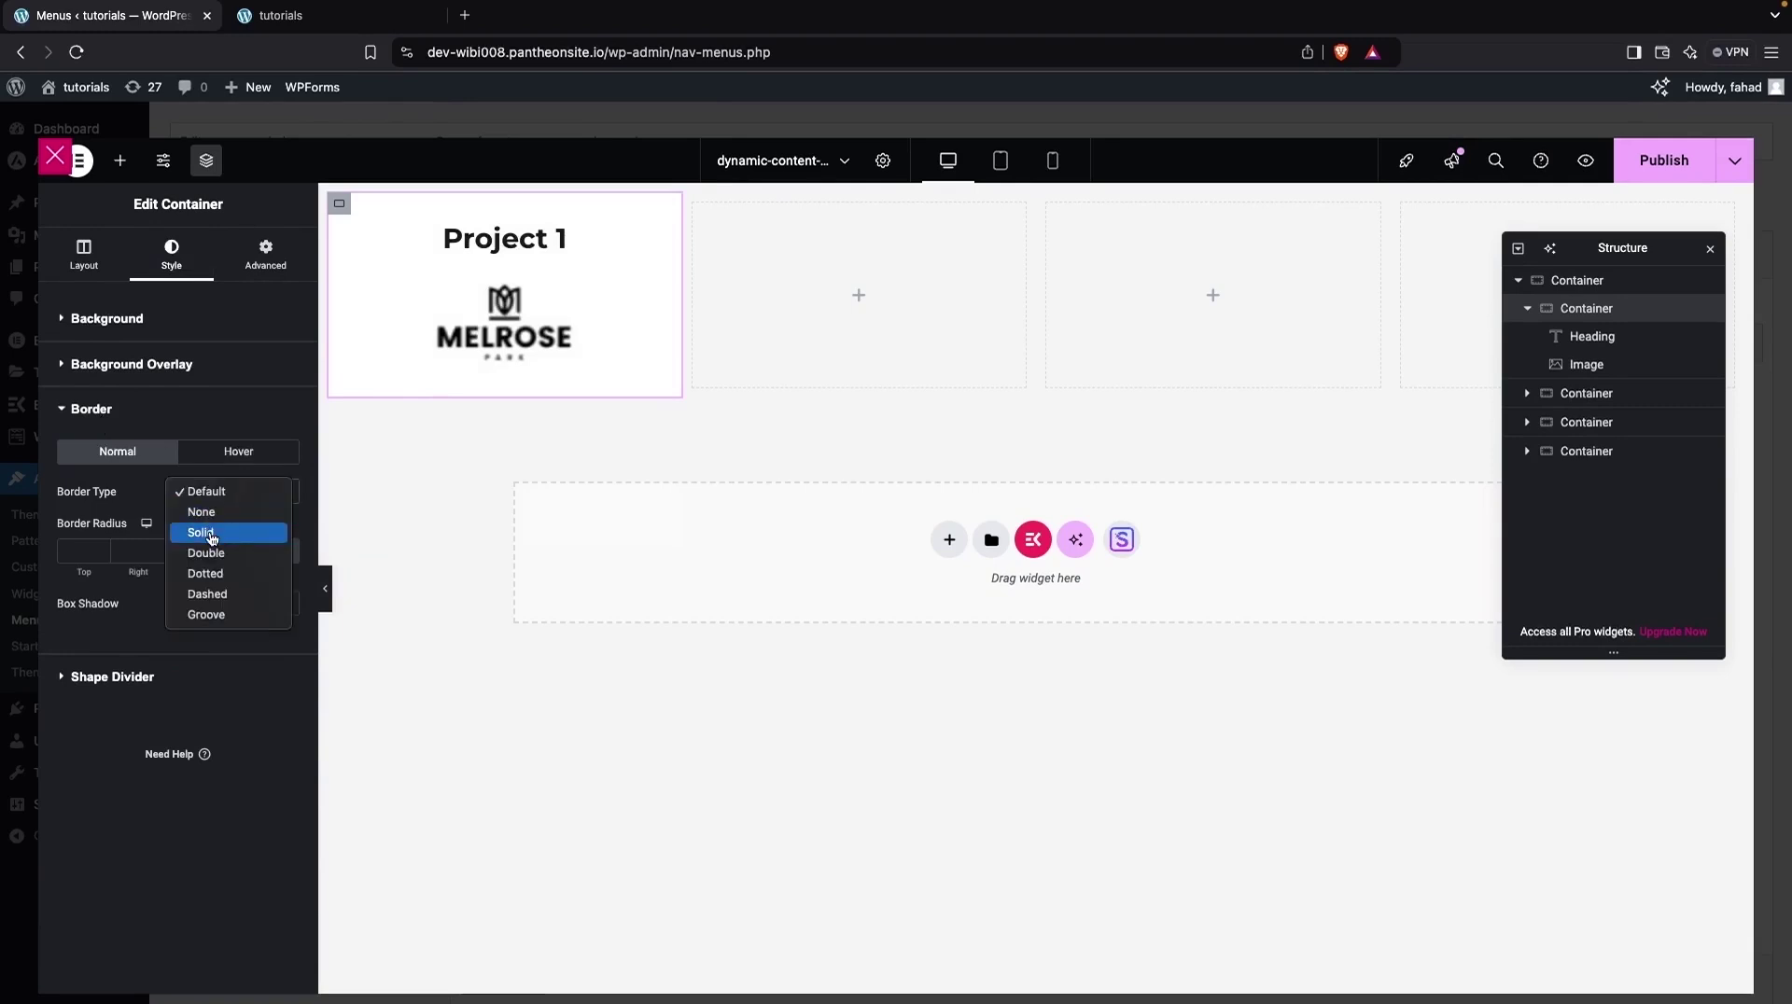
{"action": "left_click", "coordinate": [203, 513]}
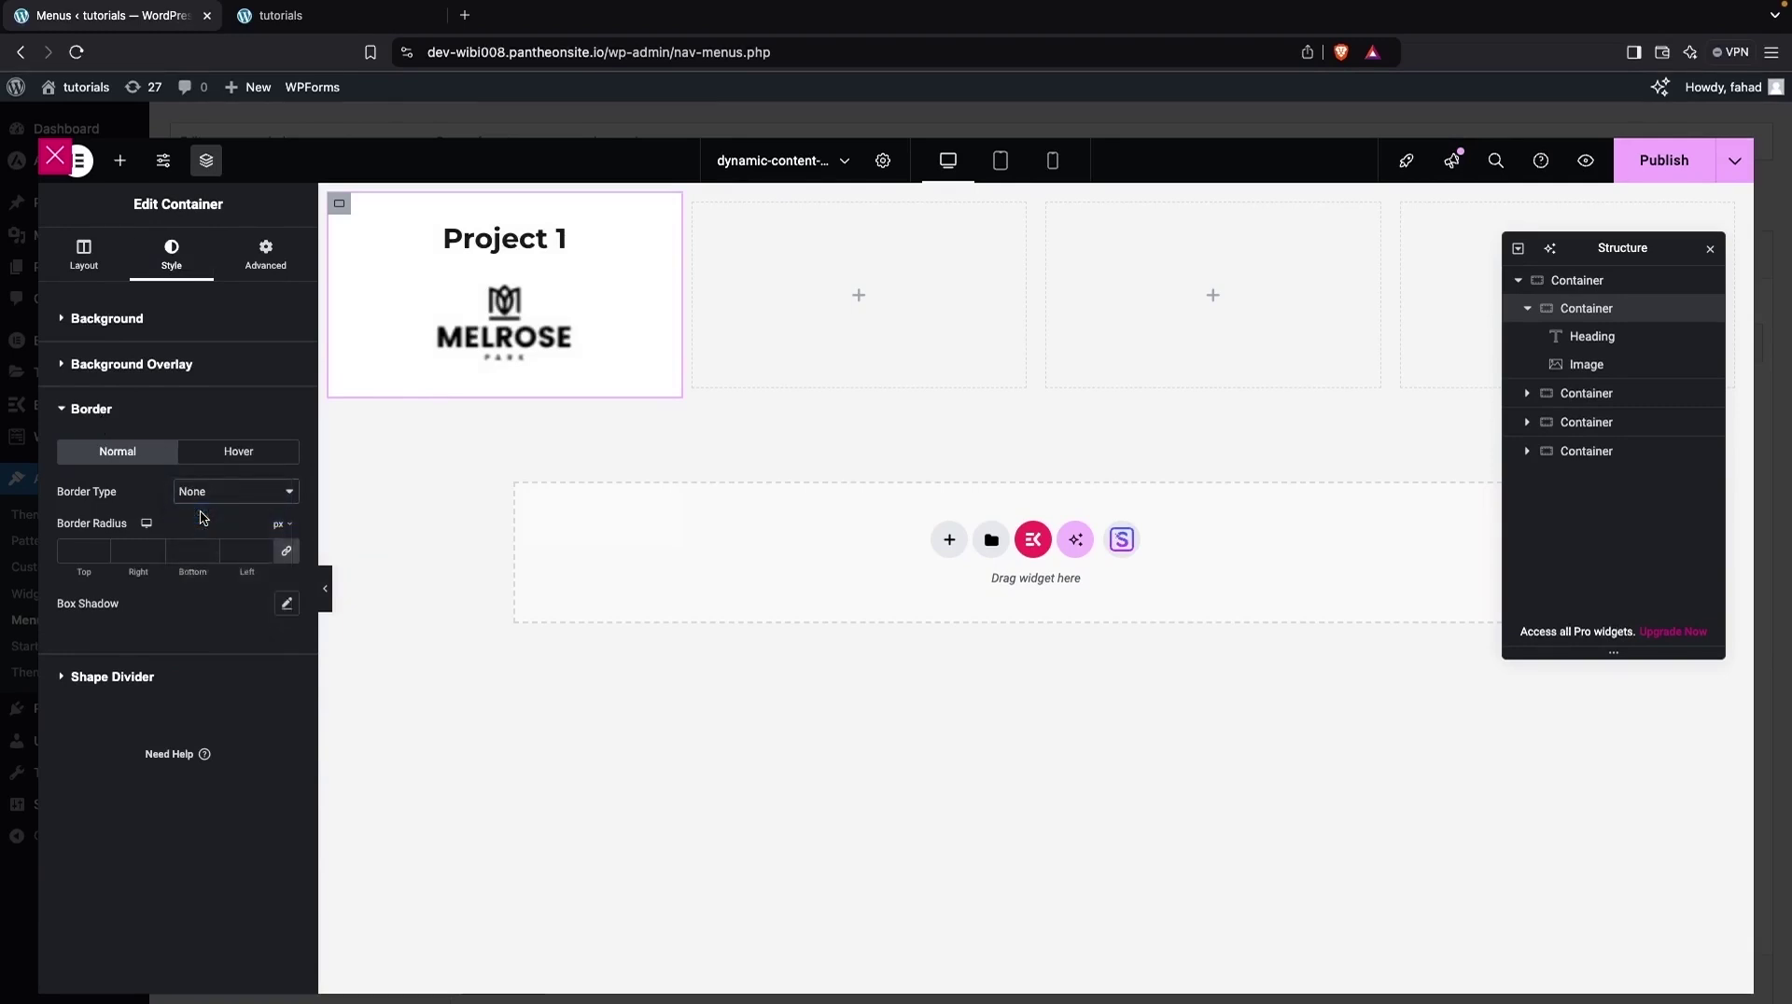
{"action": "left_click", "coordinate": [79, 551]}
{"action": "type", "text": "20"}
{"action": "left_click", "coordinate": [287, 605]}
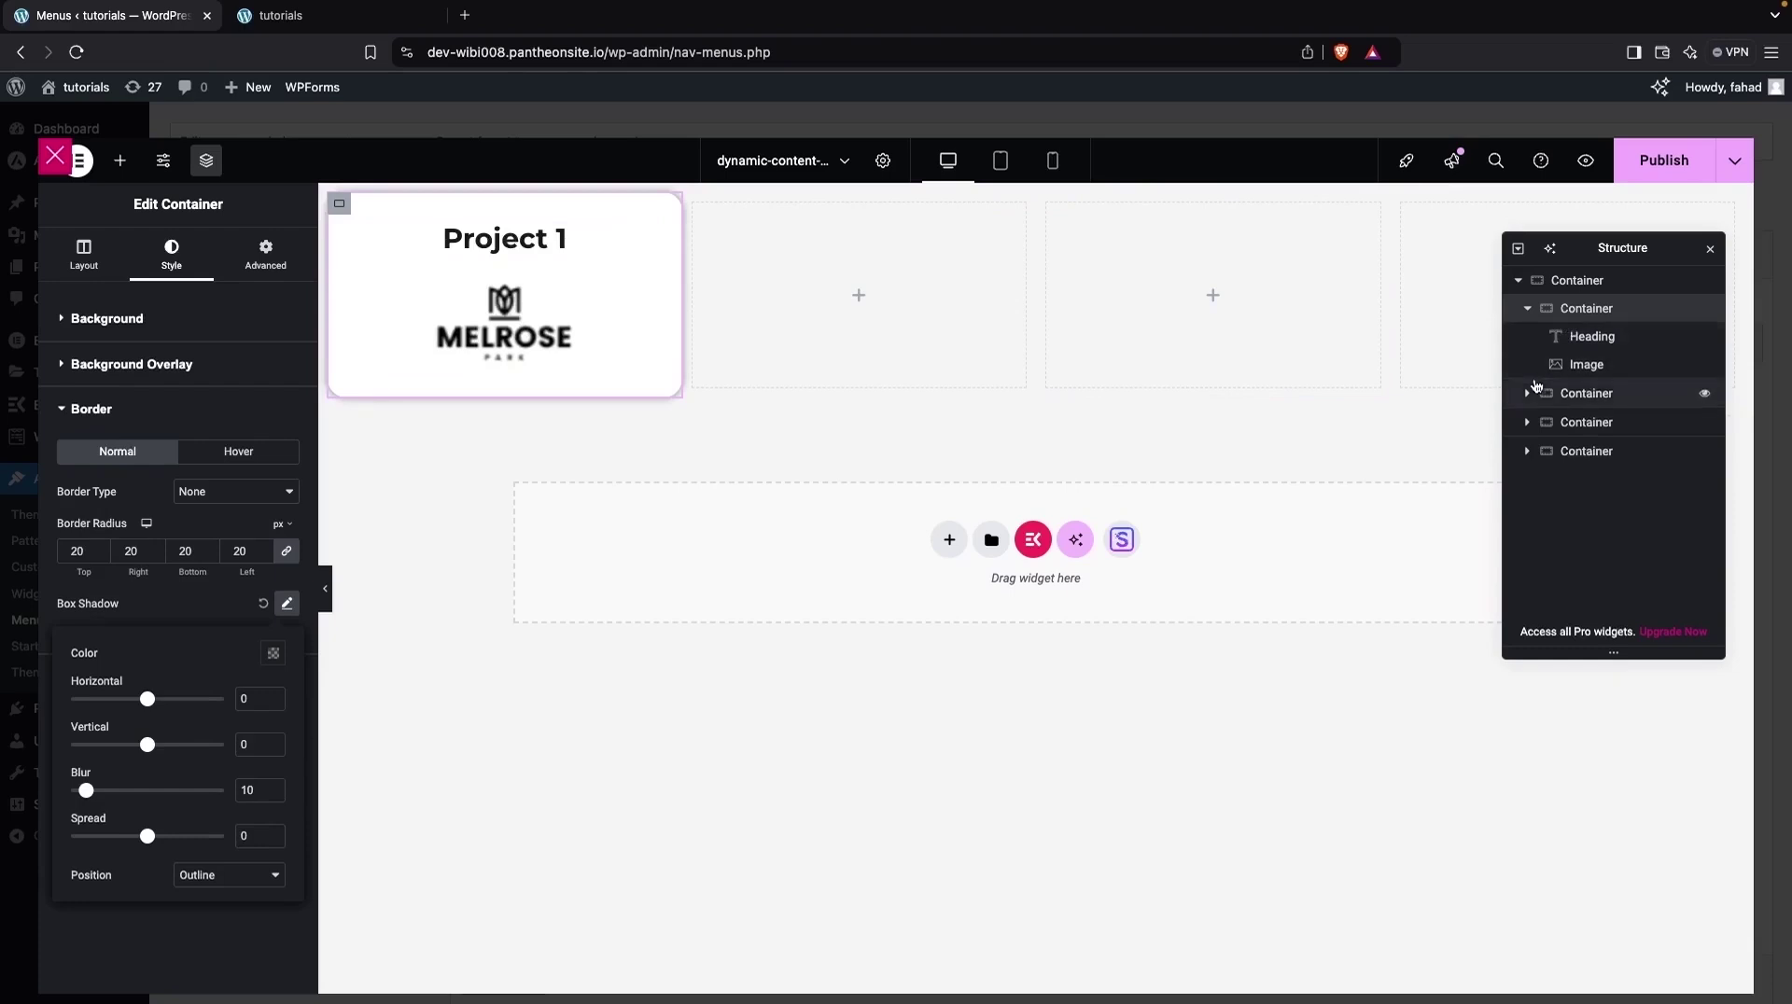
Copy the Project 1 heading and image together and paste them into the second column container.
{"action": "left_click", "coordinate": [1586, 393]}
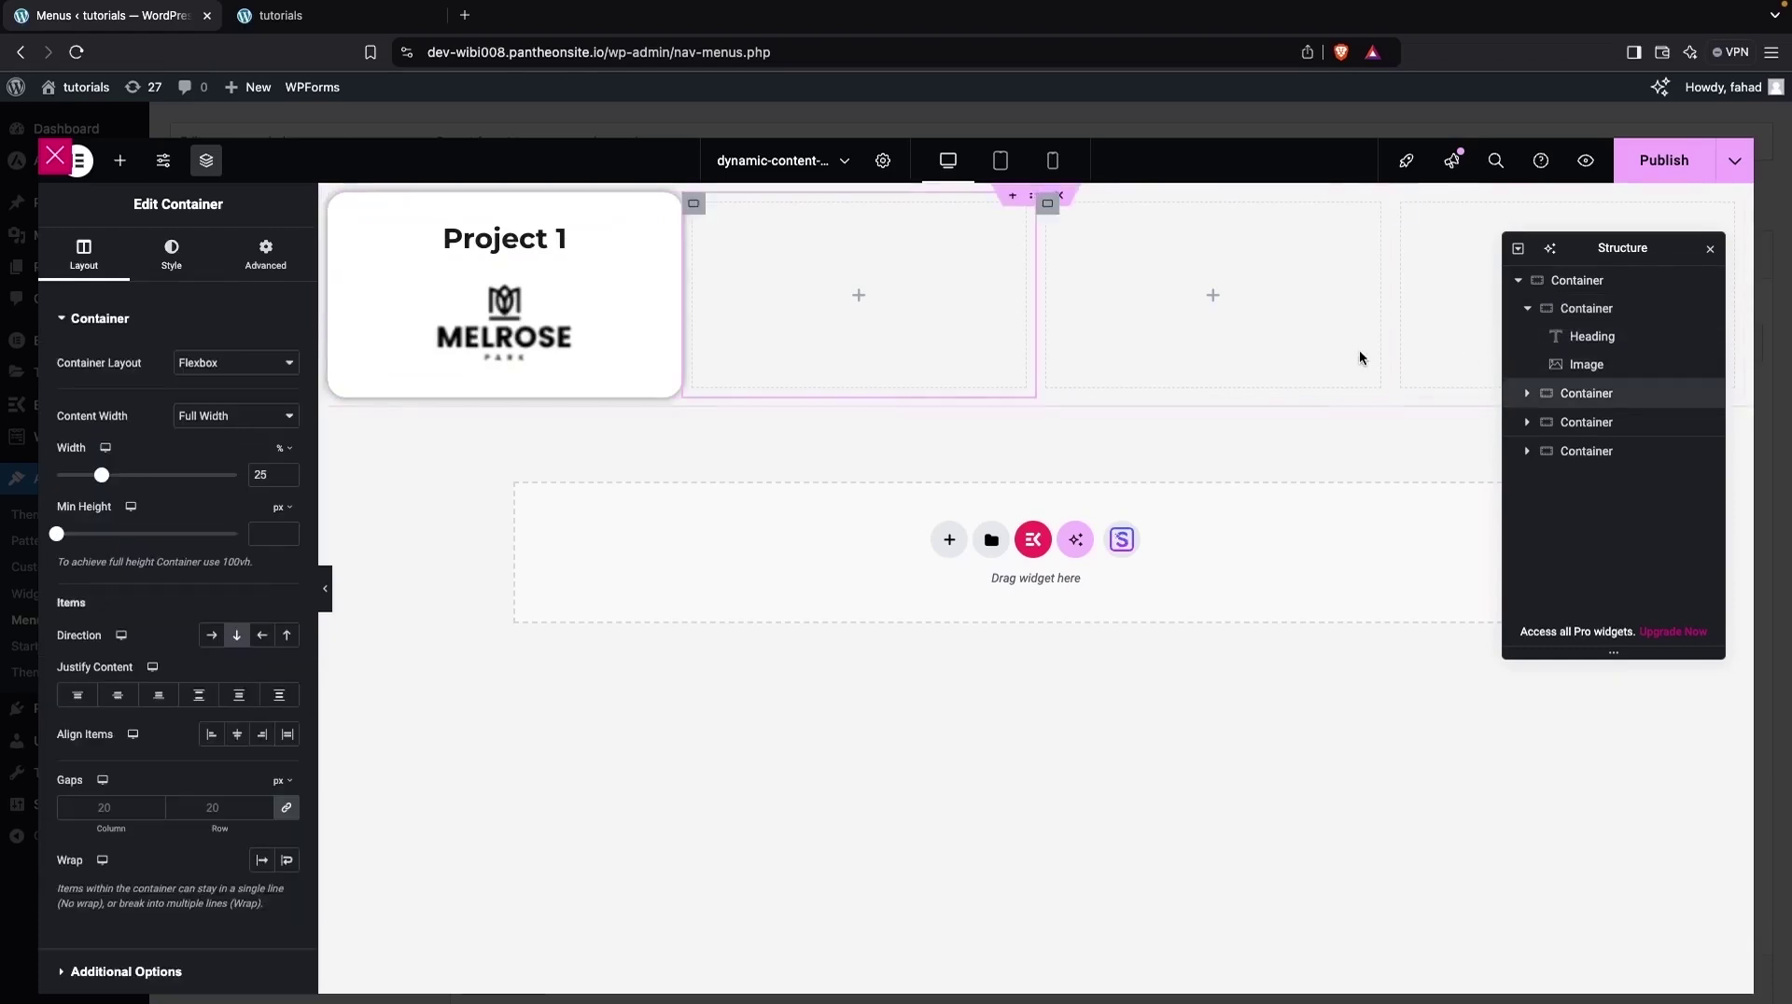
{"action": "left_click", "coordinate": [1577, 341]}
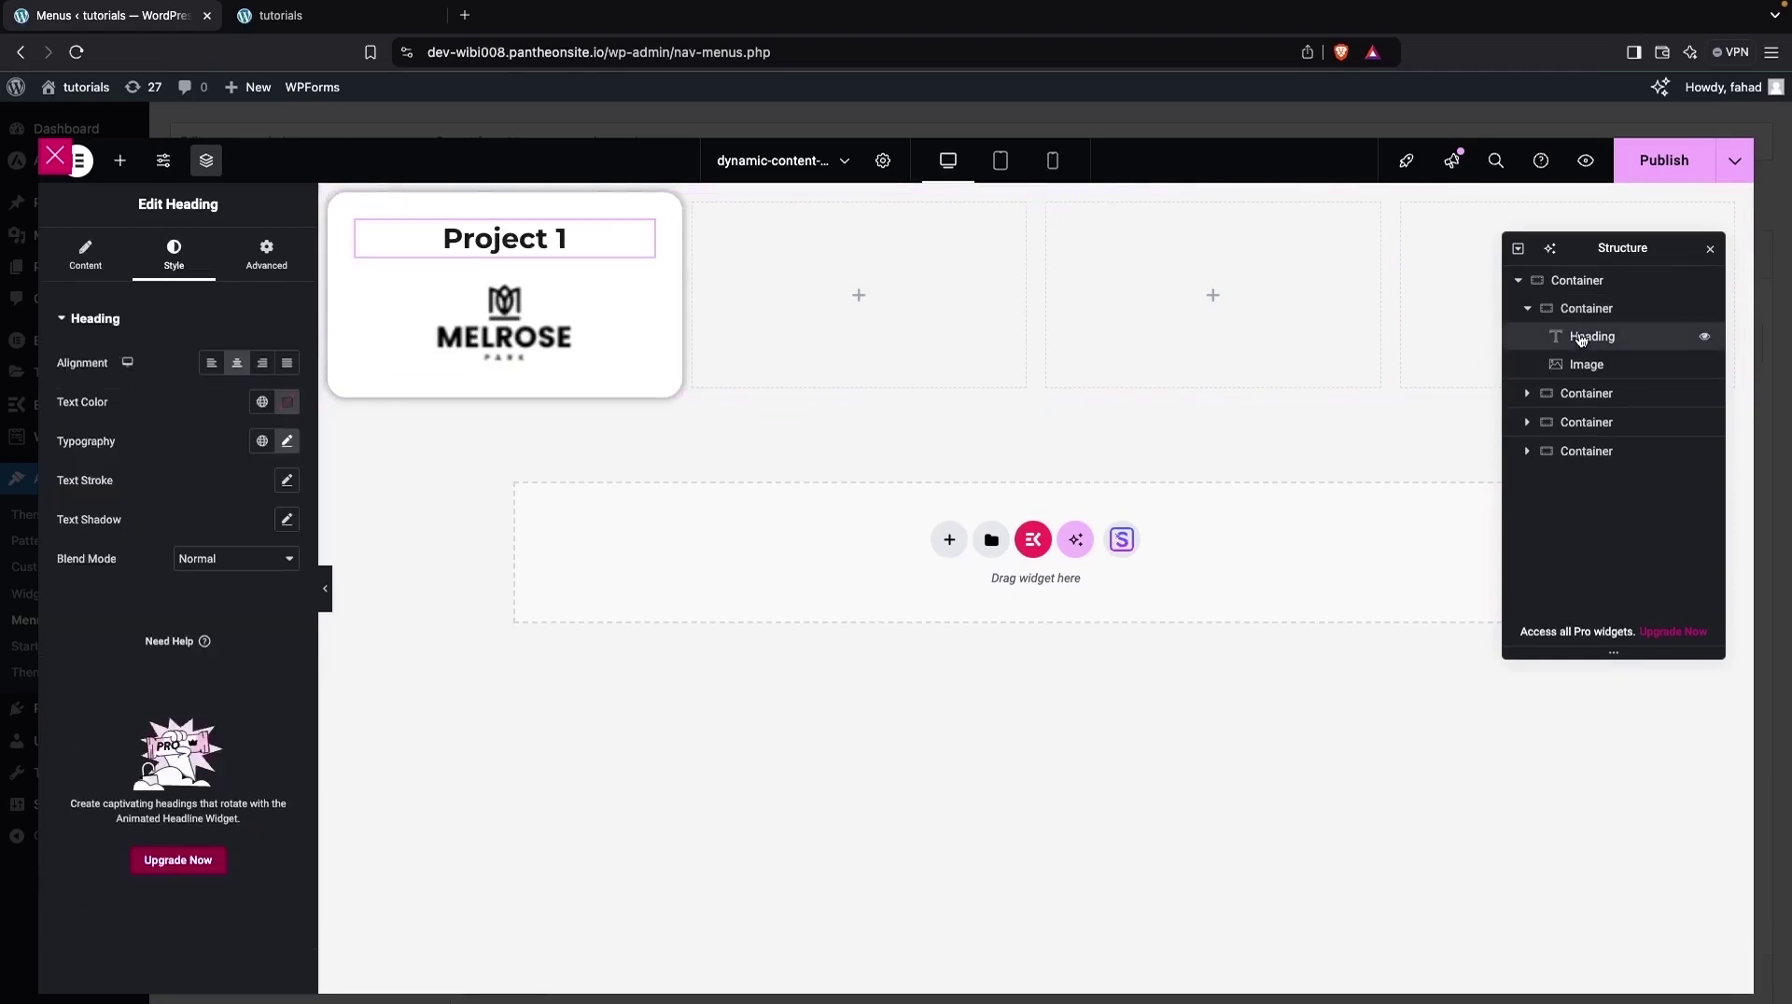
{"action": "left_click", "coordinate": [1587, 362], "text": "super"}
{"action": "right_click", "coordinate": [1587, 360]}
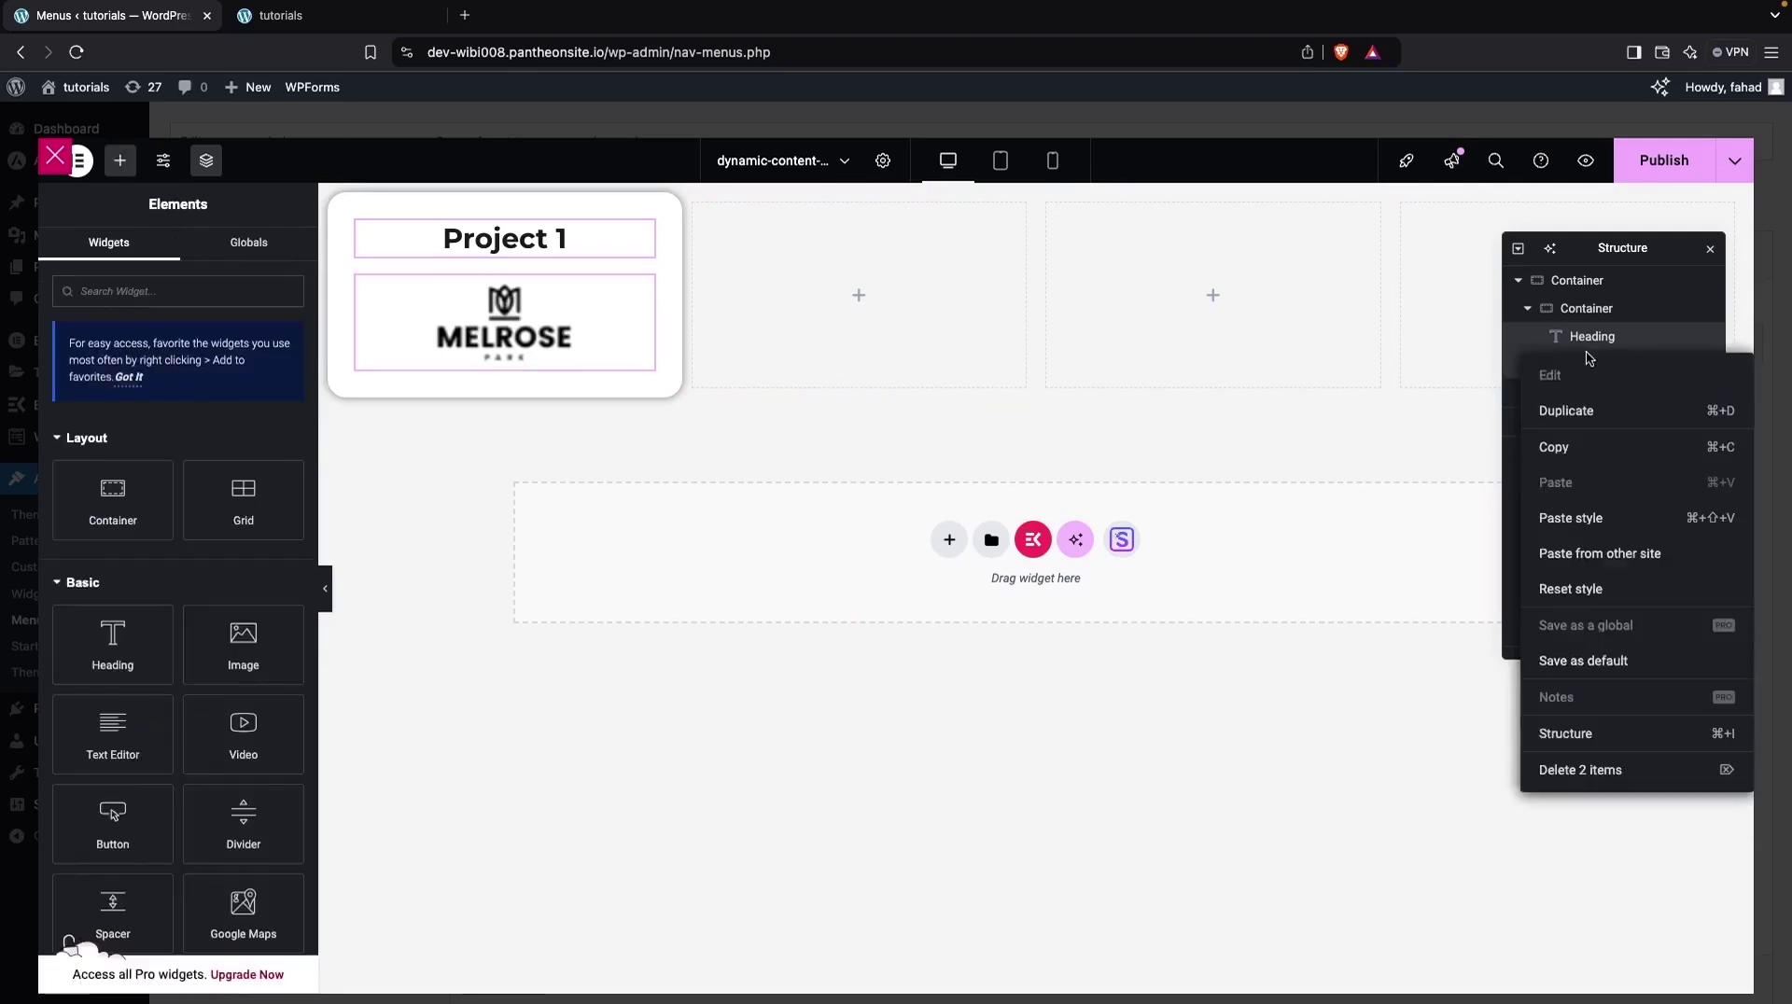
{"action": "left_click", "coordinate": [1566, 447]}
{"action": "right_click", "coordinate": [884, 244]}
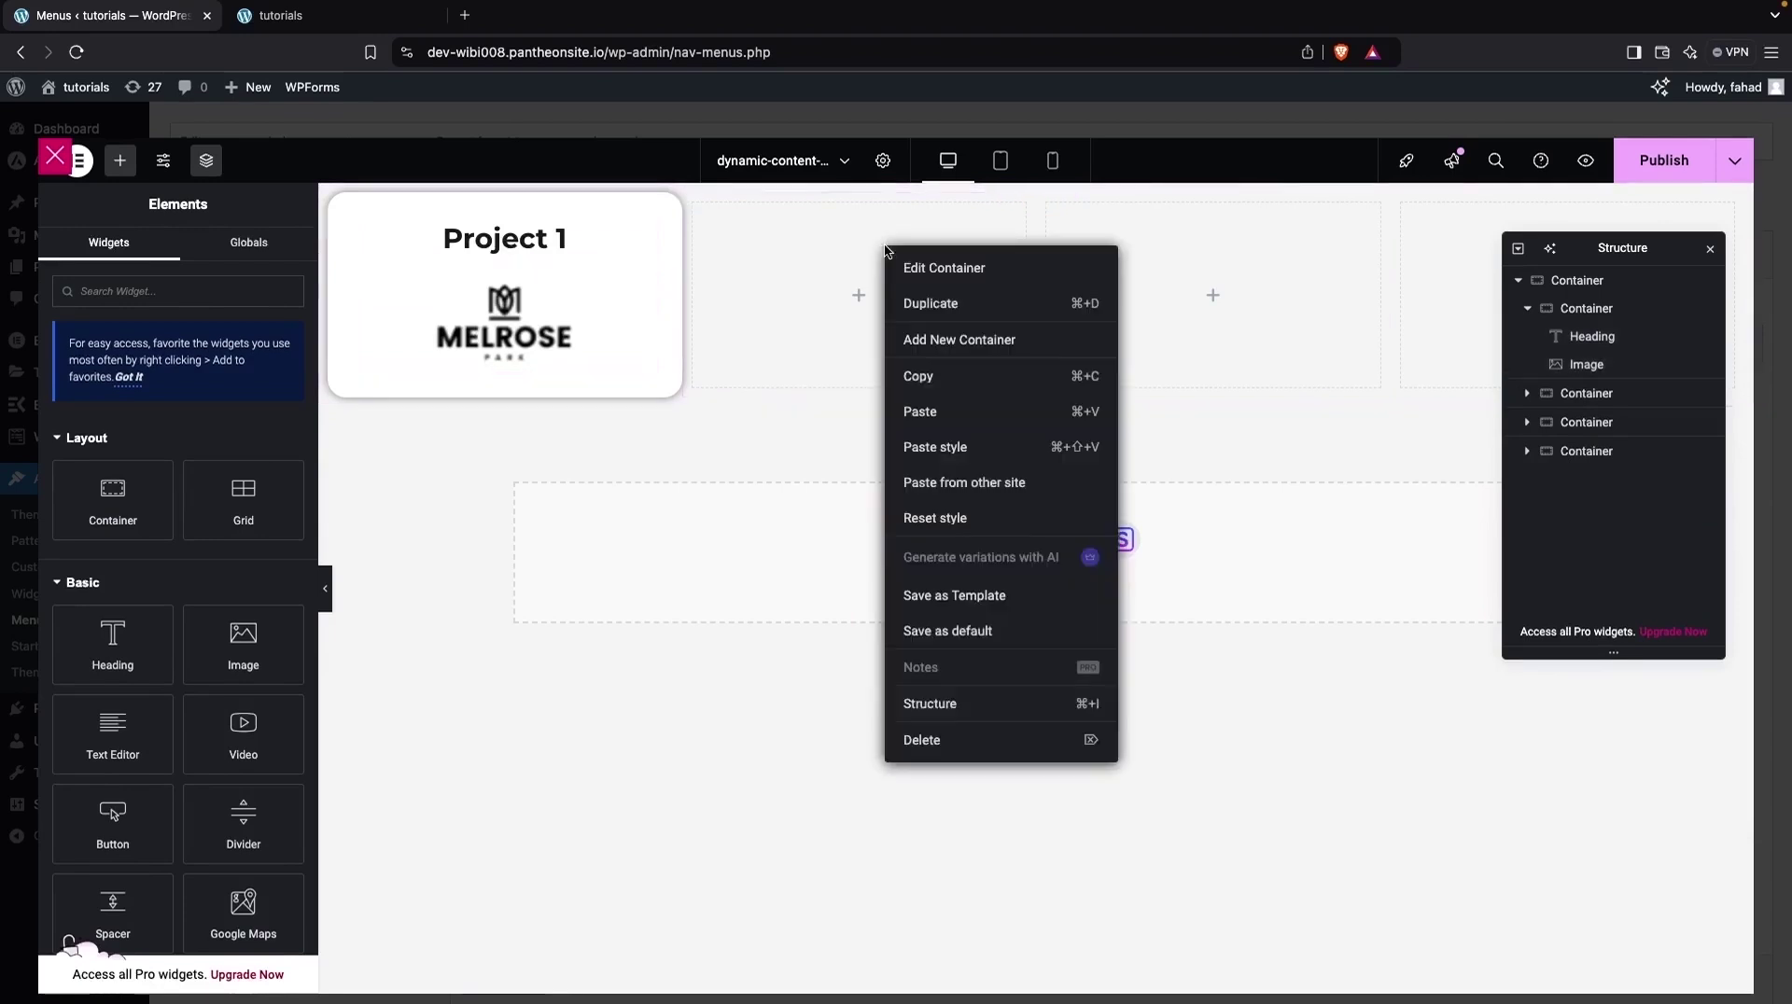
{"action": "left_click", "coordinate": [922, 411]}
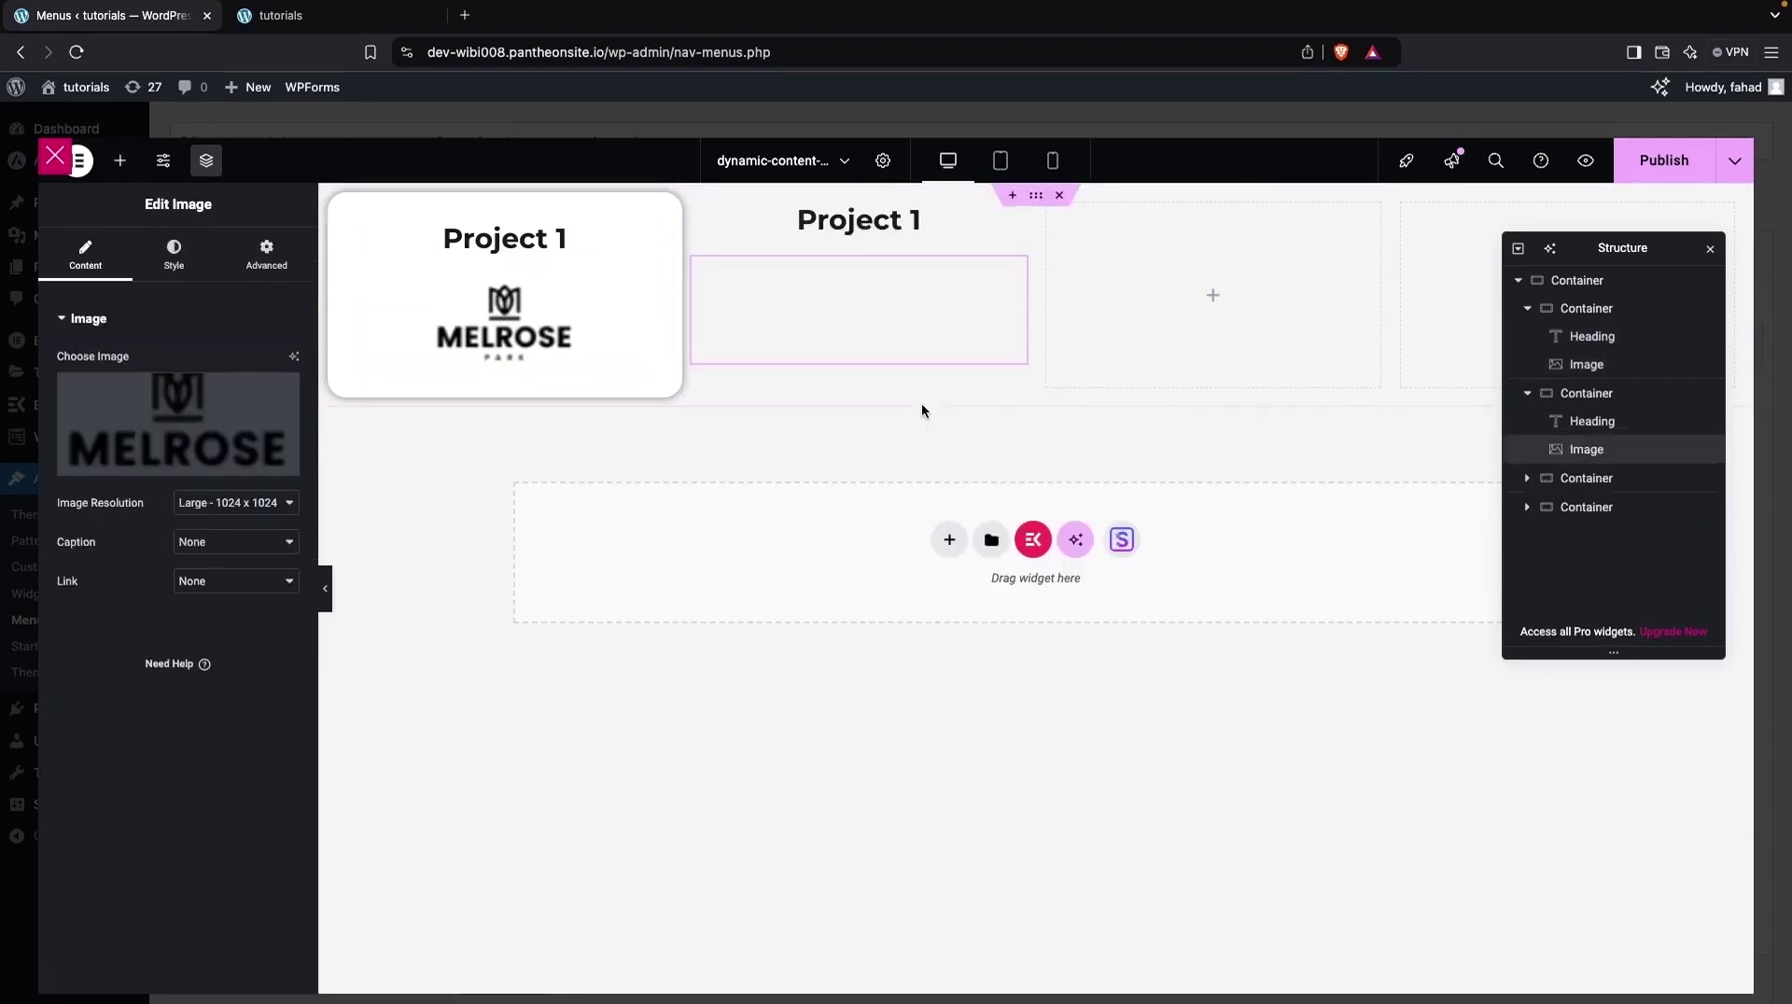
Paste the copied heading and image into the third and fourth column containers.
{"action": "right_click", "coordinate": [1190, 278]}
{"action": "left_click", "coordinate": [1219, 439]}
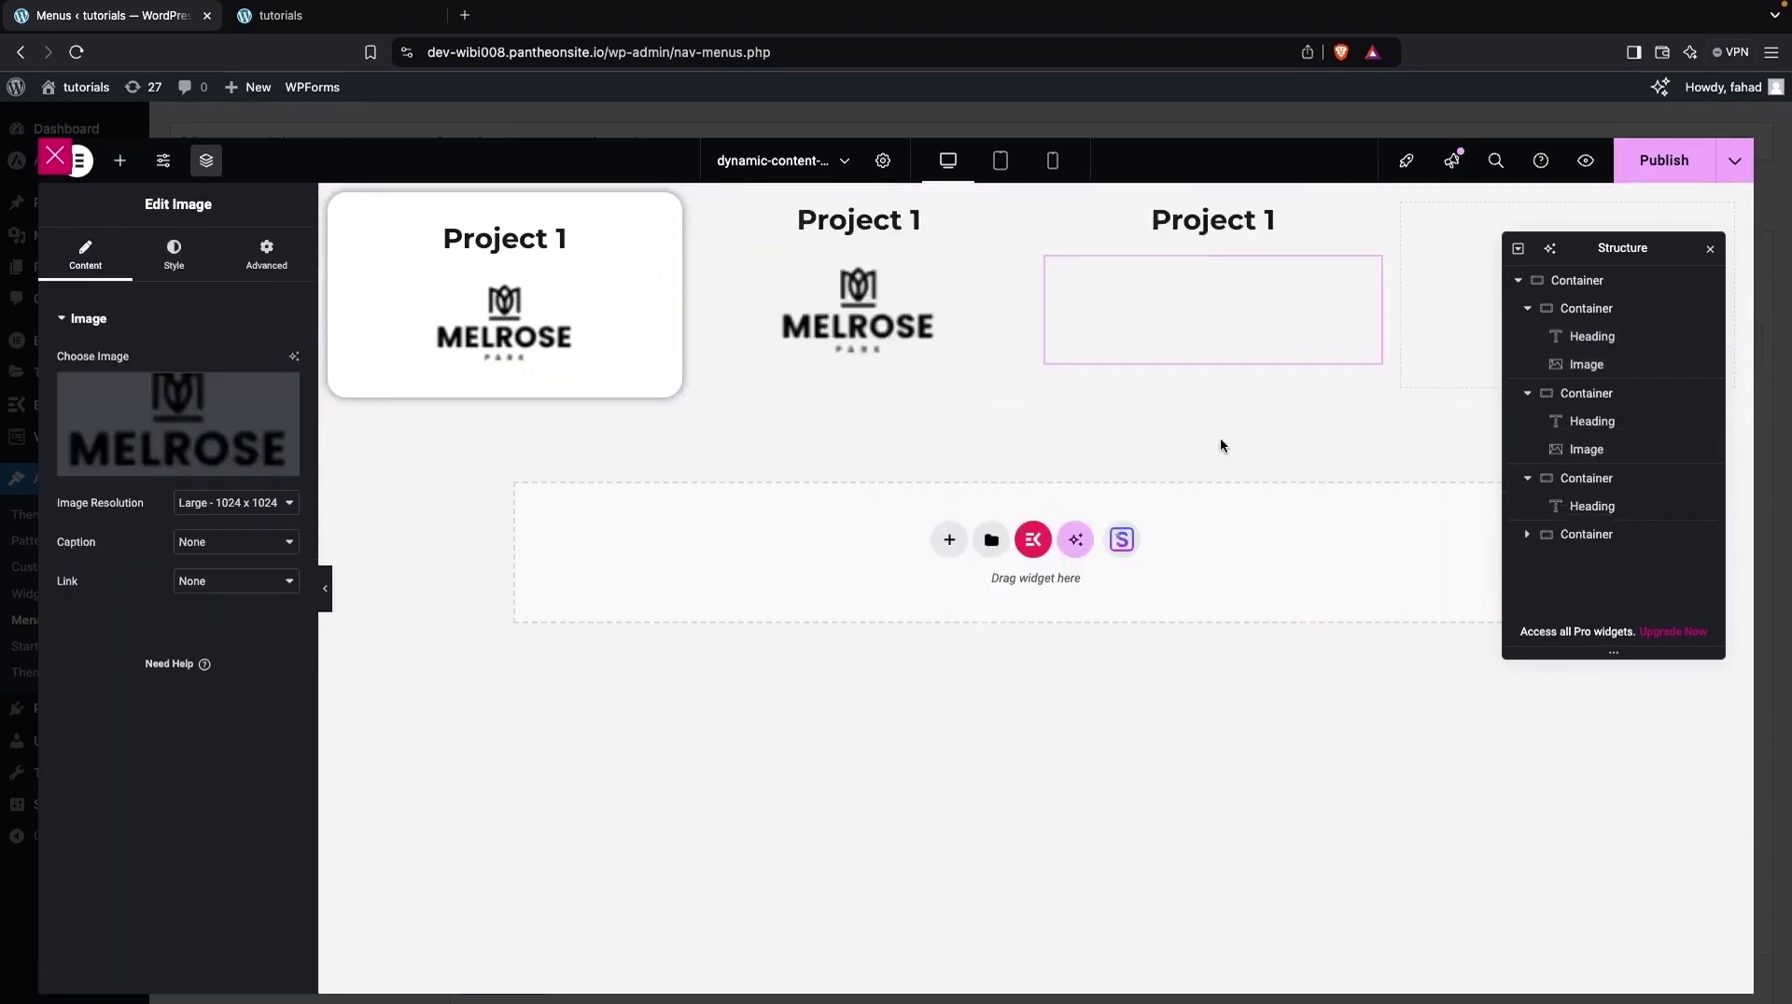
{"action": "right_click", "coordinate": [1448, 257]}
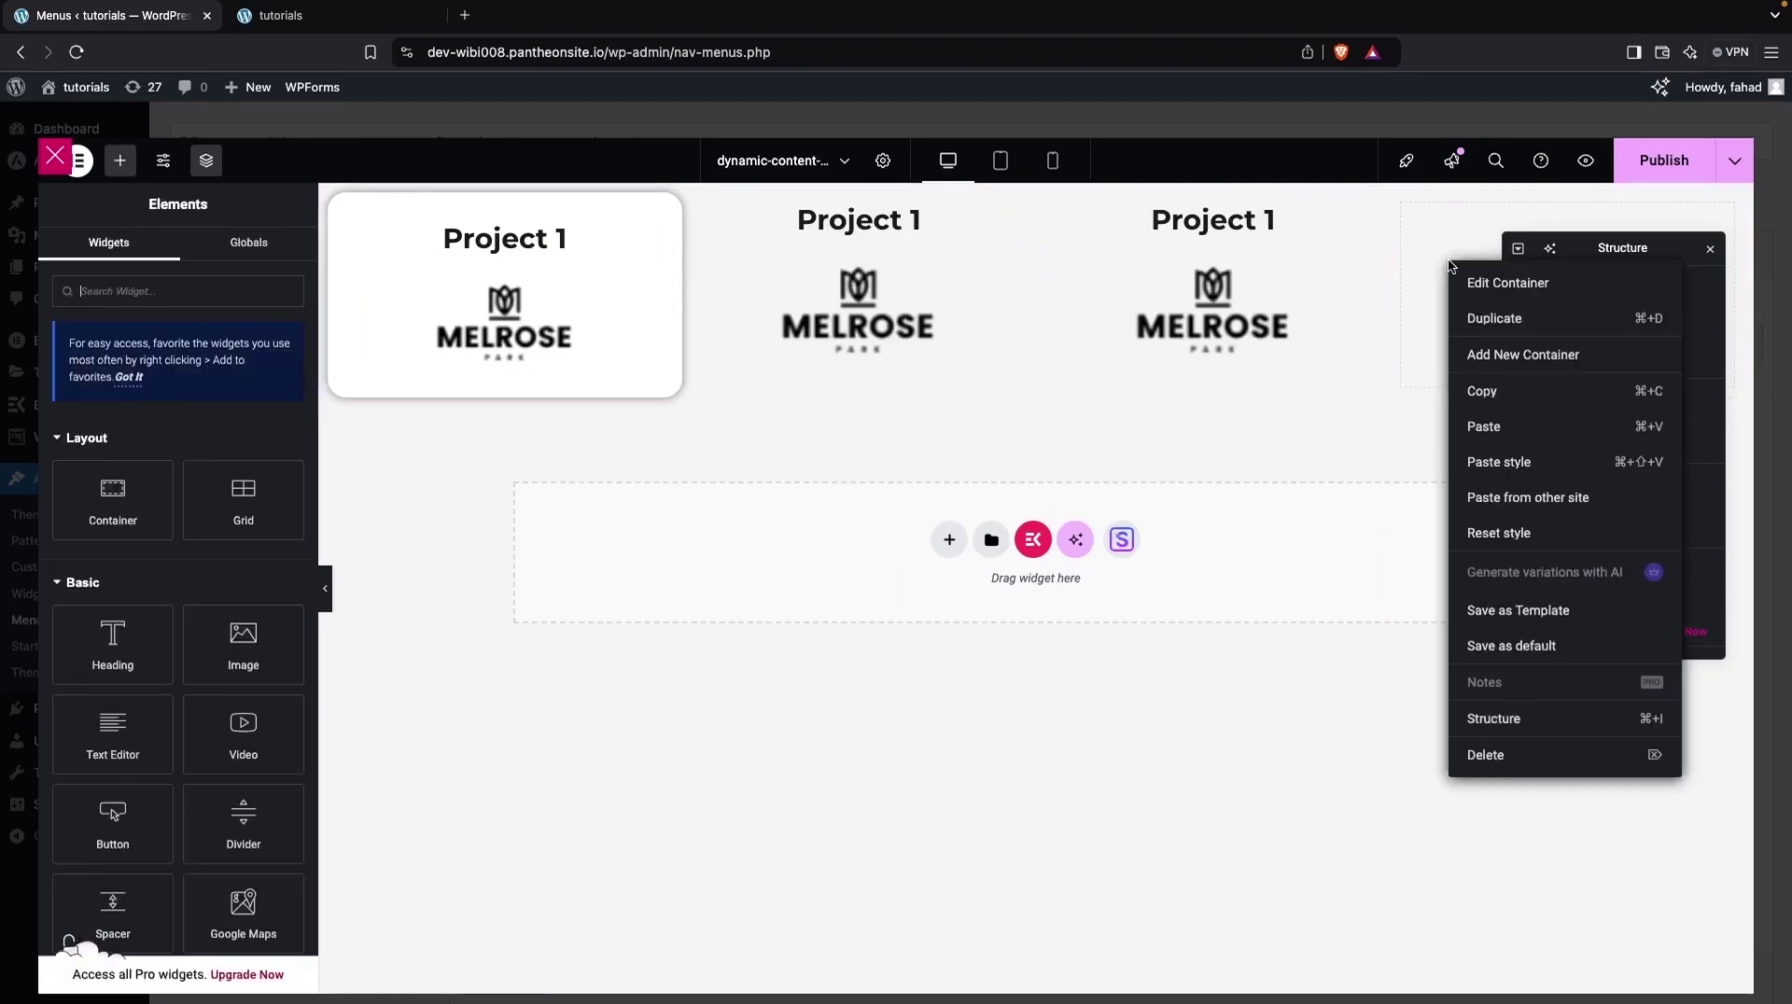
{"action": "left_click", "coordinate": [1482, 428]}
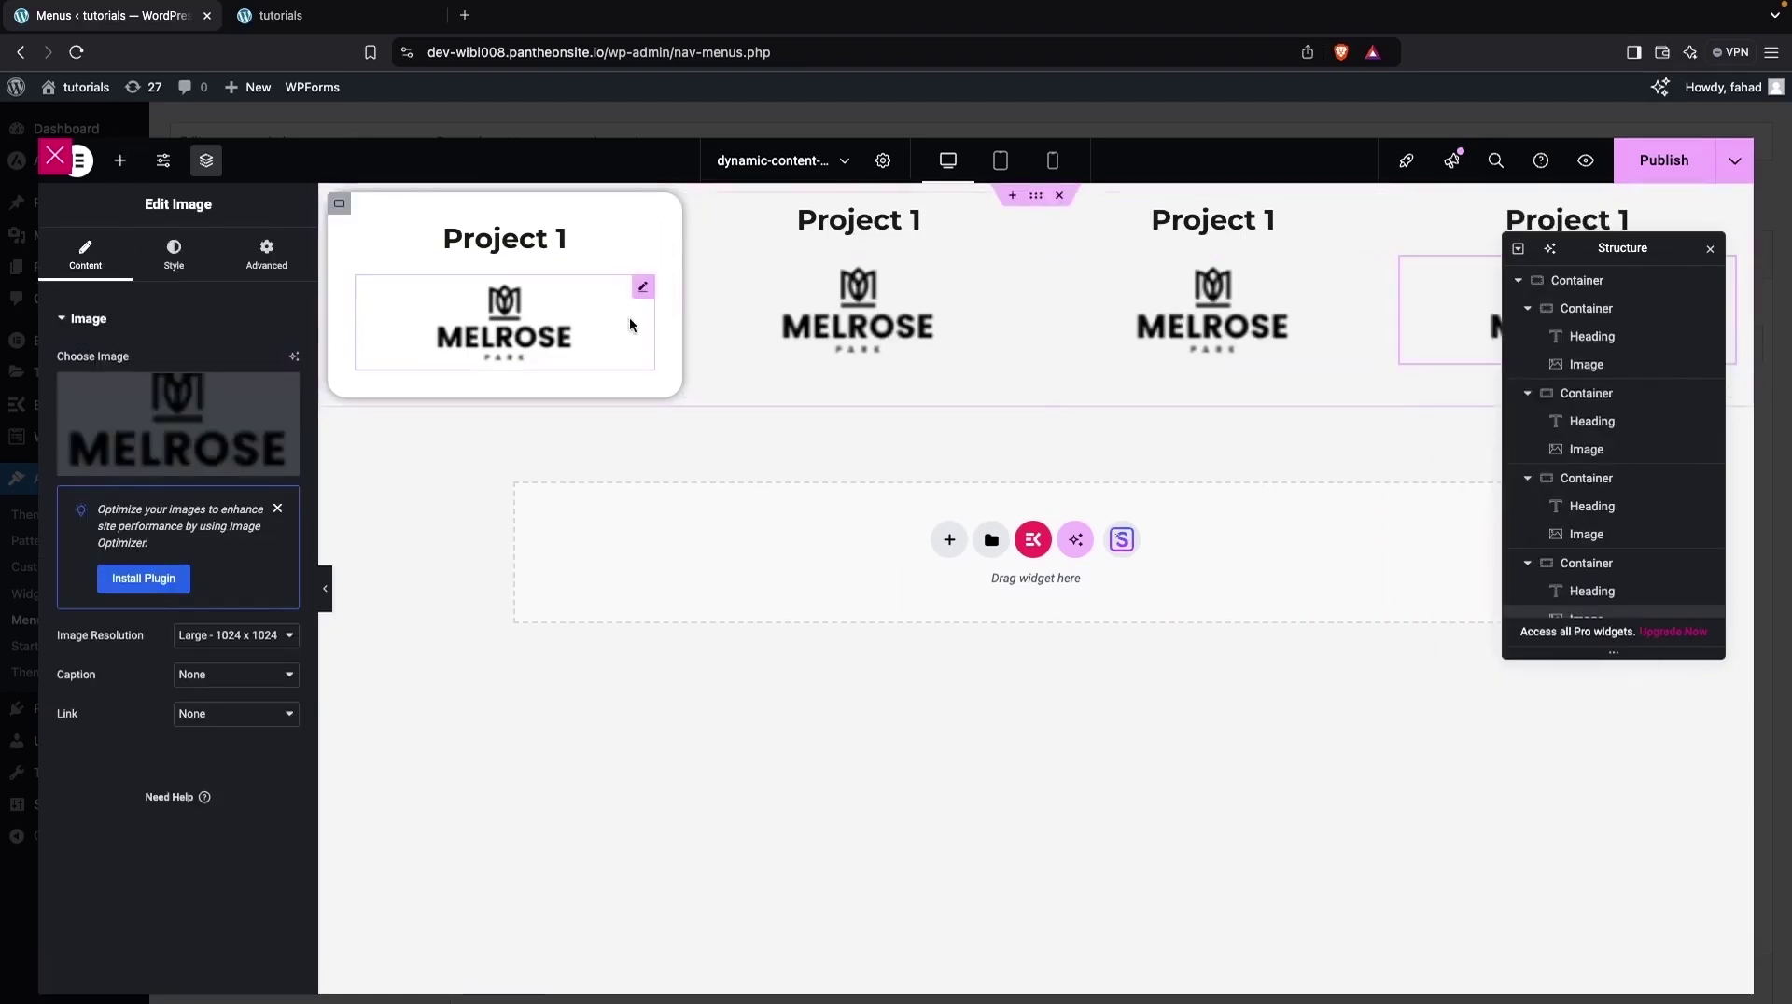
Copy the first column container and paste its style onto the second, third and fourth column containers.
{"action": "right_click", "coordinate": [1590, 317]}
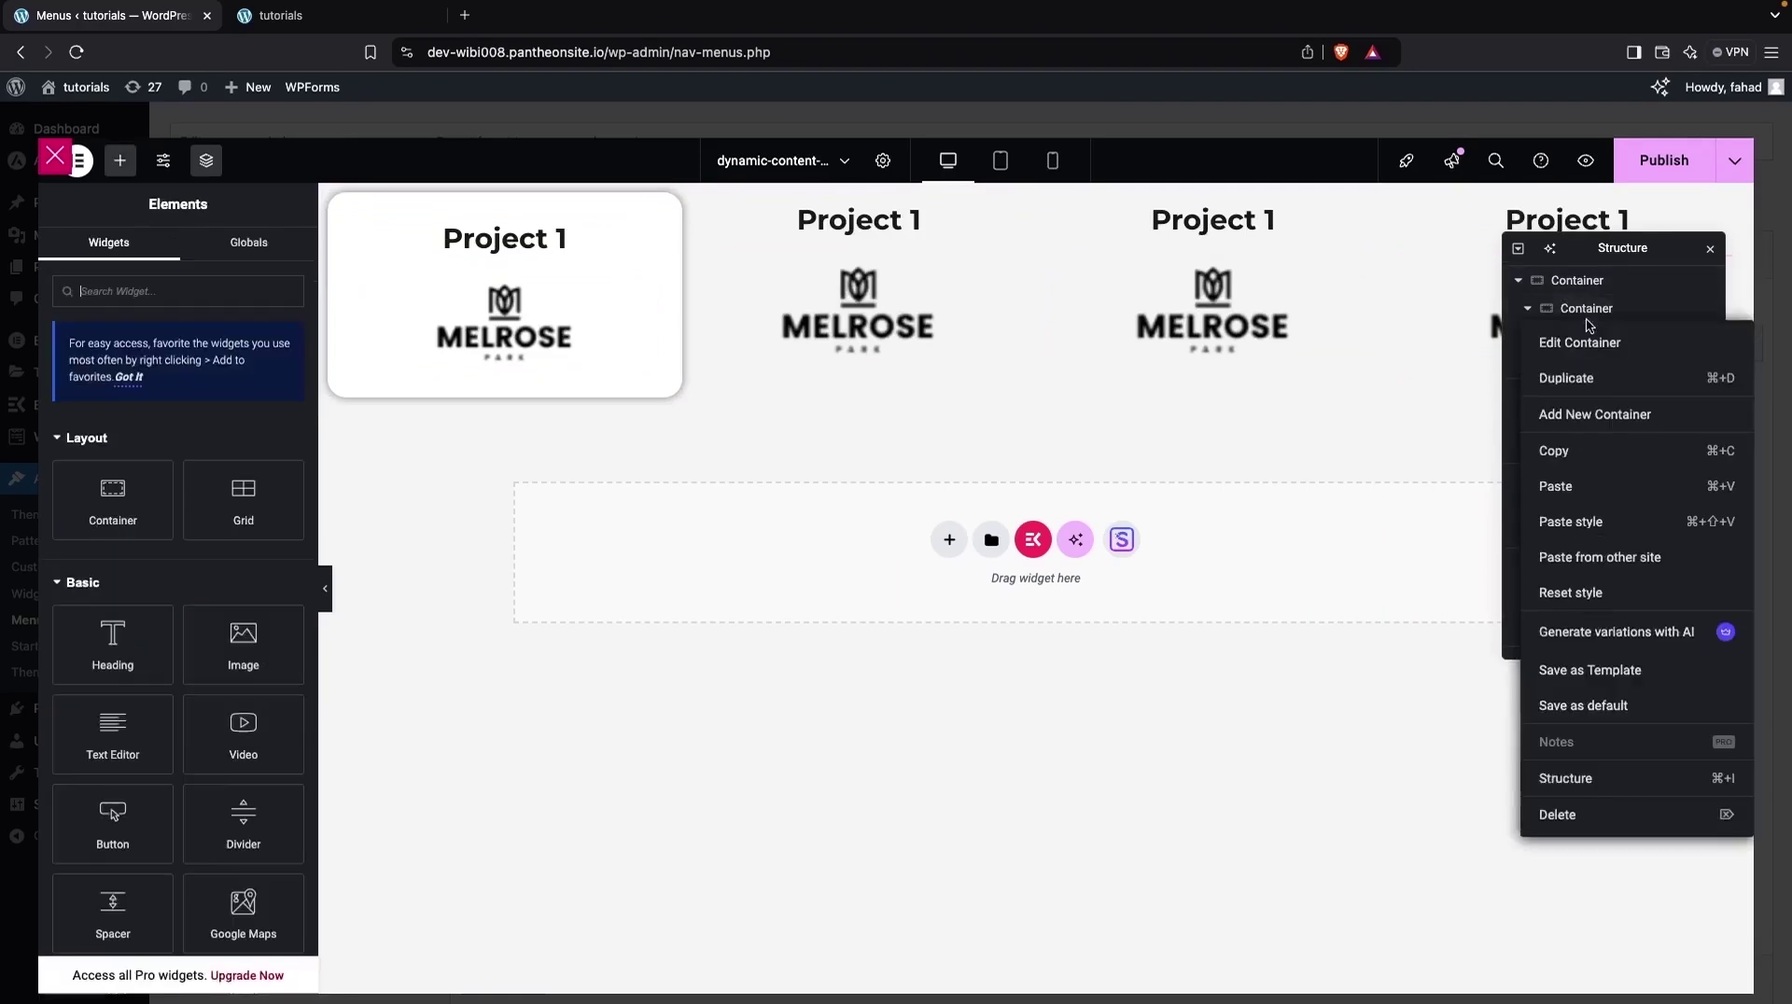
{"action": "left_click", "coordinate": [1565, 484]}
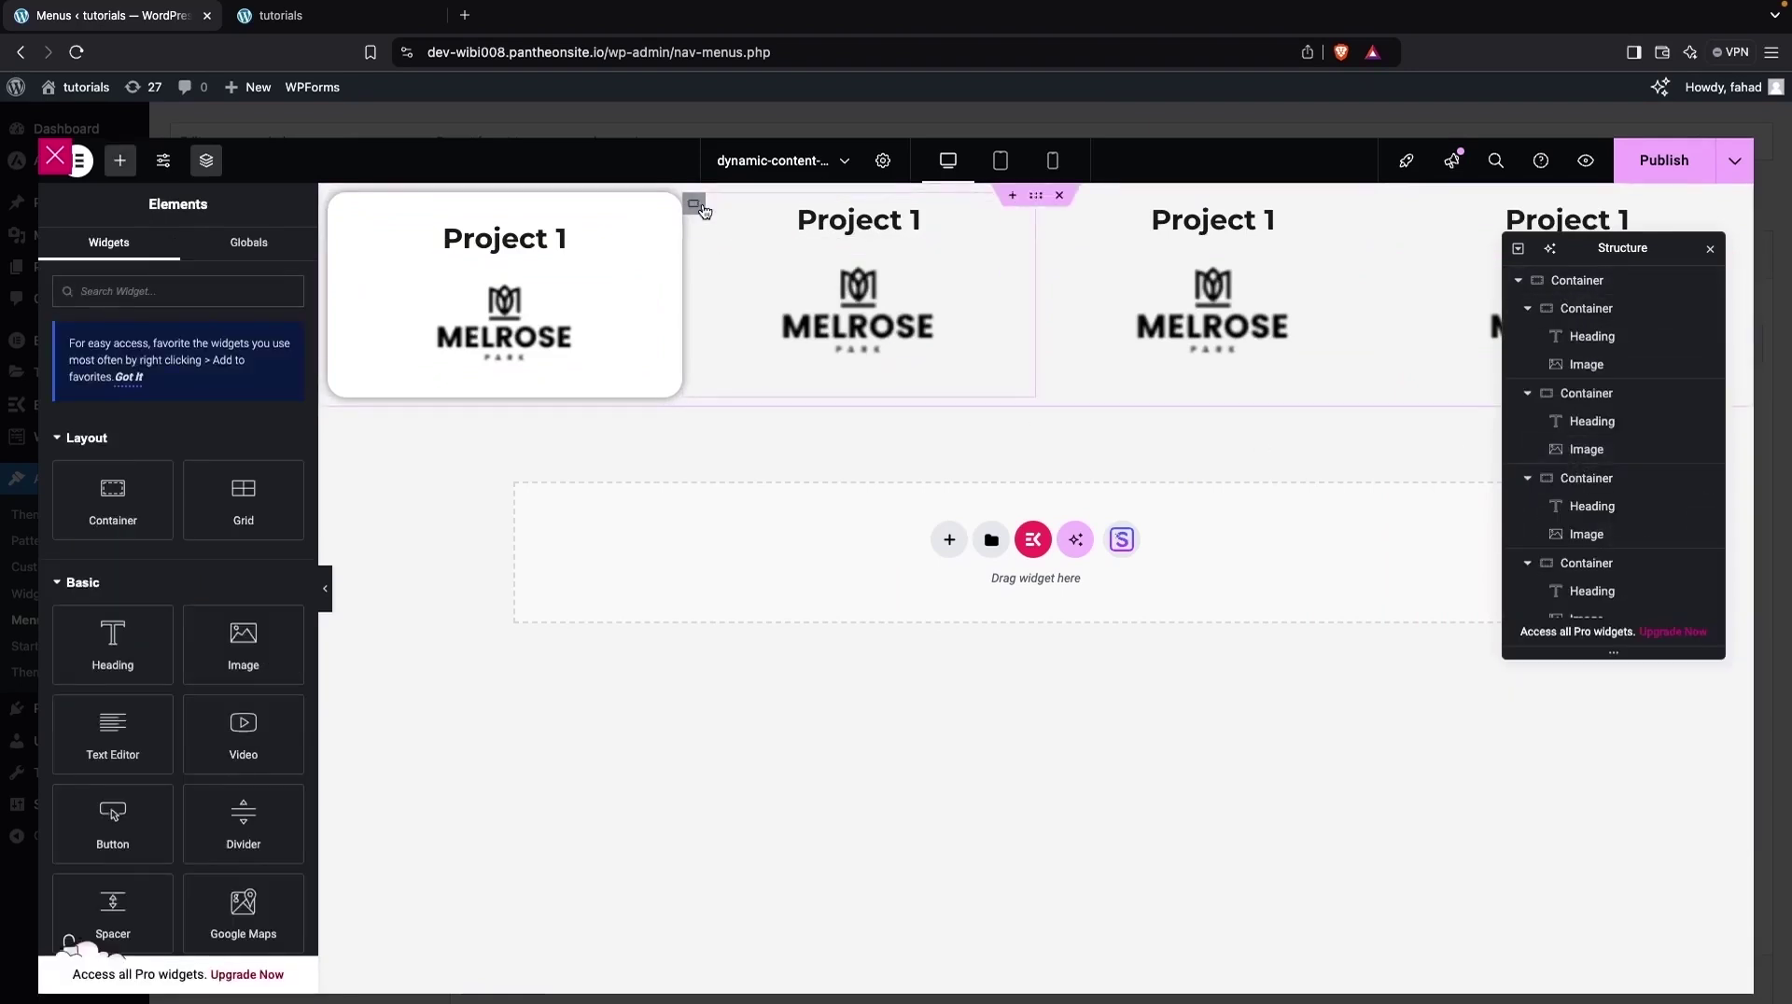
{"action": "left_click", "coordinate": [693, 205]}
{"action": "right_click", "coordinate": [693, 205]}
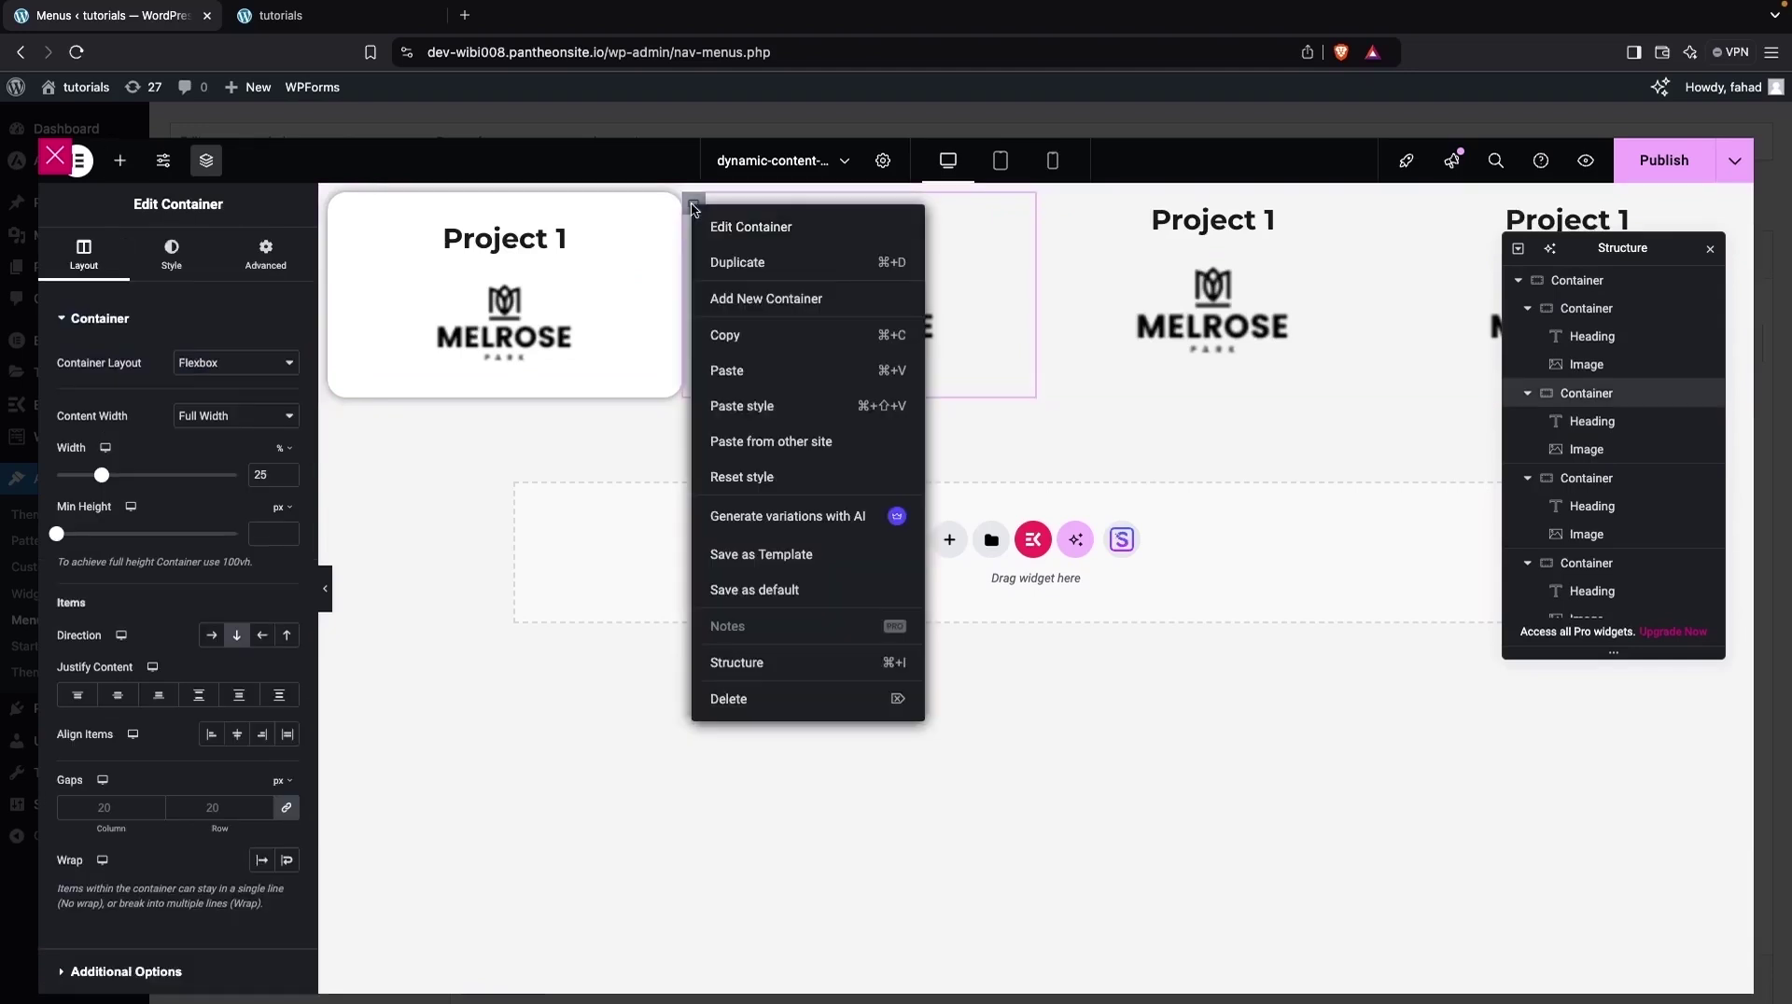
{"action": "left_click", "coordinate": [763, 411]}
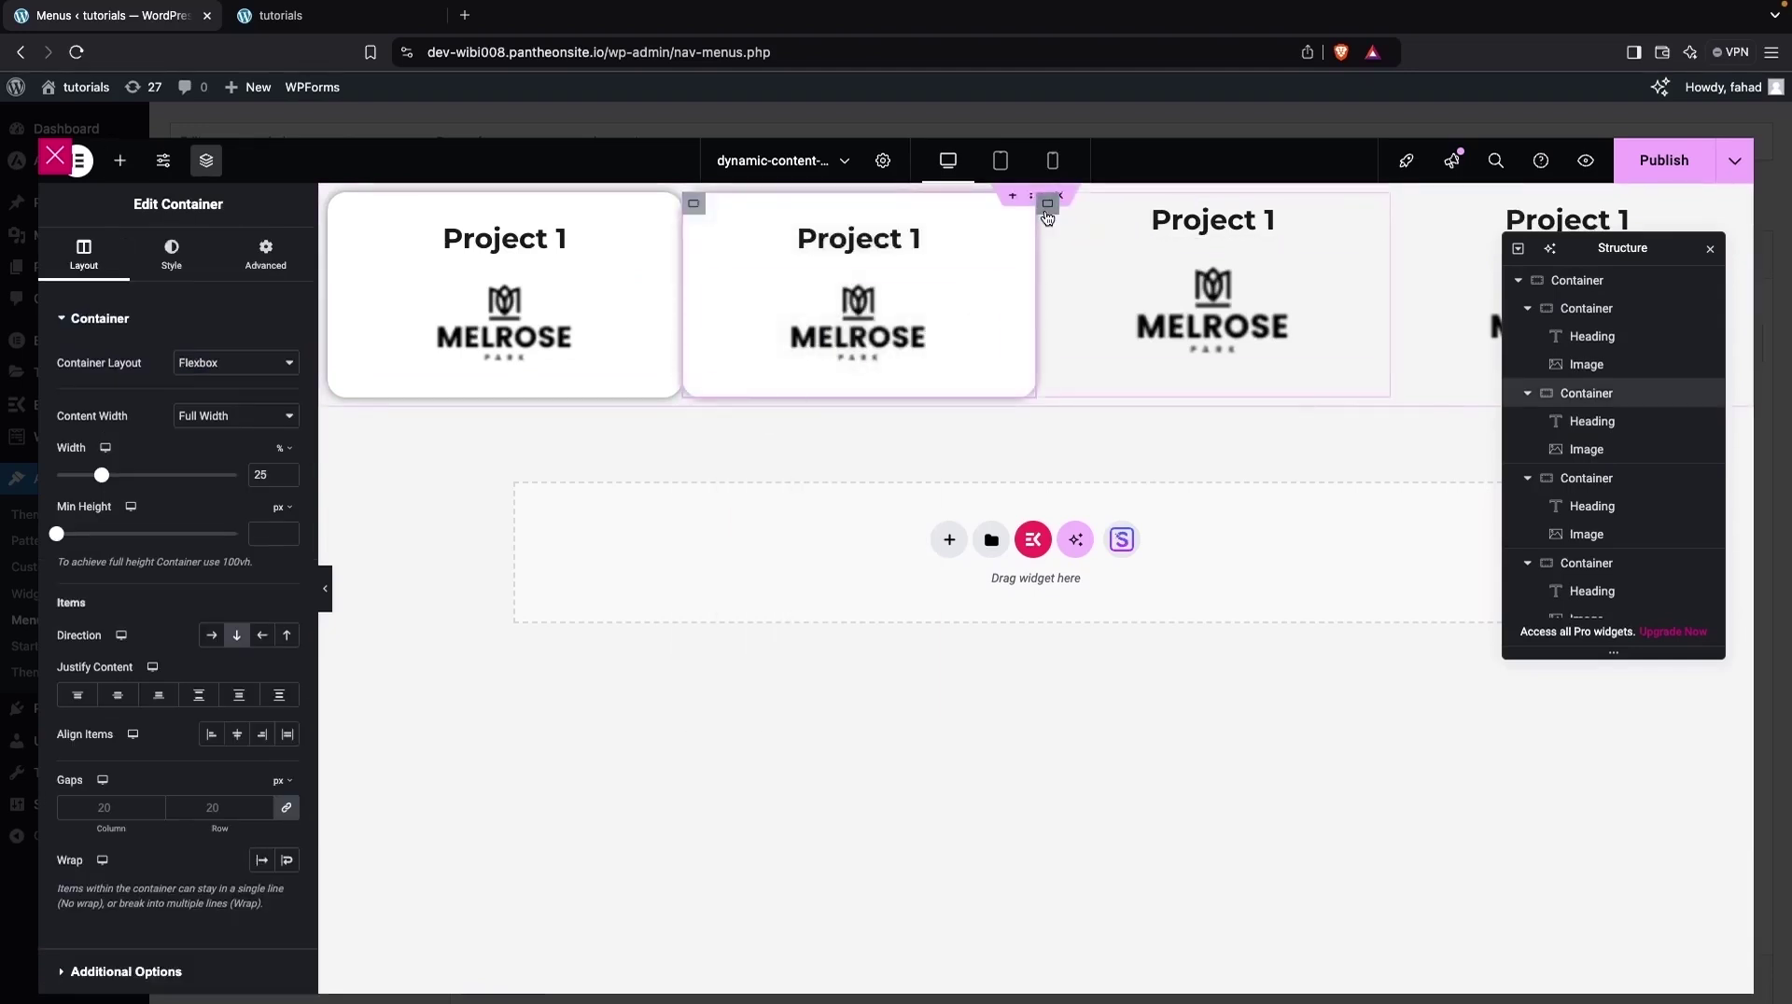
{"action": "right_click", "coordinate": [1047, 213]}
{"action": "left_click", "coordinate": [1084, 414]}
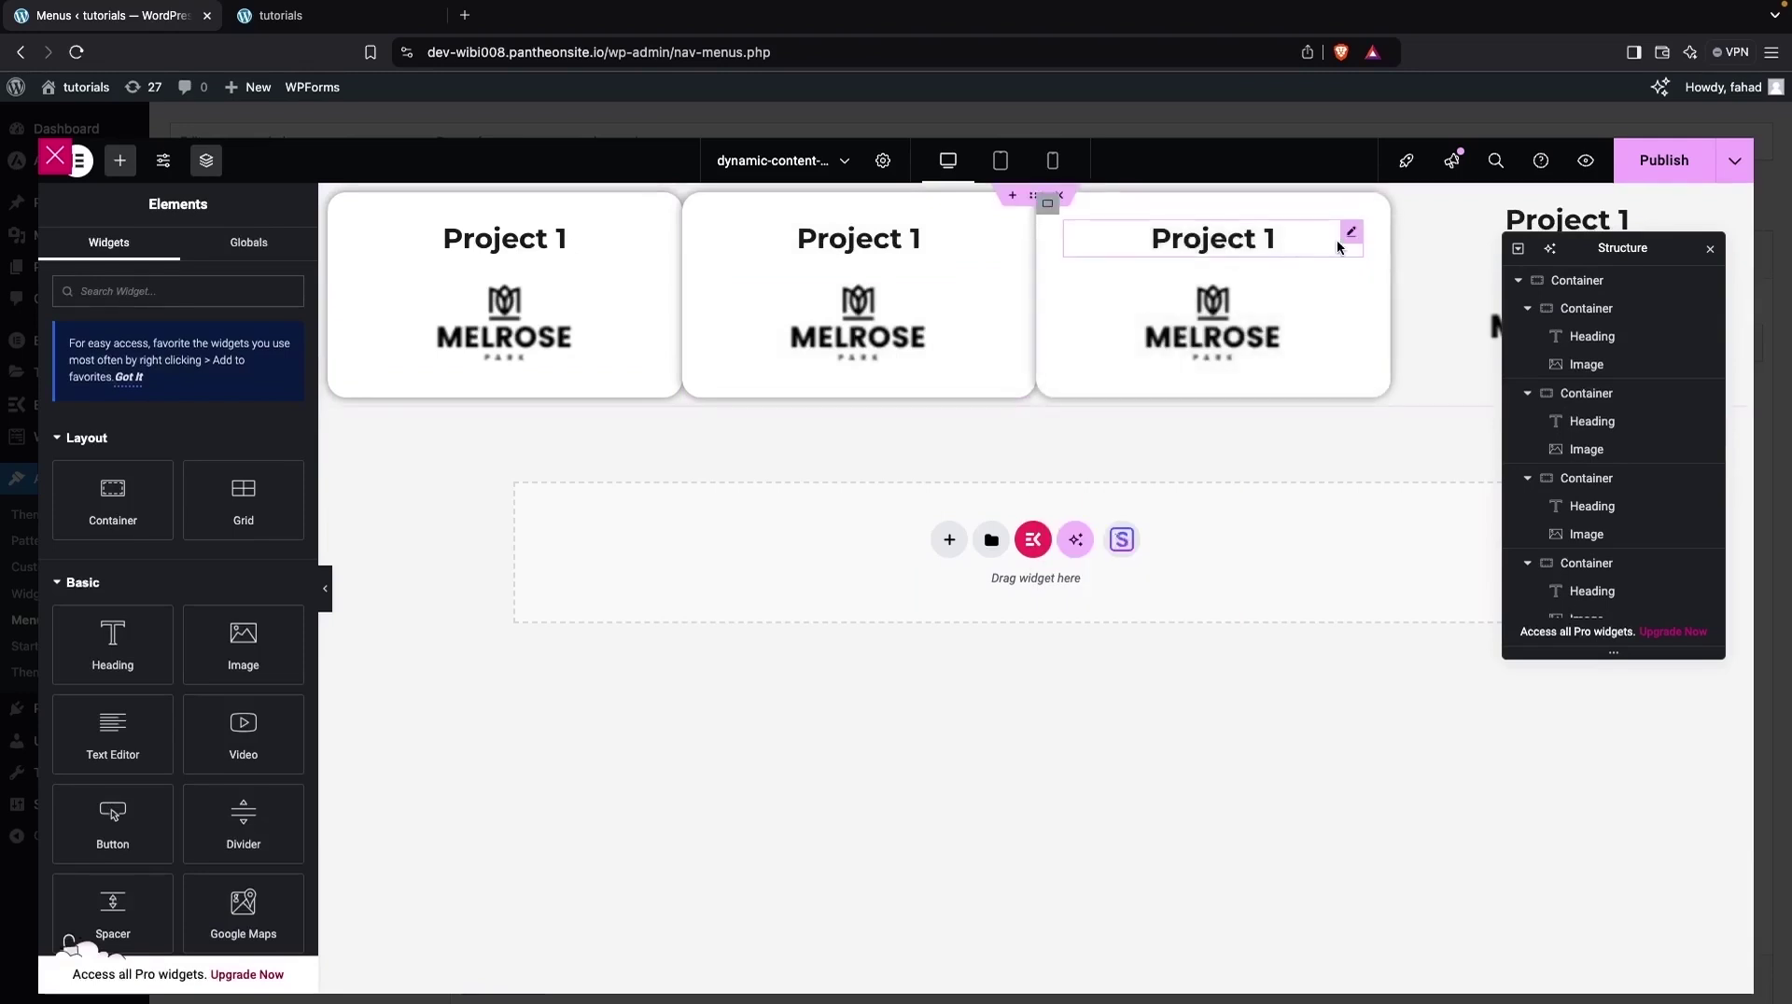
{"action": "right_click", "coordinate": [1401, 206]}
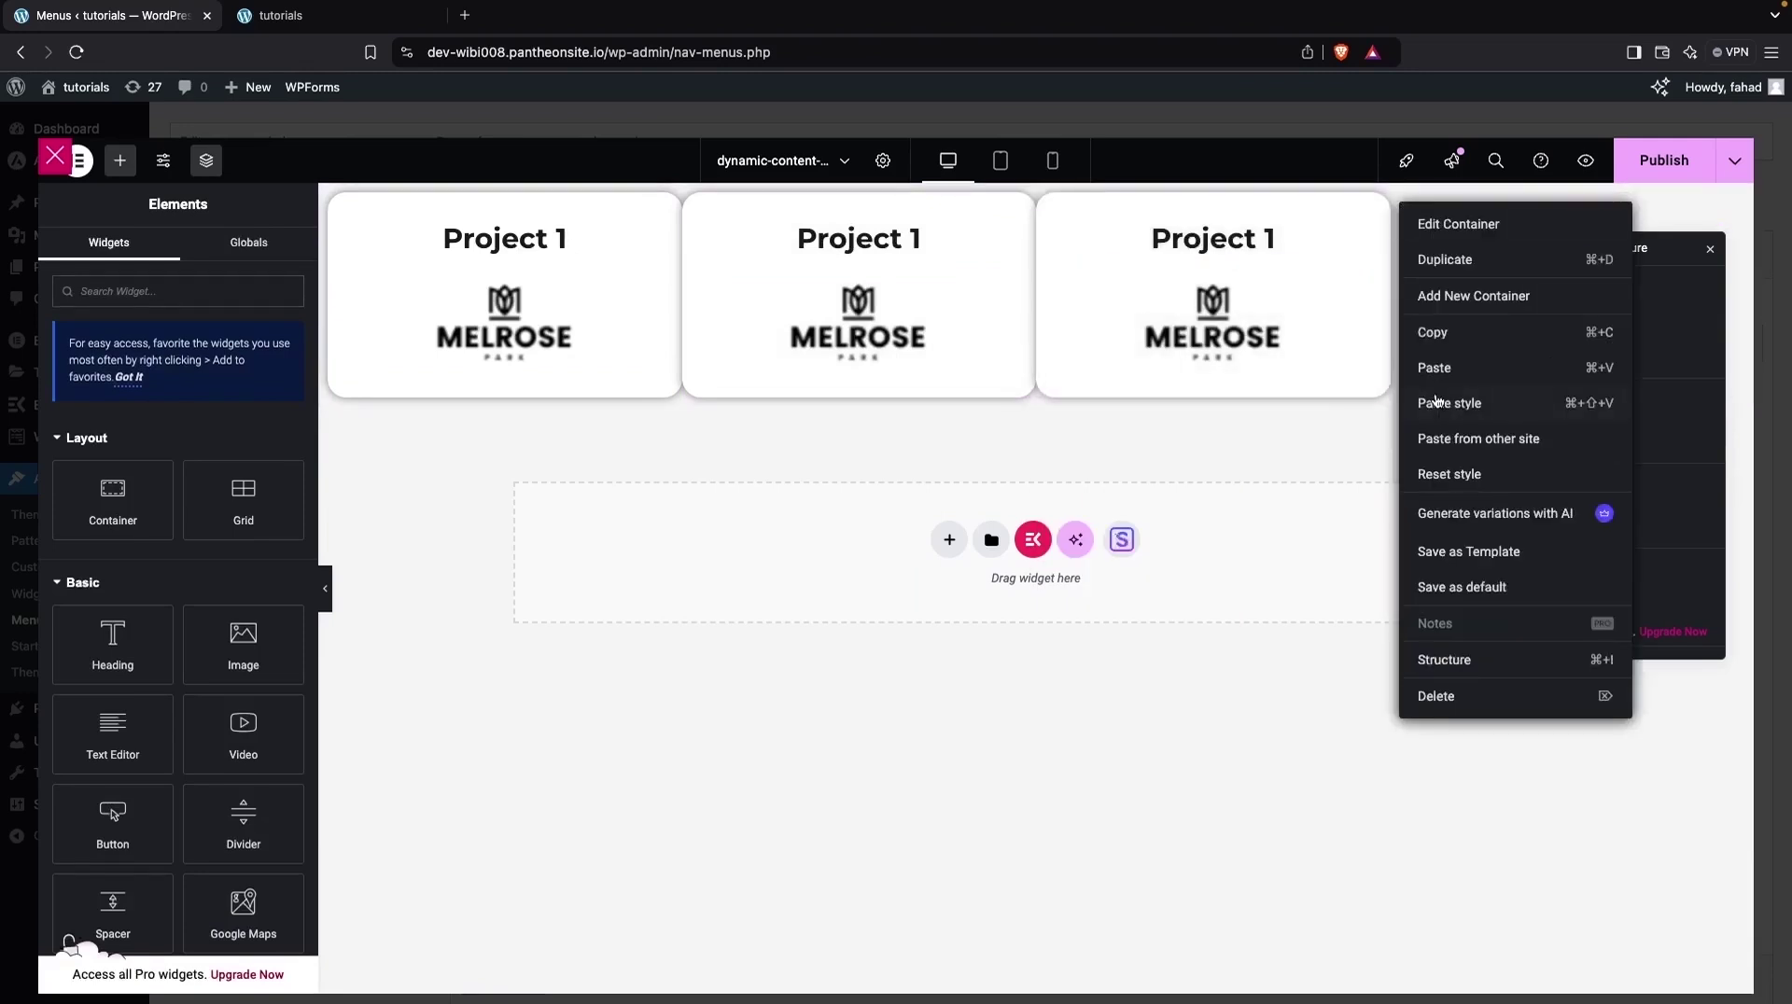
{"action": "left_click", "coordinate": [1449, 406]}
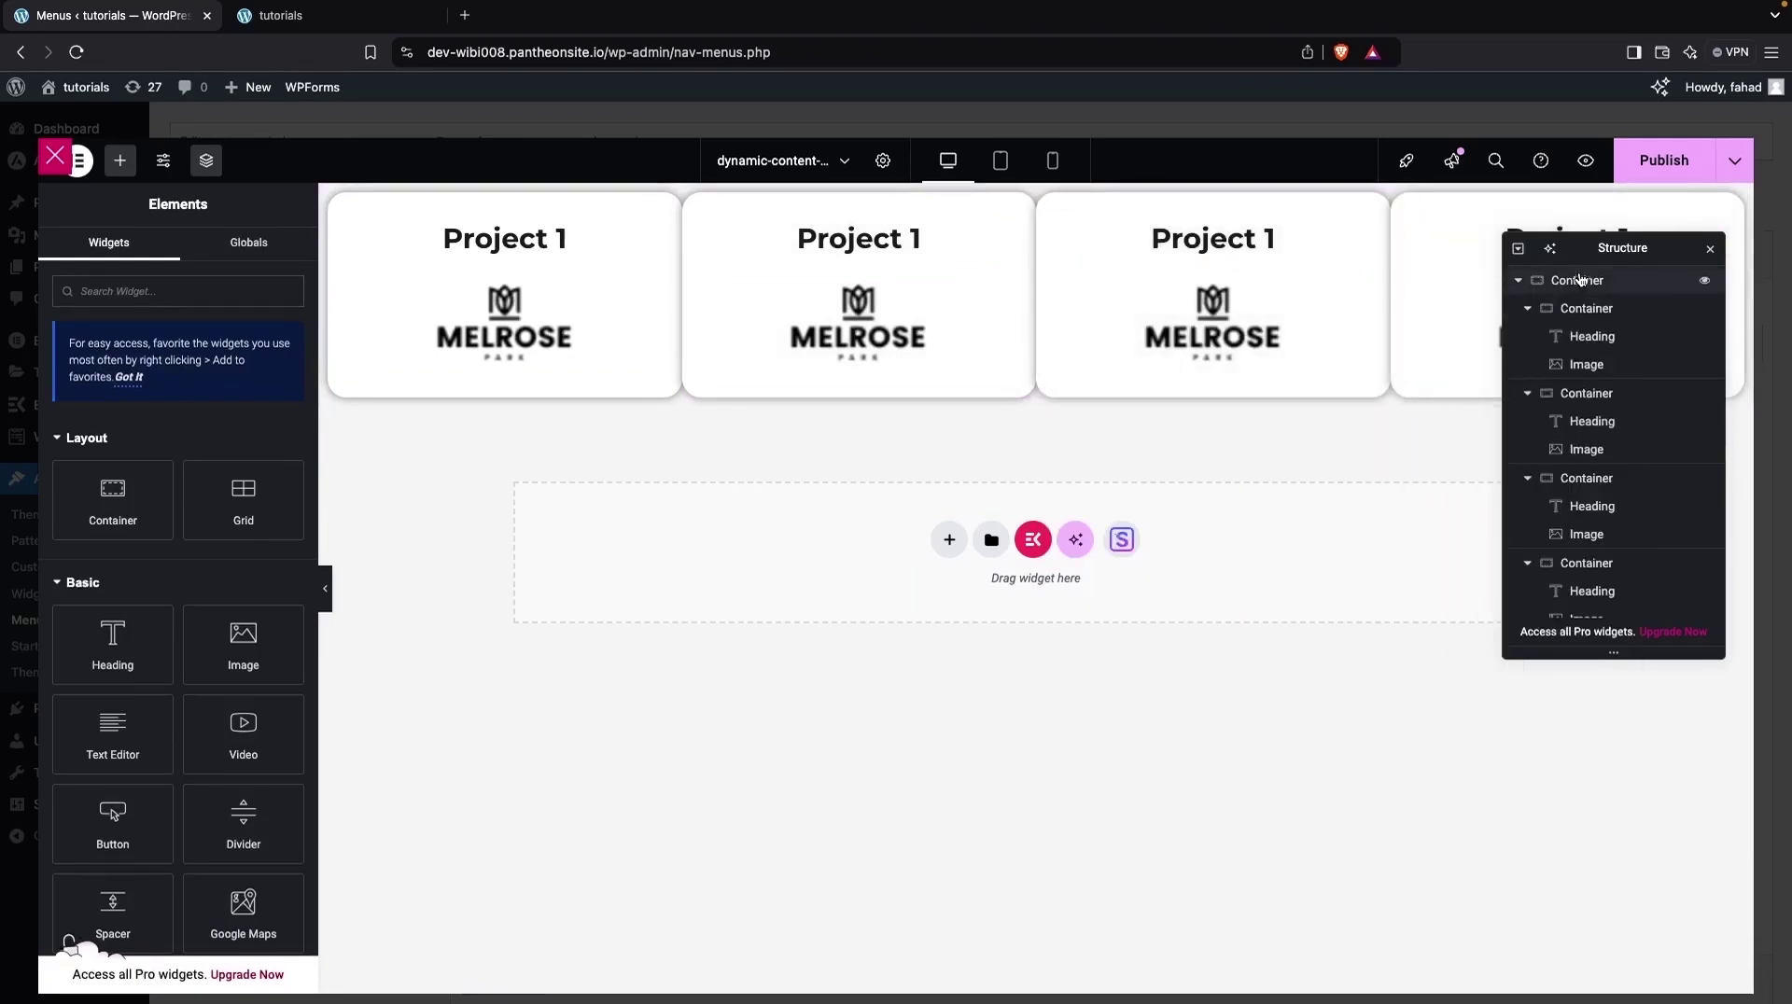
Dock the Structure panel beside the canvas and retitle the second, third and fourth headings "Project 2", "Project 3" and "Project 4".
{"action": "left_click_drag", "start_coordinate": [1584, 250], "coordinate": [1740, 447]}
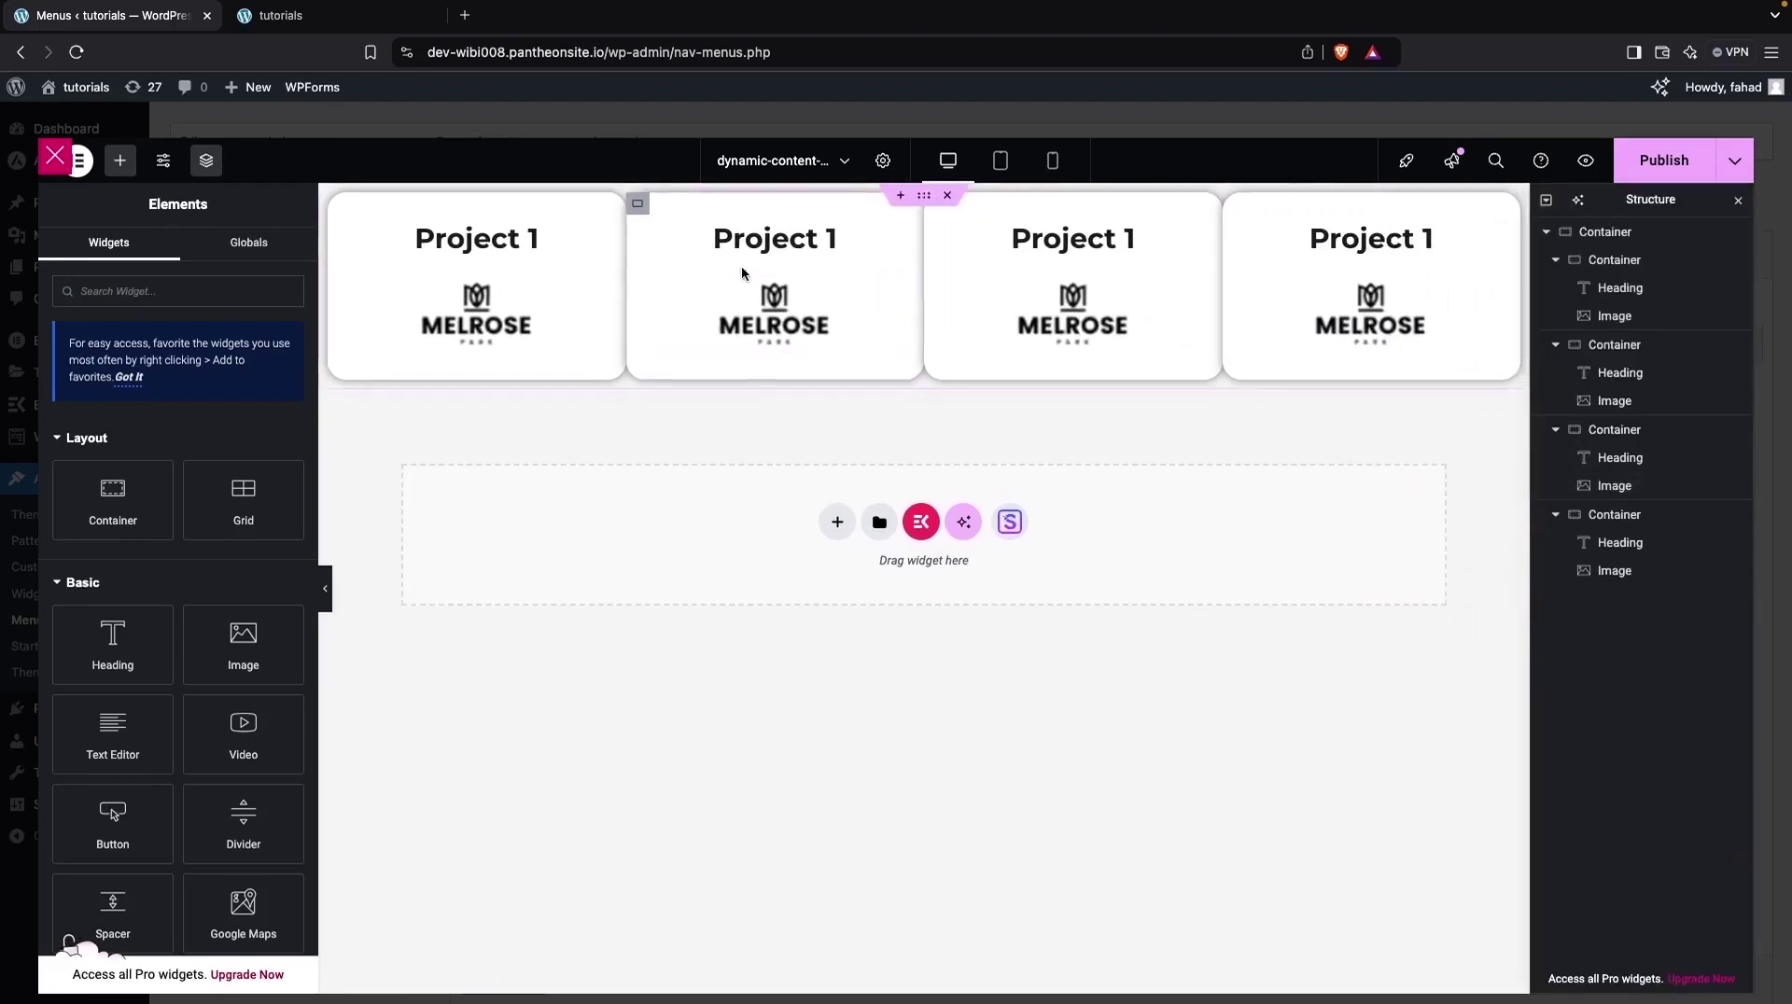
{"action": "left_click", "coordinate": [775, 245]}
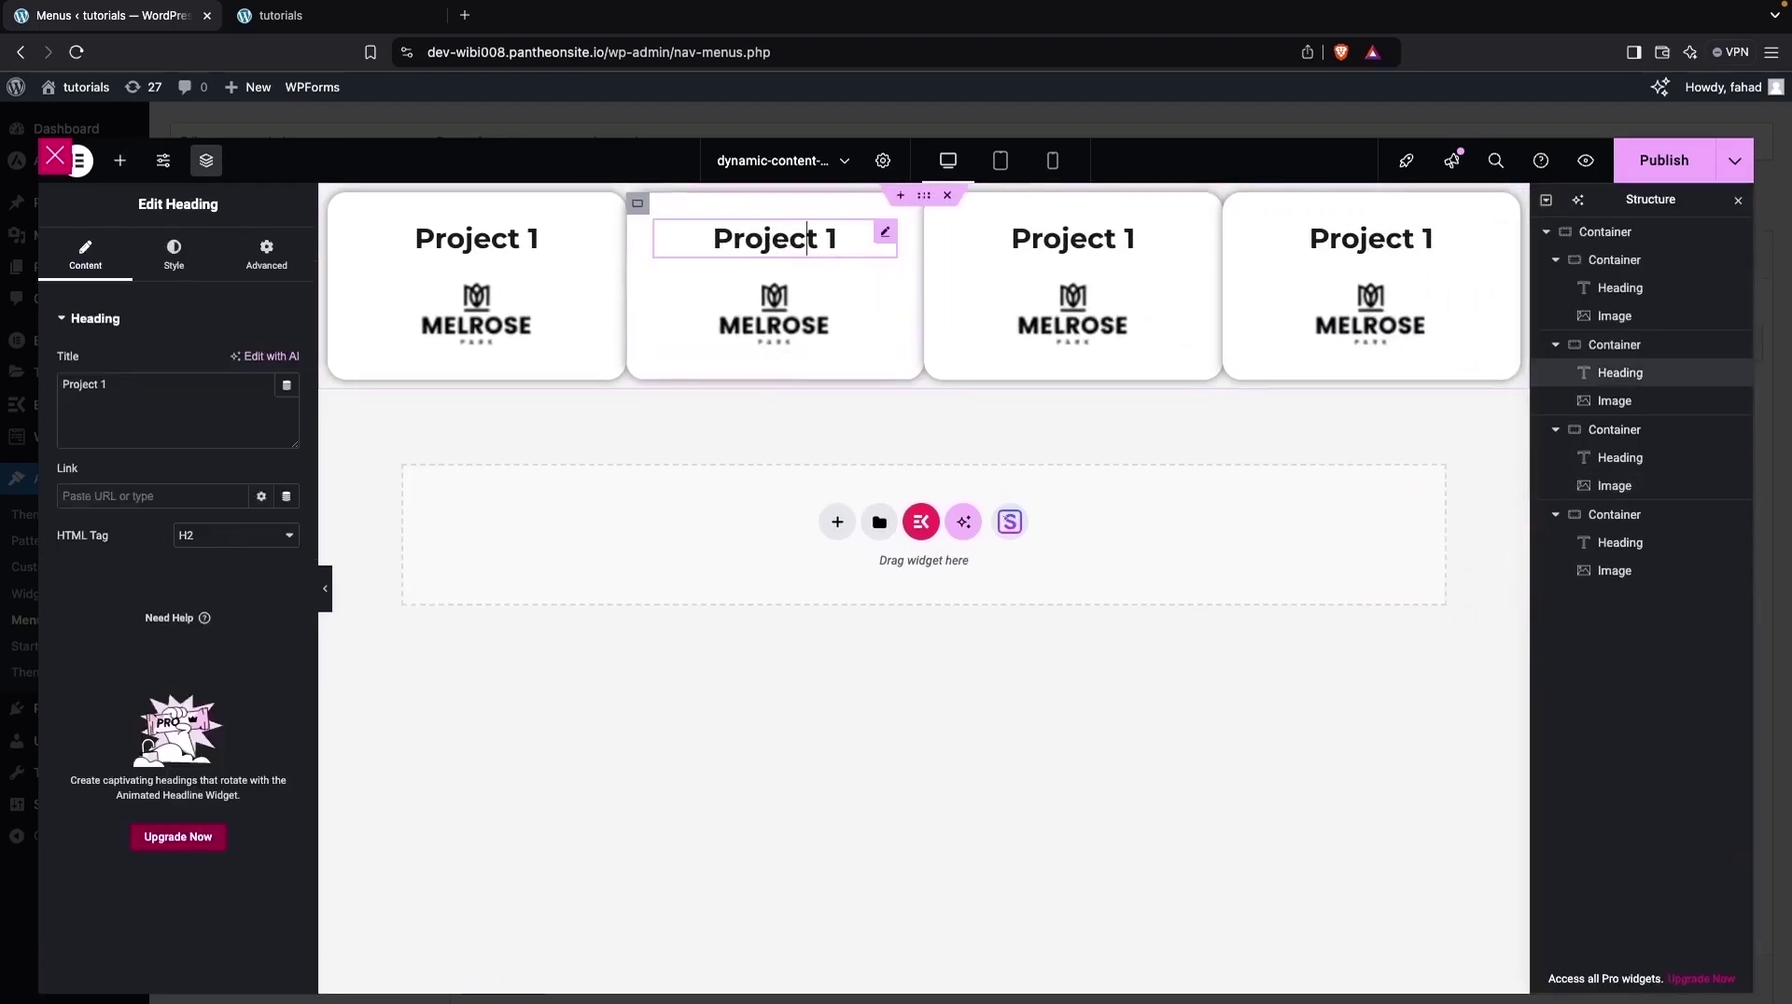
{"action": "key", "text": "BackSpace"}
{"action": "type", "text": "2"}
{"action": "left_click", "coordinate": [1134, 236]}
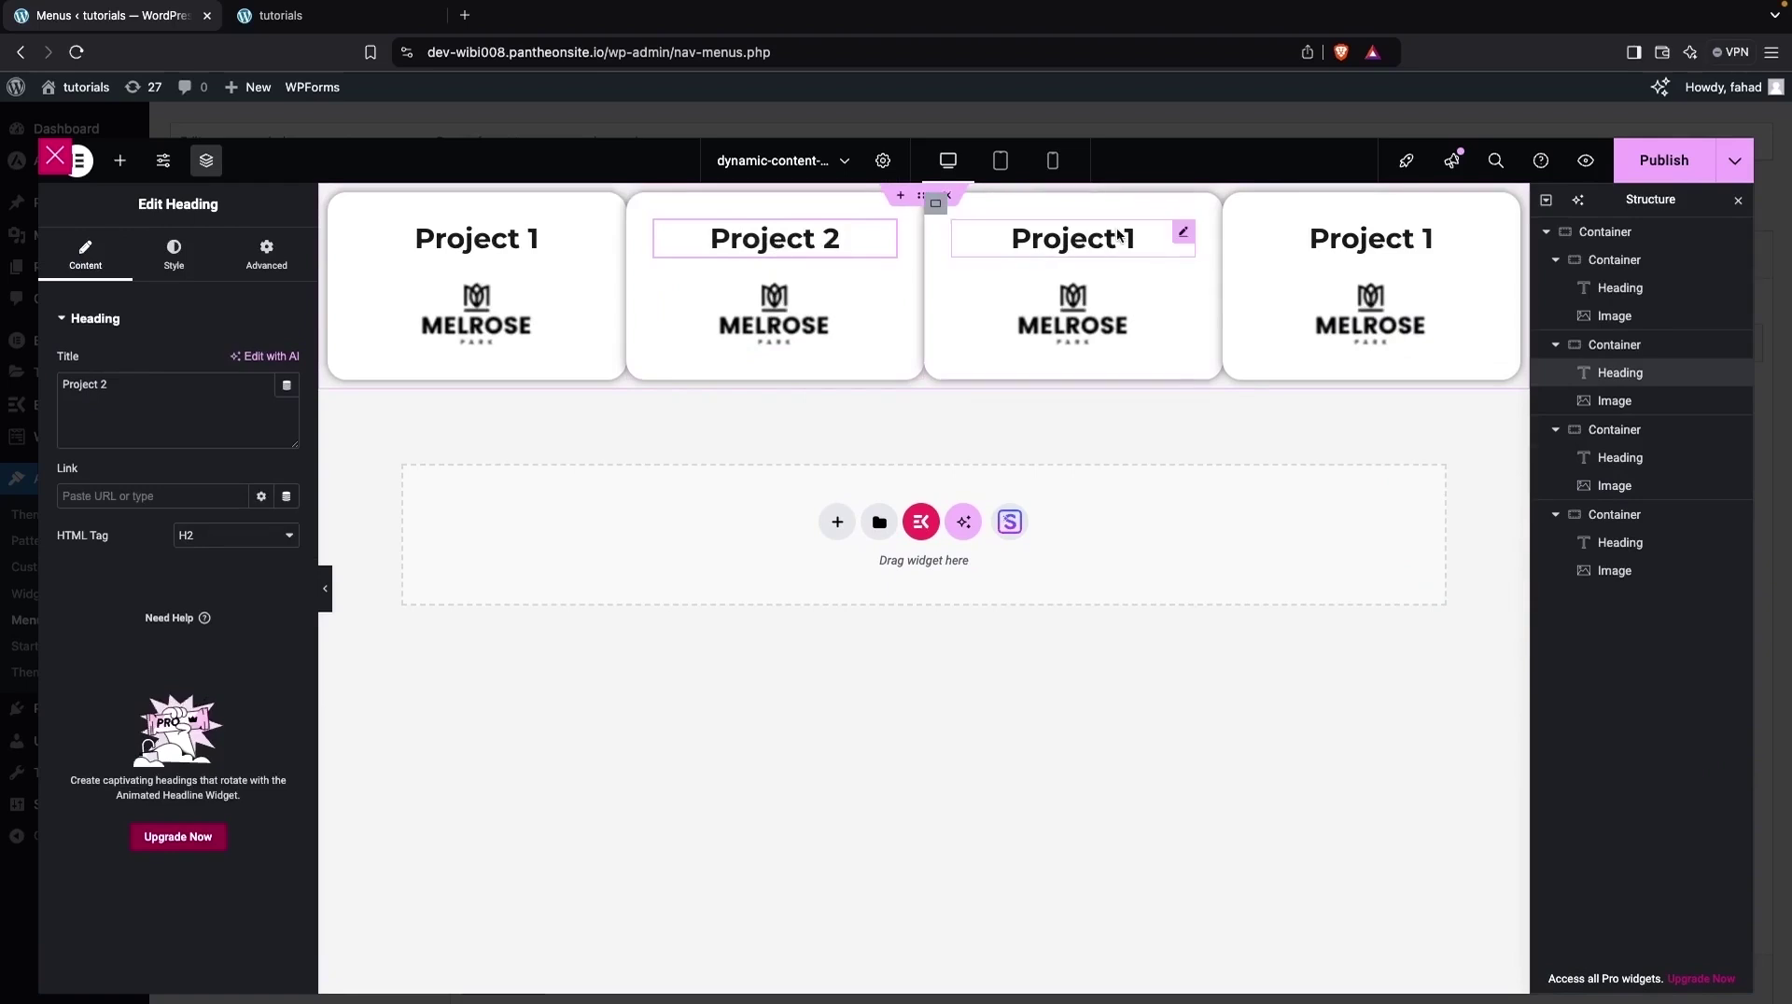
{"action": "key", "text": "BackSpace"}
{"action": "type", "text": "3"}
{"action": "left_click", "coordinate": [1428, 239]}
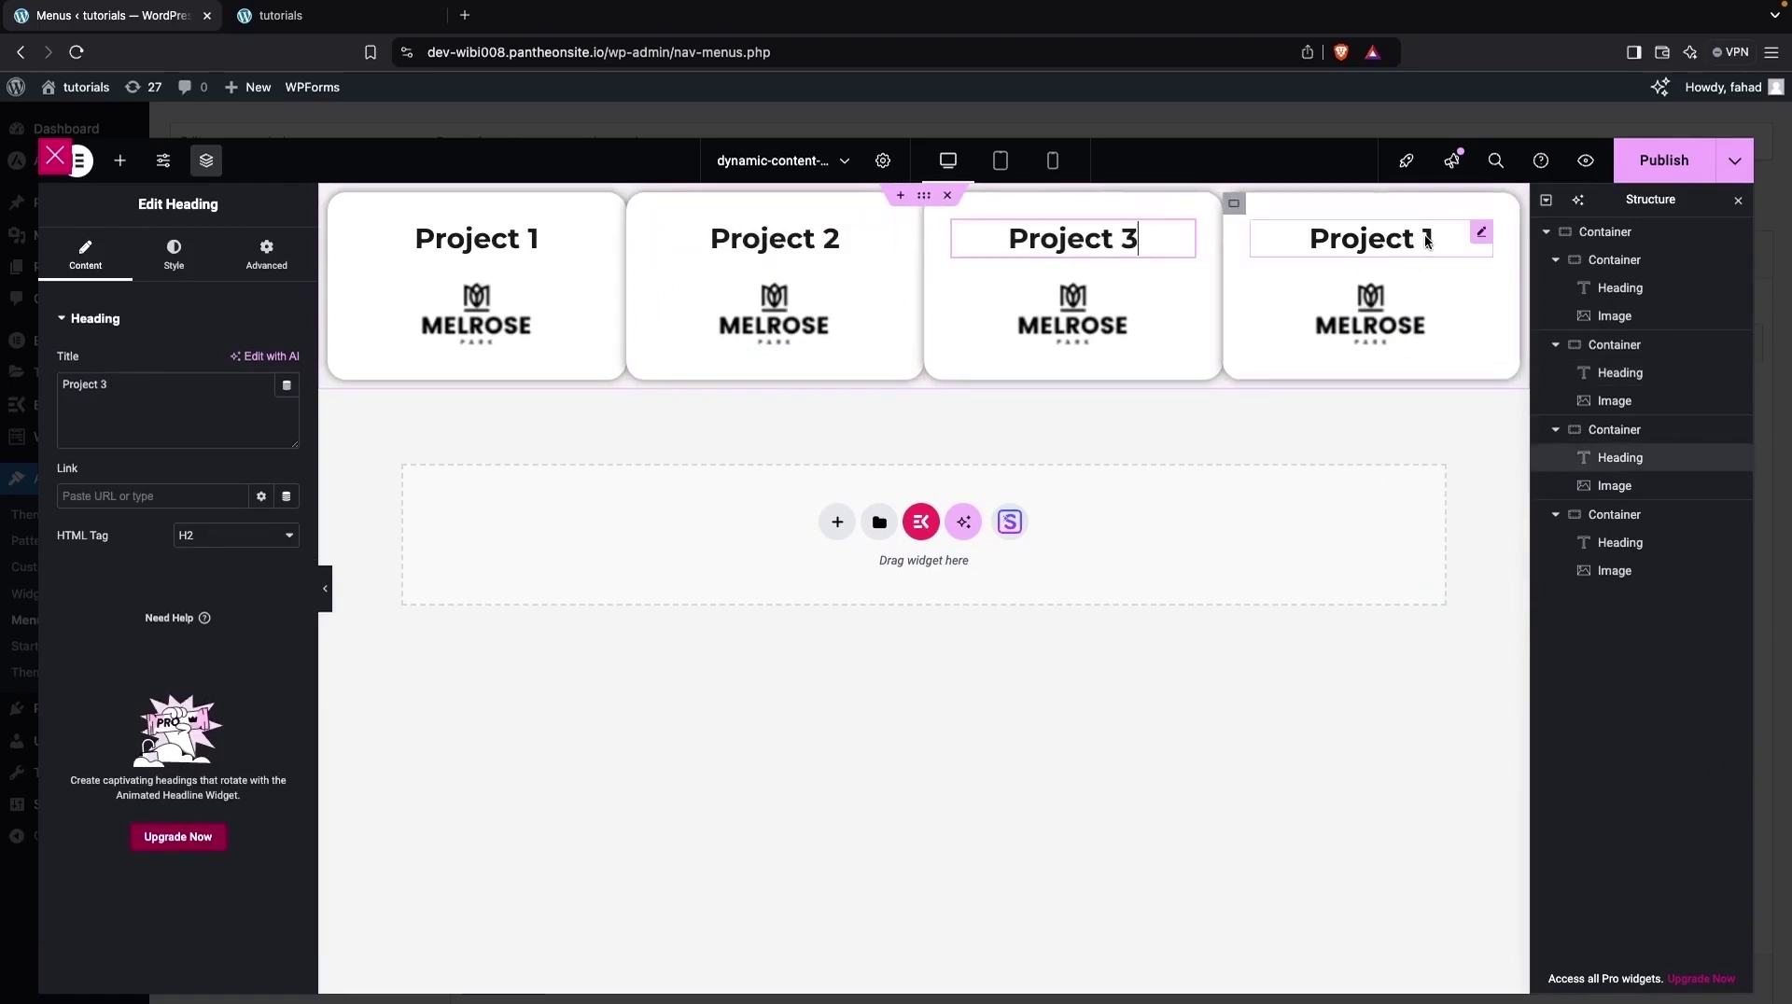
{"action": "key", "text": "BackSpace"}
{"action": "type", "text": "4"}
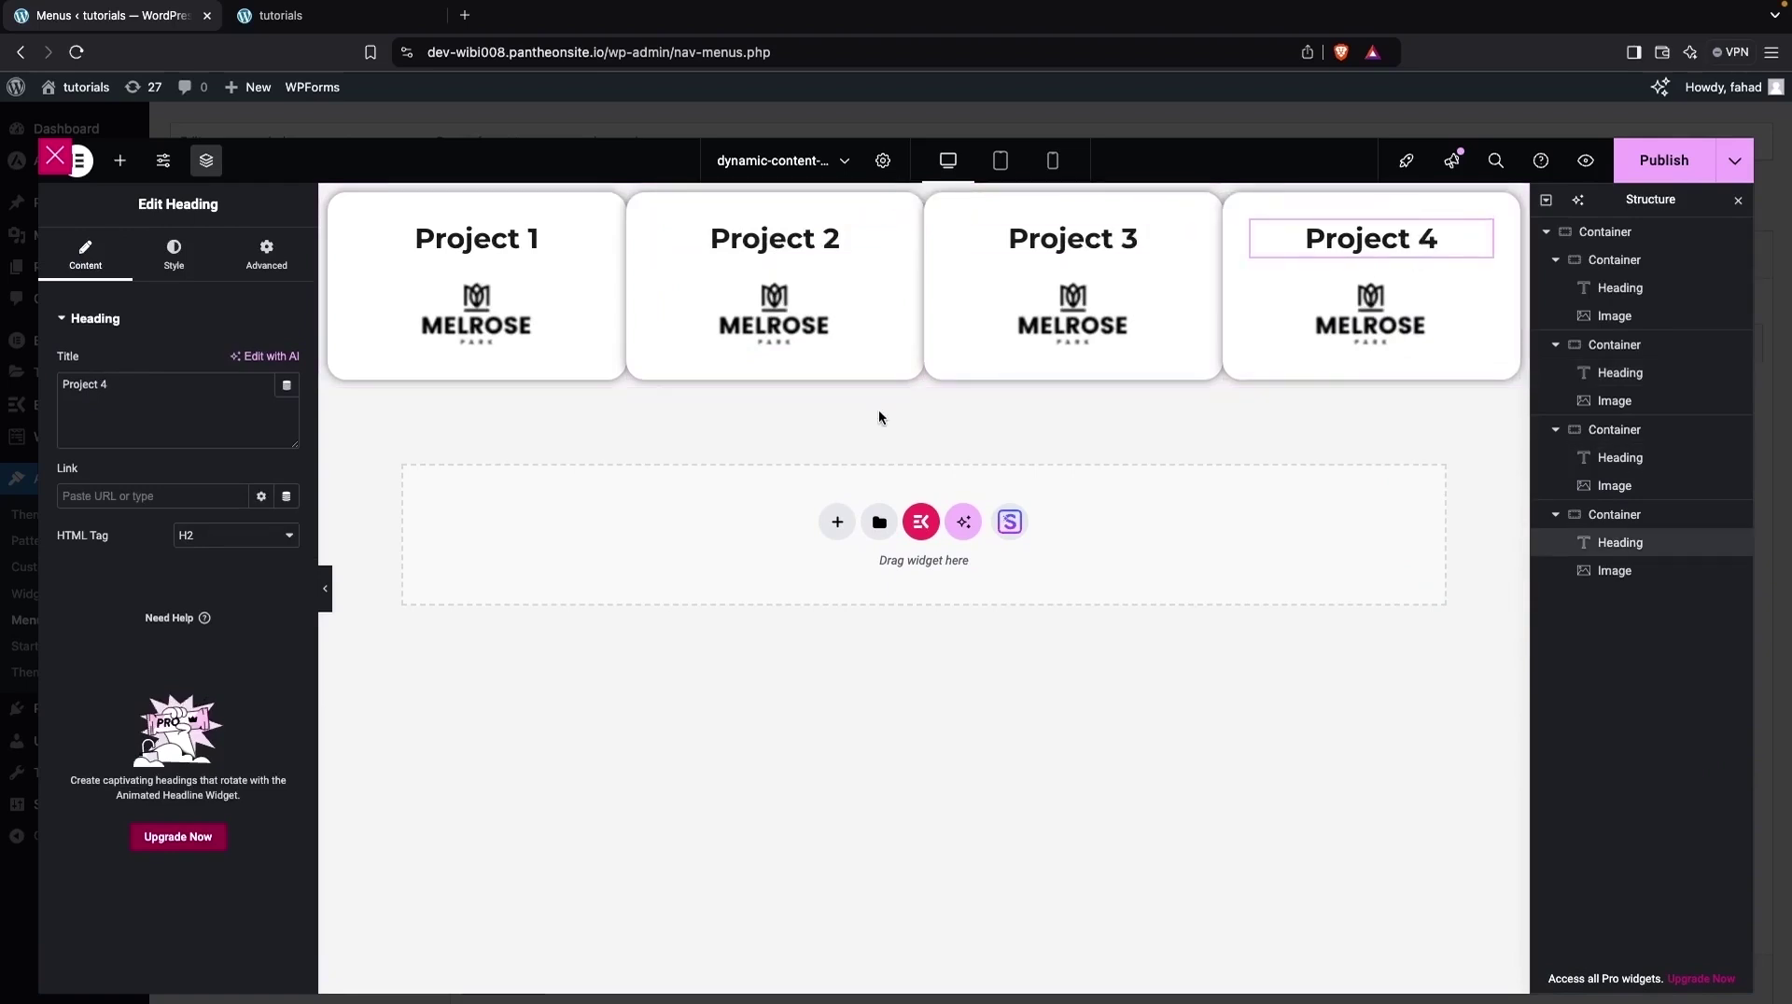
Replace the Project 2 image with the Market Trade logo logo07.png from the media library.
{"action": "left_click", "coordinate": [769, 327]}
{"action": "left_click", "coordinate": [184, 441]}
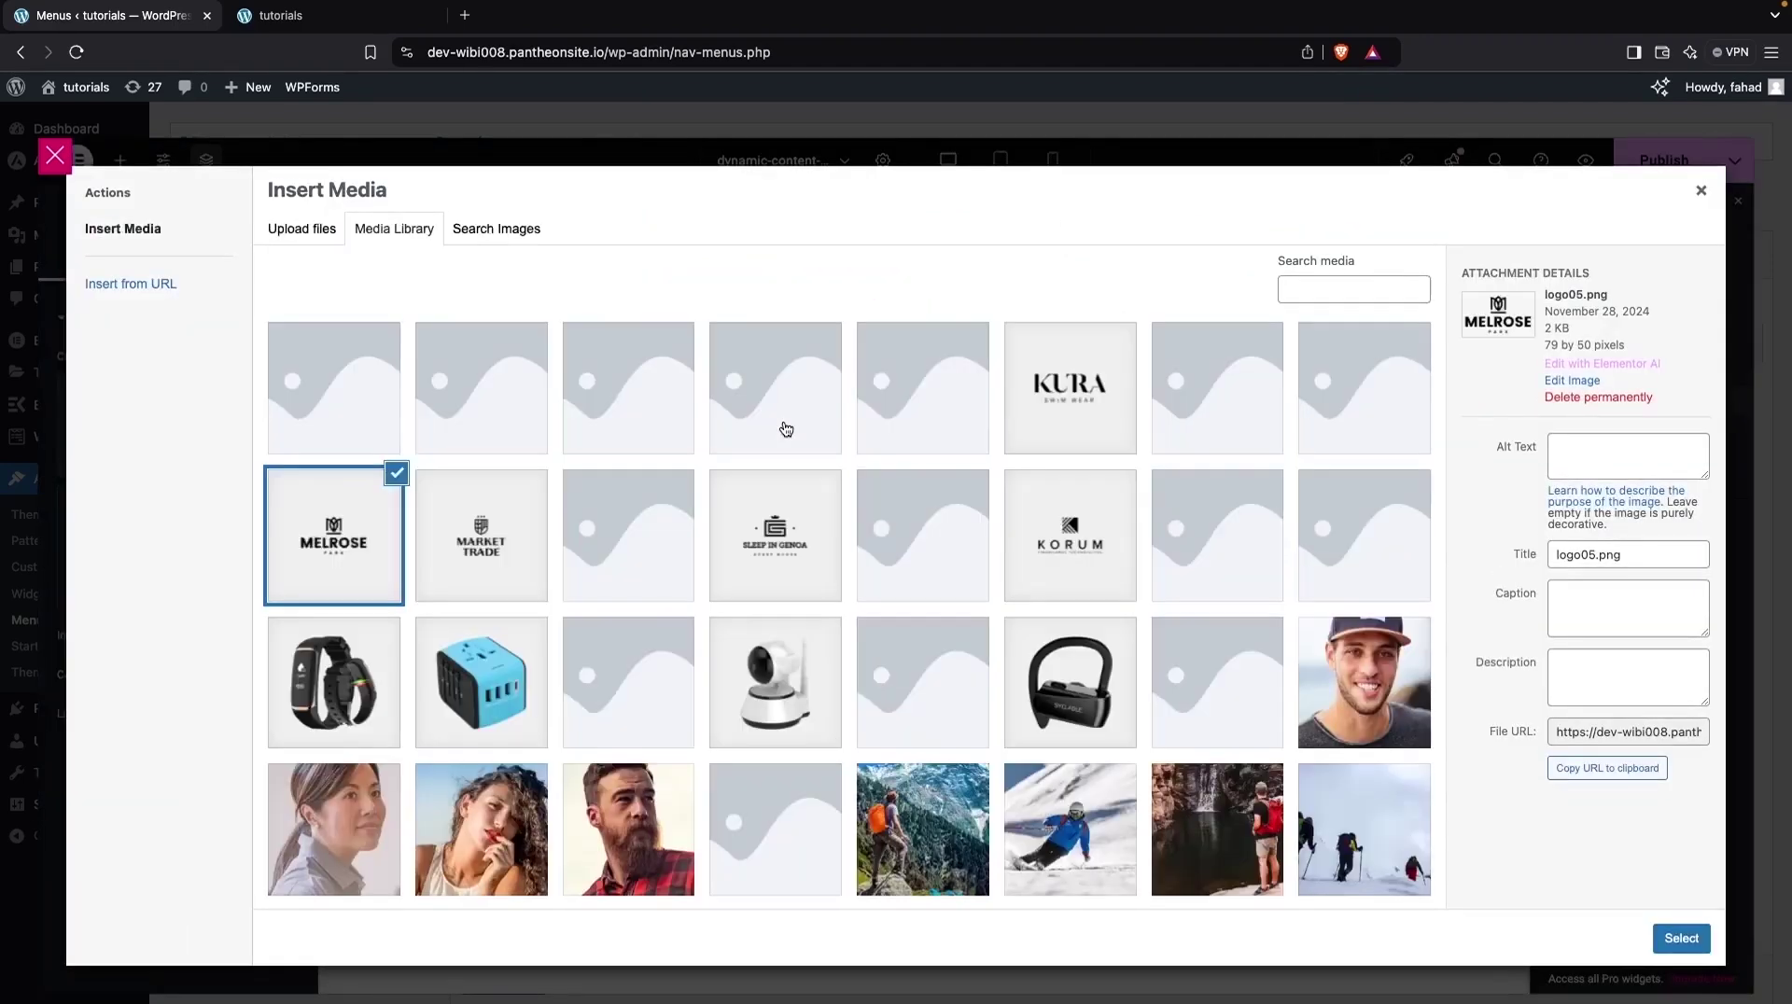
{"action": "left_click", "coordinate": [549, 519]}
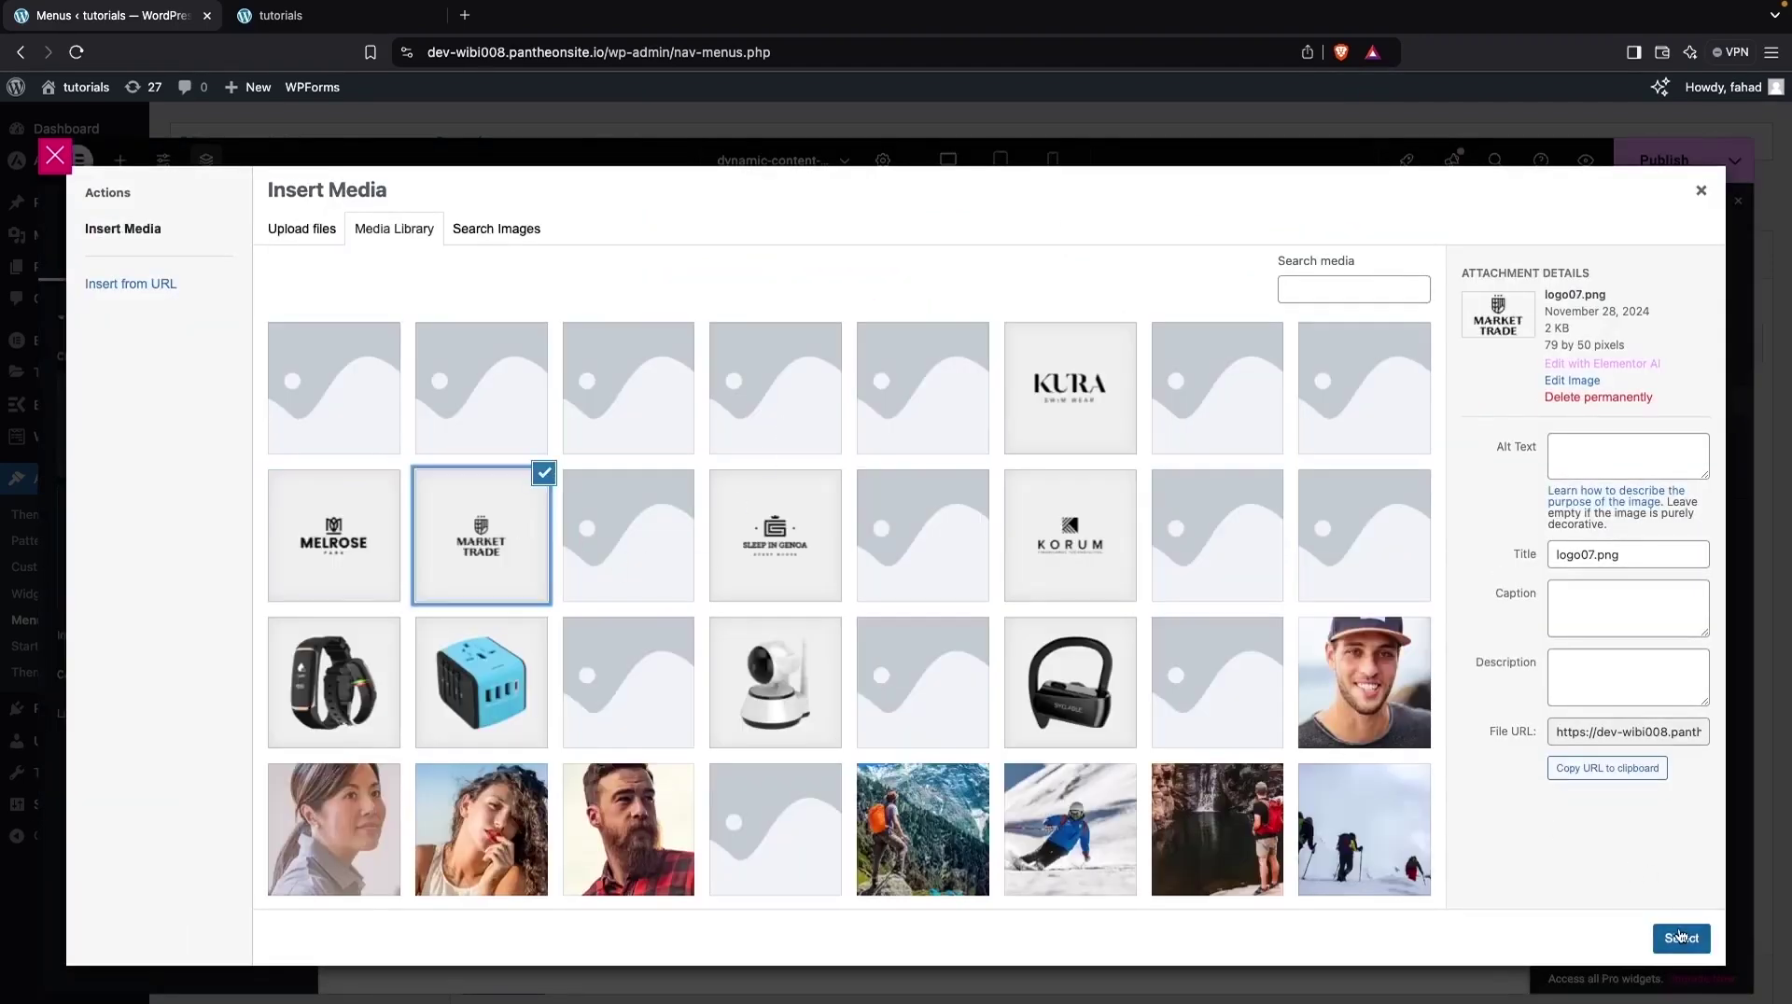
{"action": "left_click", "coordinate": [1681, 938]}
Replace the Project 3 image with the Korum logo logo02.png from the media library.
{"action": "left_click", "coordinate": [1072, 313]}
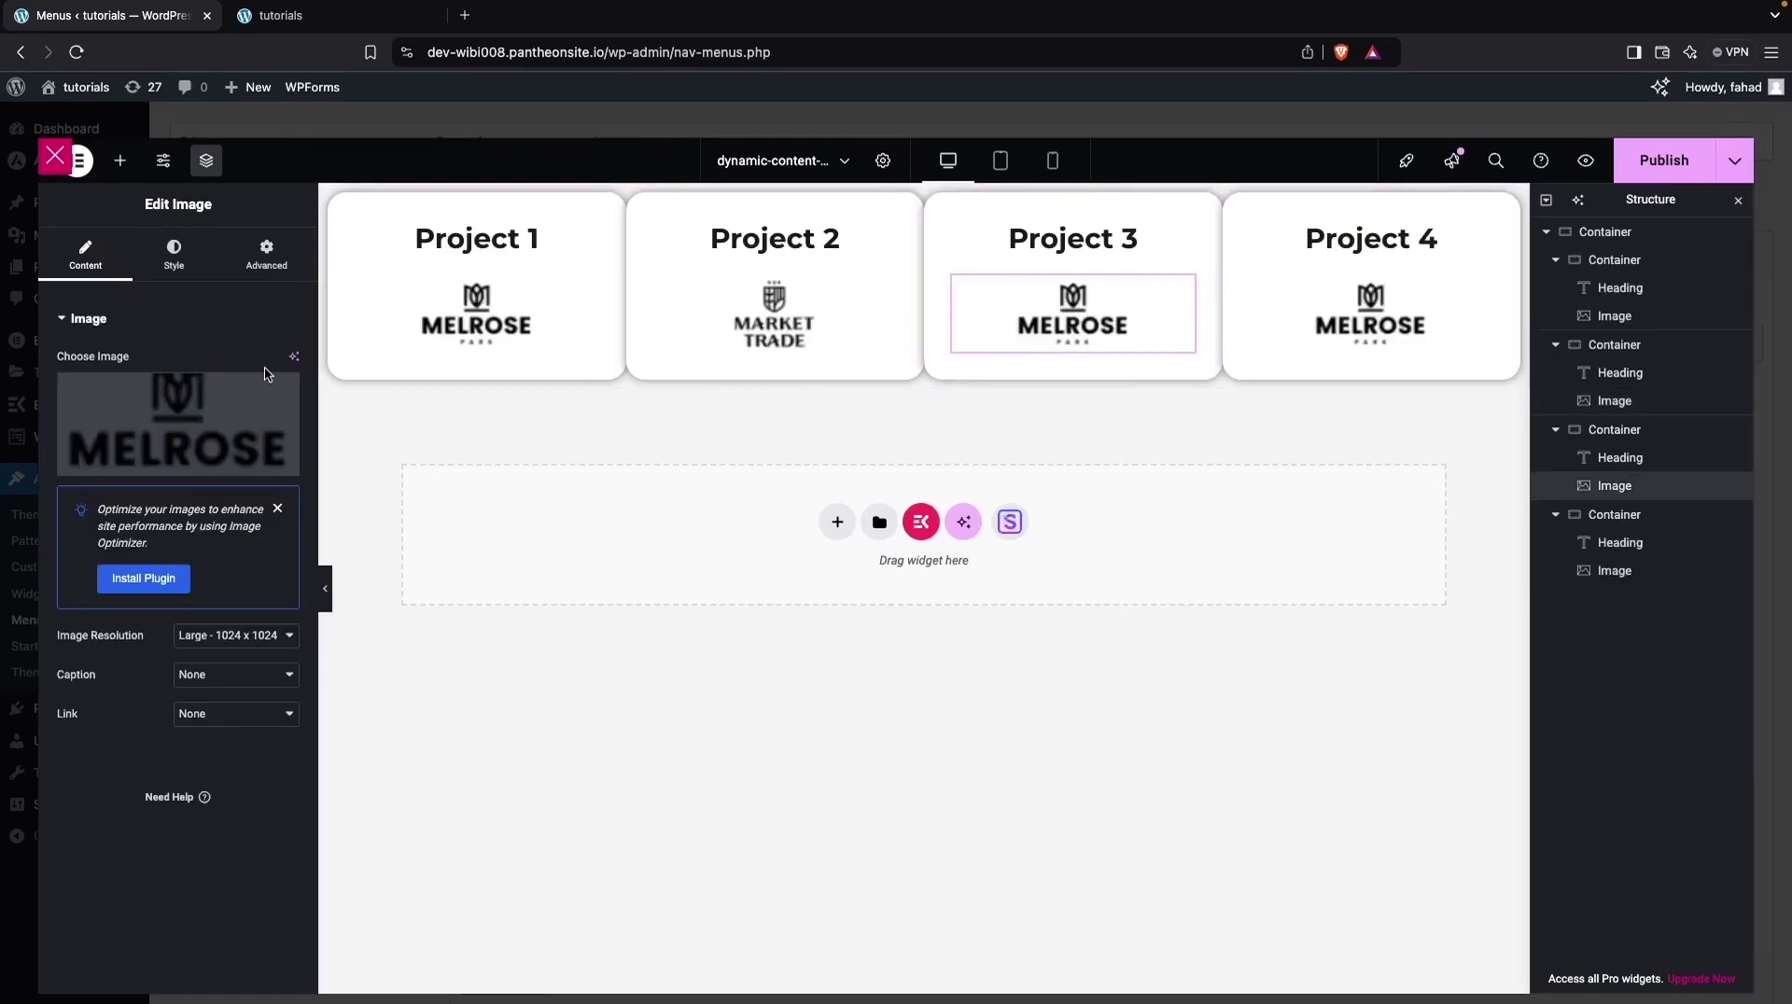
{"action": "left_click", "coordinate": [233, 383]}
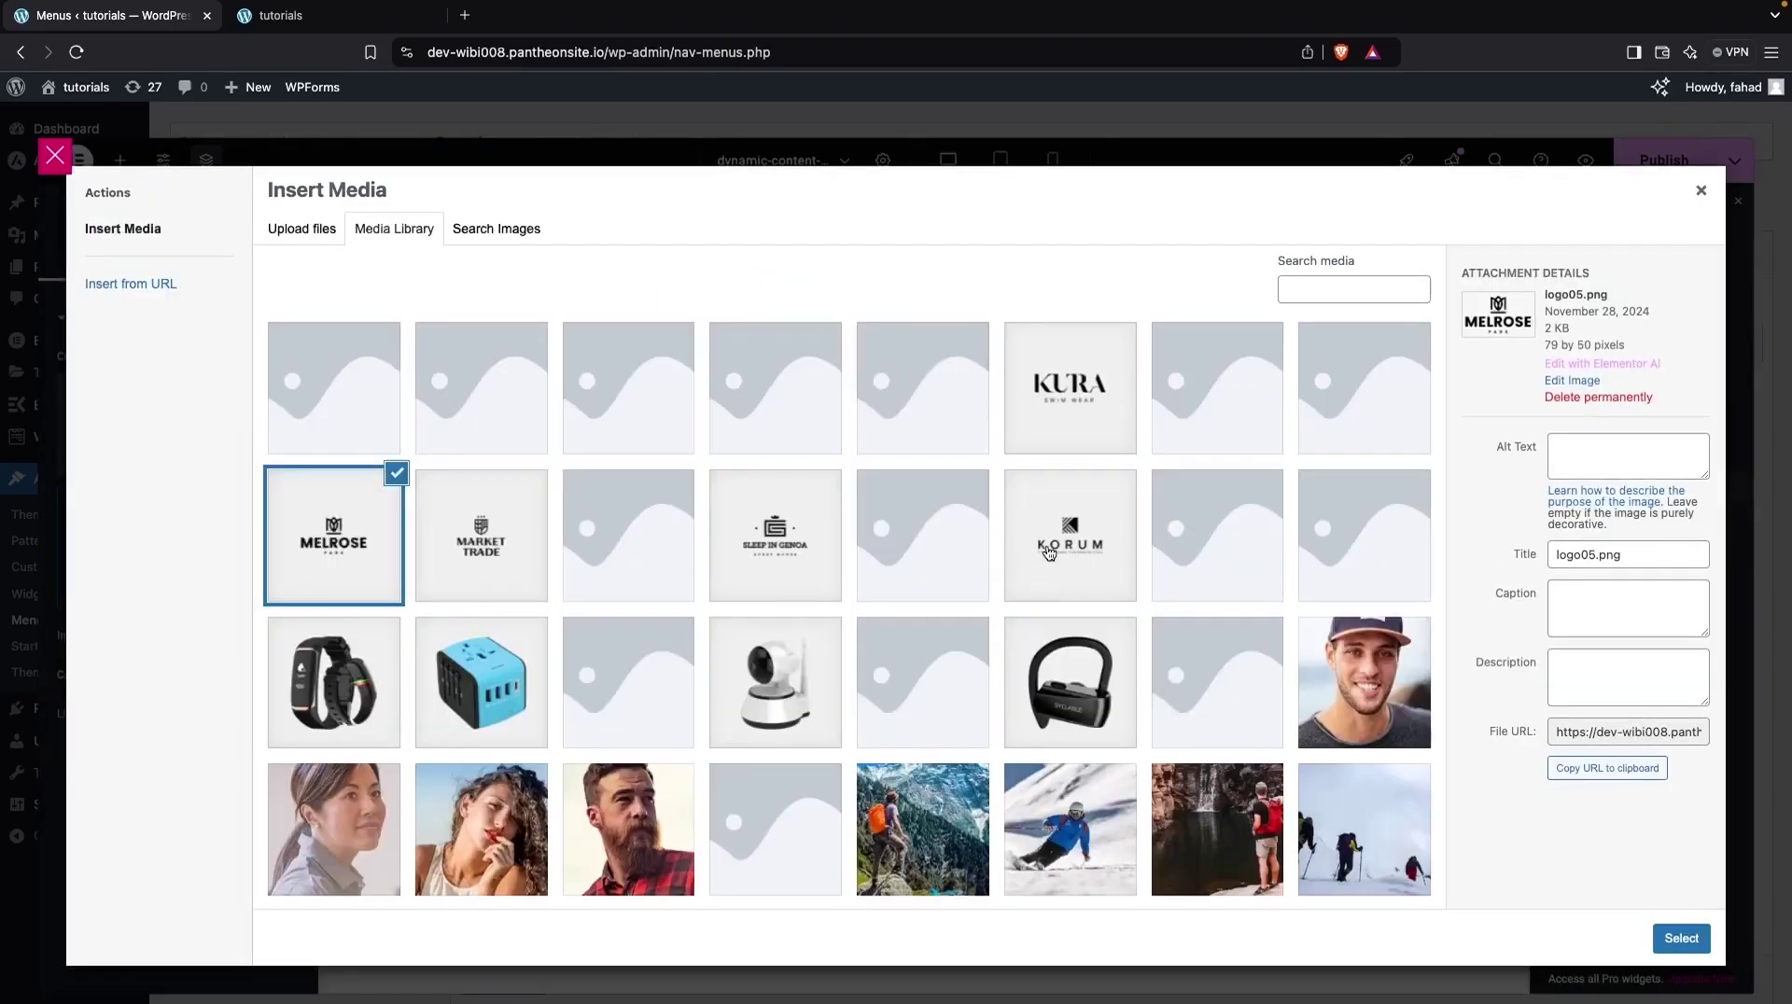
{"action": "left_click", "coordinate": [1064, 542]}
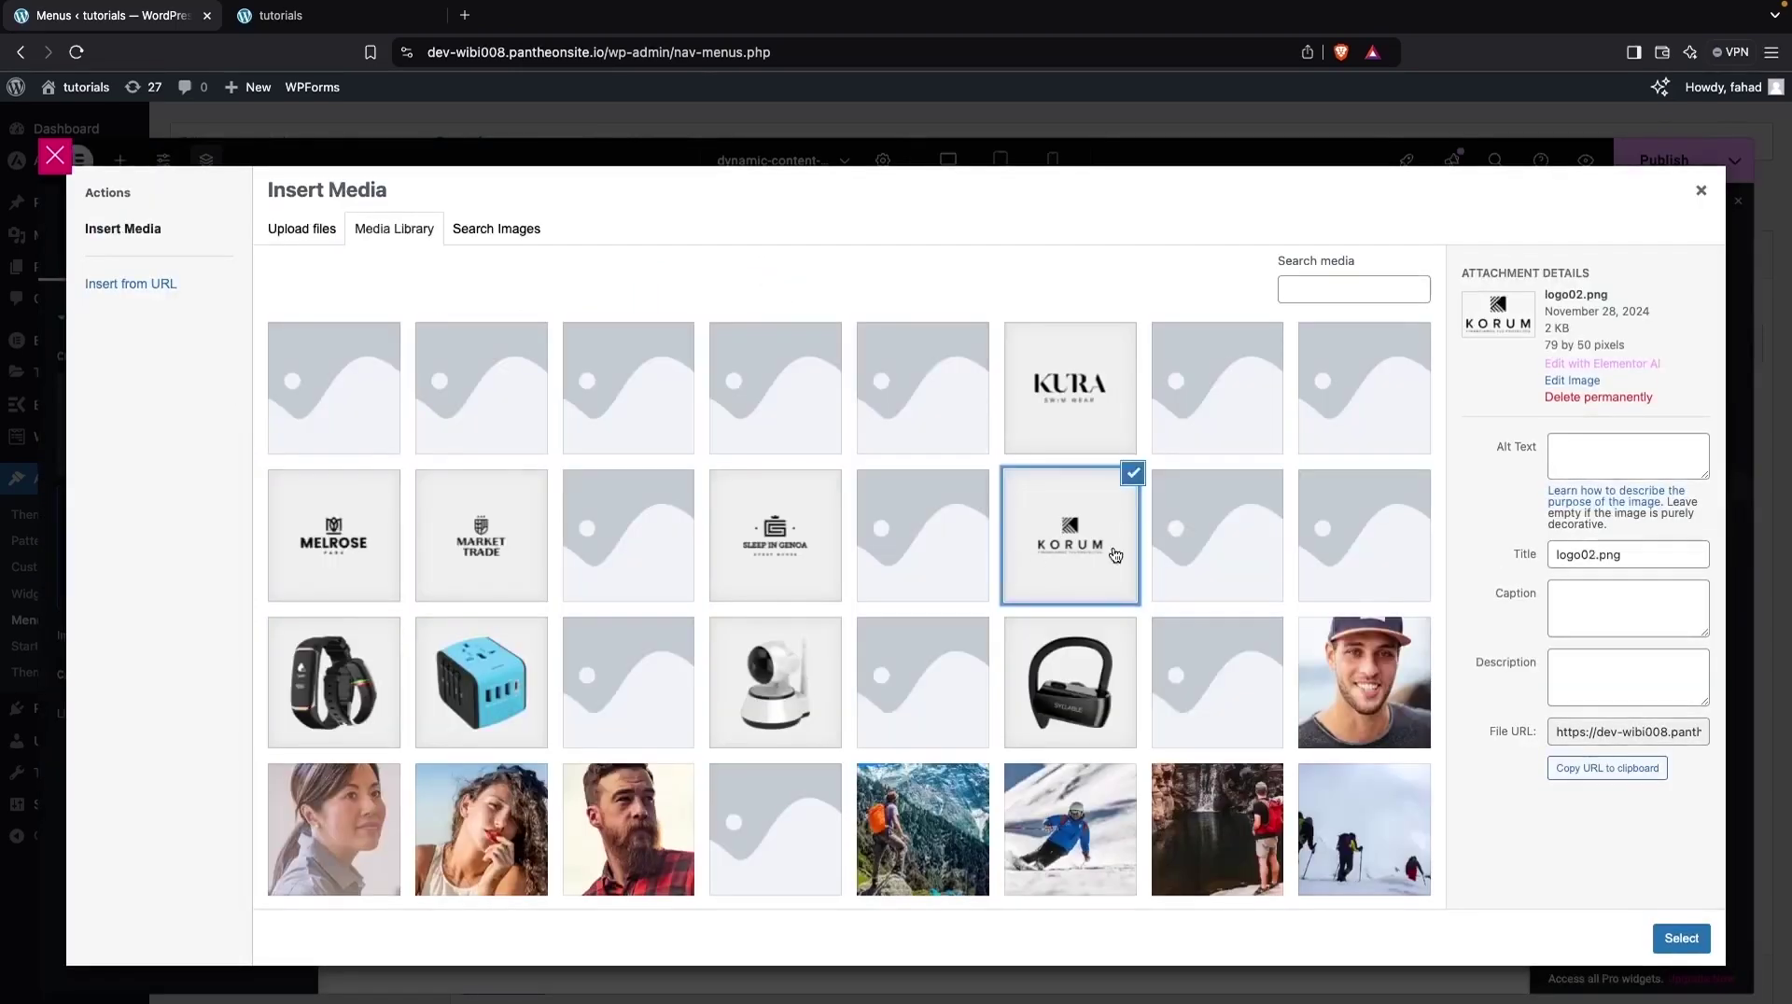
{"action": "left_click", "coordinate": [1680, 938]}
Replace the Project 4 image with the Kura Swim Wear logo from the media library.
{"action": "left_click", "coordinate": [1371, 313]}
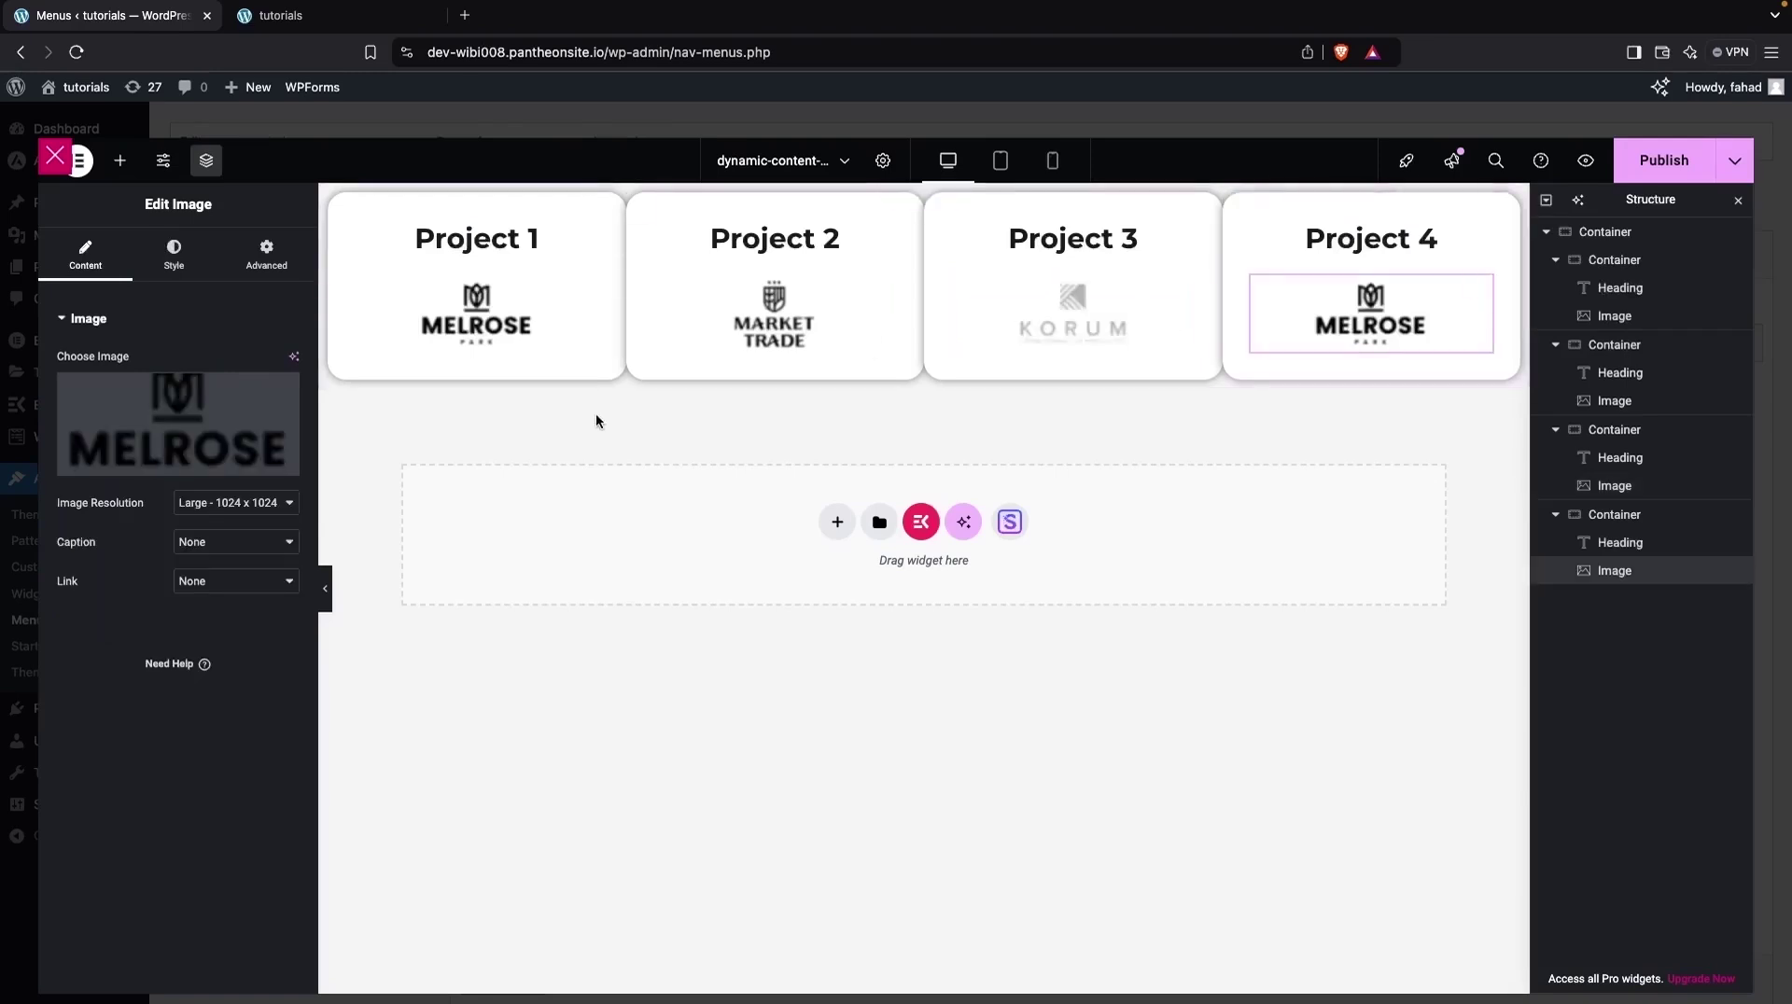
{"action": "left_click", "coordinate": [157, 398]}
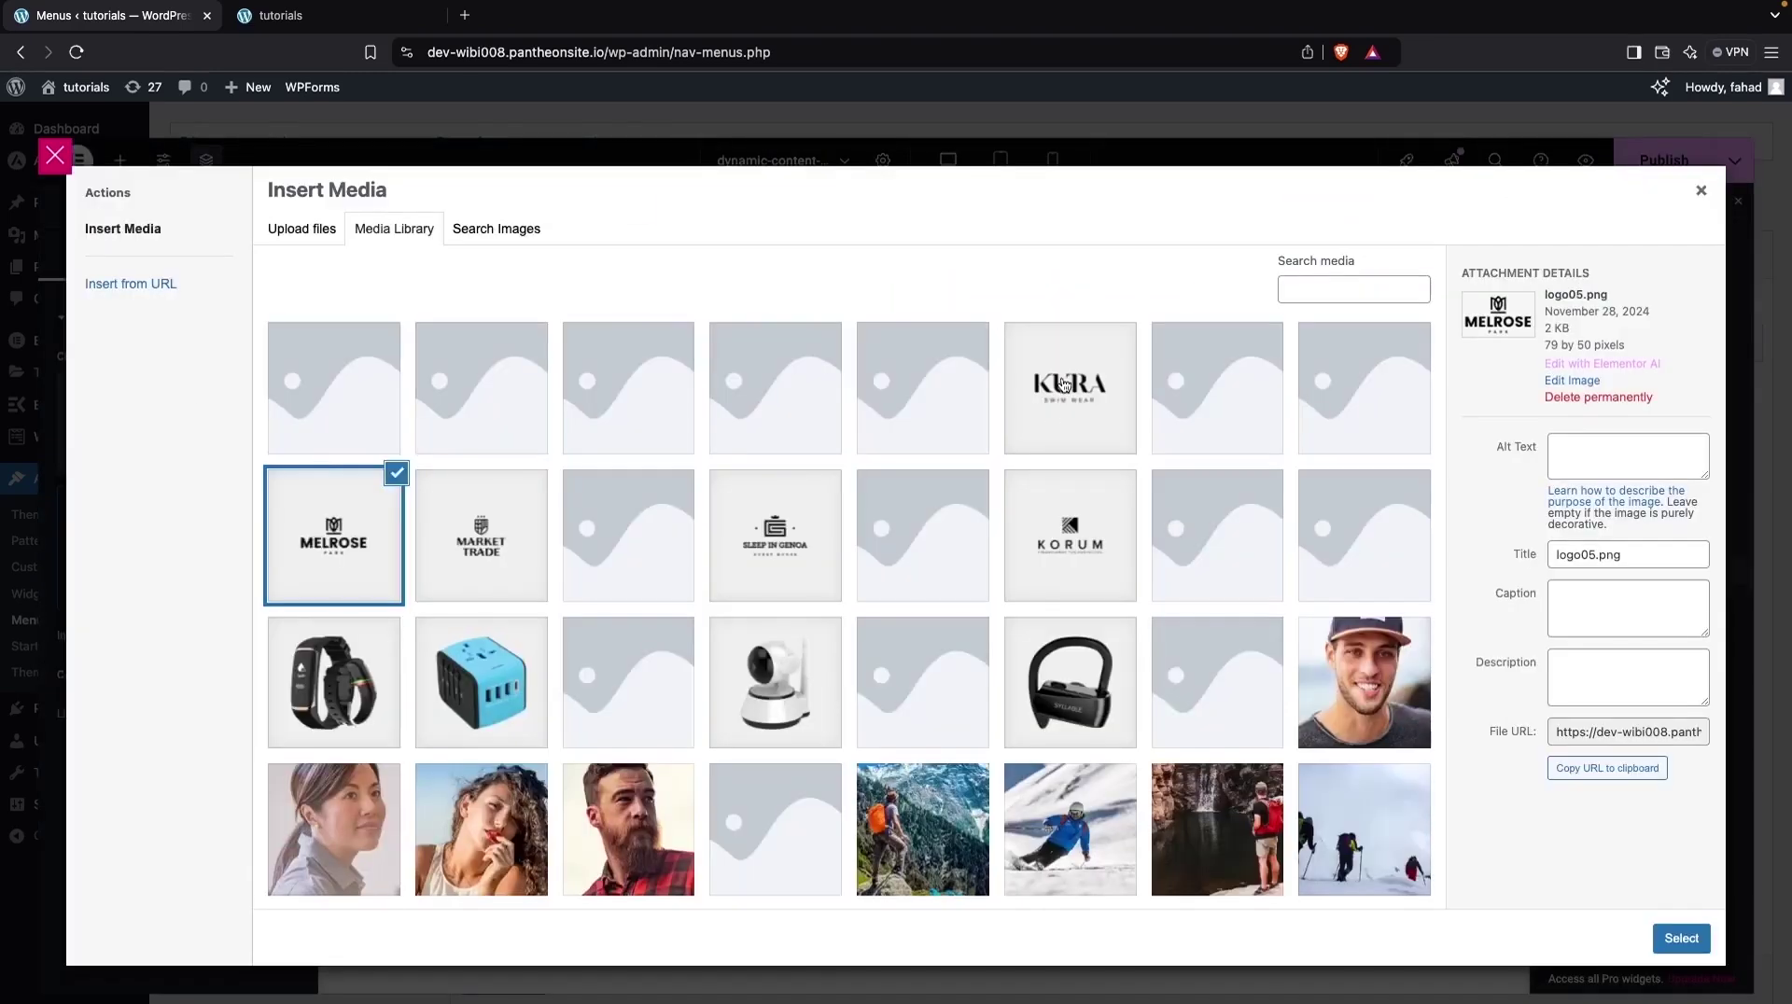
{"action": "left_click", "coordinate": [1064, 386]}
{"action": "left_click", "coordinate": [1671, 936]}
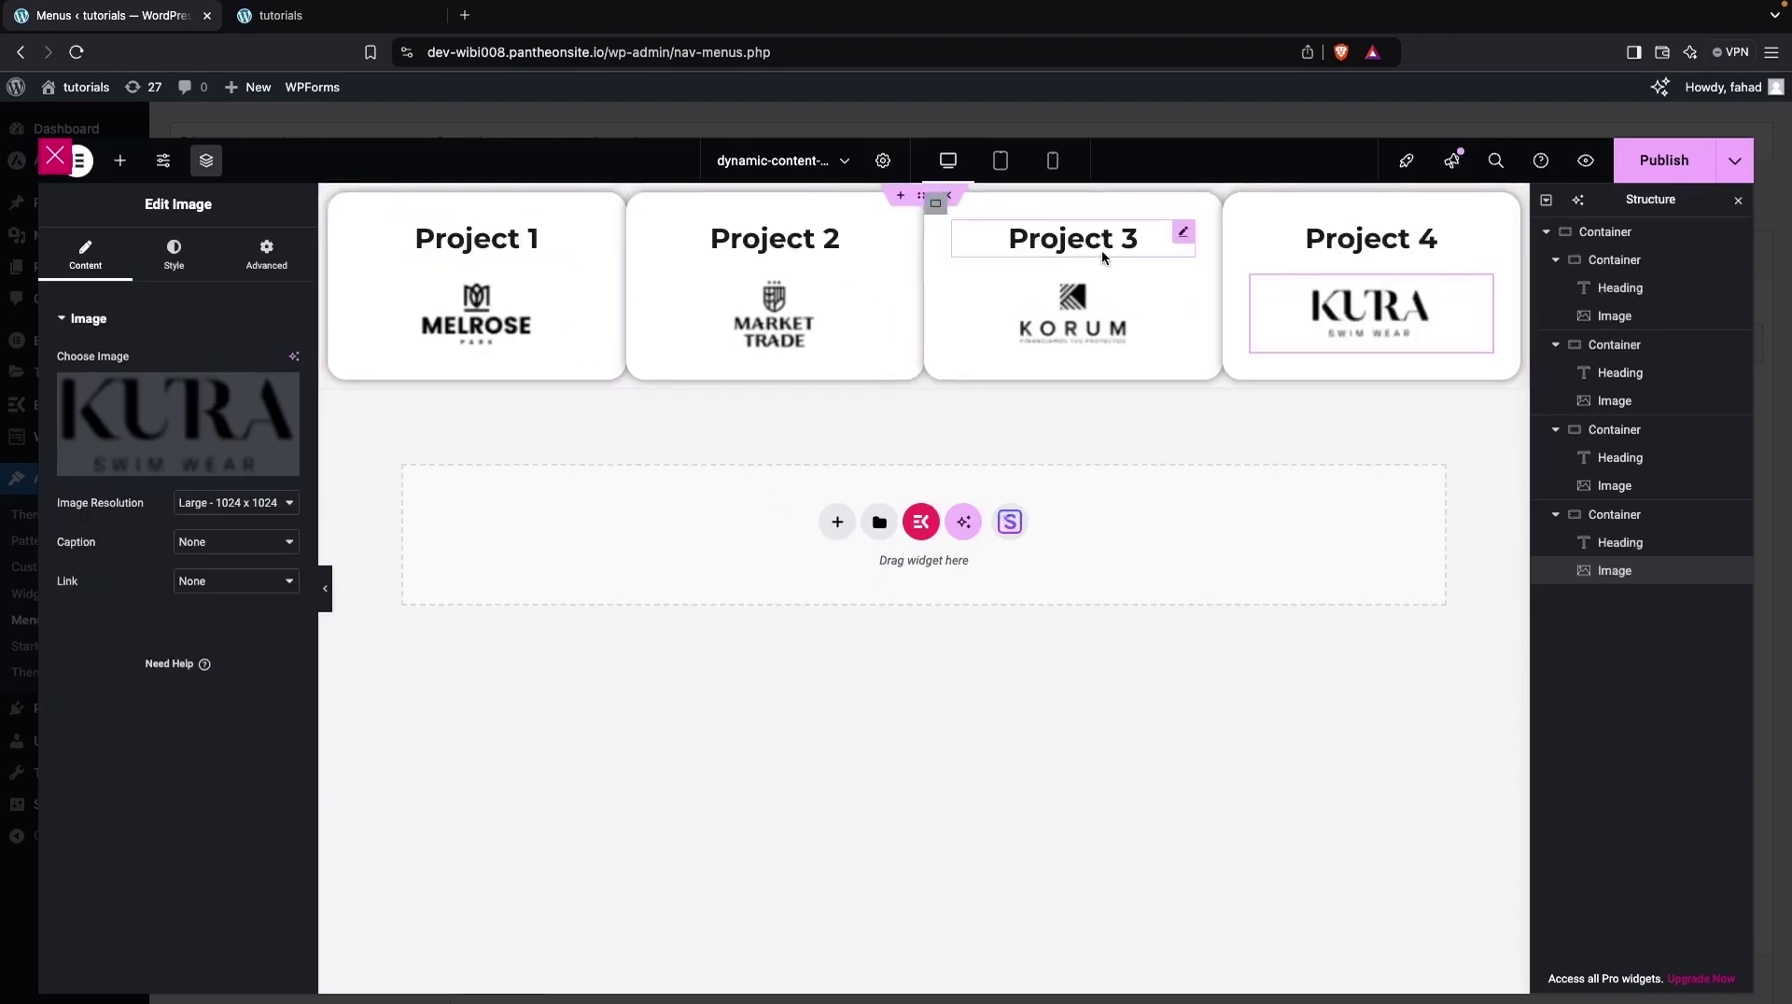
Set the outer container's column gap to 30 px and its row gap to 0.
{"action": "left_click", "coordinate": [1577, 233]}
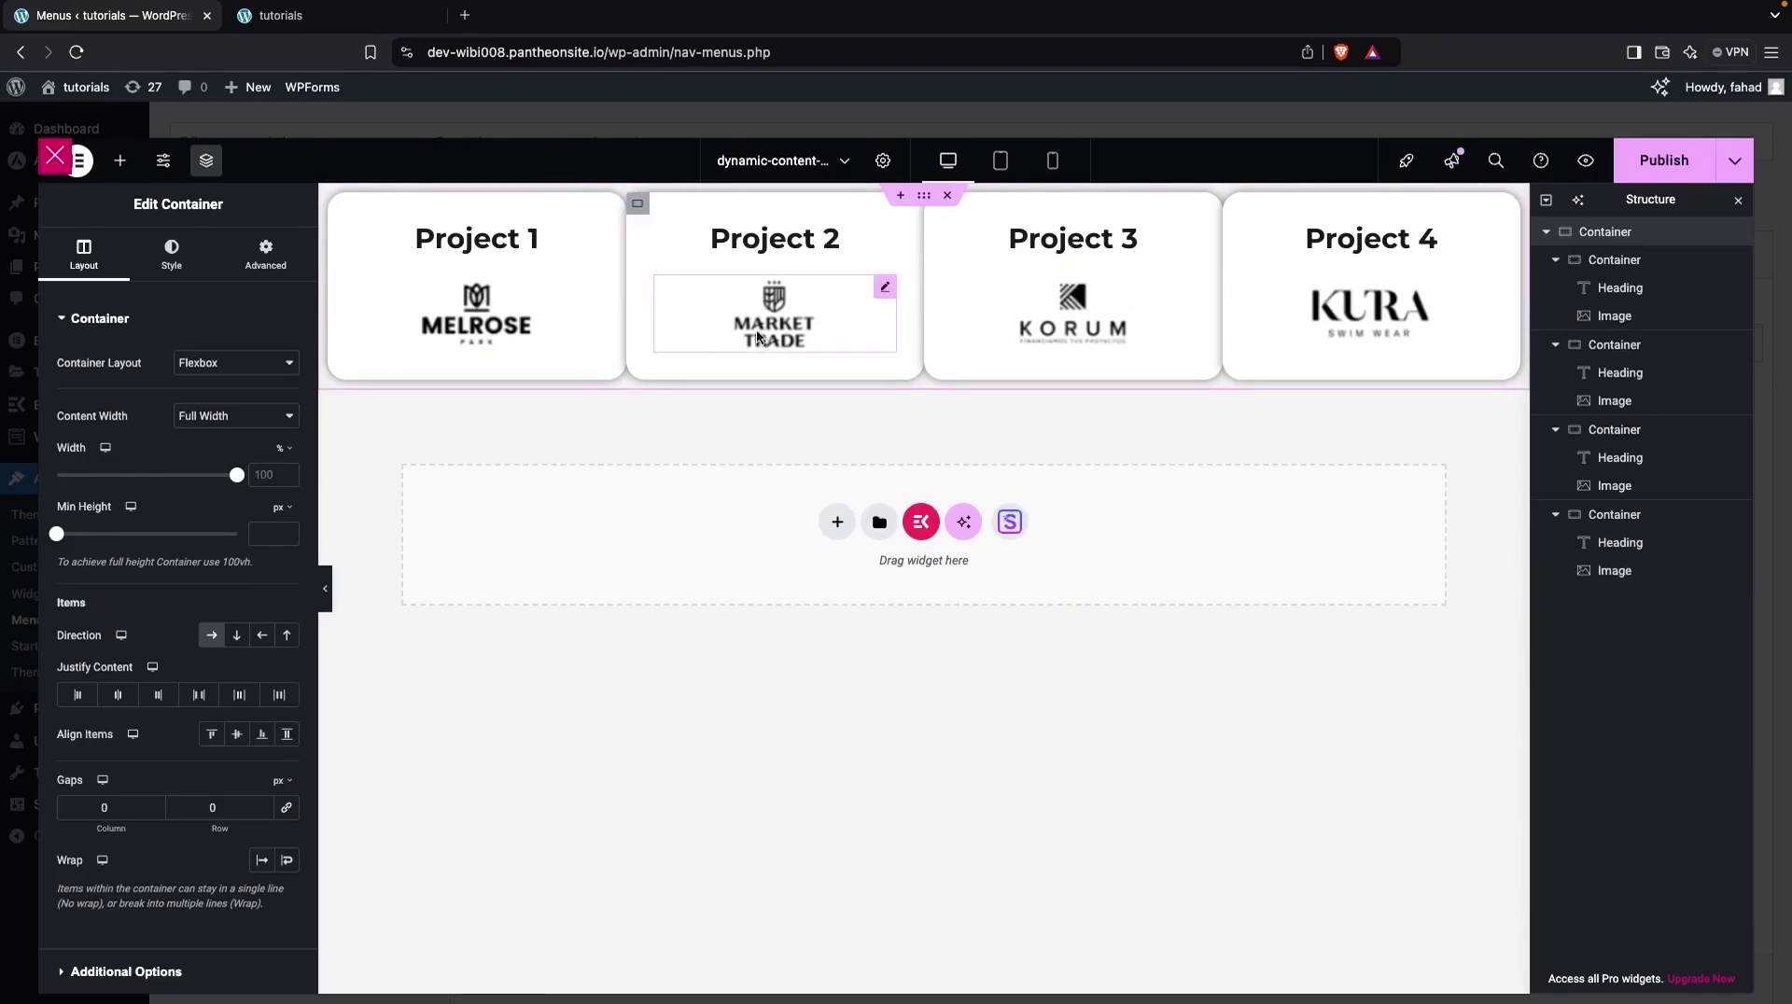
{"action": "double_click", "coordinate": [112, 809]}
{"action": "type", "text": "25"}
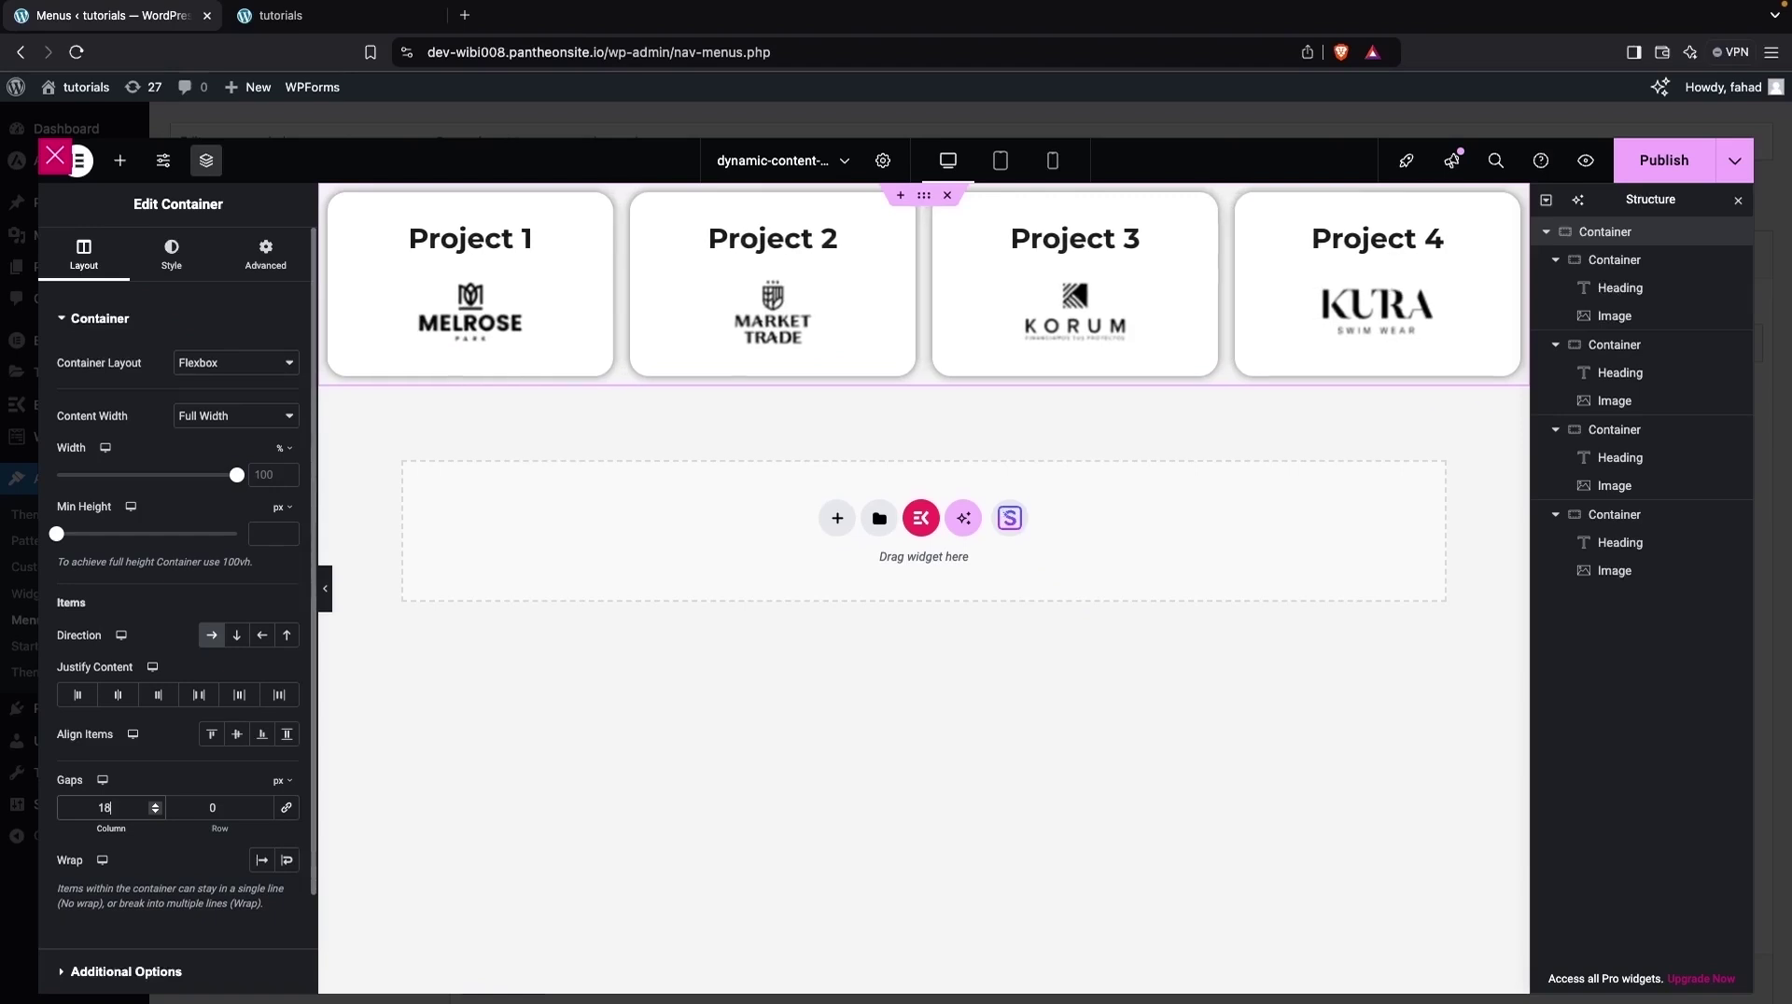
{"action": "key", "text": "Up"}
{"action": "key", "text": "Up"}
{"action": "key", "text": "Up"}
{"action": "key", "text": "Up"}
{"action": "key", "text": "Up"}
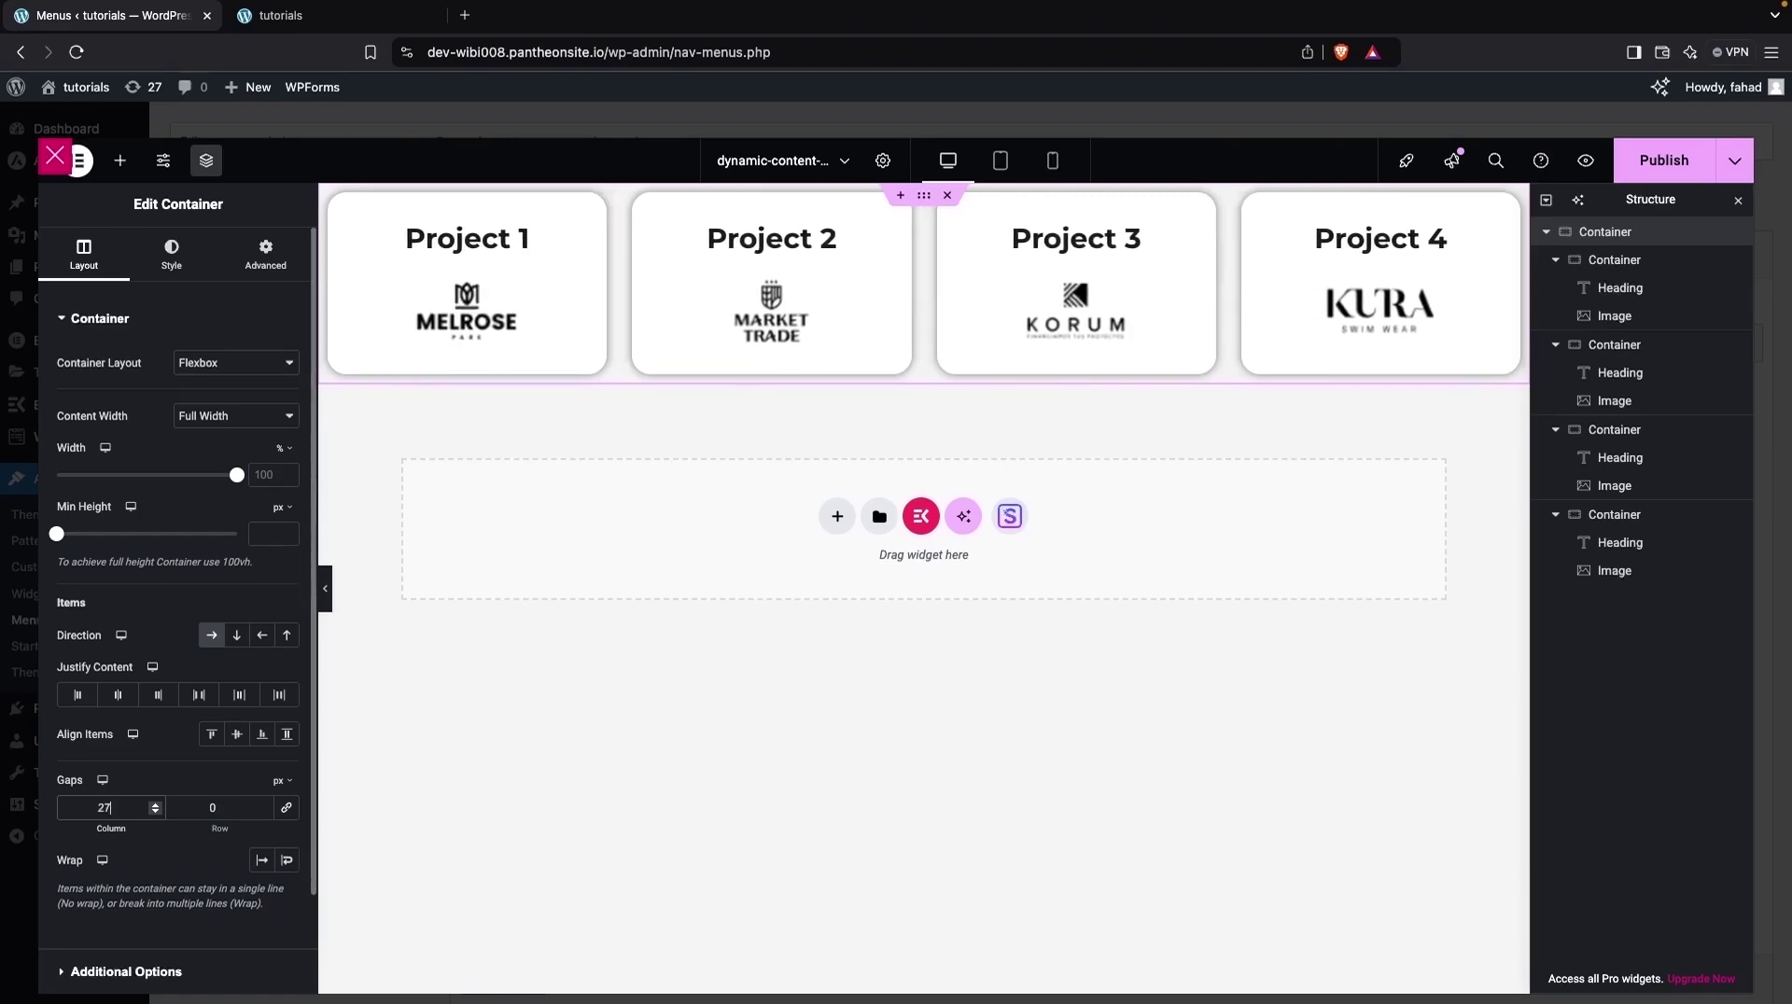
{"action": "left_click", "coordinate": [226, 806]}
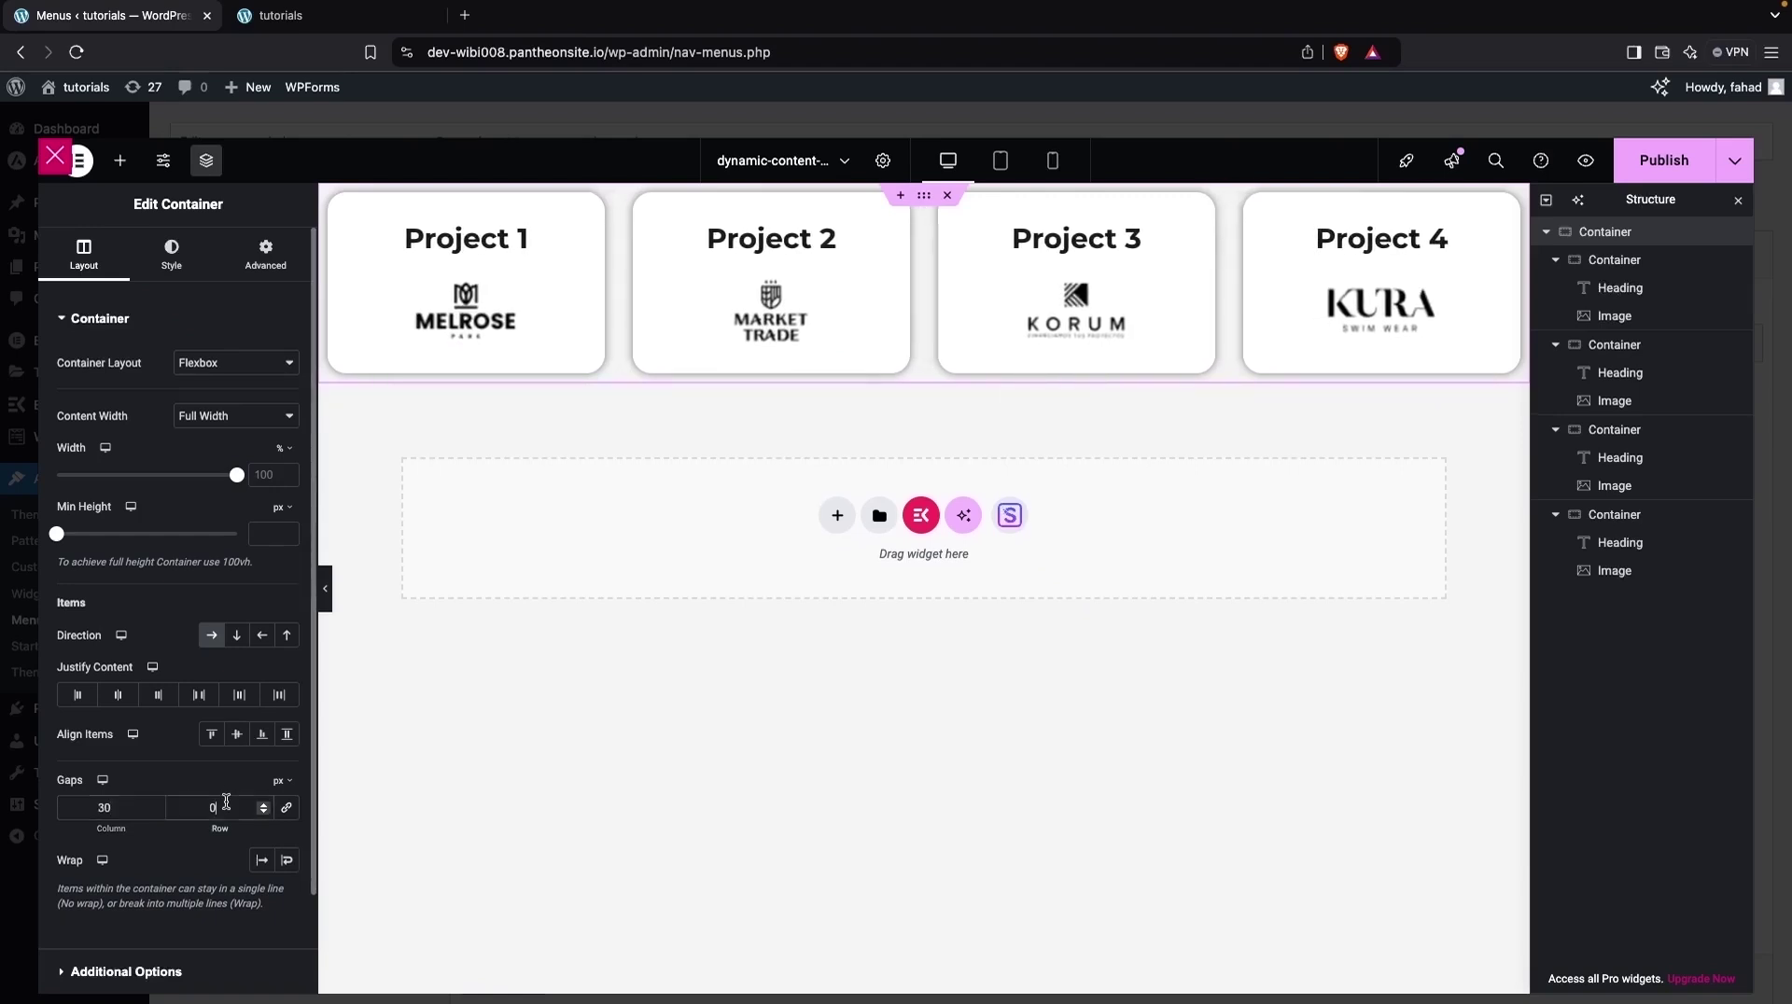
{"action": "key", "text": "Down"}
{"action": "key", "text": "Down"}
{"action": "key", "text": "Down"}
{"action": "key", "text": "Down"}
{"action": "key", "text": "Down"}
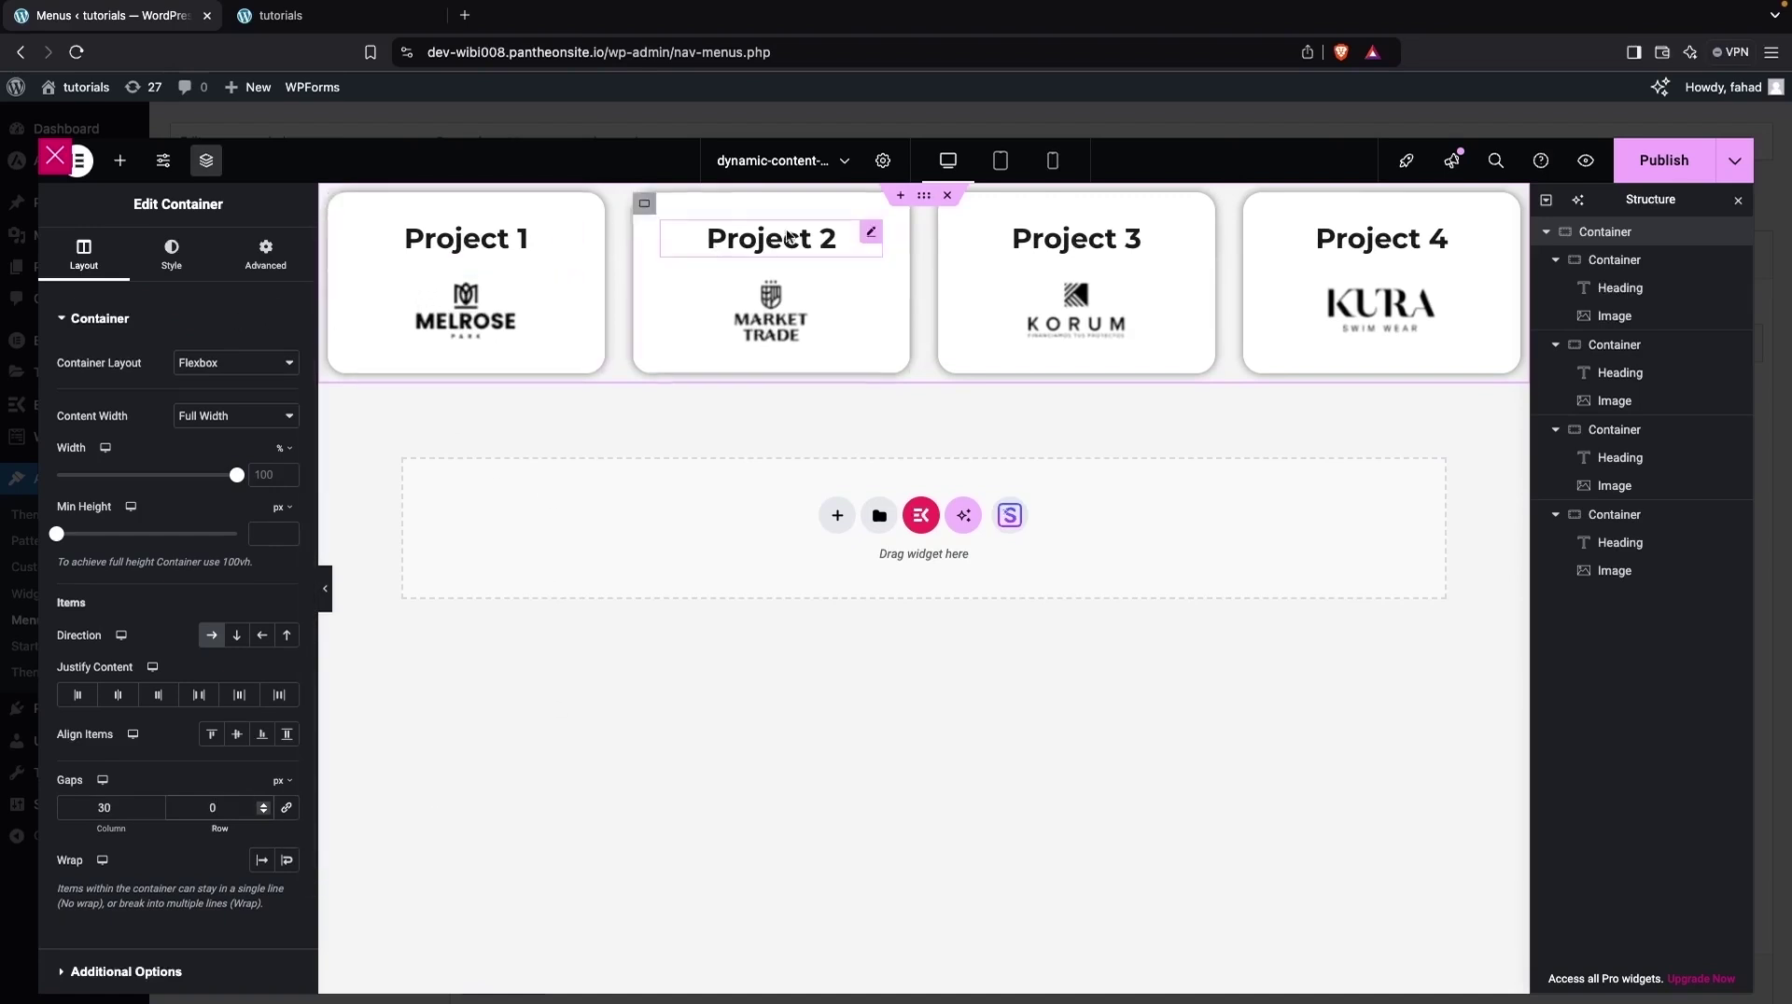
Give the outer container 30 px of padding on all sides and a solid white #FFFFFF background.
{"action": "left_click", "coordinate": [265, 248]}
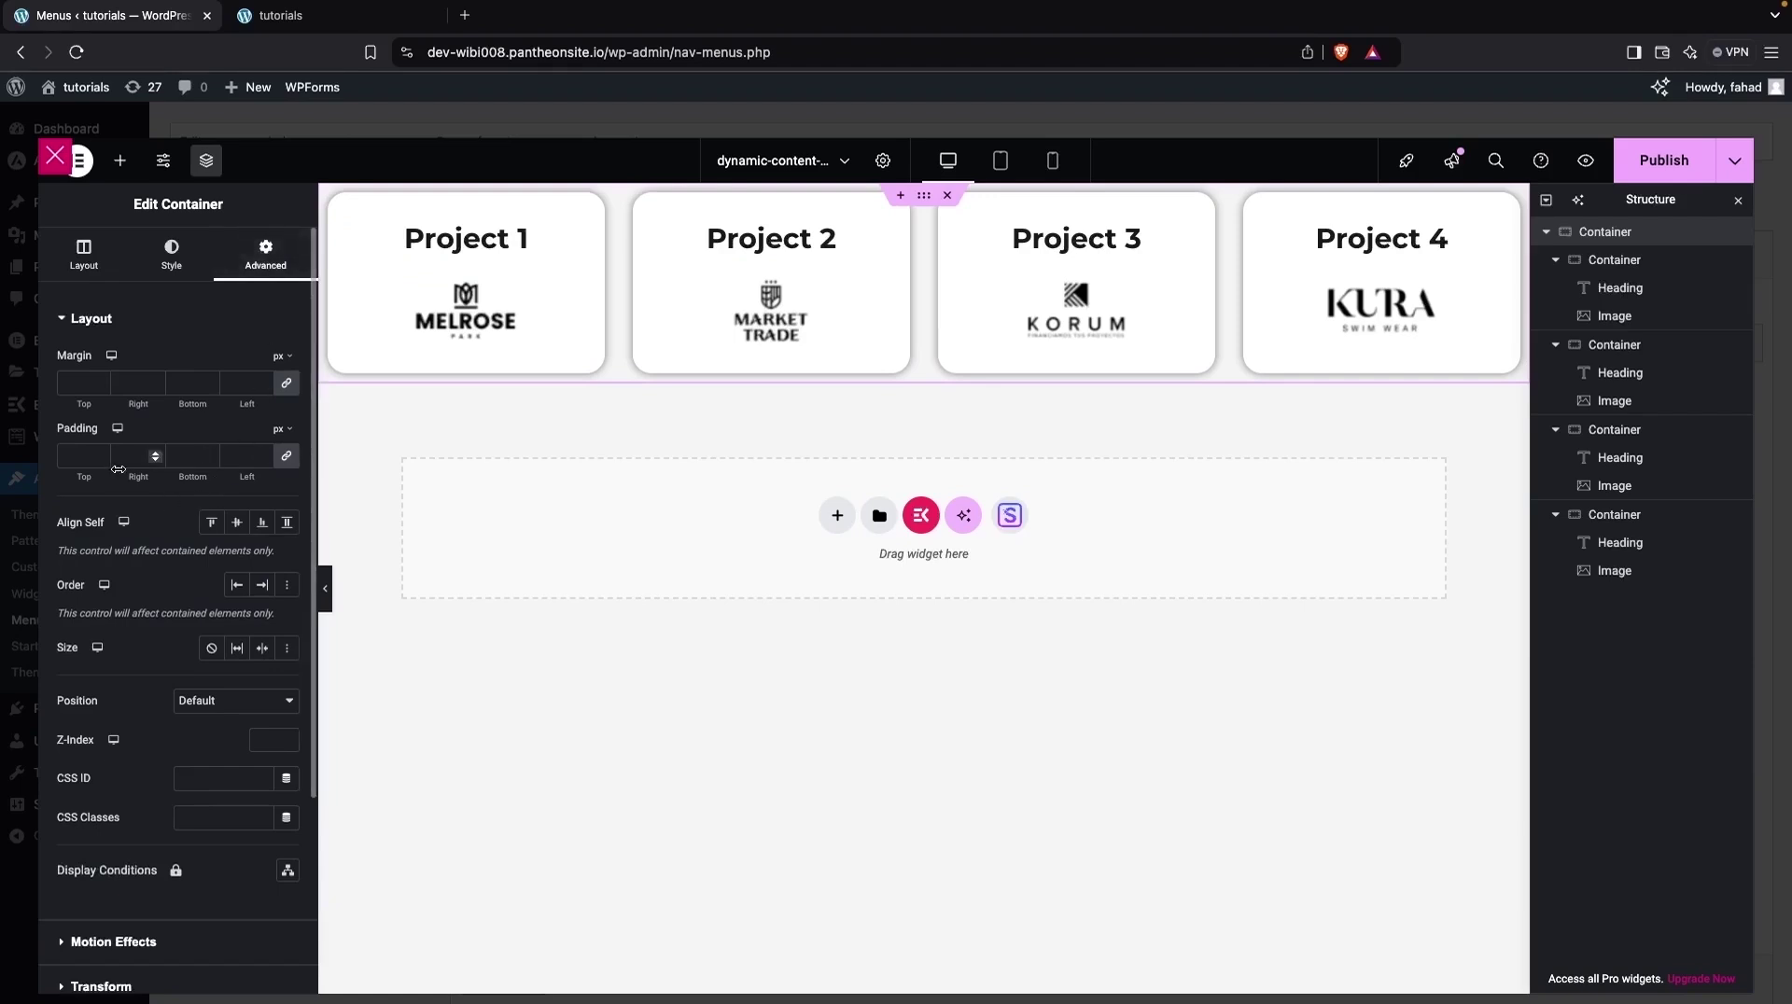
{"action": "left_click", "coordinate": [283, 461]}
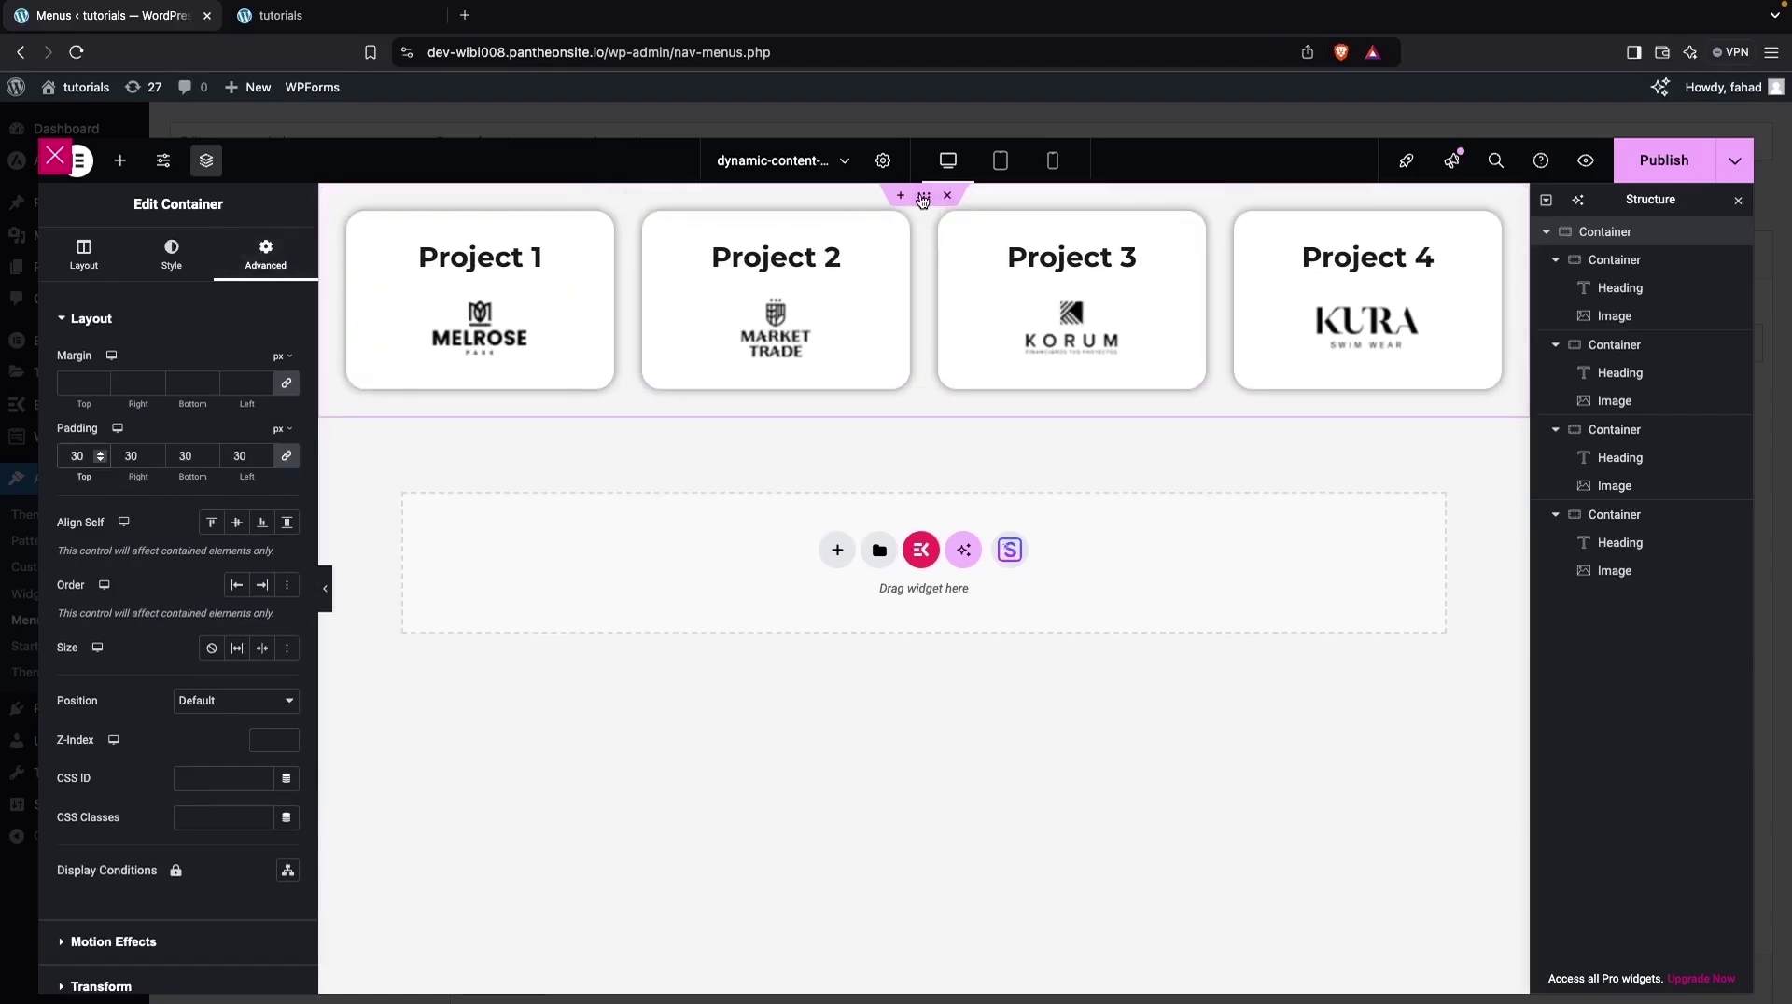
{"action": "left_click", "coordinate": [173, 271]}
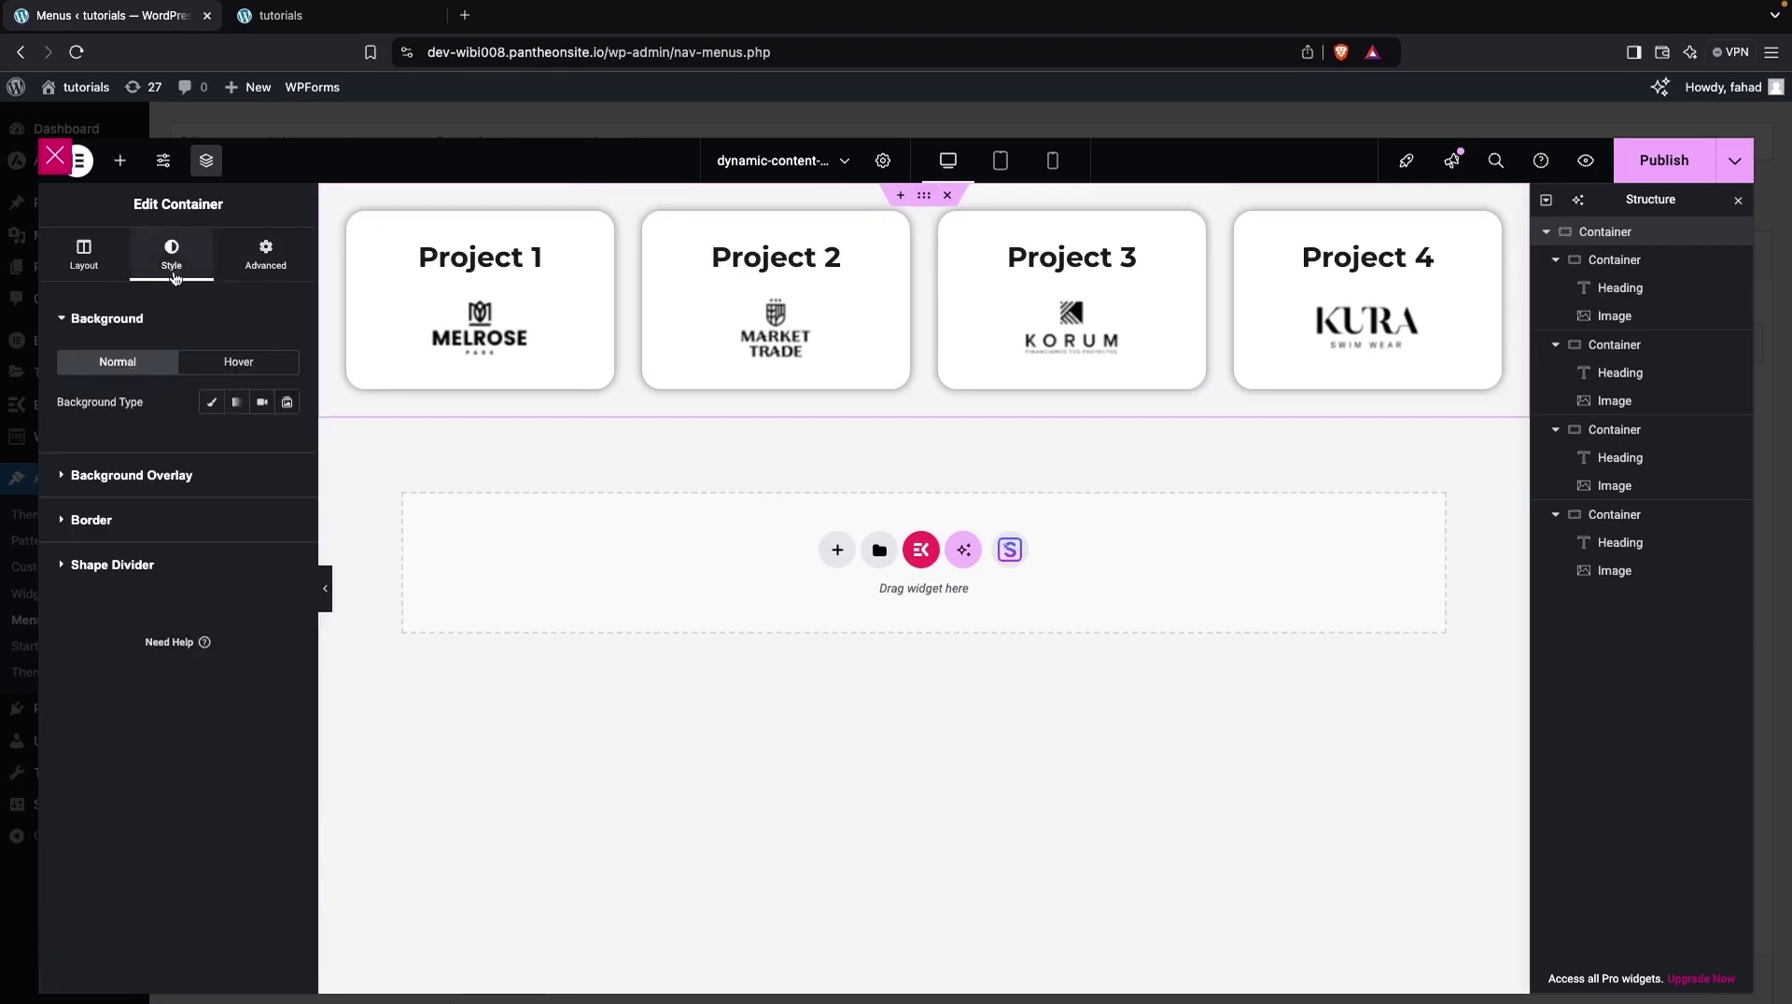
{"action": "left_click", "coordinate": [215, 403]}
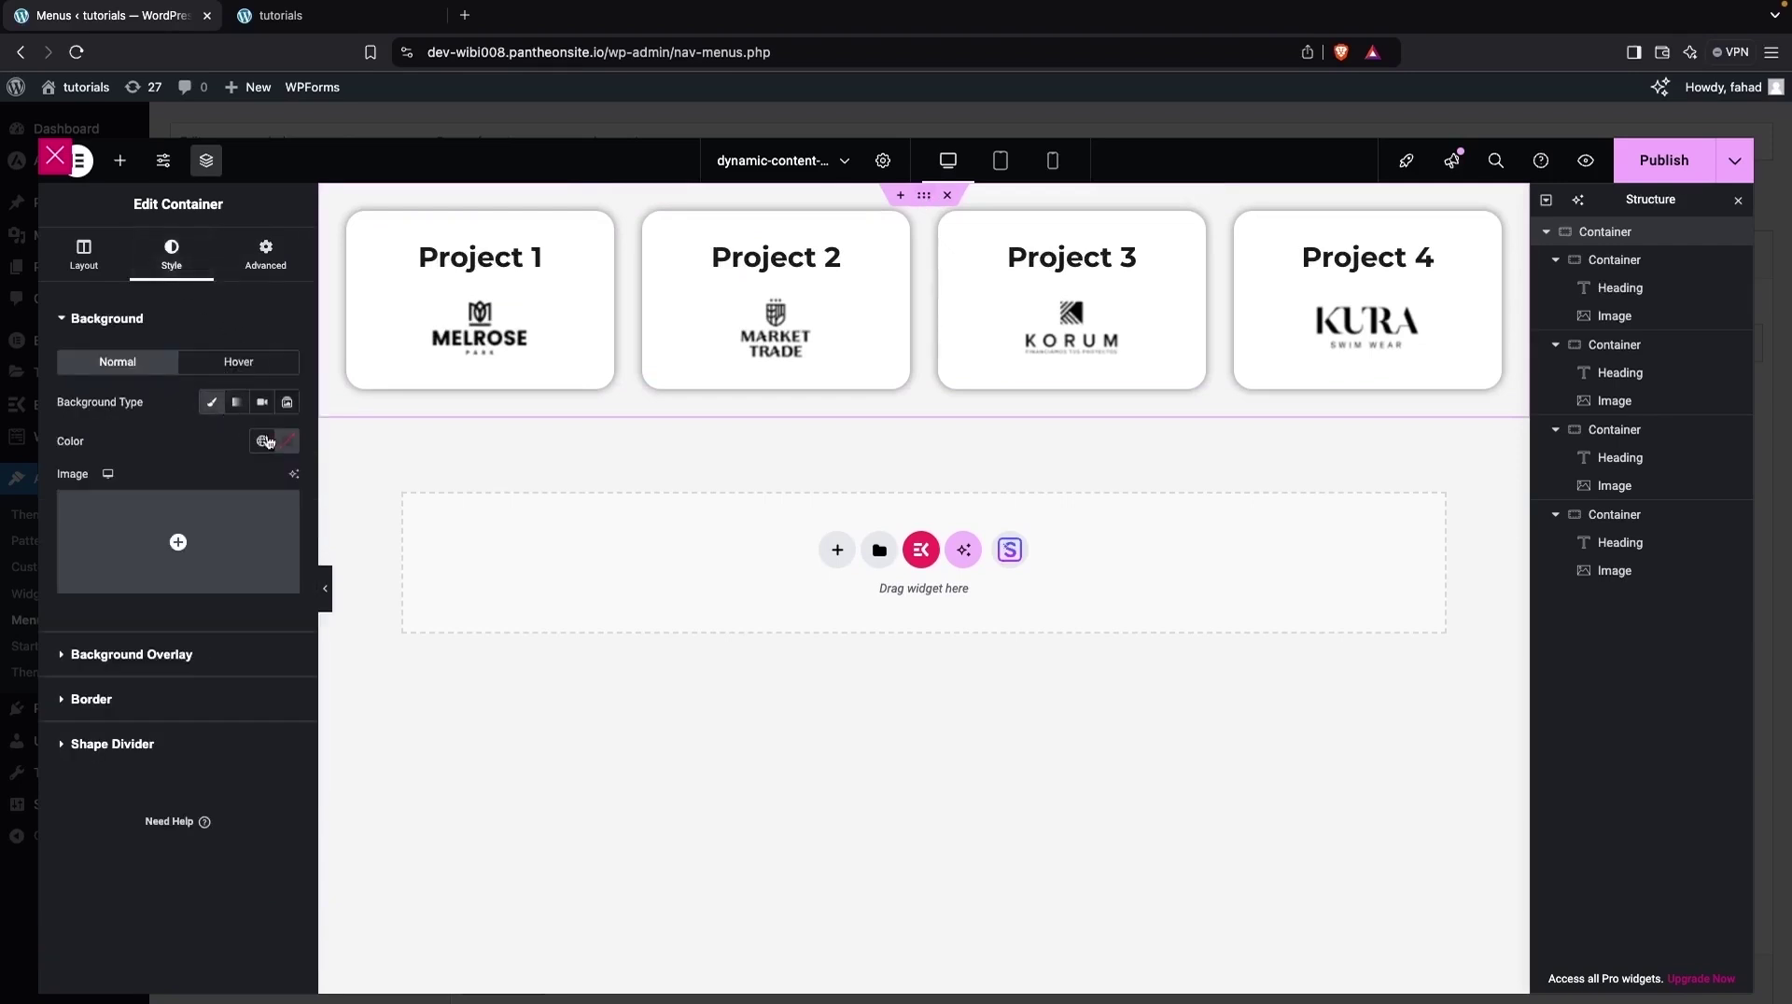
{"action": "left_click", "coordinate": [287, 440]}
{"action": "left_click_drag", "start_coordinate": [249, 523], "coordinate": [124, 535]}
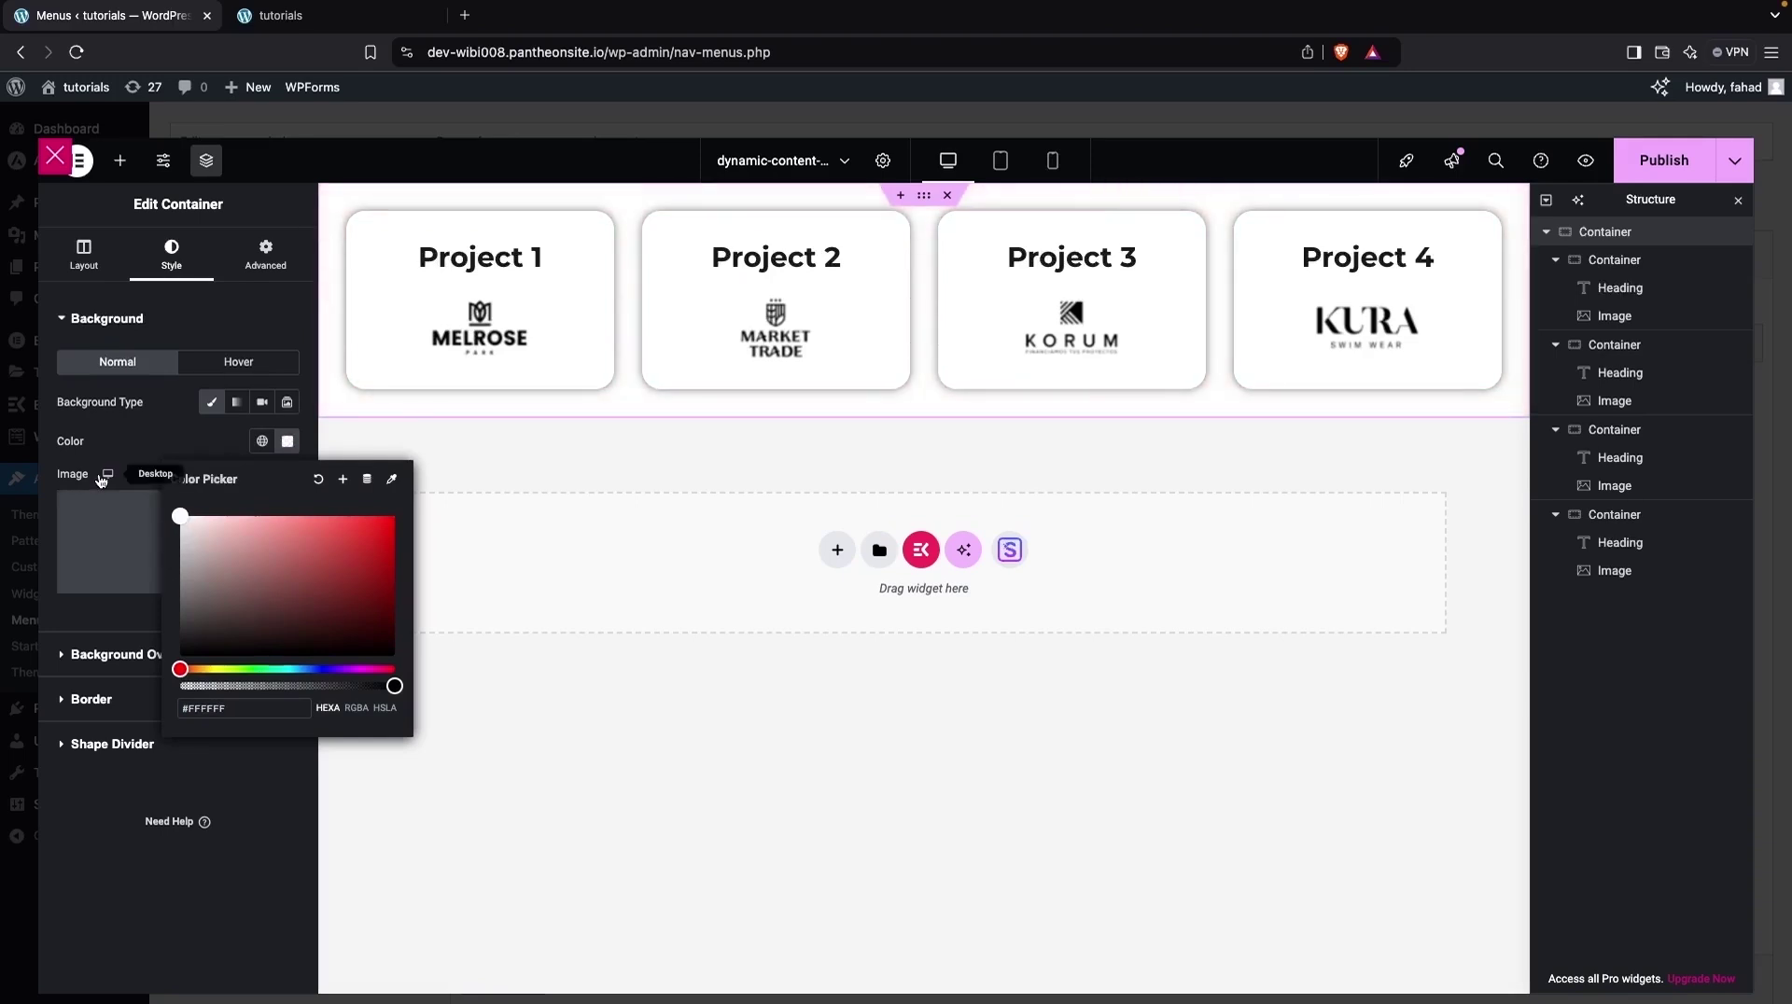
{"action": "left_click", "coordinate": [211, 952]}
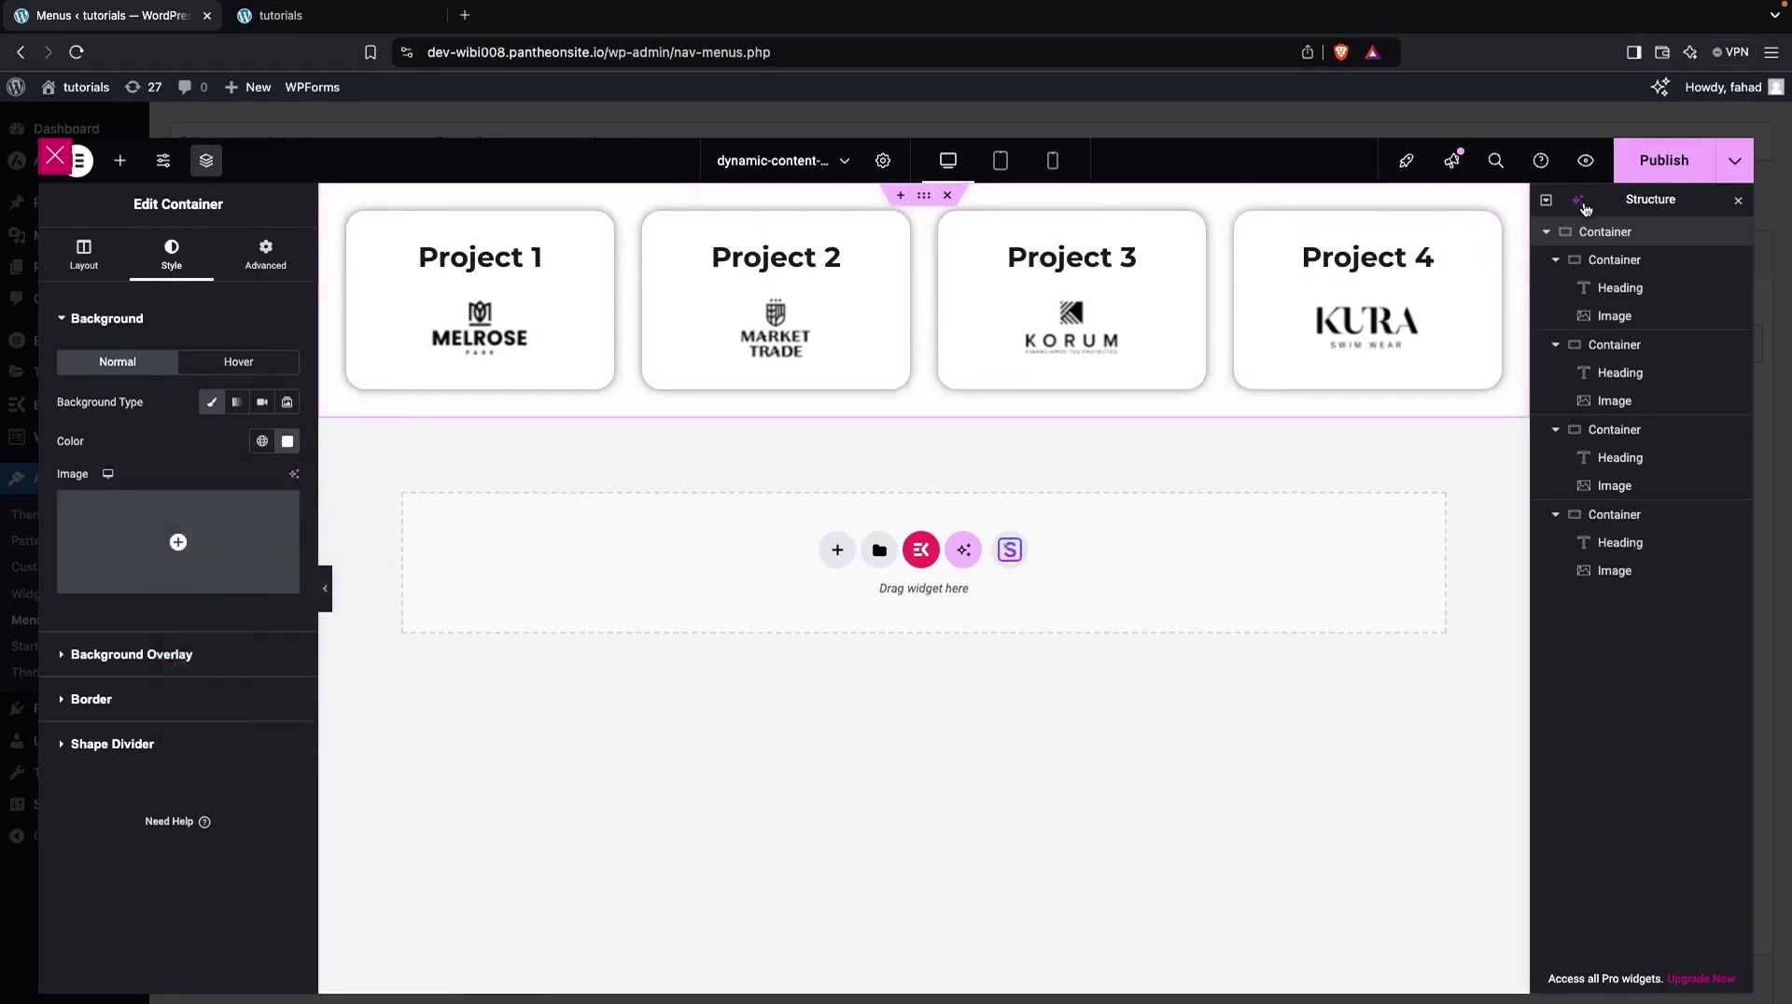
Publish the mega menu content and save the Projects item's mega menu settings with Full Width and Default position.
{"action": "left_click", "coordinate": [1665, 160]}
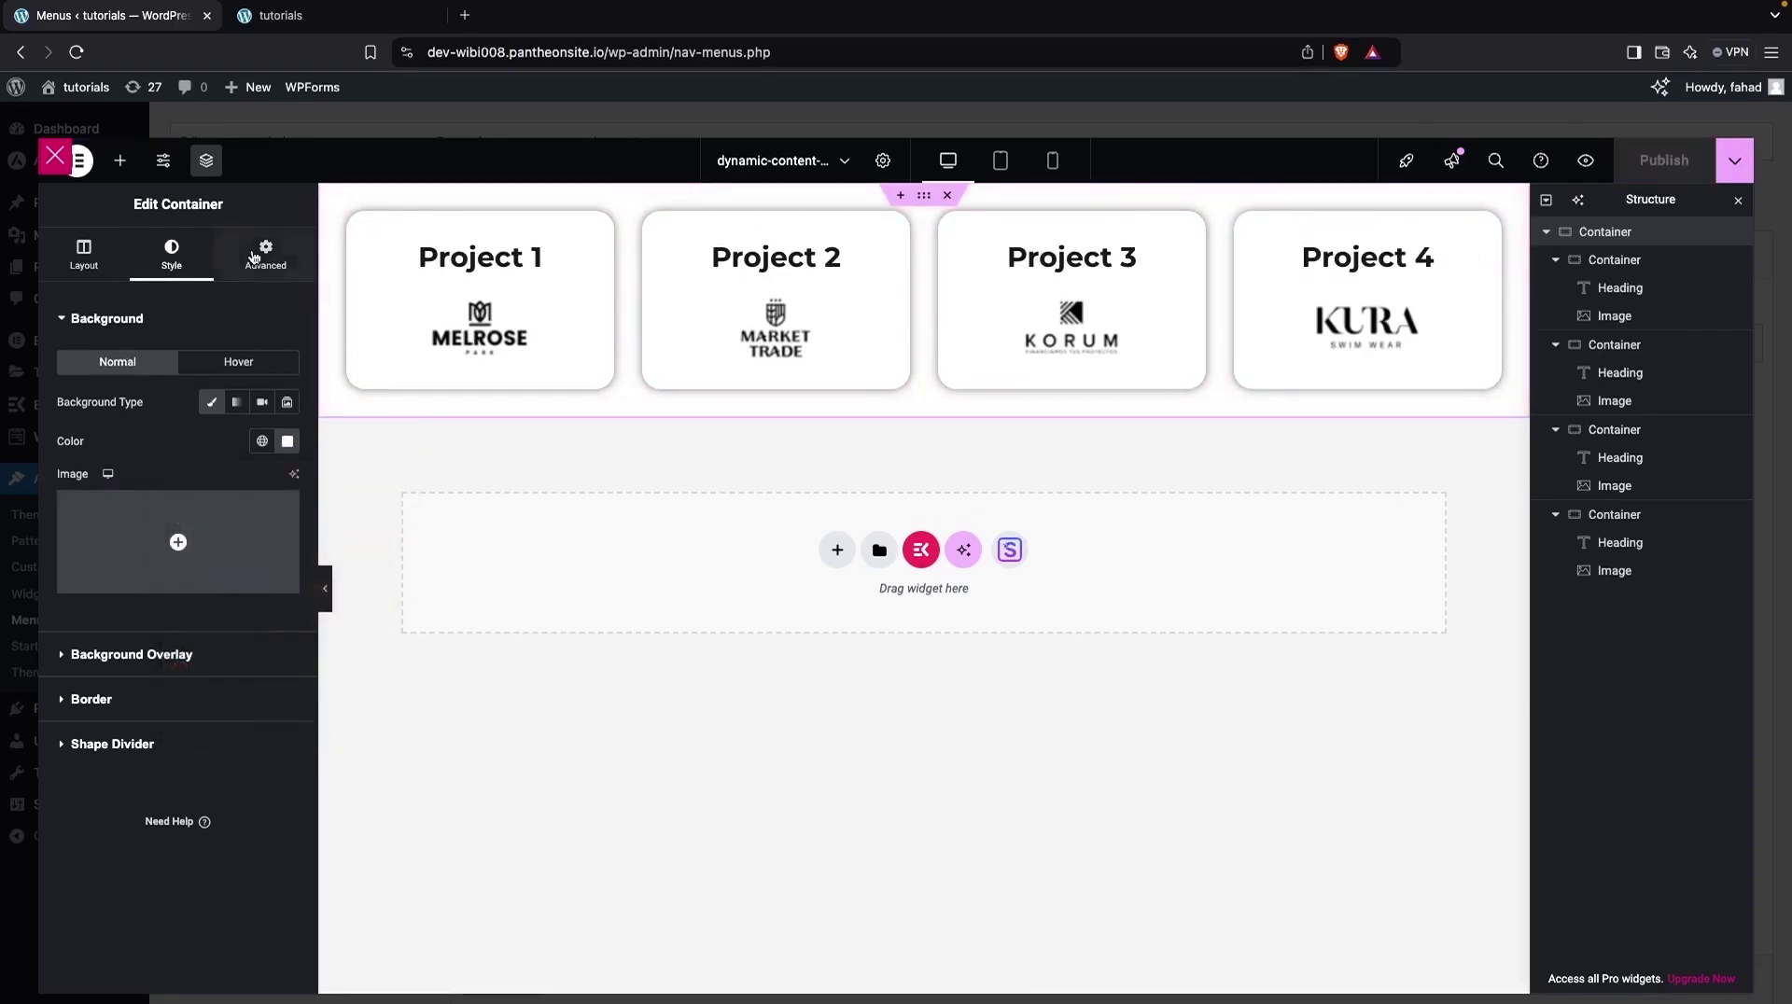
{"action": "left_click", "coordinate": [54, 157]}
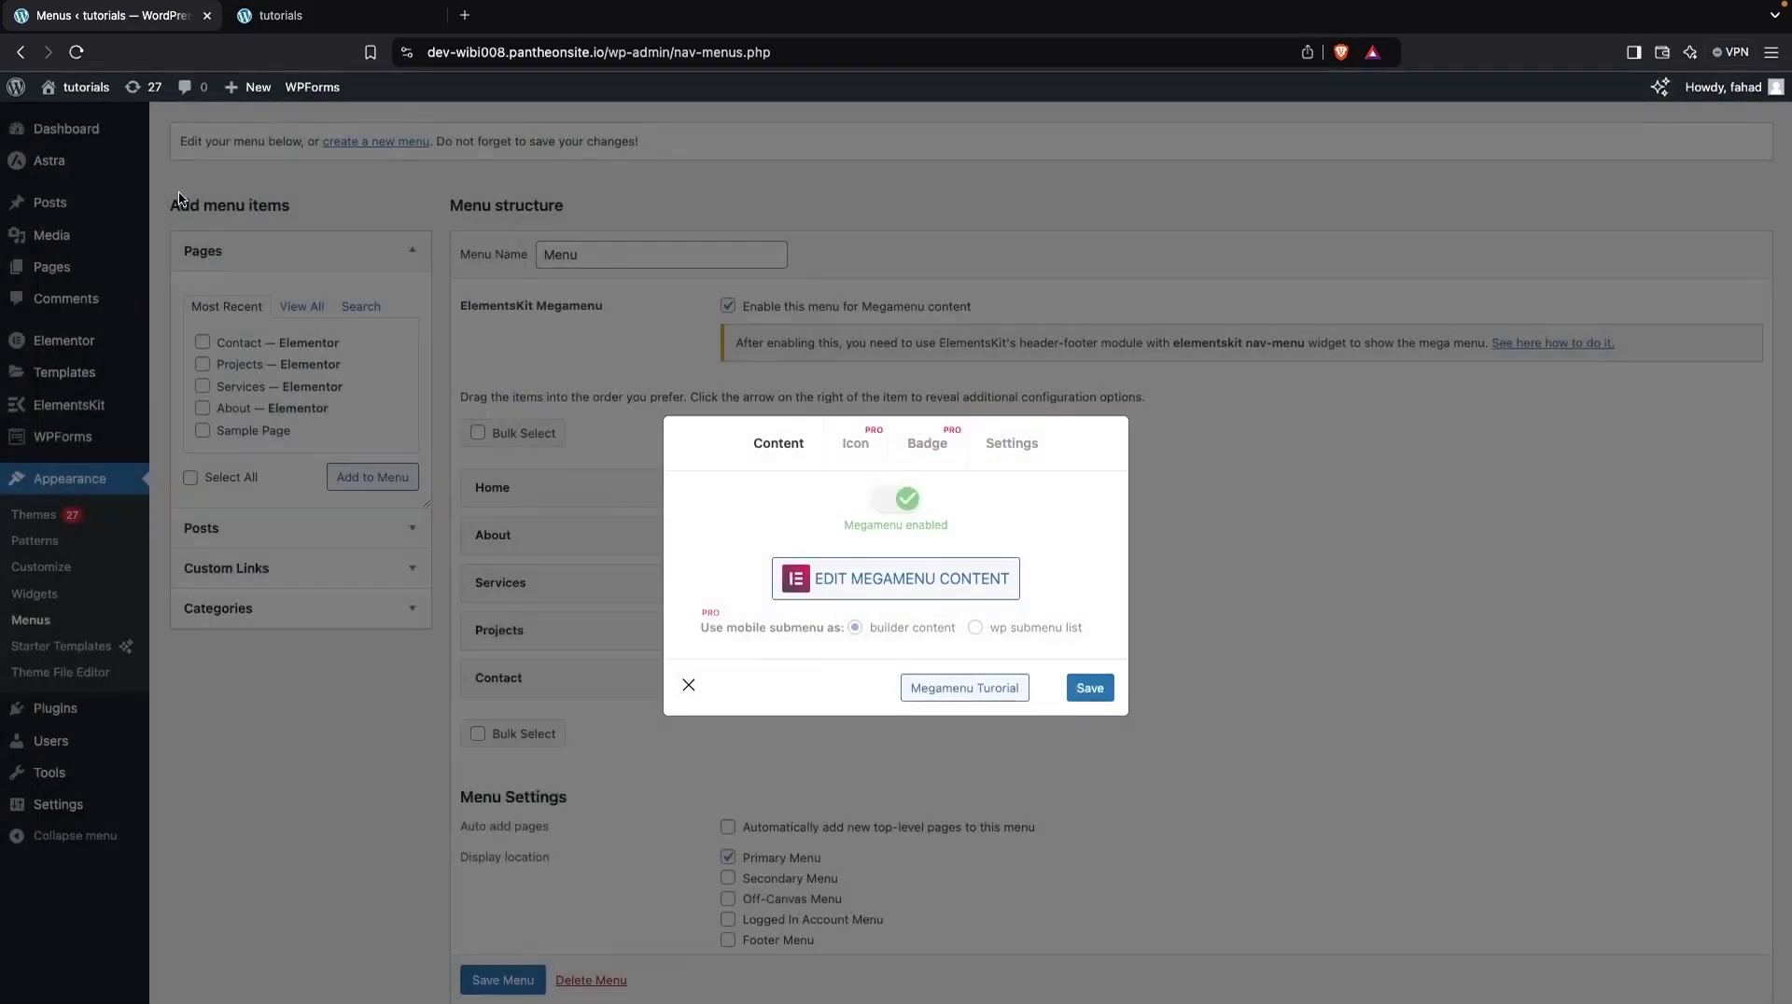
{"action": "left_click", "coordinate": [996, 447]}
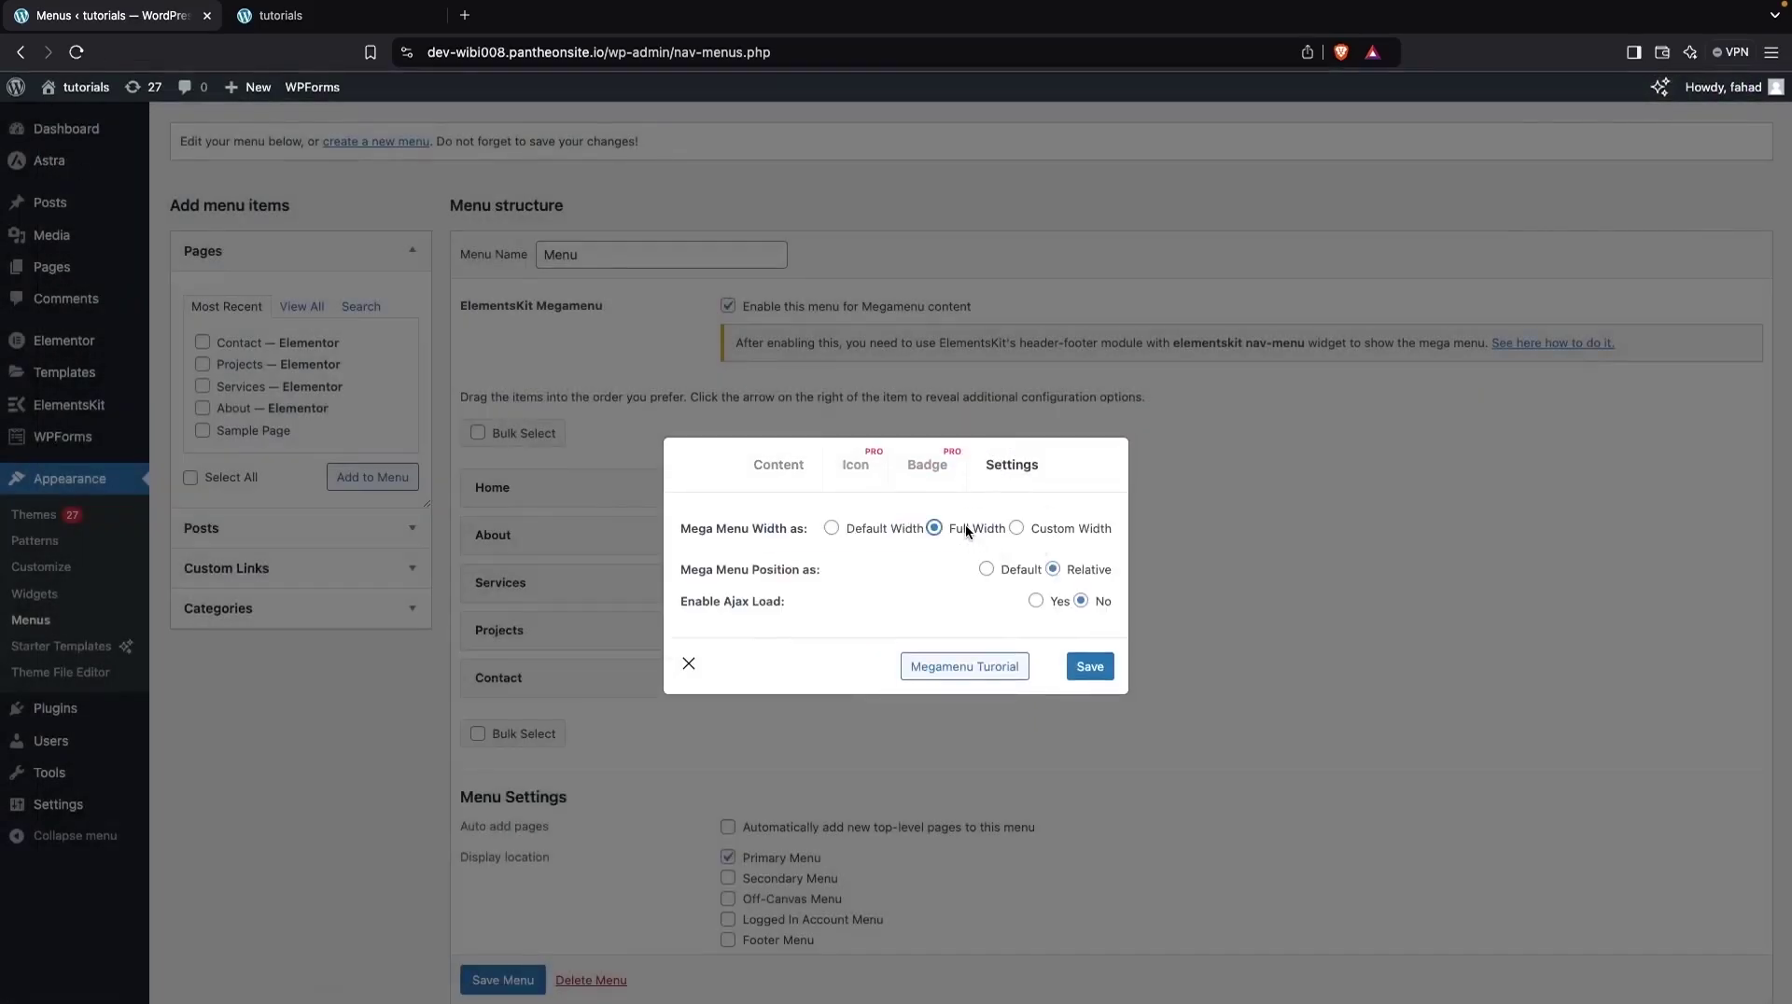
{"action": "left_click", "coordinate": [985, 568]}
{"action": "left_click", "coordinate": [1099, 674]}
{"action": "left_click", "coordinate": [687, 666]}
Save the menu and reload the live site to check the Projects mega menu.
{"action": "left_click", "coordinate": [493, 987]}
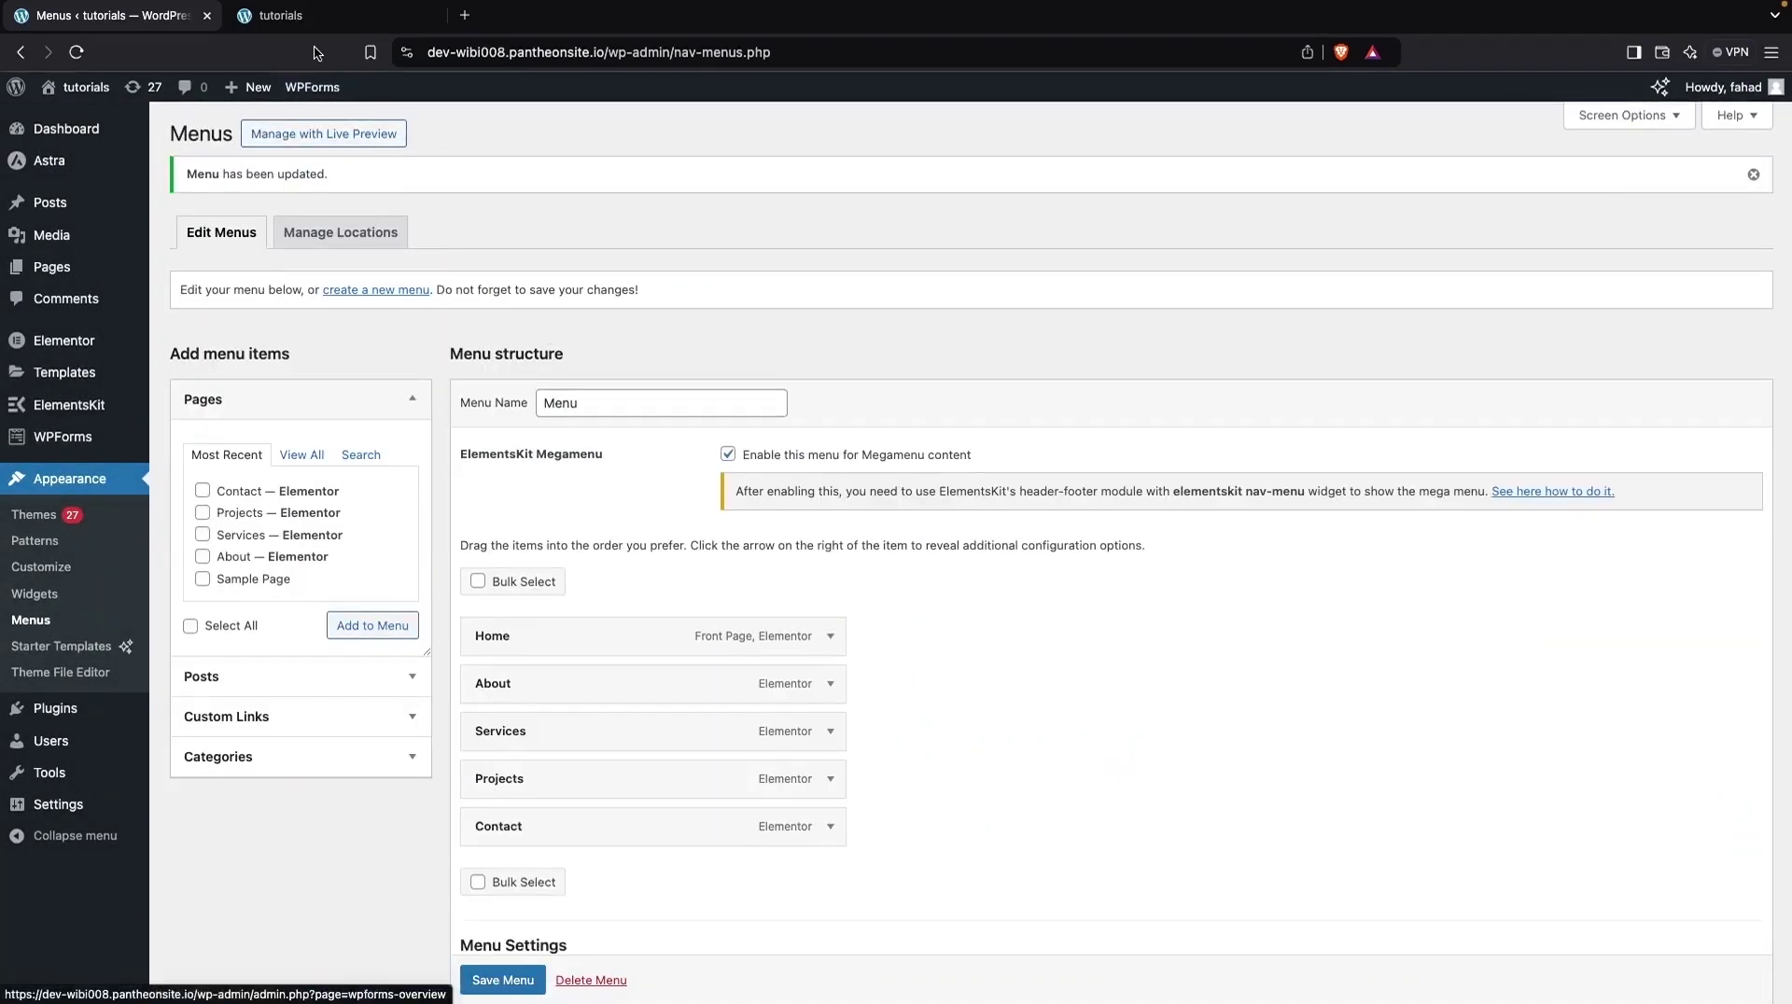
{"action": "left_click", "coordinate": [289, 15]}
{"action": "left_click", "coordinate": [76, 51]}
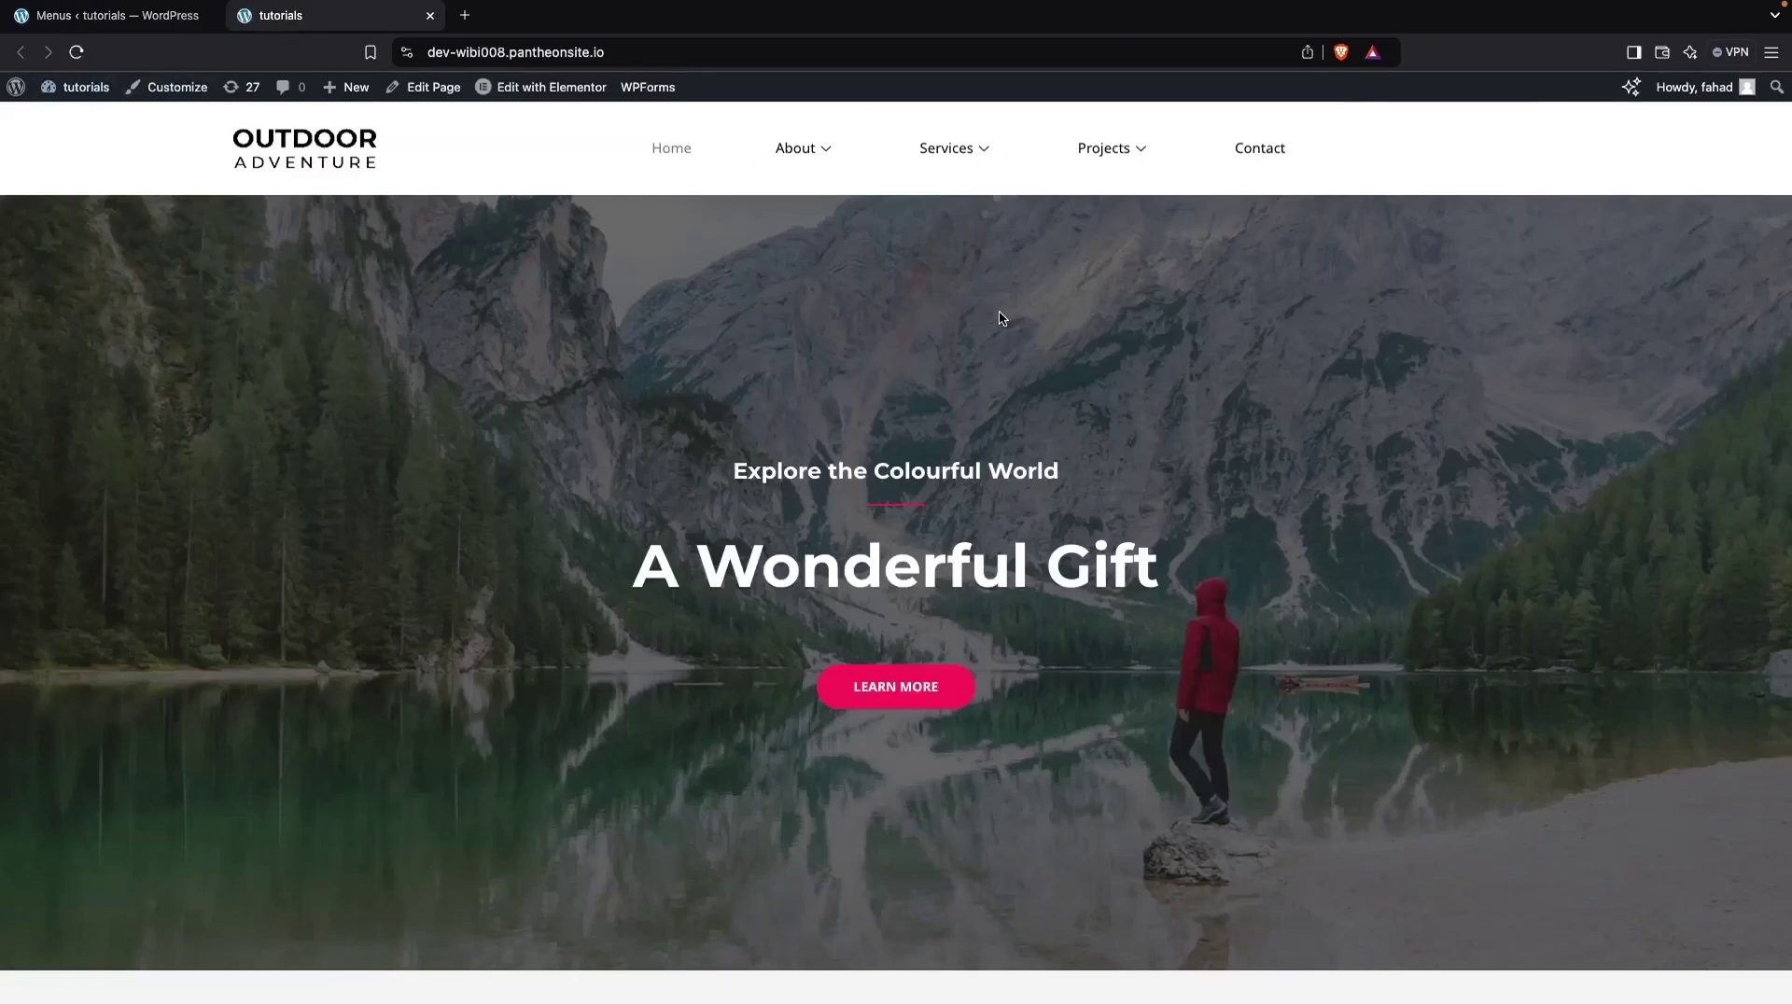
{"action": "mouse_move", "coordinate": [1110, 147]}
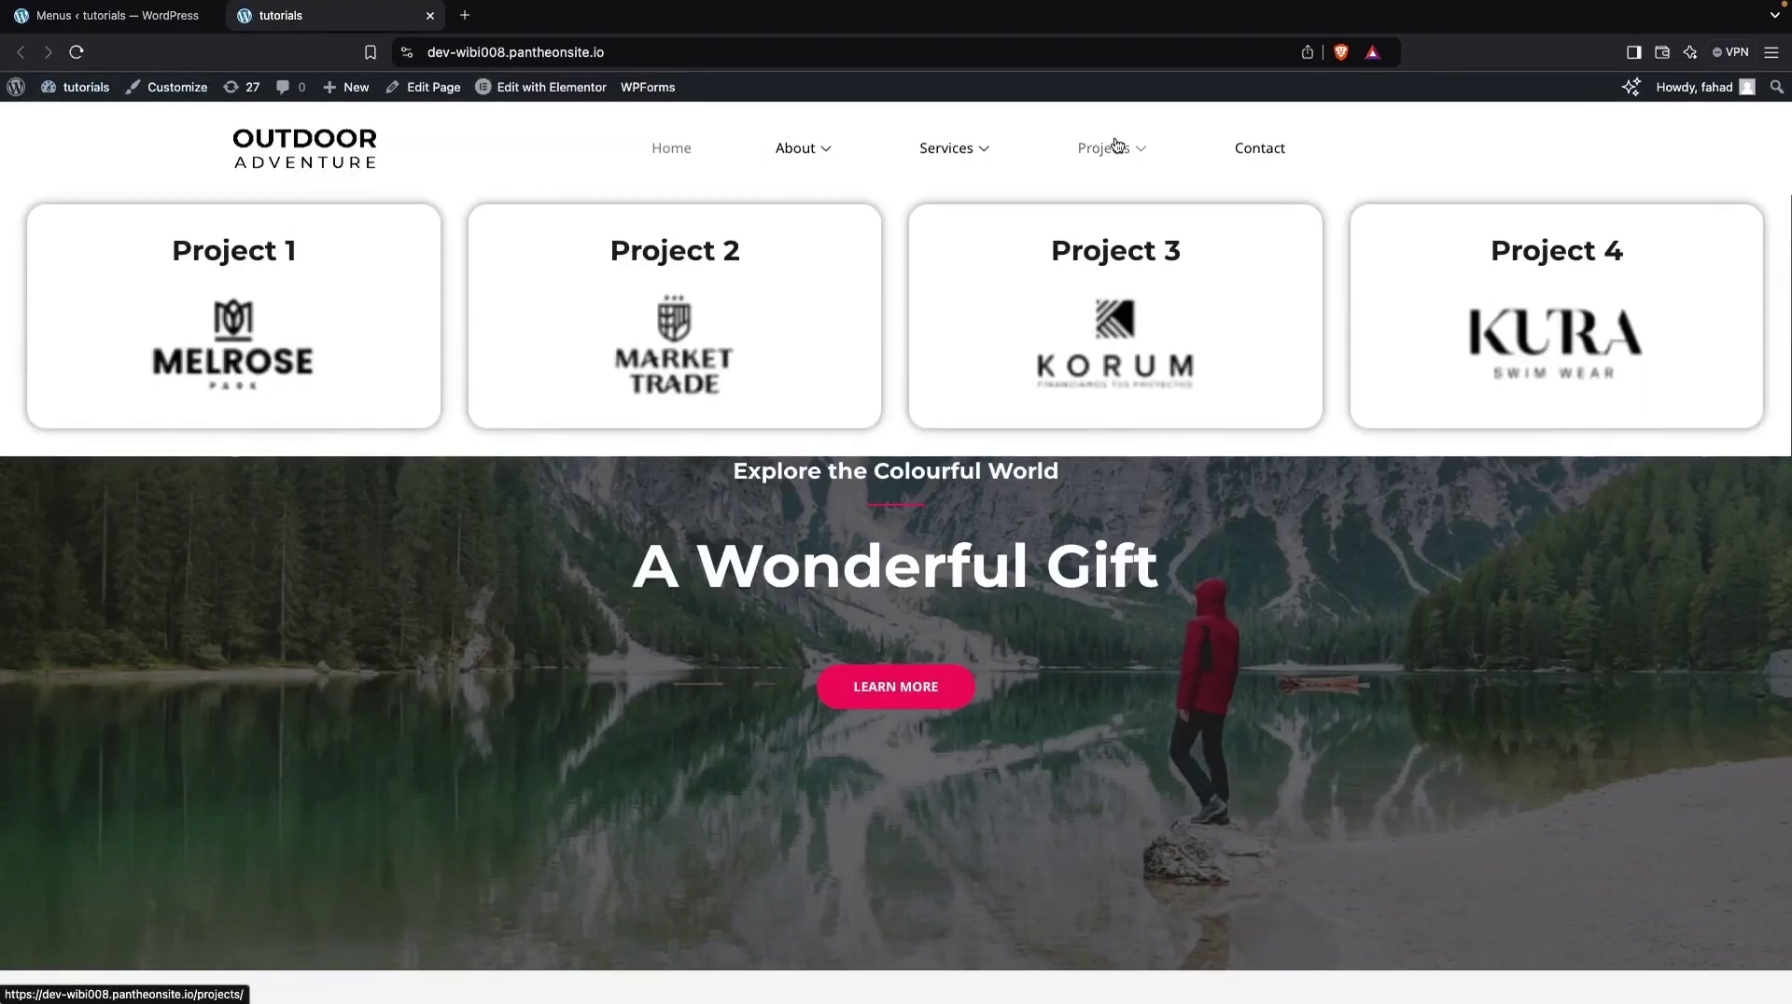